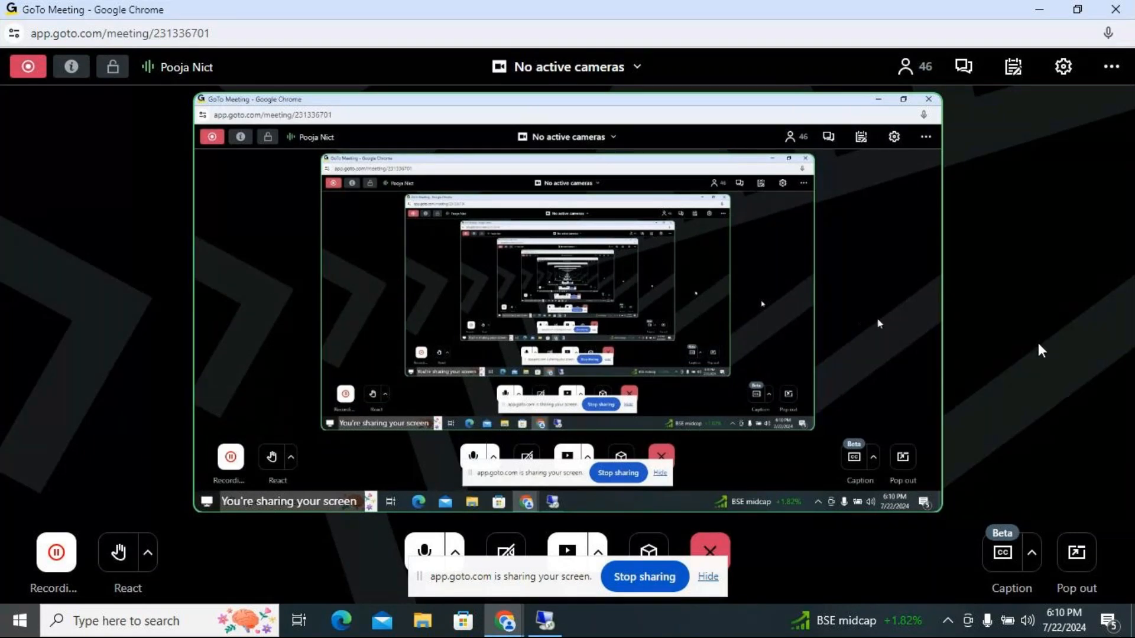
Step: Switch to the Remote Desktop session and refresh its desktop
click(554, 627)
drag(559, 572, 523, 7)
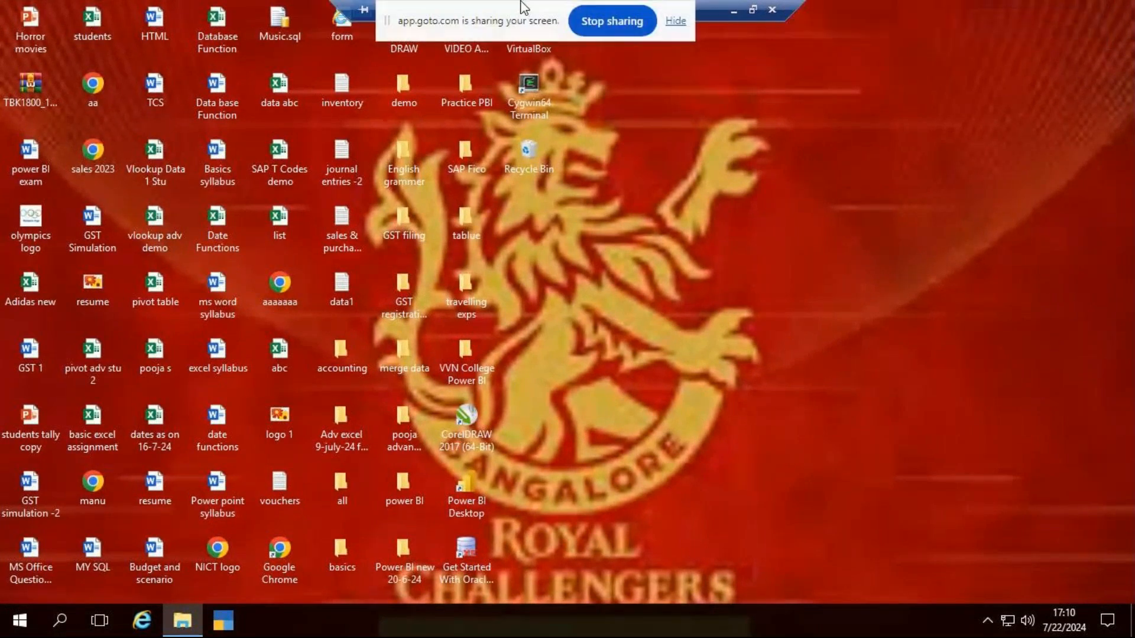
right_click(759, 184)
click(835, 260)
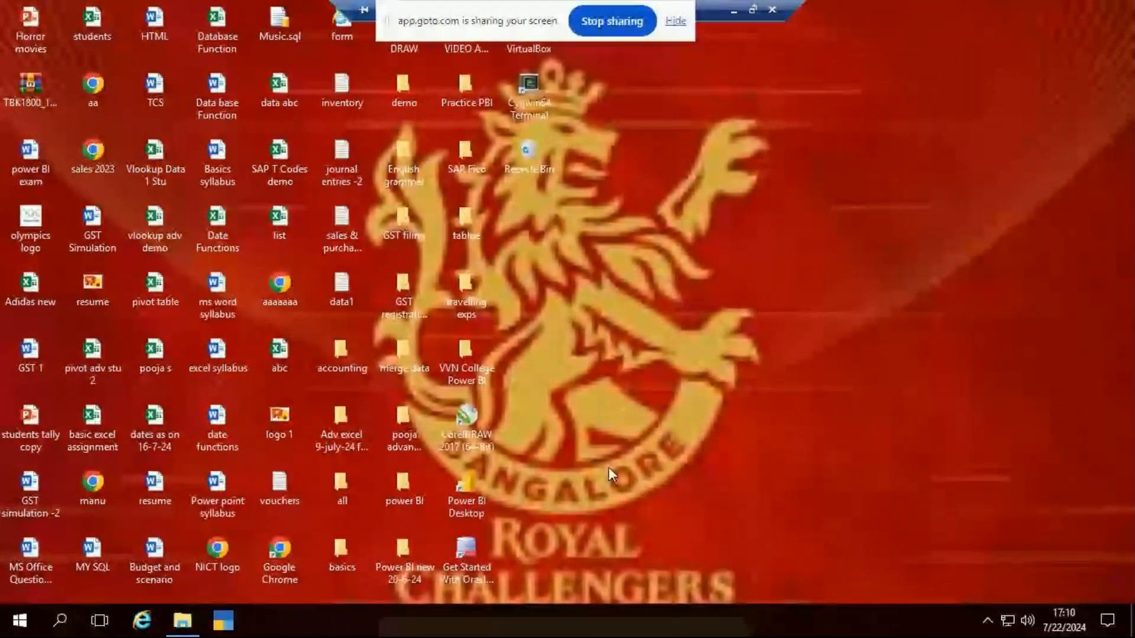
Step: Search for Notepad and open a new blank document
click(61, 621)
text(note)
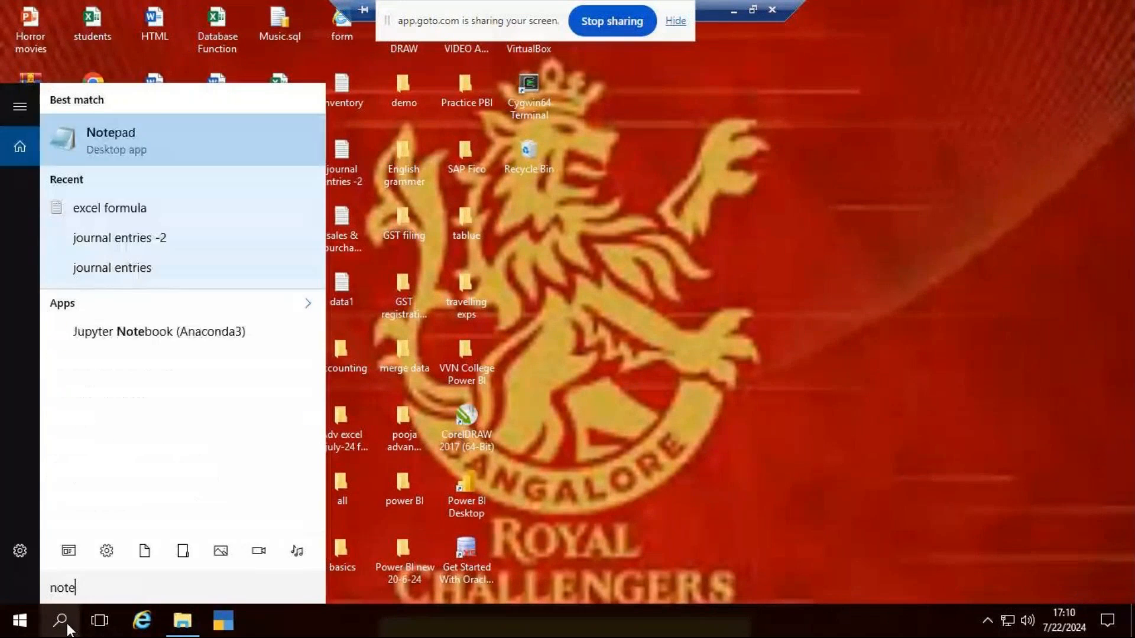
key(Return)
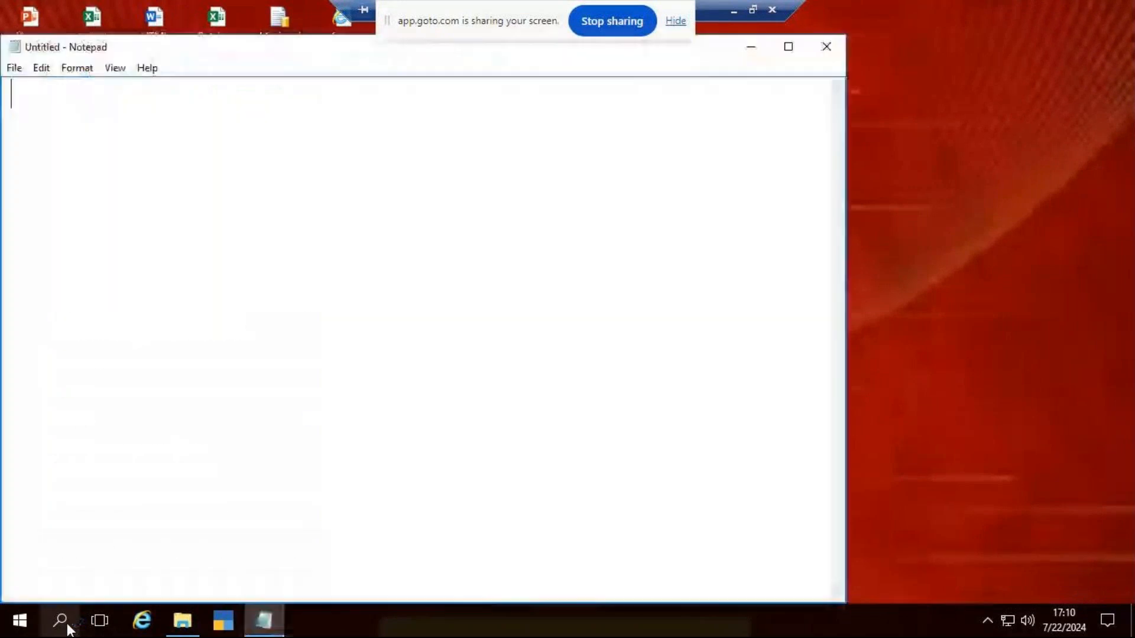
Step: Set the Notepad font size to 36, keeping Times New Roman in Bold
click(77, 68)
click(134, 104)
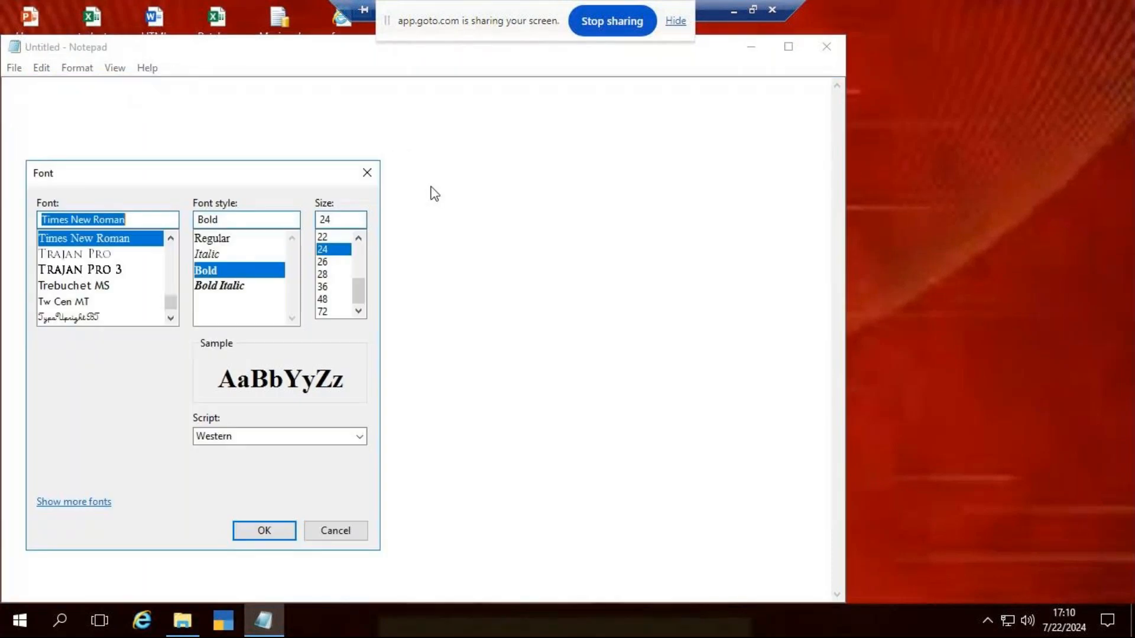
click(323, 287)
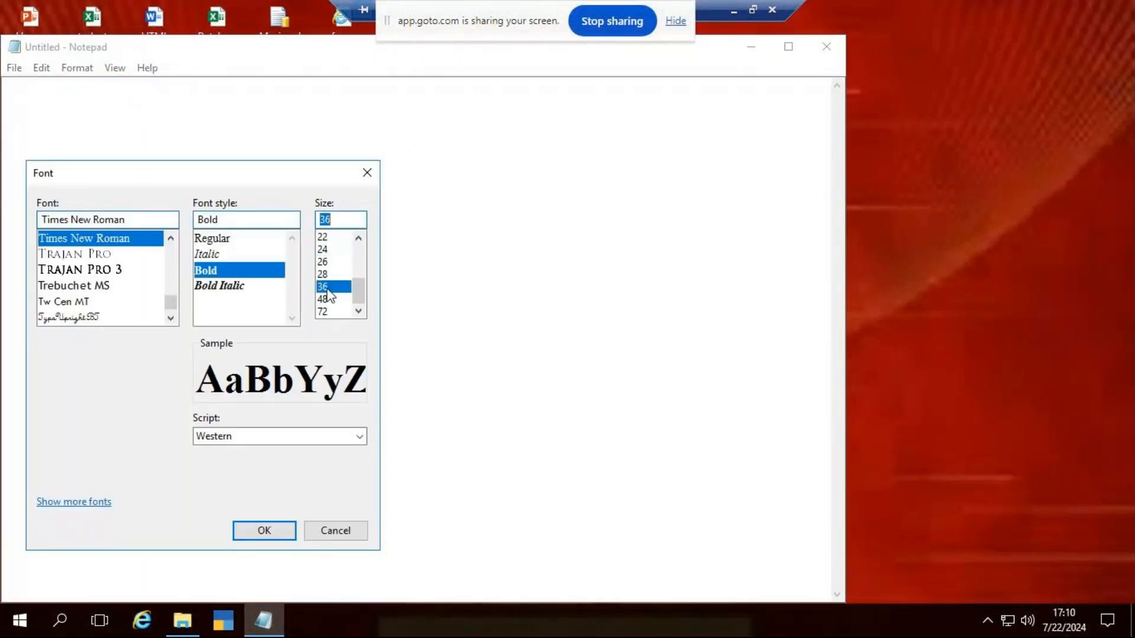
click(266, 531)
Step: Write the heading "Financial Funcation" on the first line of the note
text(Fi)
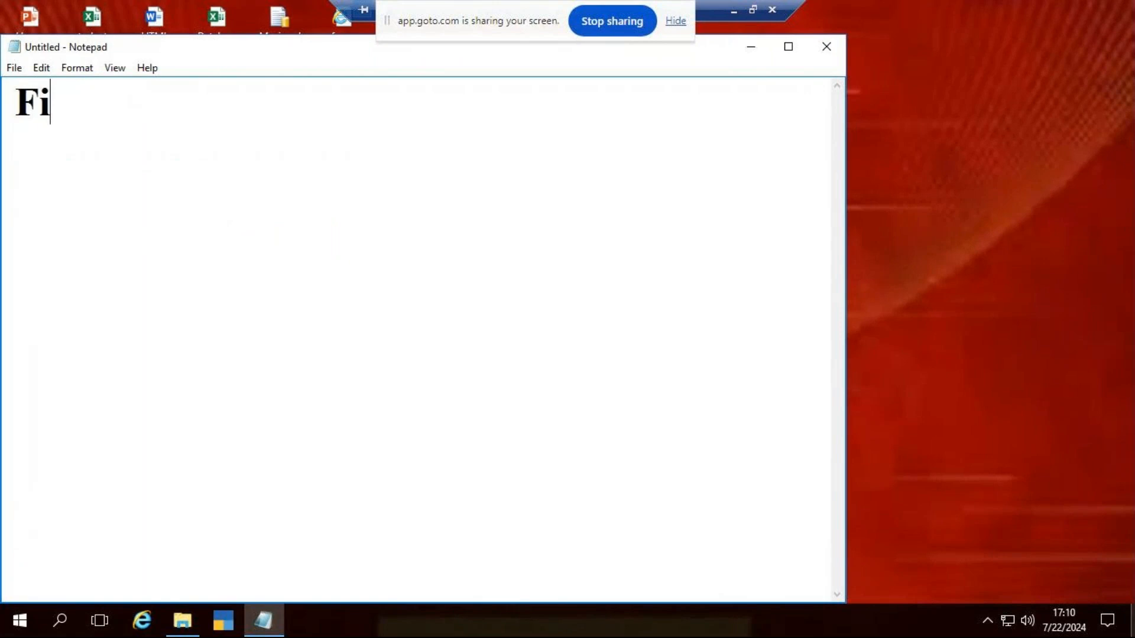
text(nancial Finct)
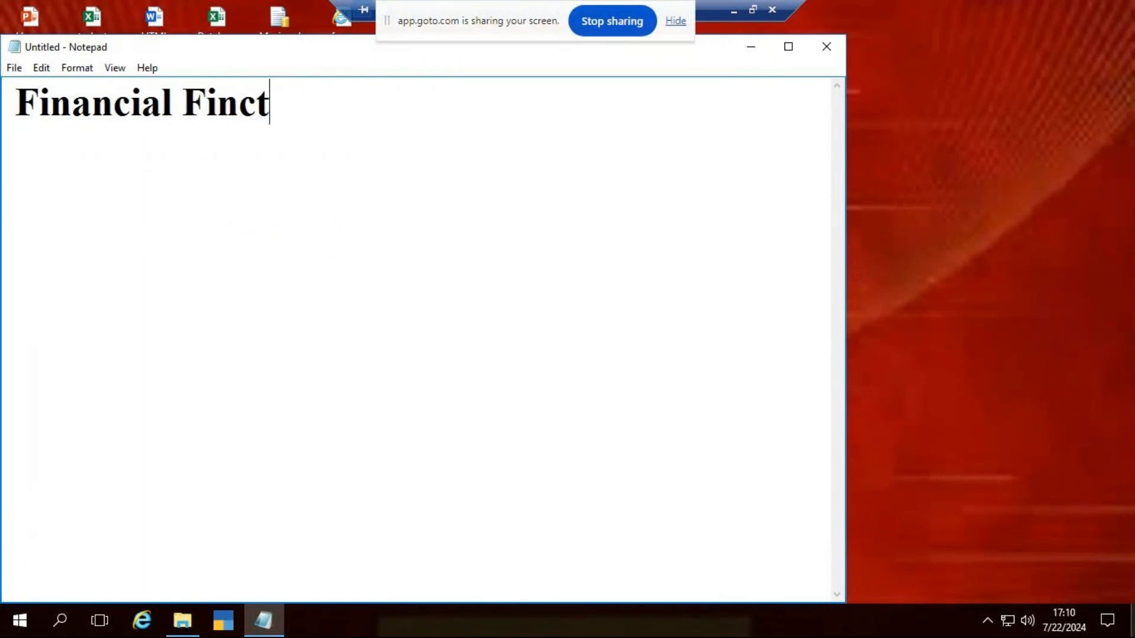
key(BackSpace)
text(tion)
key(Left)
key(Left)
key(Left)
key(Left)
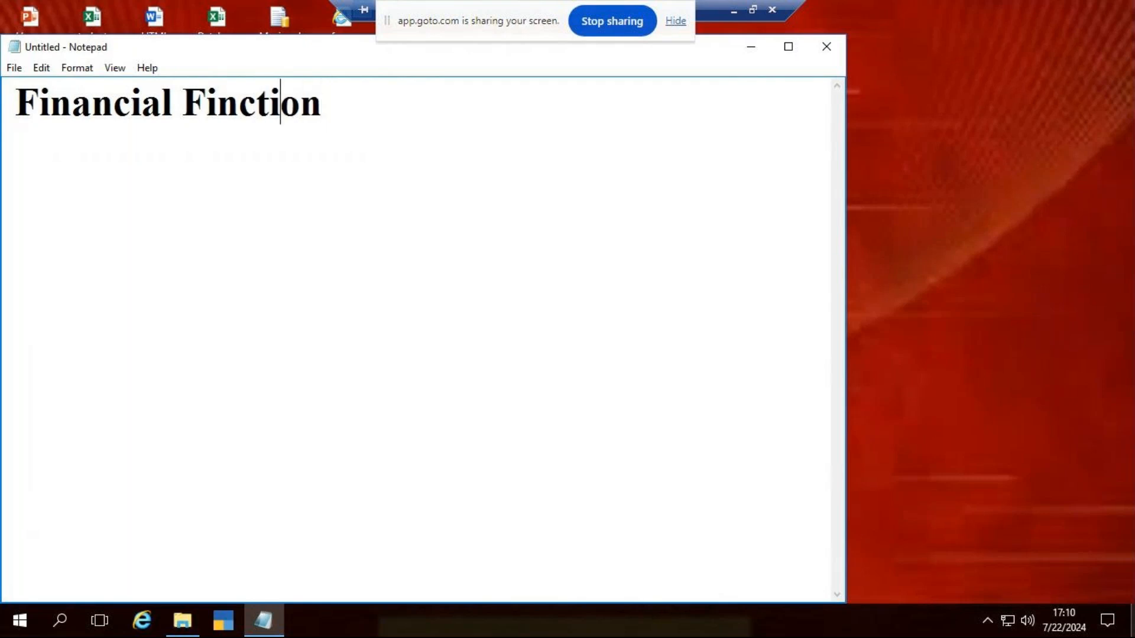
text(a)
key(Right)
key(Right)
key(Right)
key(Right)
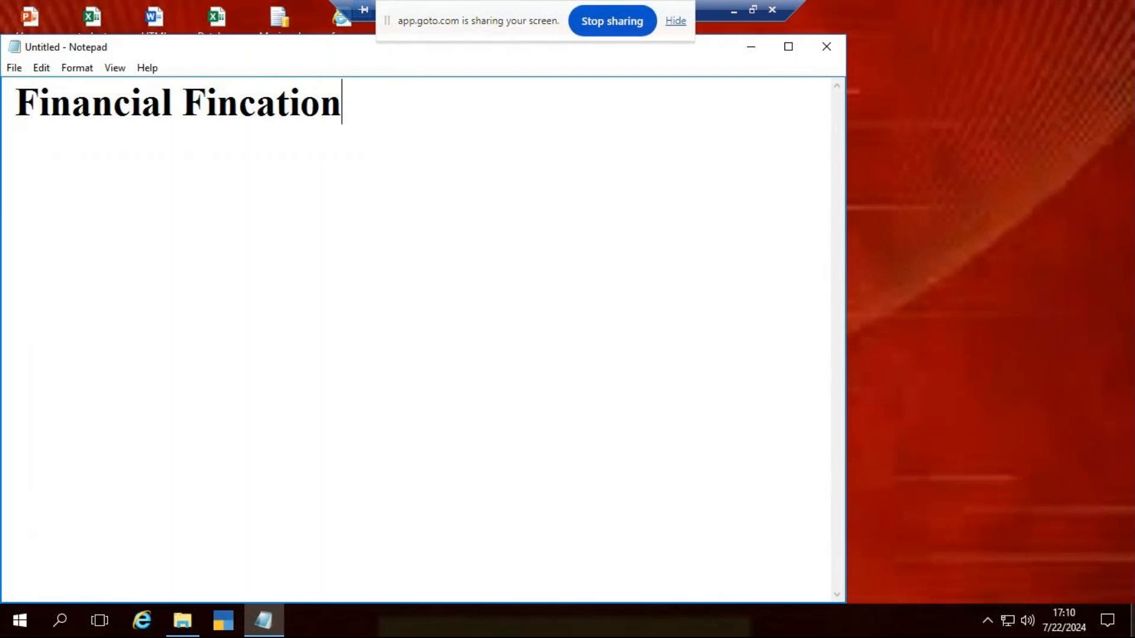
key(BackSpace)
key(BackSpace)
key(BackSpace)
key(BackSpace)
key(BackSpace)
key(BackSpace)
key(BackSpace)
key(BackSpace)
text(uncation)
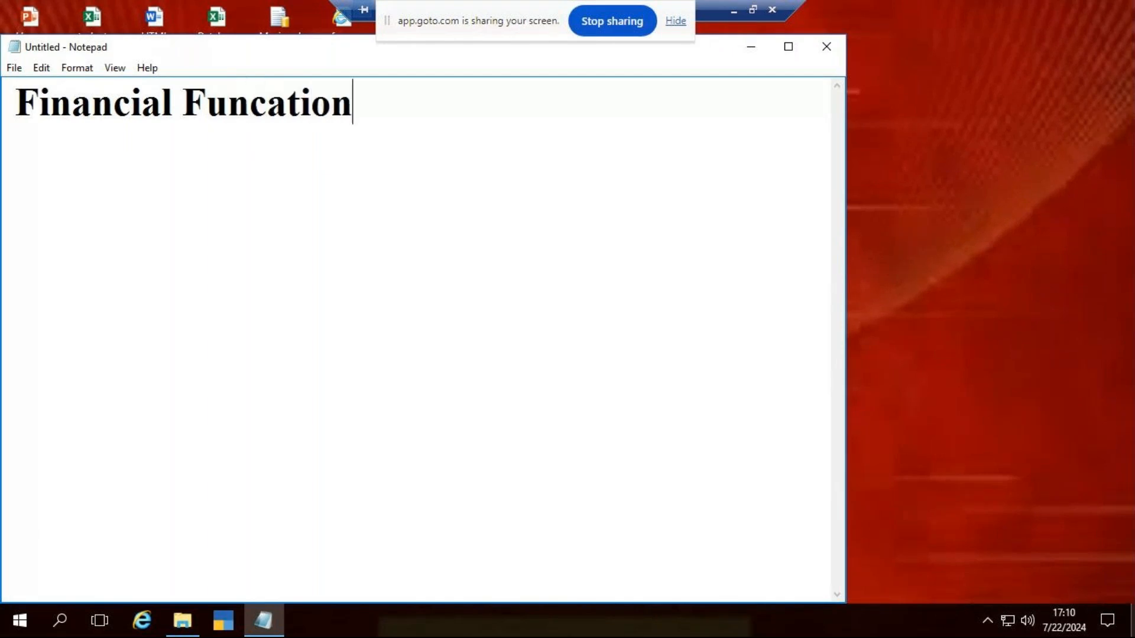
Step: Add a second line reading "PMT (Payment)" below the heading
key(Return)
text(PMT )
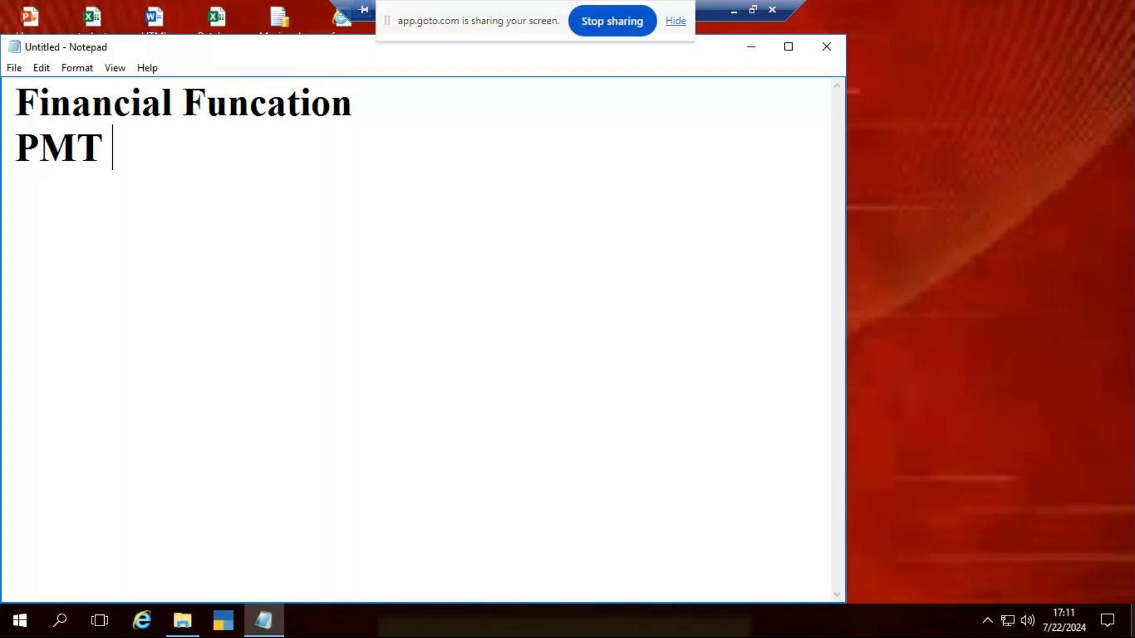
text((Payment))
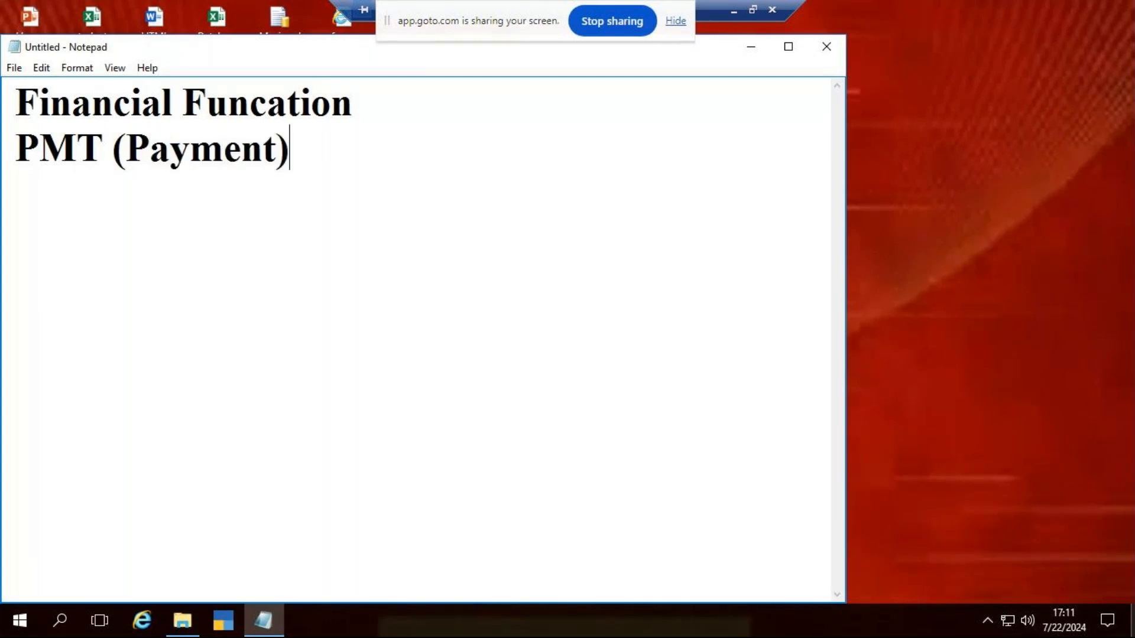
Step: Write the description "this used to calculate the EMI per month or quater" under the PMT line and leave a blank line after it
key(Return)
text(EMP)
key(BackSpace)
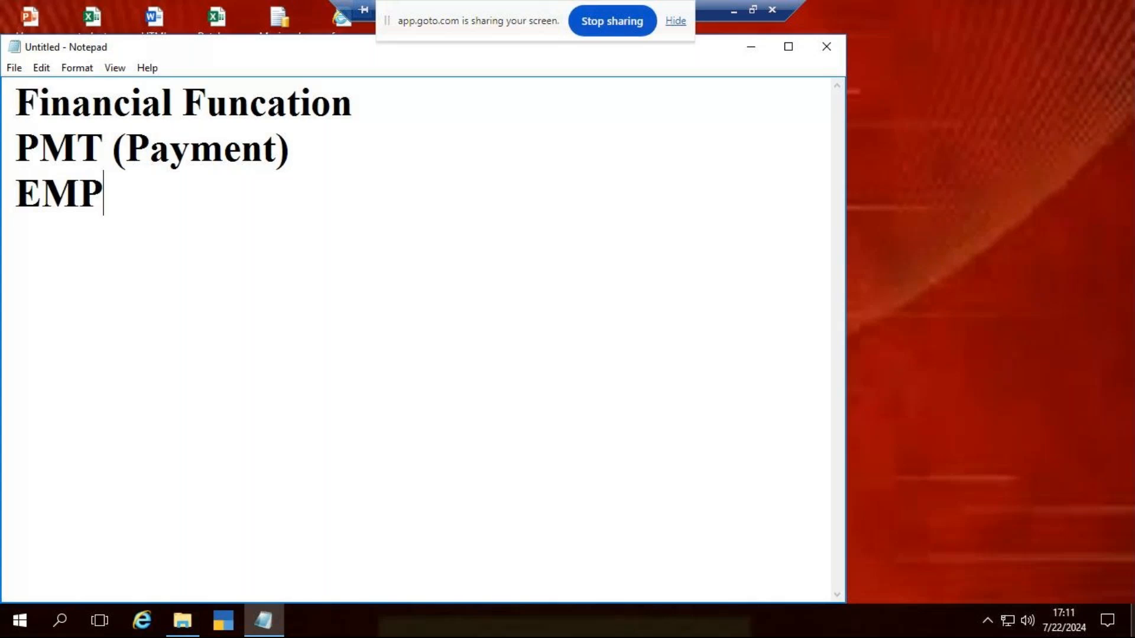
key(BackSpace)
key(BackSpace)
key(BackSpace)
text(this used to calculate the )
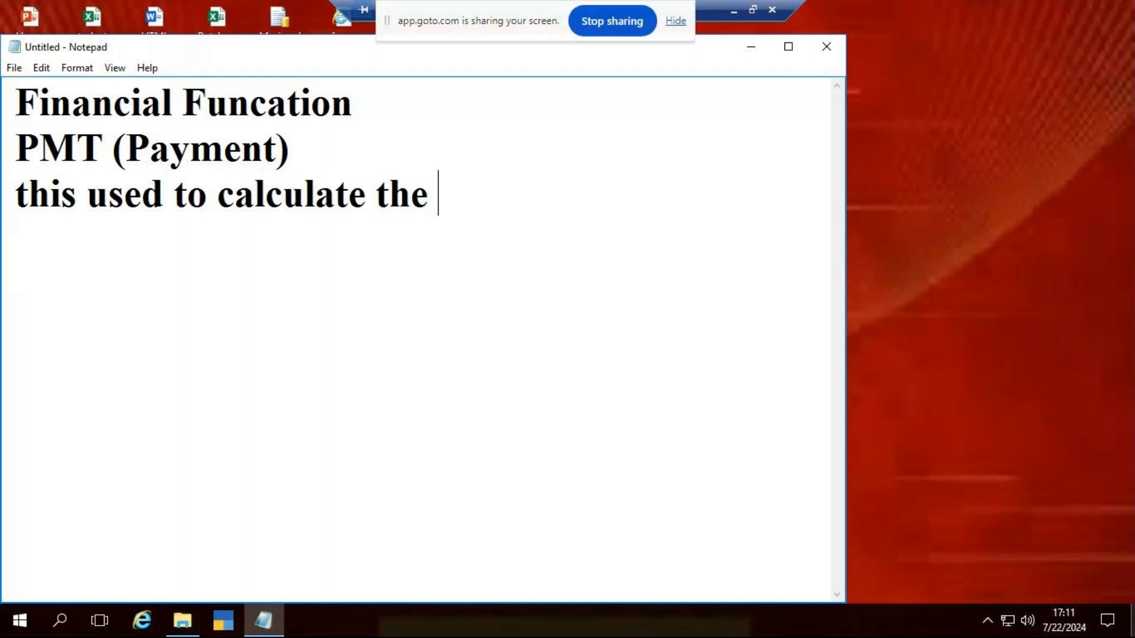
text(EMP)
key(BackSpace)
key(BackSpace)
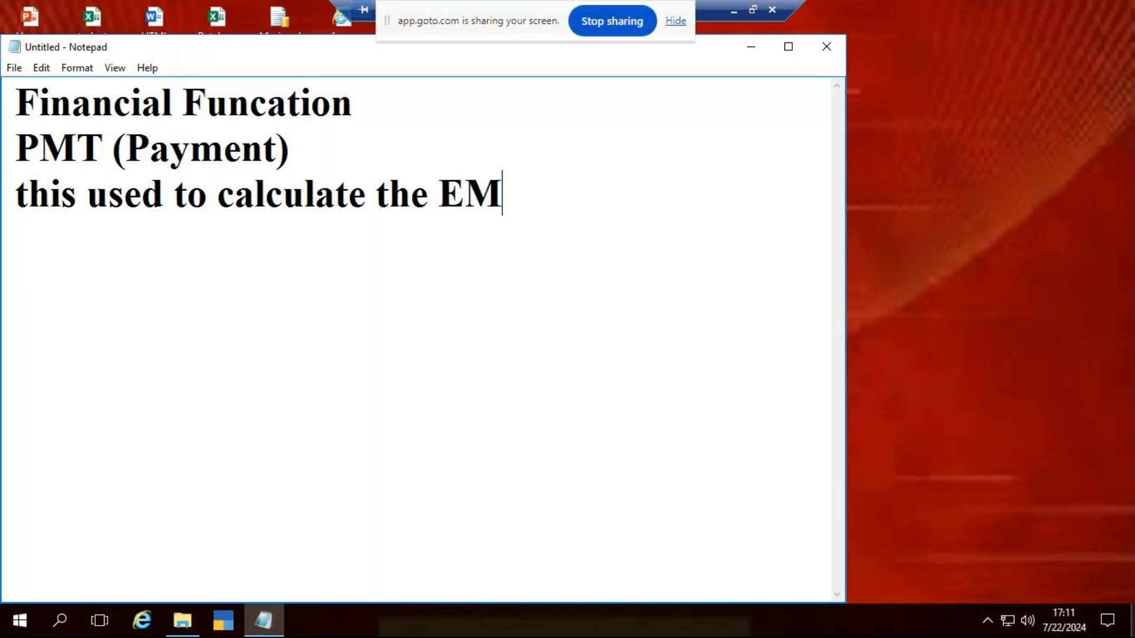
text(MI per mo)
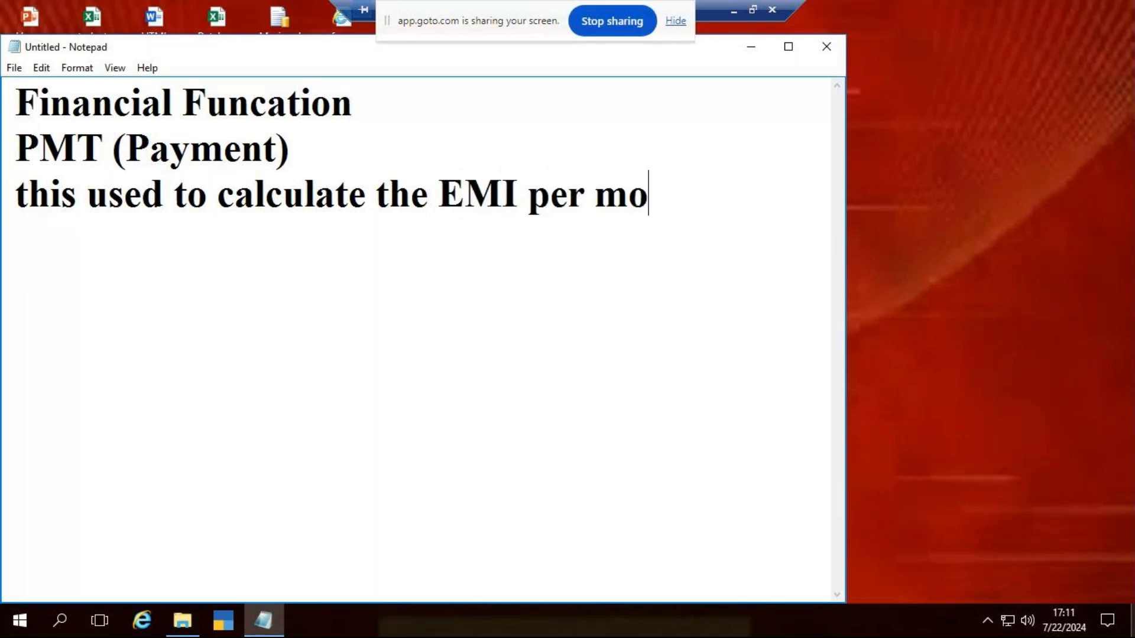
text(nth or)
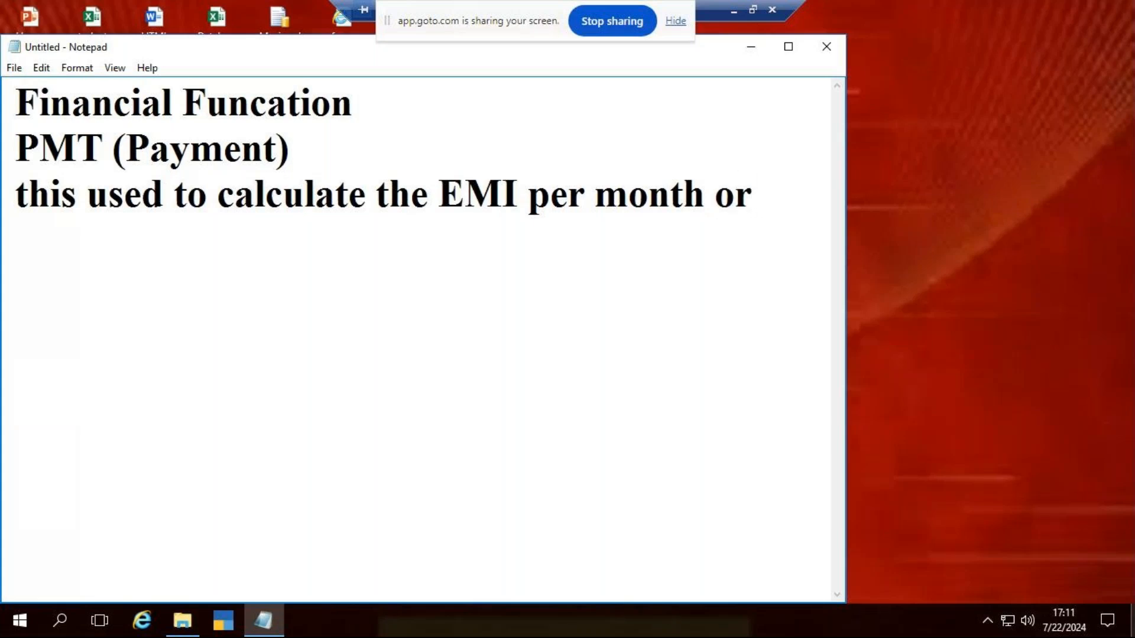
text( quater)
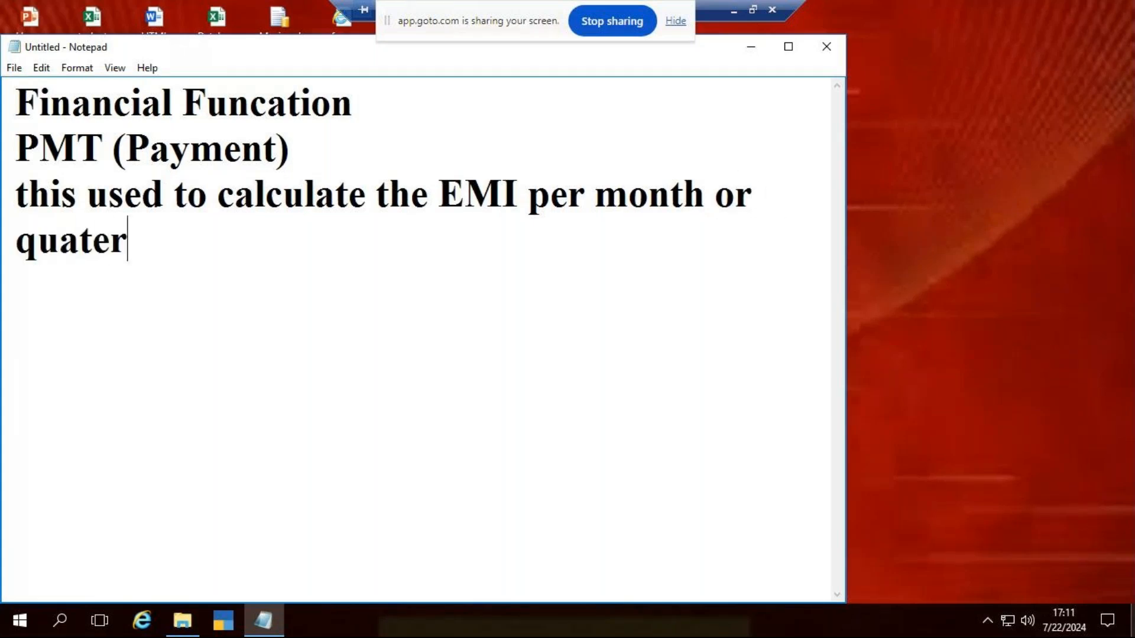
key(Return)
key(Return)
Step: Minimize the Remote Desktop session, return to it and maximize the Notepad window
click(736, 12)
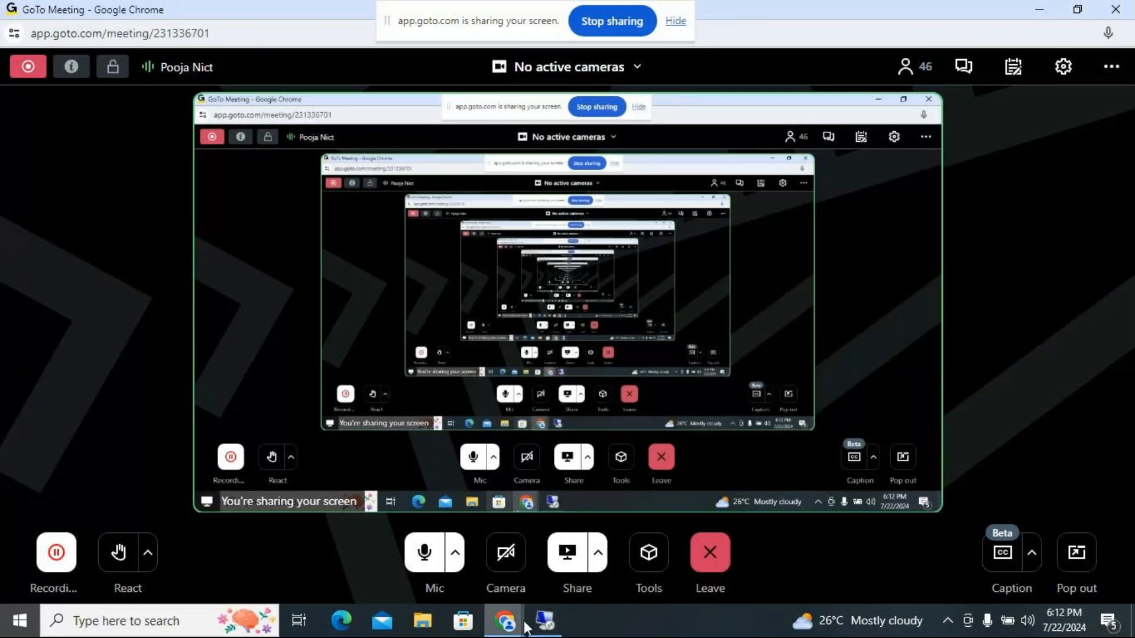
mouse_move(527, 620)
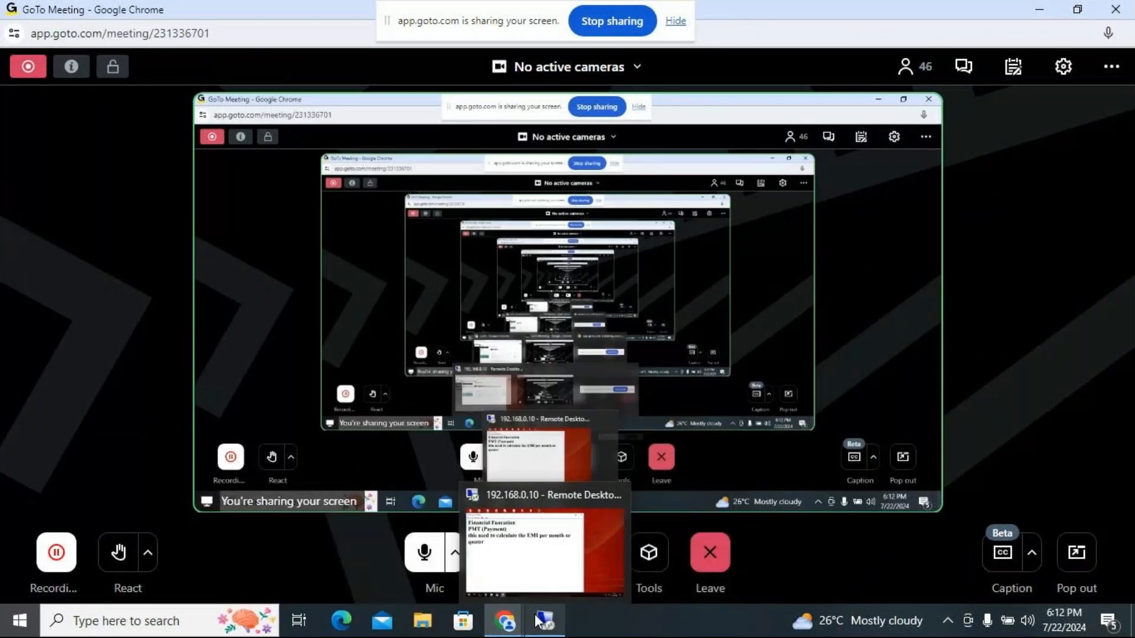
click(536, 615)
click(801, 54)
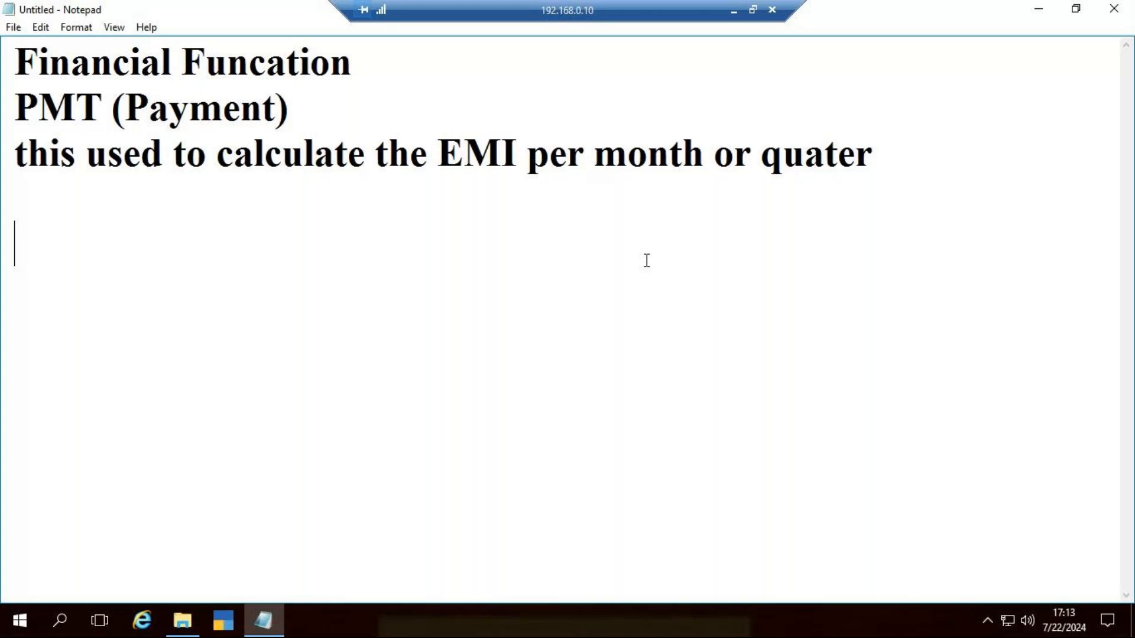
Step: Write the example's purchase price as "Scooty -100000" below the description
text(S)
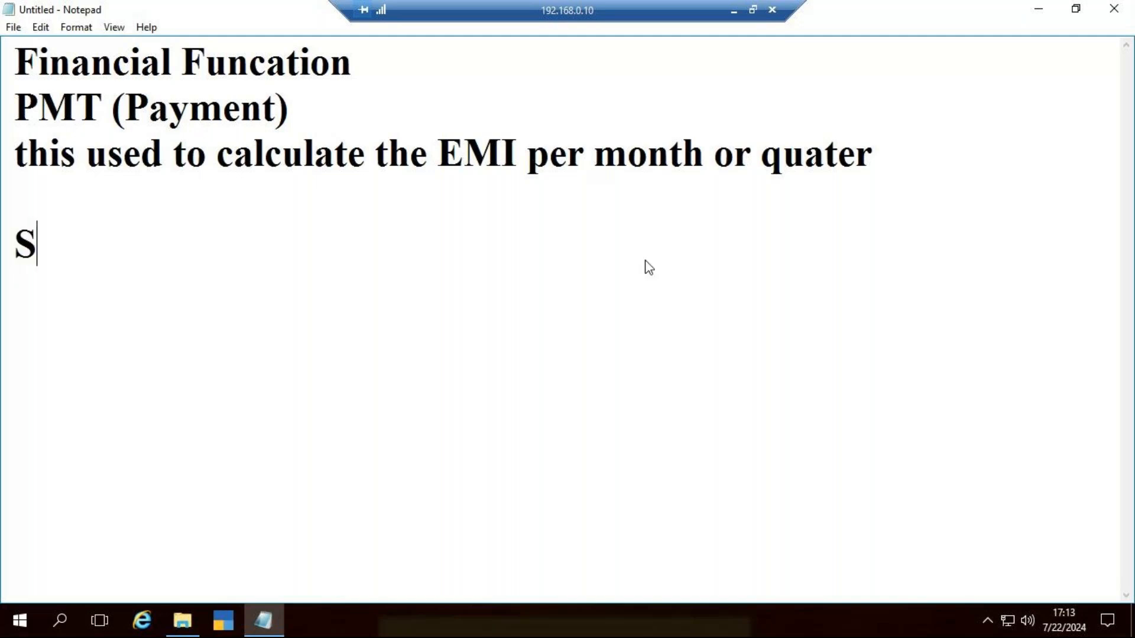
text(coo)
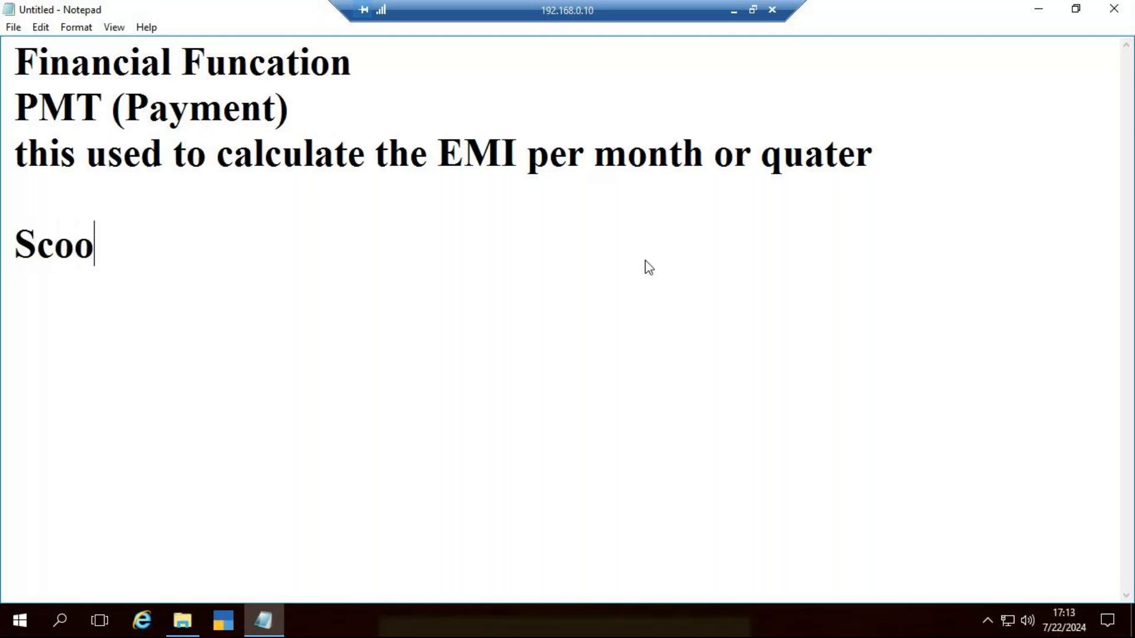
text(ty -100000)
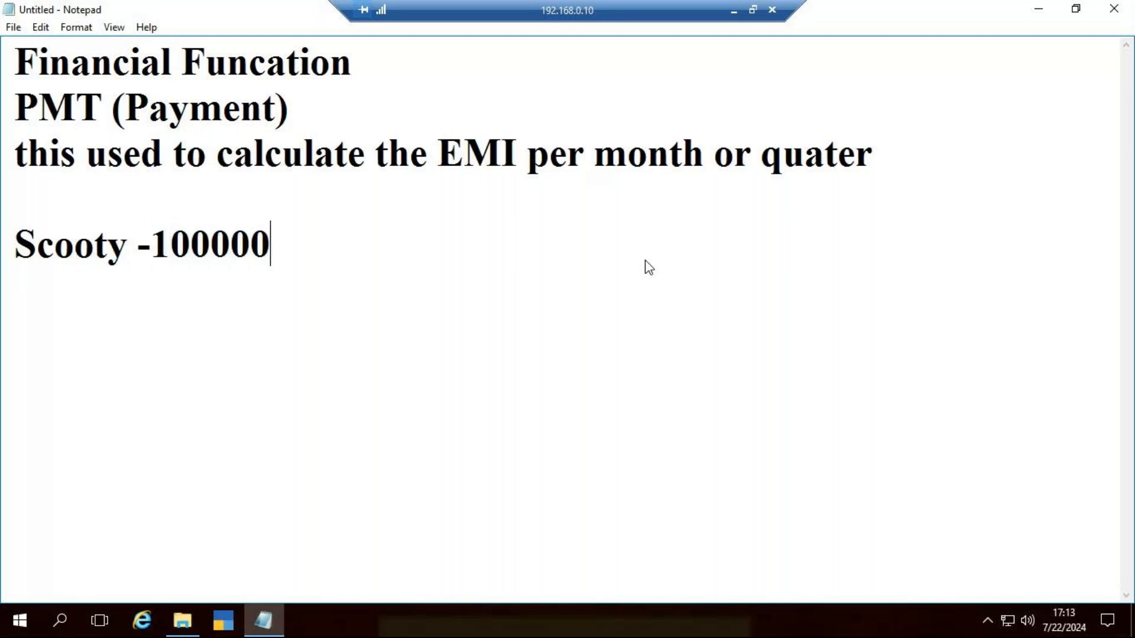
Step: Add the line "Down payment -20000" under the scooty price
key(Return)
text(Diw)
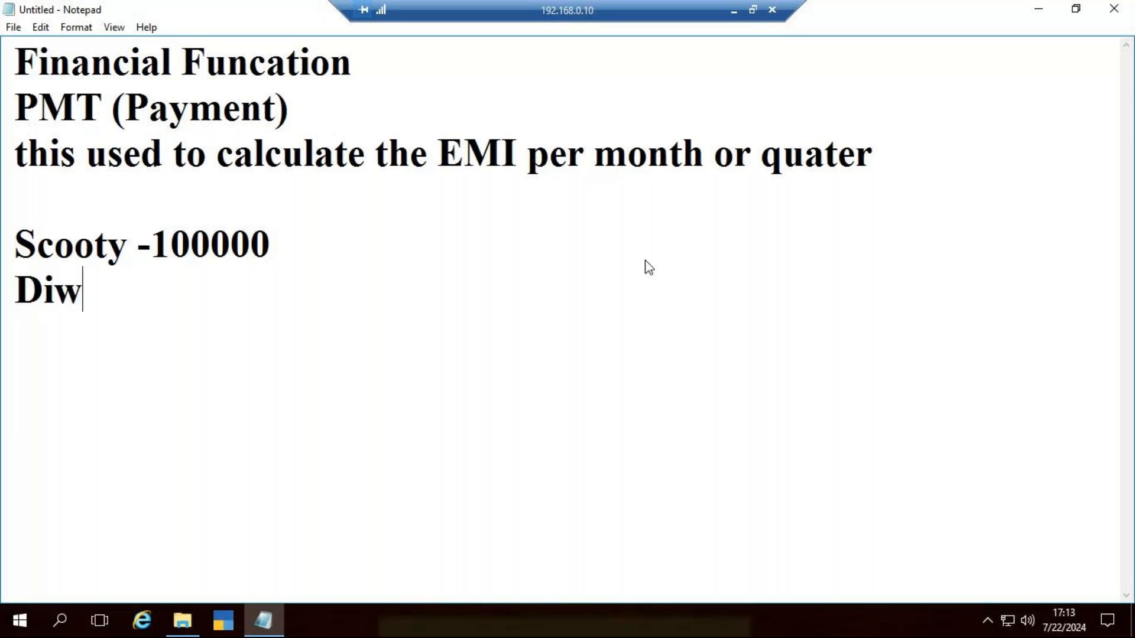
key(BackSpace)
key(BackSpace)
text(ow)
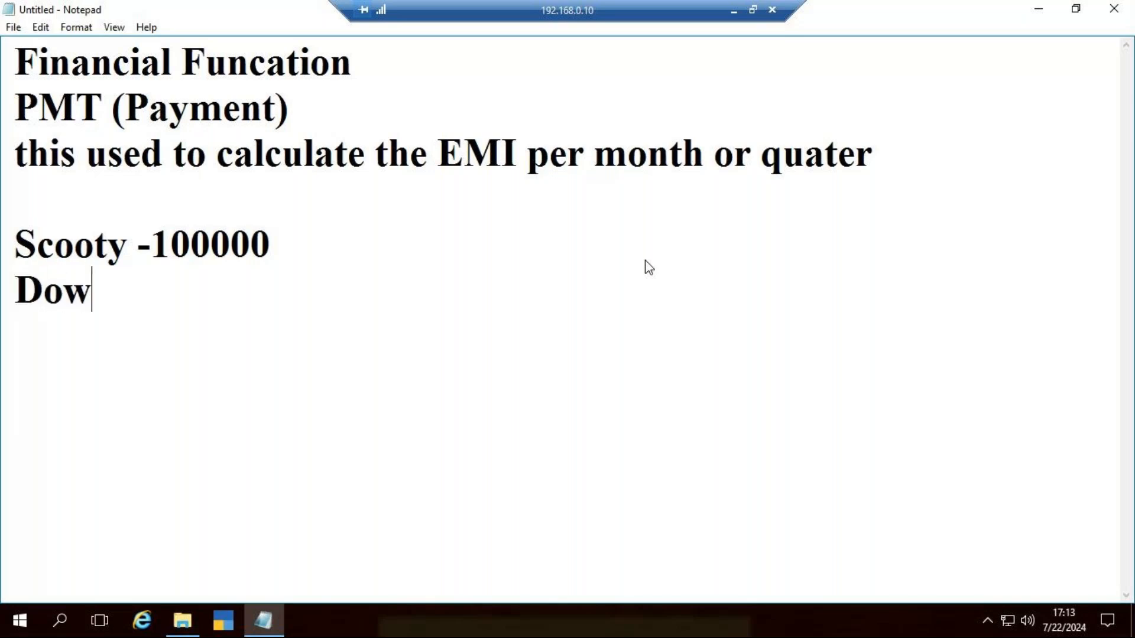
text(n payme)
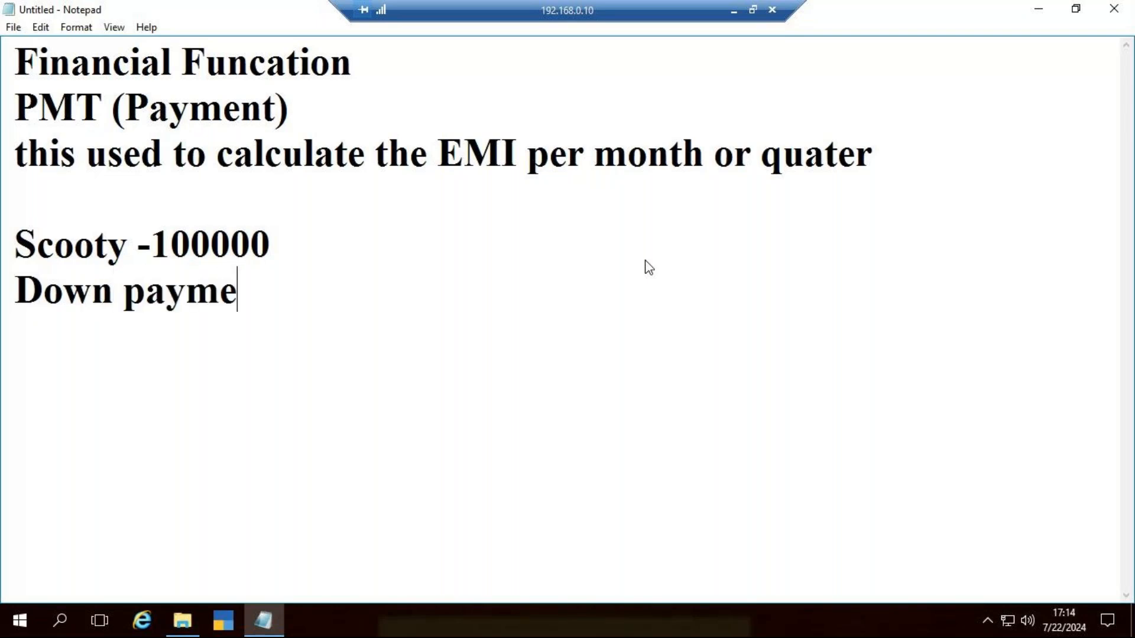
text(nt =)
key(BackSpace)
text(-)
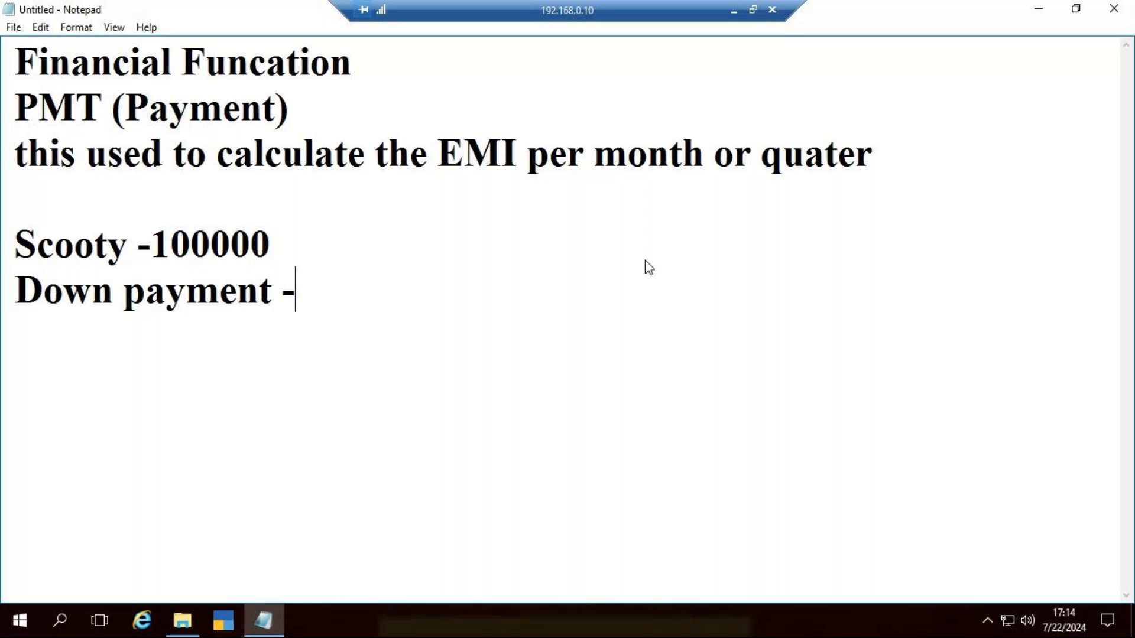
text(20000)
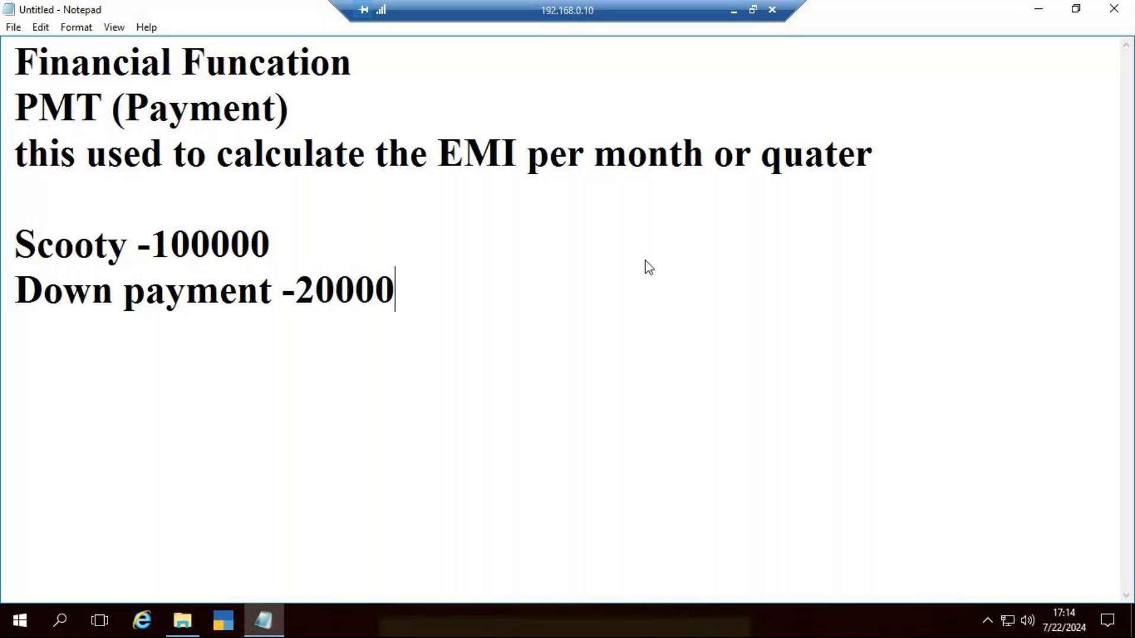
Step: Add the line "Principle amt -80000" under the down payment
key(Return)
text(Pri)
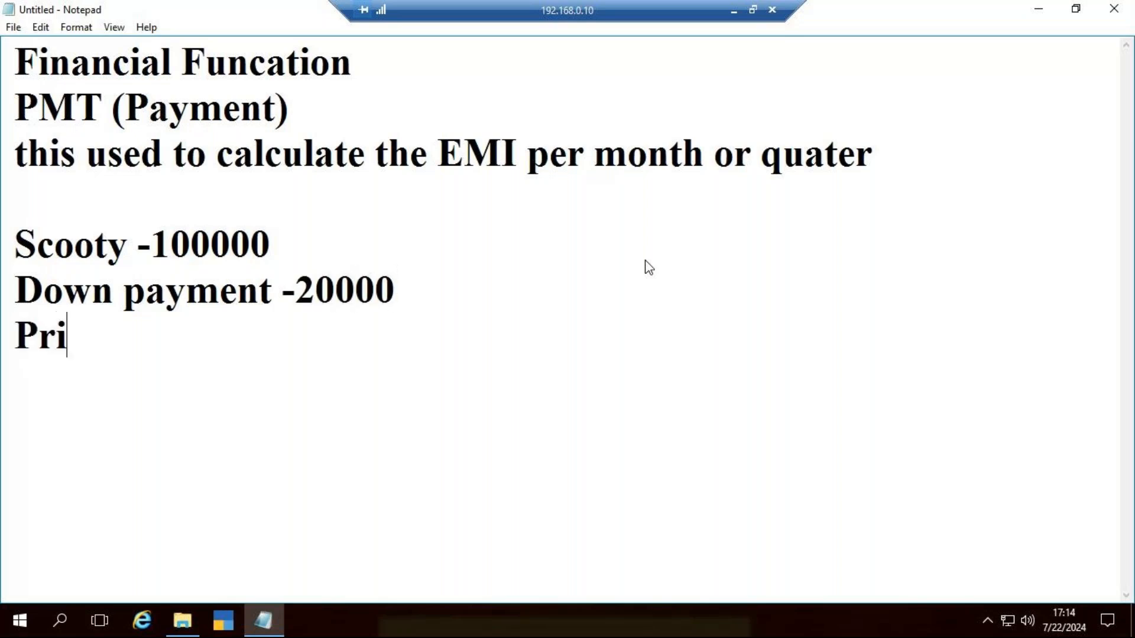
text(ncipl)
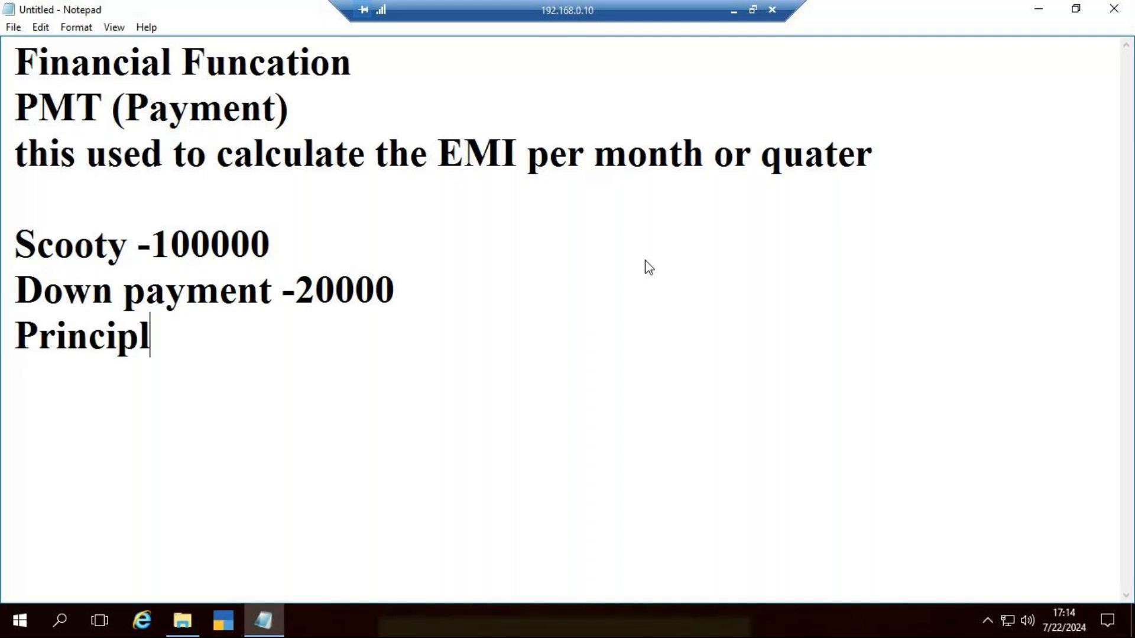
text(e amt -80000)
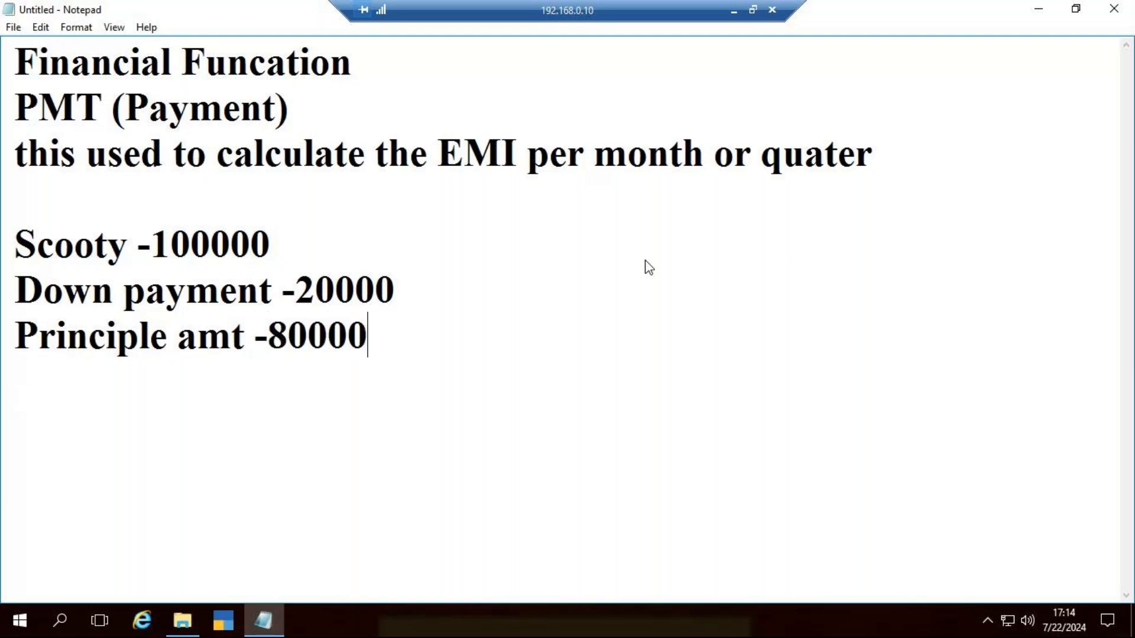
Step: Add the line "Rate of int -6.25%" under the principle amount in the notes
key(Return)
text(Rate of int)
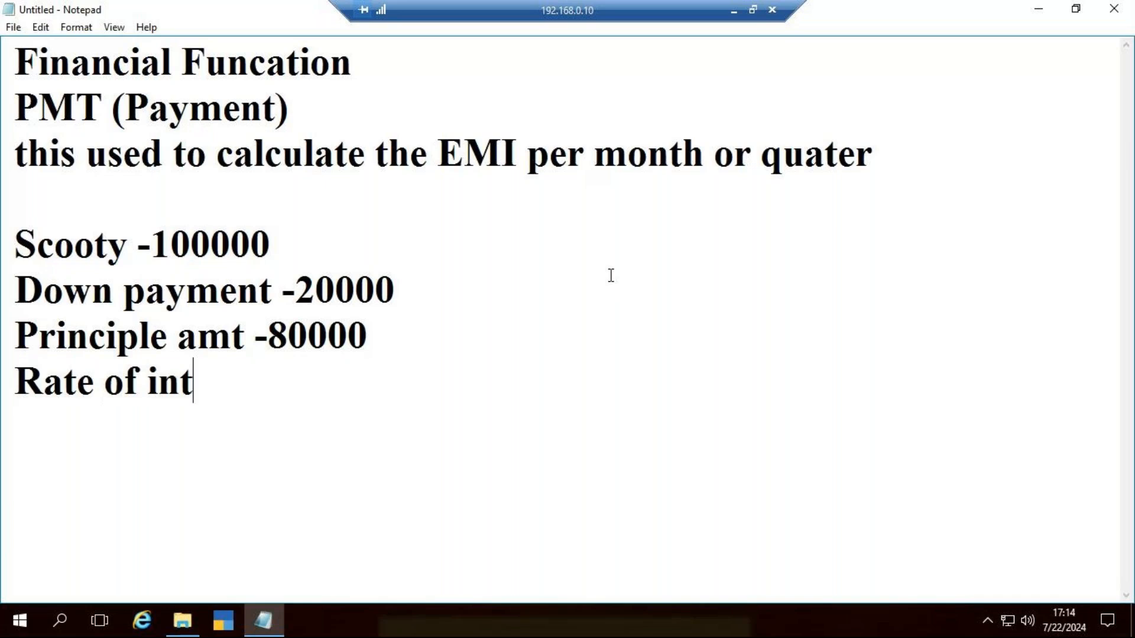
text( -)
text(6.25%)
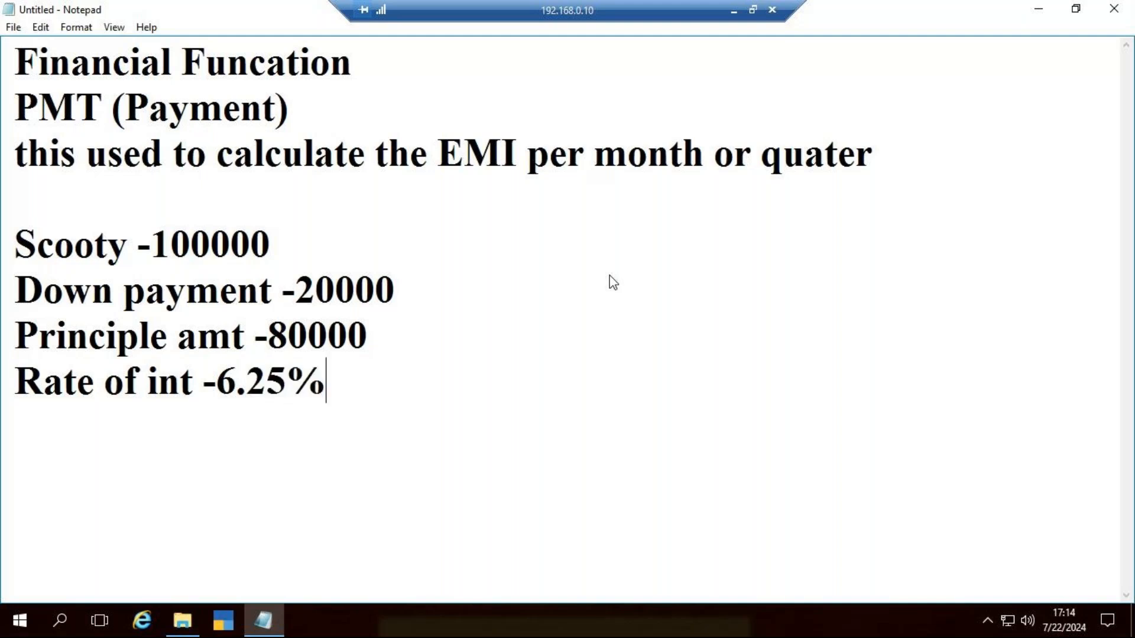
Step: Add the line "Year -5" under the rate of interest
key(Return)
text(Year -)
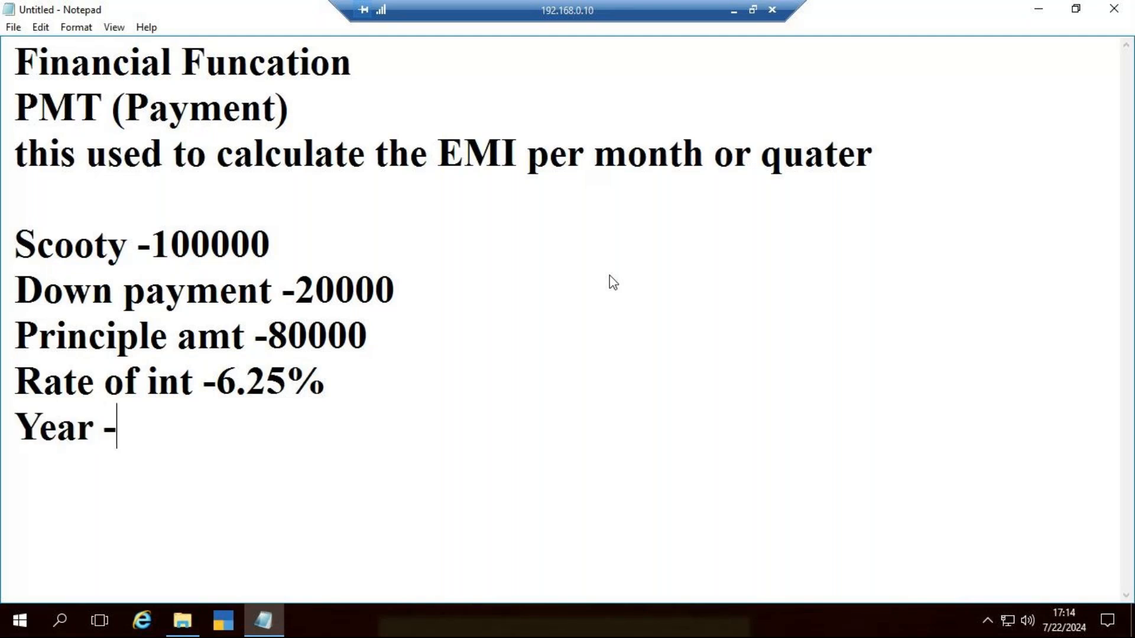
text(5)
Step: Leave a blank line below the year and write "Monthly installement -?" as the value to find
key(Return)
key(Return)
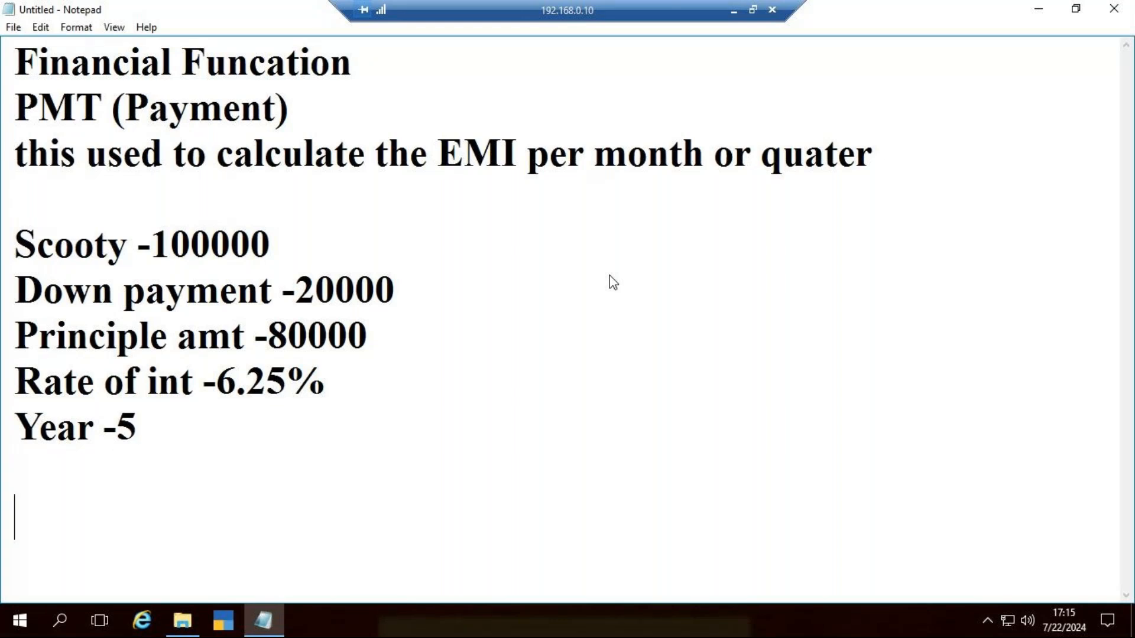
text(Mont)
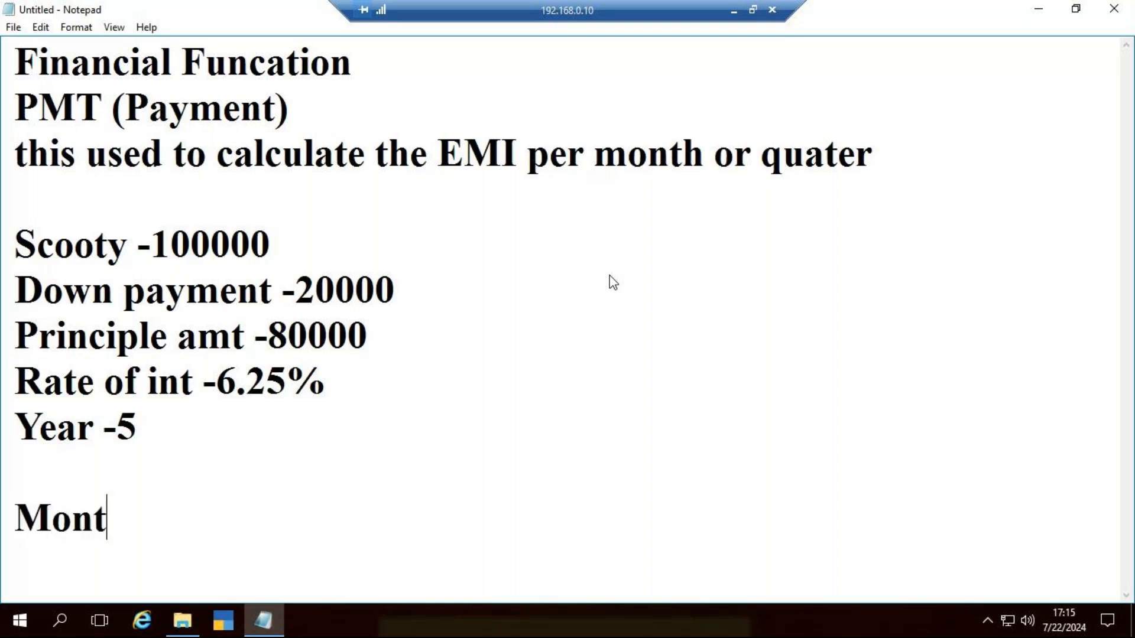
text(hly i)
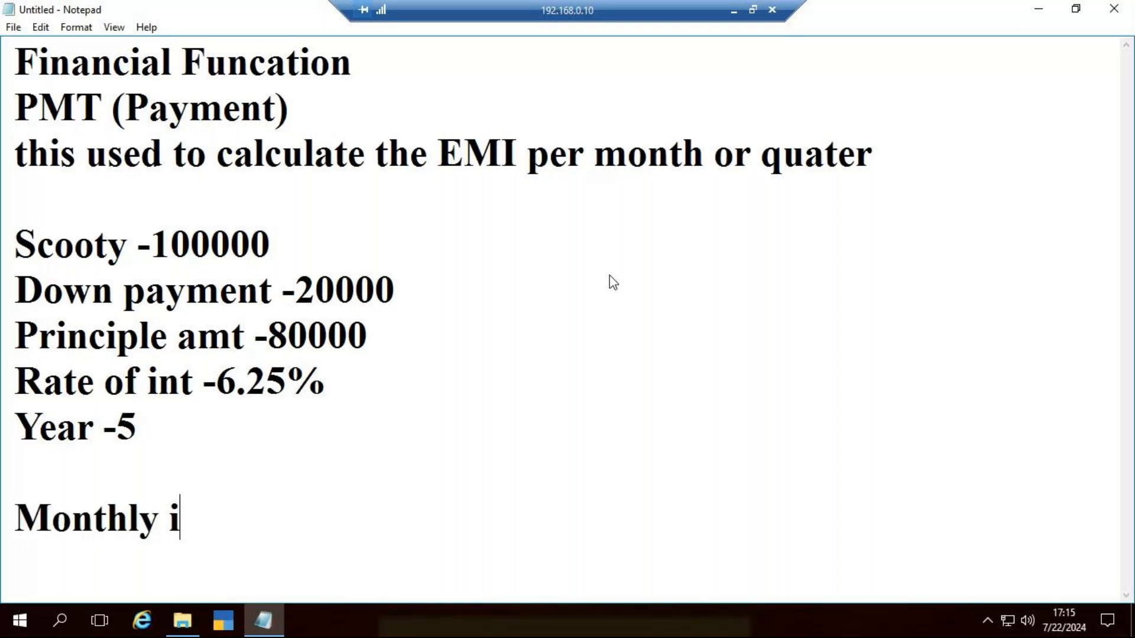
text(nstalle)
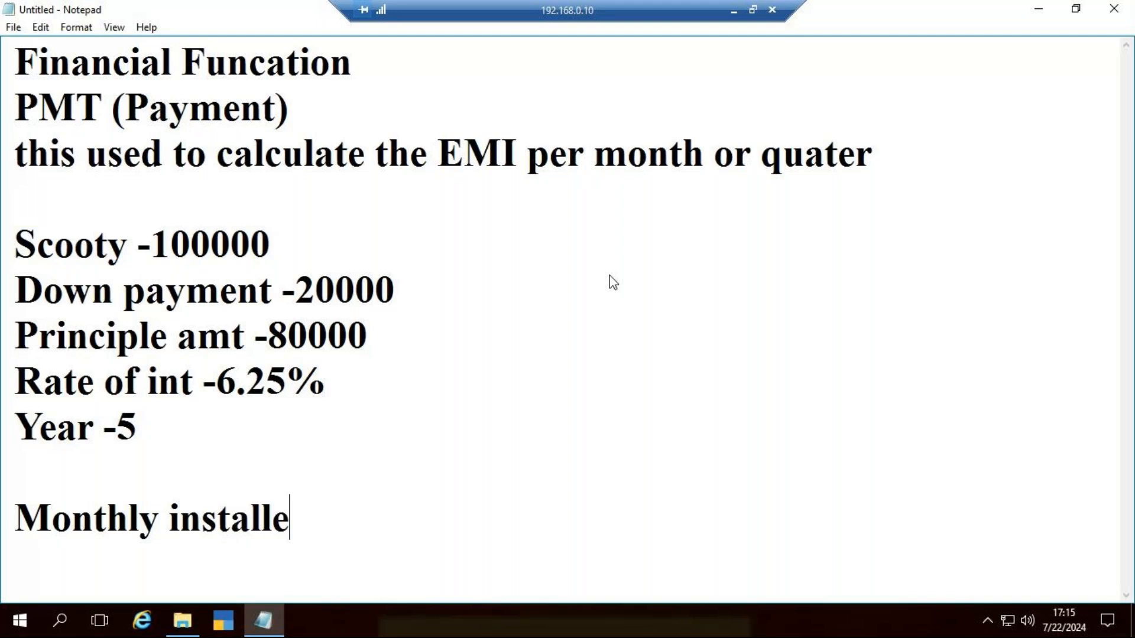
text(ment -)
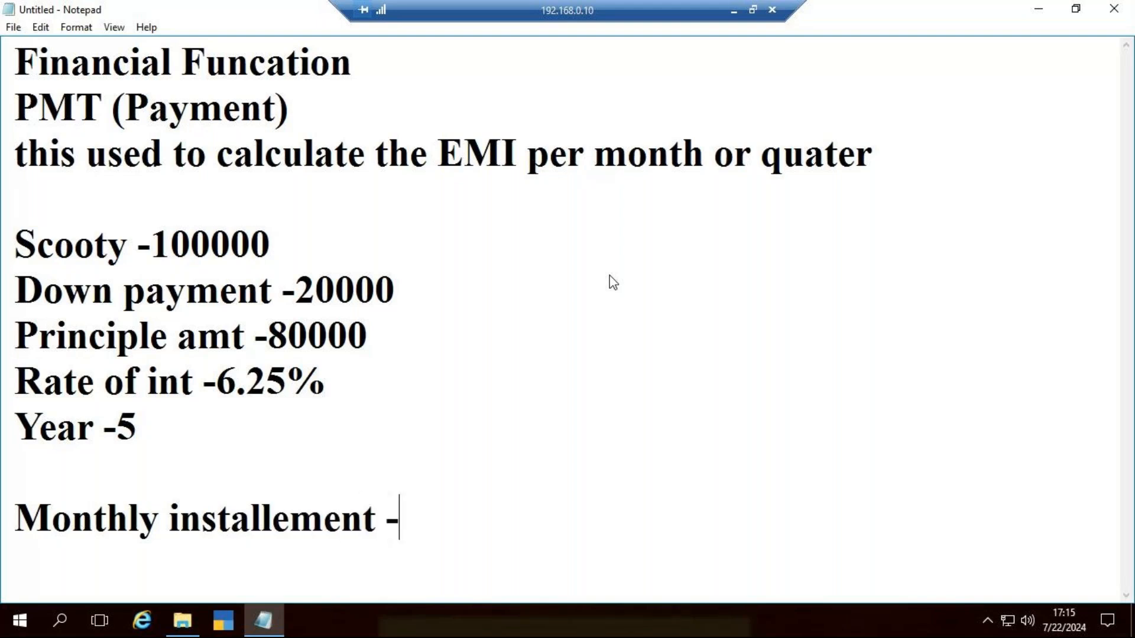
text(?)
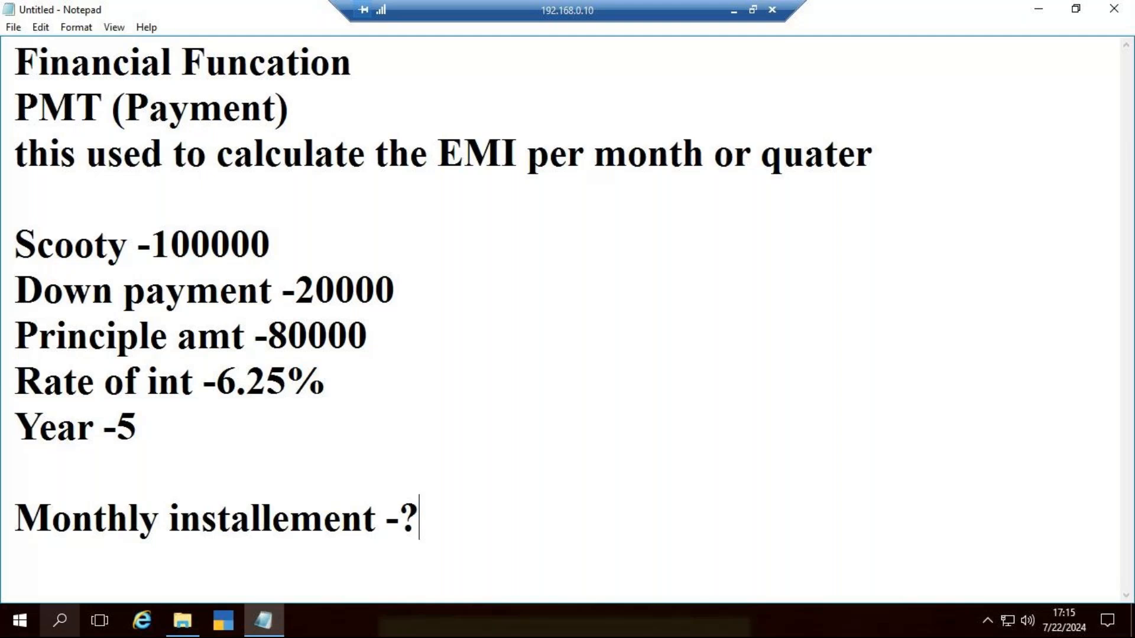
Step: Open Excel through a Windows search and create a blank workbook
click(59, 620)
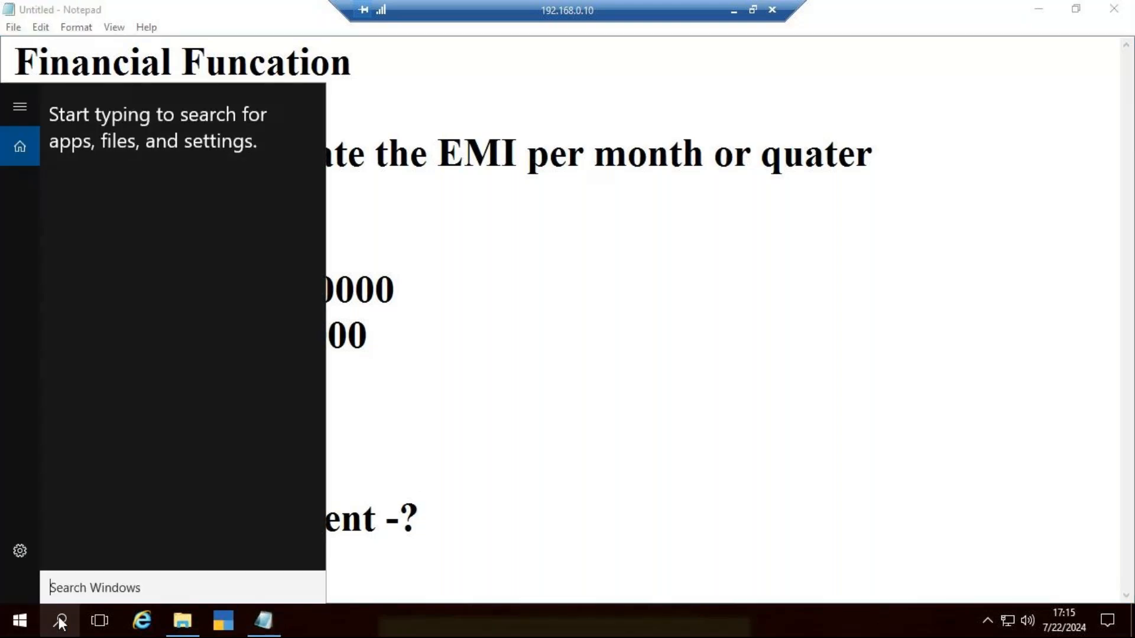
text(excel)
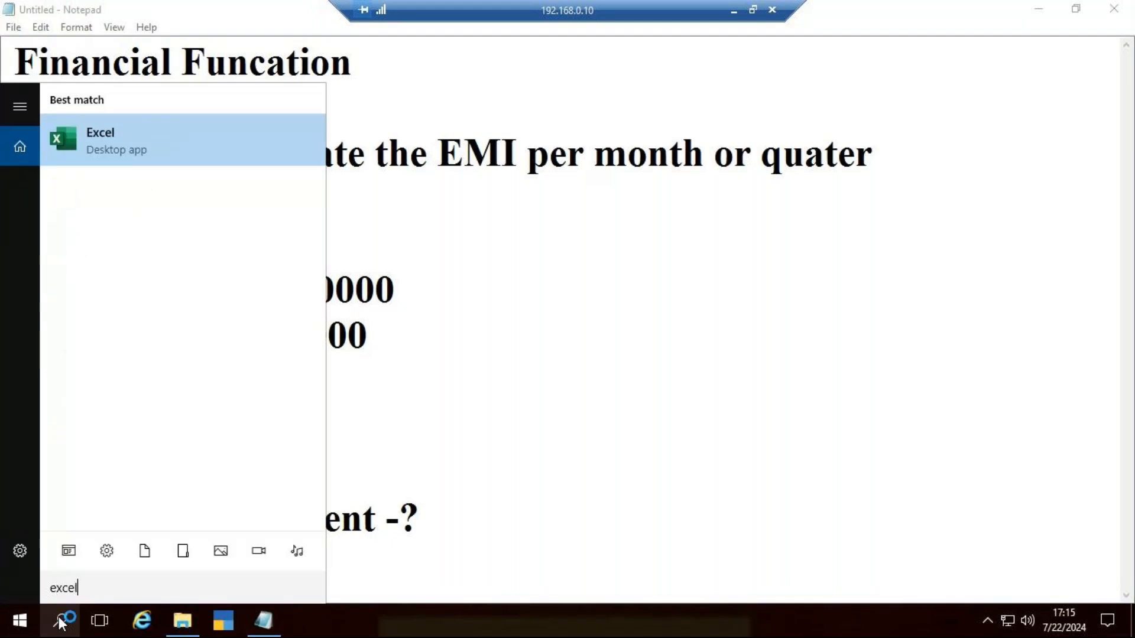
key(Return)
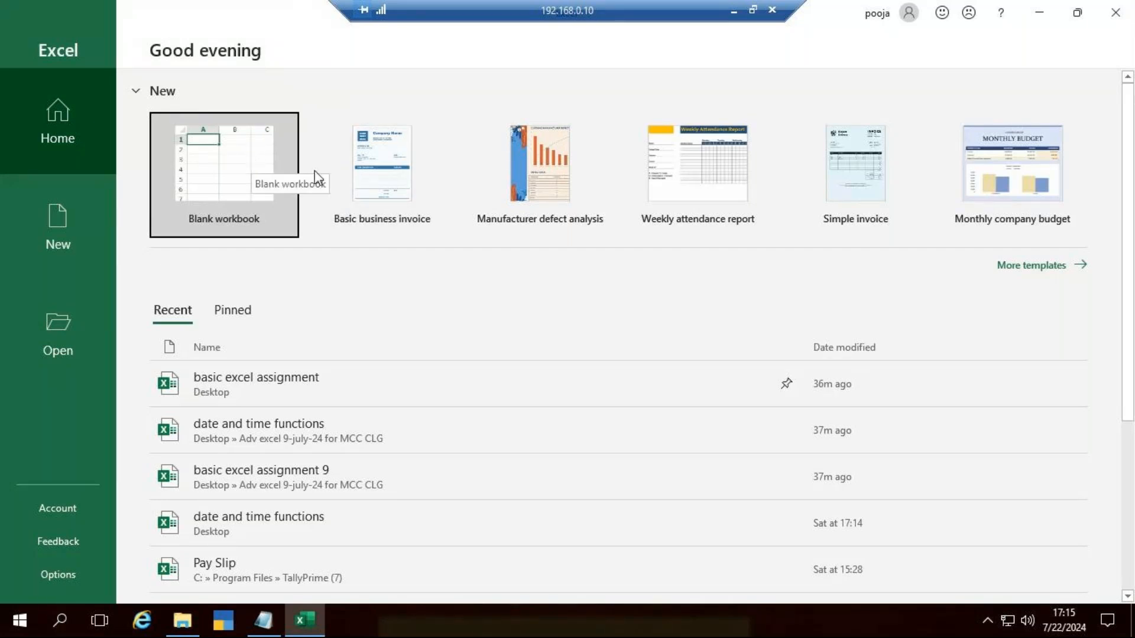
click(265, 622)
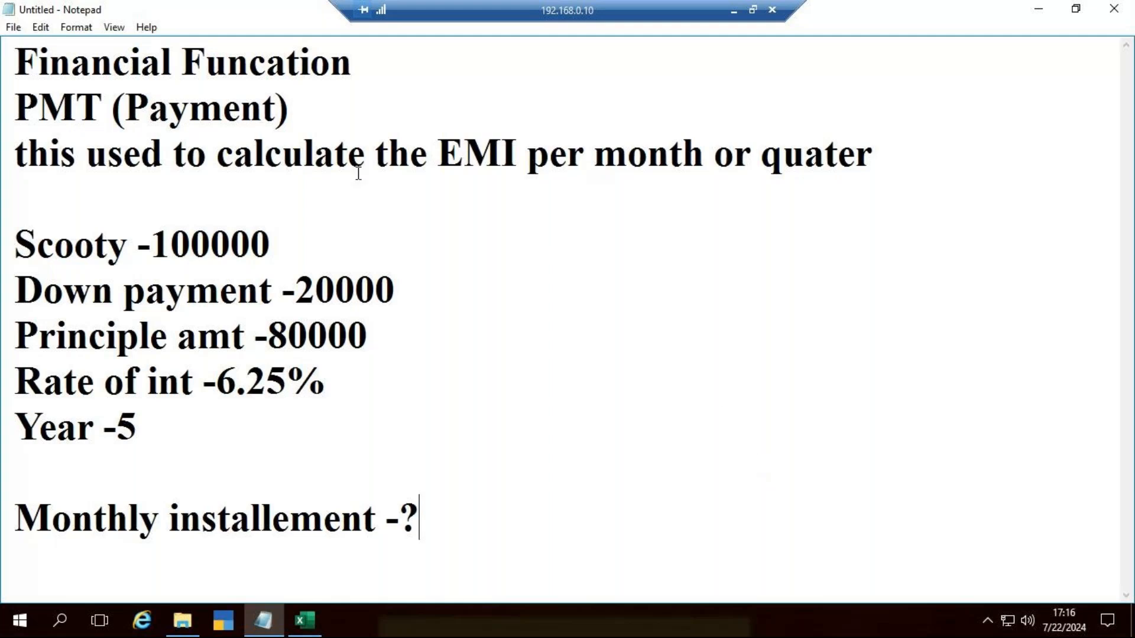
click(305, 620)
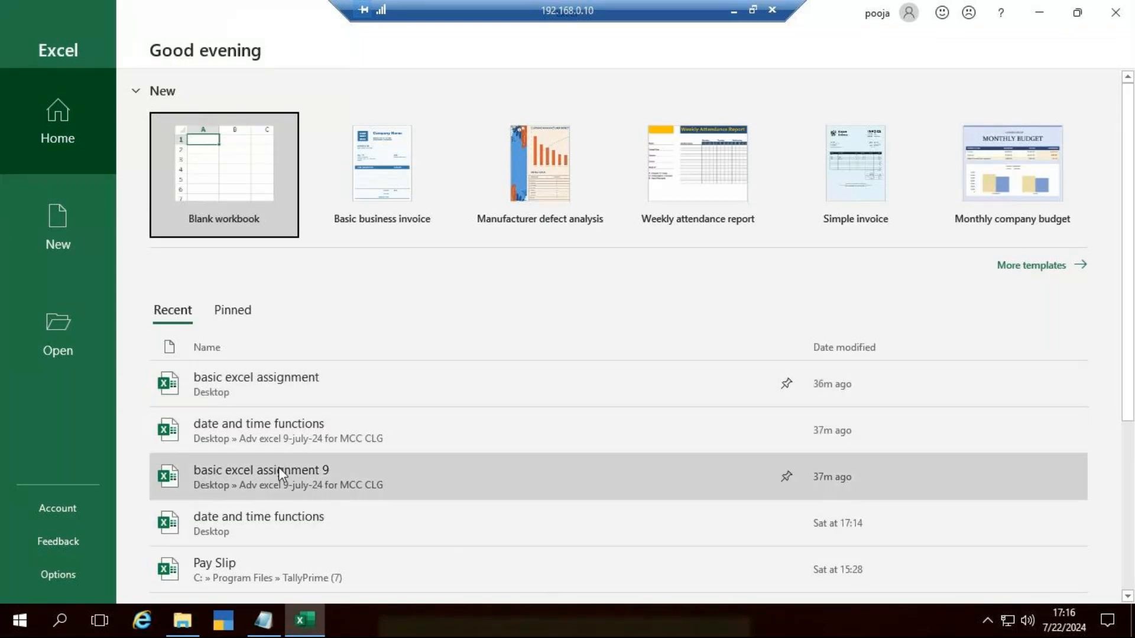
click(215, 147)
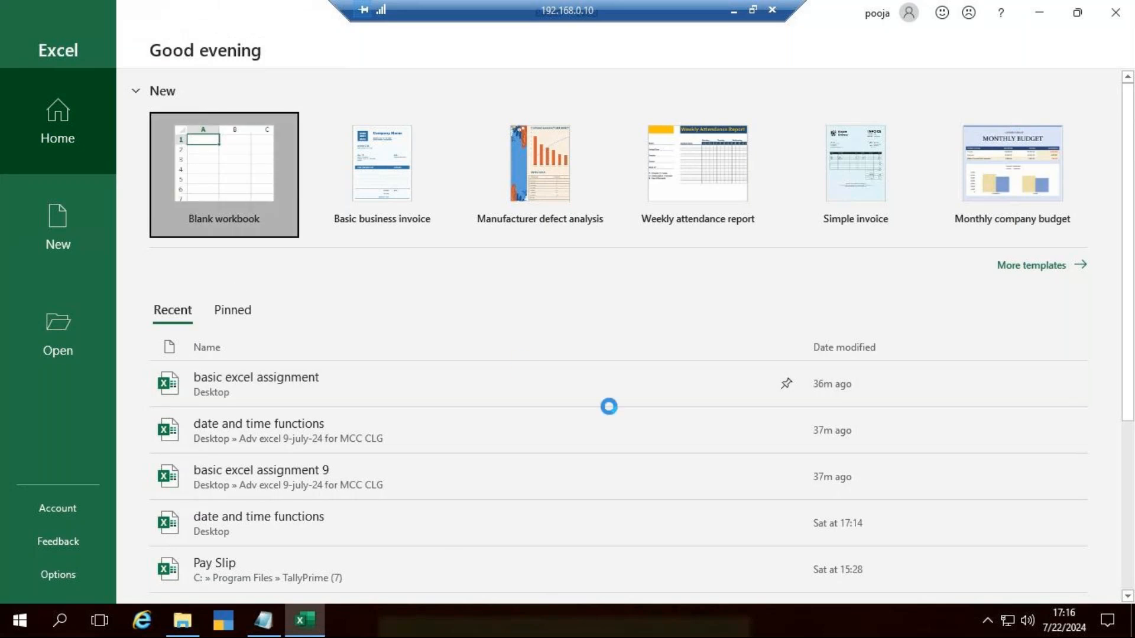
Step: Widen column A, then enter "Car" in A2 with its price 1000000 in B2
scroll(230, 360, up, 14)
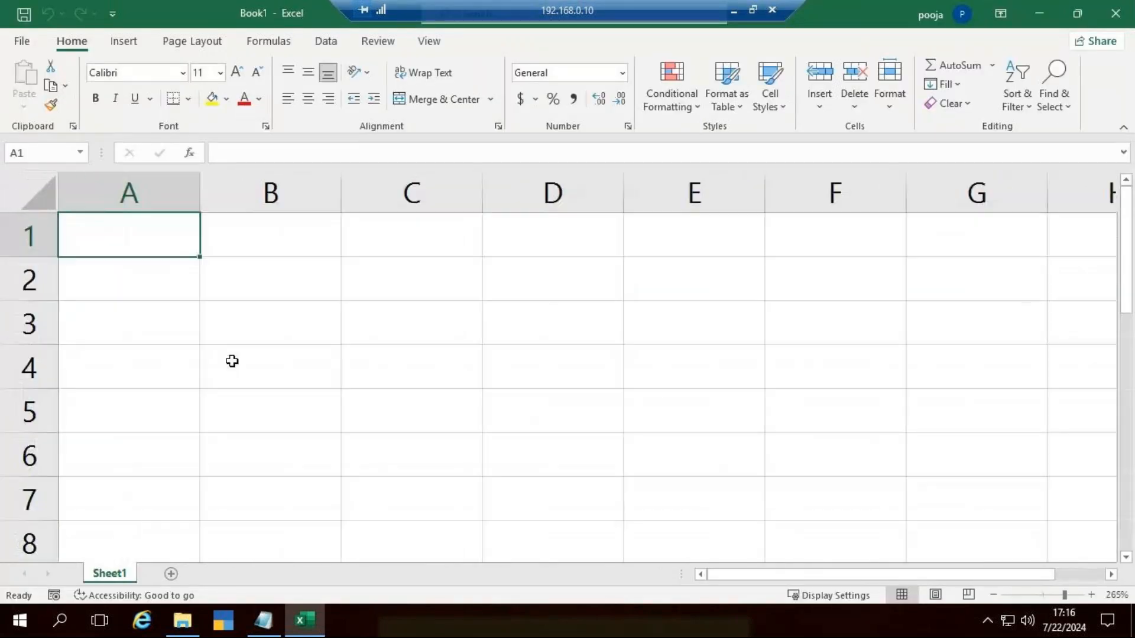
drag(234, 195, 325, 213)
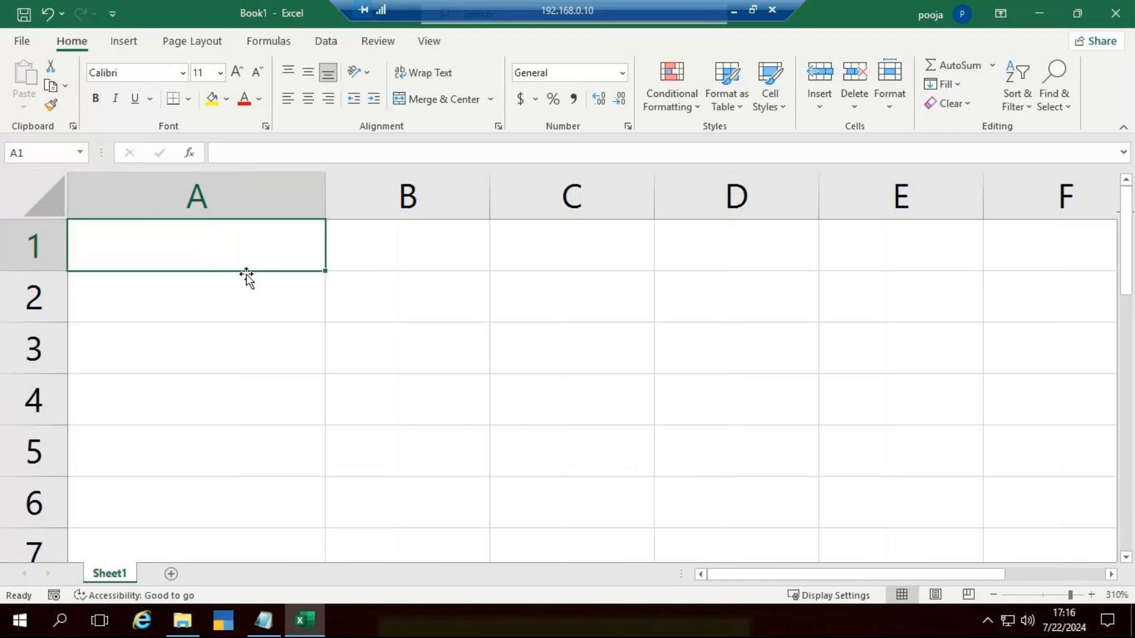
click(273, 302)
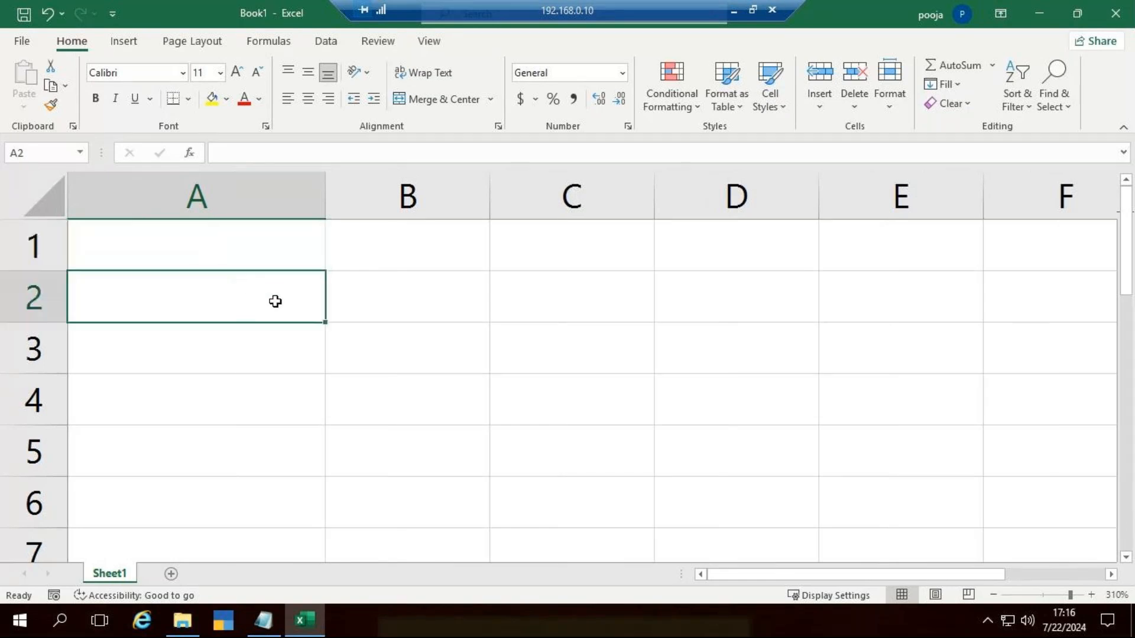
text(Car)
key(Tab)
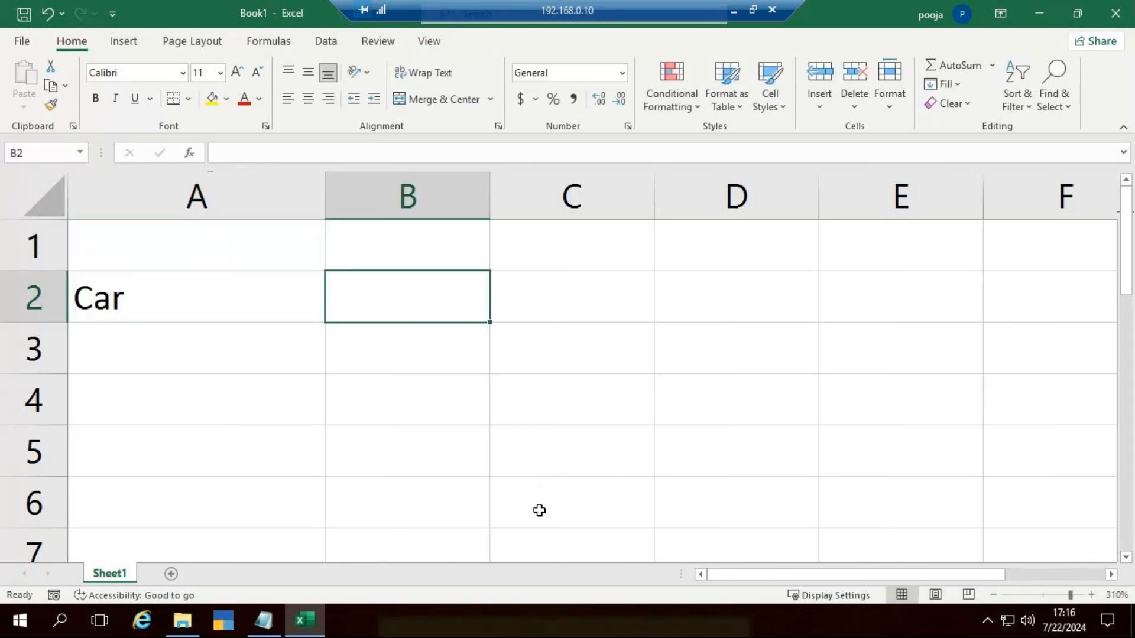
text(10000)
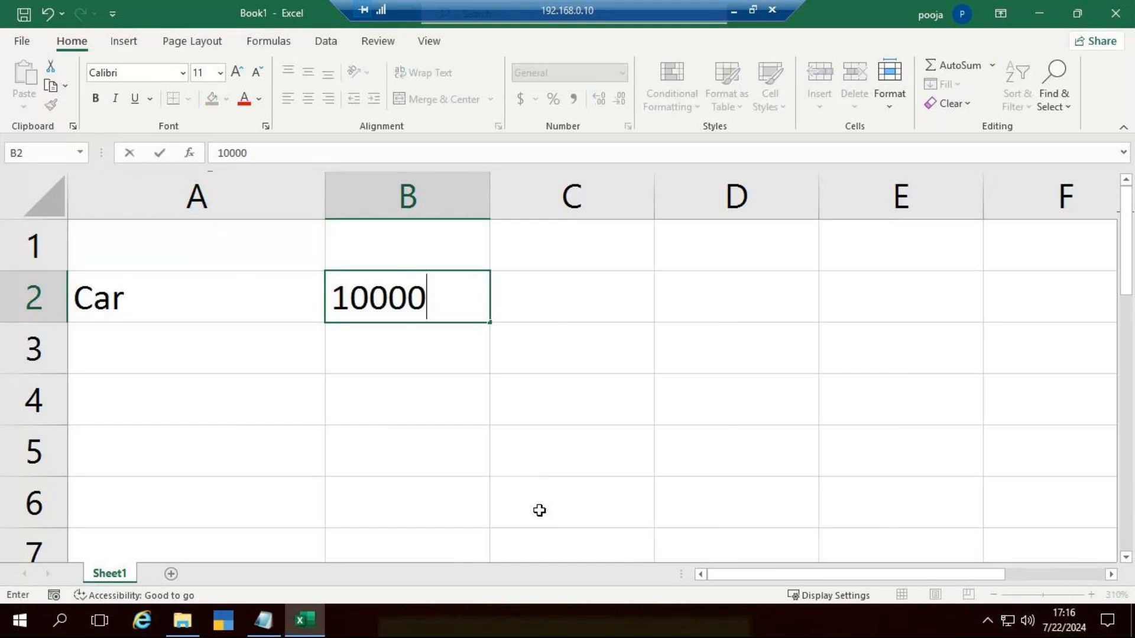
text(00)
key(Return)
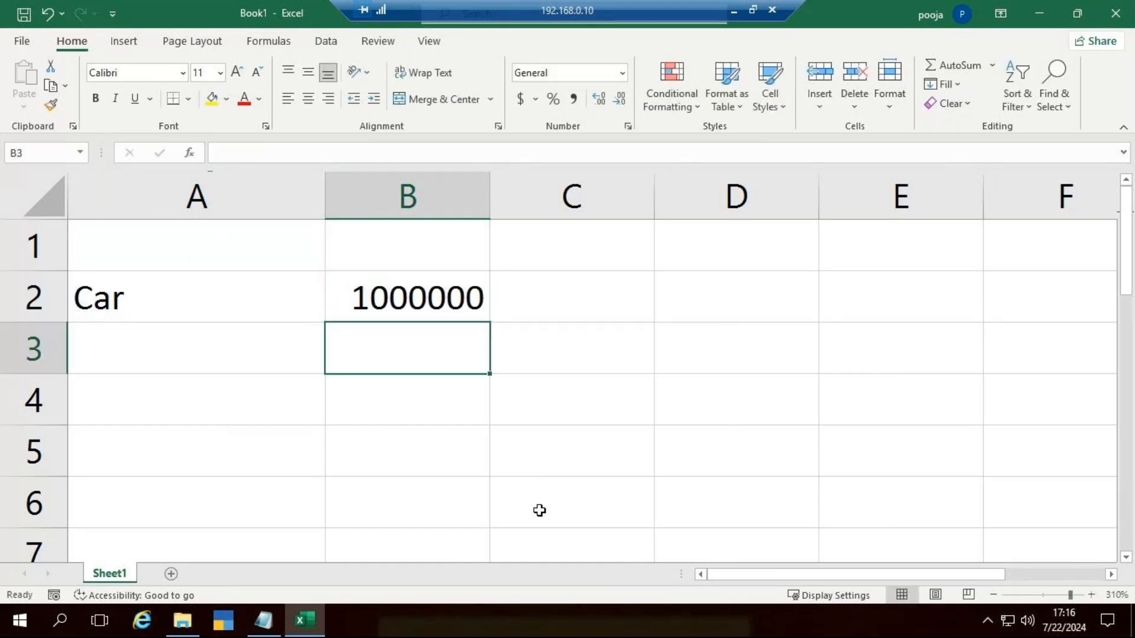
Step: Enter "Down payment" in A3 with the amount 200000 in B3
key(Left)
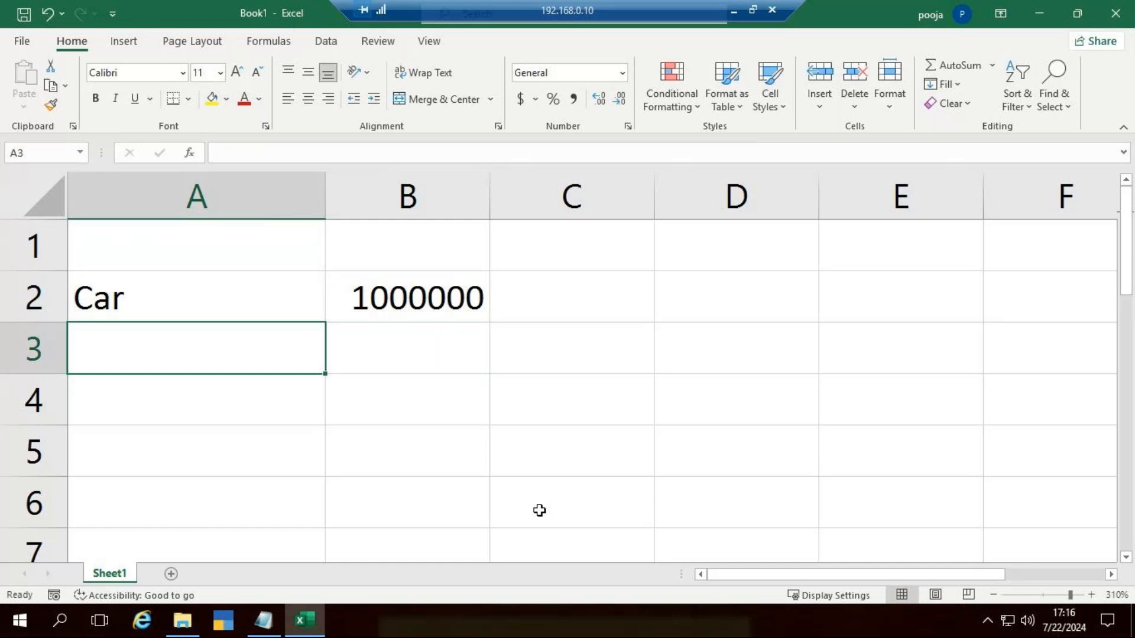
text(Dow)
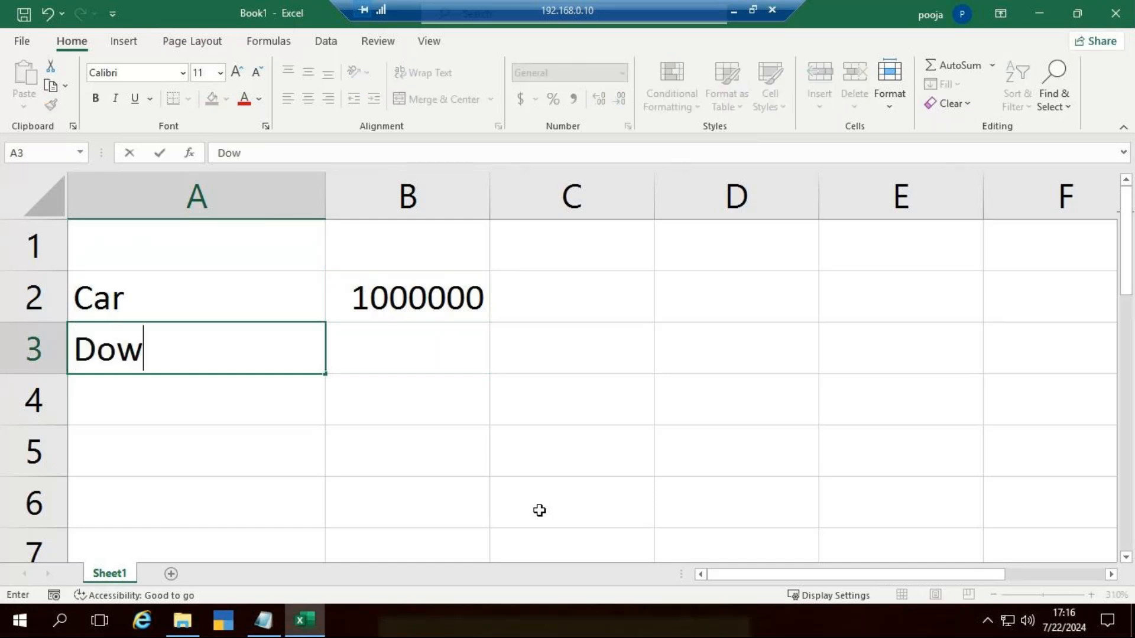
text(n payment)
key(ctrl+Return)
key(Right)
text(8)
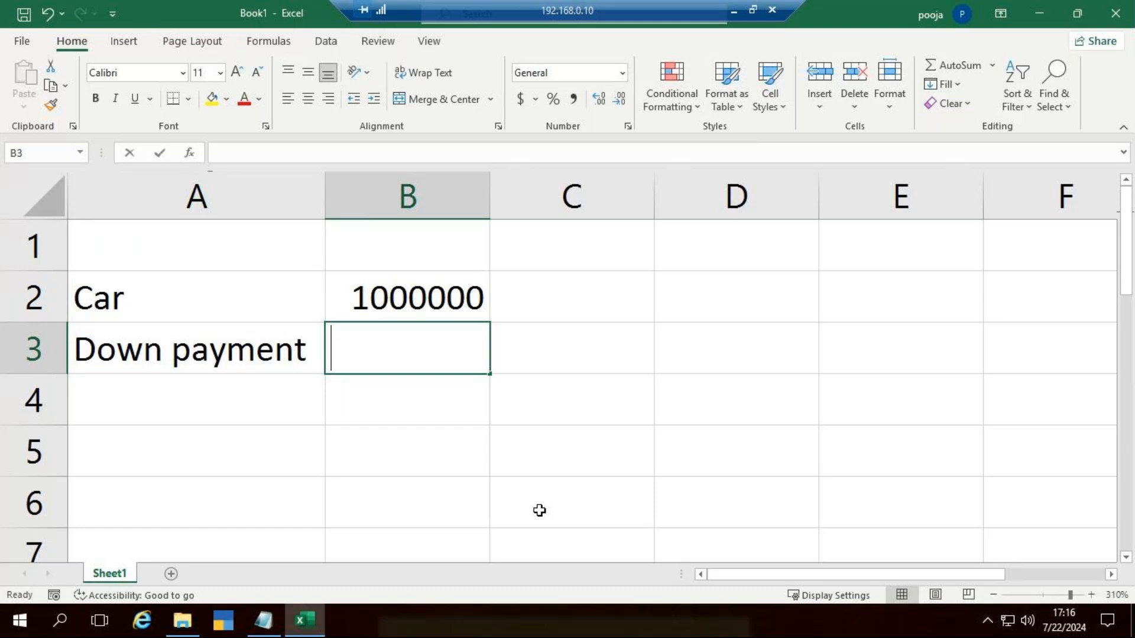
key(BackSpace)
text(200000)
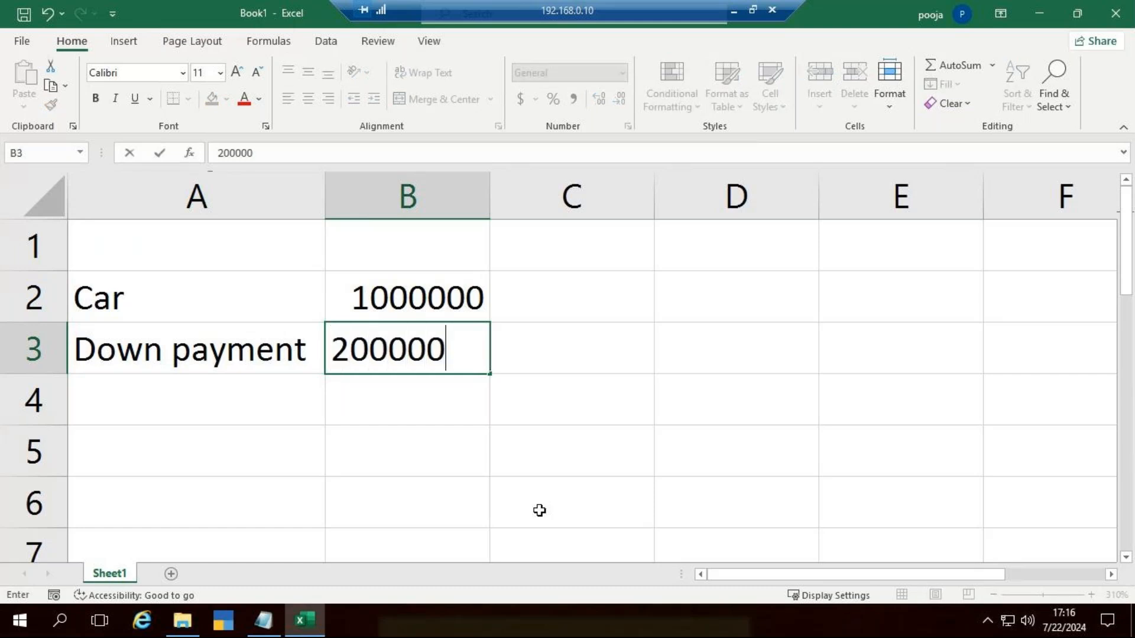
key(Return)
Step: Enter "Principle amt" in A4 with the amount 800000 in B4
key(Left)
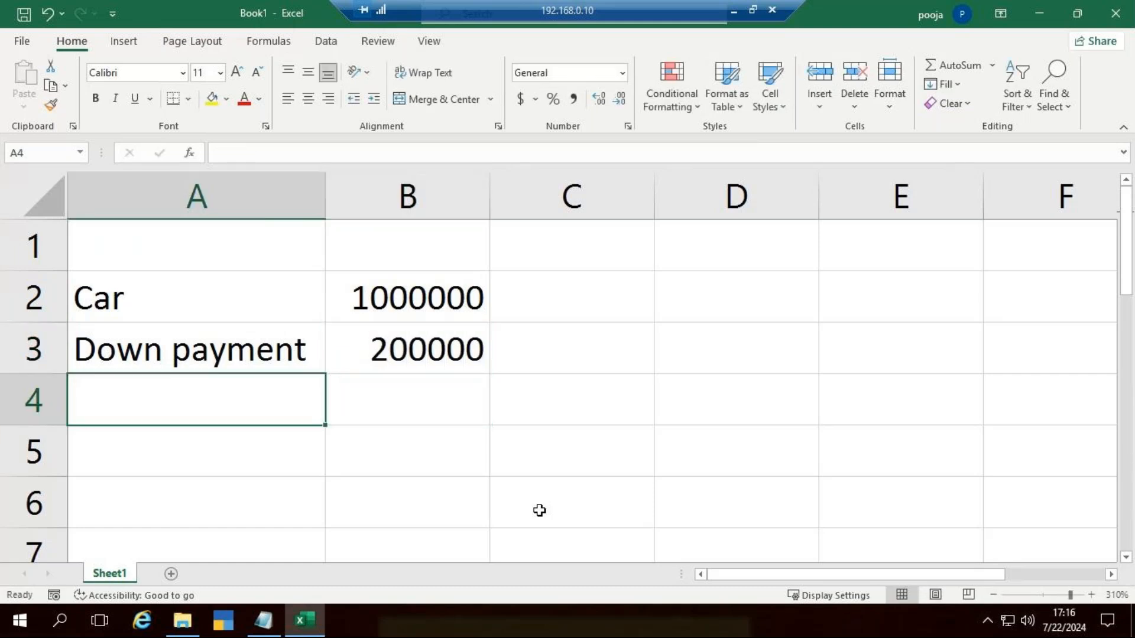
text(Prin)
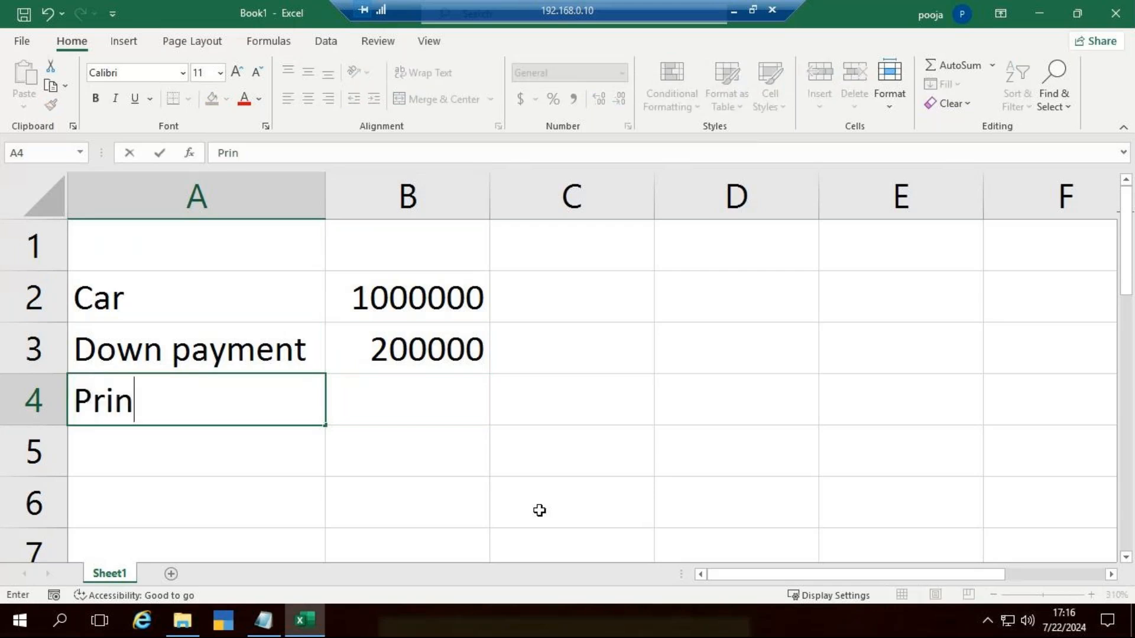
text(ciple amt)
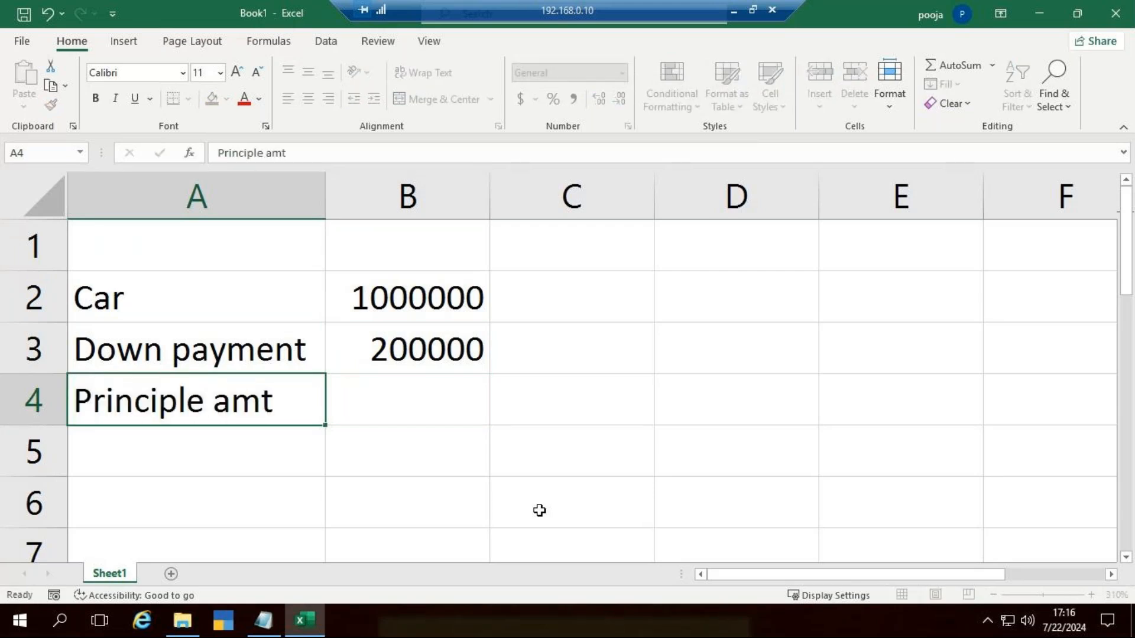
key(Tab)
text(800000)
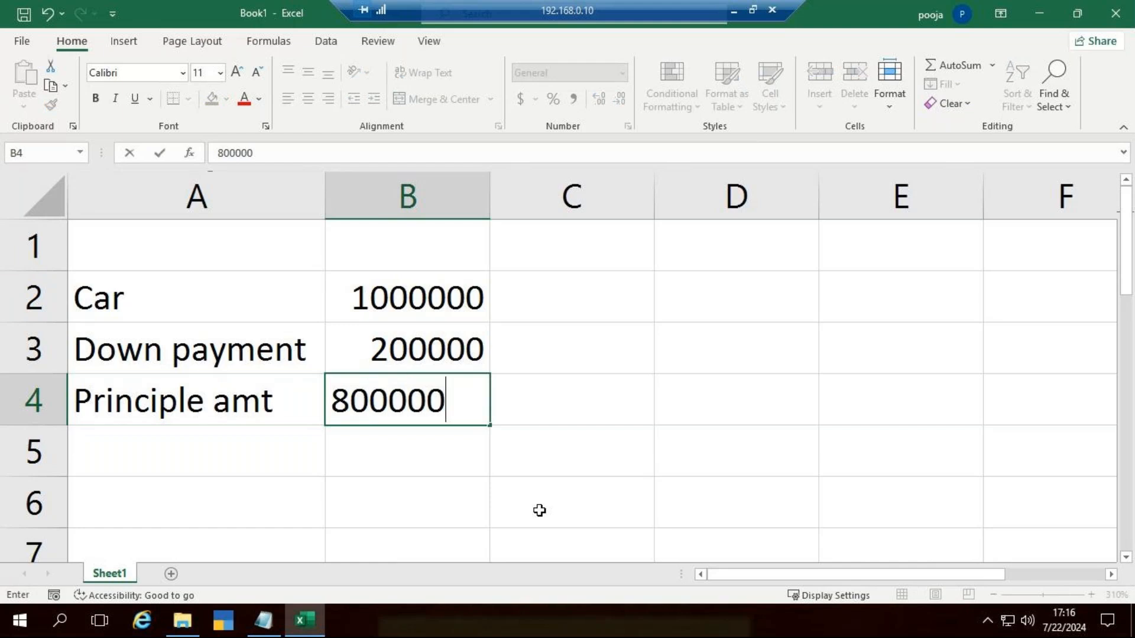
key(Return)
Step: Enter "Rate of int" in A5 with the rate 6.75% in B5
text(Rate)
scroll(539, 510, down, 1)
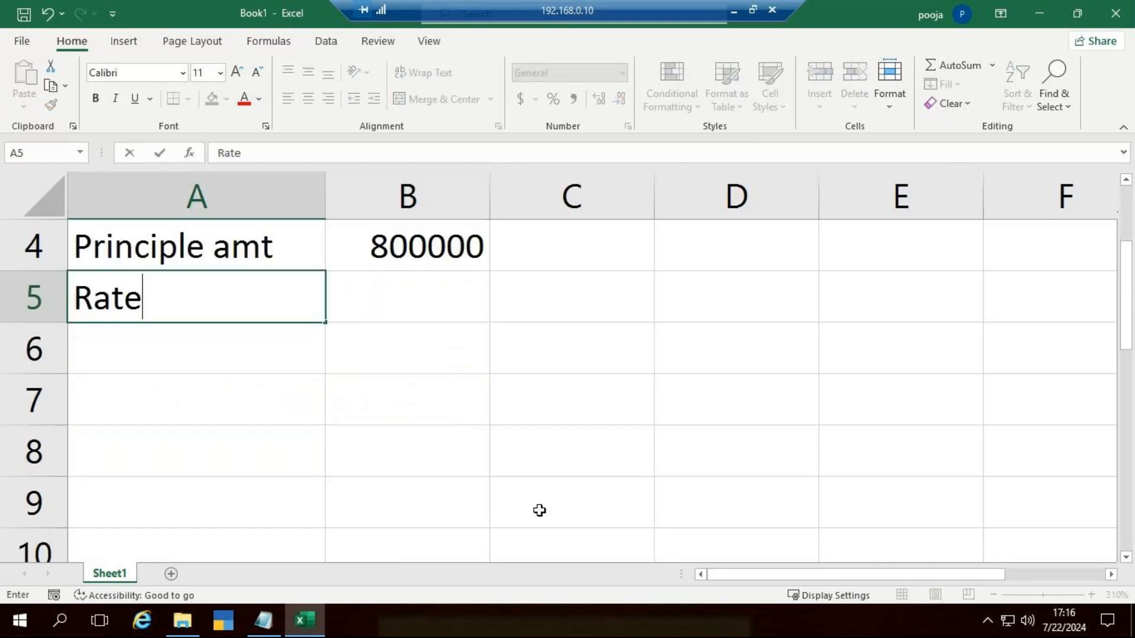
text(of in)
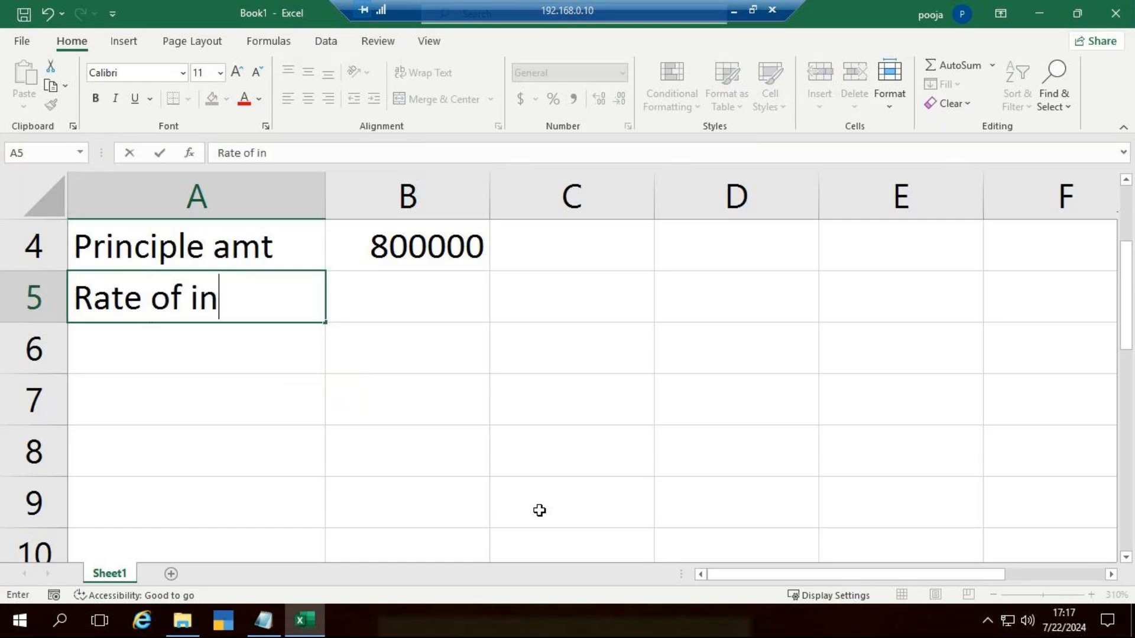
text(t)
key(Tab)
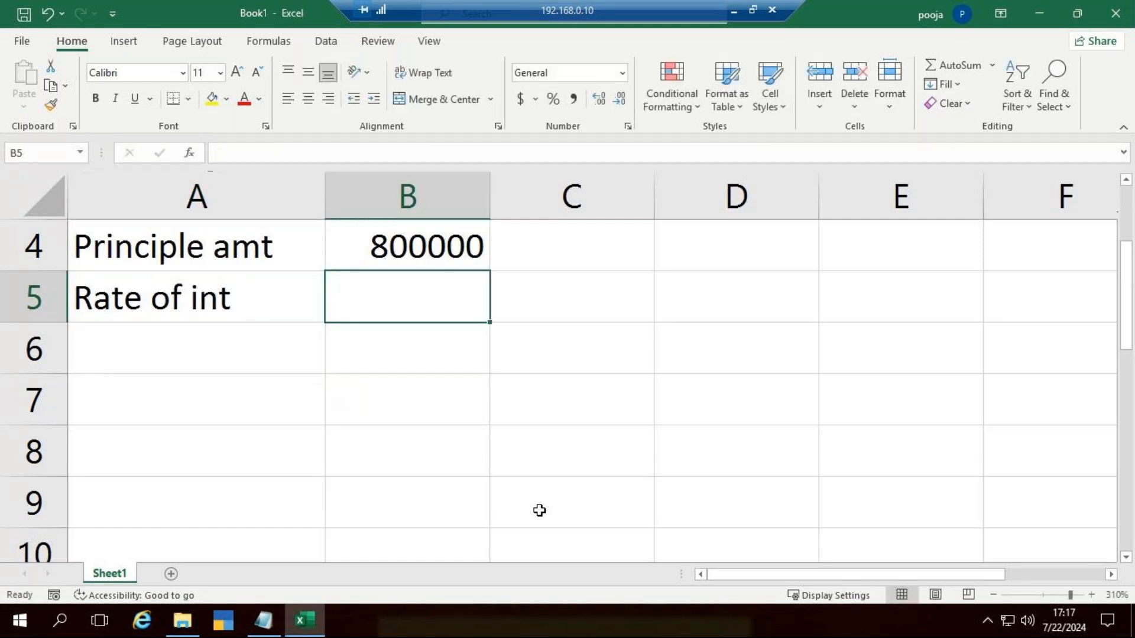
text(6.75%)
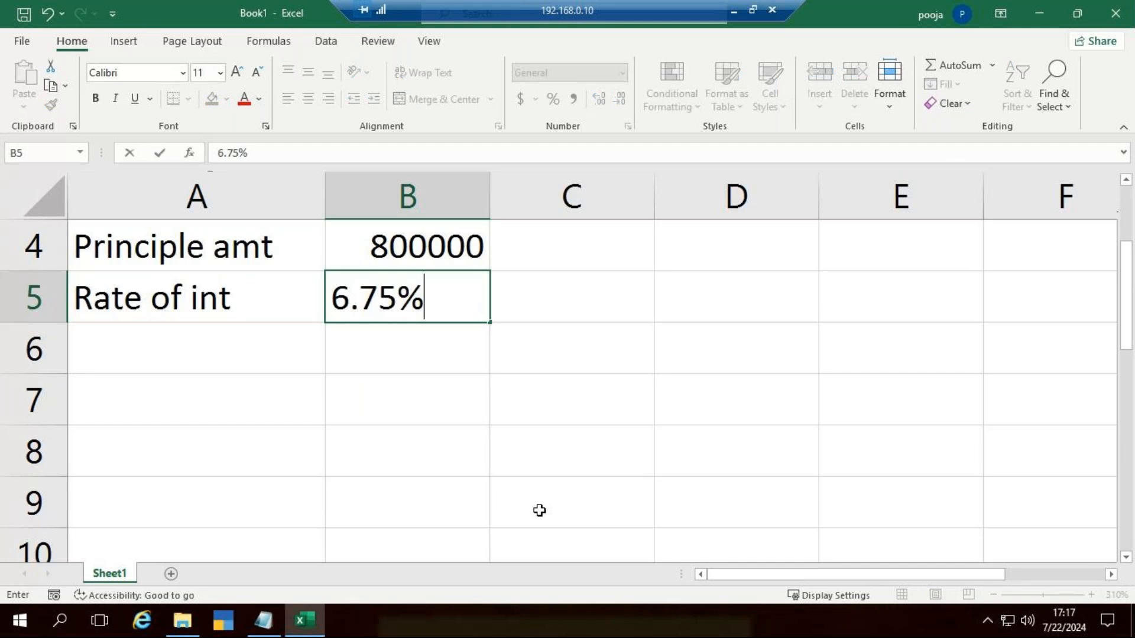
key(Return)
key(Left)
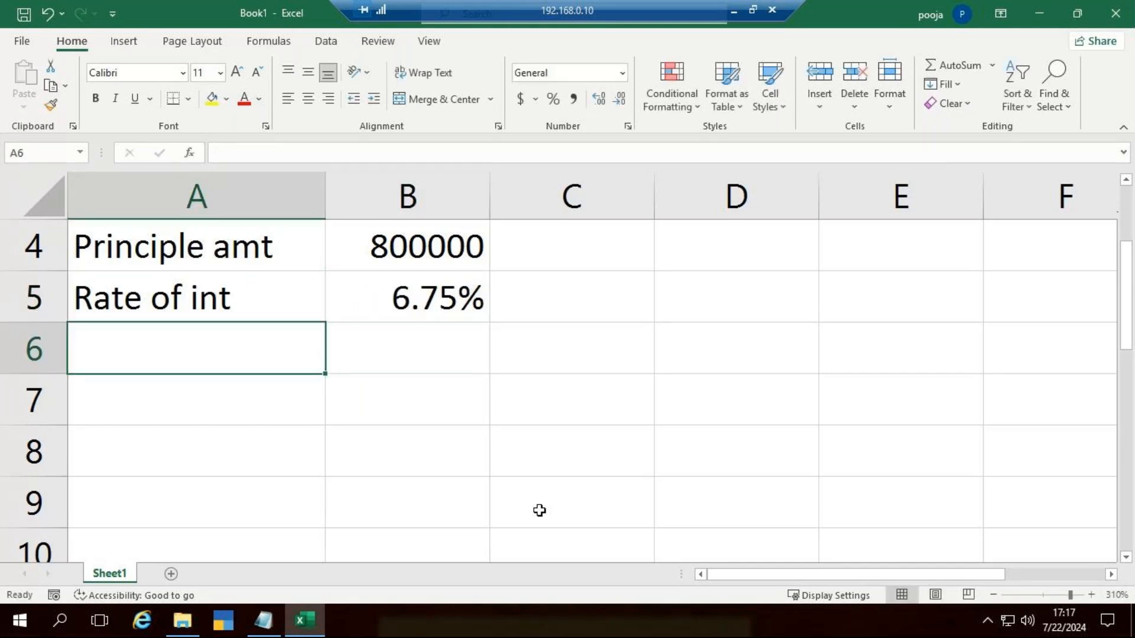
Step: Enter "year" in A6 with the loan term 9 in B6
text(Yeat)
key(Tab)
key(Left)
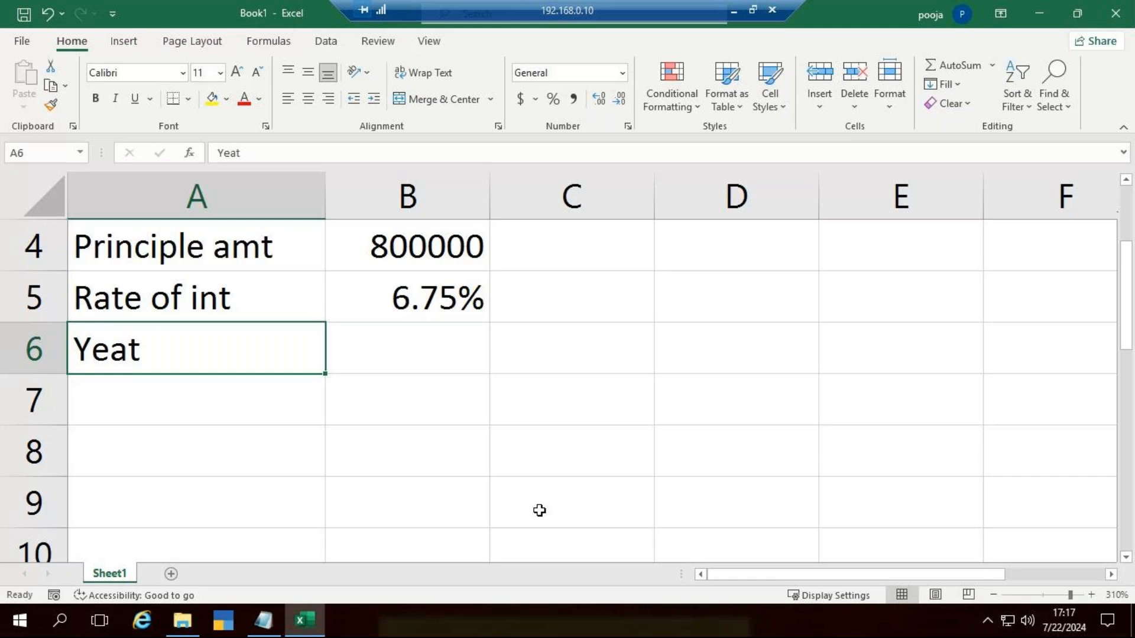
text(yeat)
key(Tab)
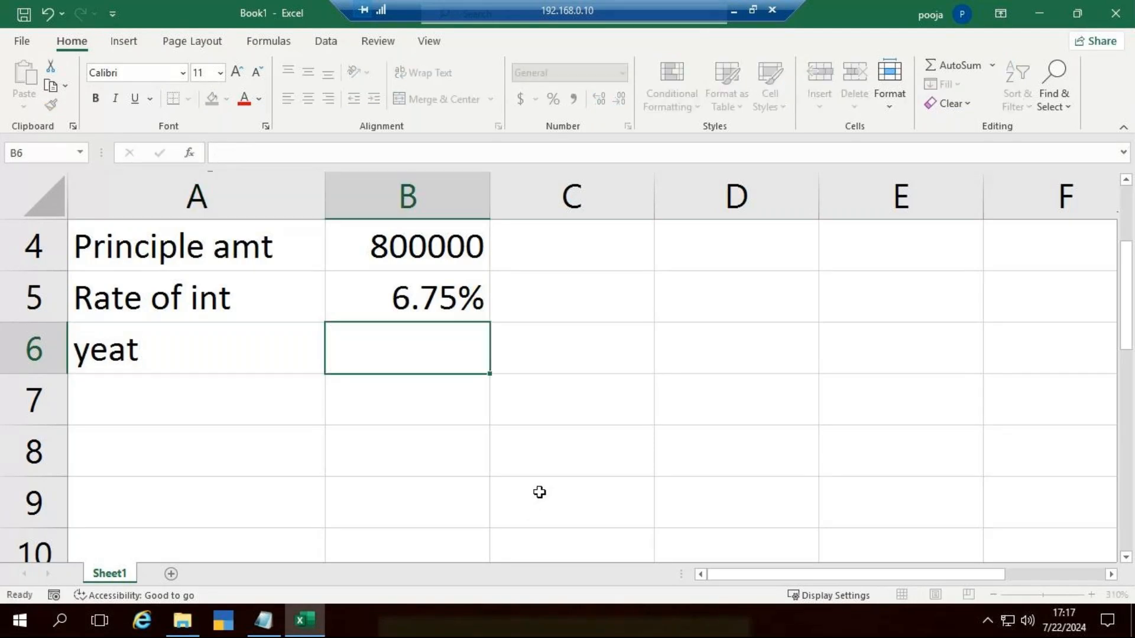
key(Left)
key(F2)
key(BackSpace)
key(BackSpace)
text(ar)
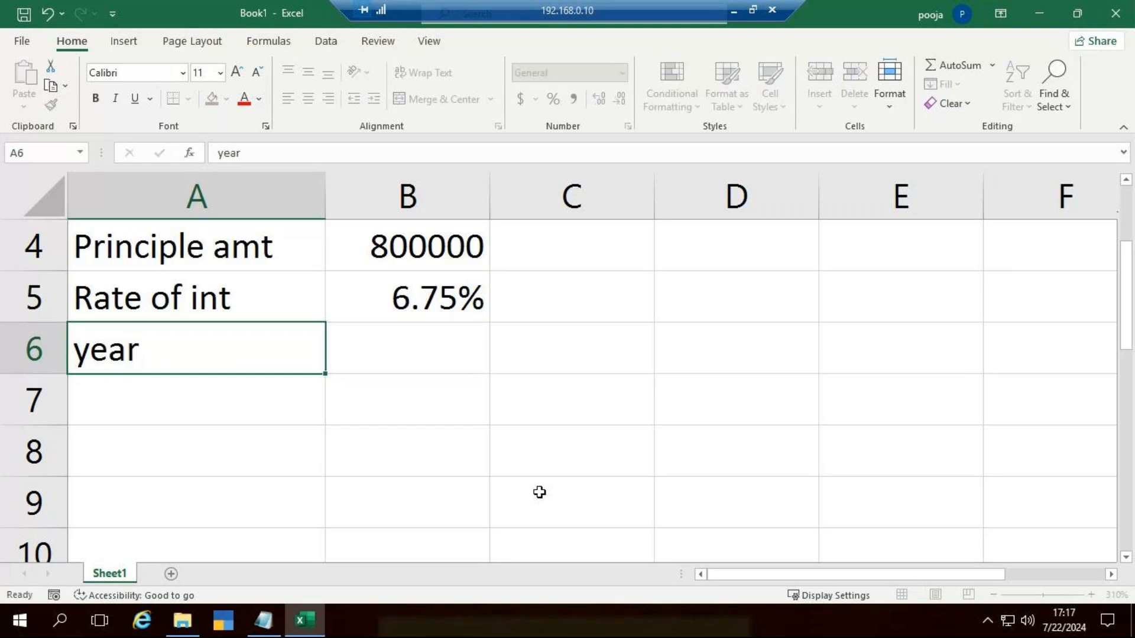
key(Tab)
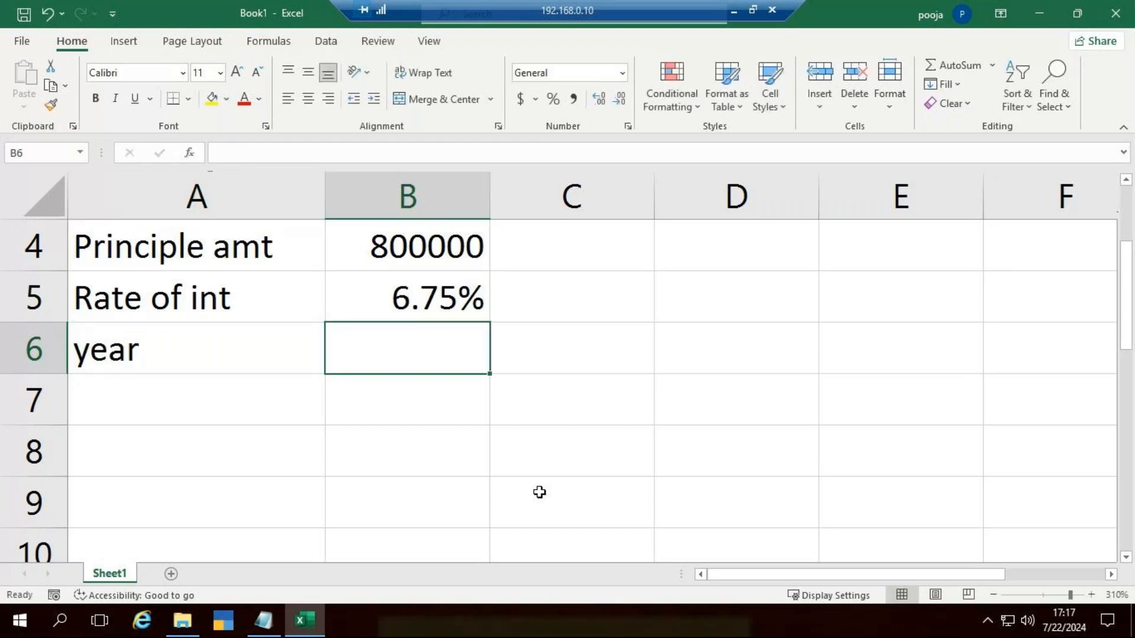
text(9)
key(Tab)
Step: Center the contents of the loan table A2:B6 and apply all borders to it
scroll(476, 449, up, 1)
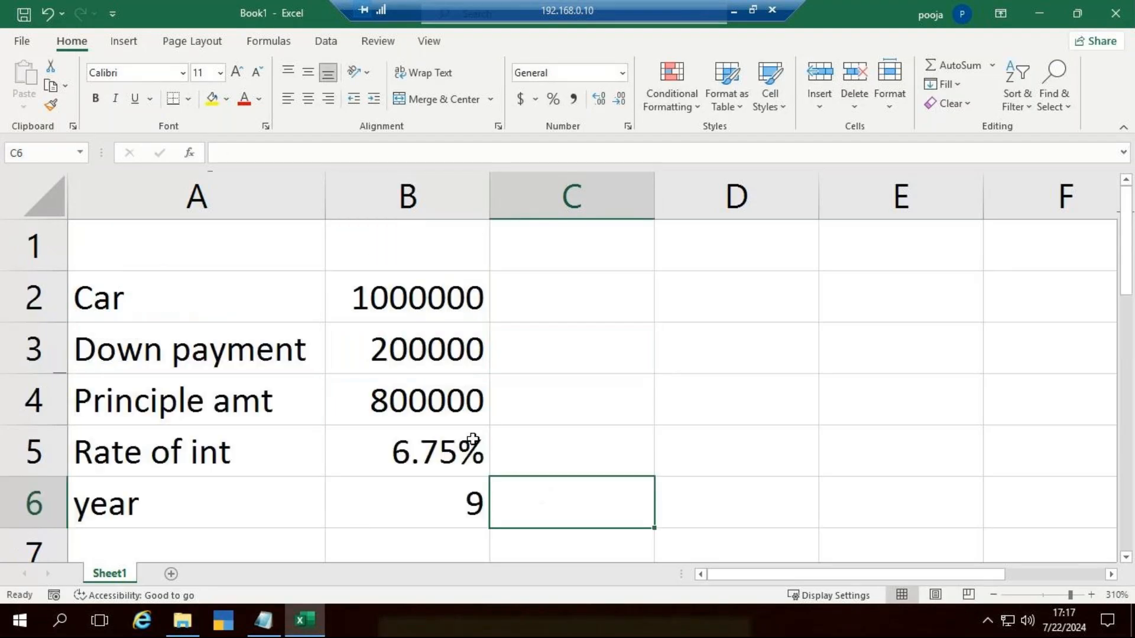
drag(197, 300, 455, 526)
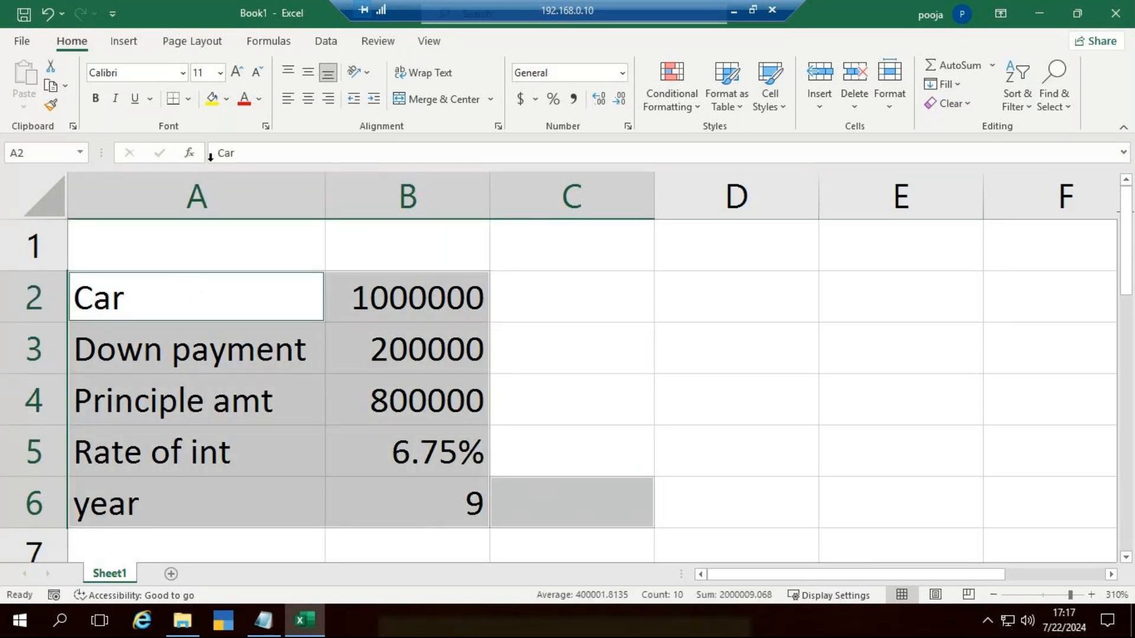
click(308, 99)
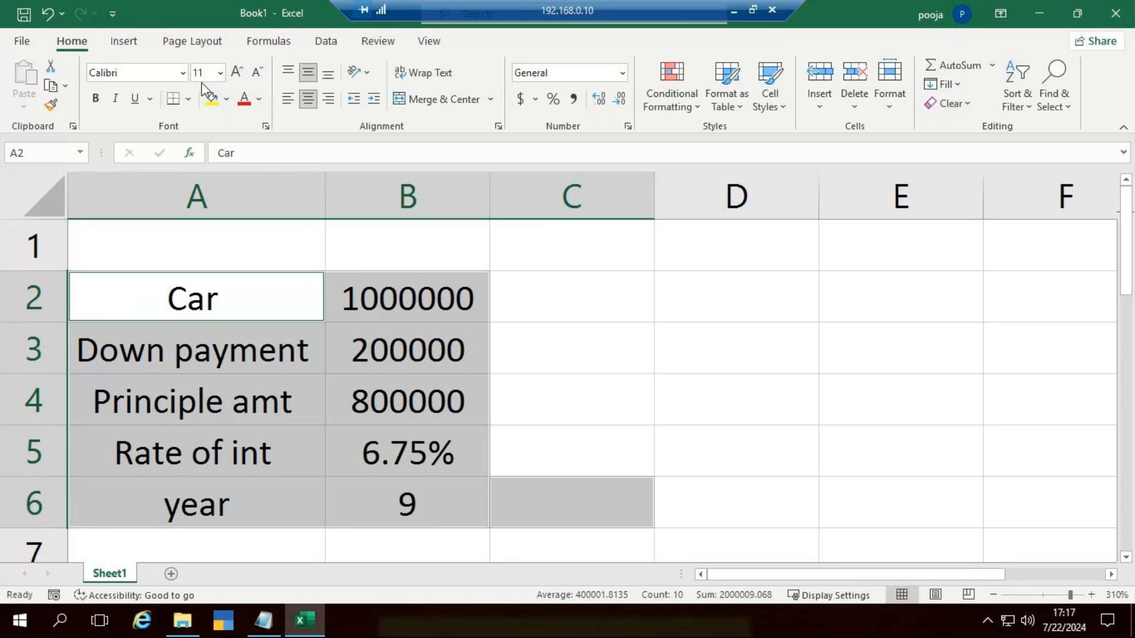
click(180, 99)
click(188, 99)
click(228, 266)
click(818, 389)
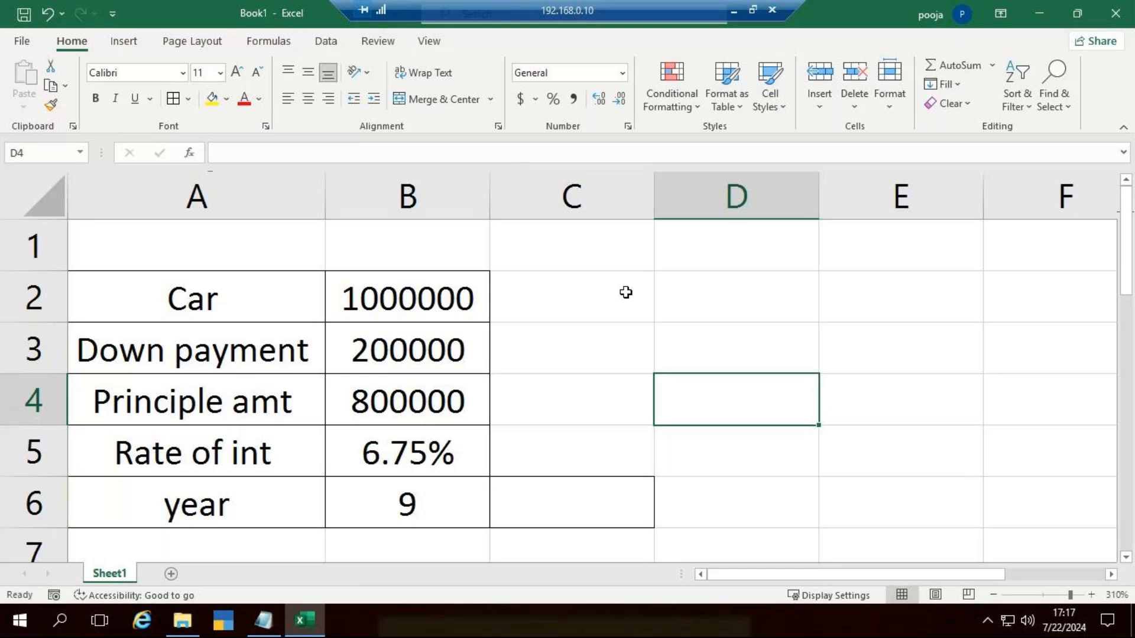
Step: Remove the stray border from column C and enter the heading "EMI" in D2
click(532, 195)
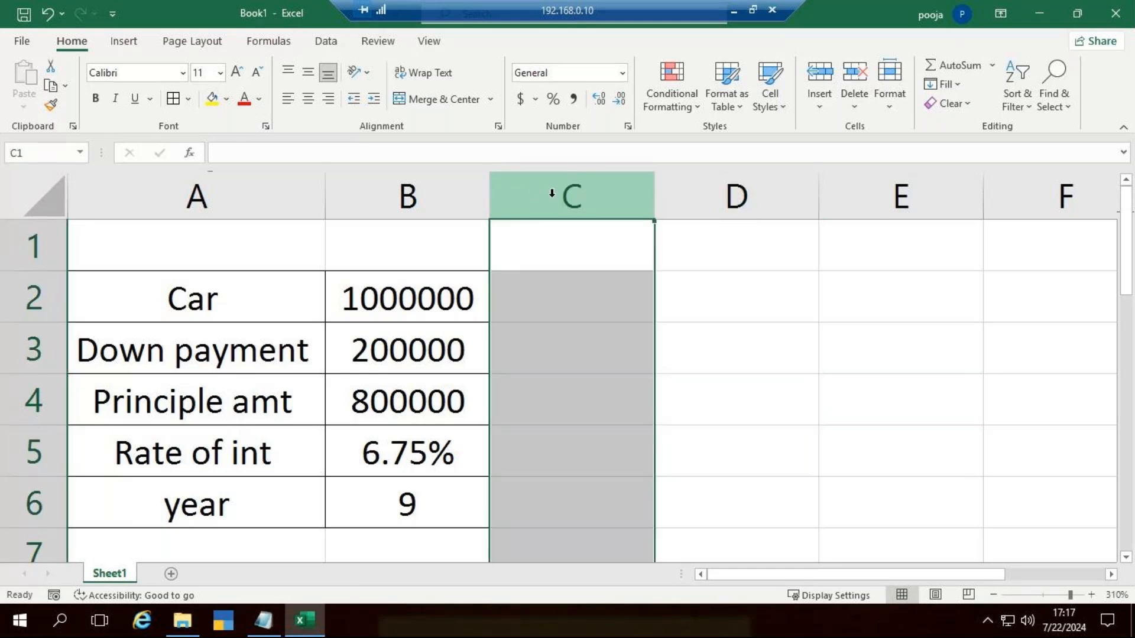
click(764, 428)
click(690, 315)
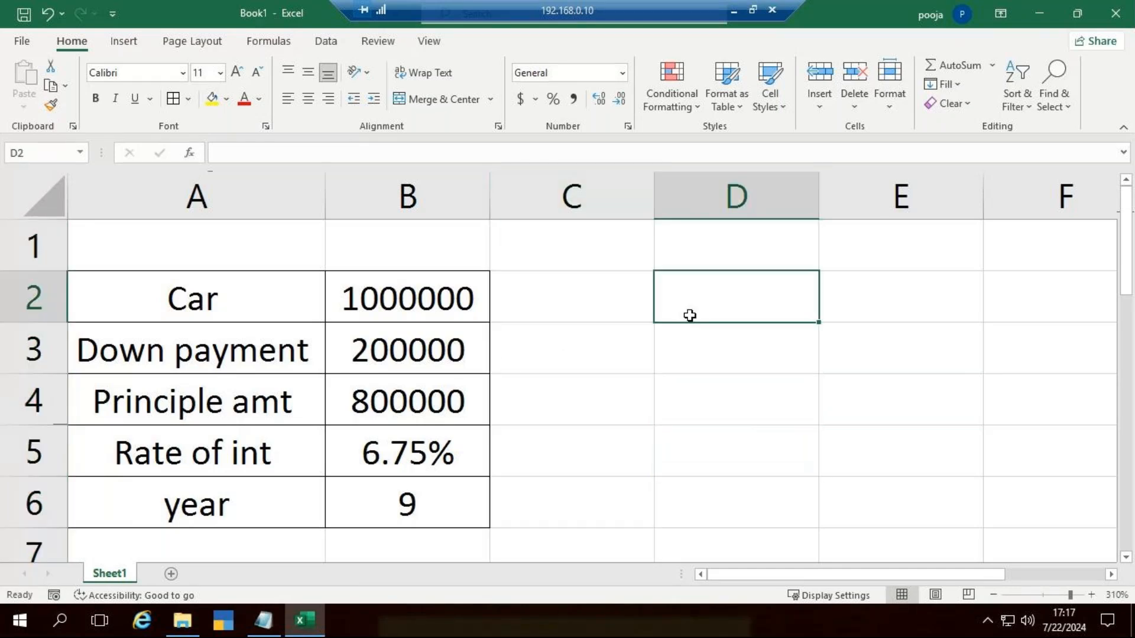
text(EMI)
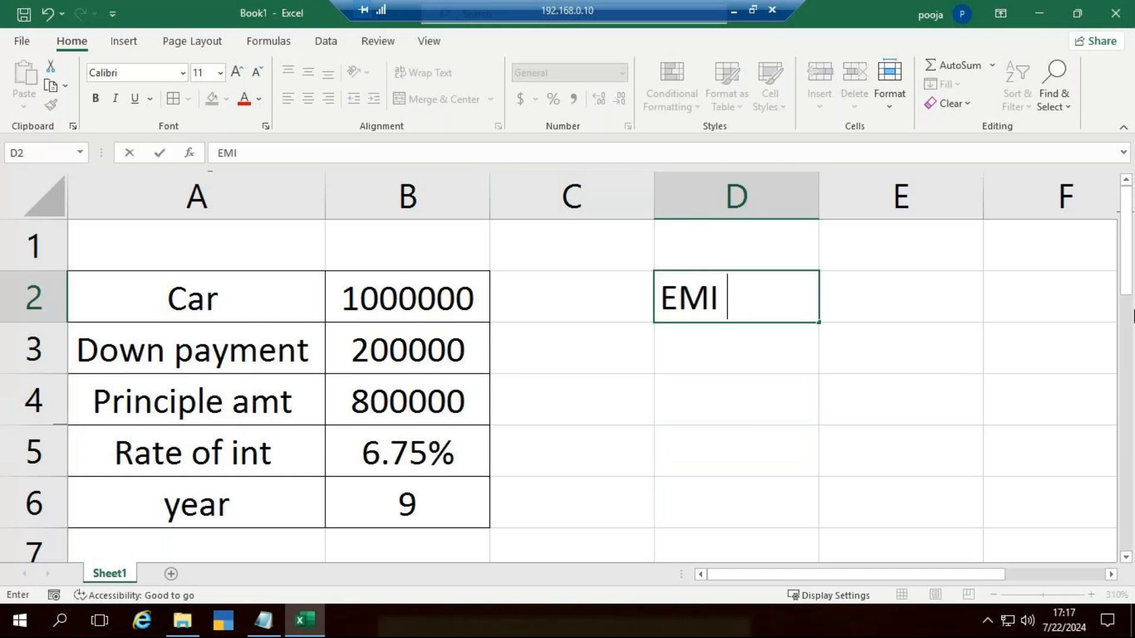
key(Return)
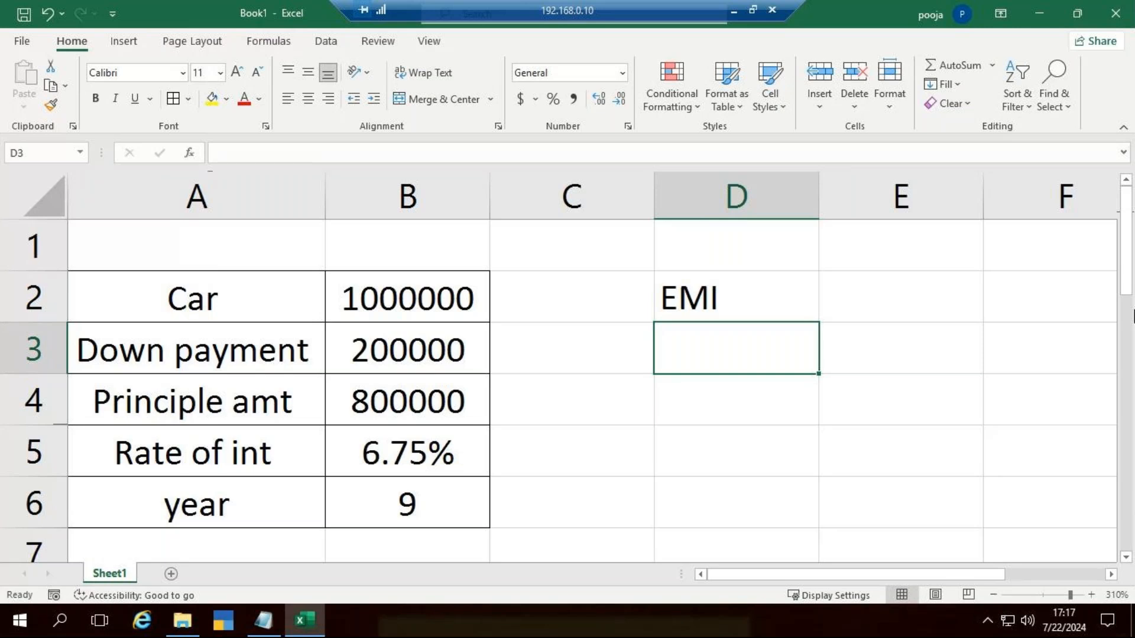
text(=)
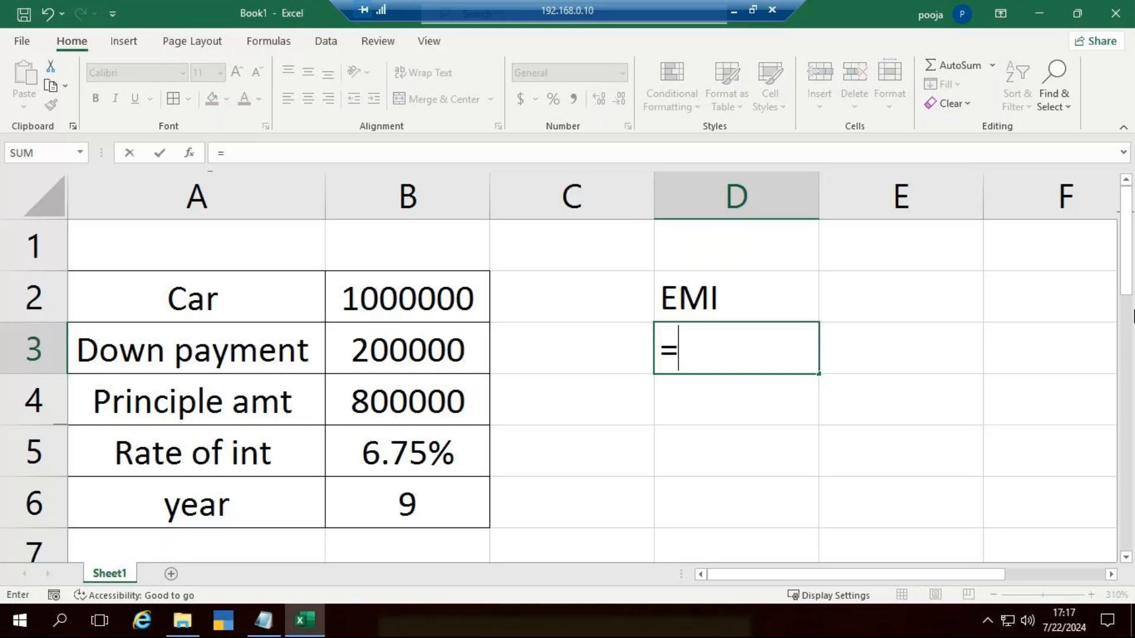
text(pmt)
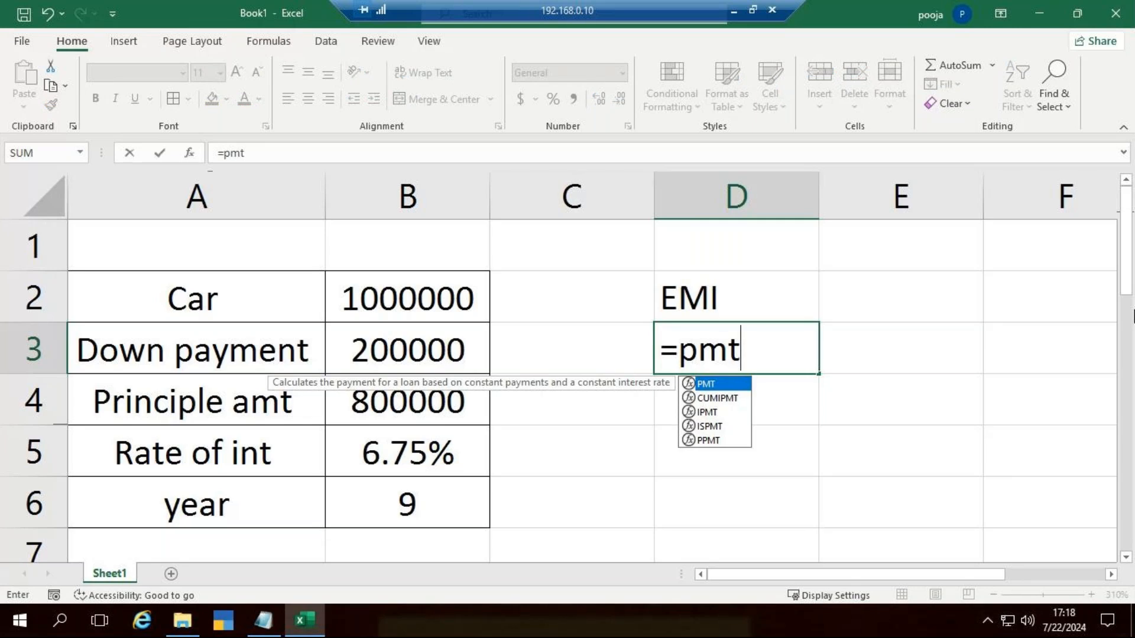
key(Tab)
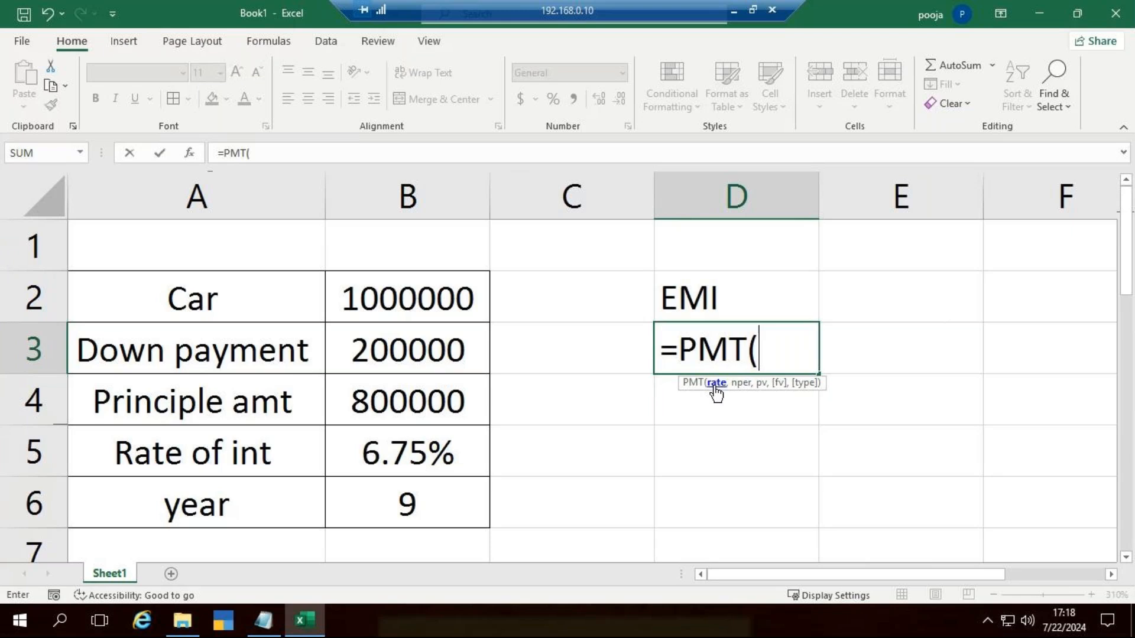
click(420, 447)
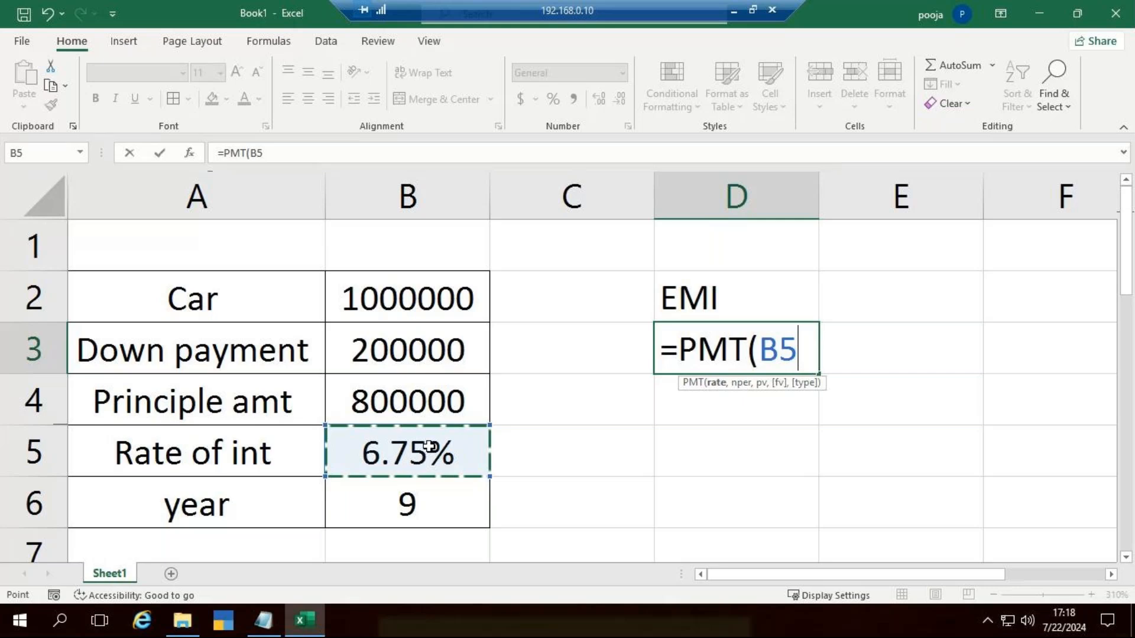
text(/)
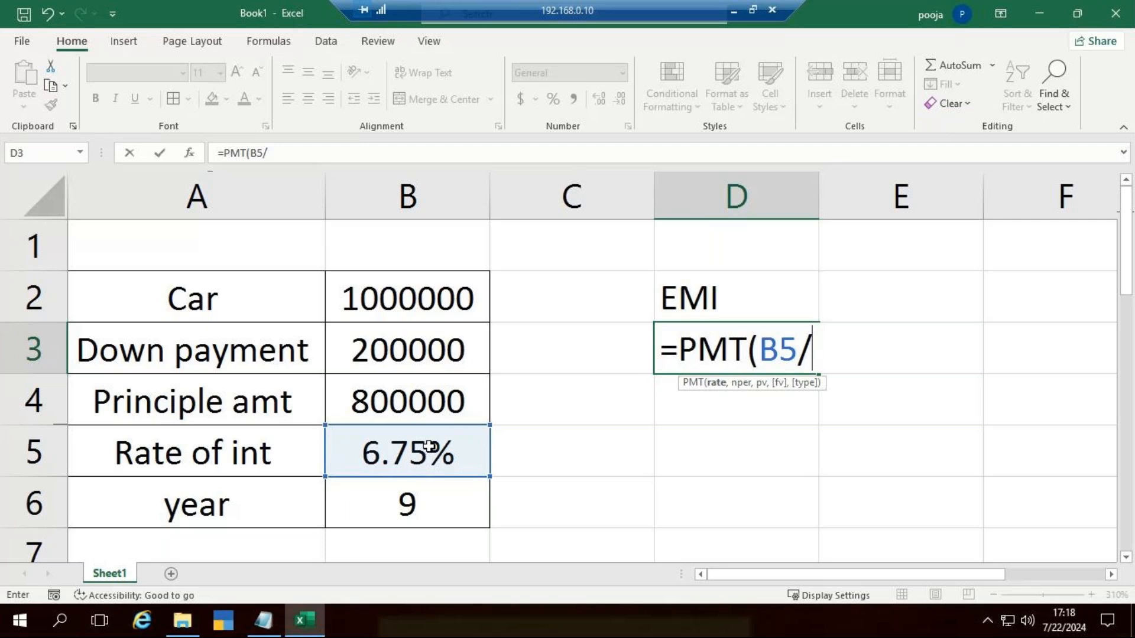
text(12,)
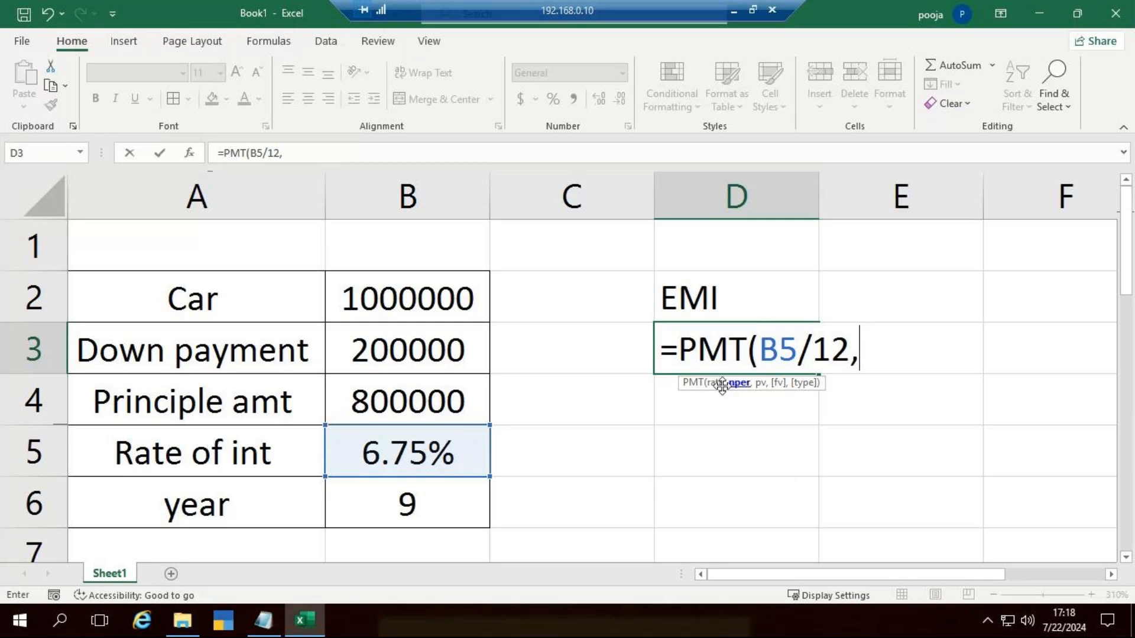
click(400, 512)
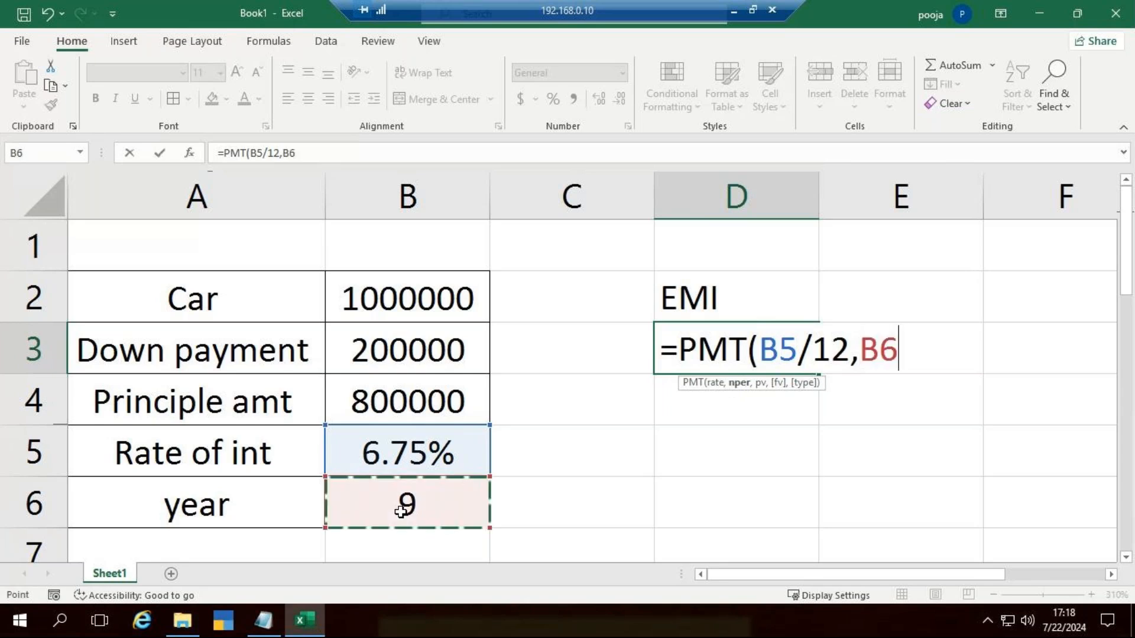
text(*12)
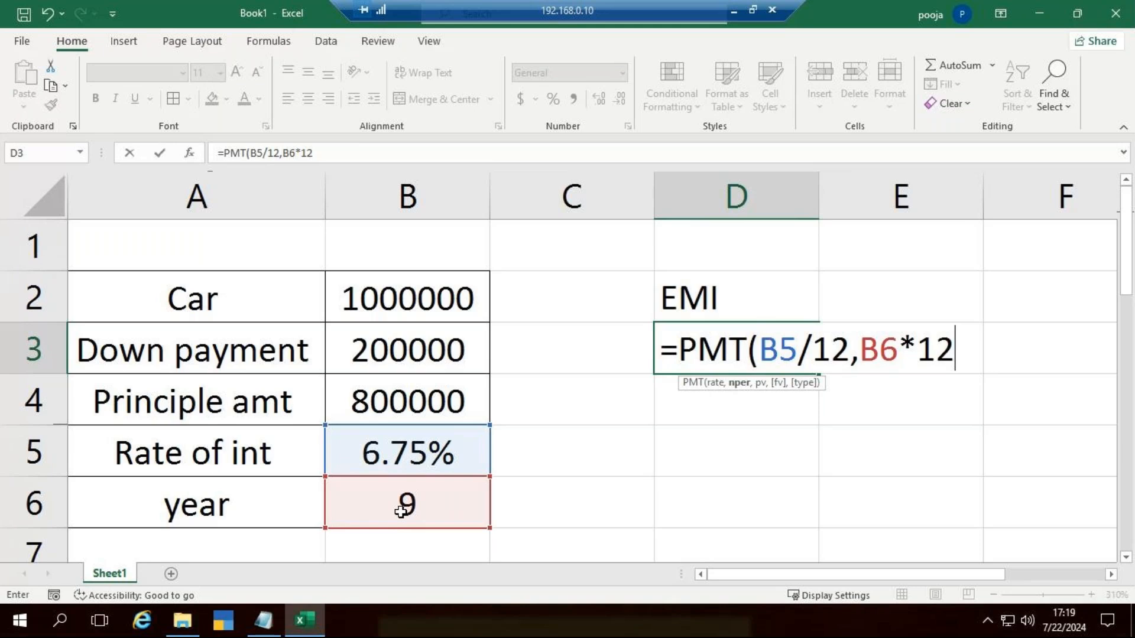
text(,)
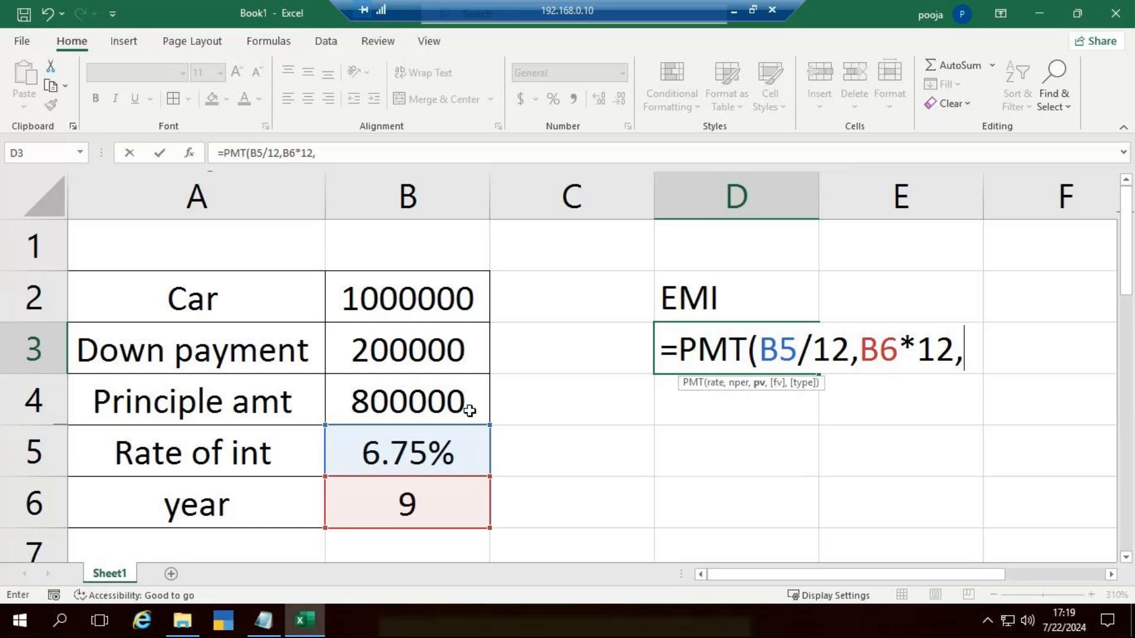
text(-)
click(430, 398)
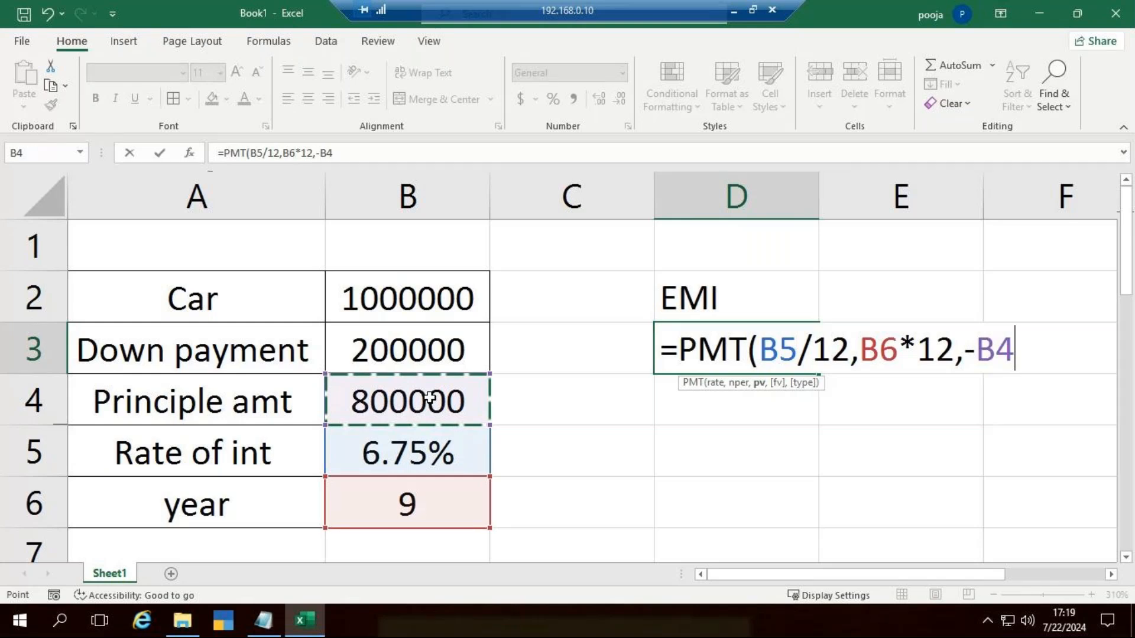
key(Escape)
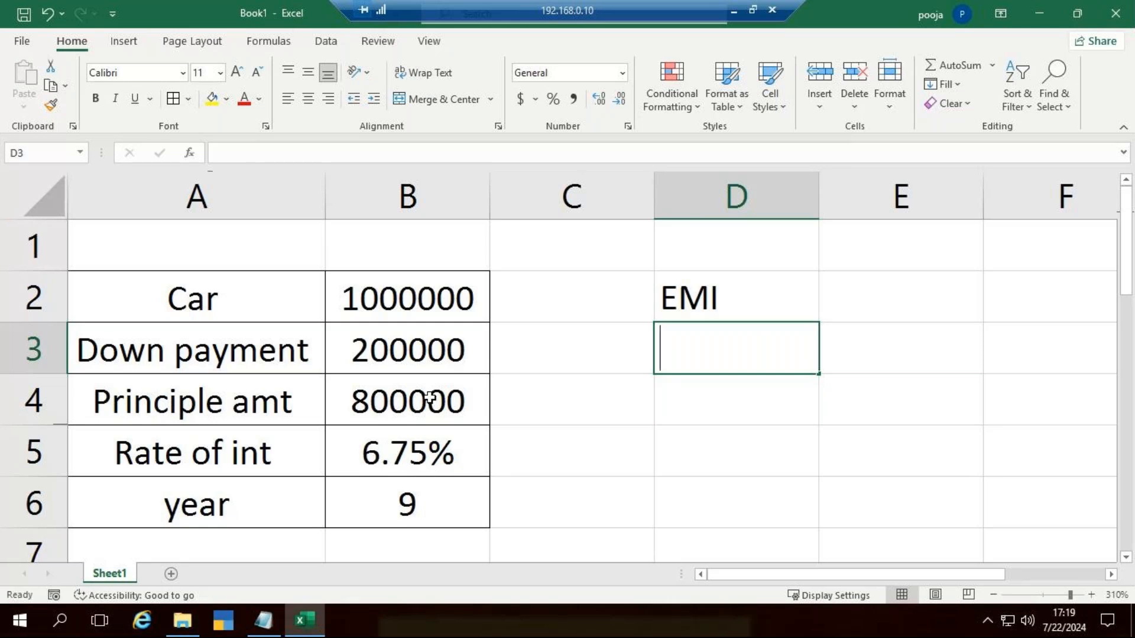
Step: Start a PMT formula in D3 with the monthly interest rate B5/12 as its rate argument
text(=)
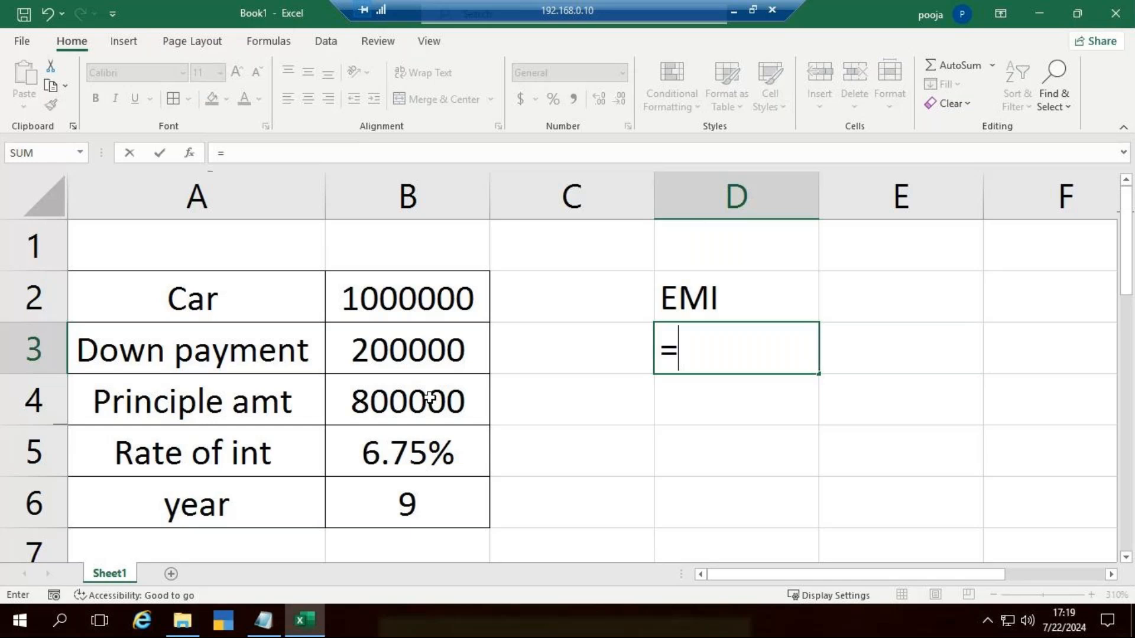
text(p)
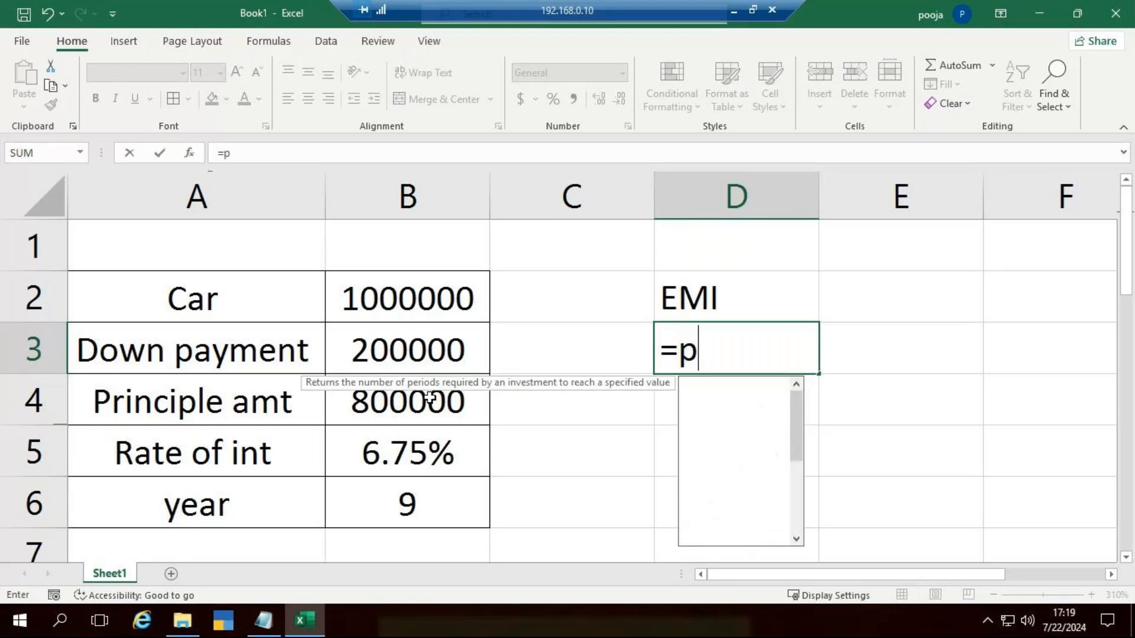
text(mt)
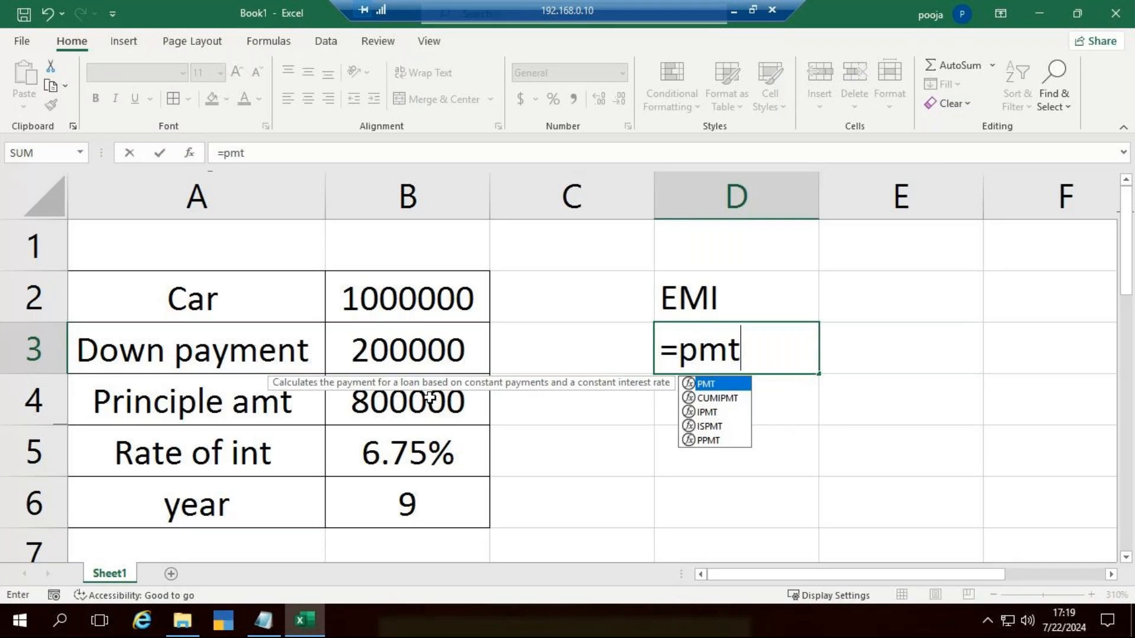
key(Tab)
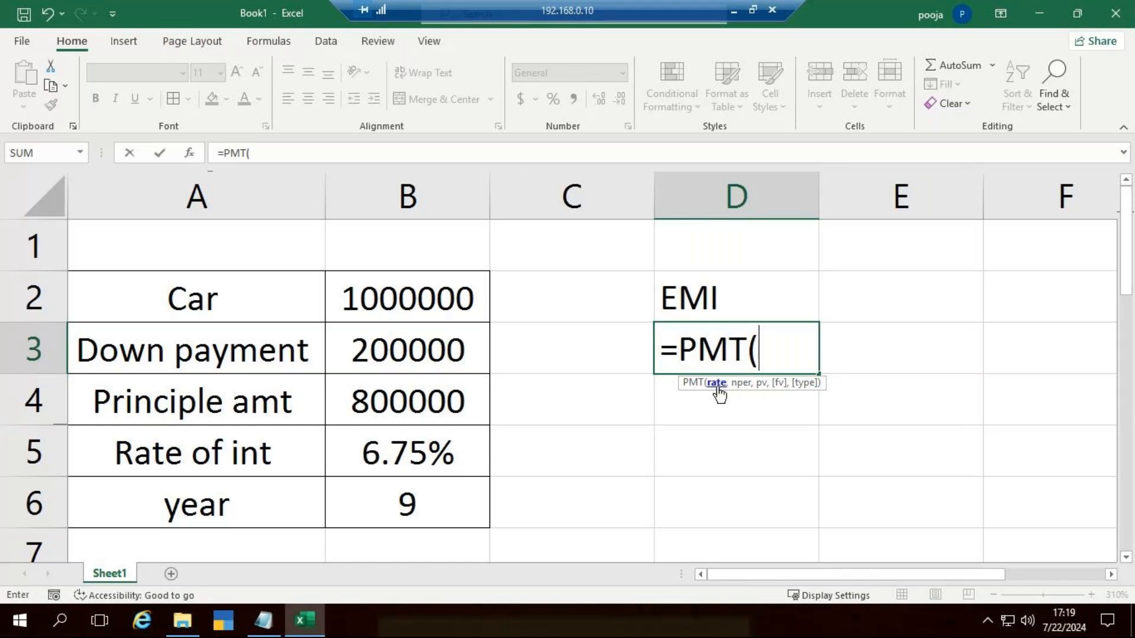
click(346, 453)
text(/)
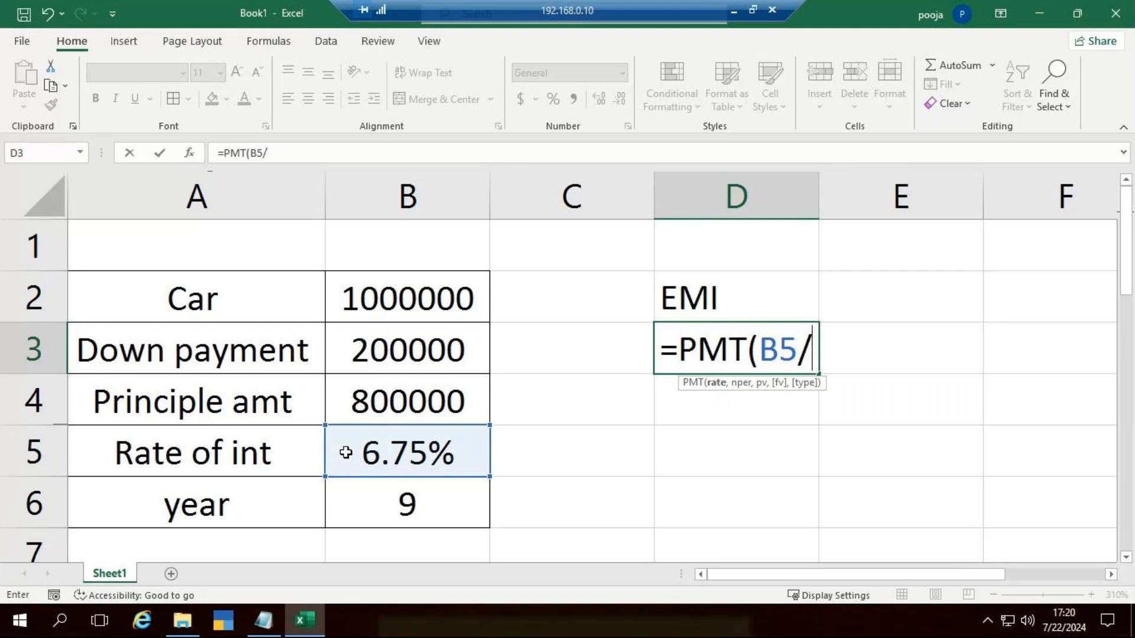
text(12)
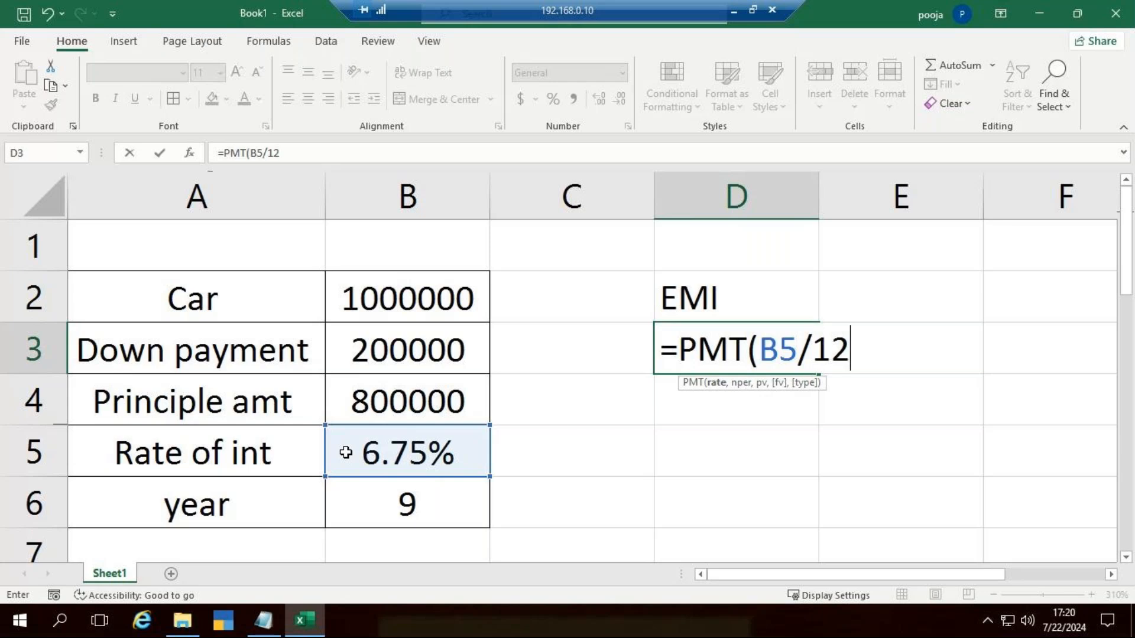
text(,)
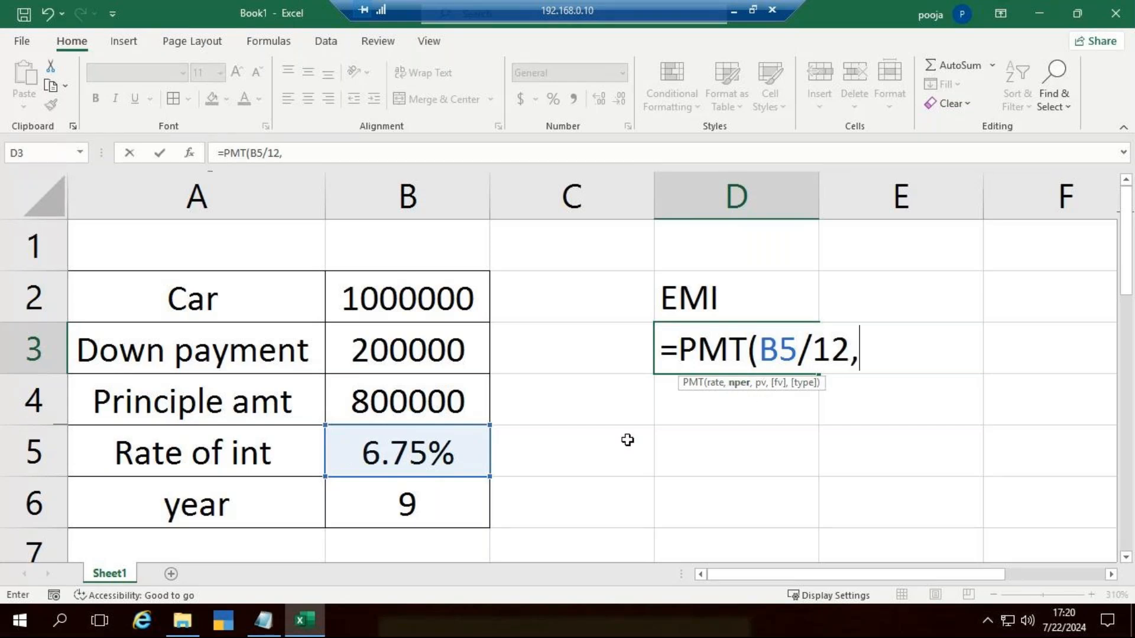
Step: Add B6*12 as the number of payment periods in D3's PMT formula
click(423, 505)
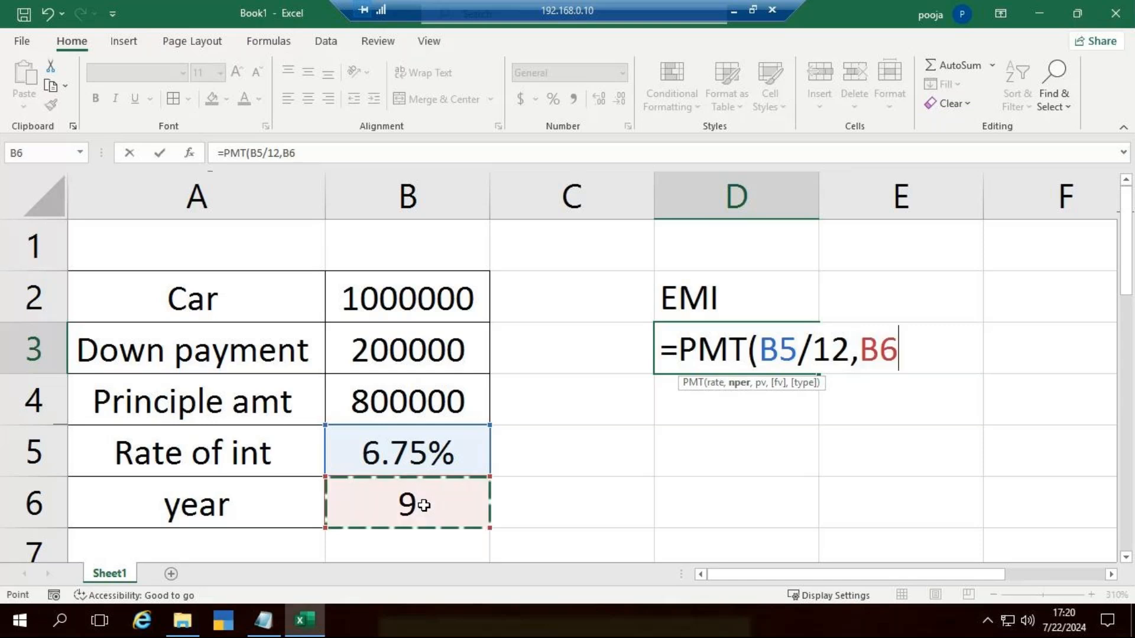
text(*)
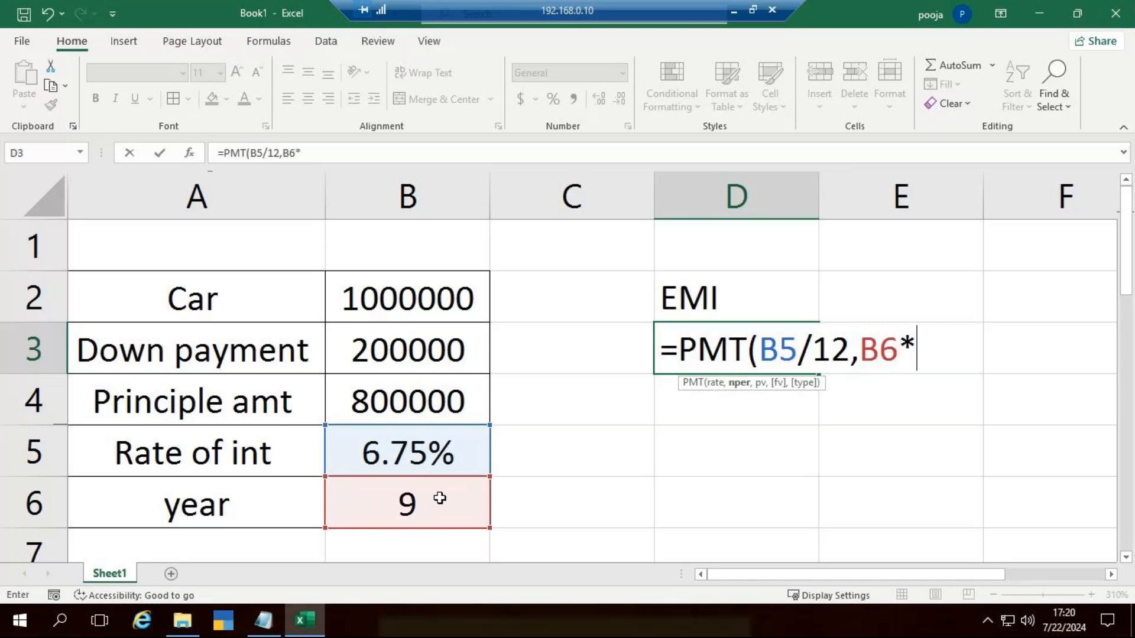
text(12)
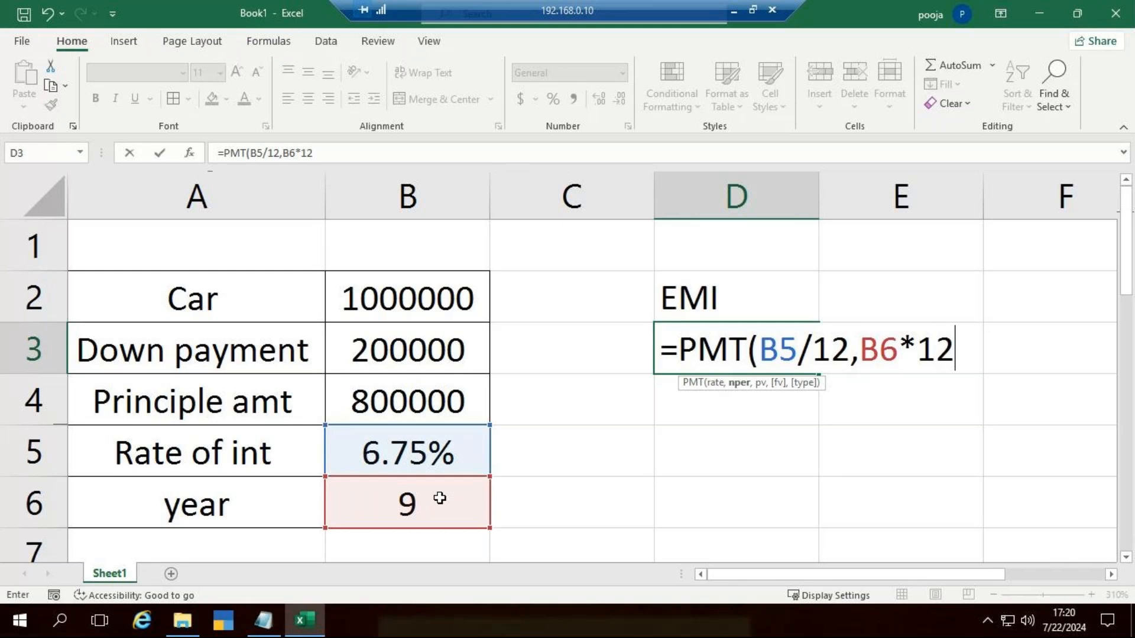
text(,)
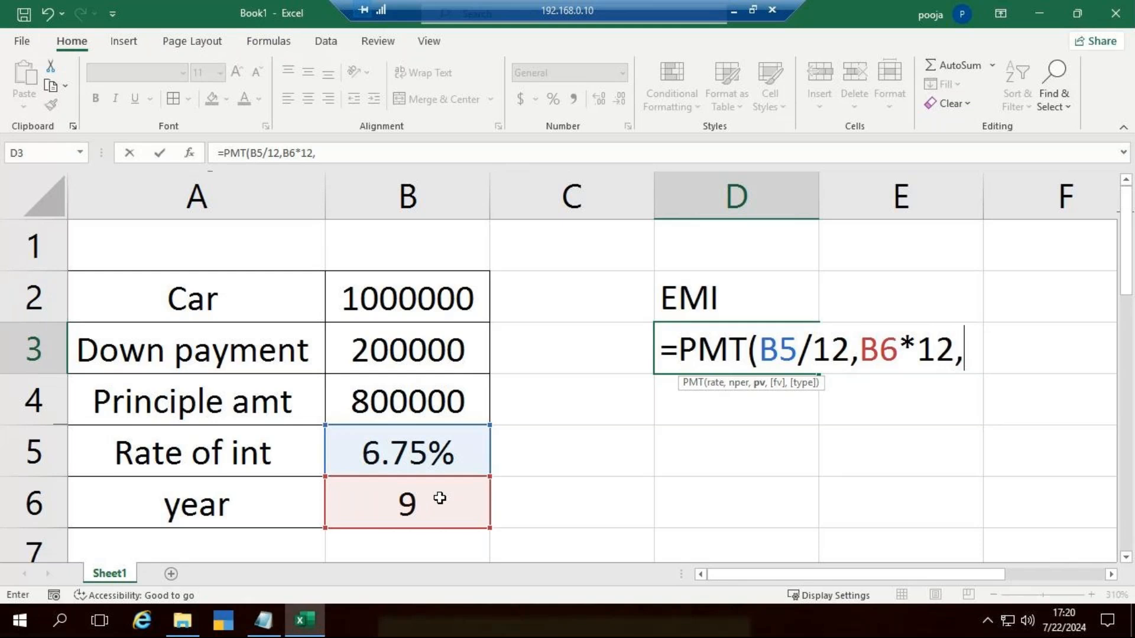
text(-)
Step: Use the principal amount B4 without a minus sign as present value and complete D3's formula as =PMT(B5/12,B6*12,B4)
click(375, 400)
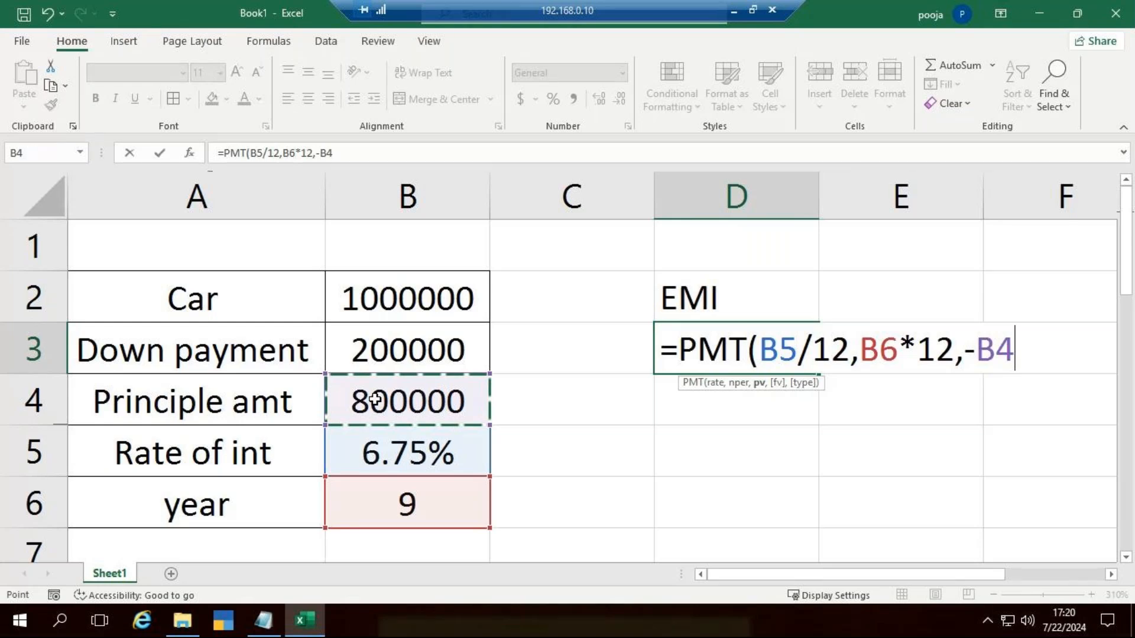
key(BackSpace)
key(BackSpace)
key(BackSpace)
click(375, 401)
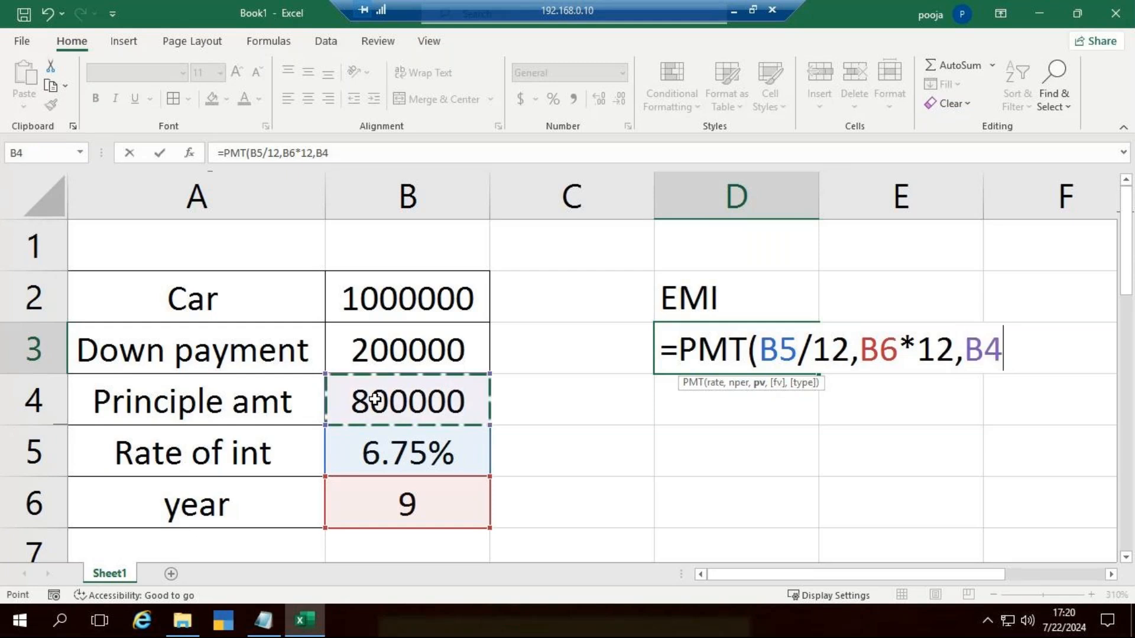
text())
key(Return)
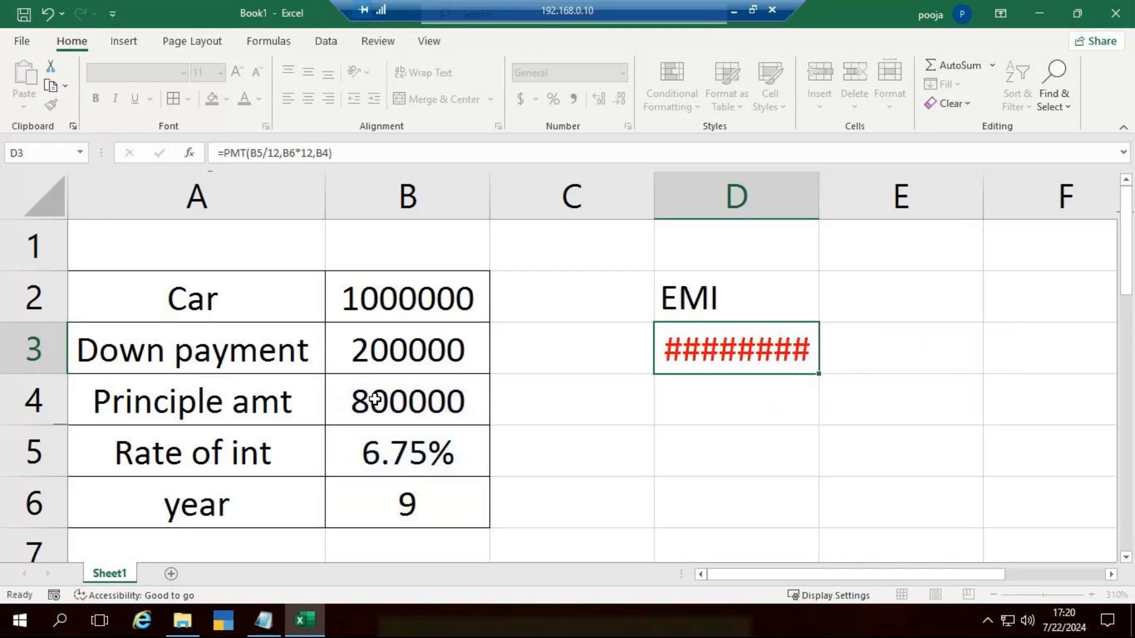
Step: Edit D3's formula to negate the present value, making it =PMT(B5/12,B6*12,-B4)
click(760, 345)
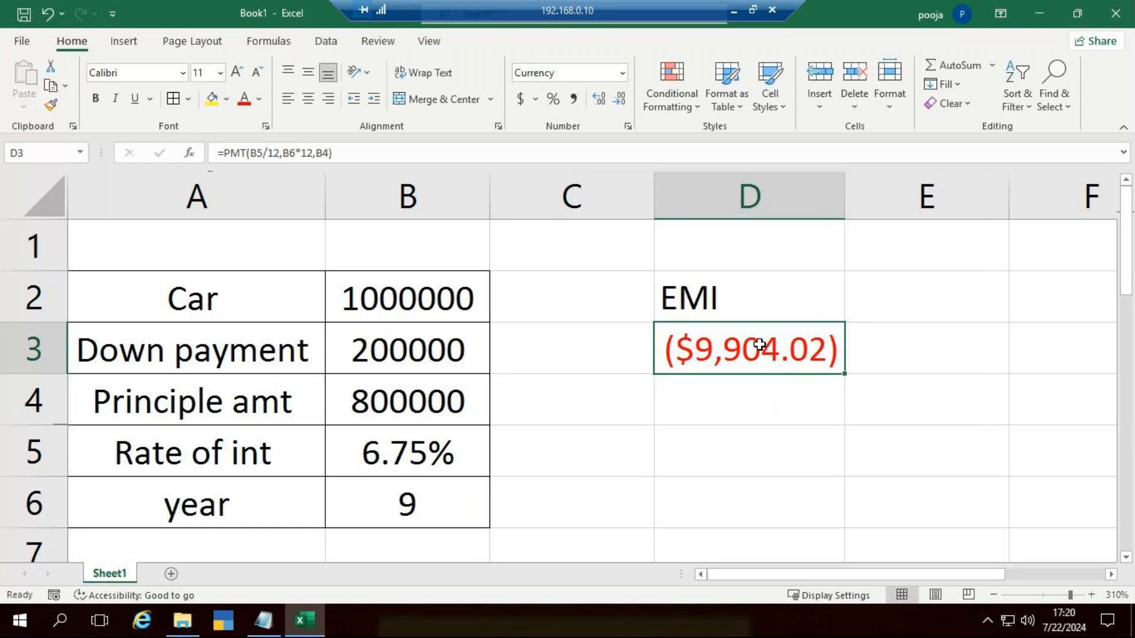
double_click(759, 344)
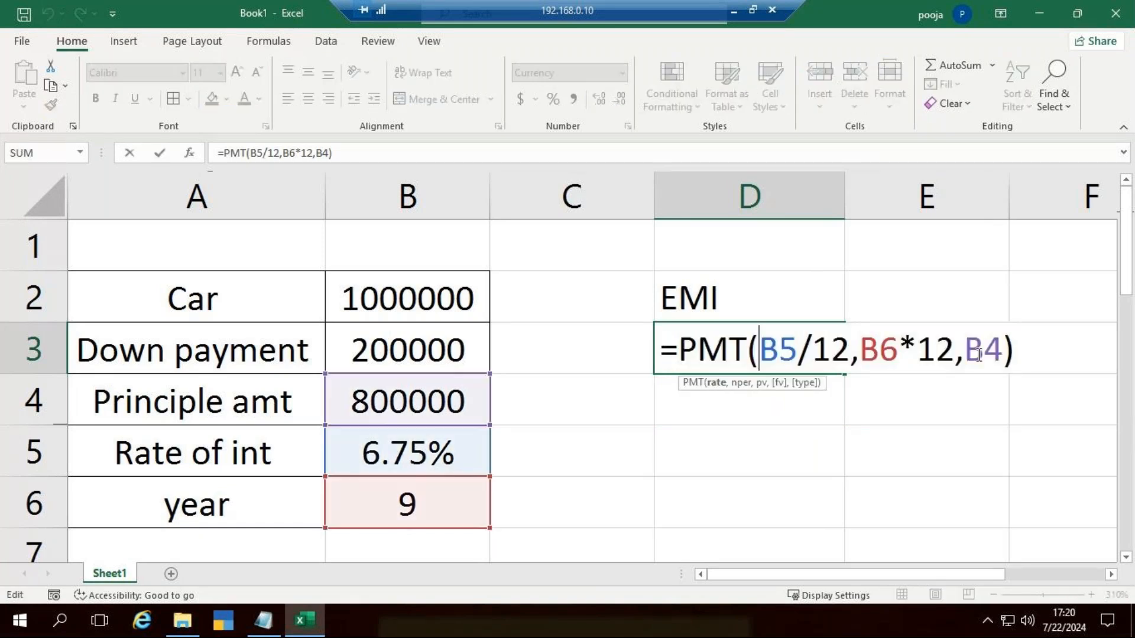
click(963, 353)
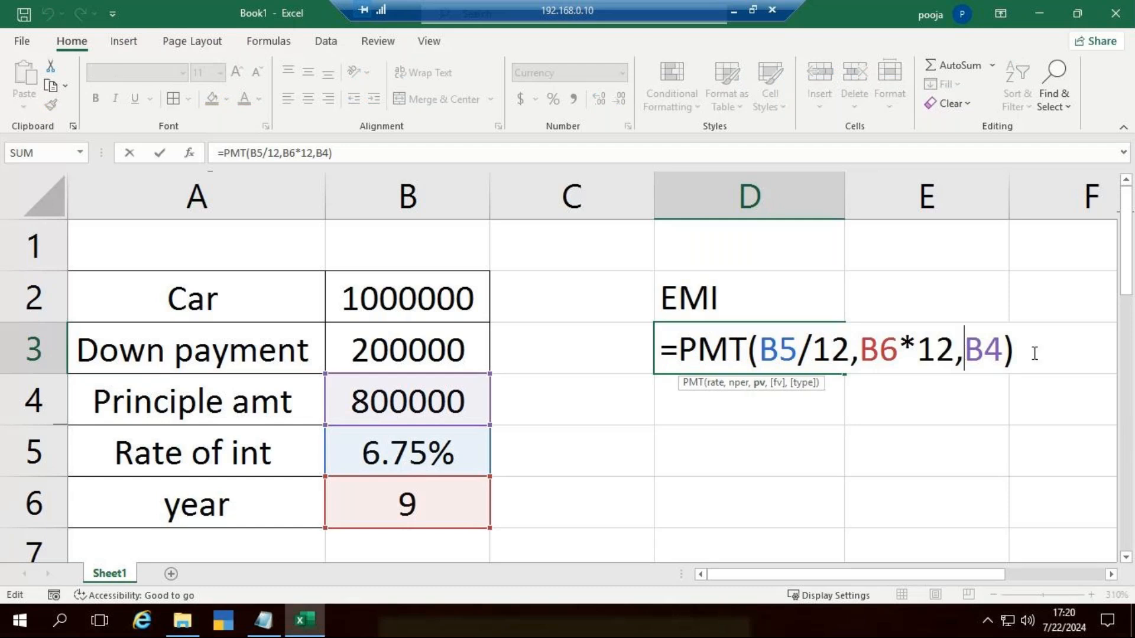
text(-)
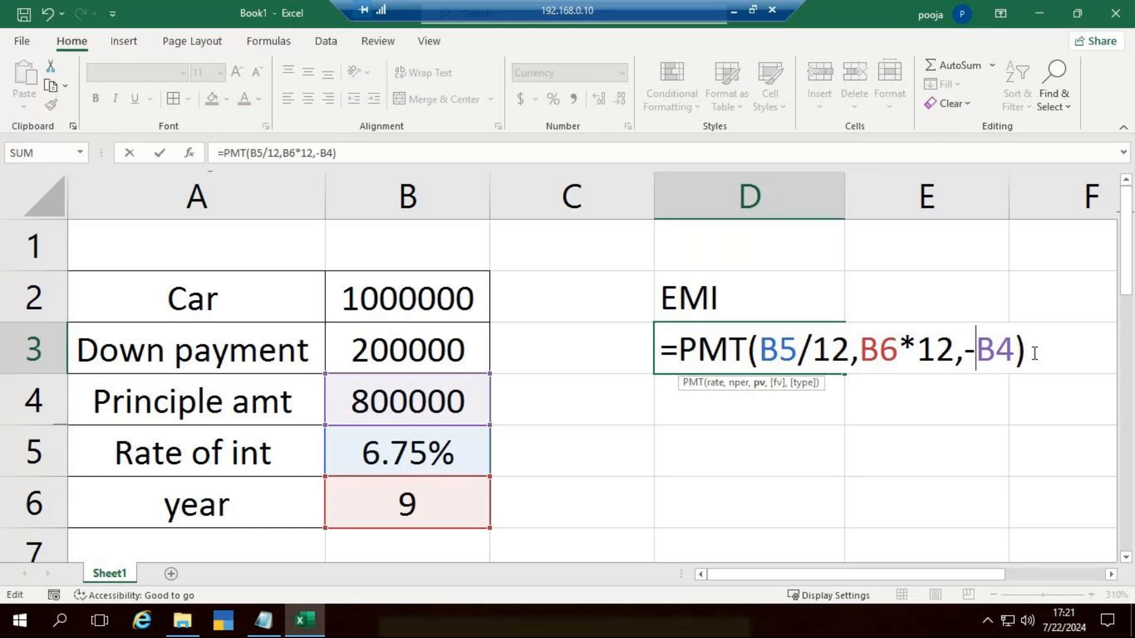
key(Return)
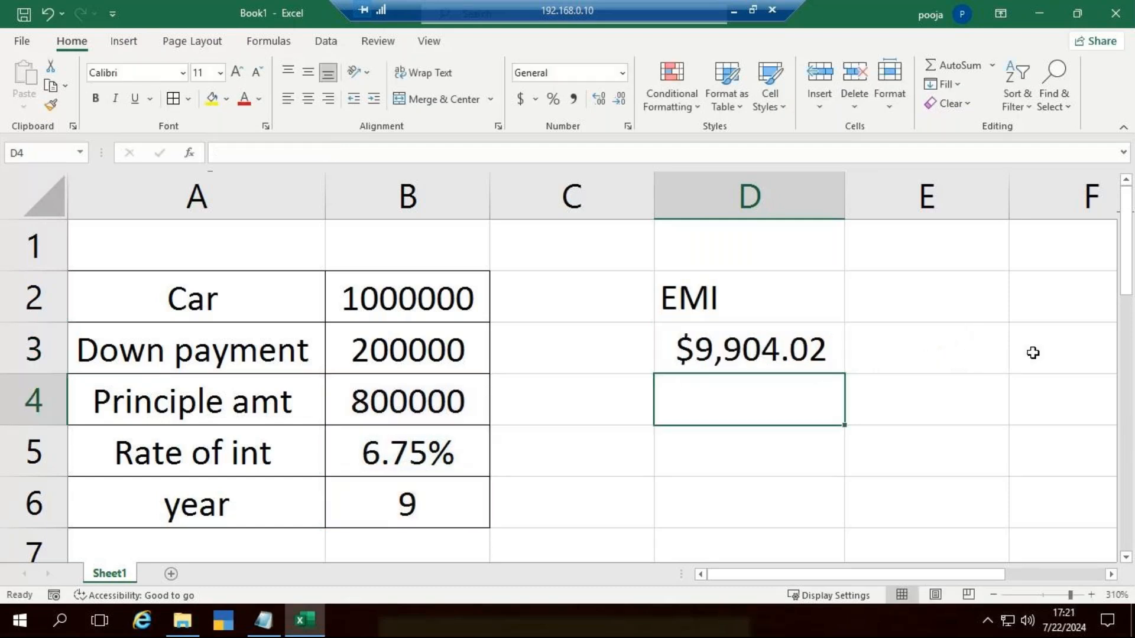
Step: Change the currency symbol of the EMI amount in D3 to ₹ English (India)
click(765, 340)
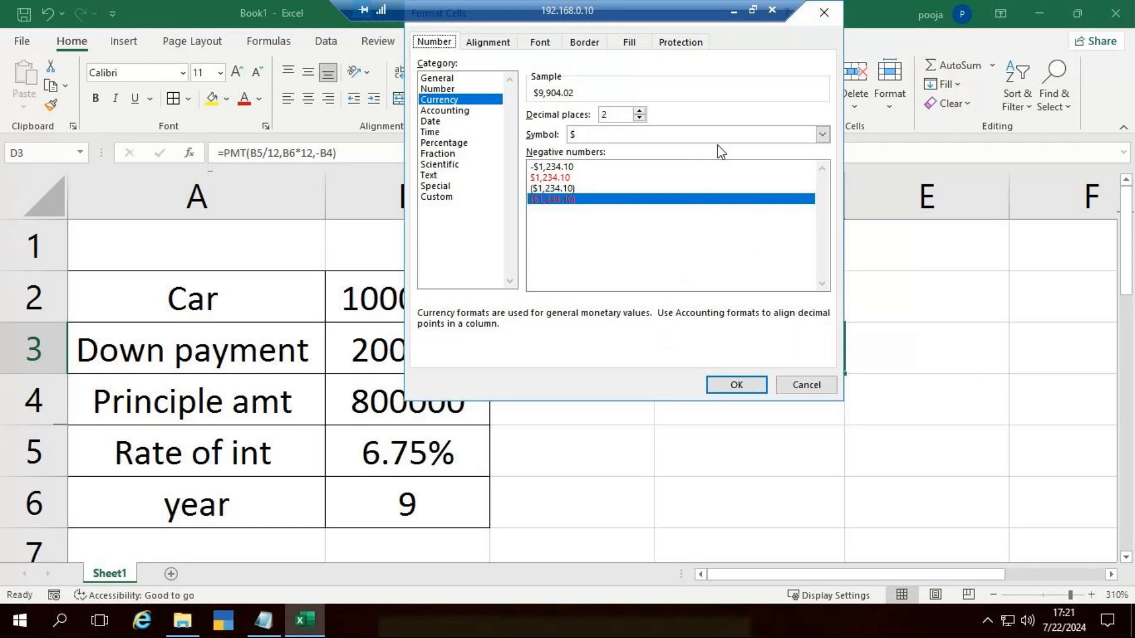
click(822, 134)
scroll(686, 245, down, 13)
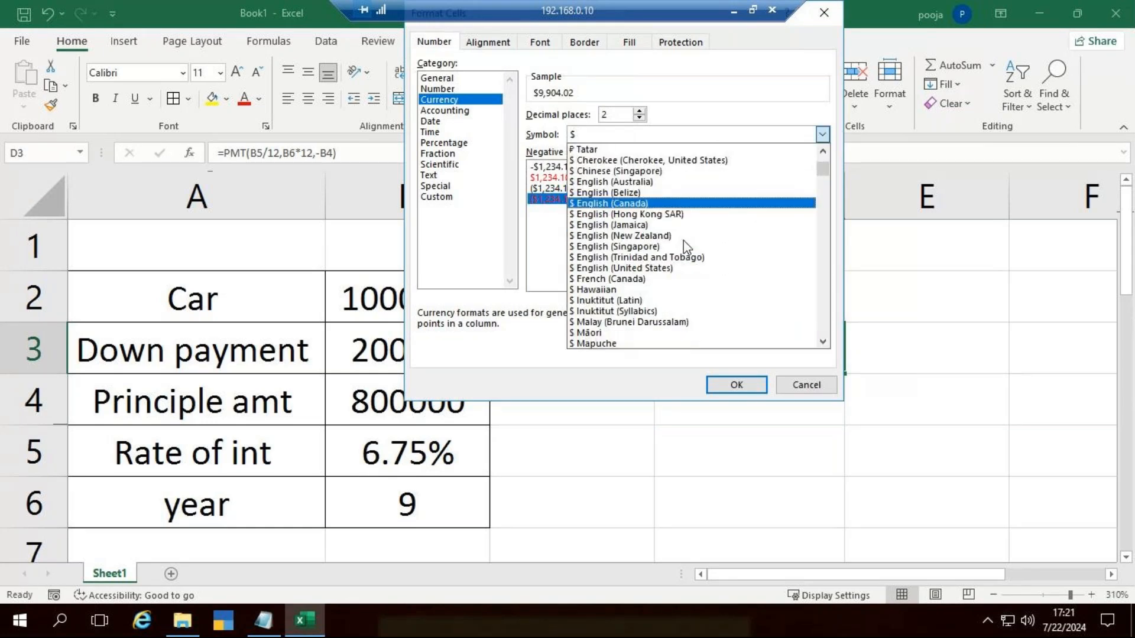
scroll(690, 251, down, 15)
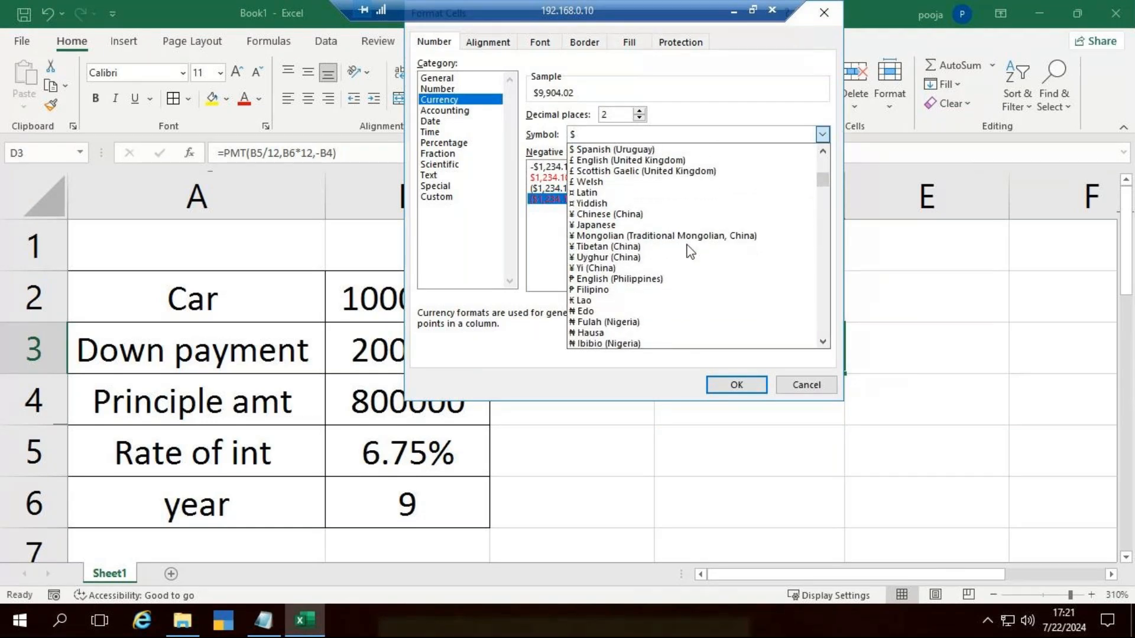
scroll(688, 260, down, 18)
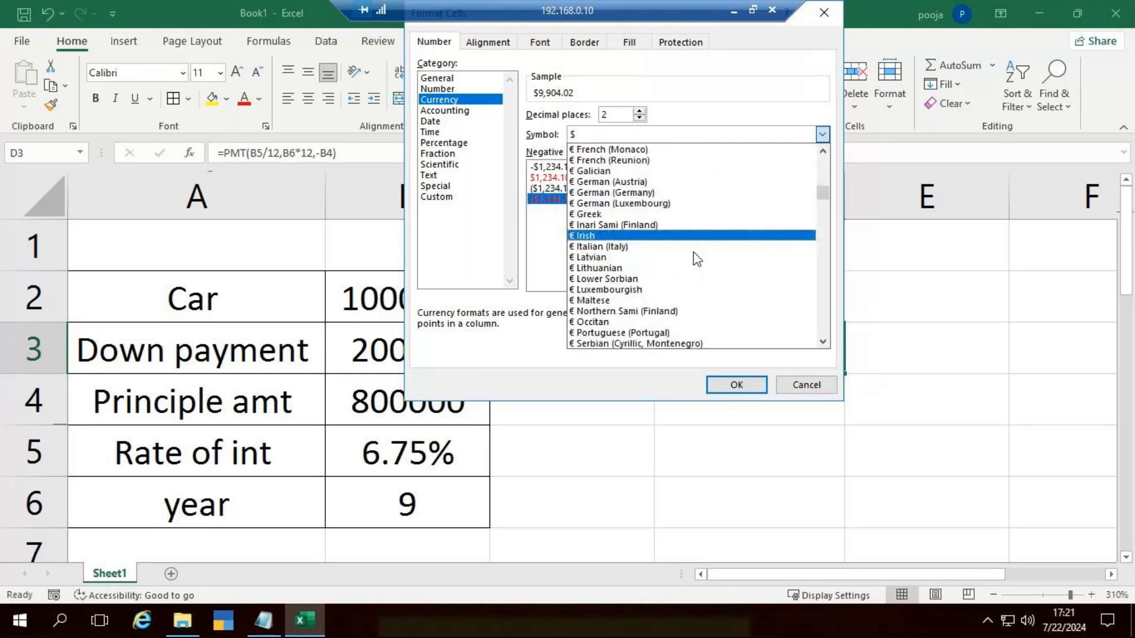
scroll(696, 258, down, 1)
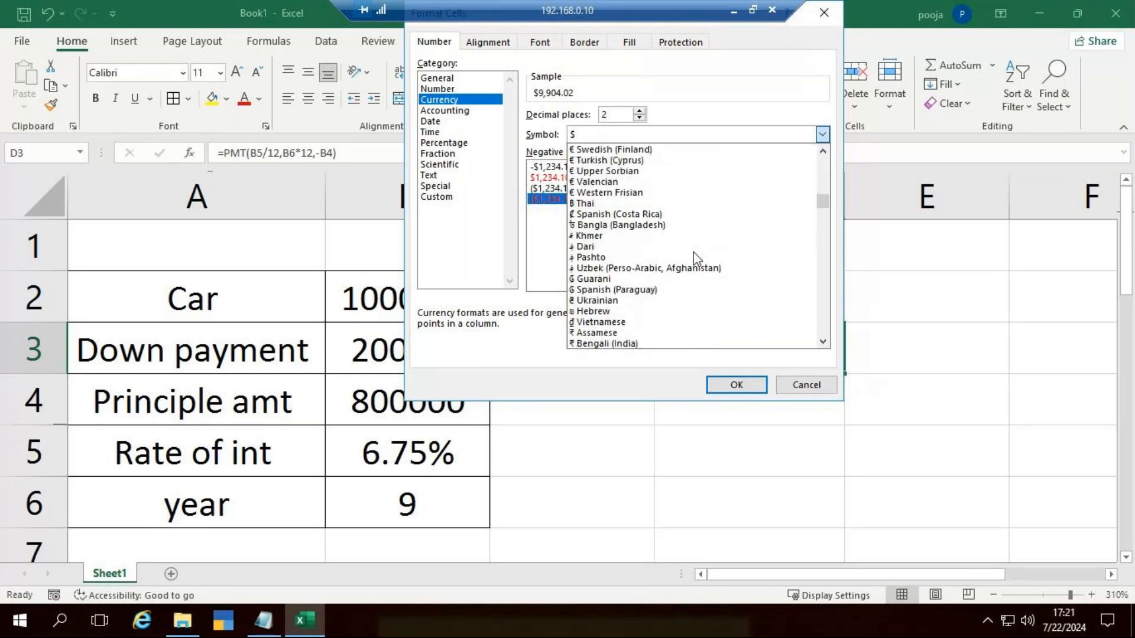
scroll(696, 258, down, 5)
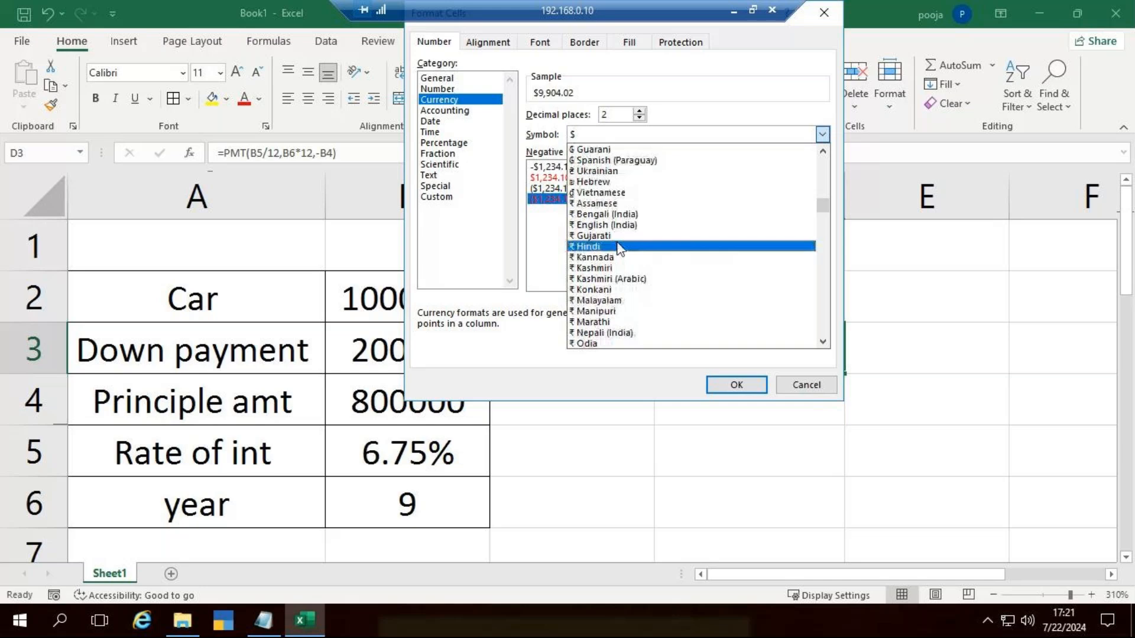
click(685, 244)
click(736, 385)
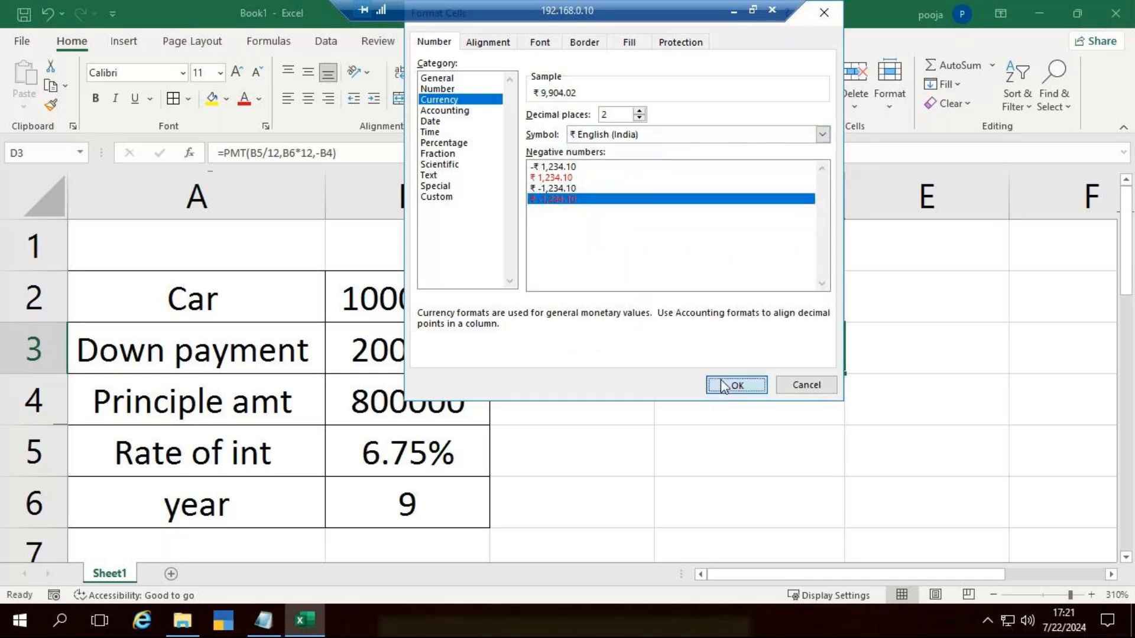
Step: Start a second PMT formula in D4 with B5/12 as its rate argument
click(768, 392)
text(=)
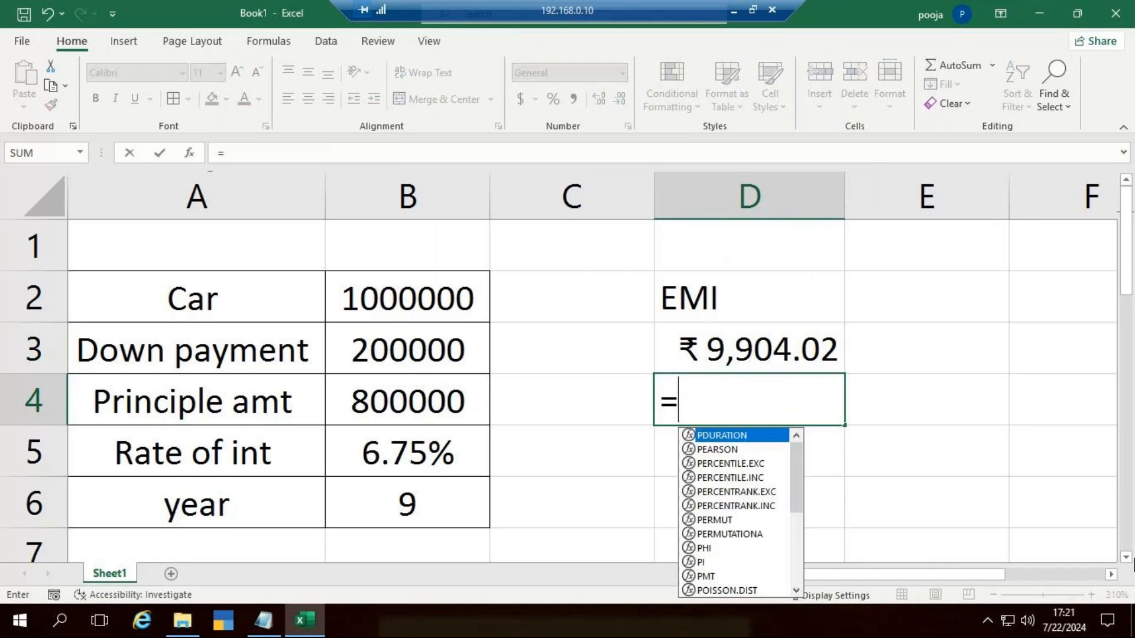
text(pmt)
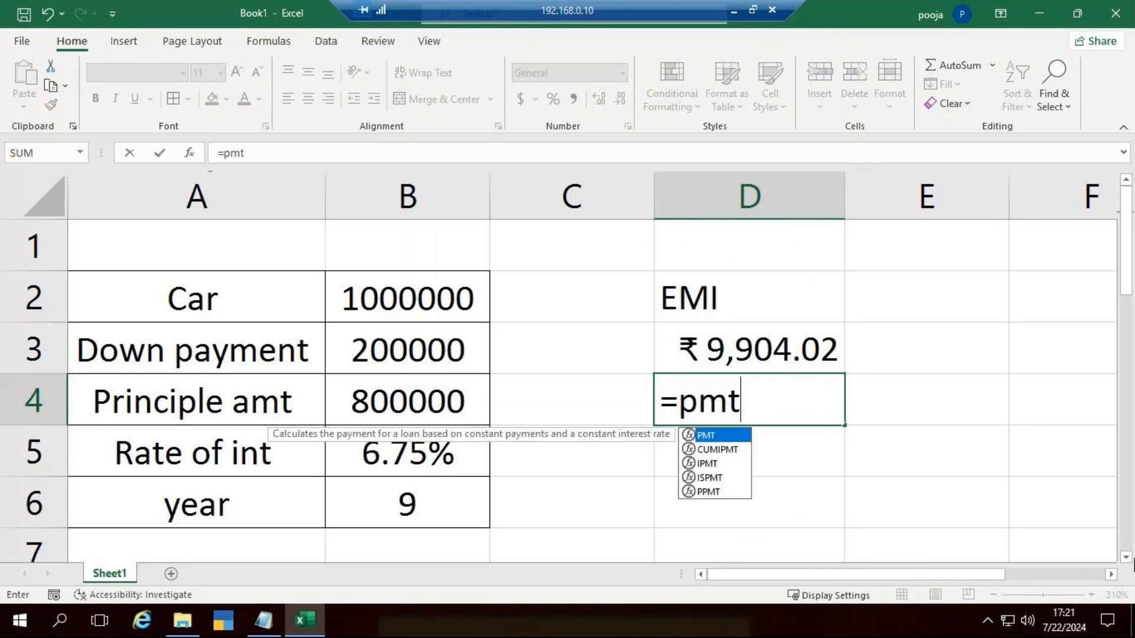
key(Tab)
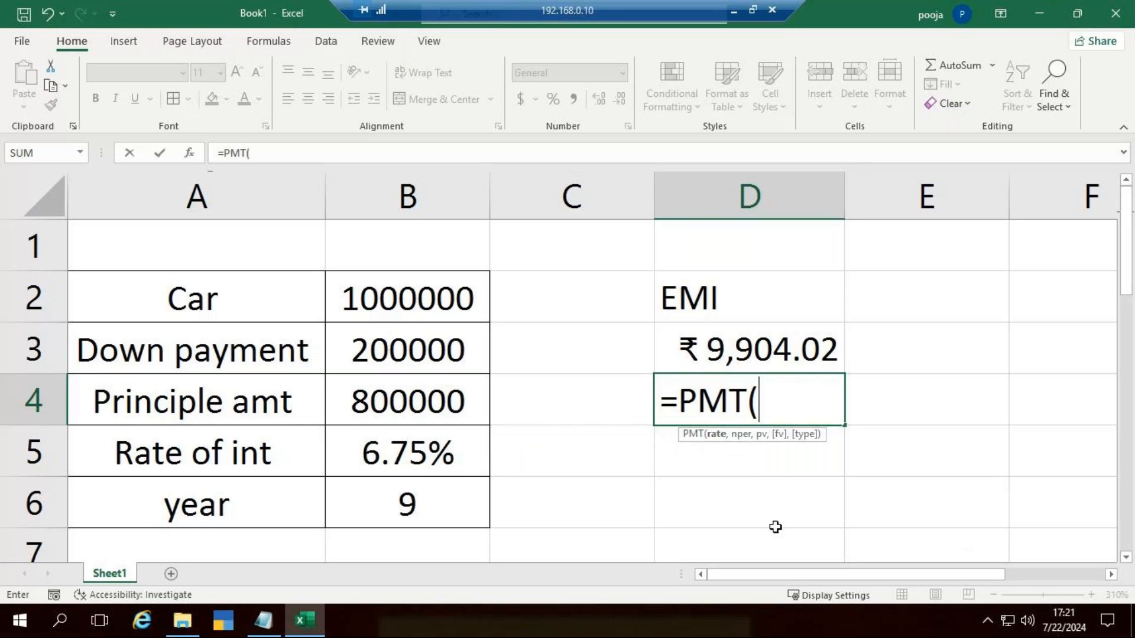
click(392, 450)
text(/1)
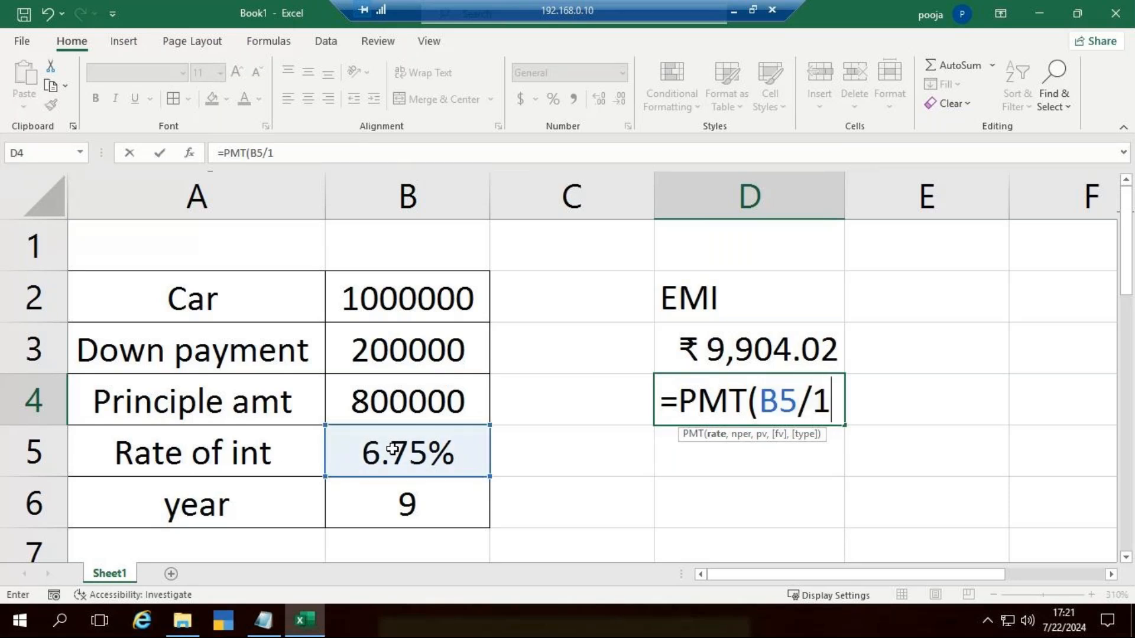
text(2)
text(,)
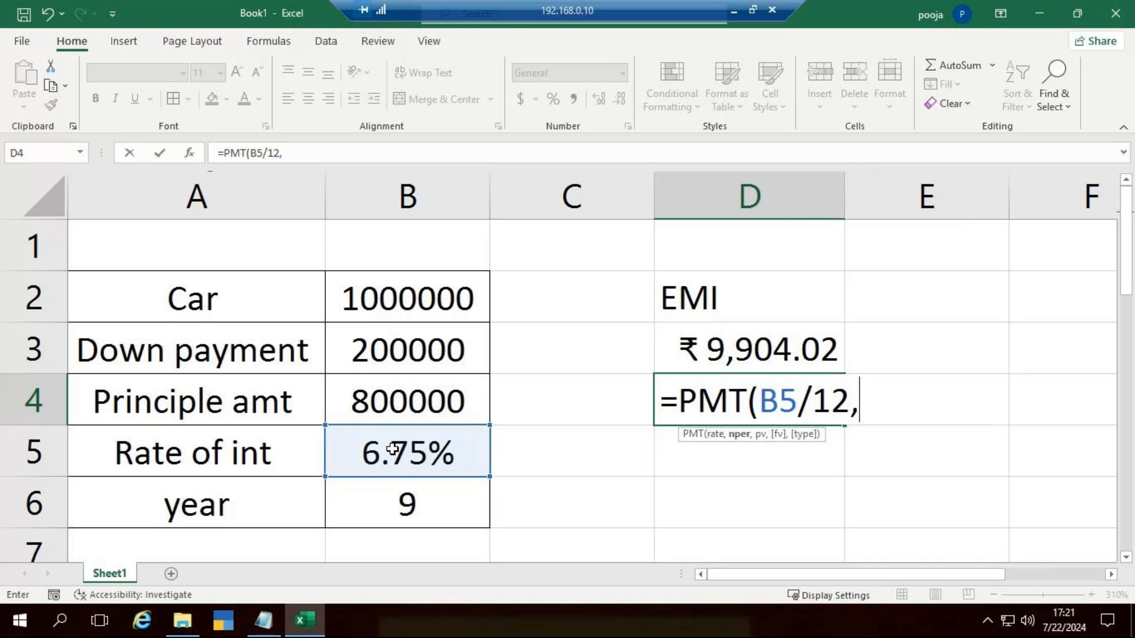
Step: Complete D4's PMT formula as =PMT(B5/12,B6*12,-B4), taking the periods from B6 and the negated principal from B4
click(404, 501)
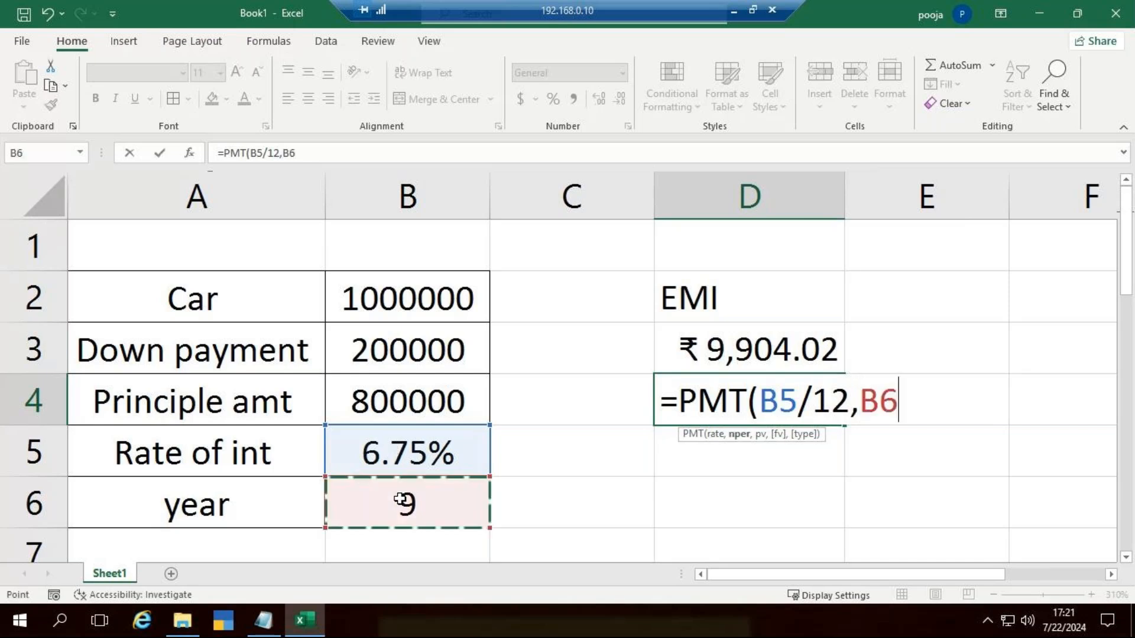
text(*12)
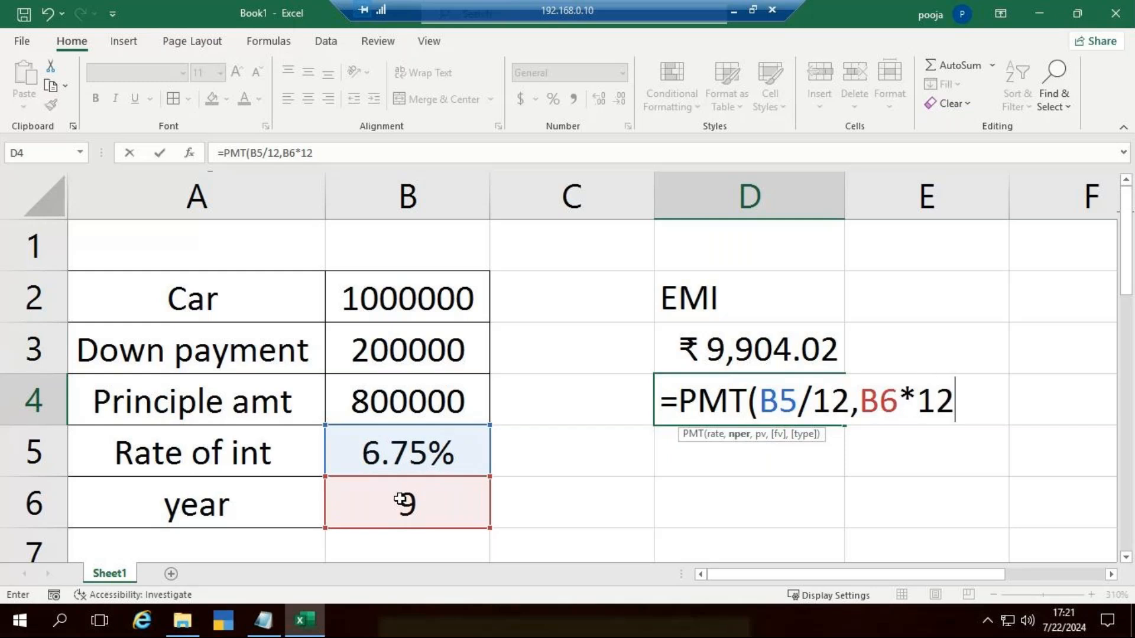
text(,)
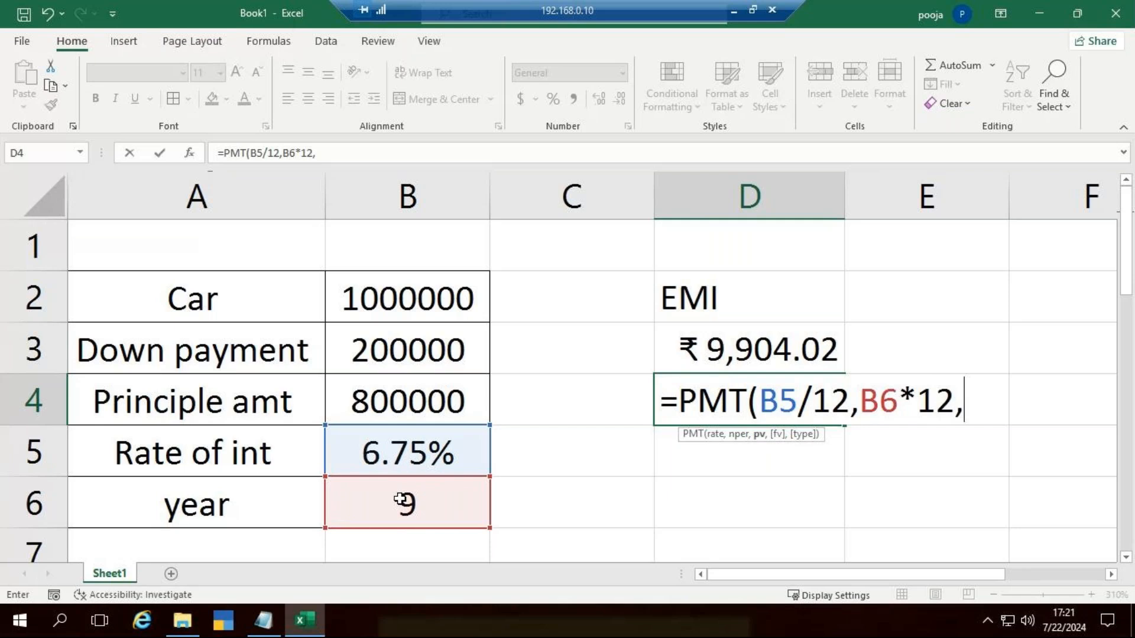
text(-)
click(361, 403)
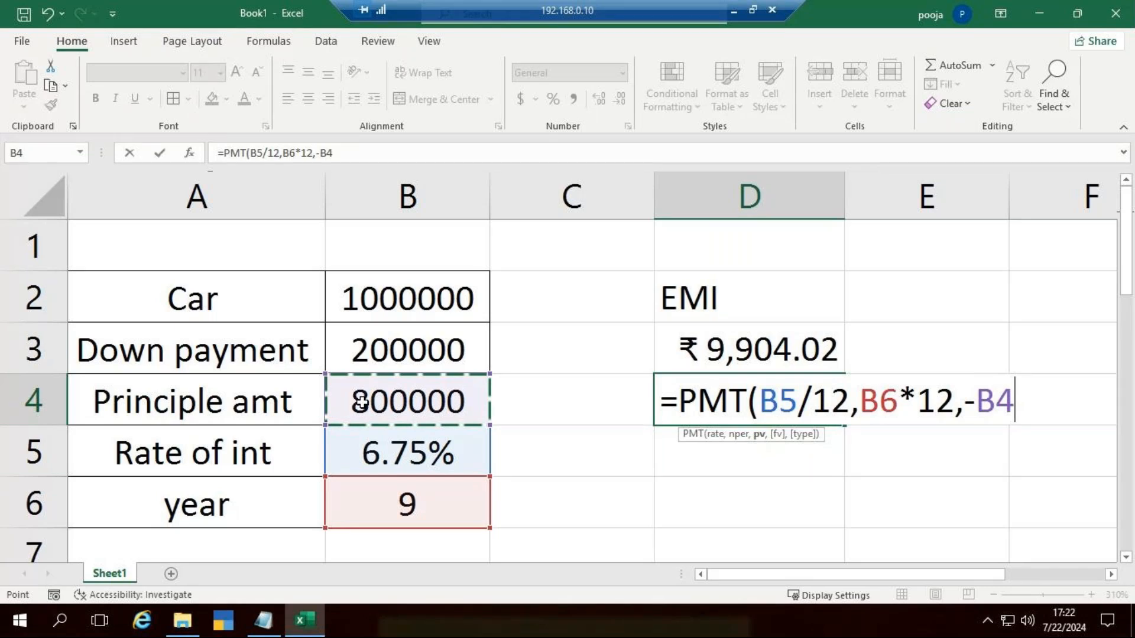
text())
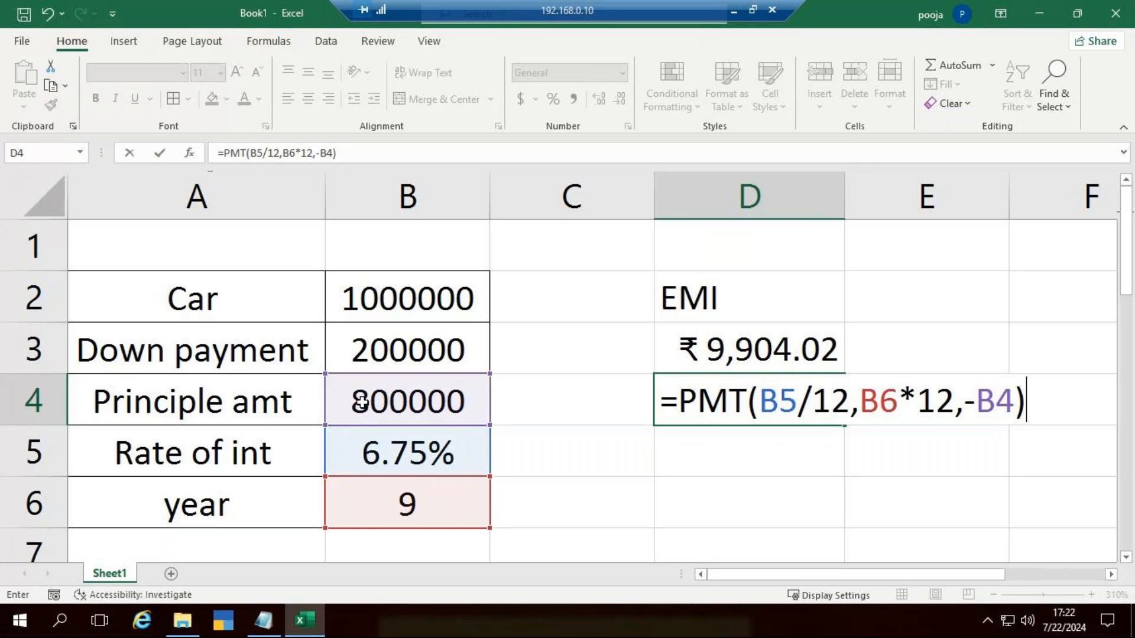
key(ctrl+Return)
key(Down)
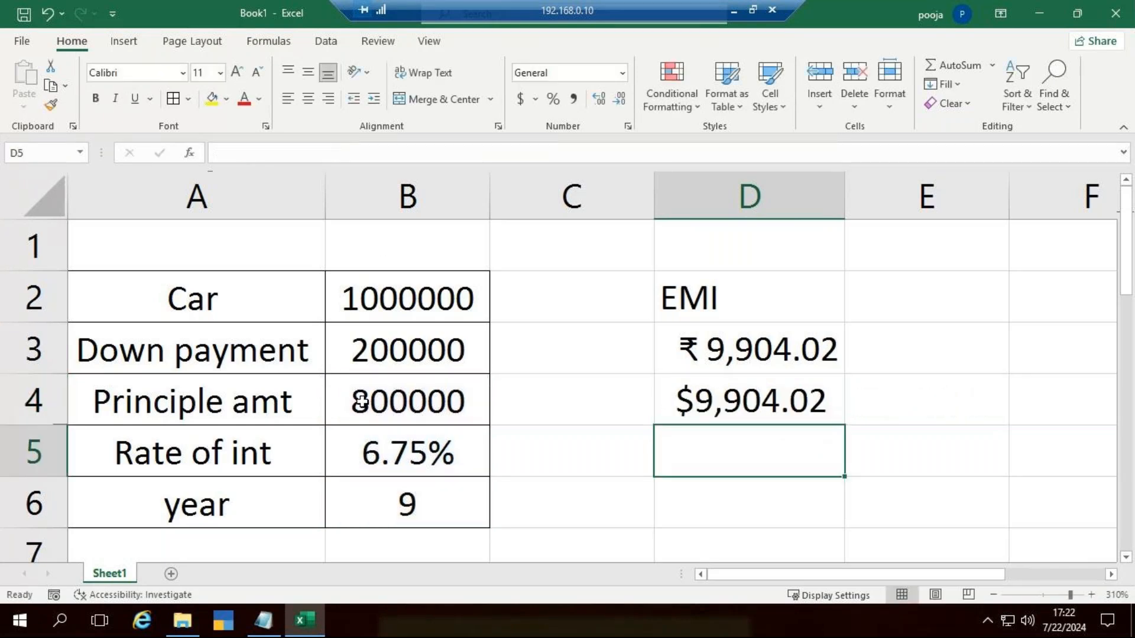
Step: Copy the ₹ currency formatting of D3 onto D4 with Format Painter
click(792, 340)
click(72, 125)
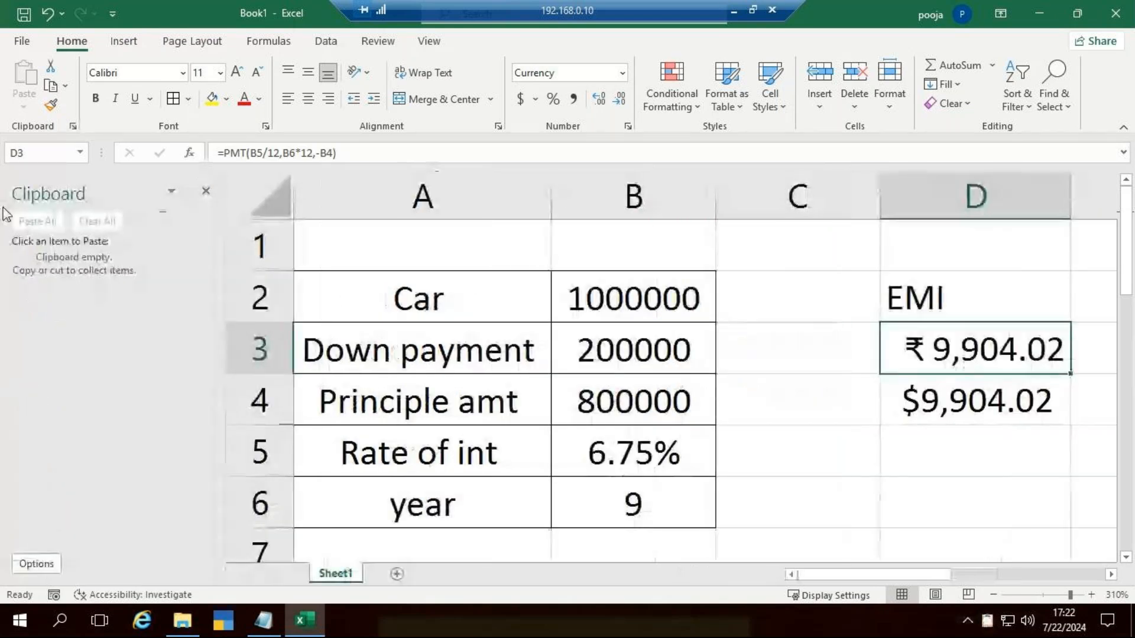
click(206, 191)
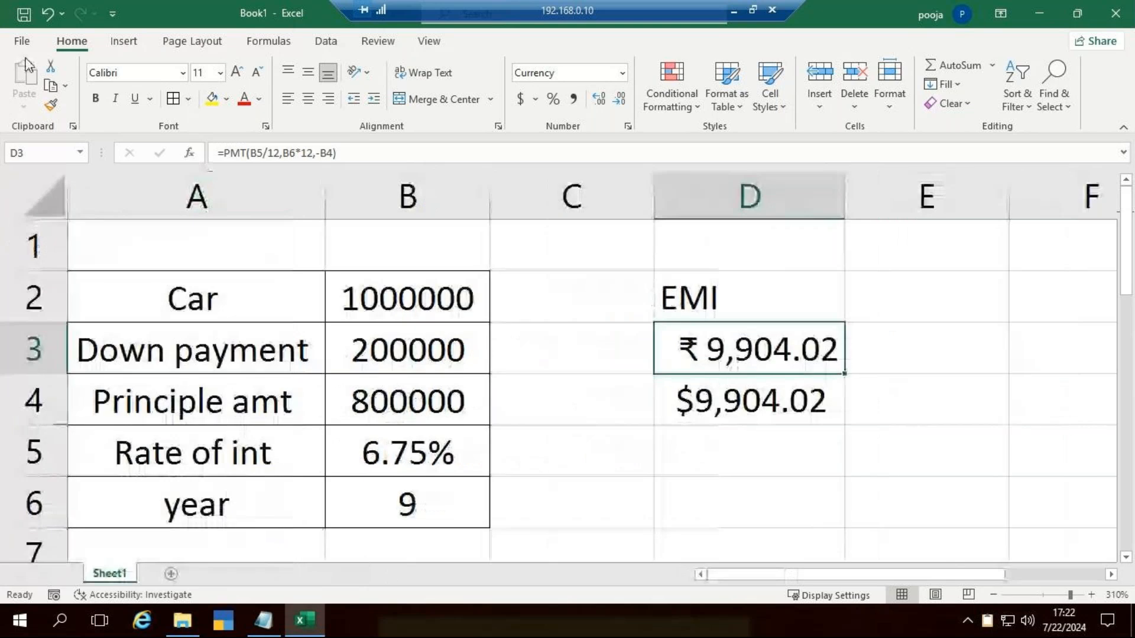
click(52, 105)
click(768, 402)
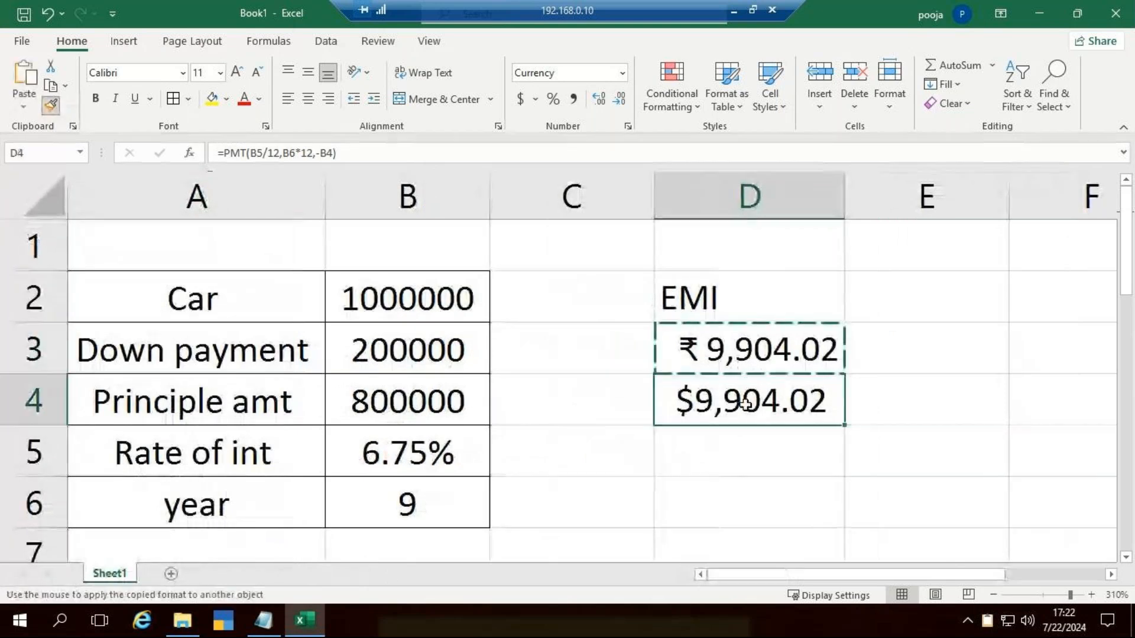
click(855, 478)
click(774, 402)
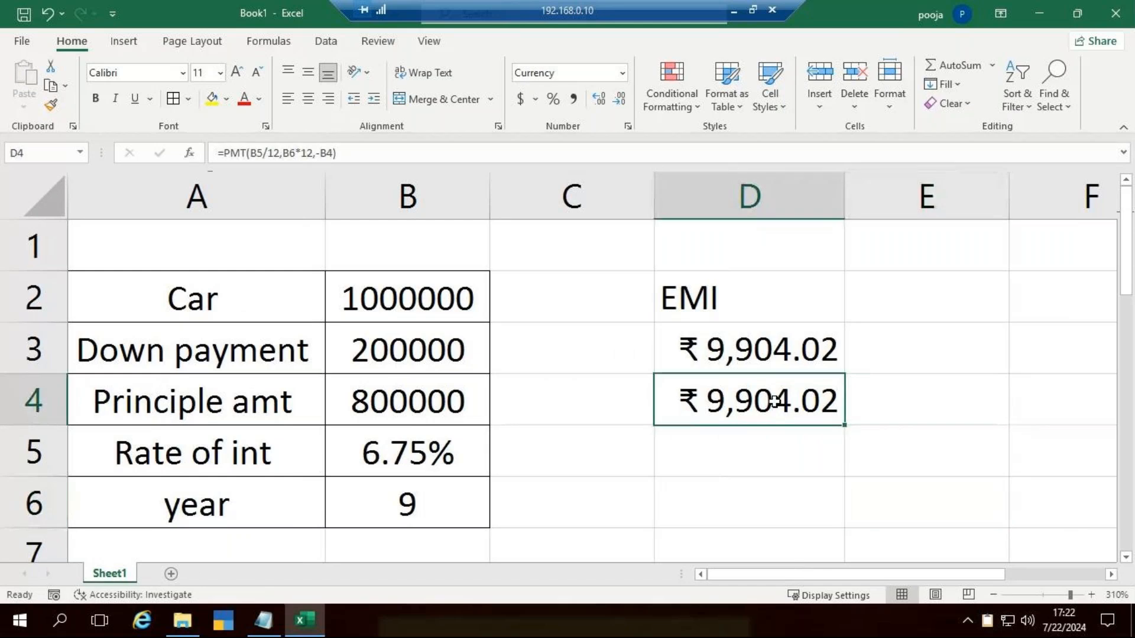
Step: Clear the duplicate EMI formula from D4
key(Delete)
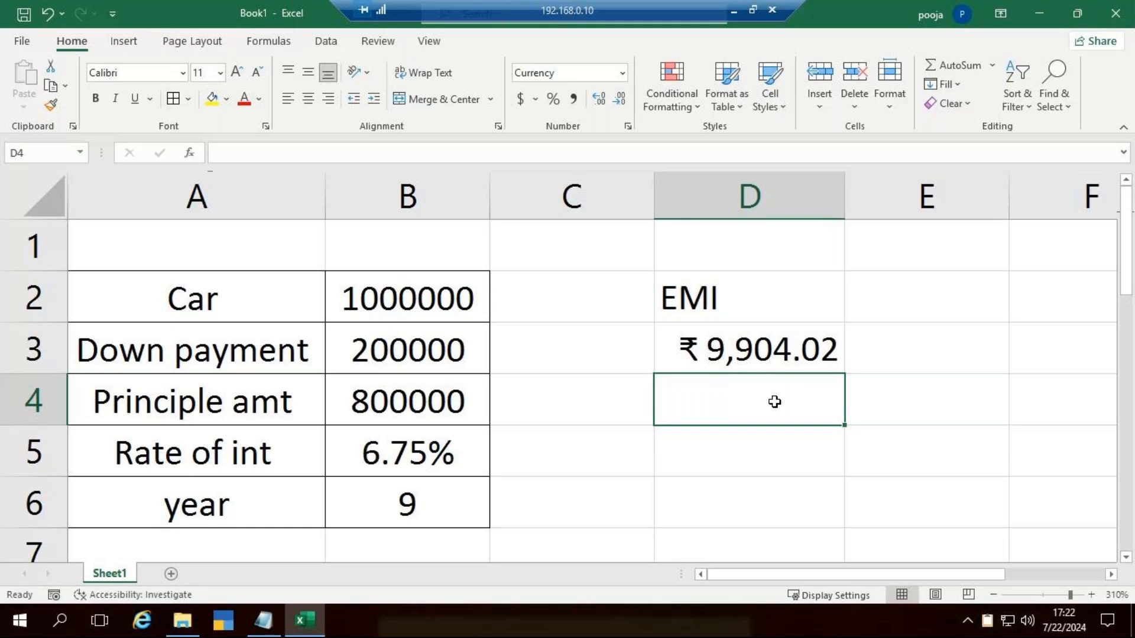
key(Up)
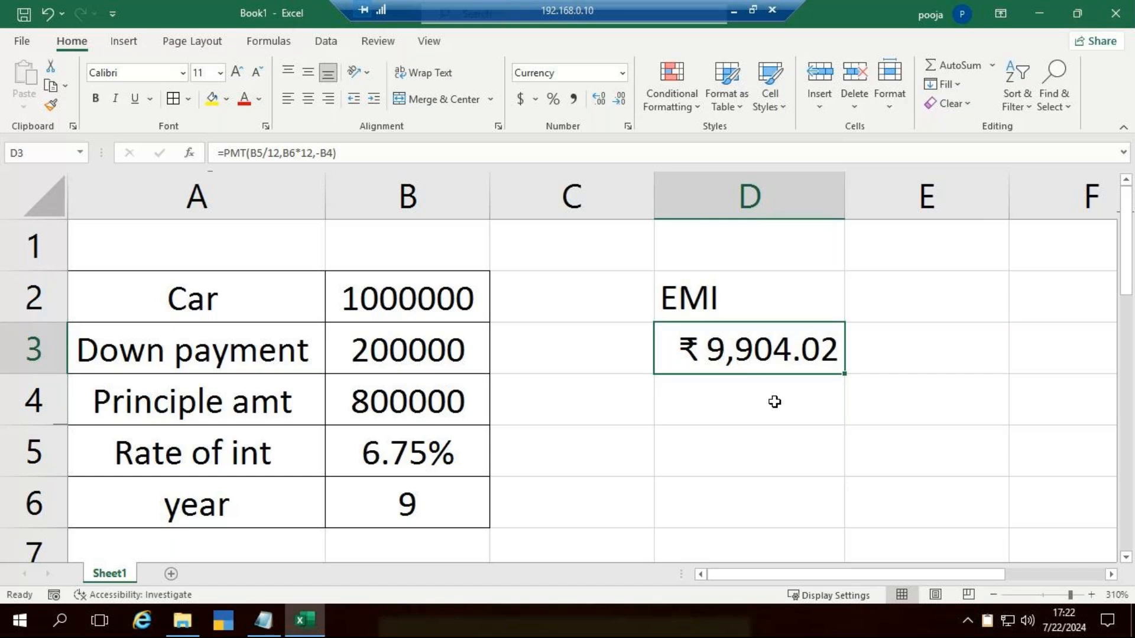
click(774, 402)
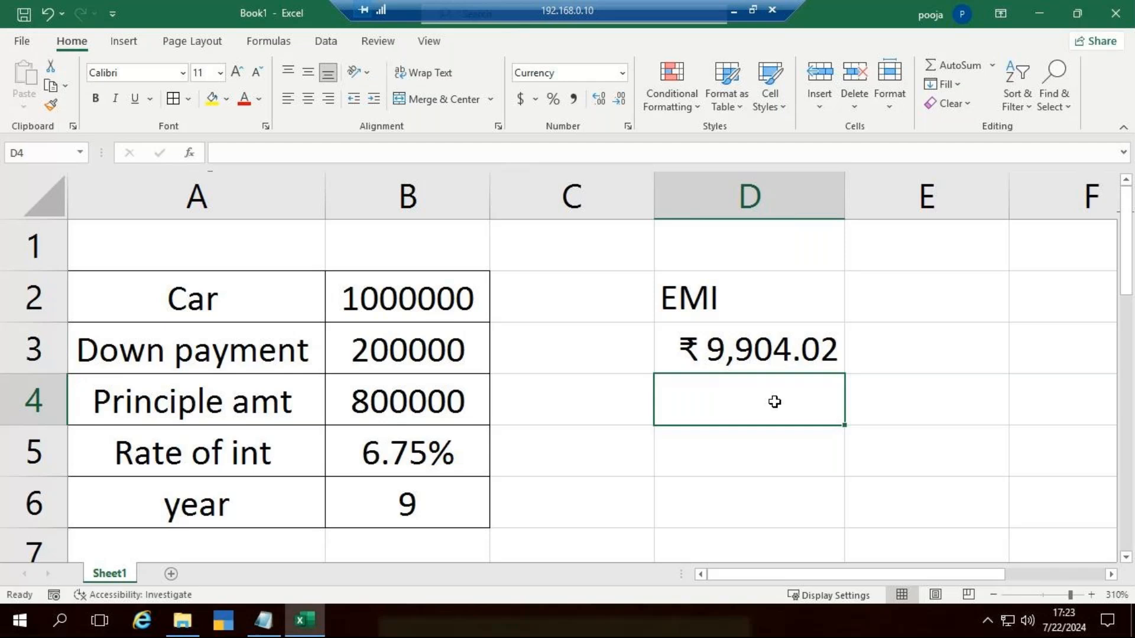
click(799, 353)
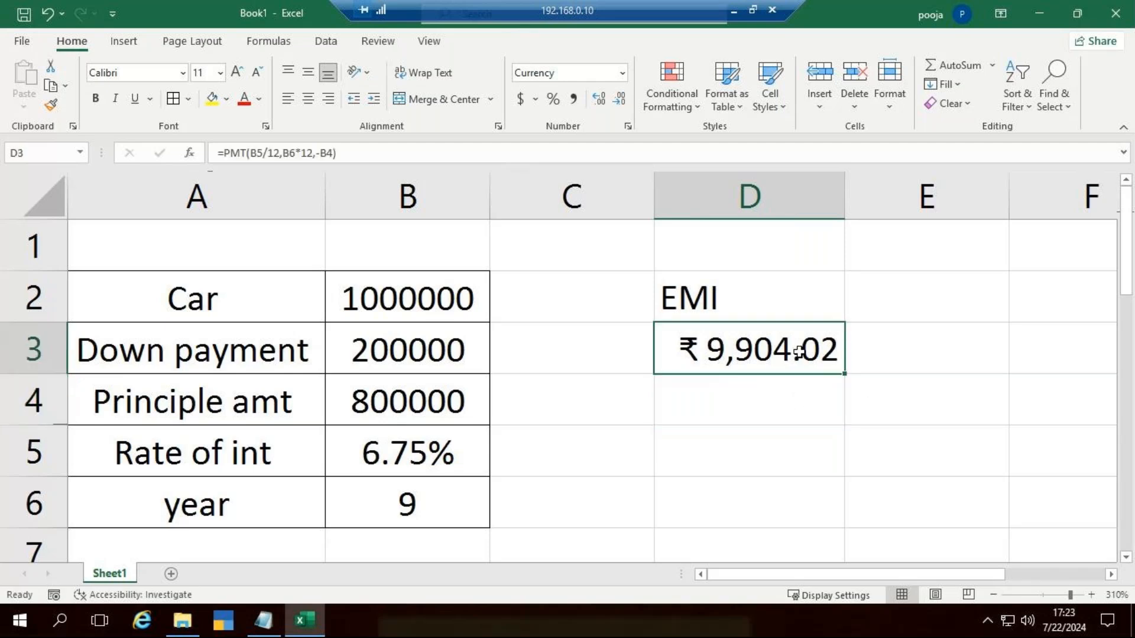
Step: Start a quarterly PMT formula in D4 with B5/4 as its rate argument
click(799, 390)
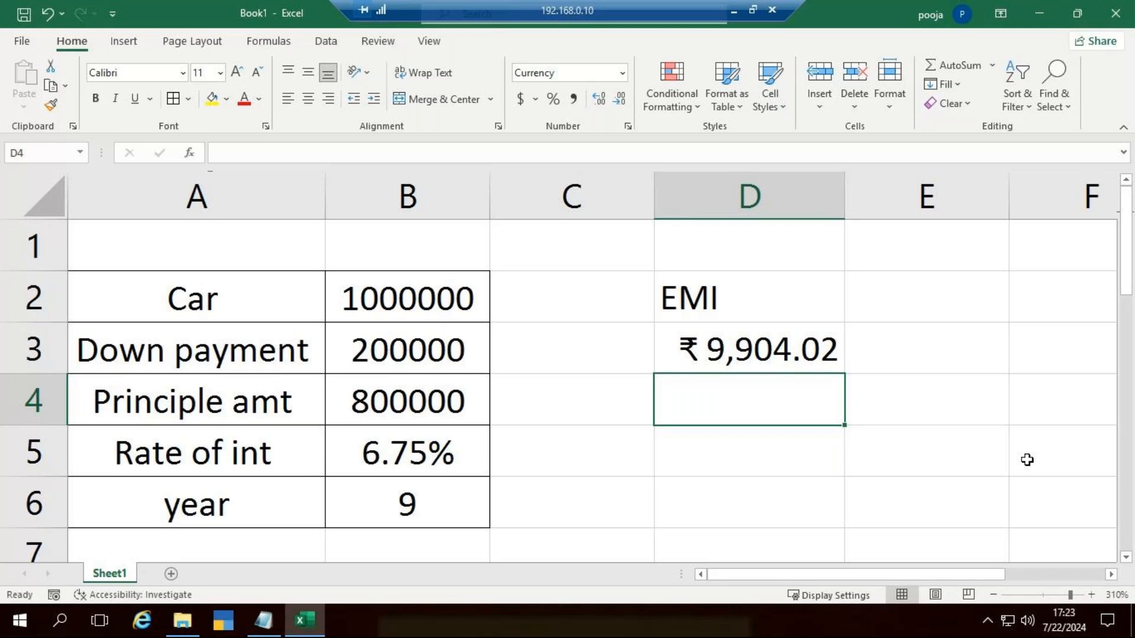
text(=pmt)
key(Tab)
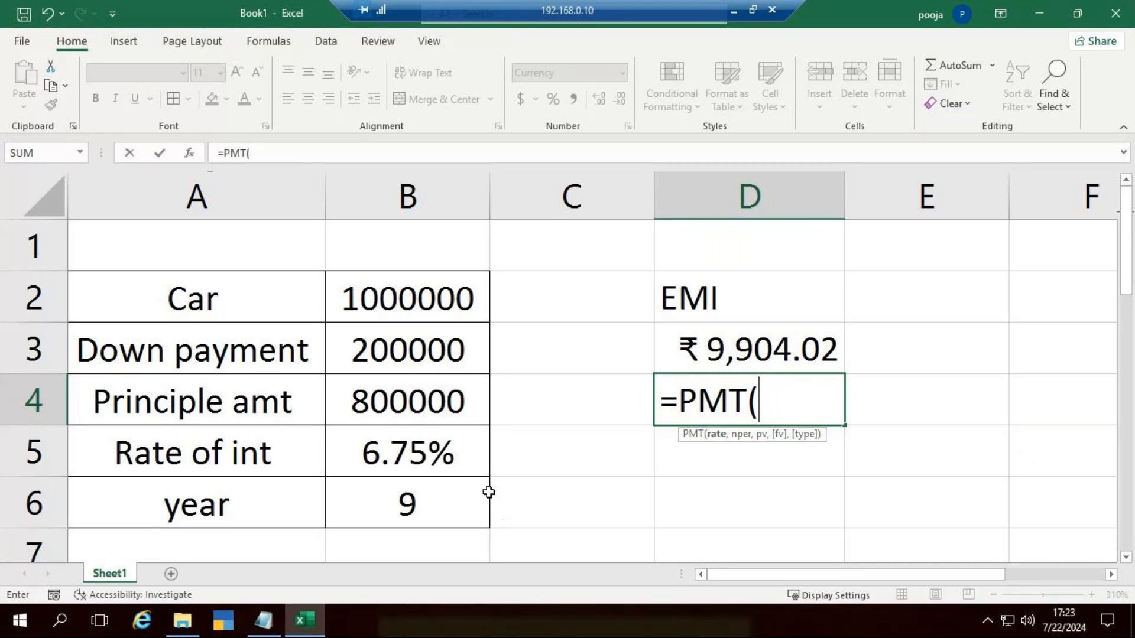
click(412, 448)
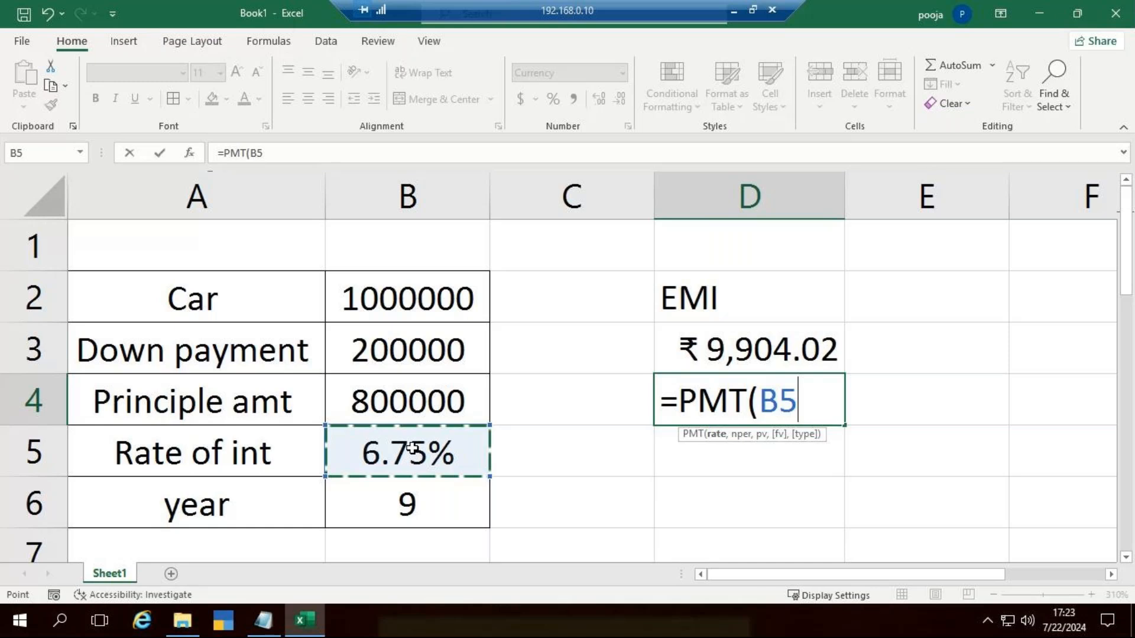
text(/4)
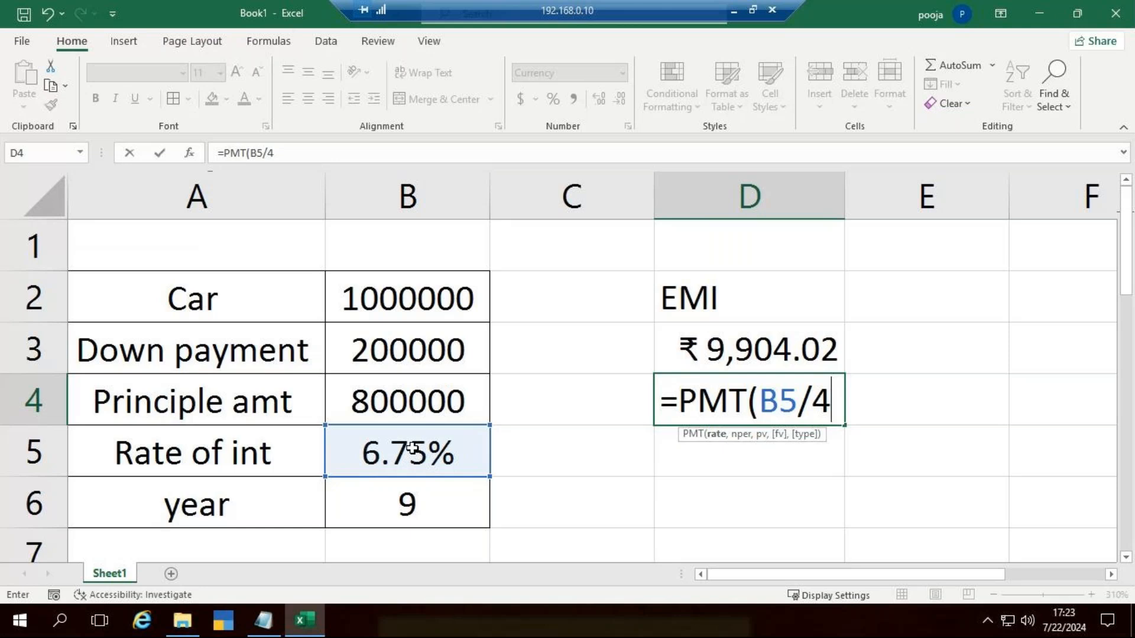
text(,)
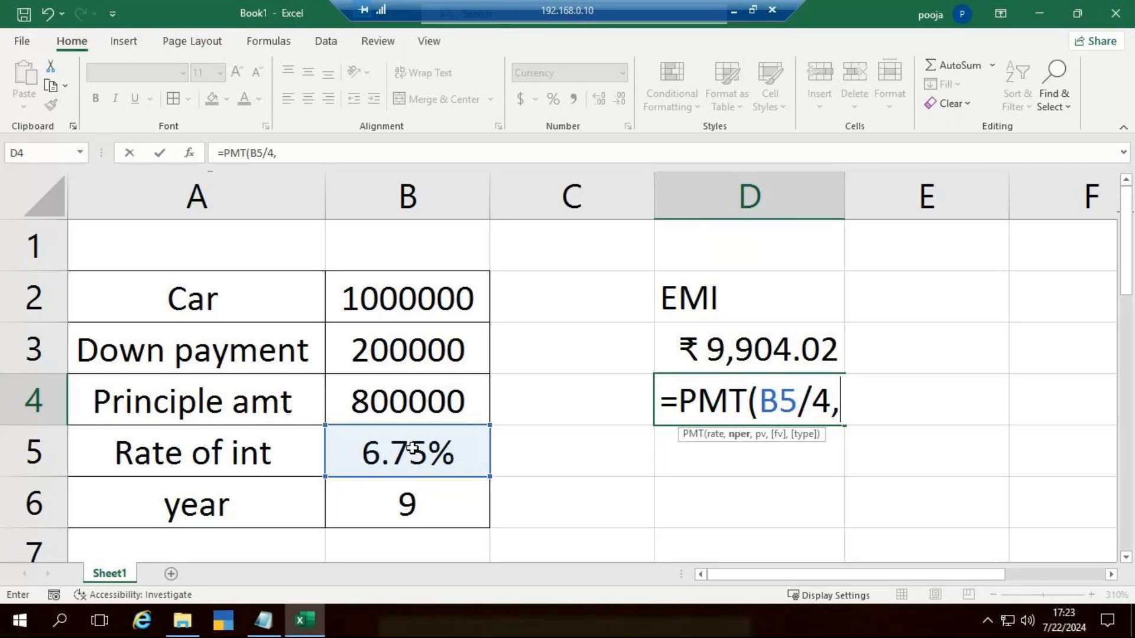
Step: Add the quarterly periods B6*4 and the negated principal to complete D4's formula as =PMT(B5/4,B6*4,-B4)
click(407, 502)
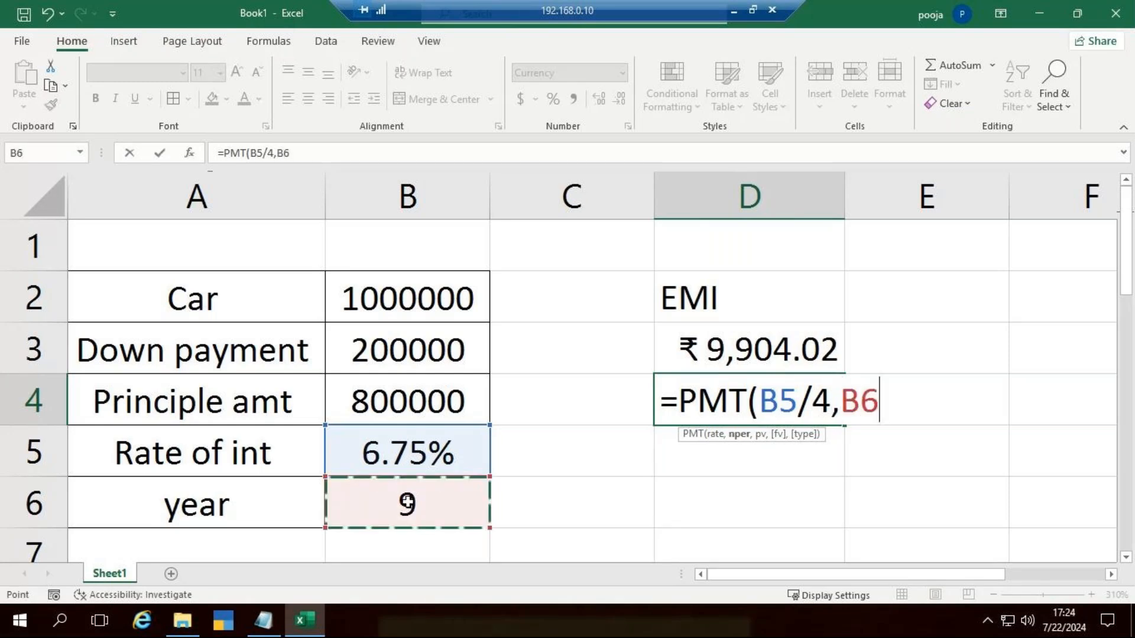
text(*4)
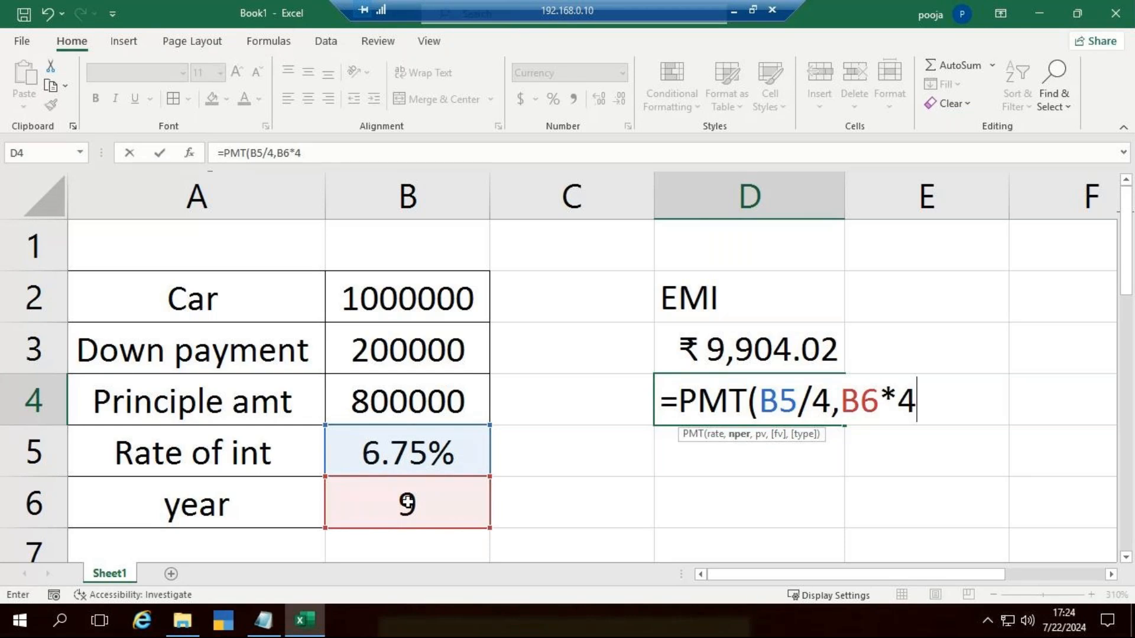
text(,)
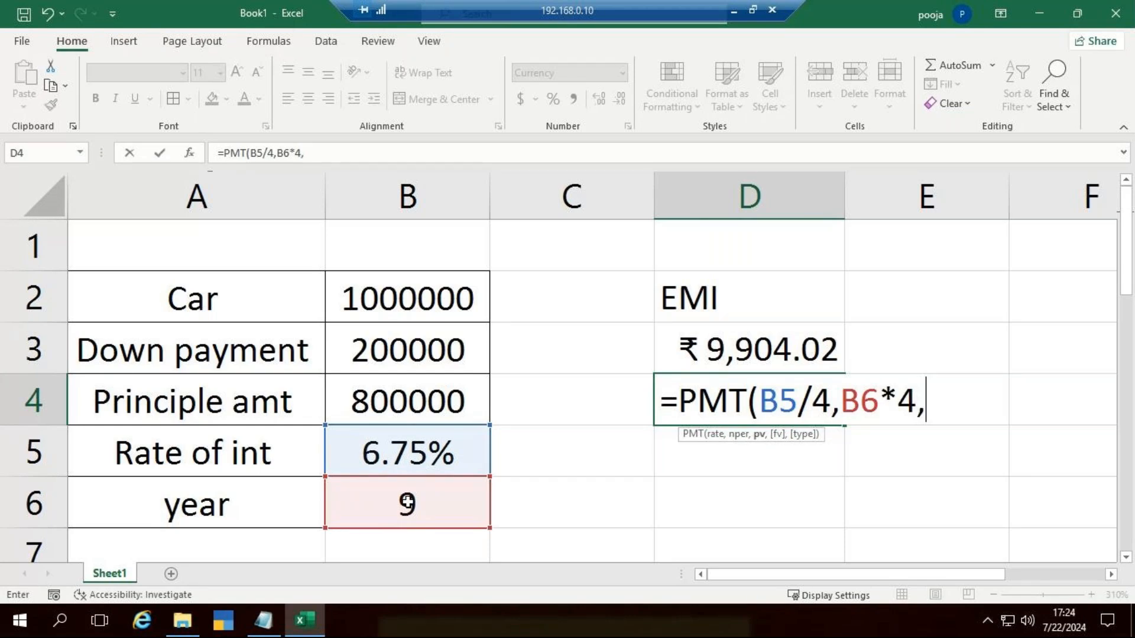
text(-)
click(414, 399)
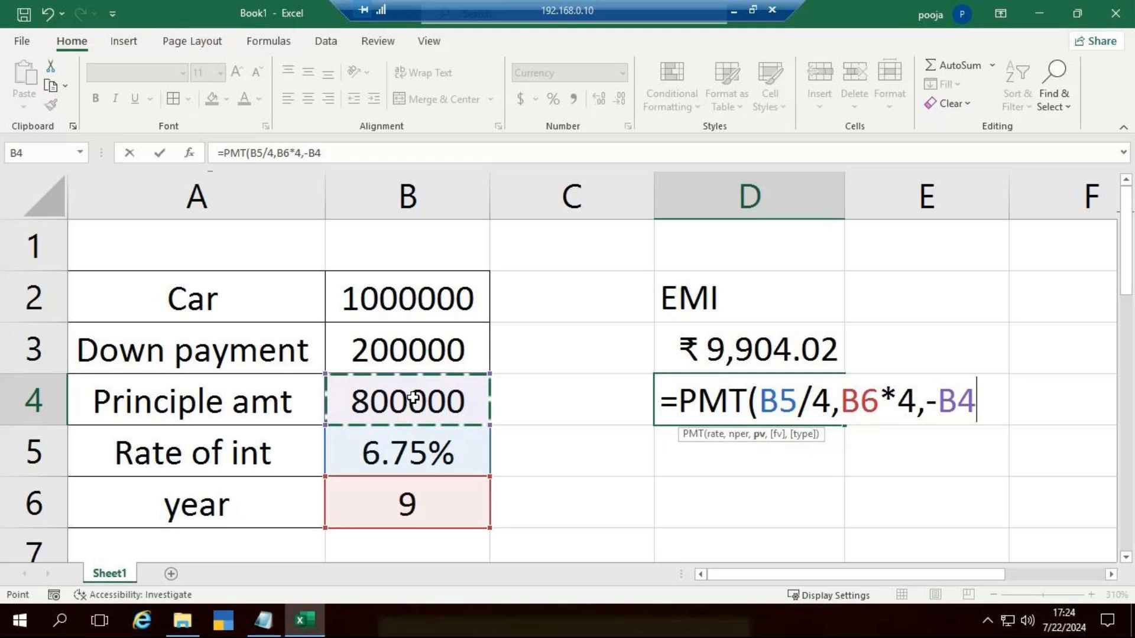
text())
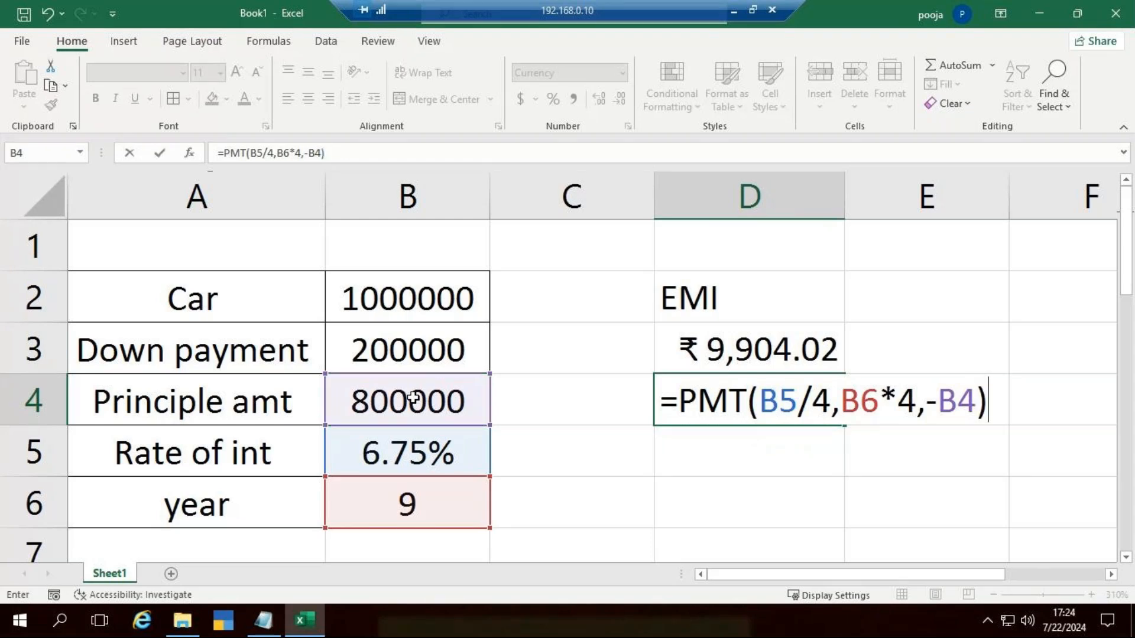
key(Return)
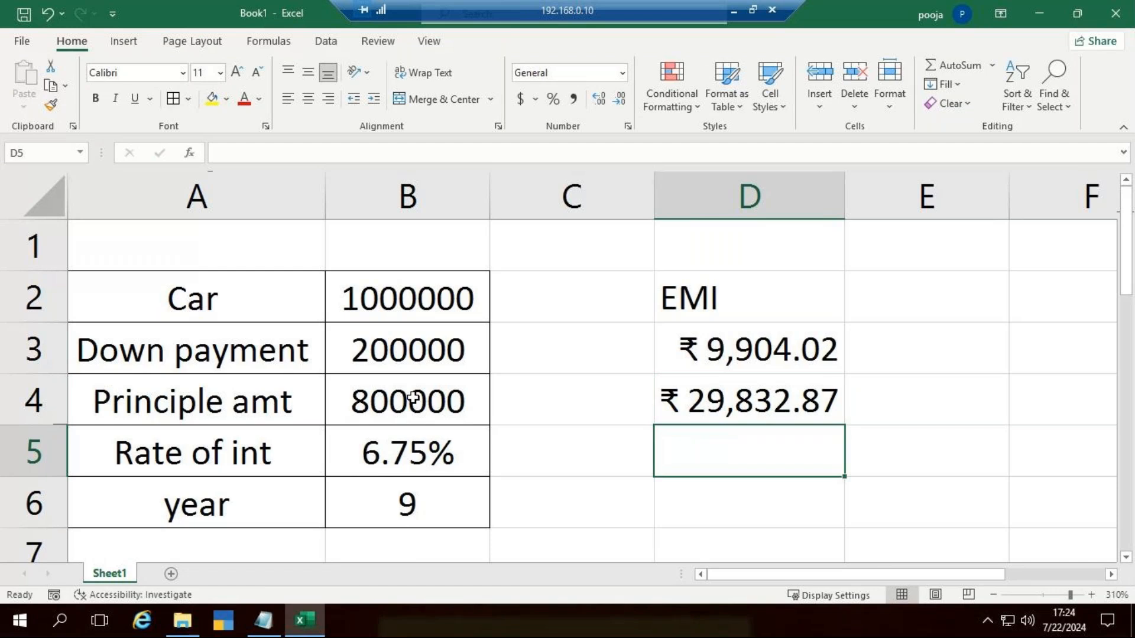
Step: AutoFit the width of column D to the quarterly instalment amount
key(Up)
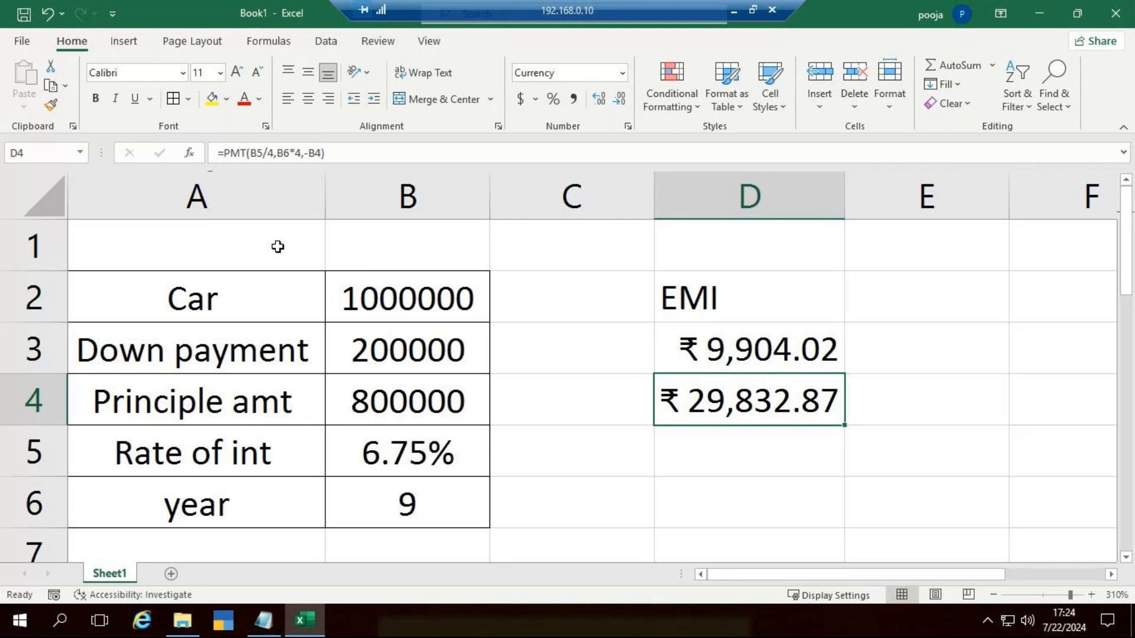
scroll(485, 296, down, 1)
scroll(485, 296, down, 1)
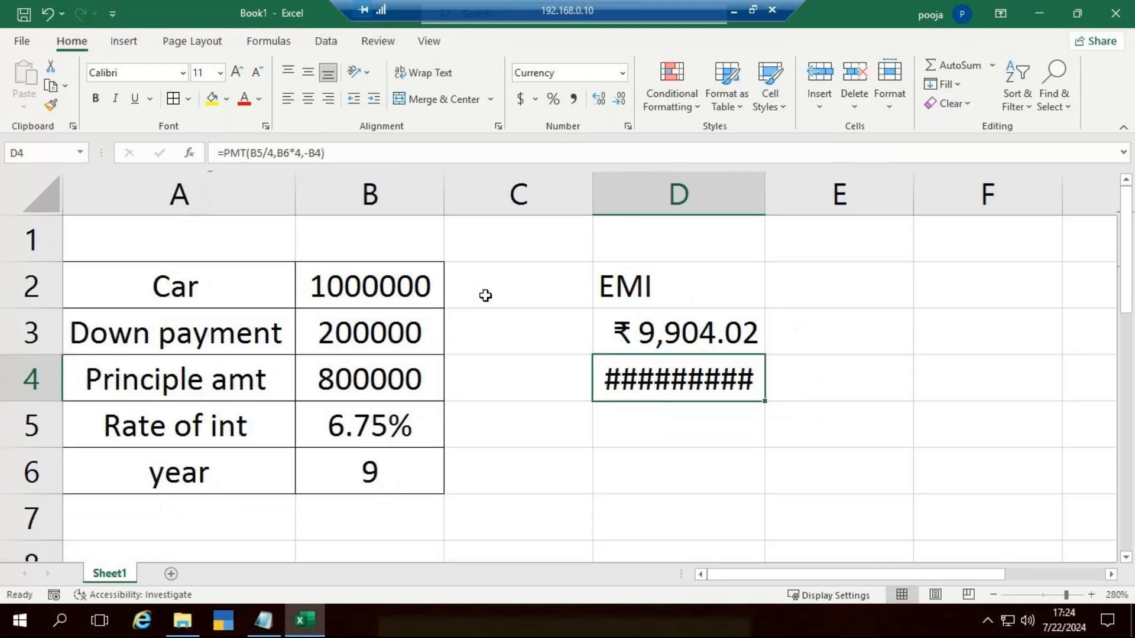
double_click(764, 207)
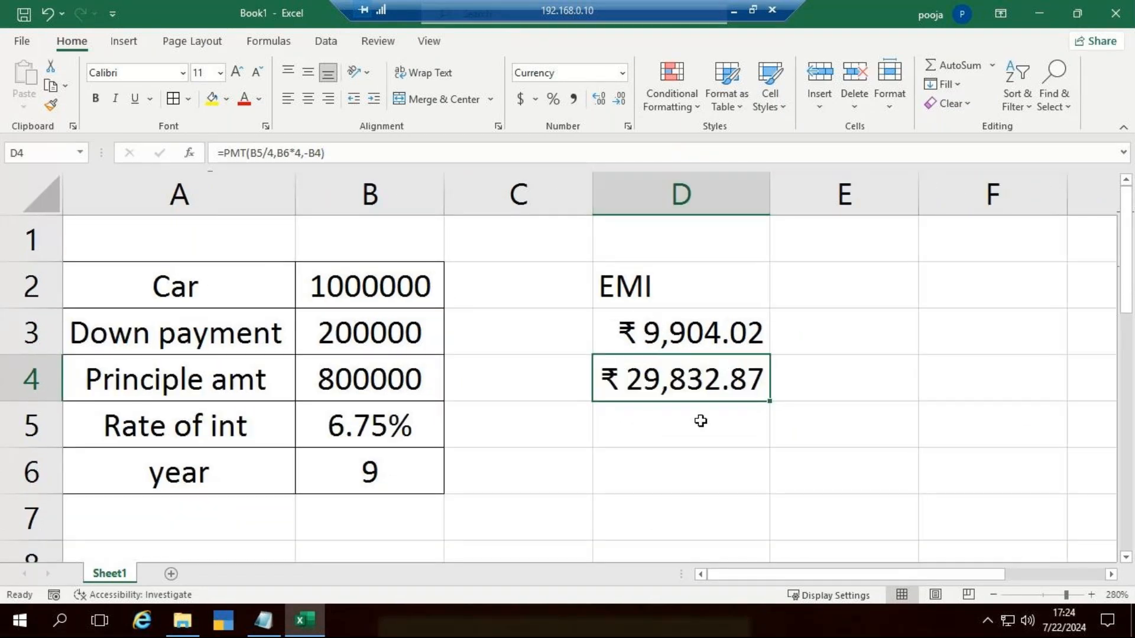
scroll(672, 412, down, 1)
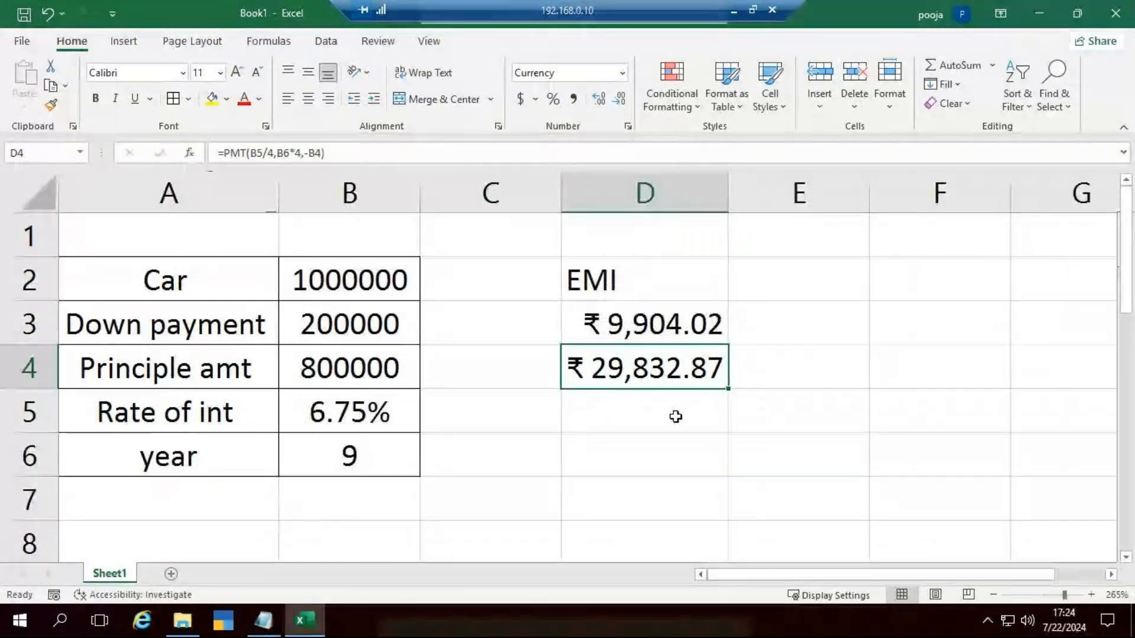
click(675, 417)
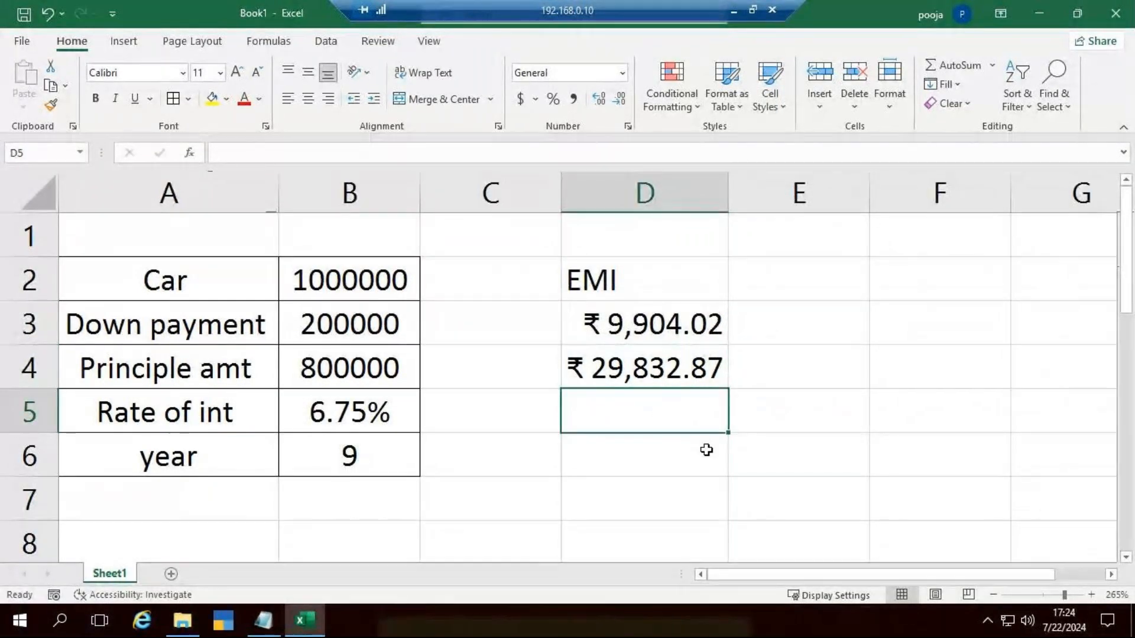
click(643, 476)
click(606, 335)
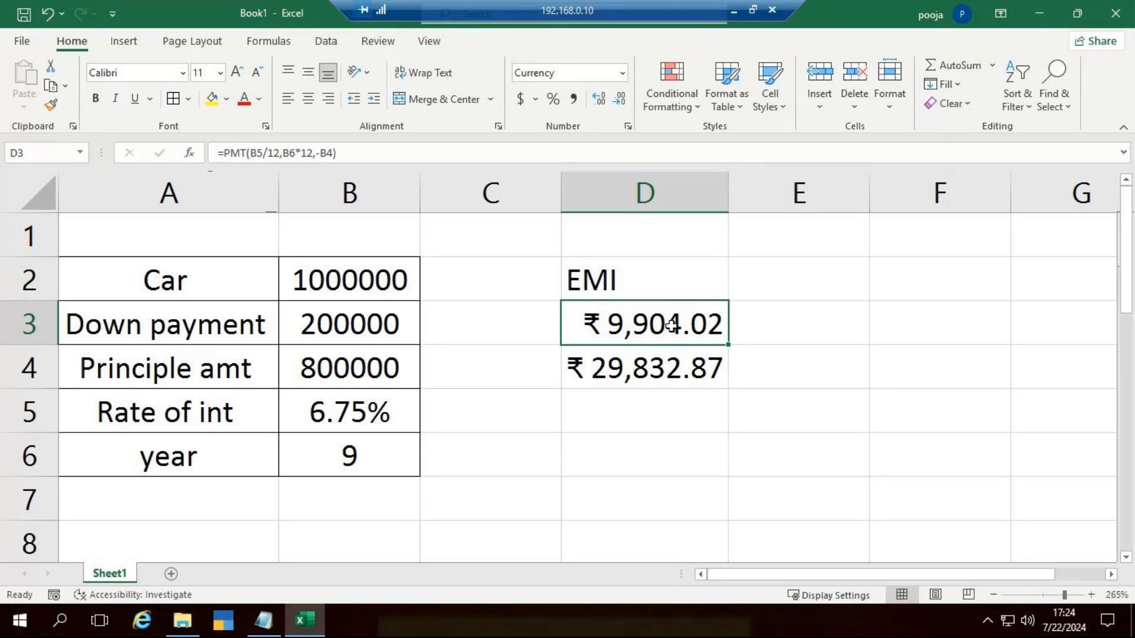
click(637, 455)
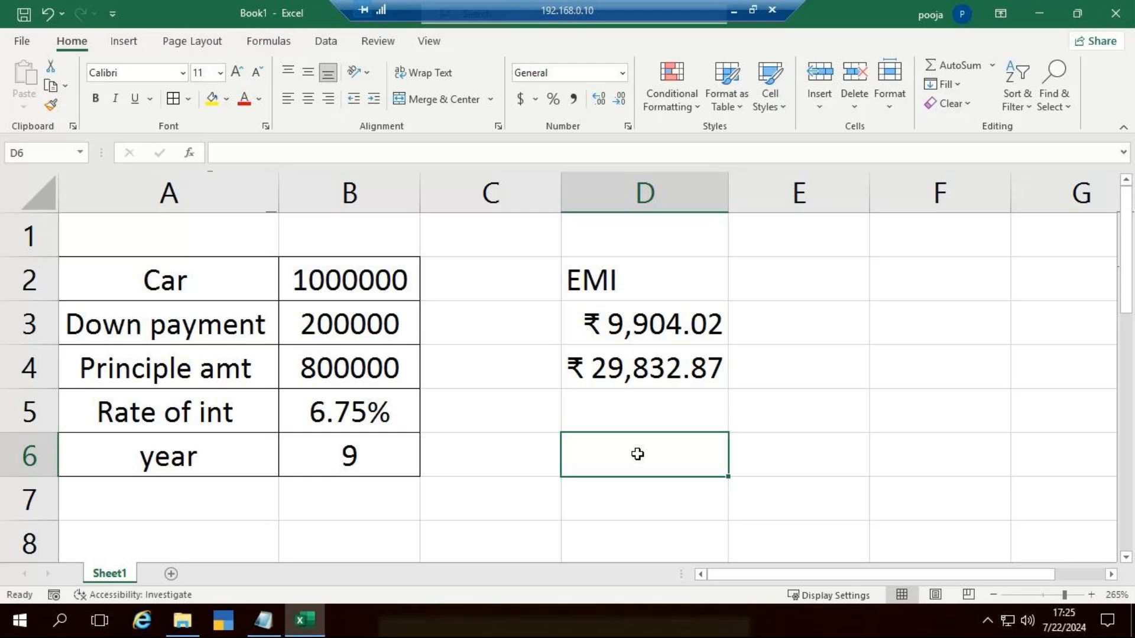
click(725, 324)
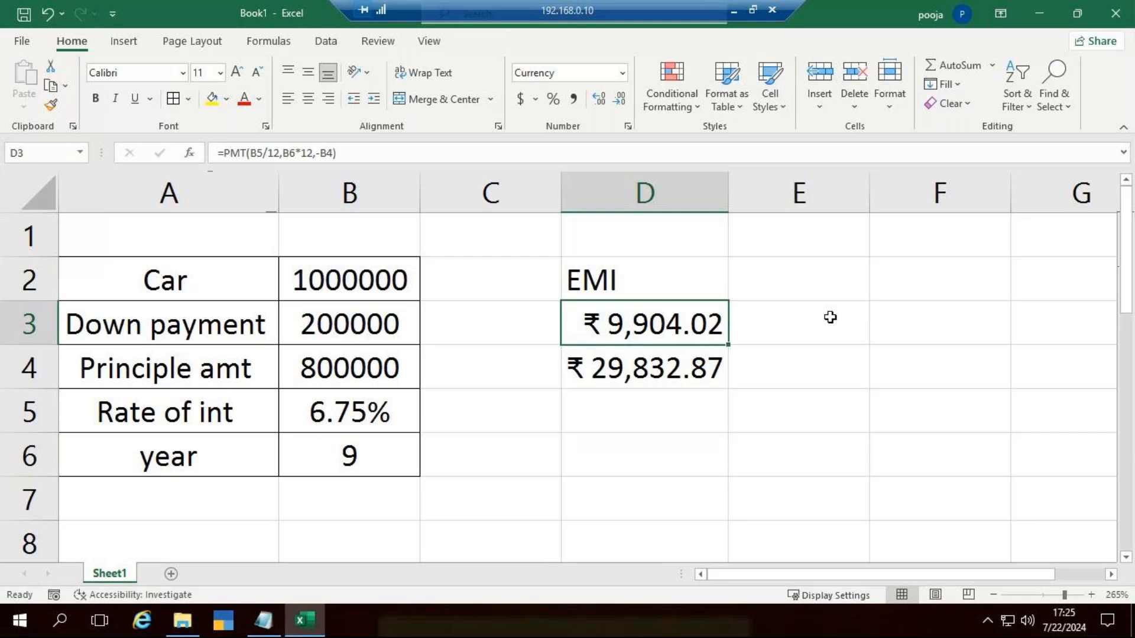
Step: Enter the note "(principle amt +int amt )" in E3 beside the monthly EMI
click(815, 317)
text((p)
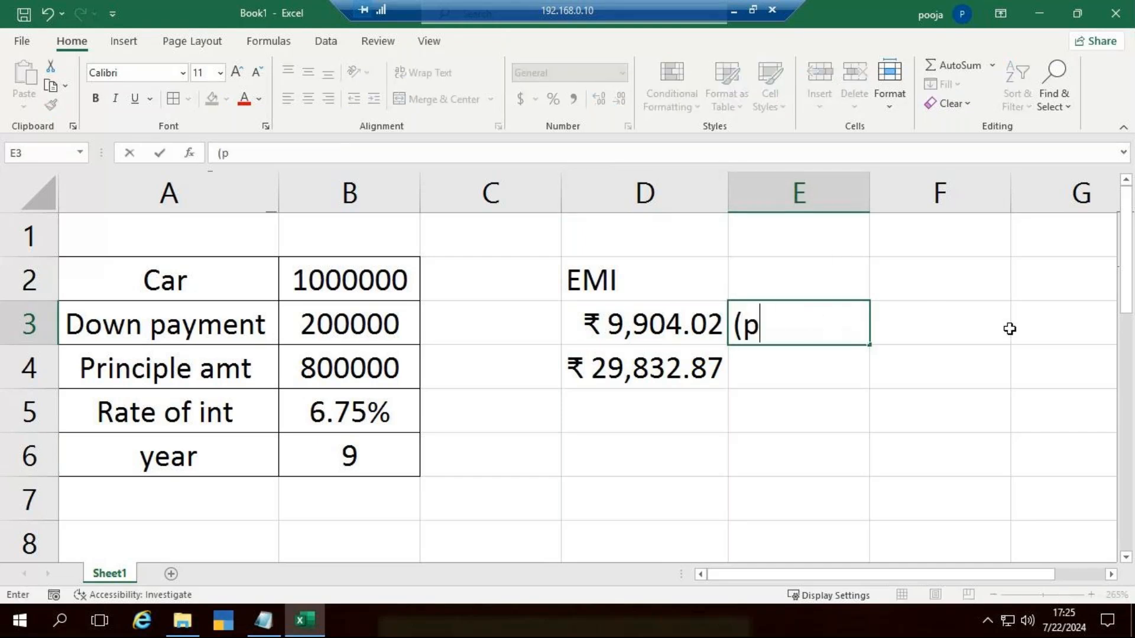
text(rinciple)
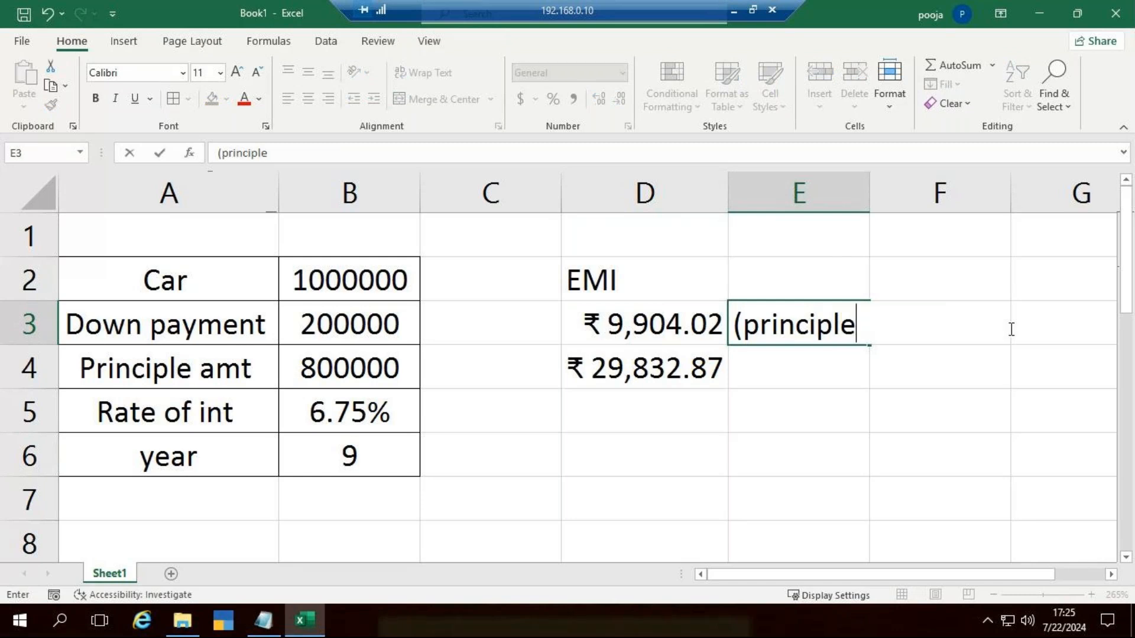
text( amt +int amt)
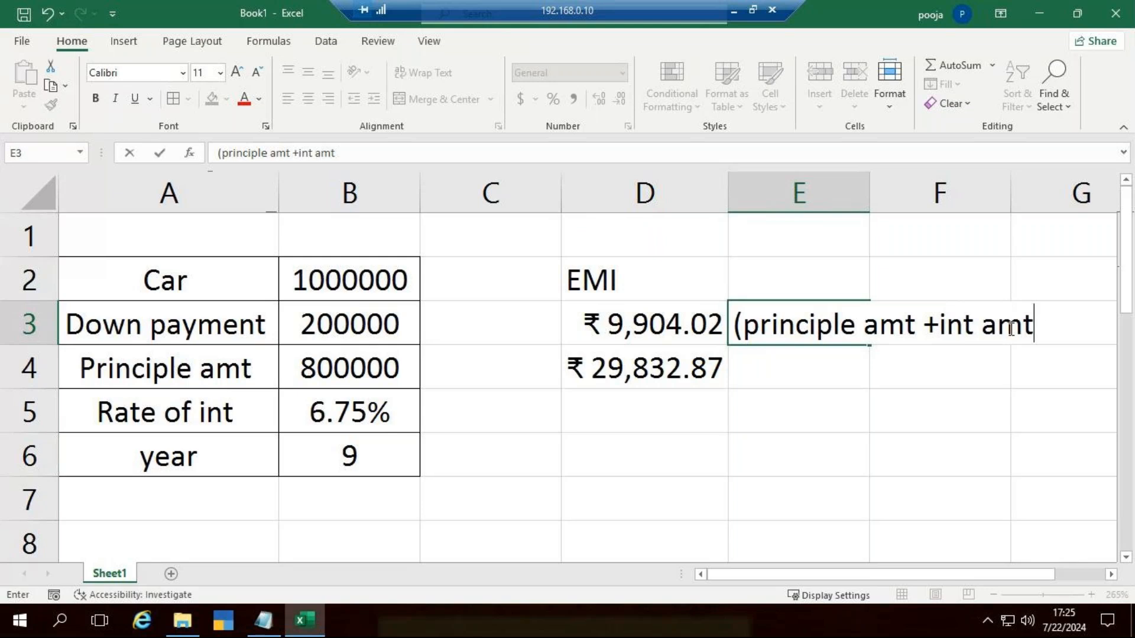
text( ))
click(1042, 428)
click(707, 332)
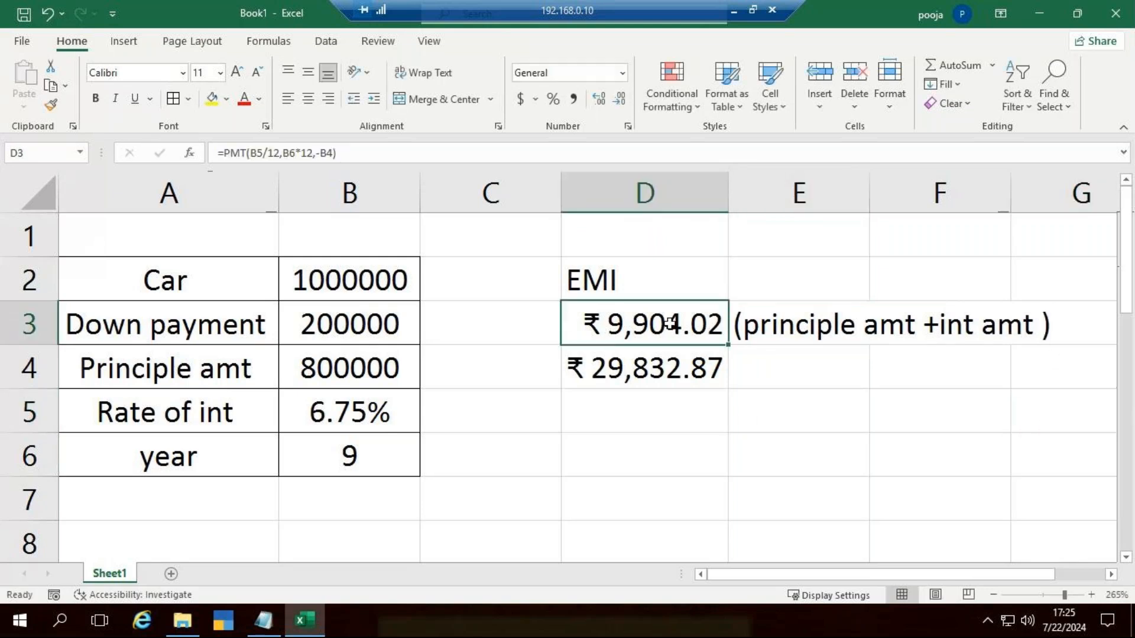
click(828, 322)
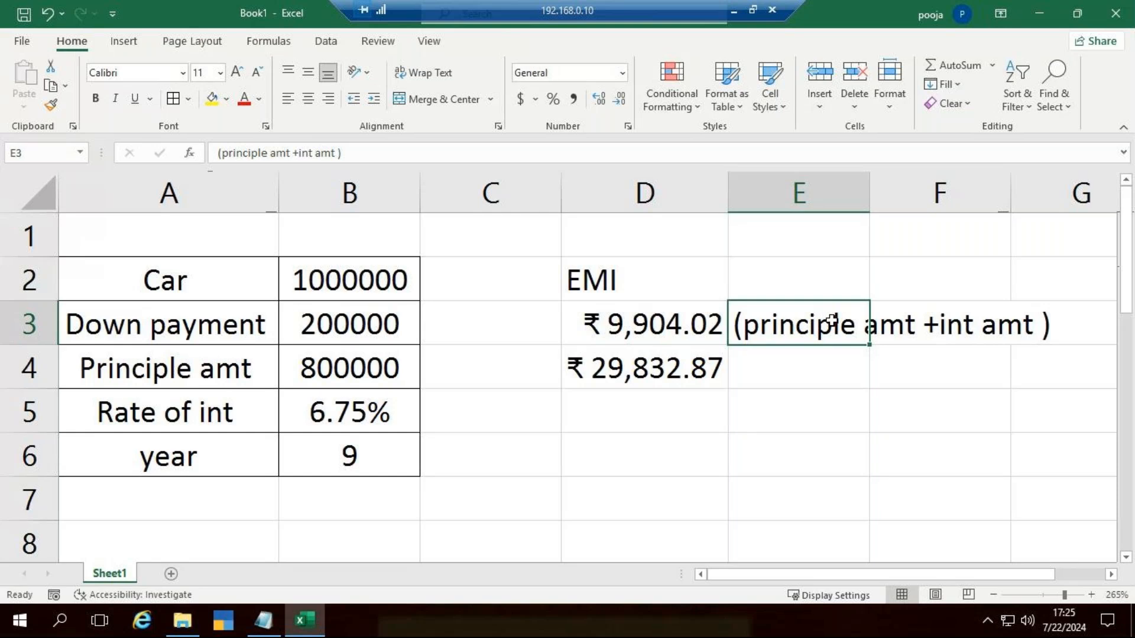
click(942, 318)
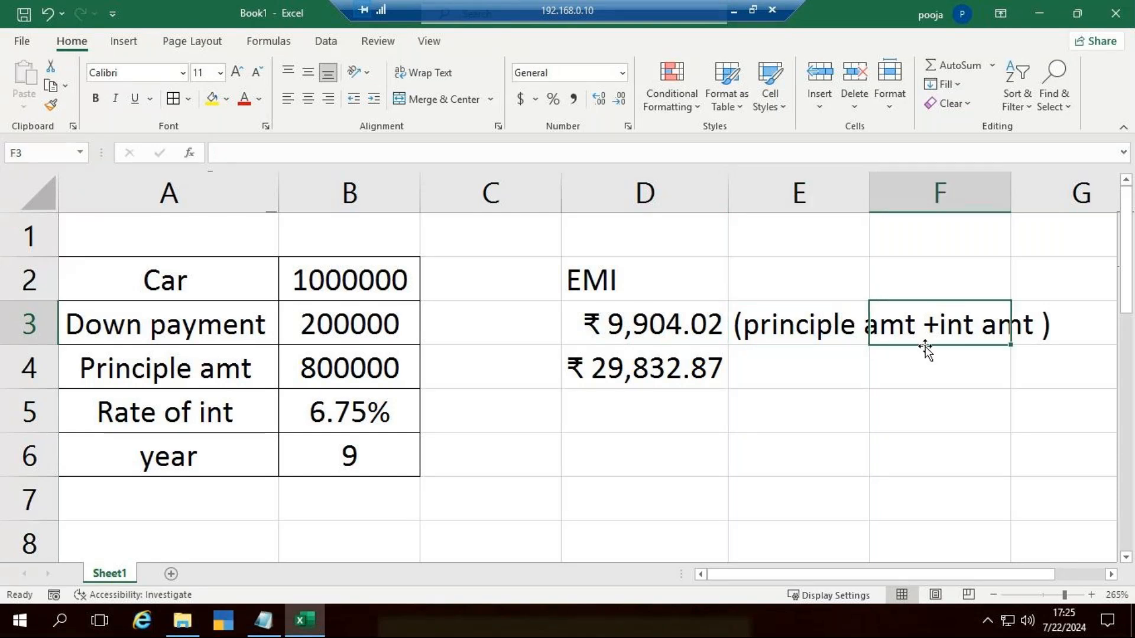
Step: Select D6, switch to Notepad and add the function name IPMT a few lines below the monthly instalment question
click(709, 453)
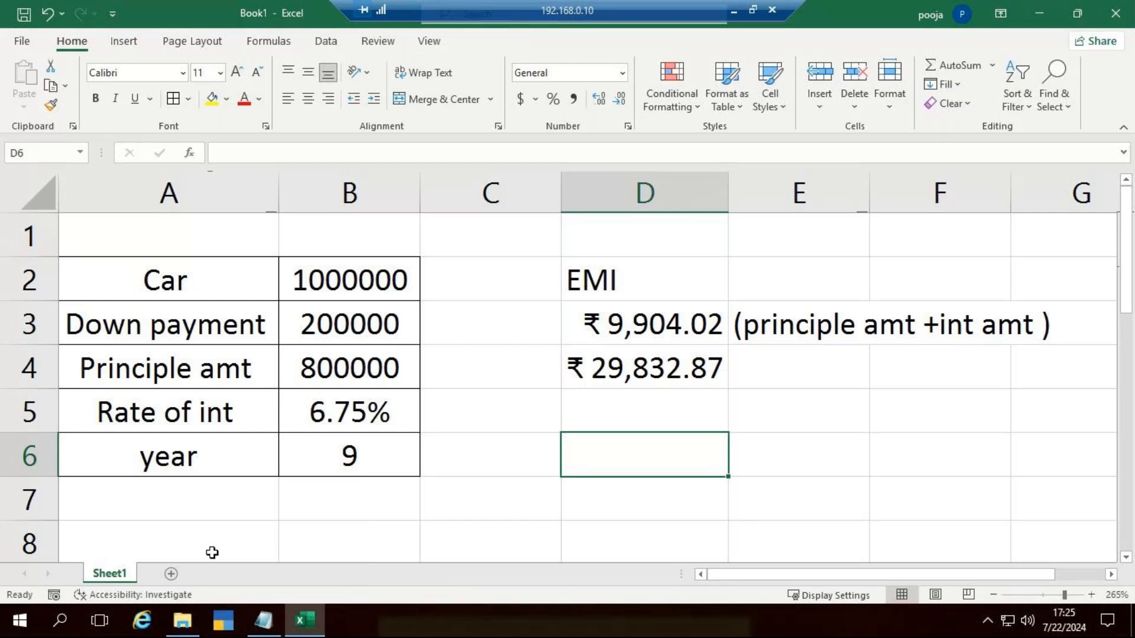
click(263, 620)
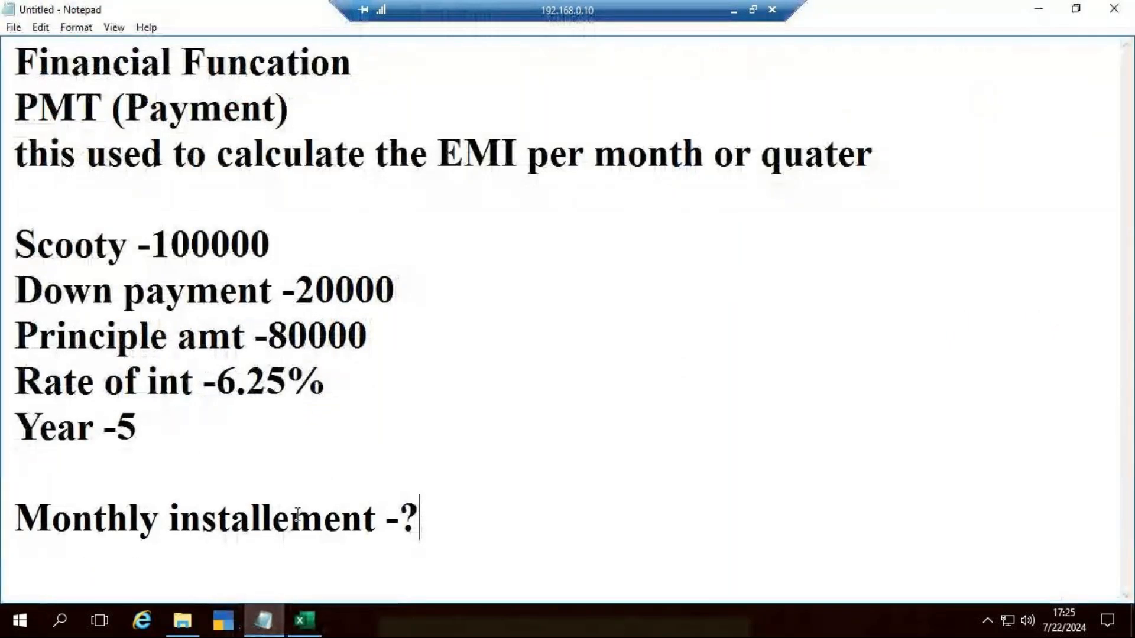
key(Return)
key(Return)
key(Return)
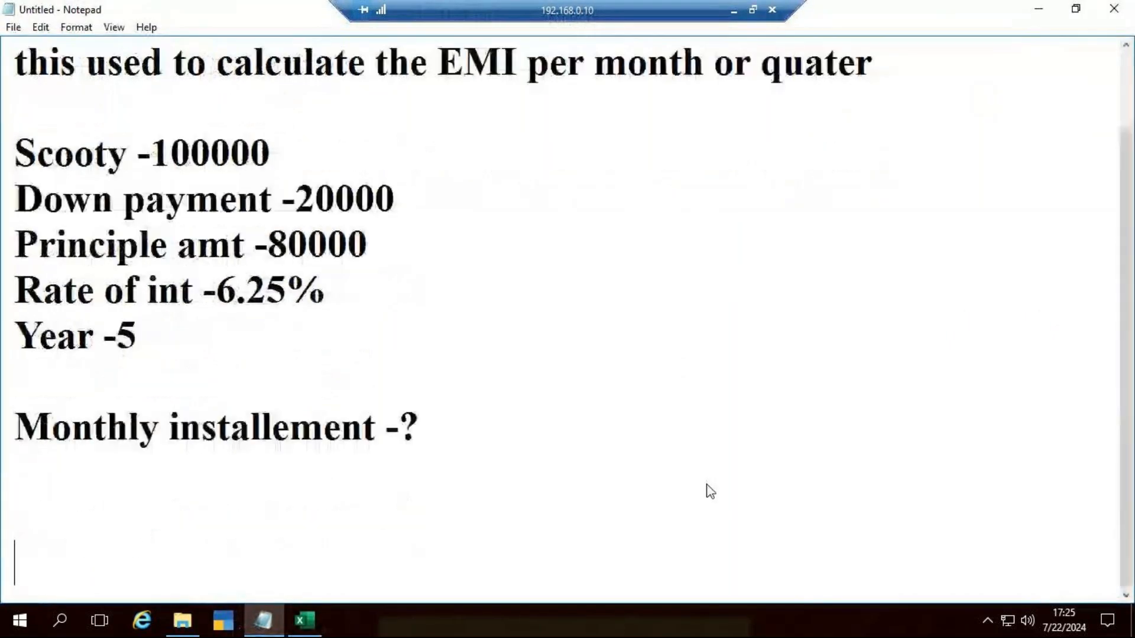
text(IMPMT)
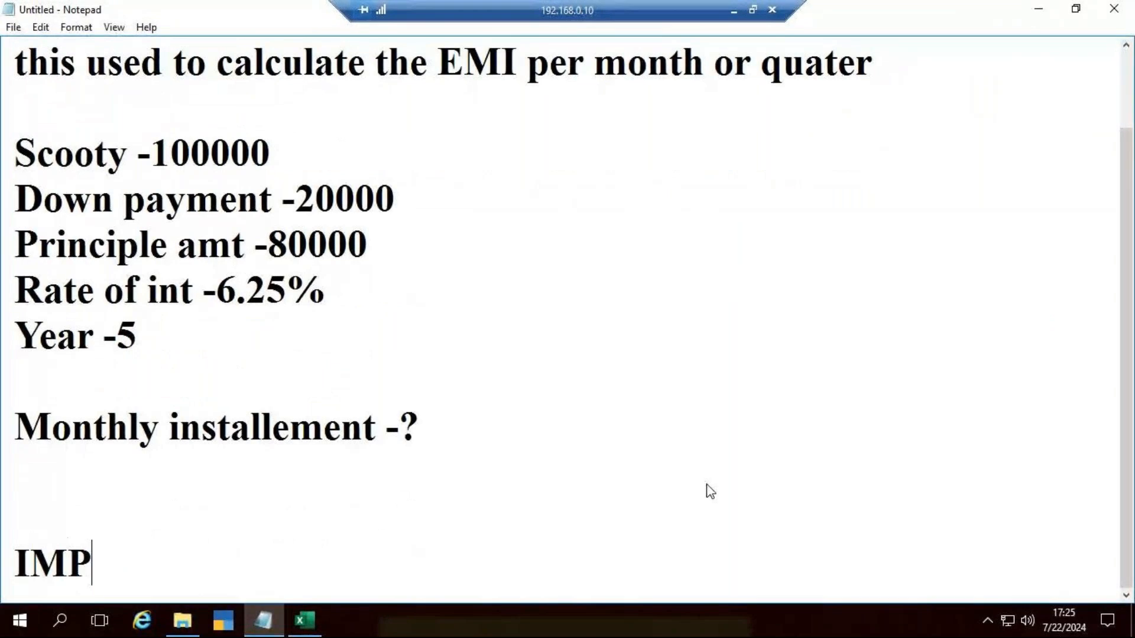
key(BackSpace)
key(BackSpace)
key(BackSpace)
key(BackSpace)
text(PMT)
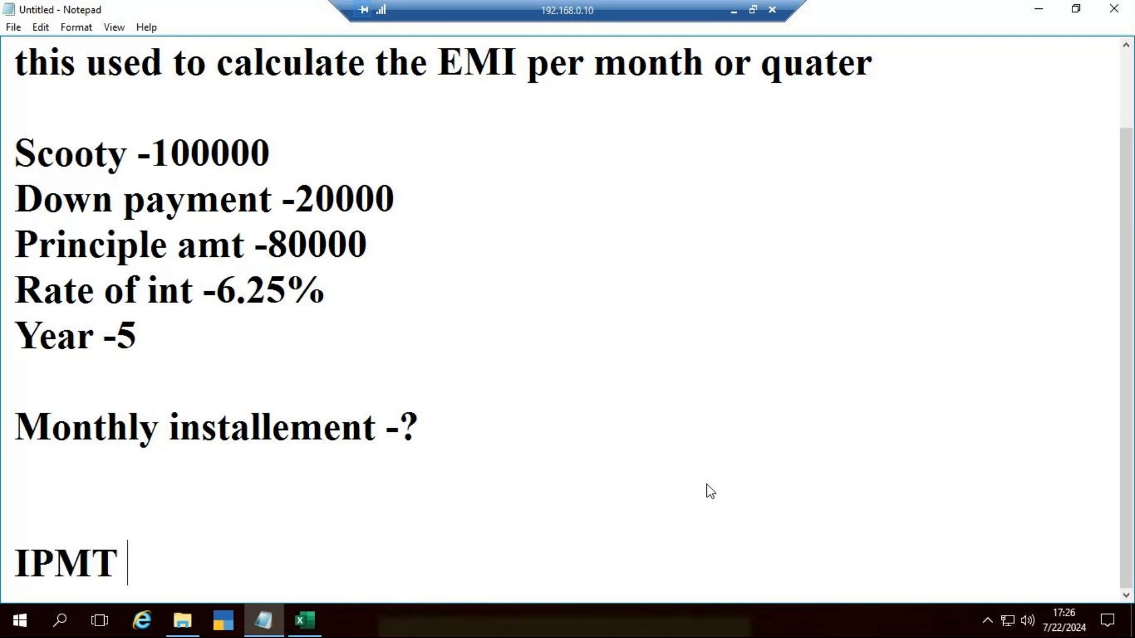
Step: Add the function name PPMT on a new line below IPMT
key(Return)
text(P)
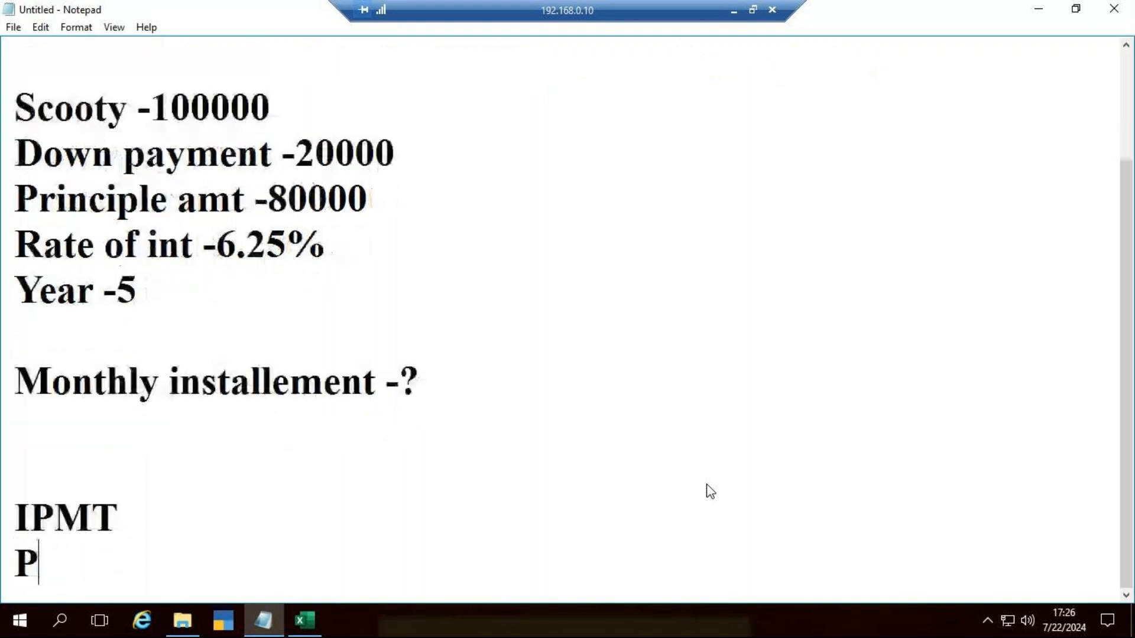
text(P)
text(MT)
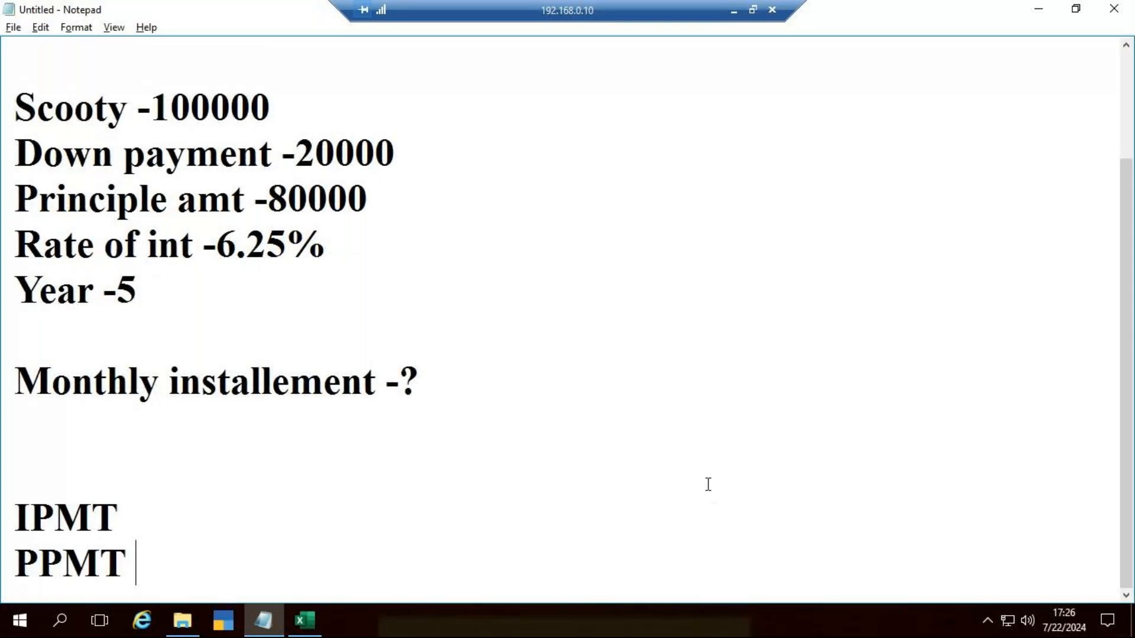
Step: Switch back to Excel and start an IPMT formula in D6 with B5/12 as its rate argument
key(alt+Tab)
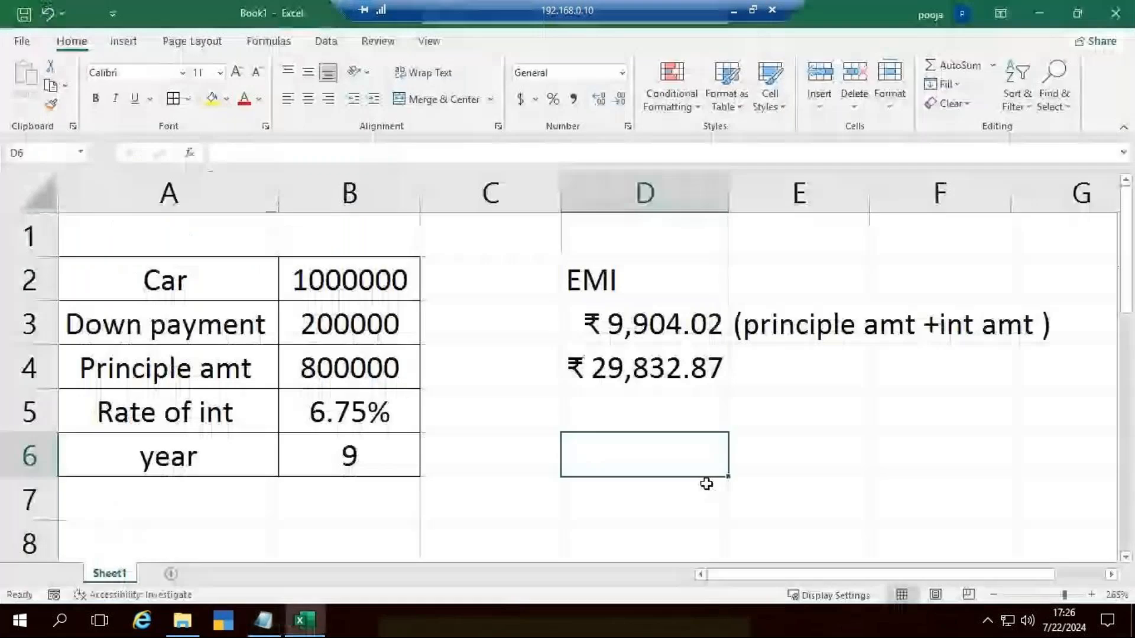
text(=)
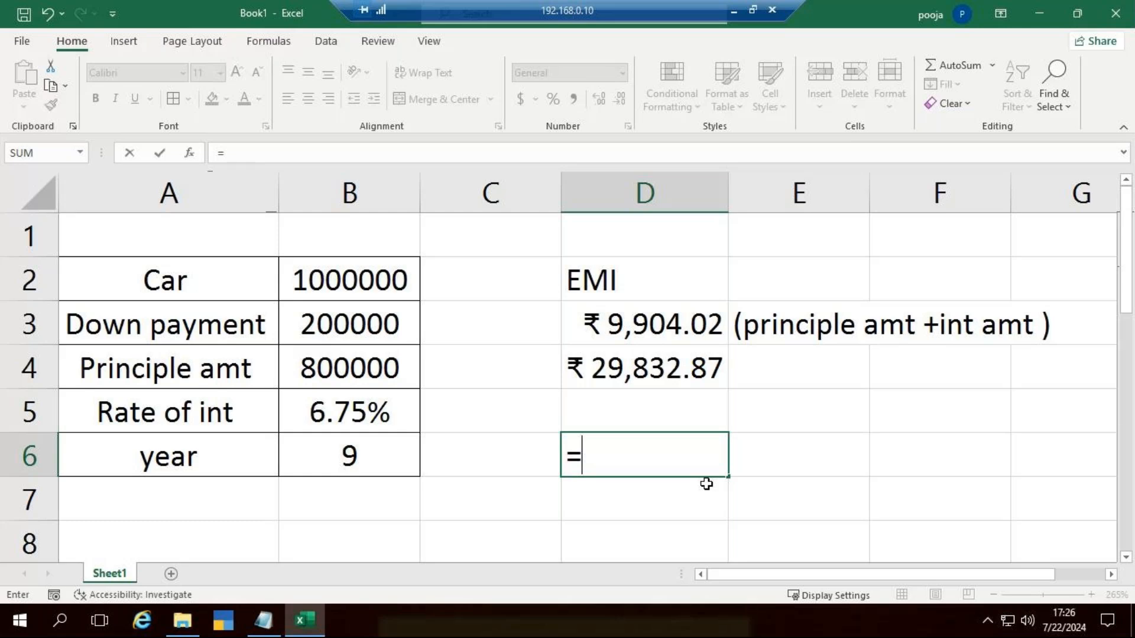
text(ip)
key(Tab)
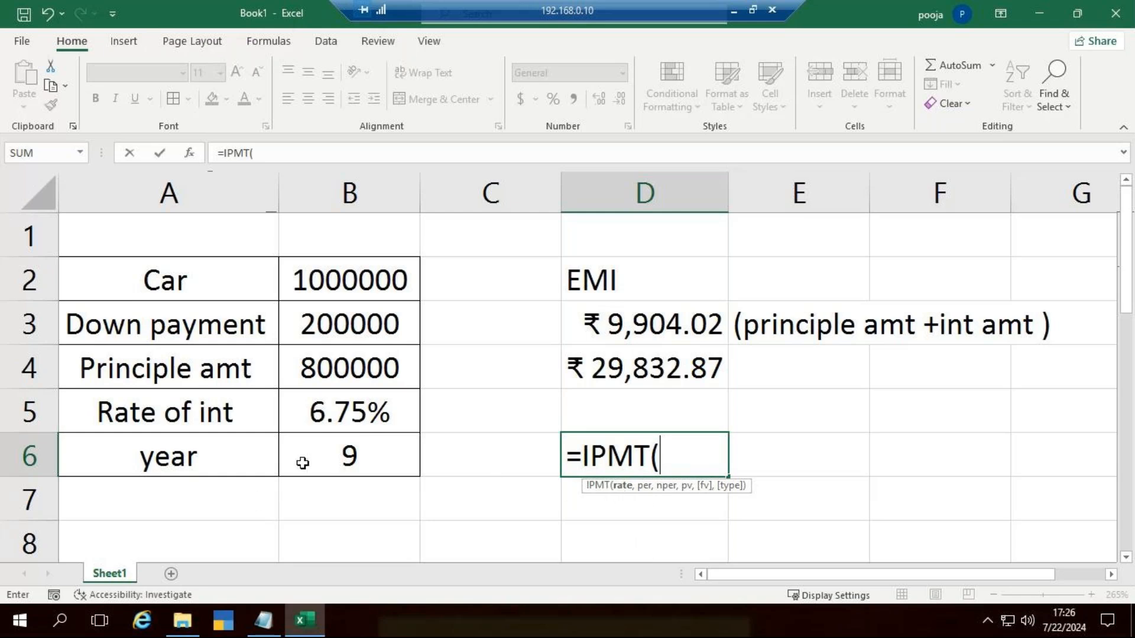
click(370, 405)
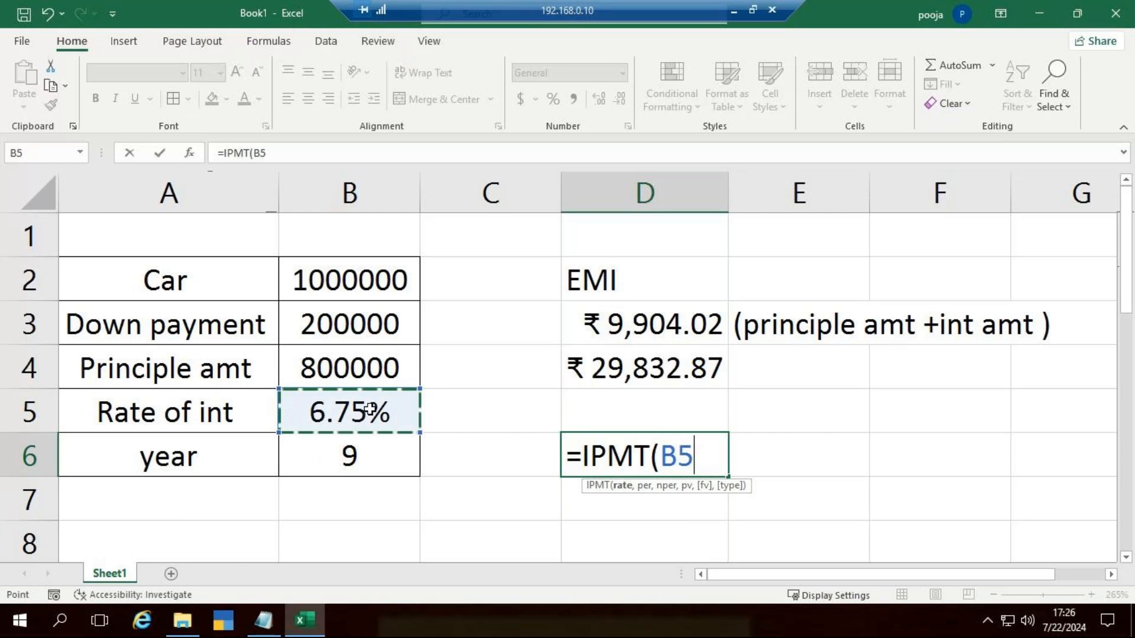
text(/)
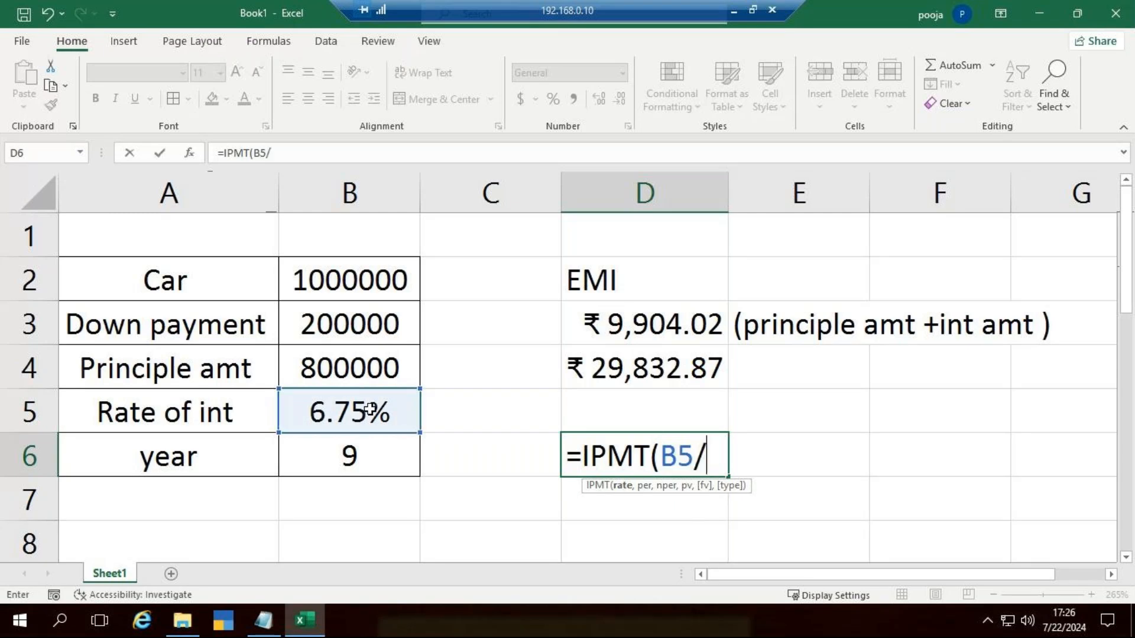
text(12,)
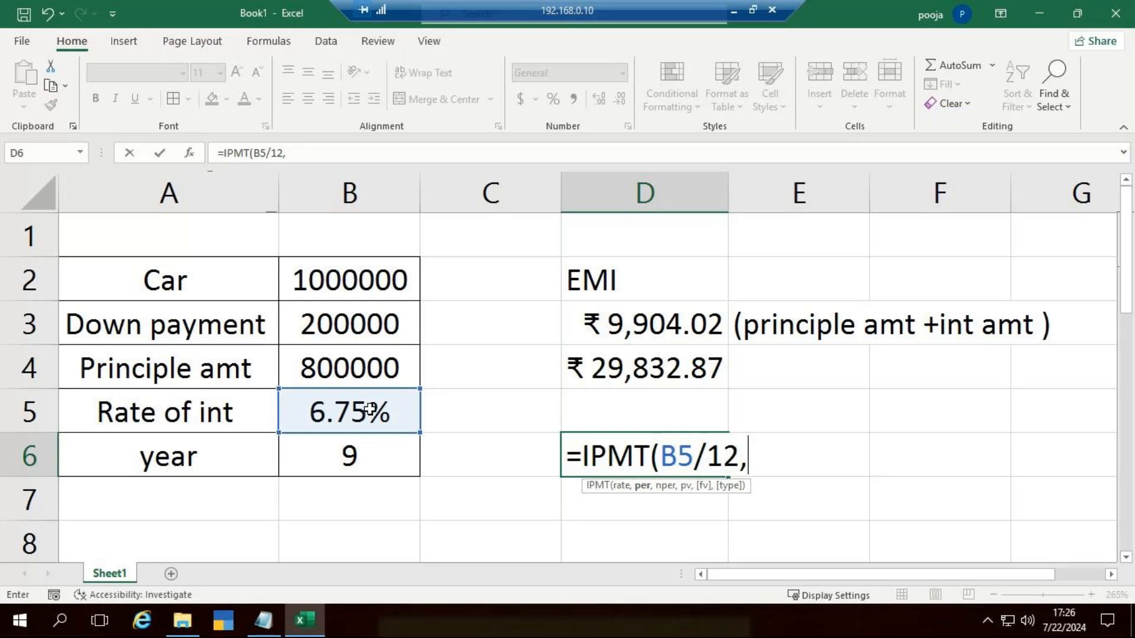
Step: Add period 1, B6*12 periods and the negated principal to complete D6's formula as =IPMT(B5/12,1,B6*12,-B4)
text(1,)
click(385, 451)
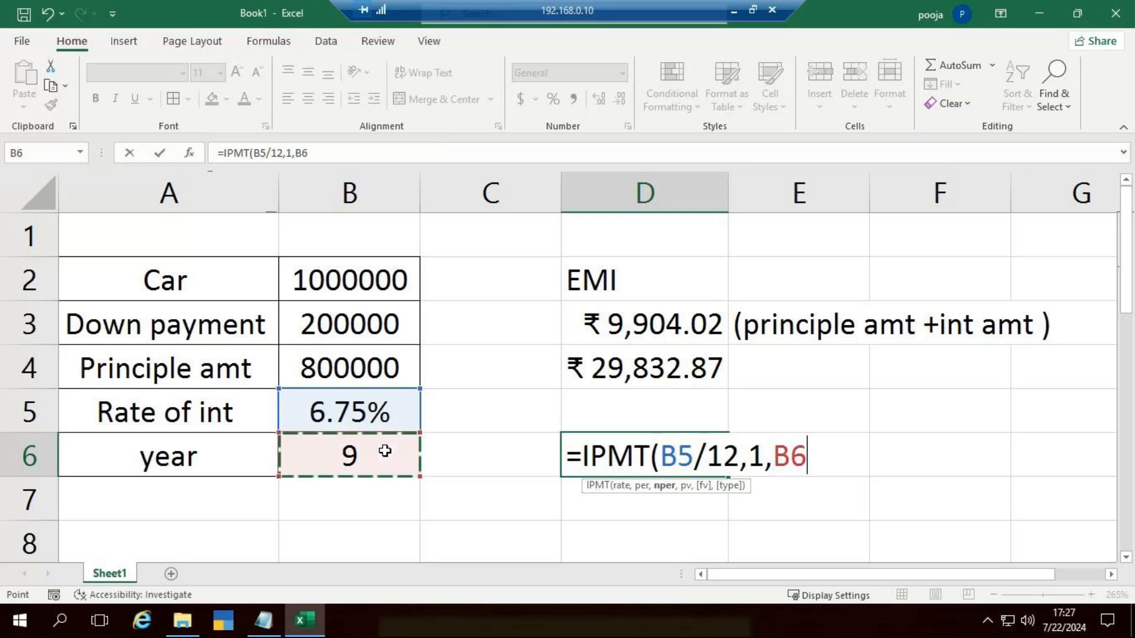
text(*)
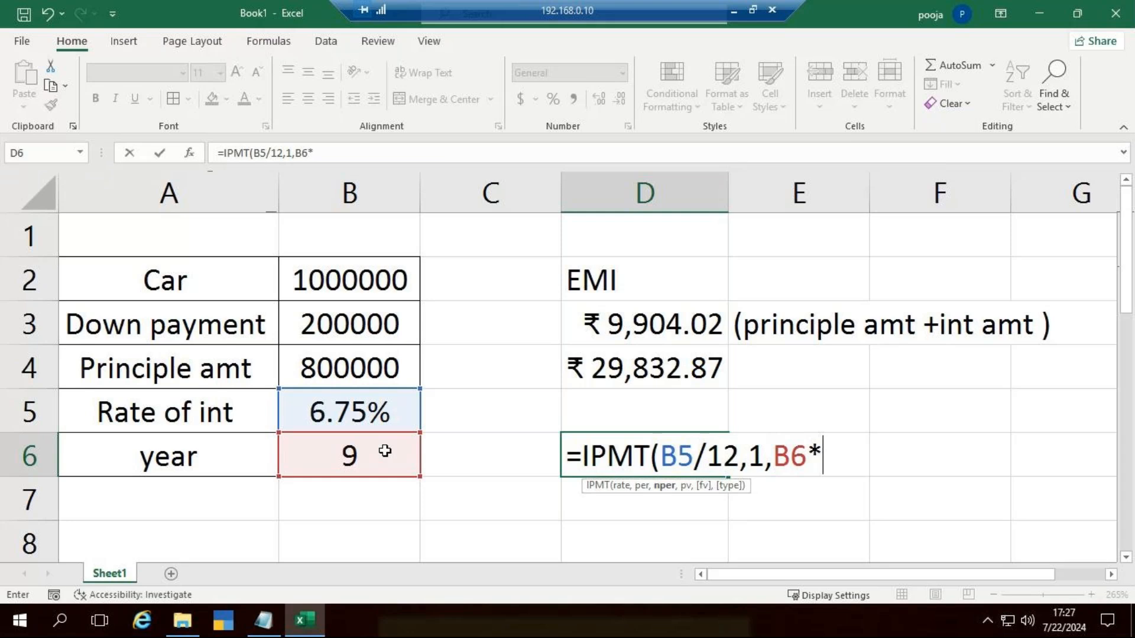
text(12,)
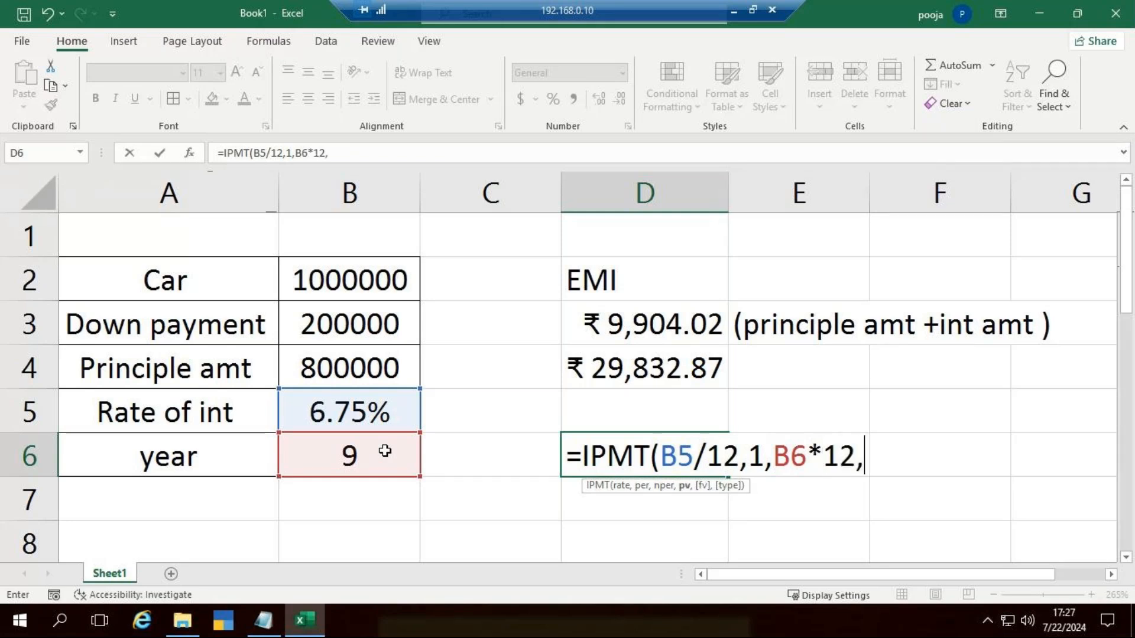
text(-)
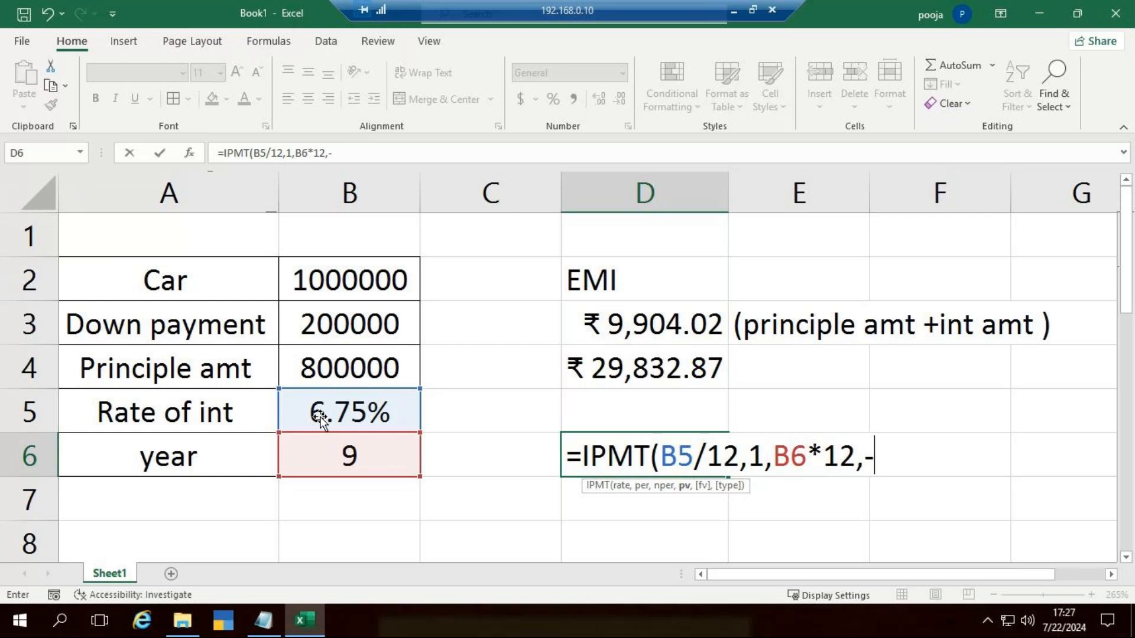
click(333, 366)
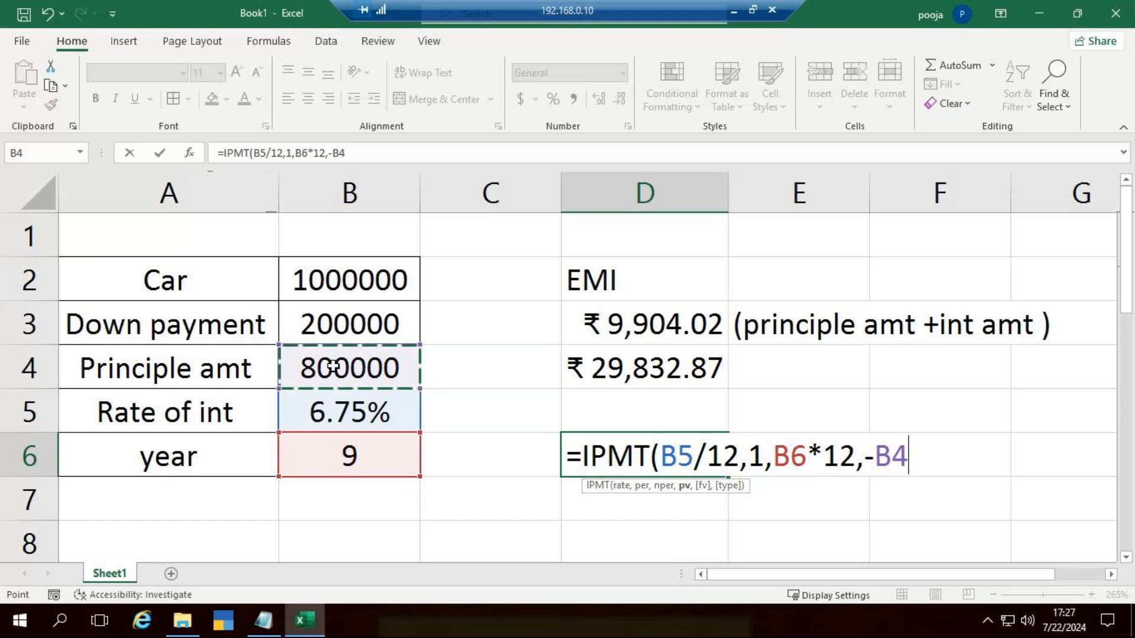
text())
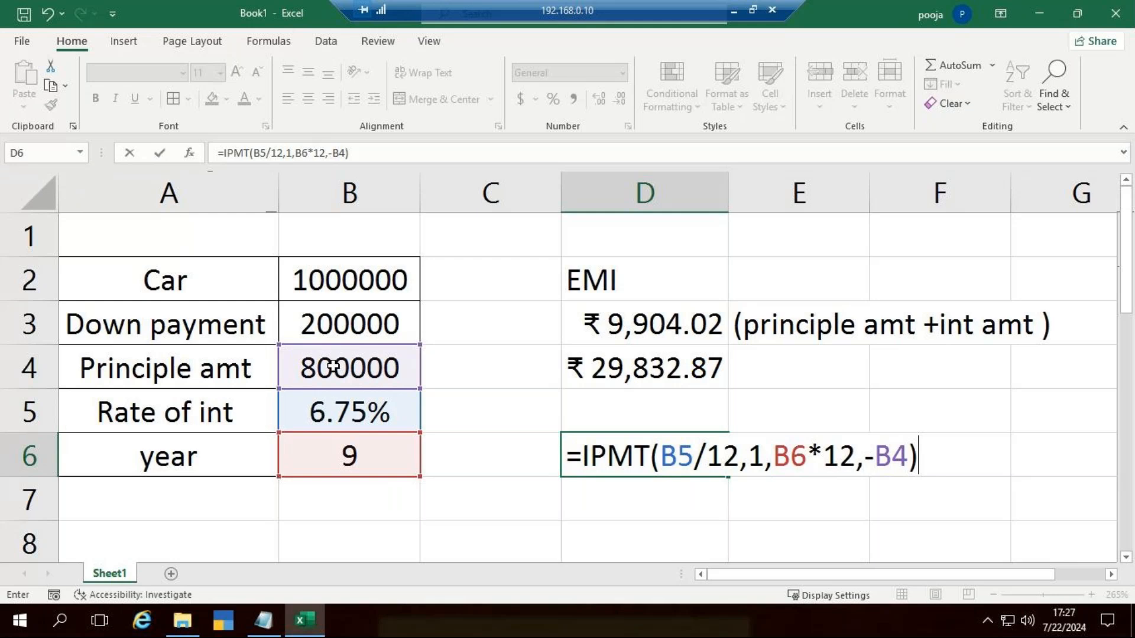
key(Return)
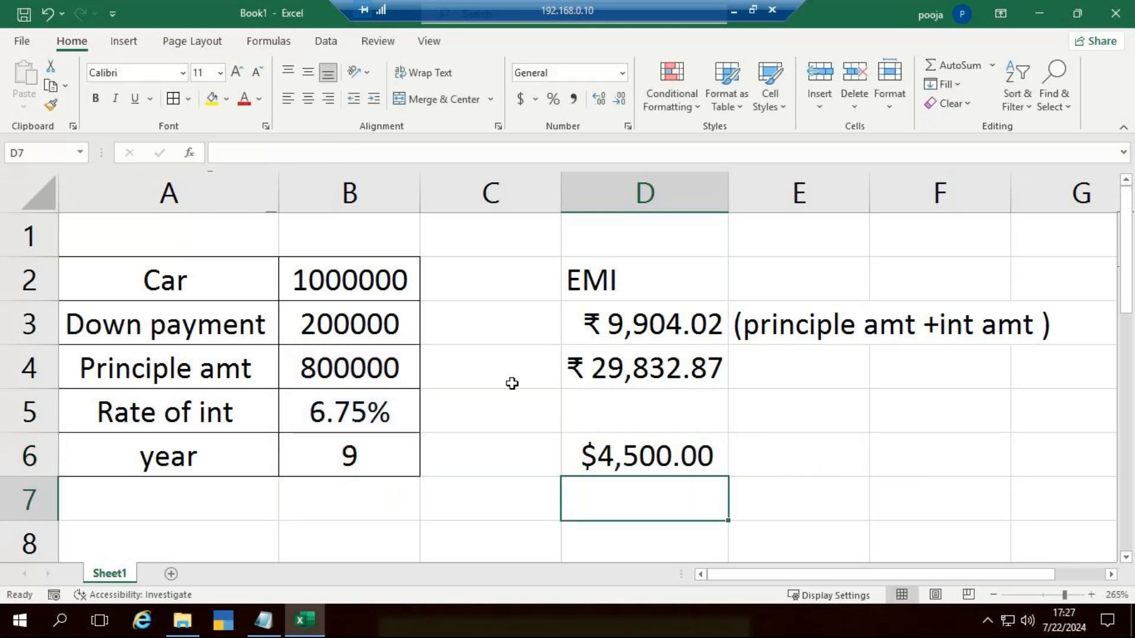
click(702, 458)
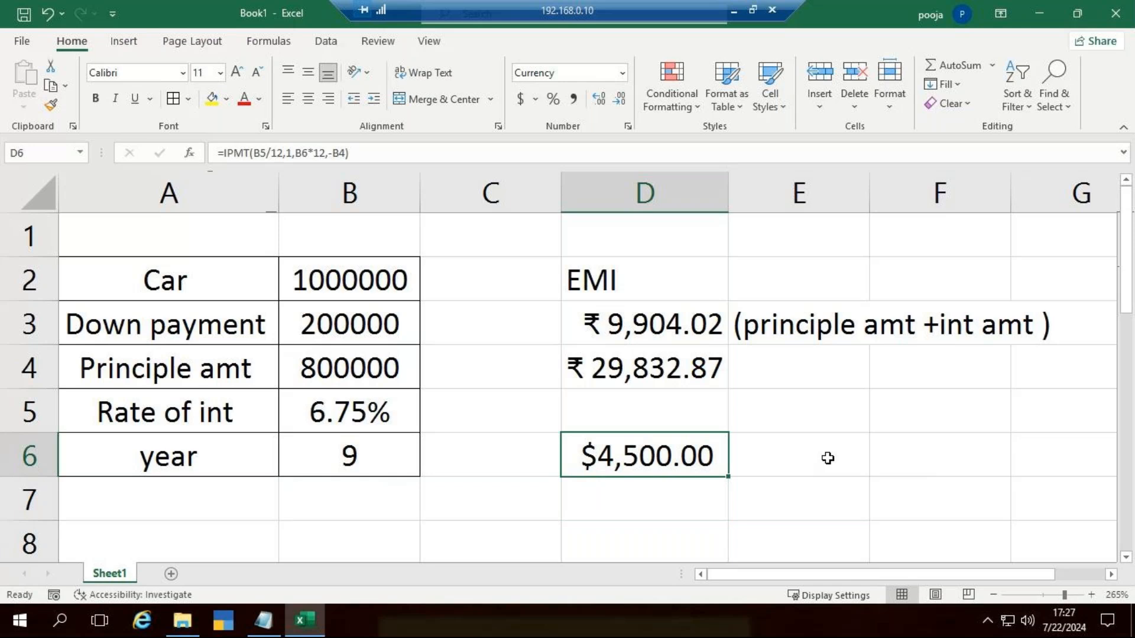
Step: Label the interest columns with "1st" in D5 and "2nd" in E5
click(656, 418)
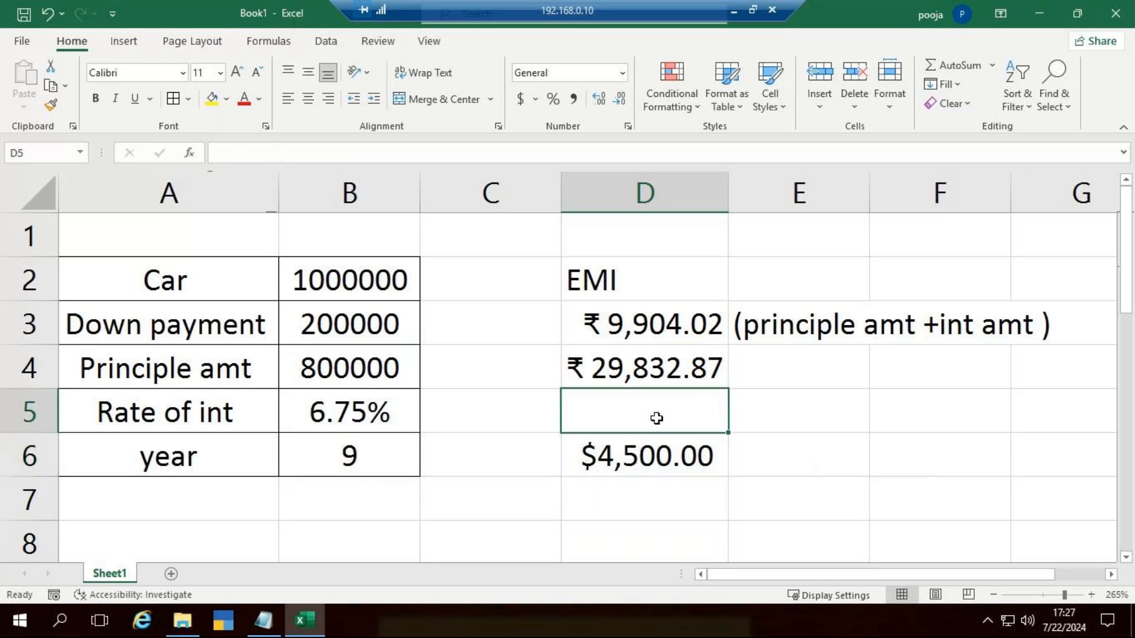
text(1st)
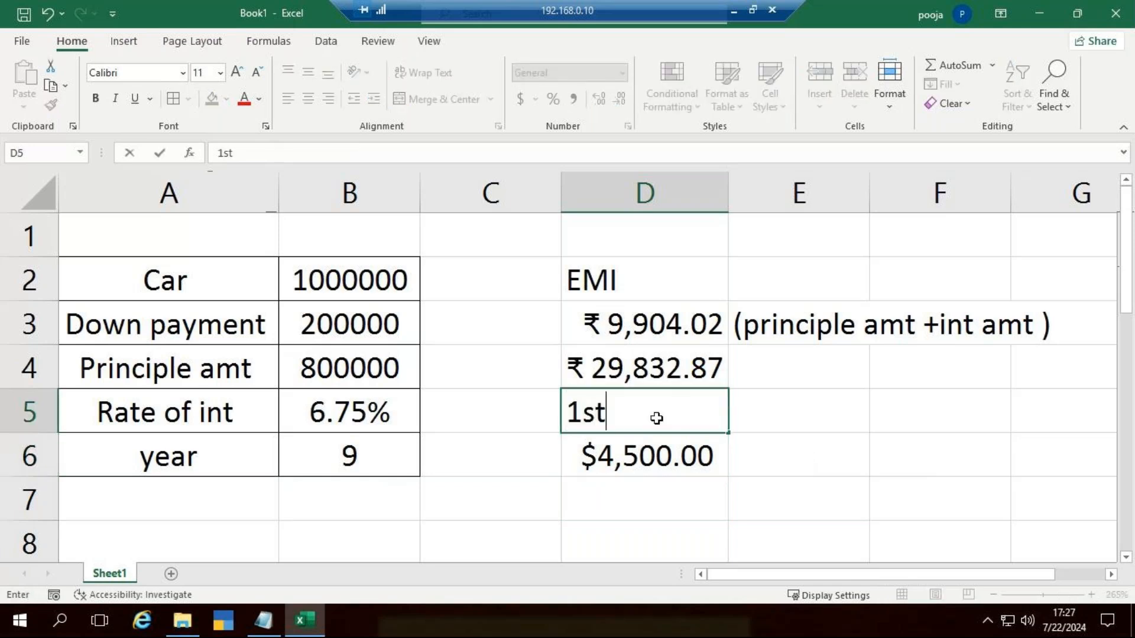
key(Tab)
key(Tab)
key(Left)
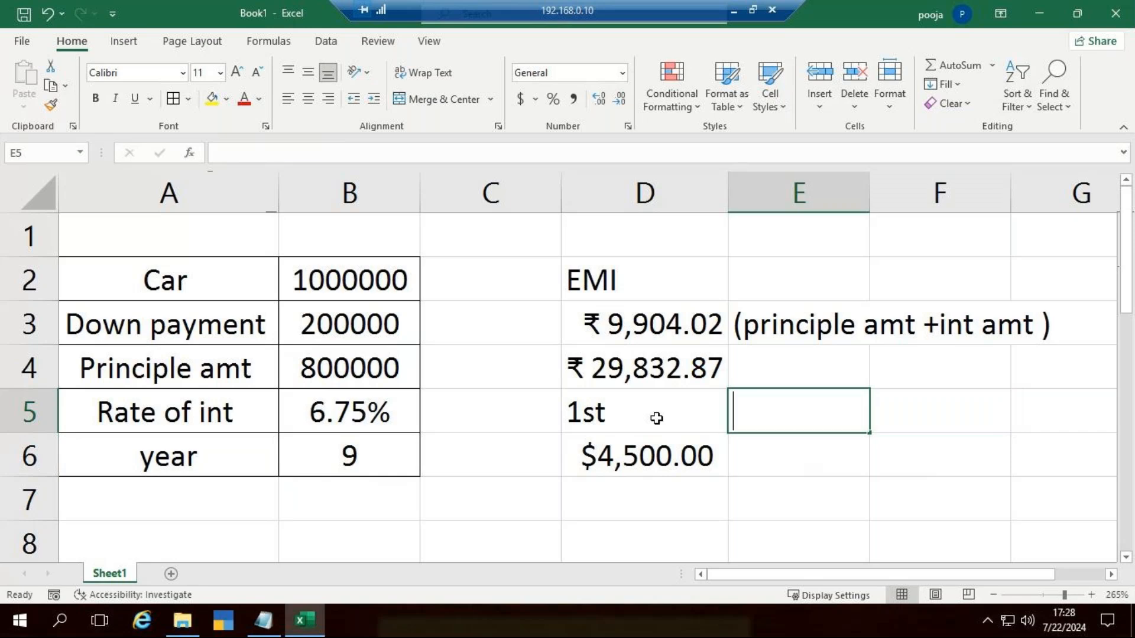
text(2nd)
key(ctrl+Return)
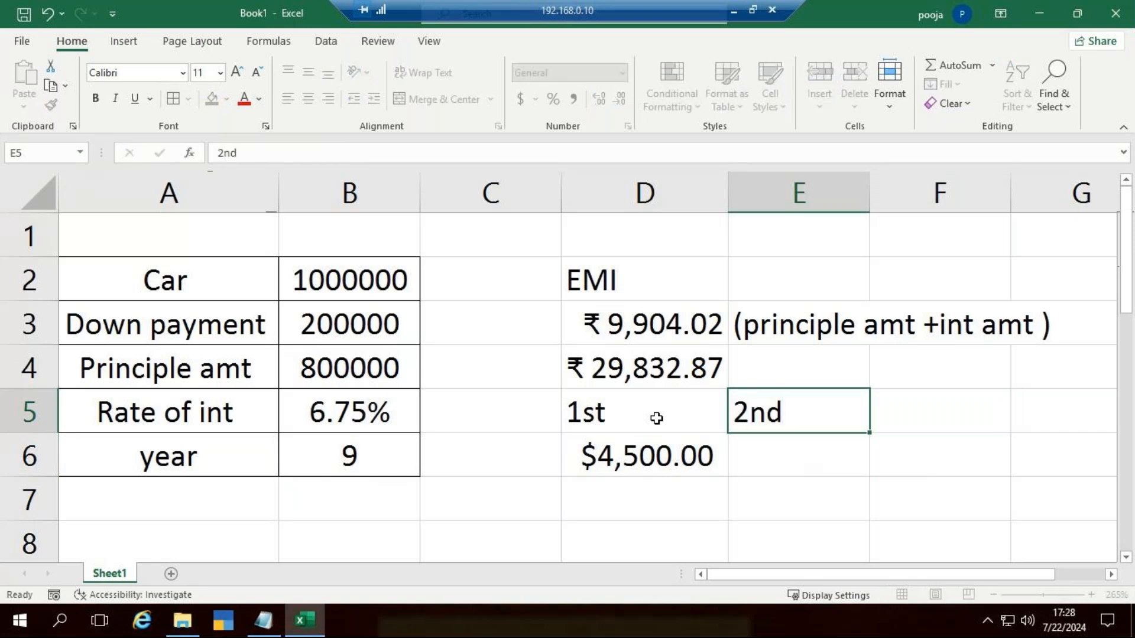
Step: Start an IPMT formula in E6 with B5/12 as its rate argument
key(Down)
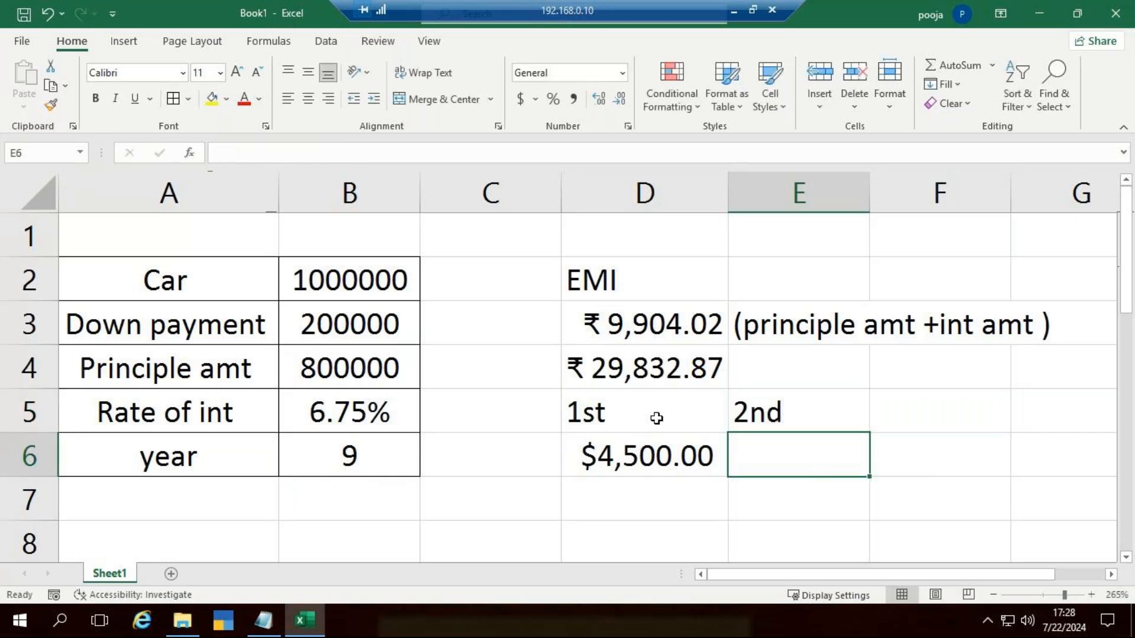
text(=i)
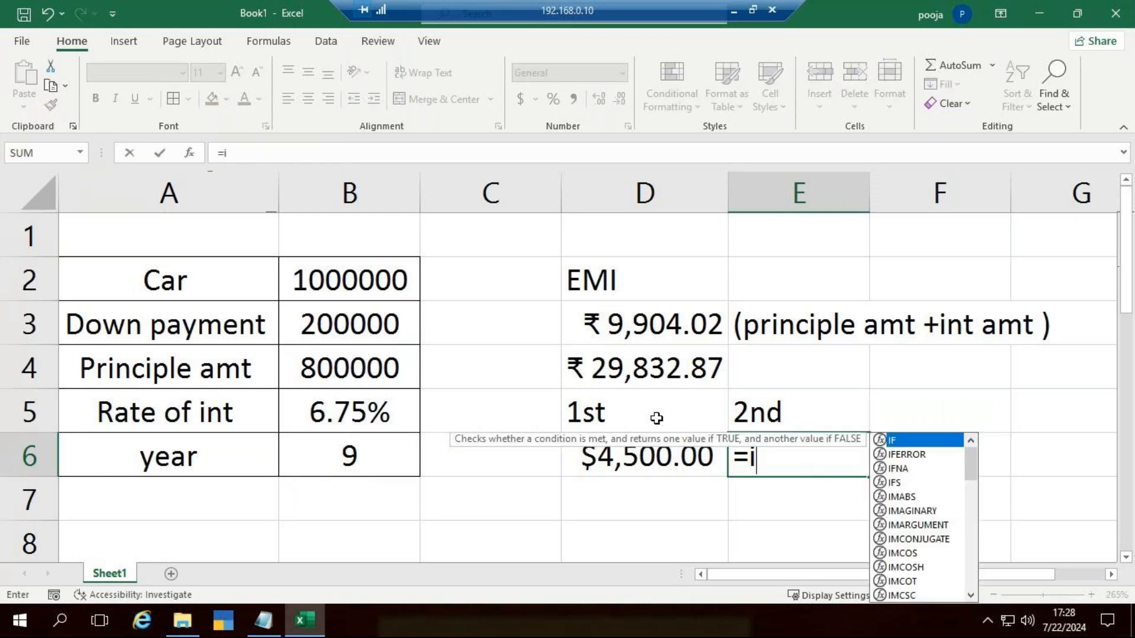
text(m)
key(BackSpace)
text(p)
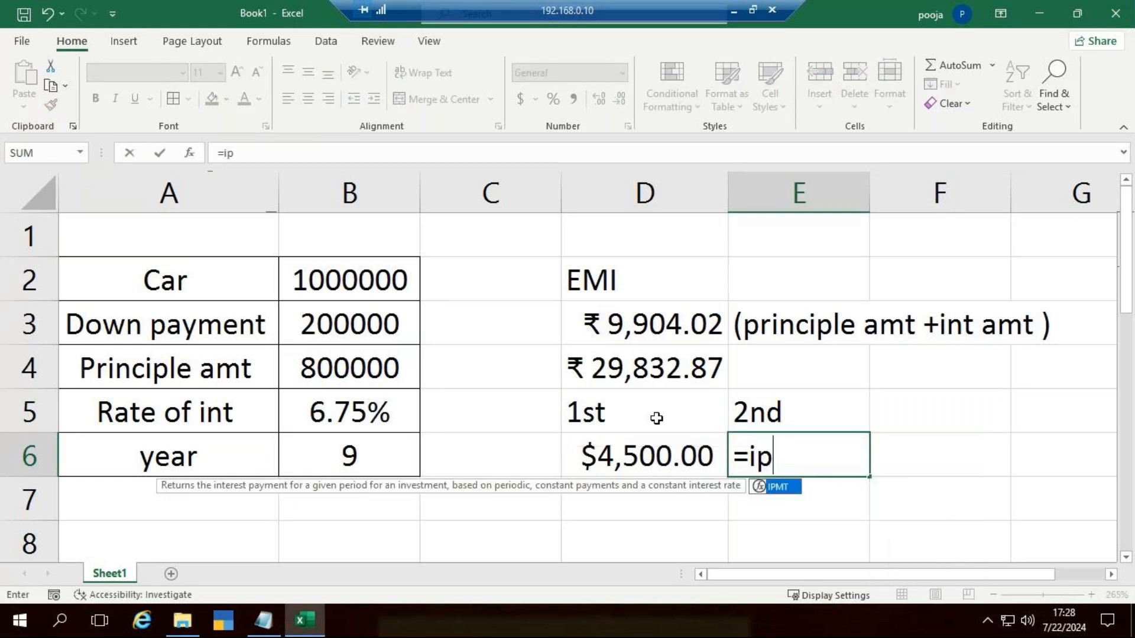
key(Tab)
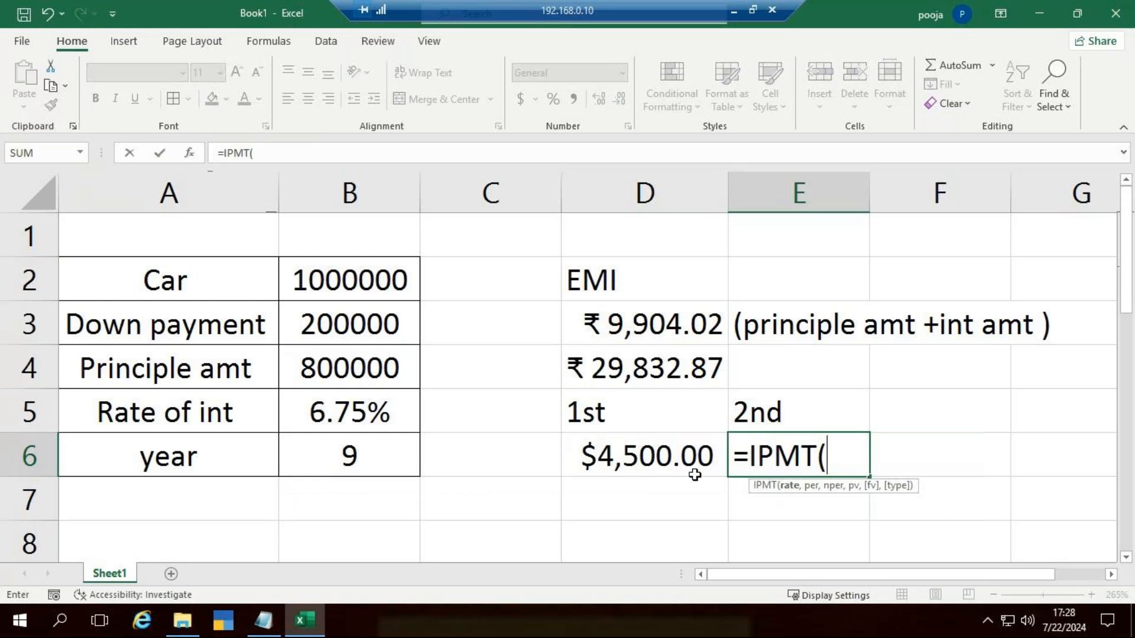
click(345, 404)
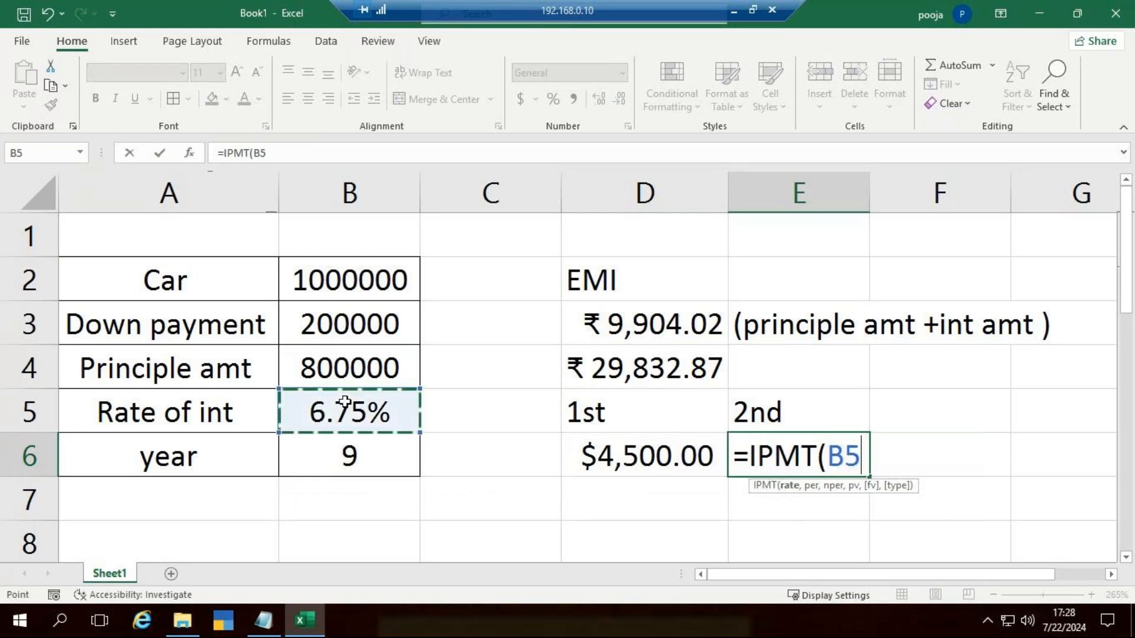
text(/)
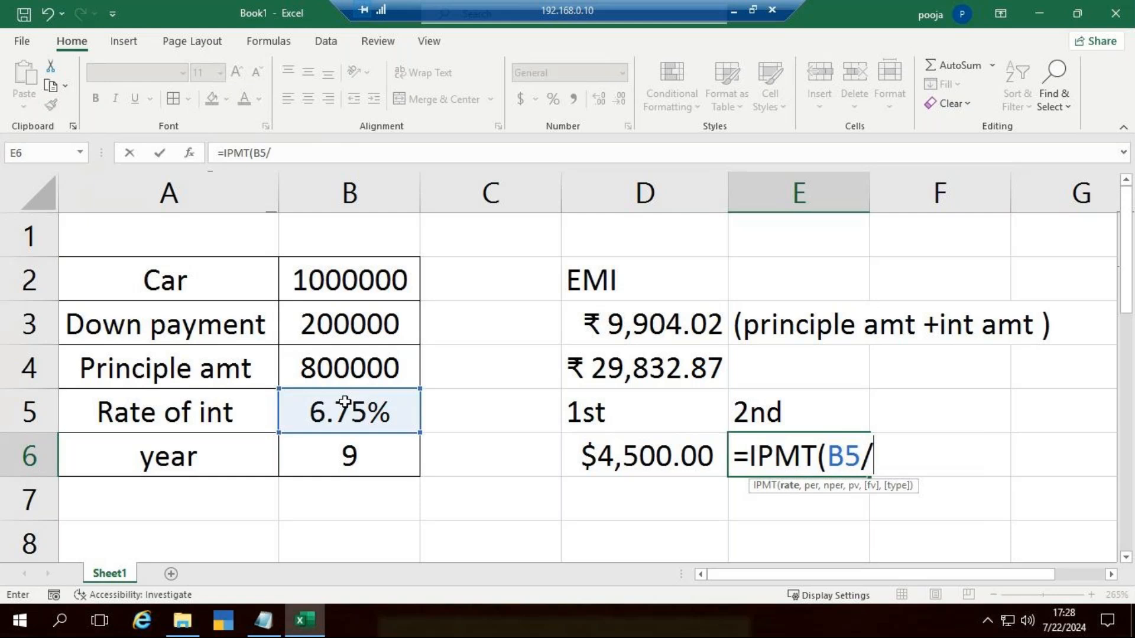
text(12,)
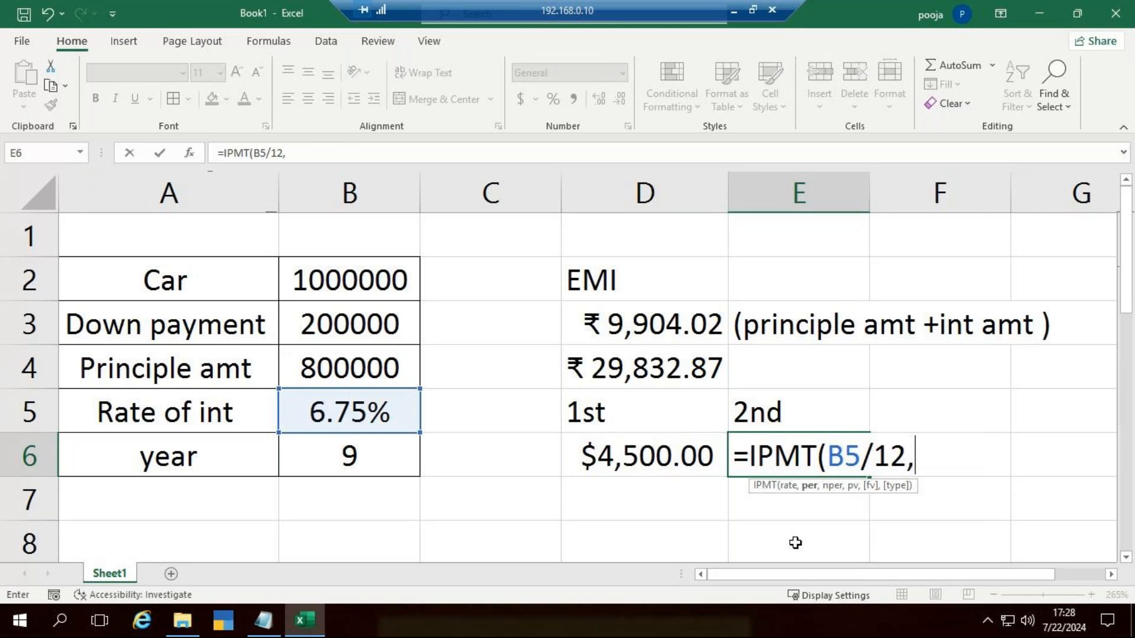
text(3,)
Step: Add period 3, B6*12 periods and the negated principal to complete E6's formula as =IPMT(B5/12,3,B6*12,-B4)
click(342, 464)
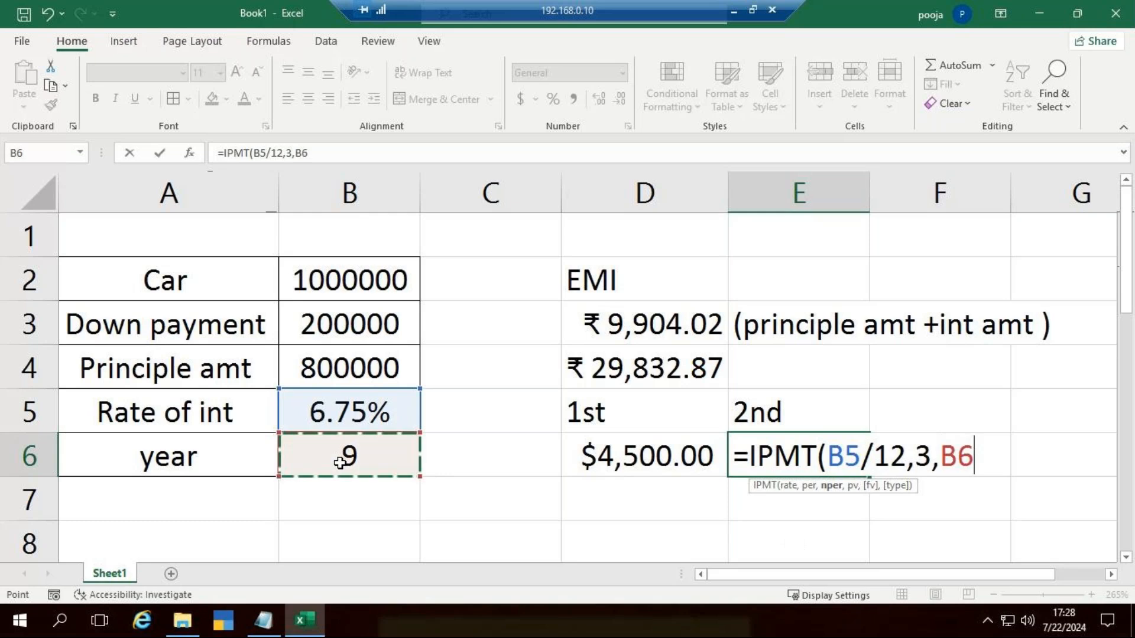
text(*)
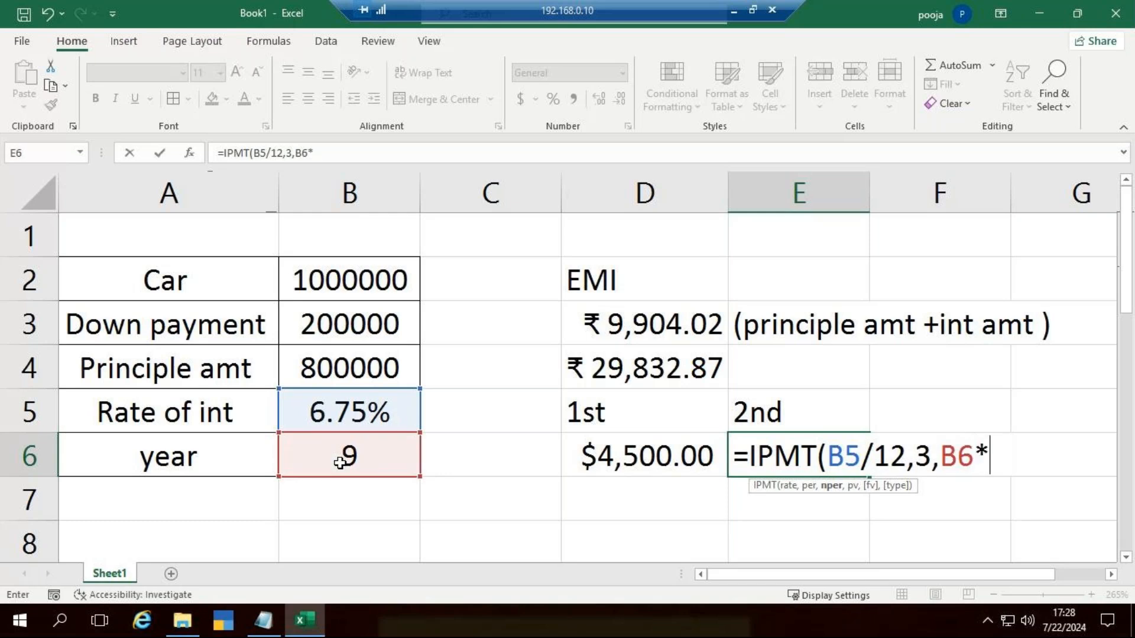
text(12)
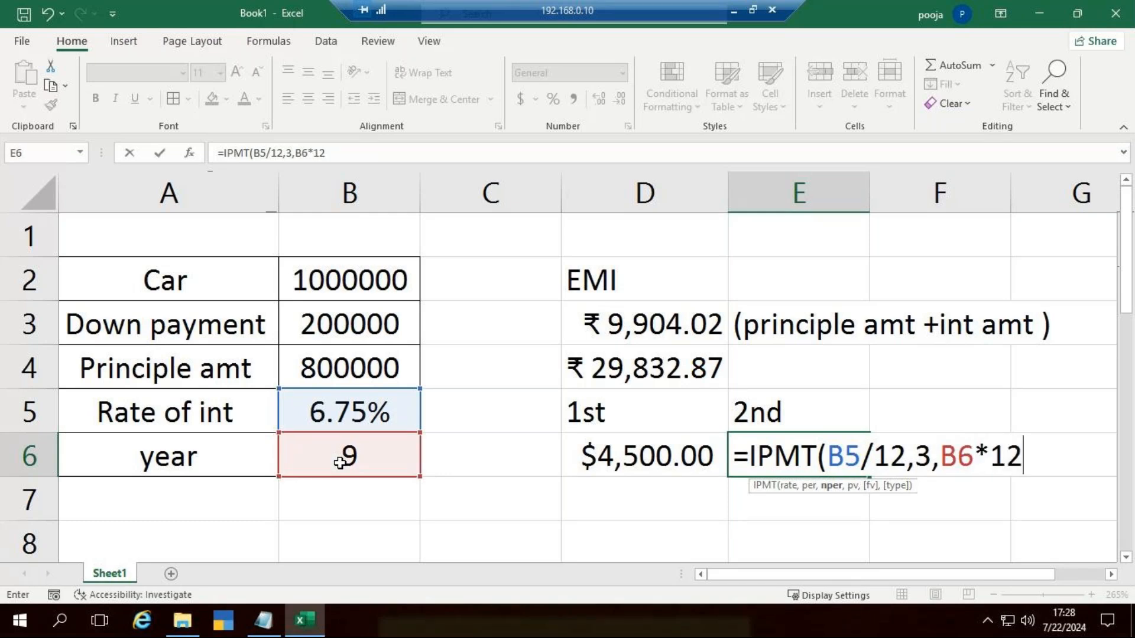
text(,-)
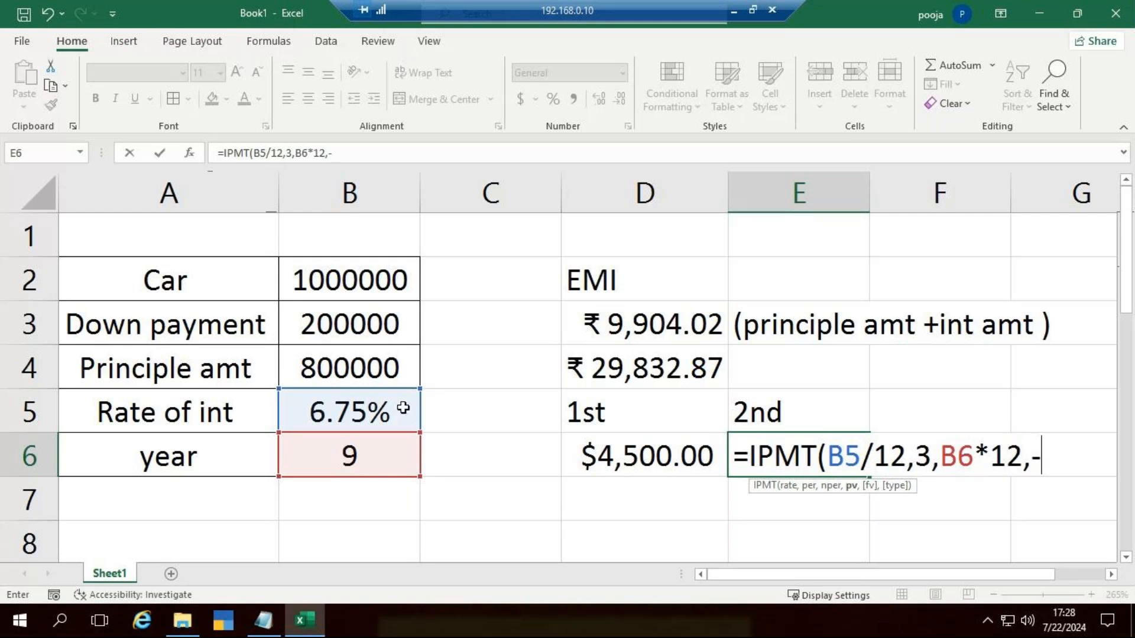
click(388, 376)
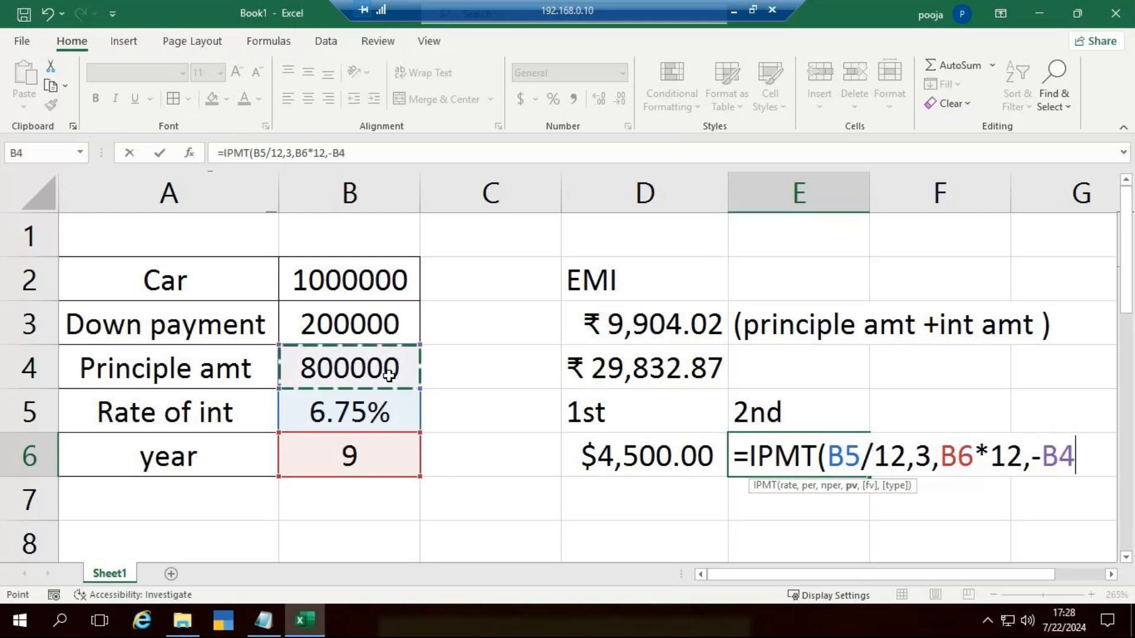
text())
key(ctrl+Return)
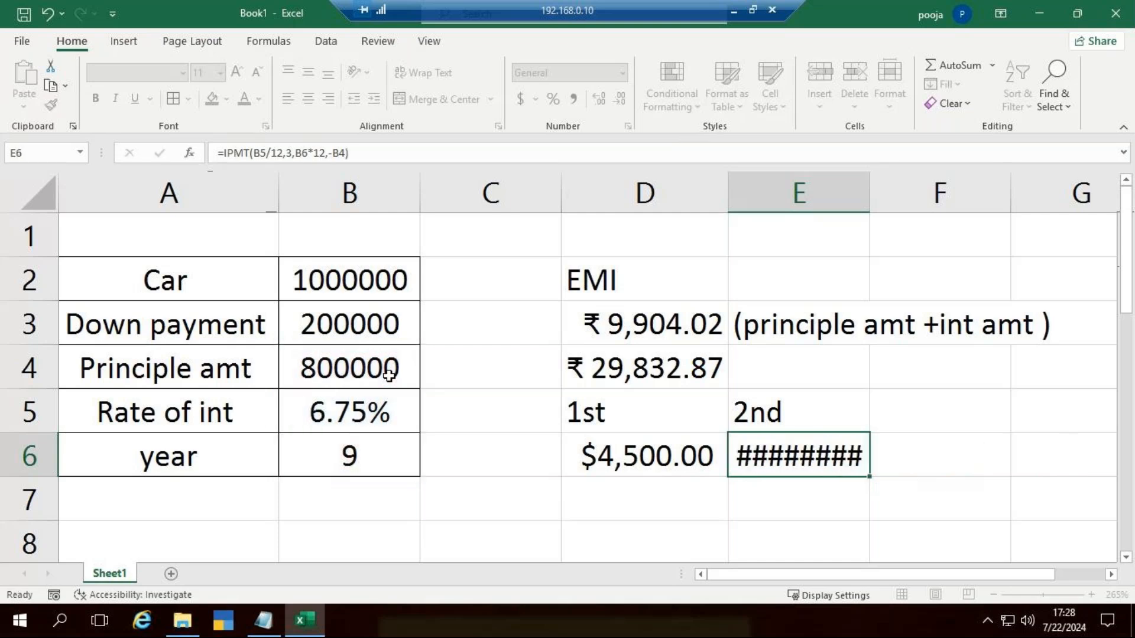
key(Return)
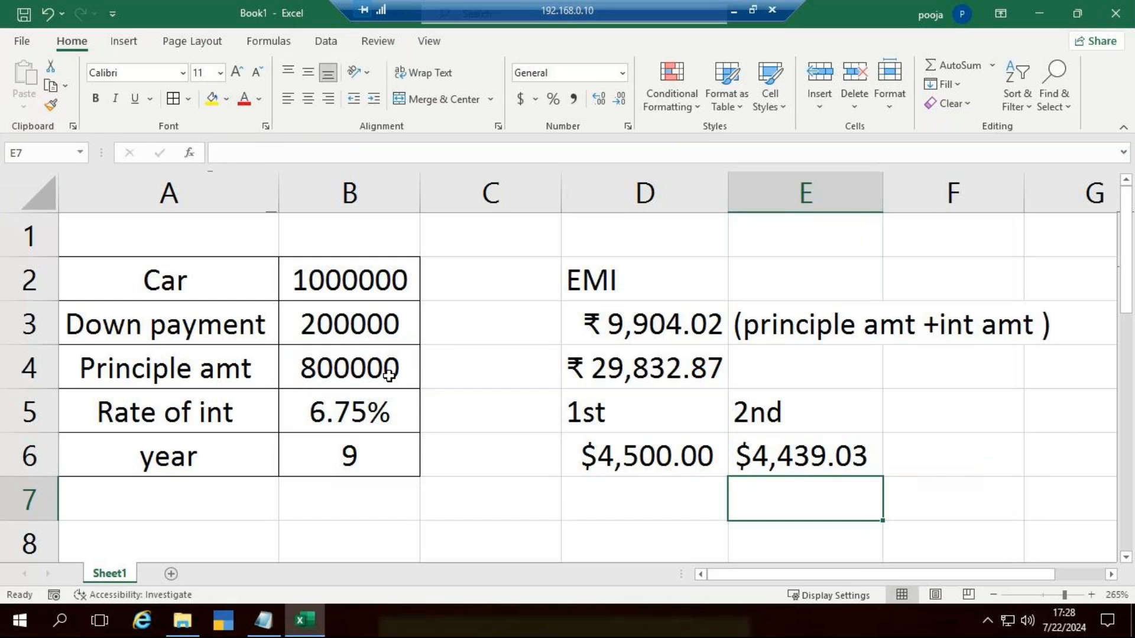
Step: Change the label in E5 to "3rd" to match the period used in the interest formula below it
click(637, 445)
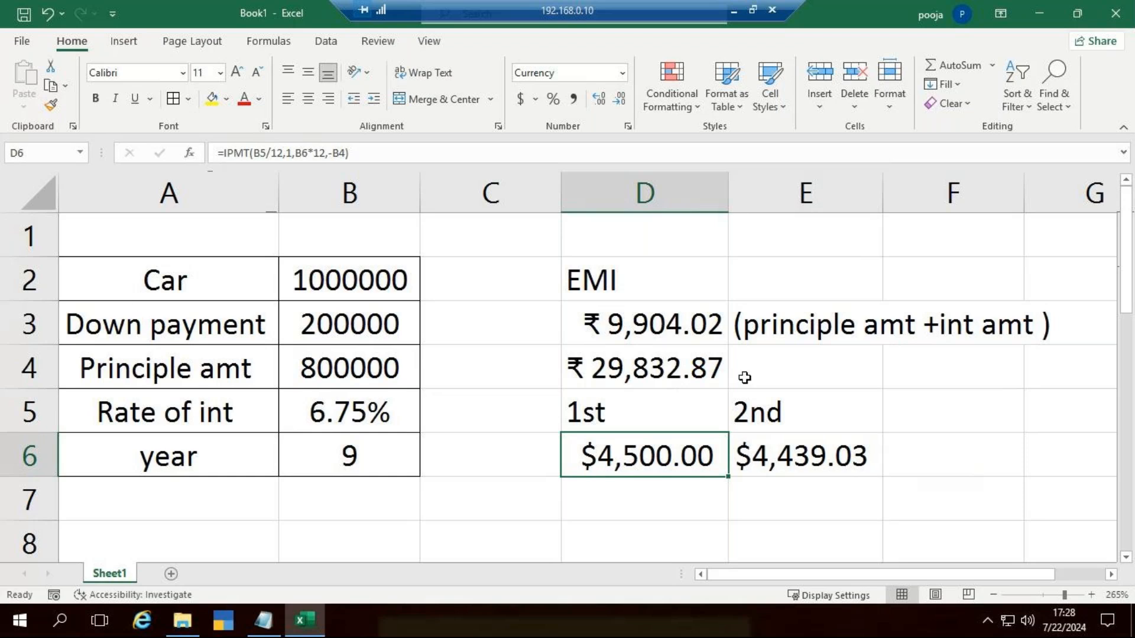
click(833, 452)
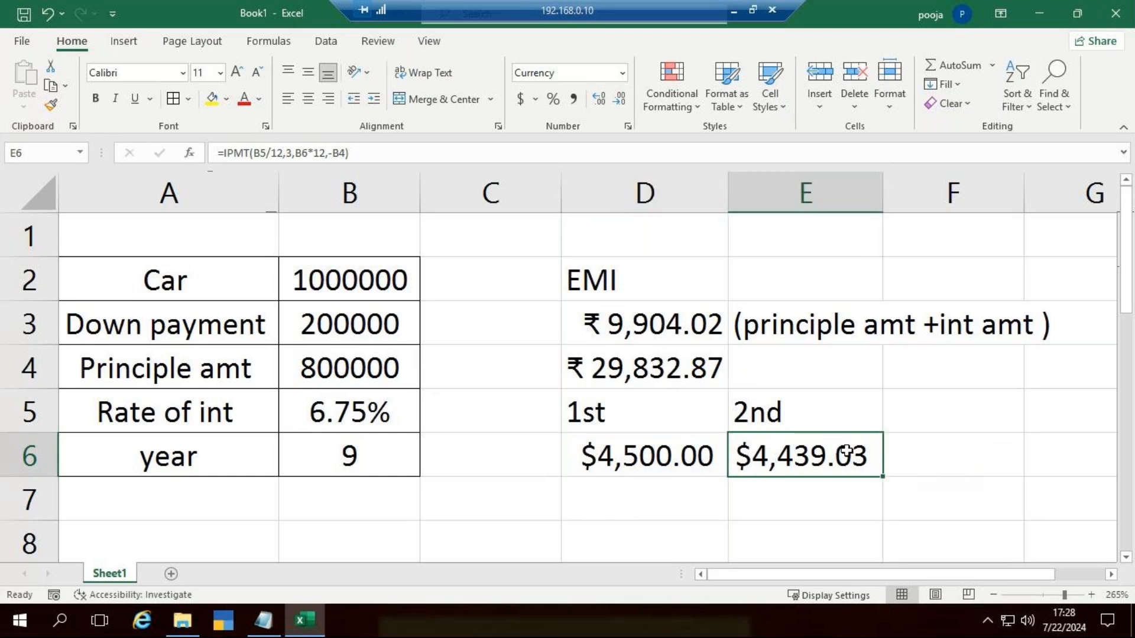
click(749, 411)
double_click(751, 408)
key(Right)
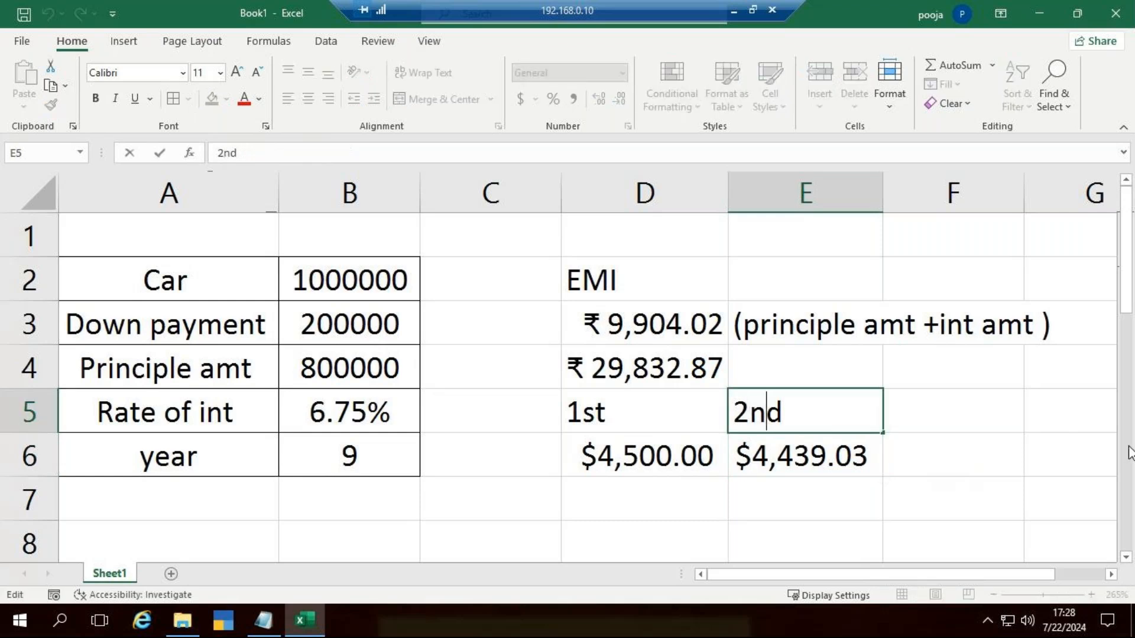
key(BackSpace)
text(r)
key(Left)
key(BackSpace)
text(3)
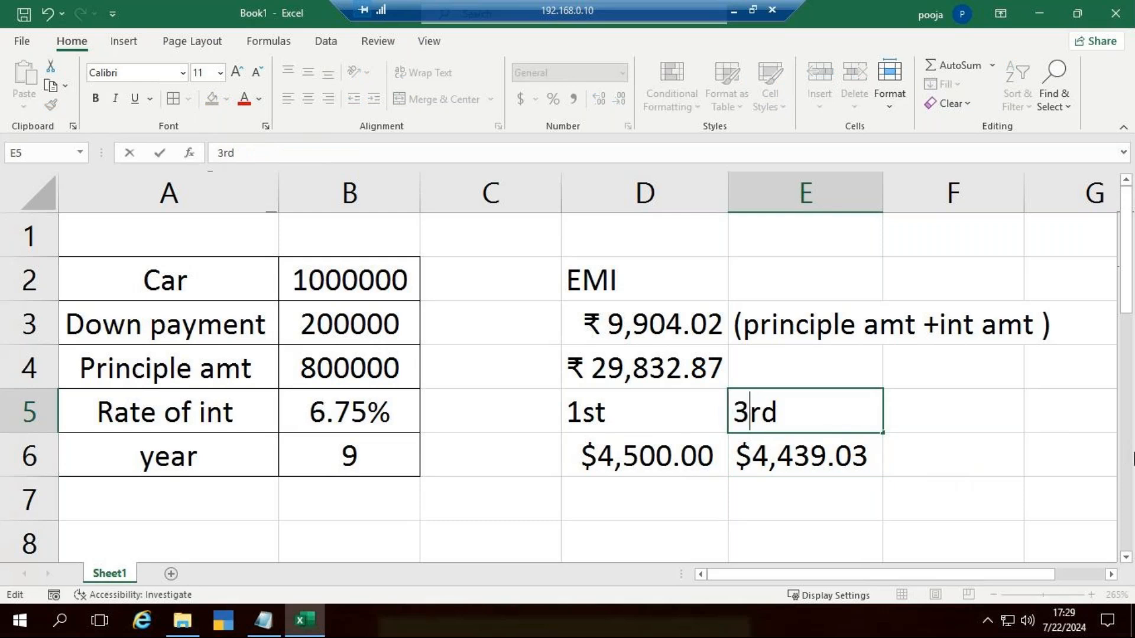
click(952, 458)
click(802, 456)
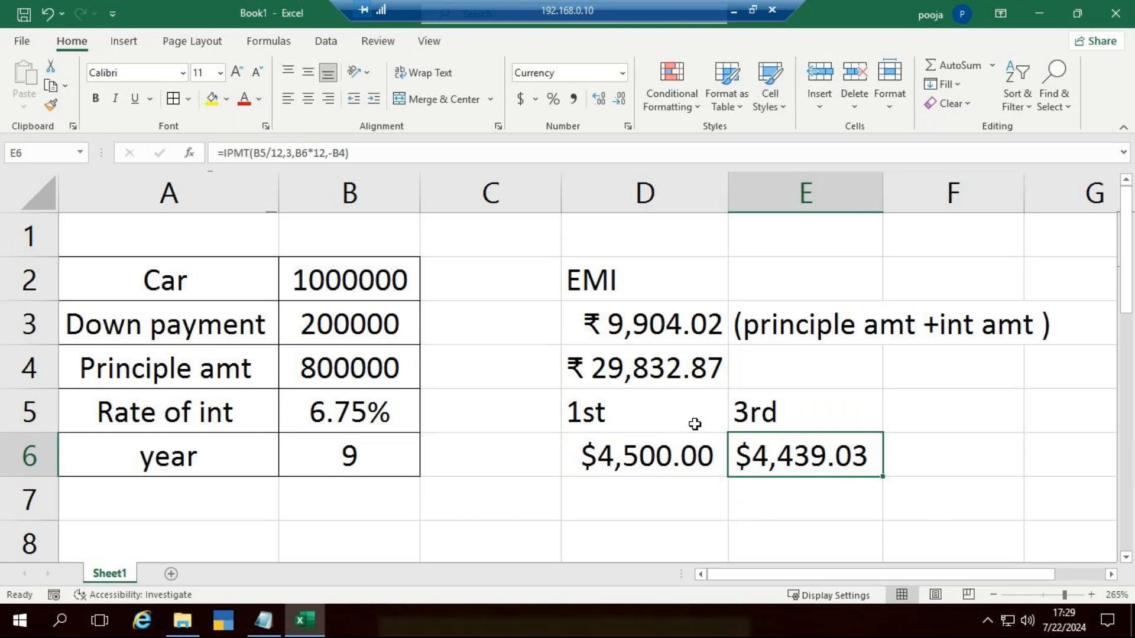
Step: Start a PPMT formula in D7 with B5/12 as its rate argument
scroll(682, 394, down, 4)
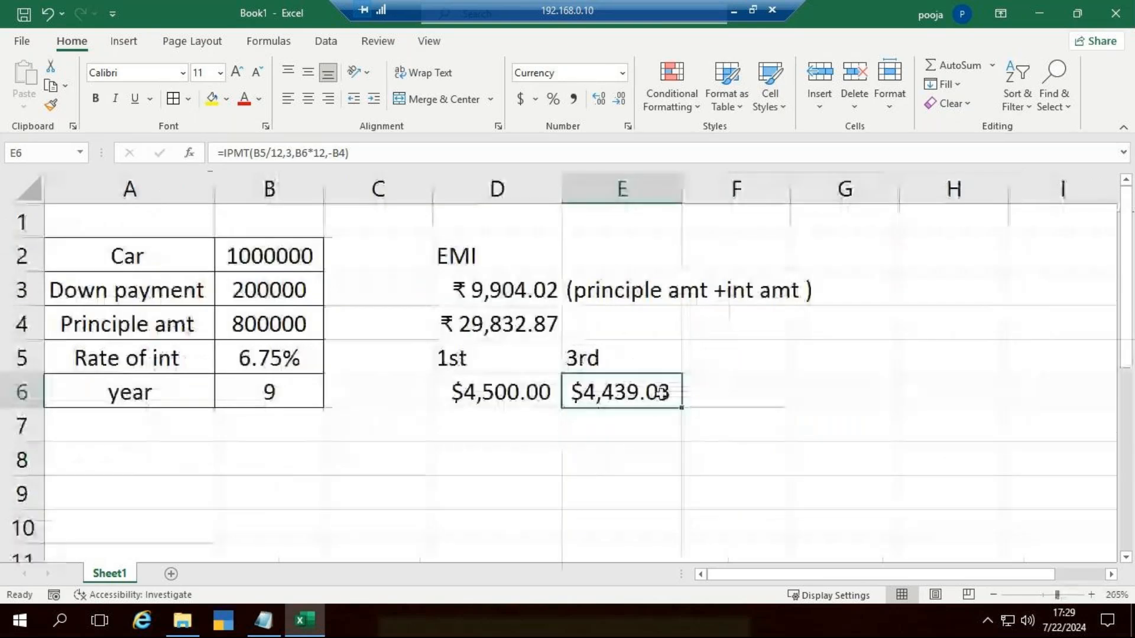
click(542, 428)
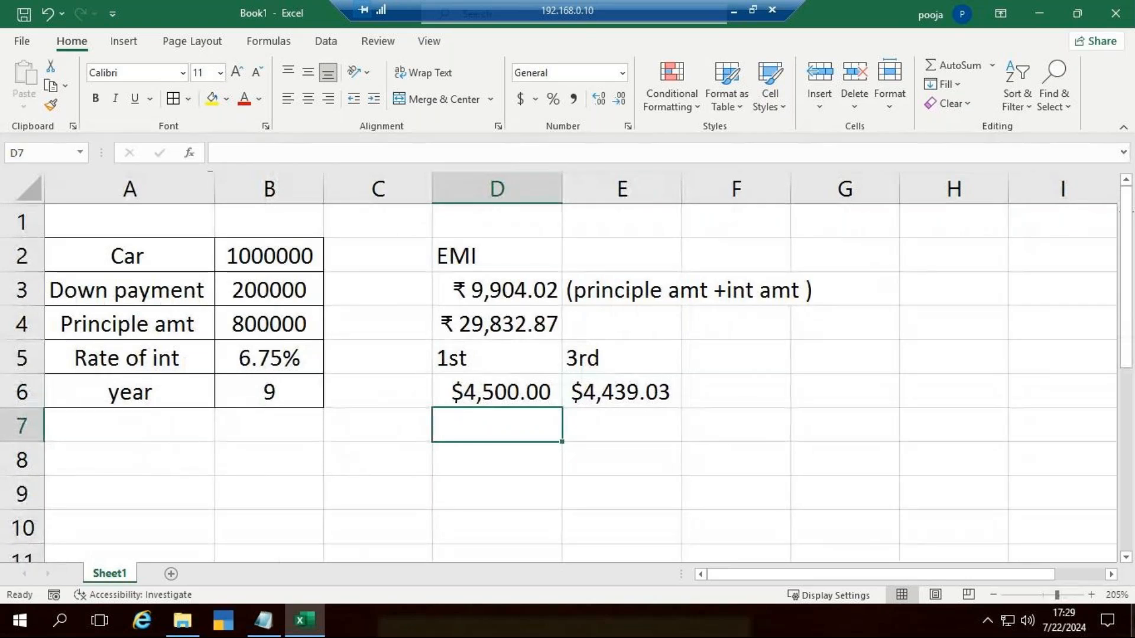
text(=)
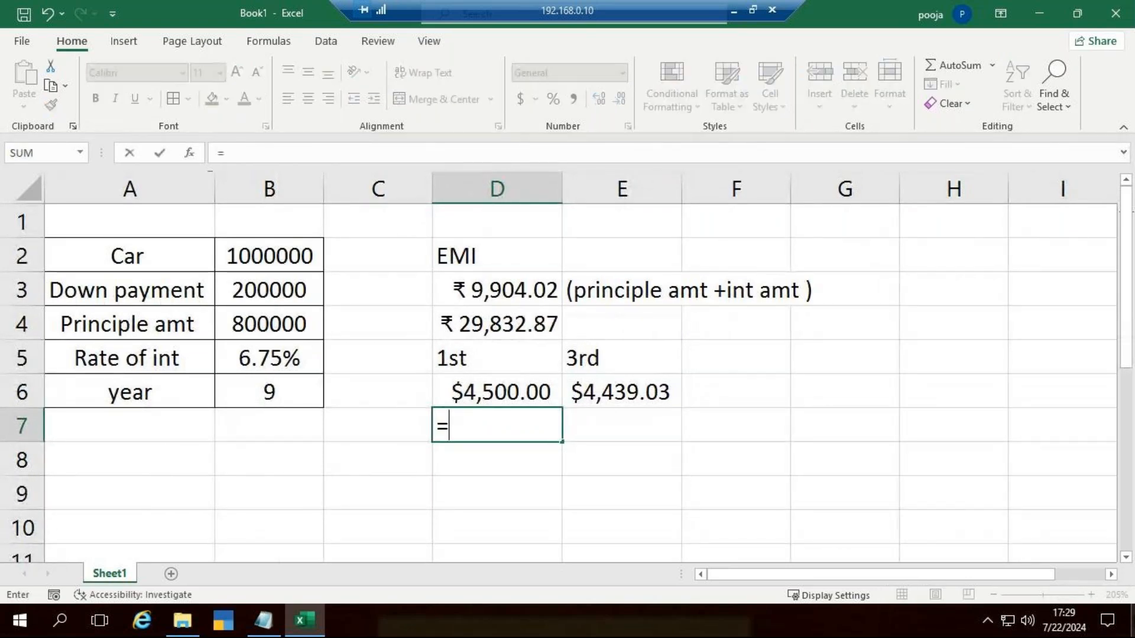
text(pp)
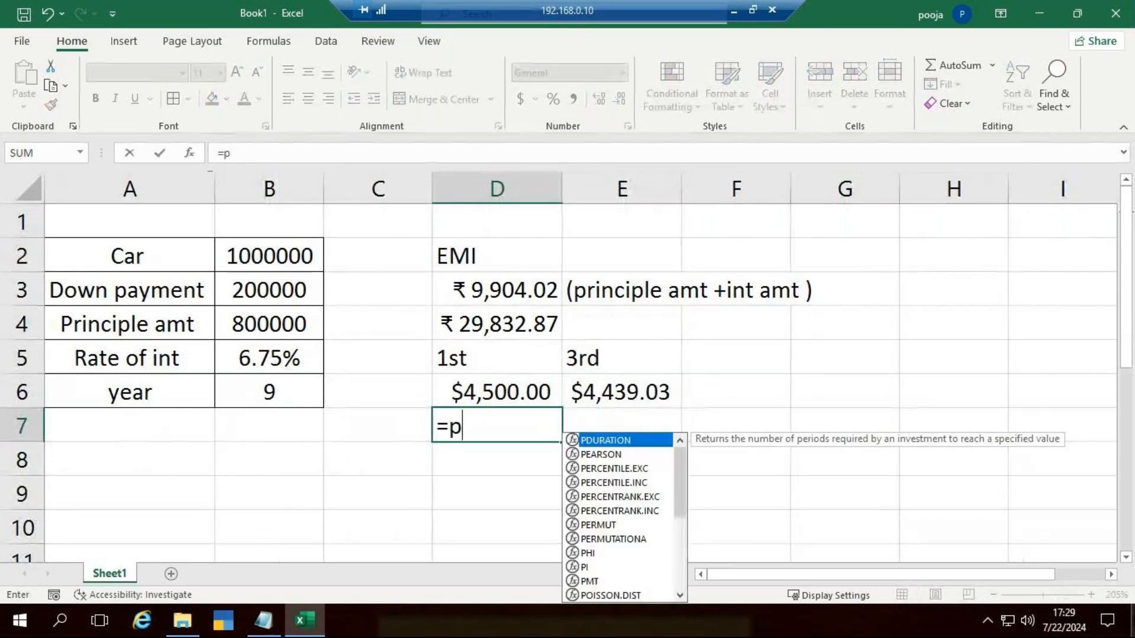
key(Tab)
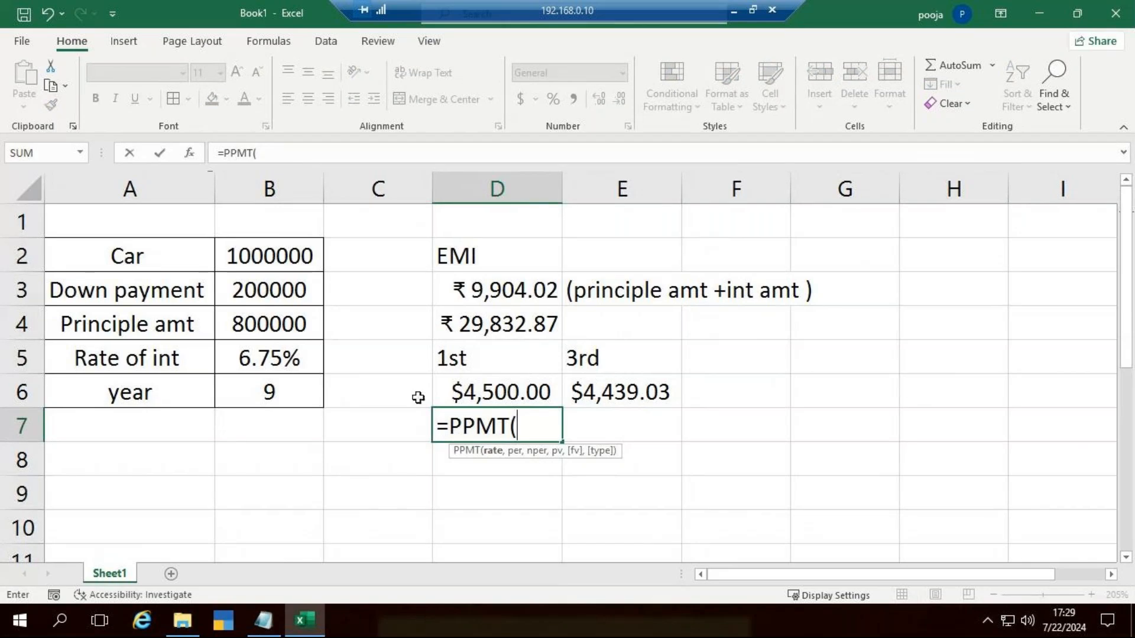
click(273, 366)
text(/12)
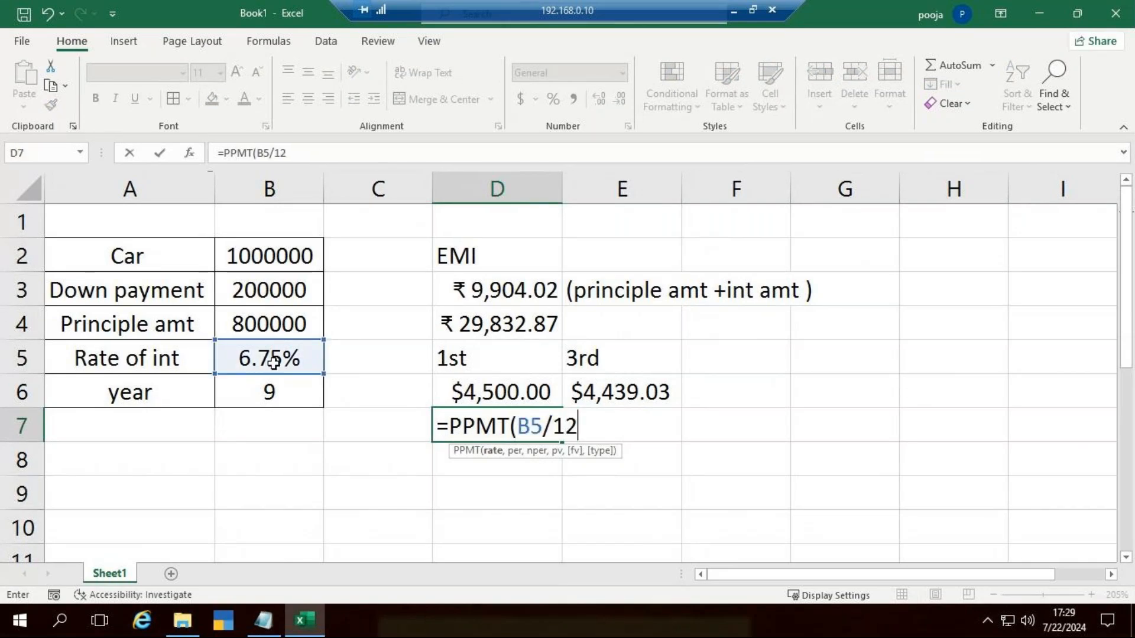
text(,)
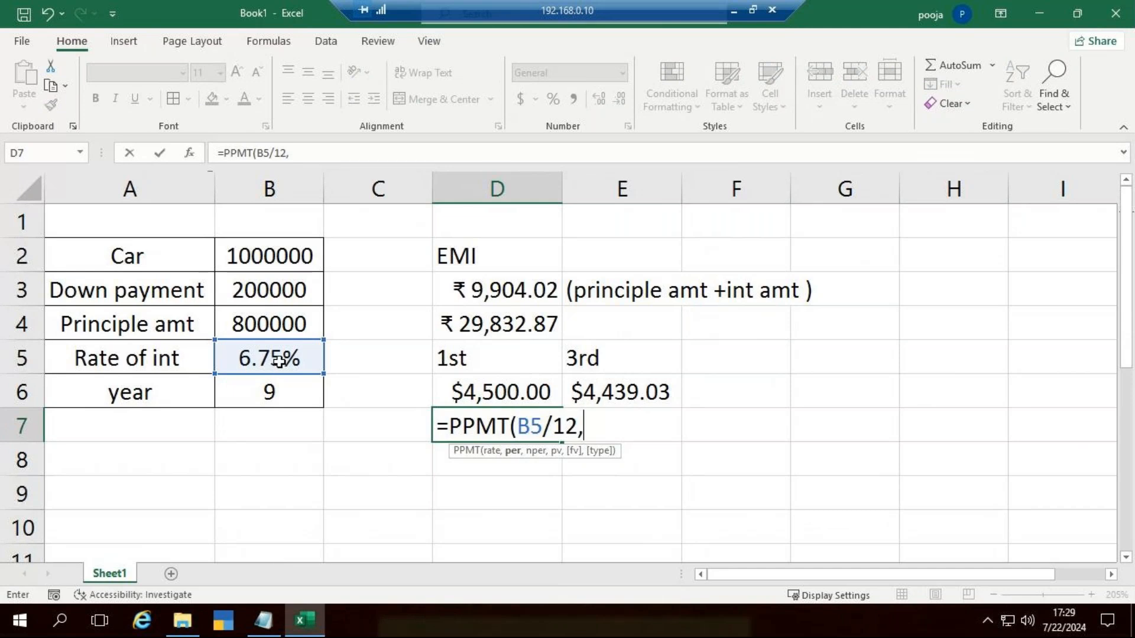
text(1,)
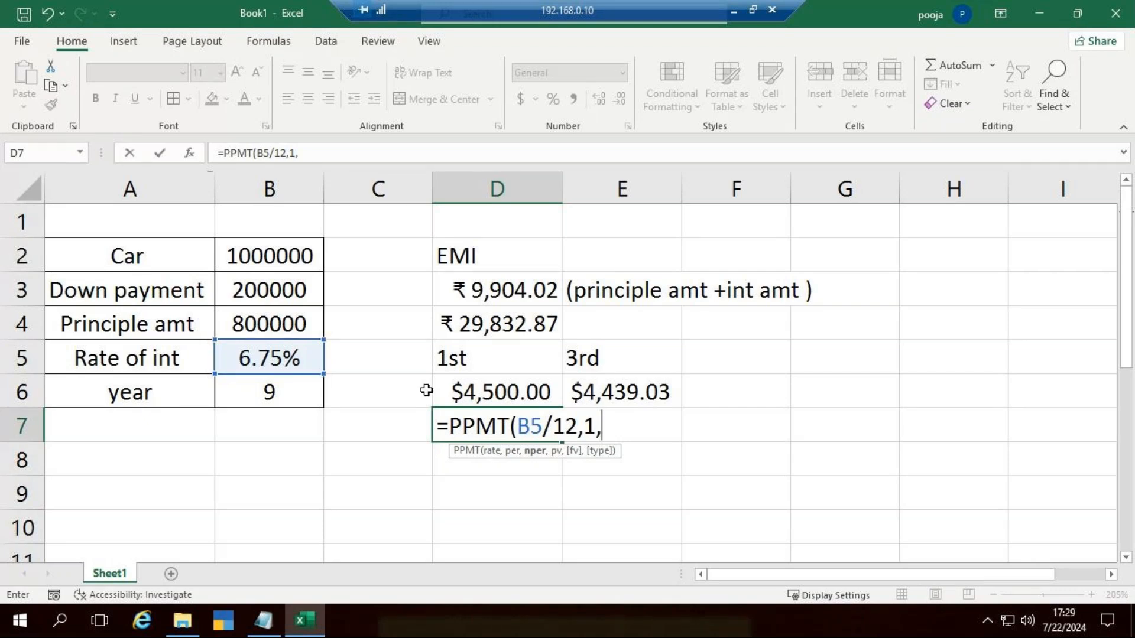
Step: Add period 1, B6*12 periods and the negated principal to complete D7's formula as =PPMT(B5/12,1,B6*12,-B4)
click(267, 390)
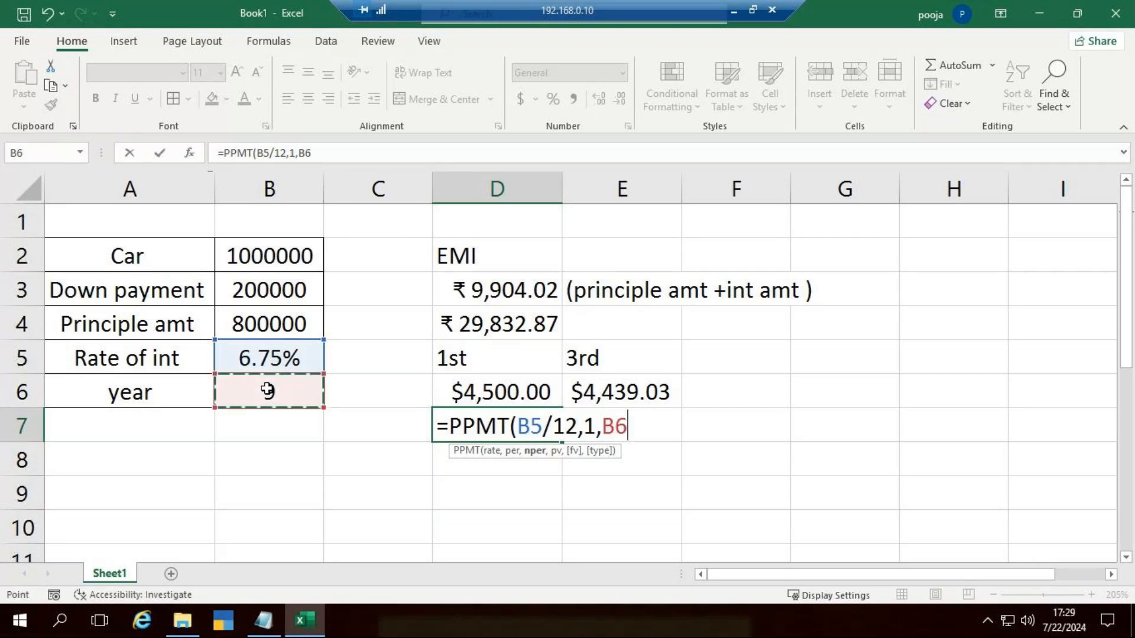
text(*12,-)
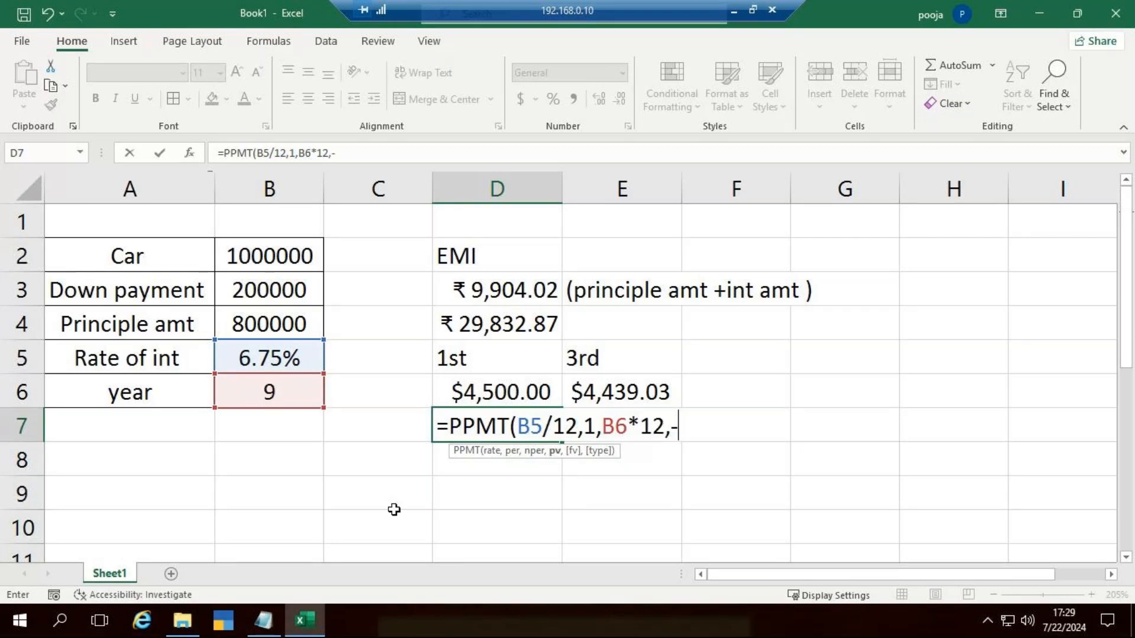
click(267, 307)
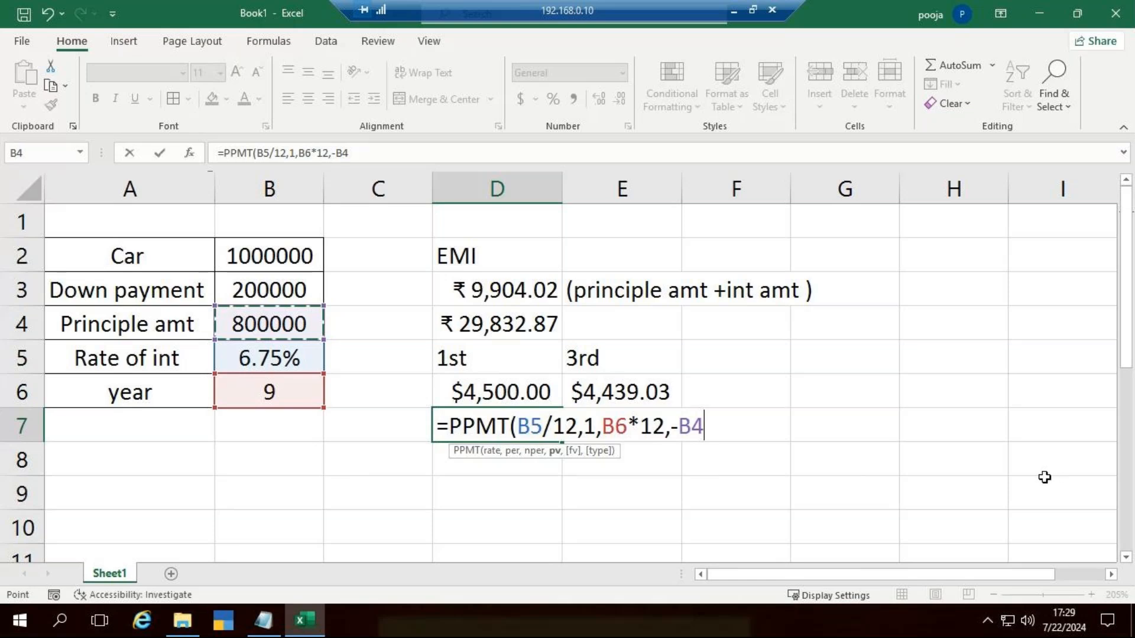
text())
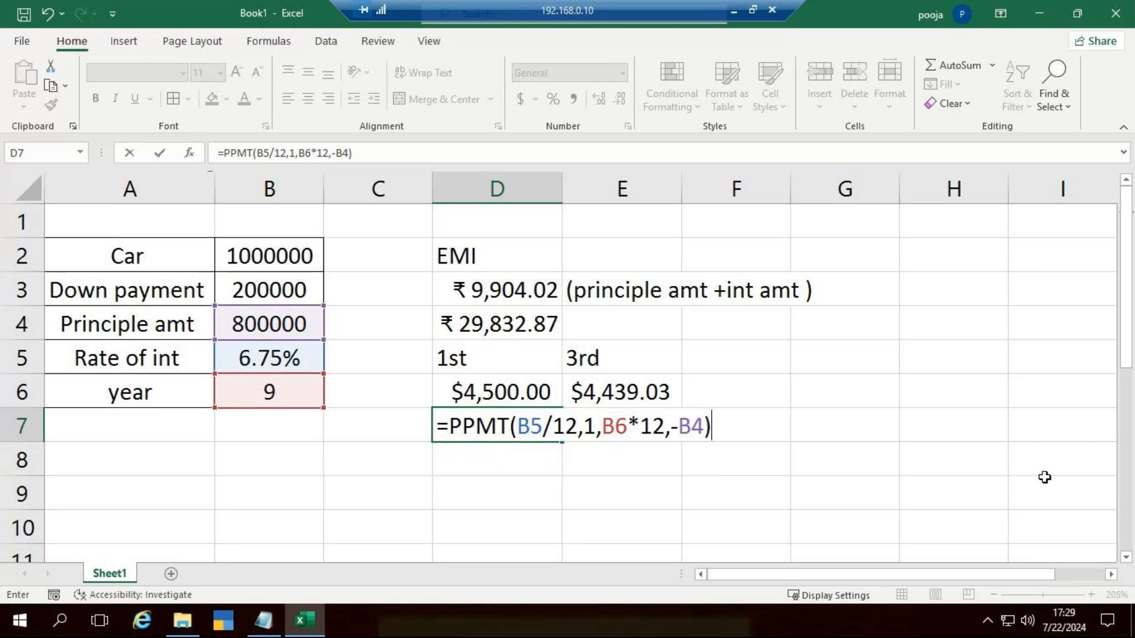
key(Return)
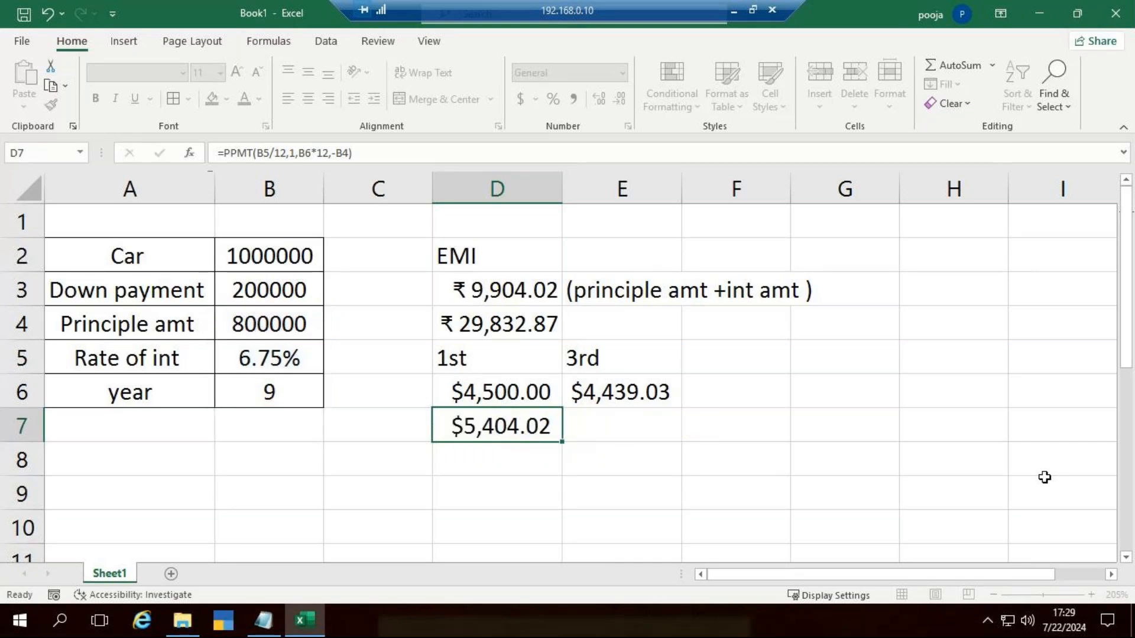
Step: Add the first period's interest and principal shares in D8 with the formula =D6+D7
text(=)
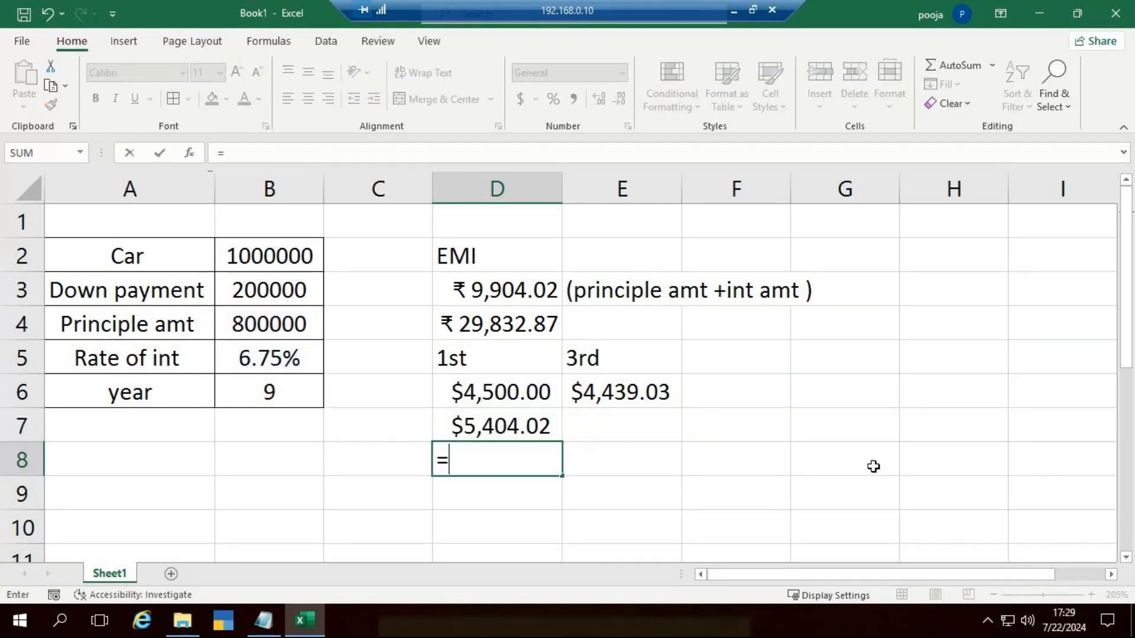
click(499, 391)
text(+)
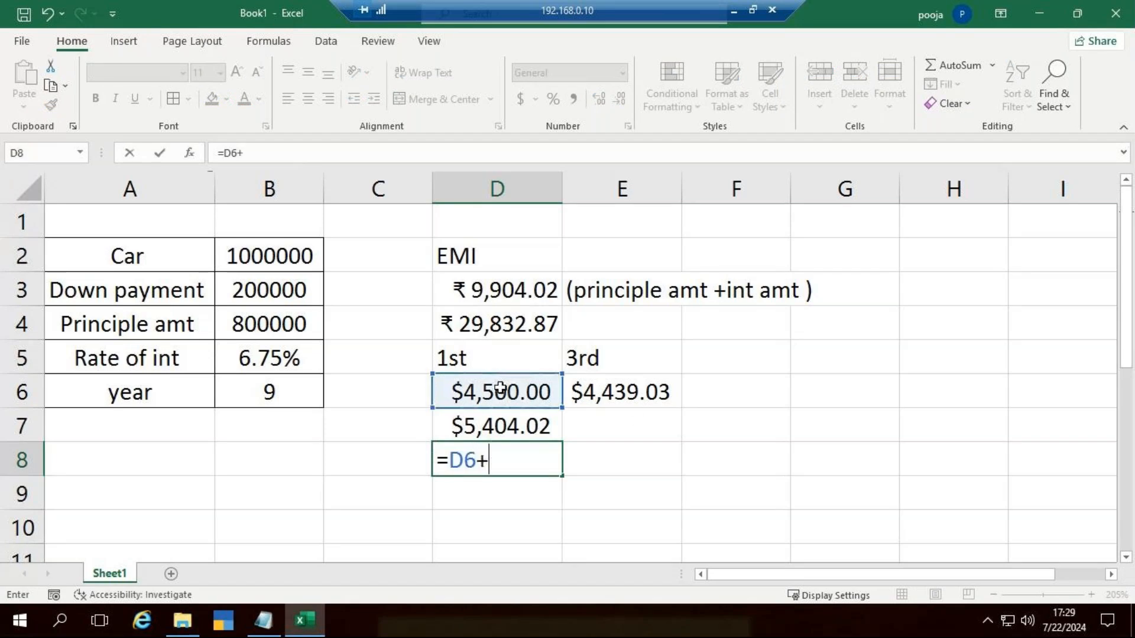
click(484, 424)
key(Return)
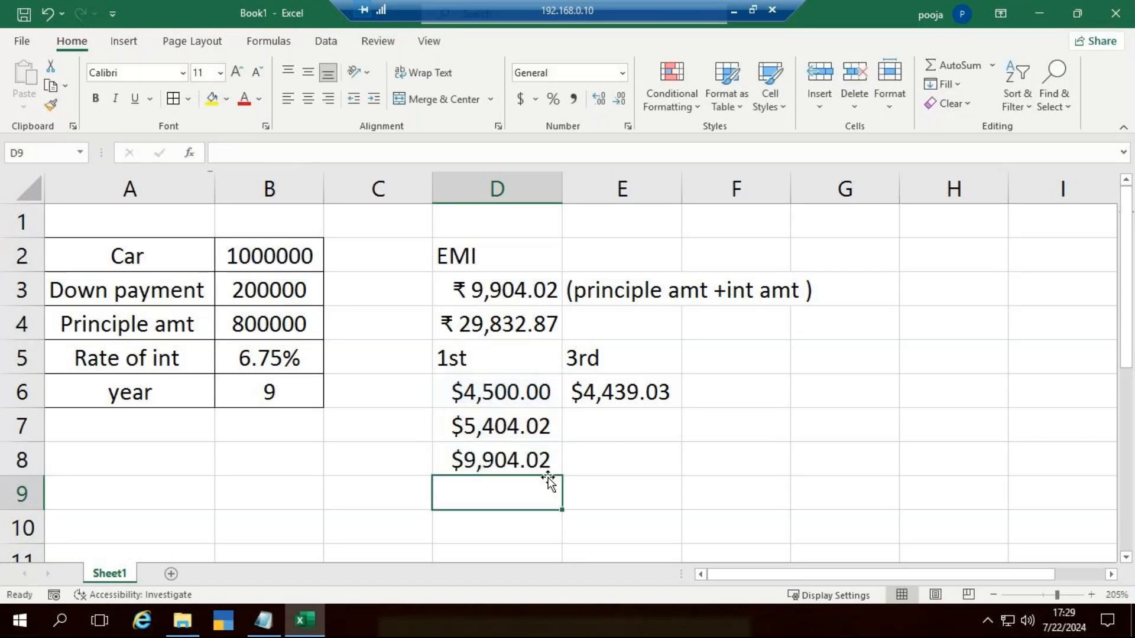
Step: Check the sum in D8 against the EMI in D3, and clear D8
click(515, 296)
click(525, 459)
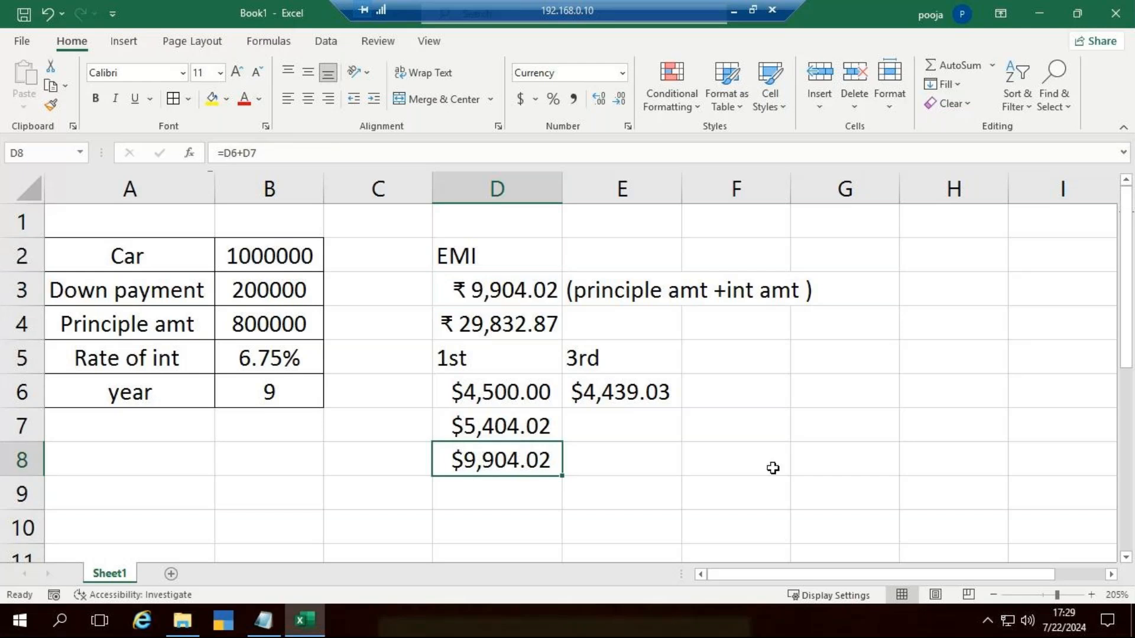
click(632, 425)
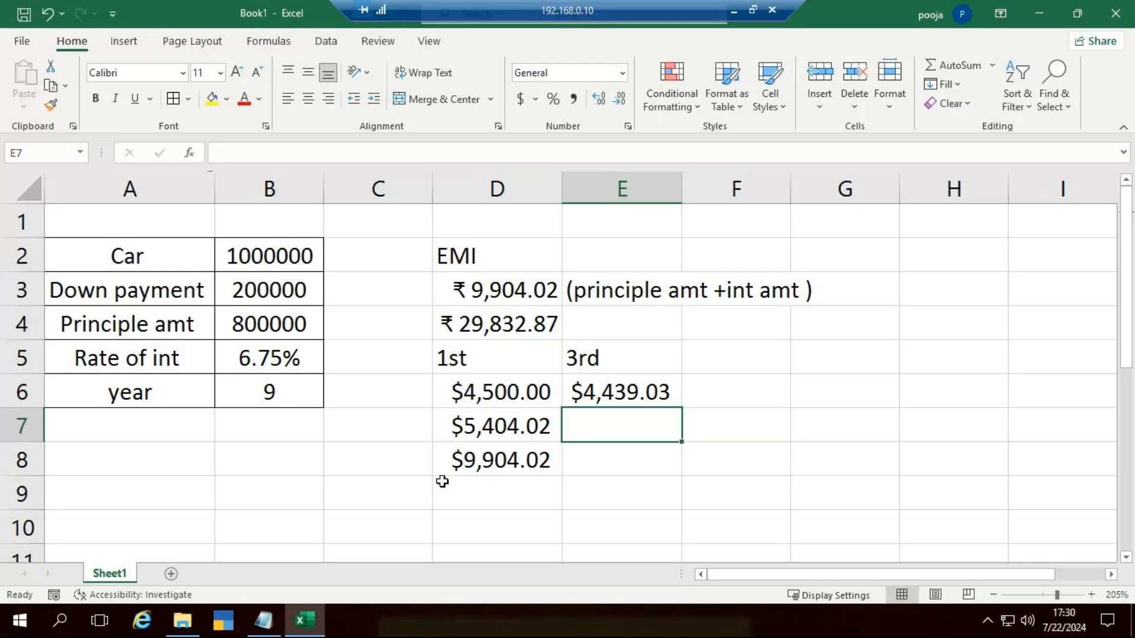
click(438, 463)
key(Delete)
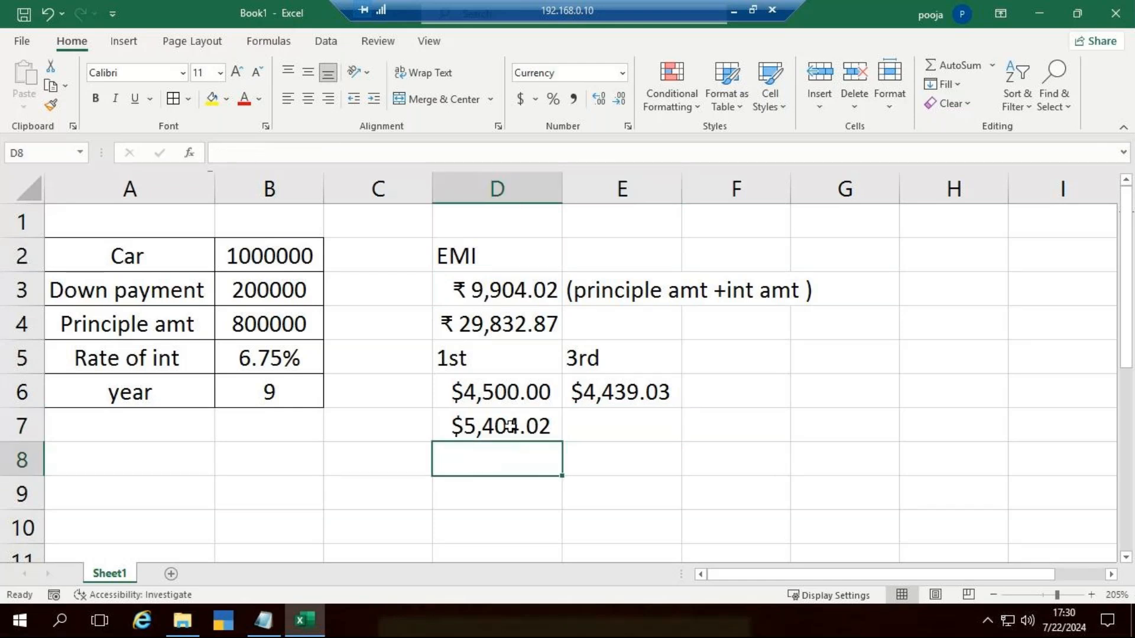
Step: Start a PPMT formula in E7 for the 3rd instalment, with B5/12 as its rate argument
click(510, 426)
key(Right)
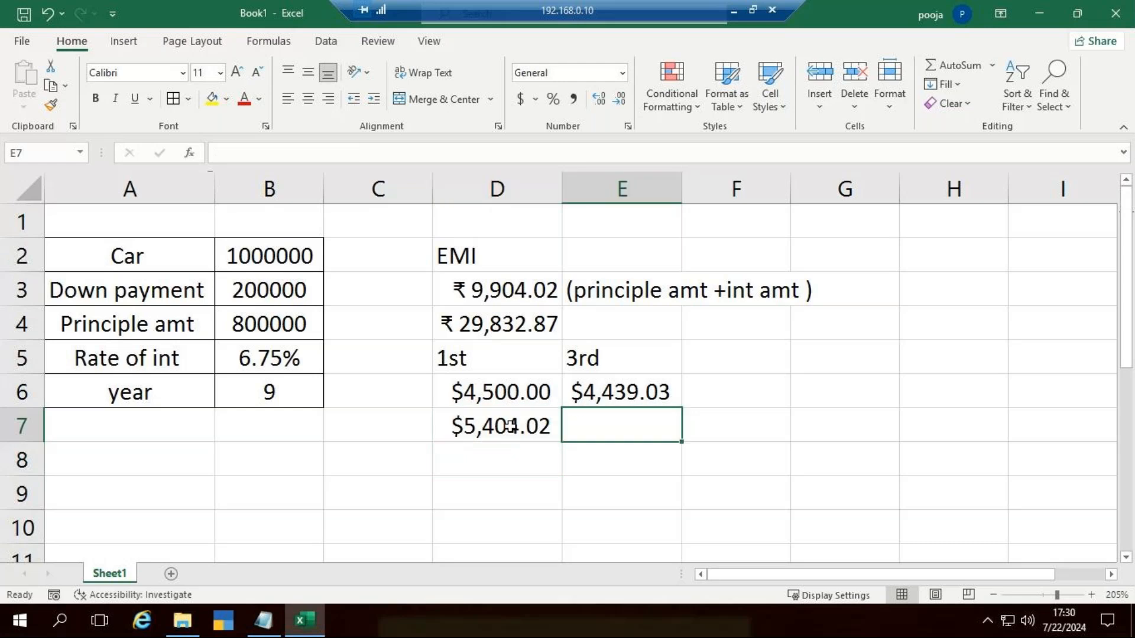
text(=PPMT()
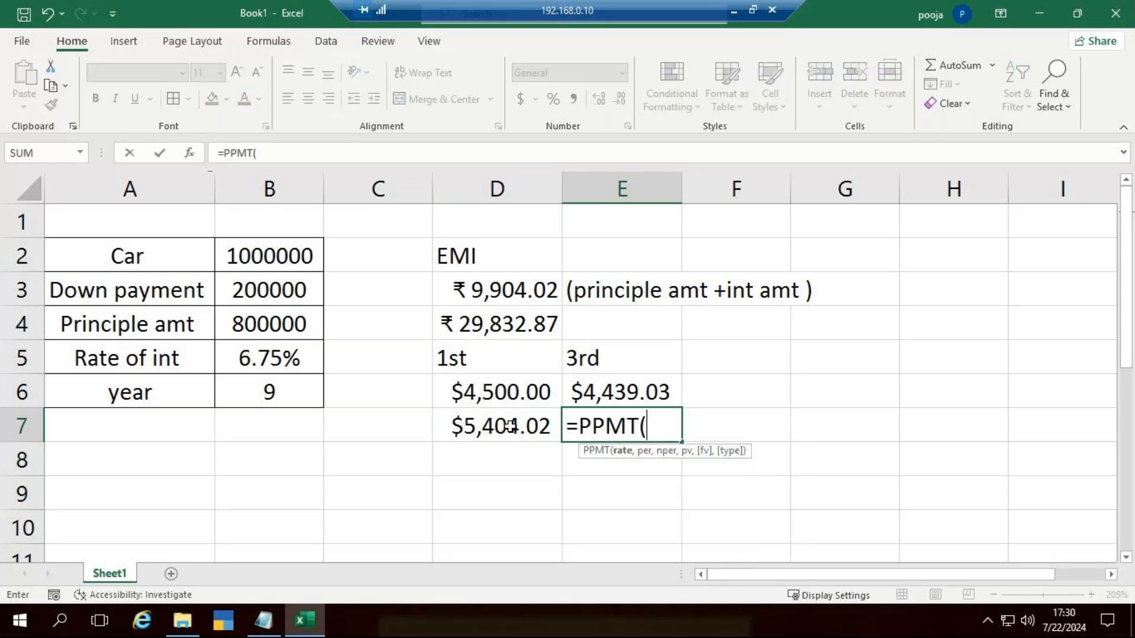
click(229, 357)
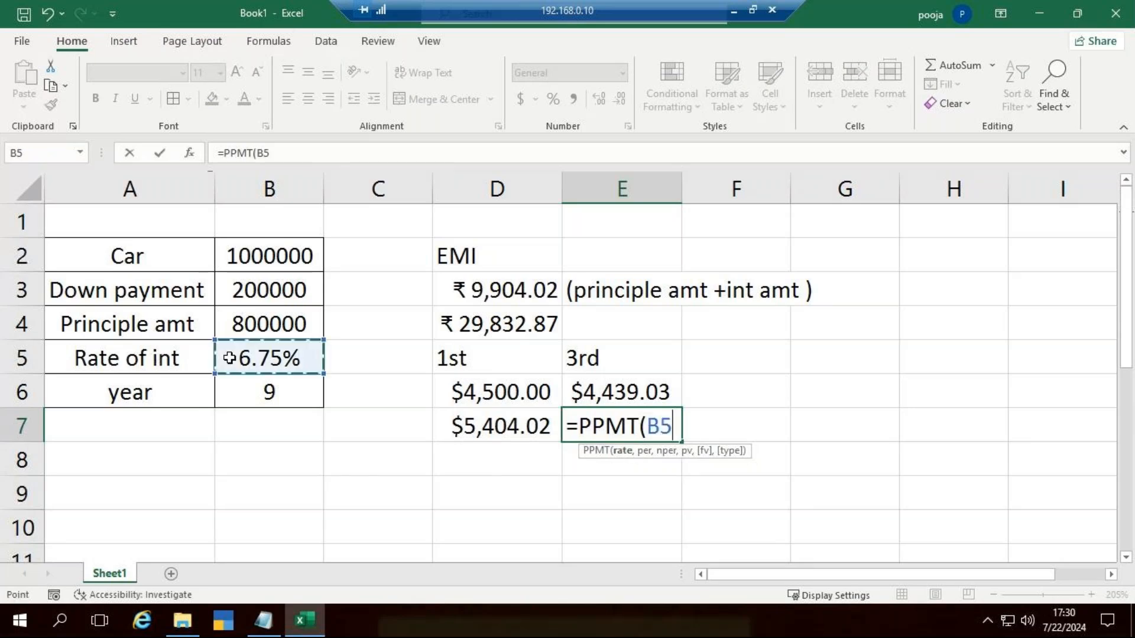
text(/12,)
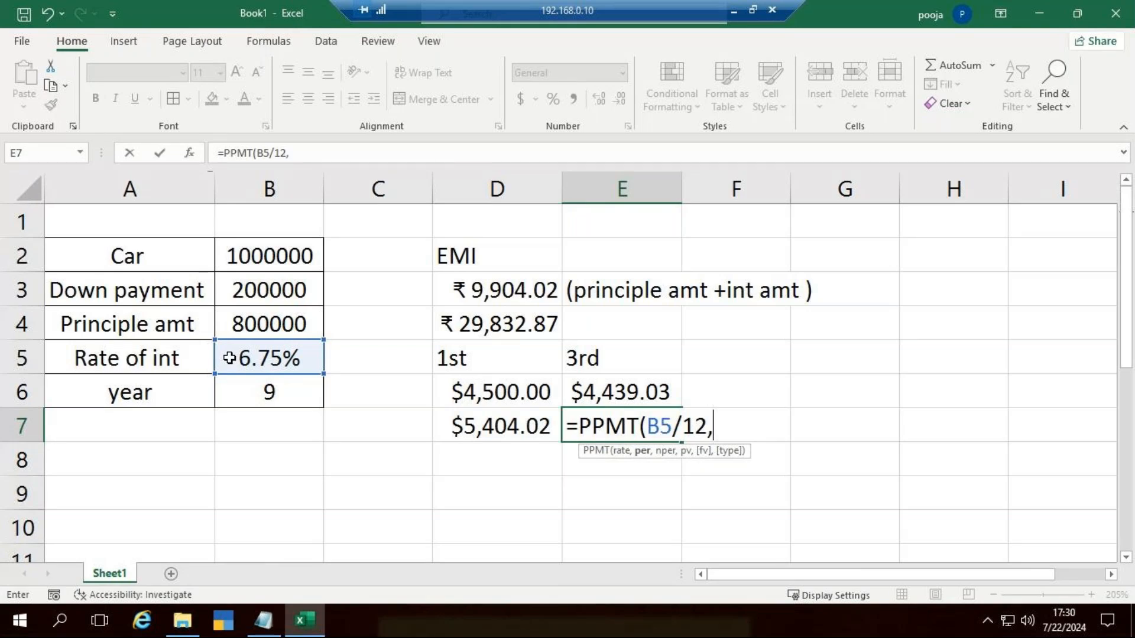
text(3,)
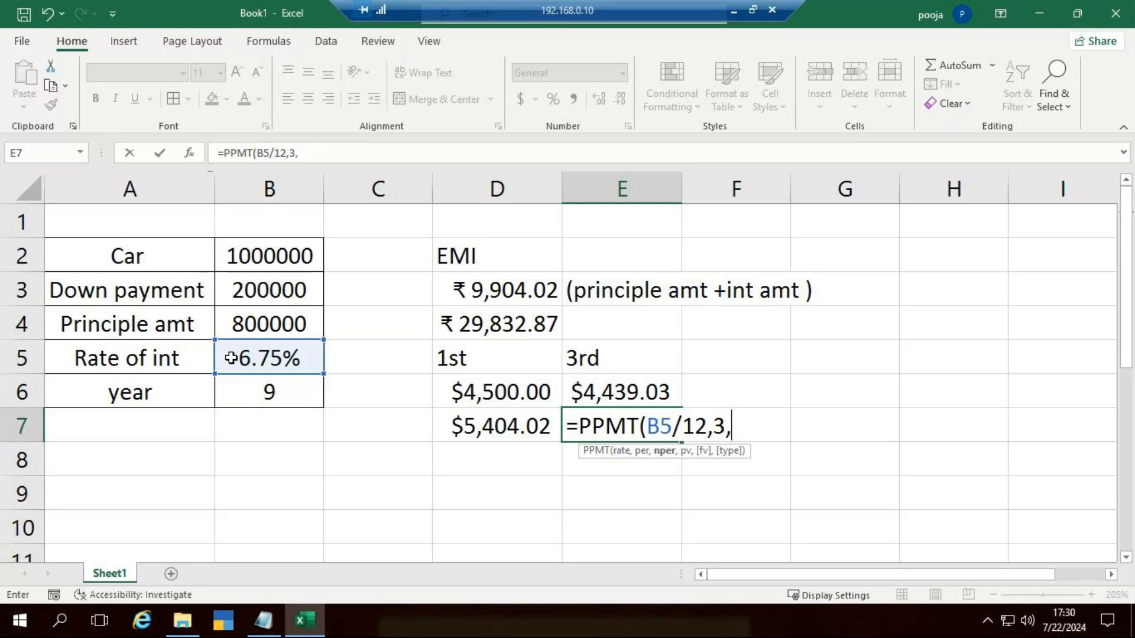
Step: Add period 3, B6*12 periods and the negated principal to complete E7's formula as =PPMT(B5/12,3,B6*12,-B4)
click(260, 398)
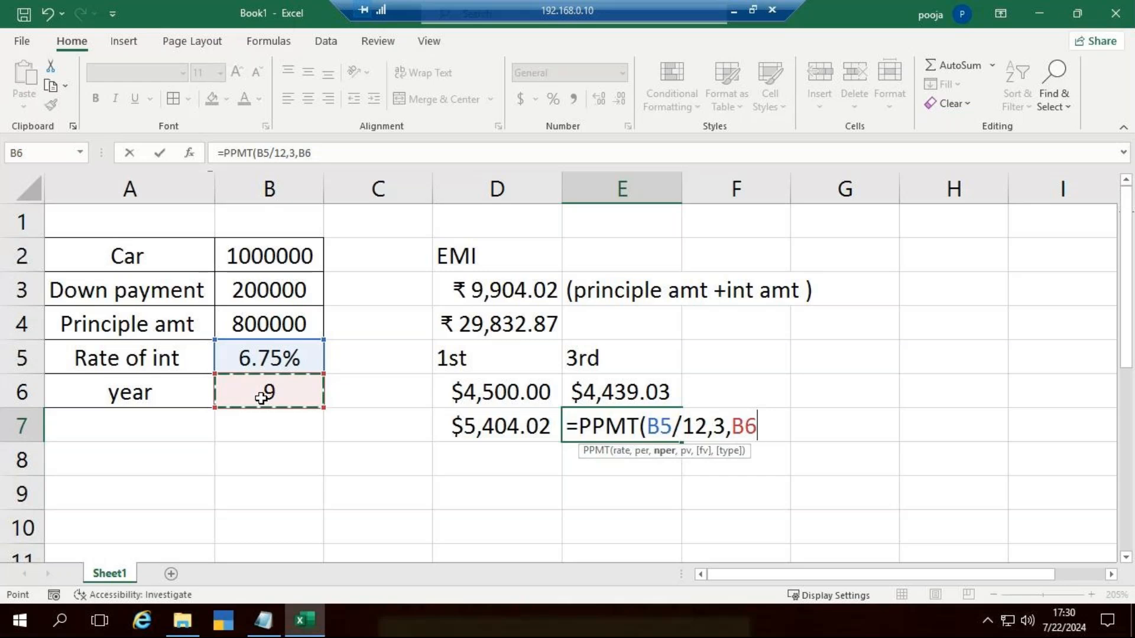
text(*12)
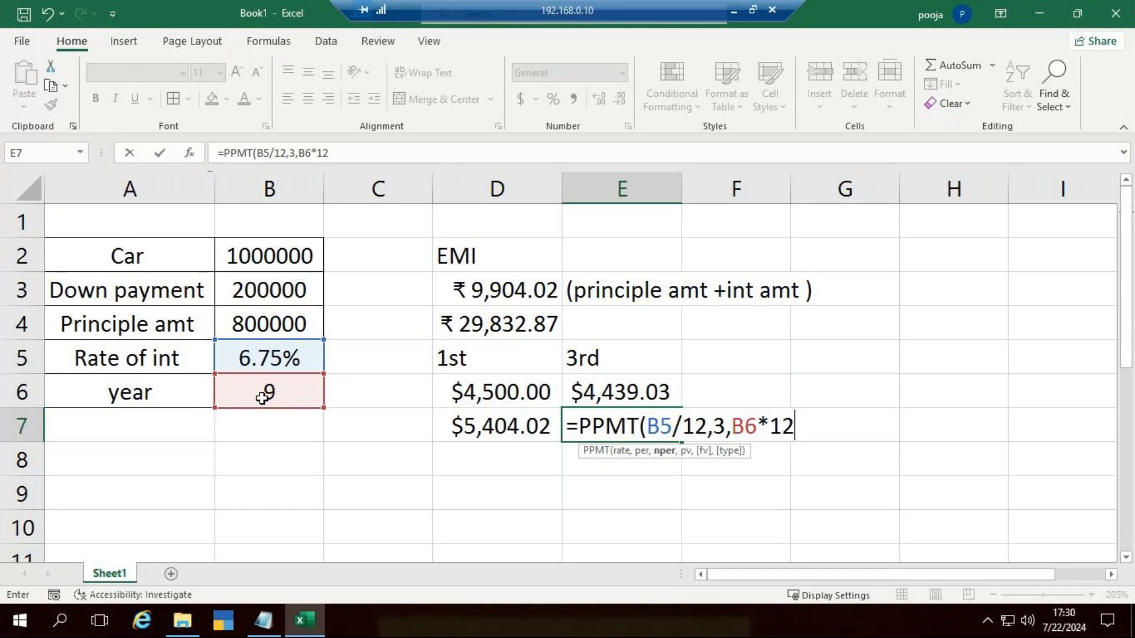
text(,-)
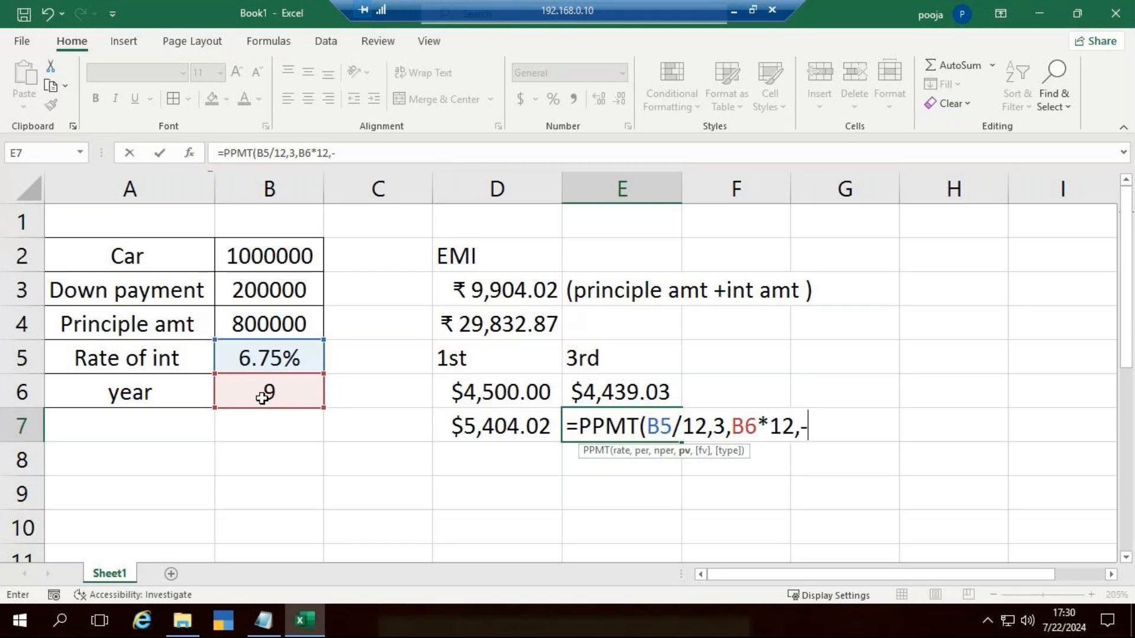
click(305, 328)
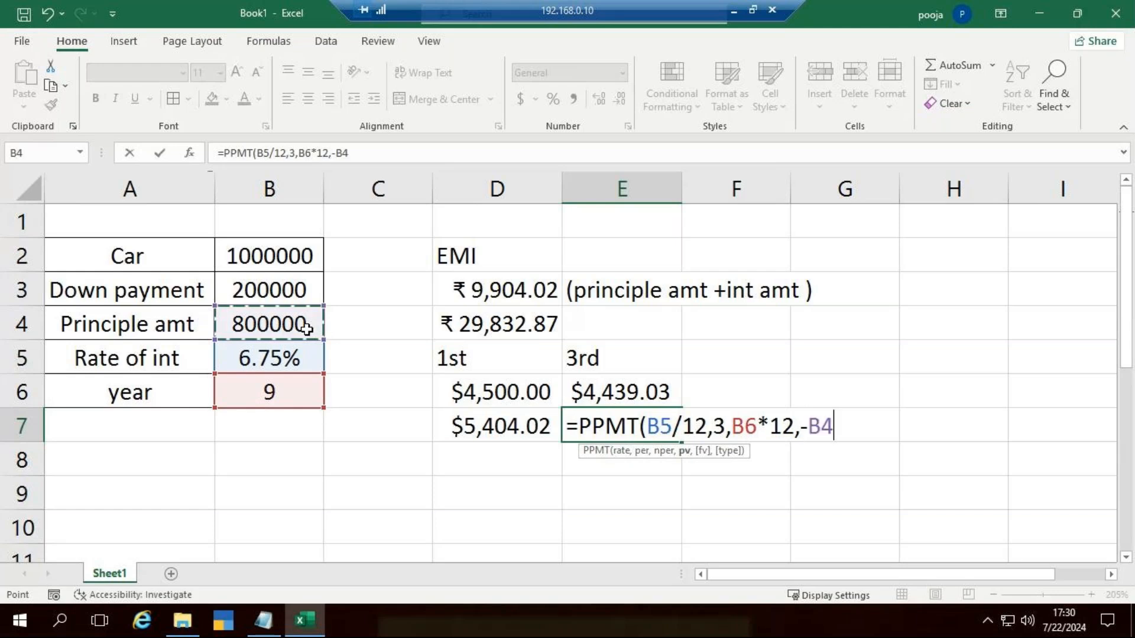
text())
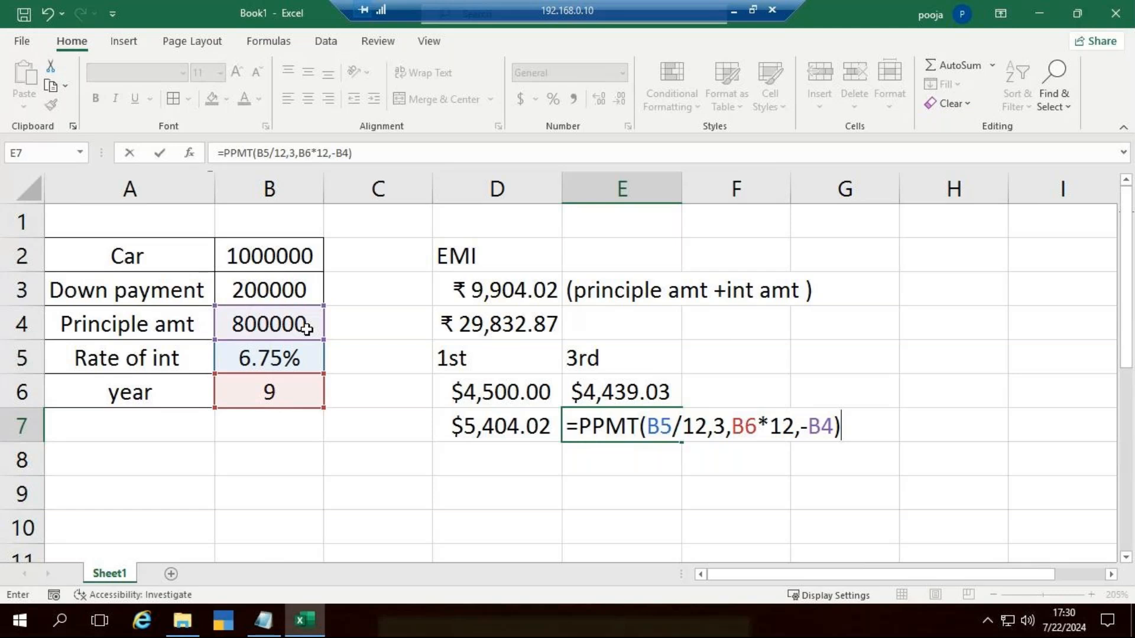
key(ctrl+Return)
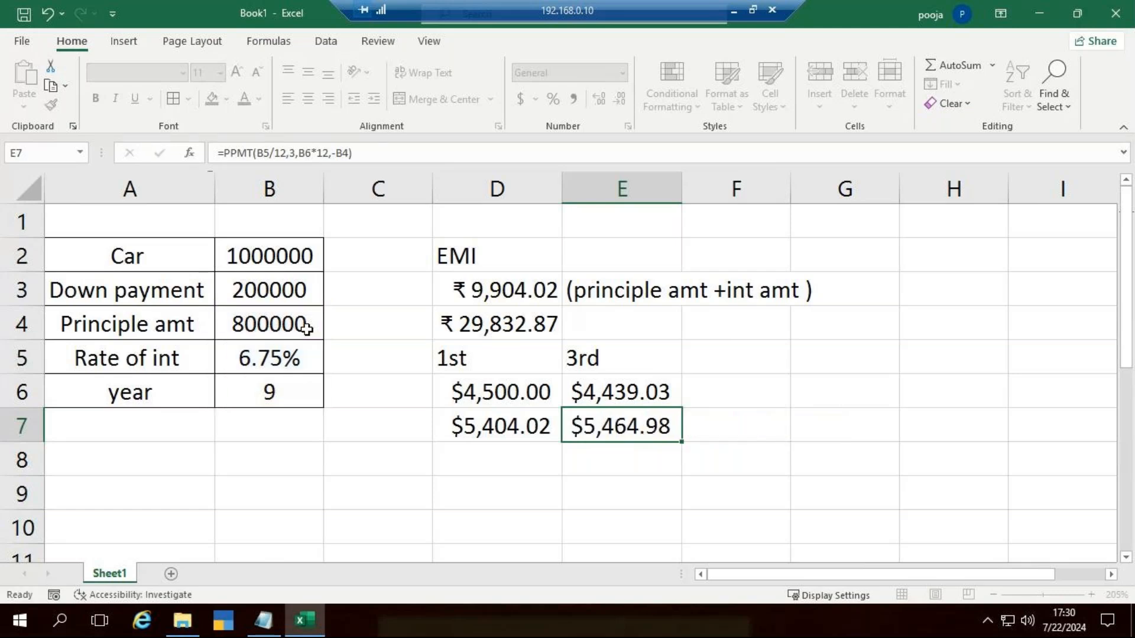
Step: Add the third period's interest and principal shares in E8 with =E6+E7, and compare the sum with the EMI in D3
key(Return)
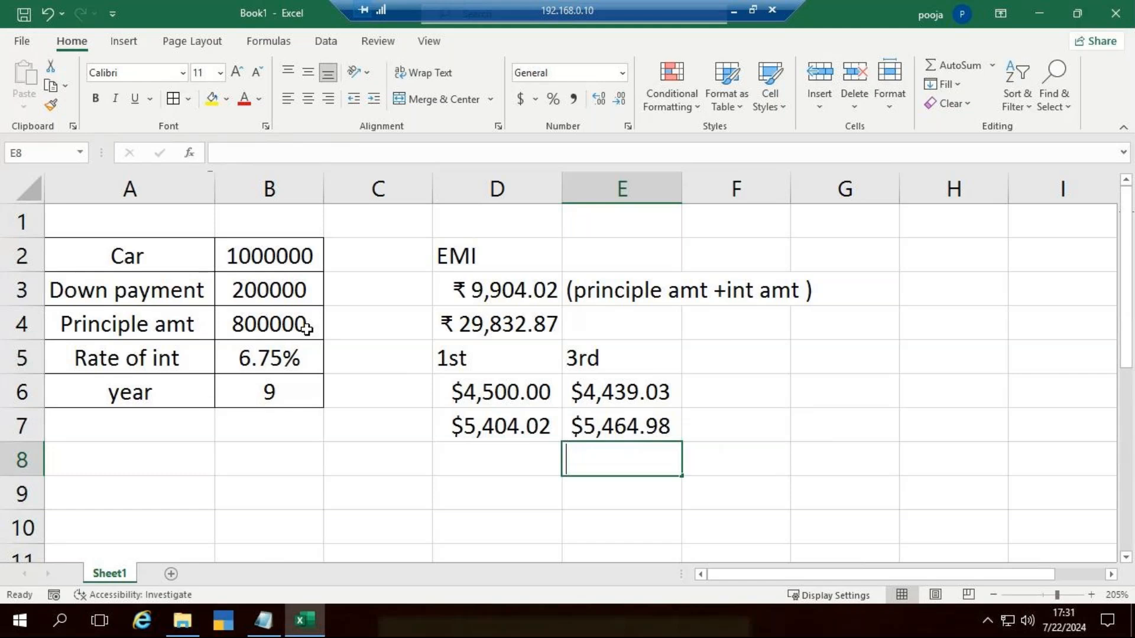
text(=)
click(648, 384)
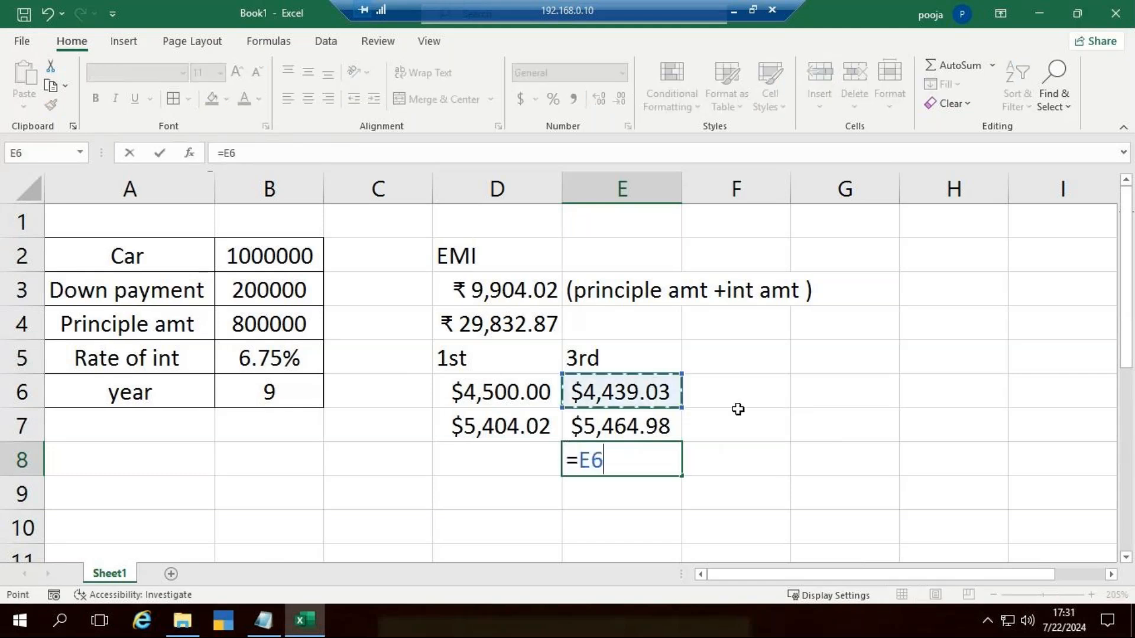
text(+)
click(652, 422)
key(ctrl+Return)
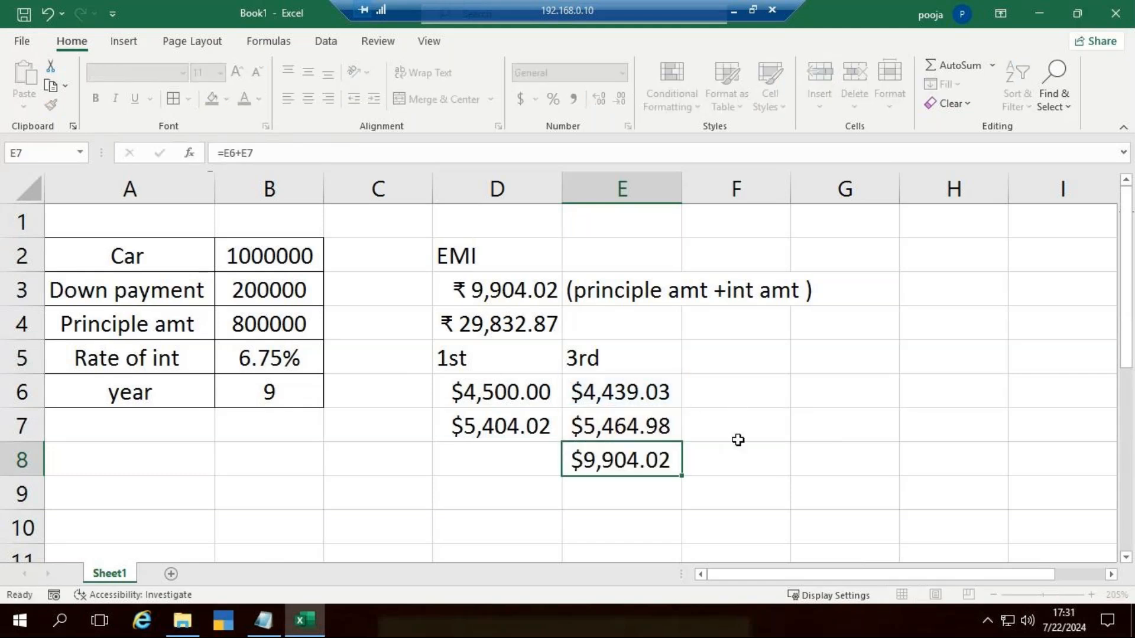
click(656, 466)
click(545, 301)
click(617, 471)
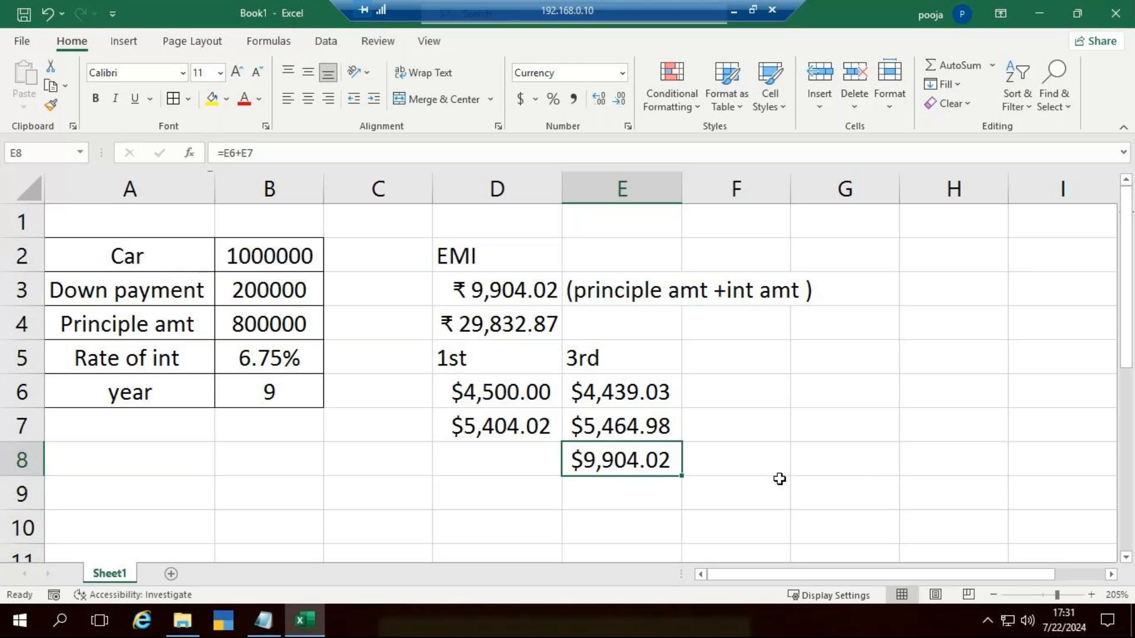
click(815, 479)
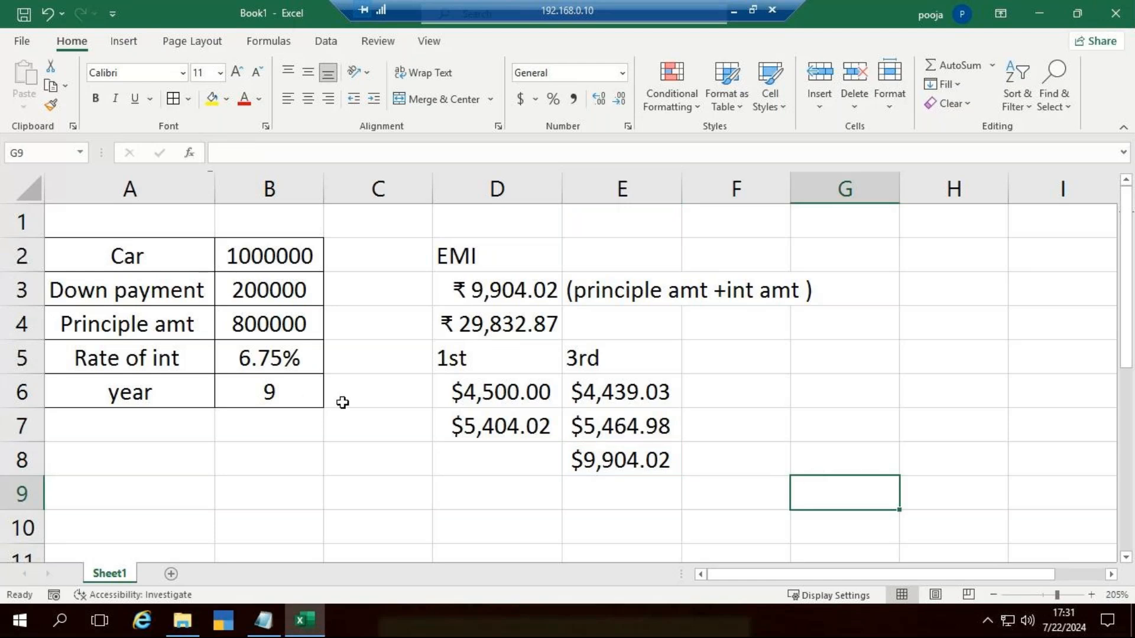
scroll(342, 403, down, 3)
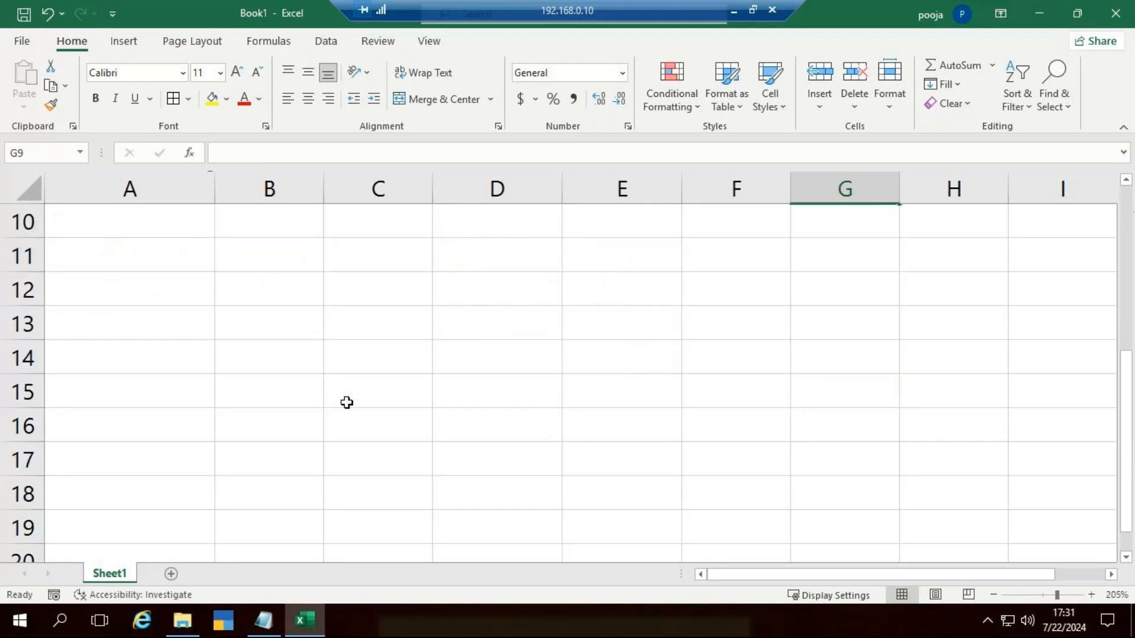
click(151, 262)
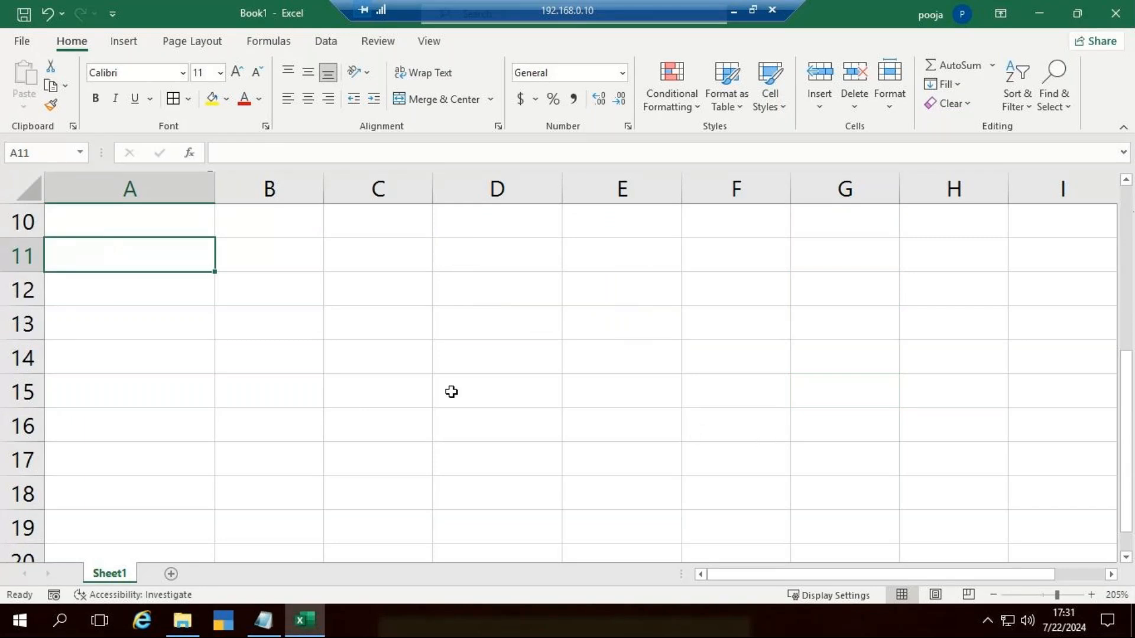
scroll(451, 392, up, 3)
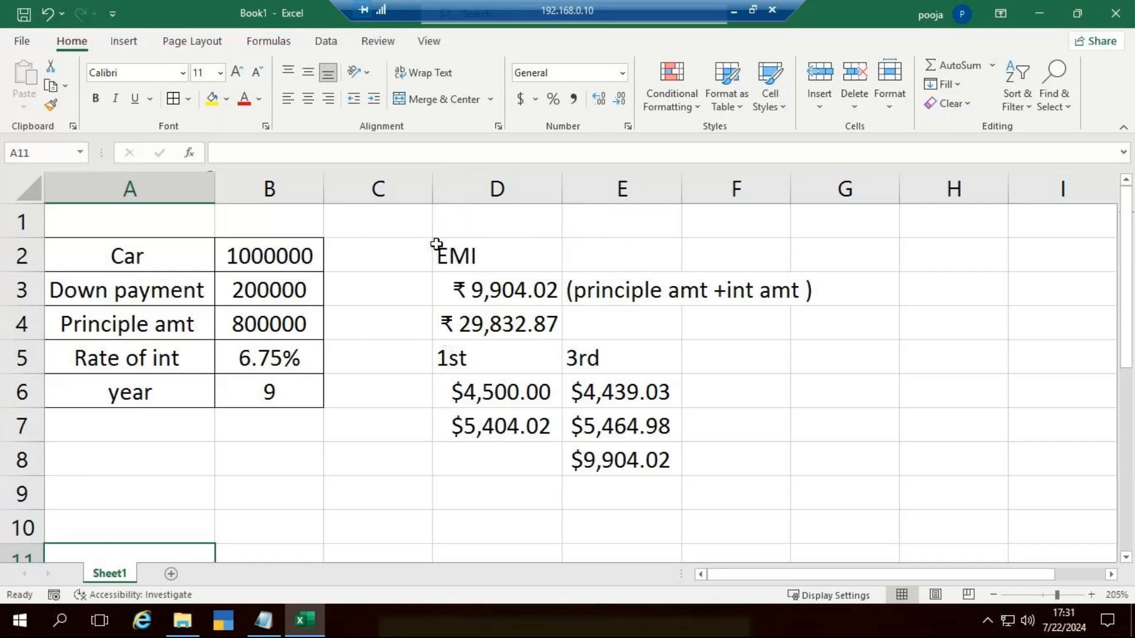
click(467, 253)
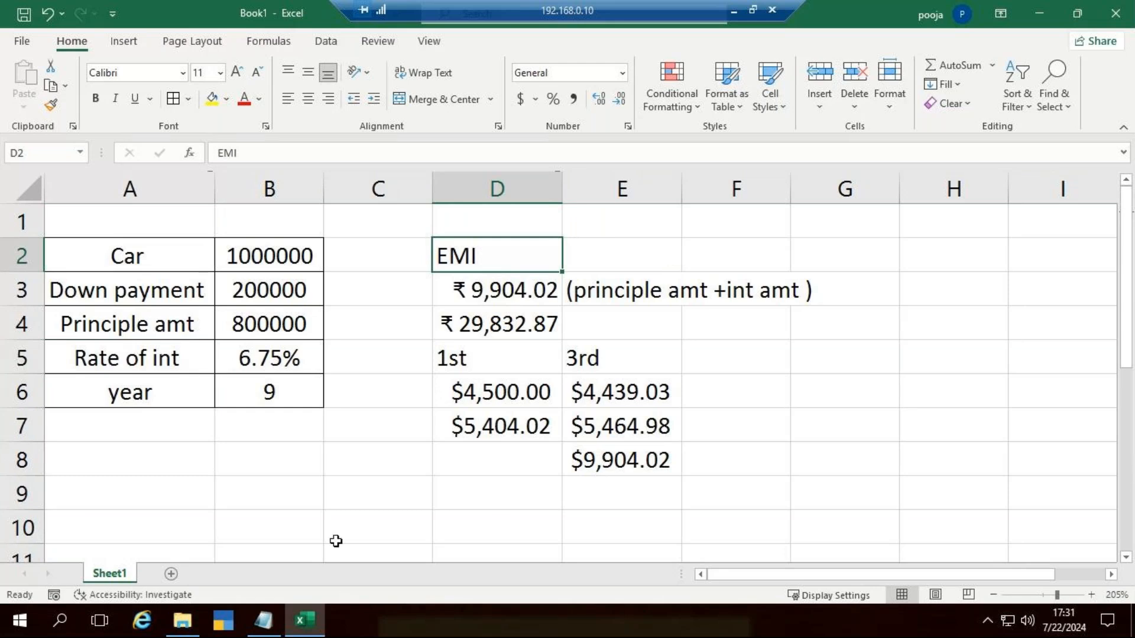
scroll(336, 541, down, 3)
click(197, 327)
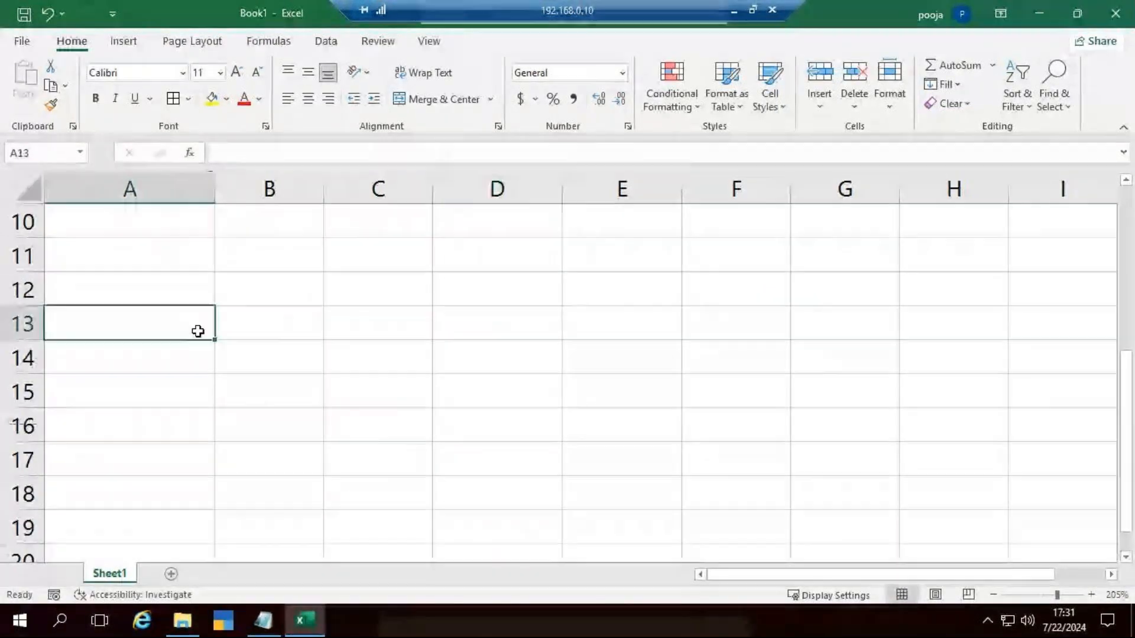
scroll(299, 402, up, 3)
Step: Merge and centre cells A1:C1 above the car loan table and enter the heading "Payment Function"
drag(130, 221, 349, 207)
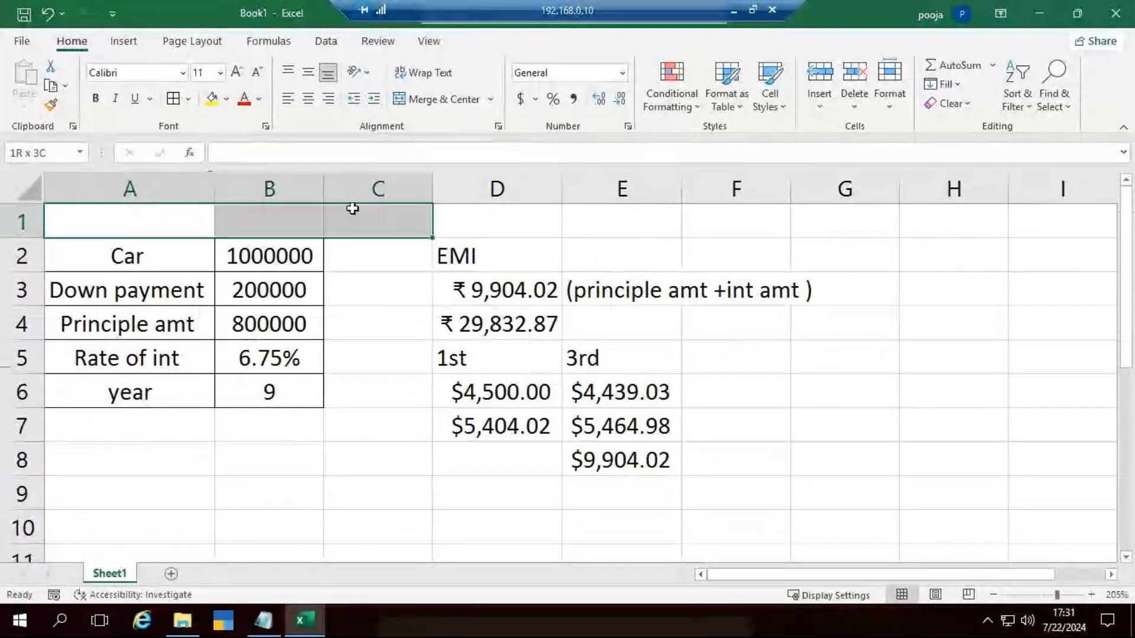
click(308, 96)
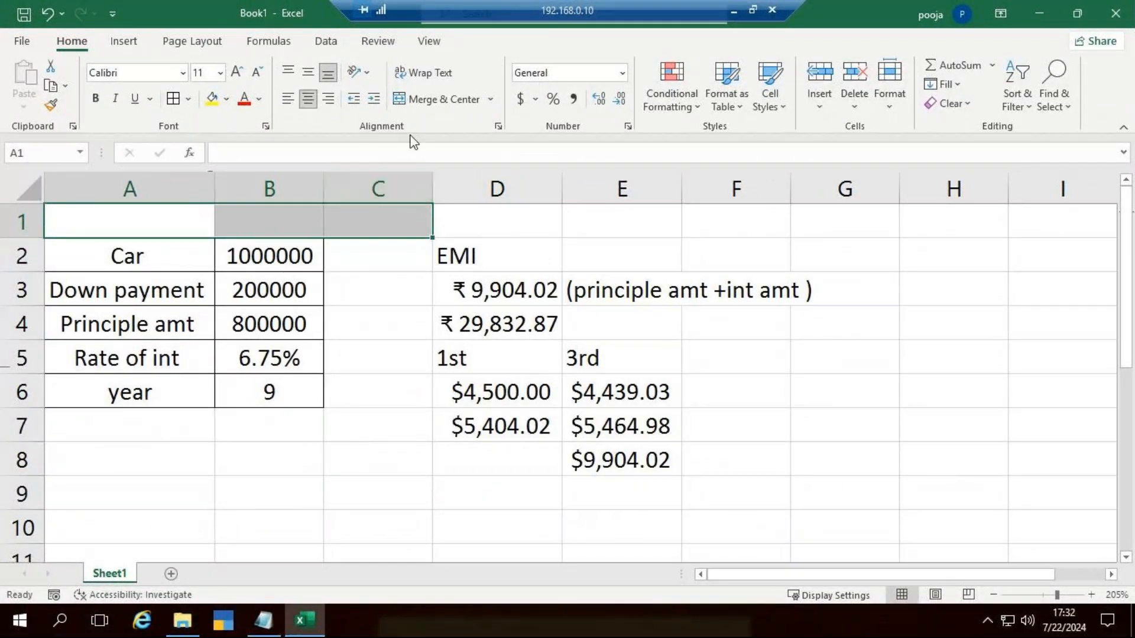
click(440, 98)
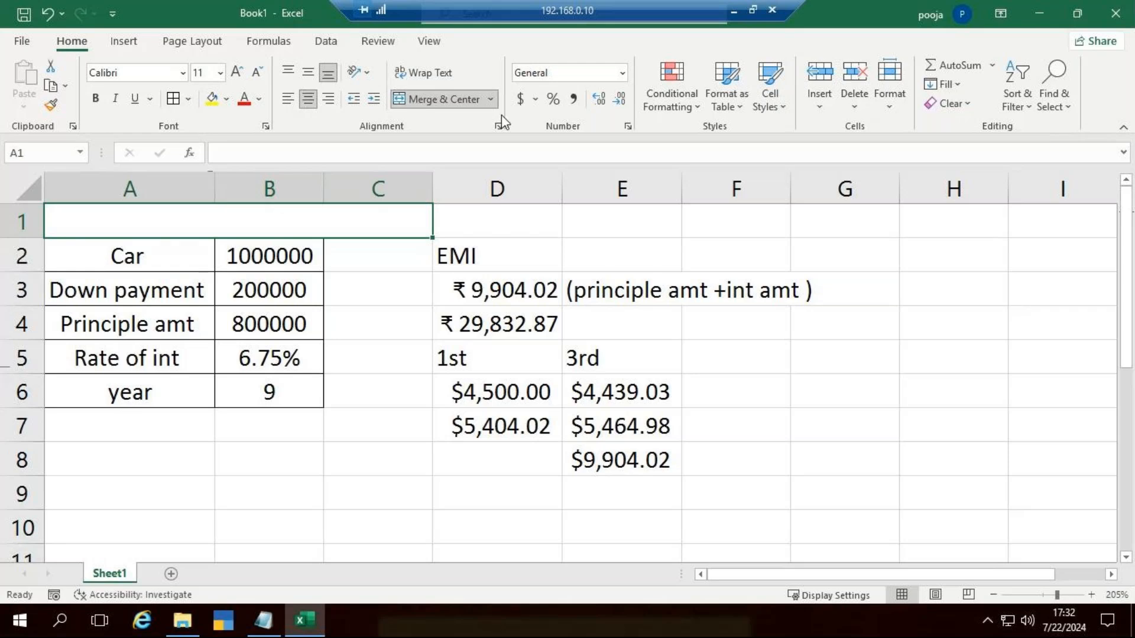
text(Payment )
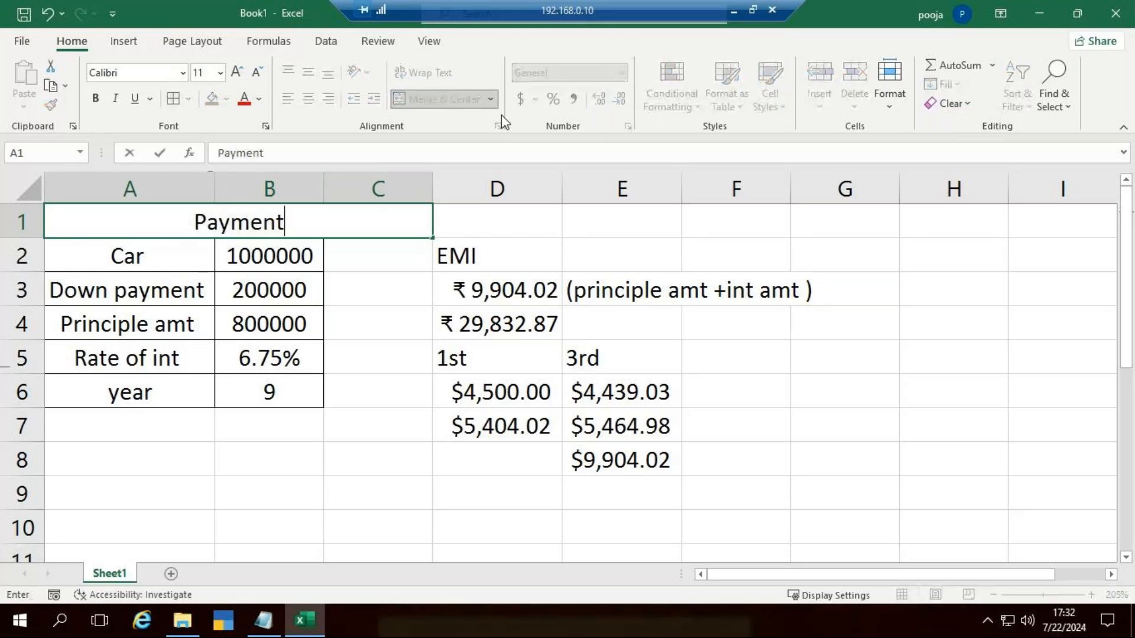
text(Function)
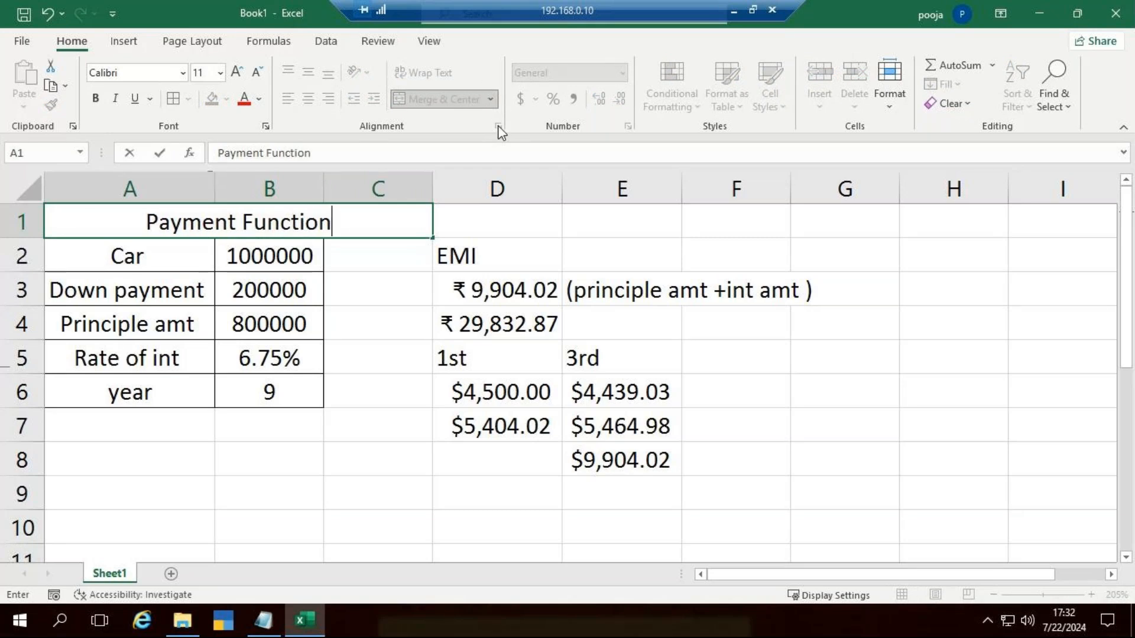
click(805, 387)
Step: Merge and centre cells A18:B18 and enter the heading "Rate of interest" for a new table
scroll(146, 324, down, 5)
drag(177, 286, 309, 297)
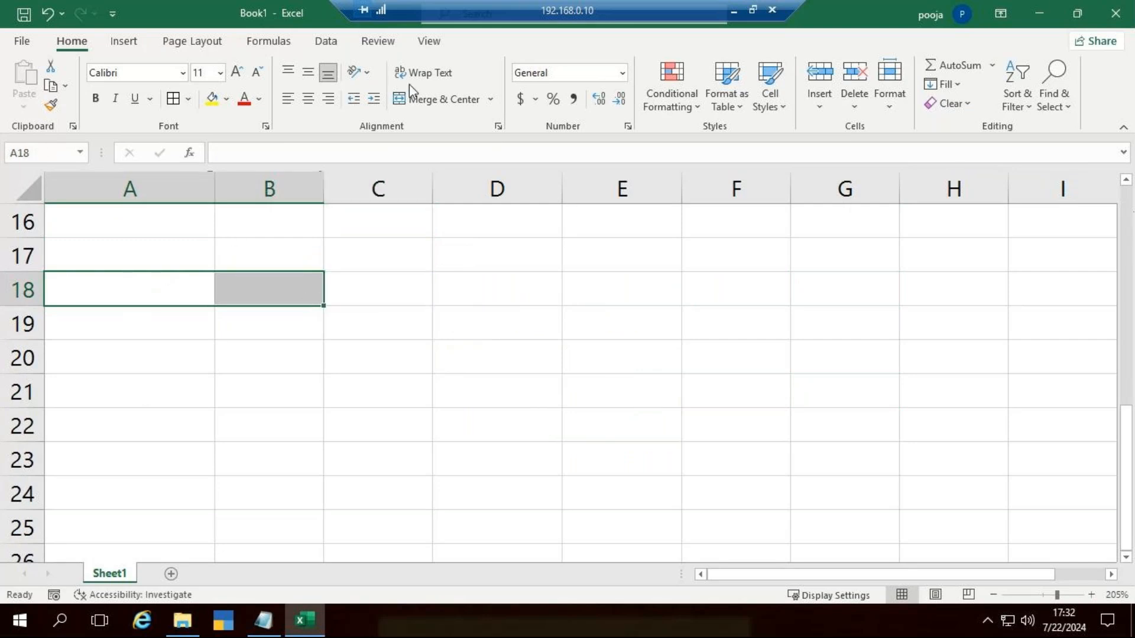
click(417, 99)
text(Ra)
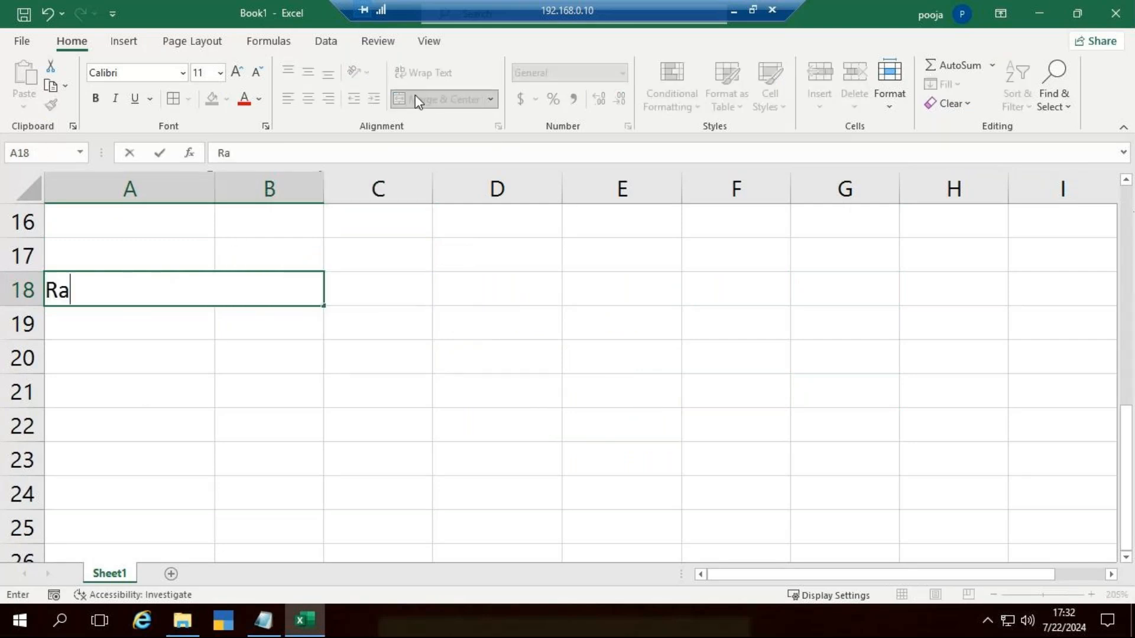
text(te of interest)
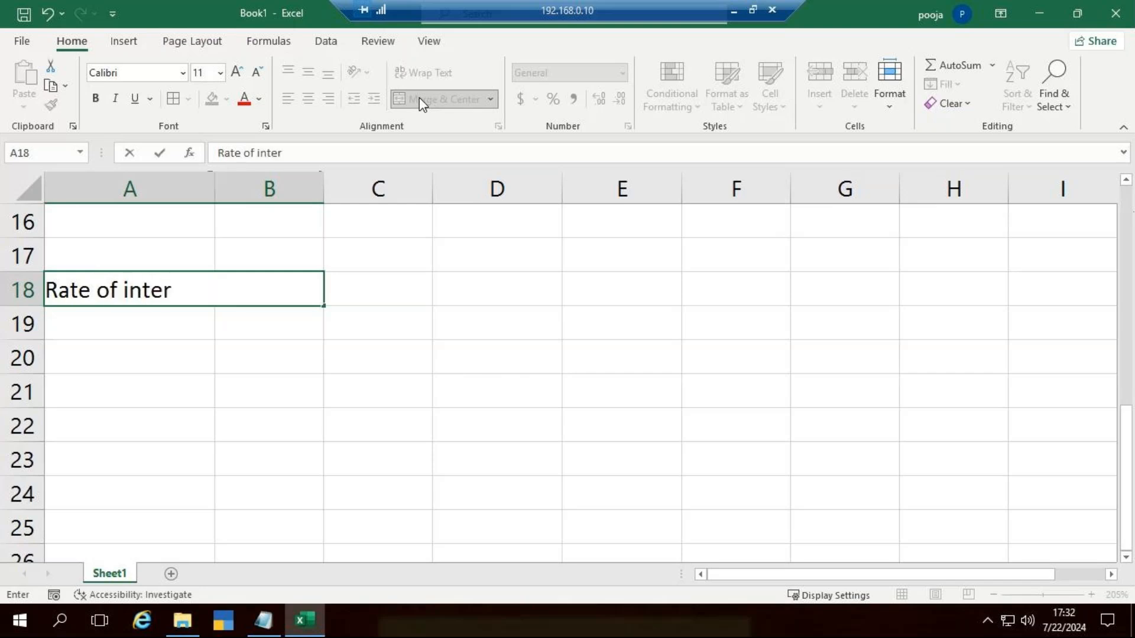
key(ctrl+Return)
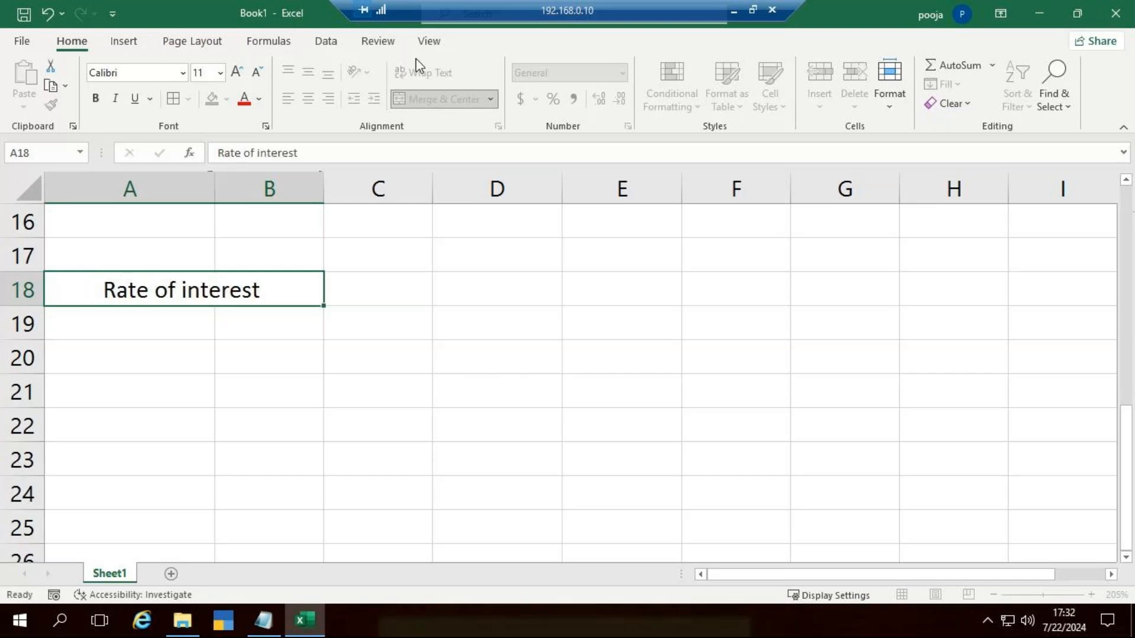
key(Return)
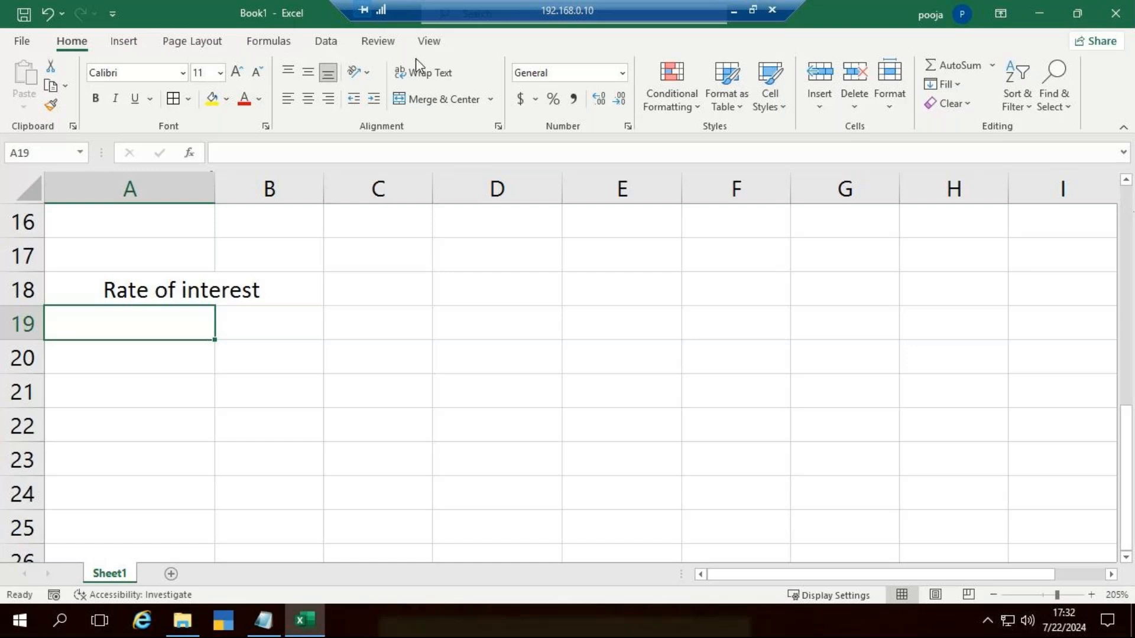
Step: Compare the sum in E8 with the EMI in D3, and check the sum of the first period's shares in D6:D7
scroll(455, 400, up, 4)
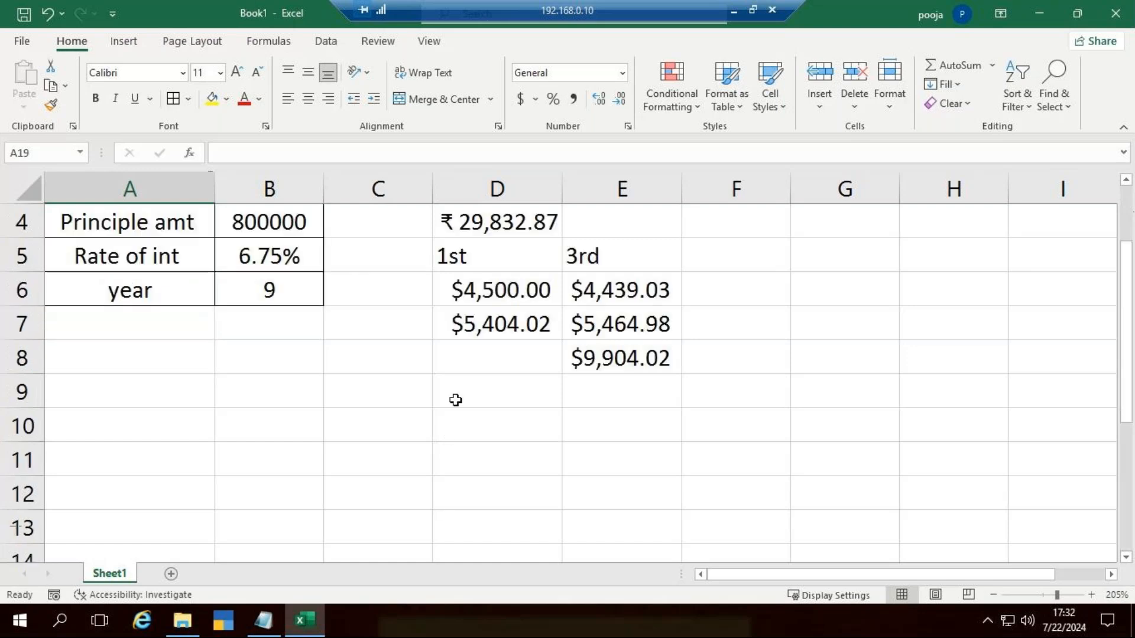
scroll(455, 400, up, 1)
click(606, 463)
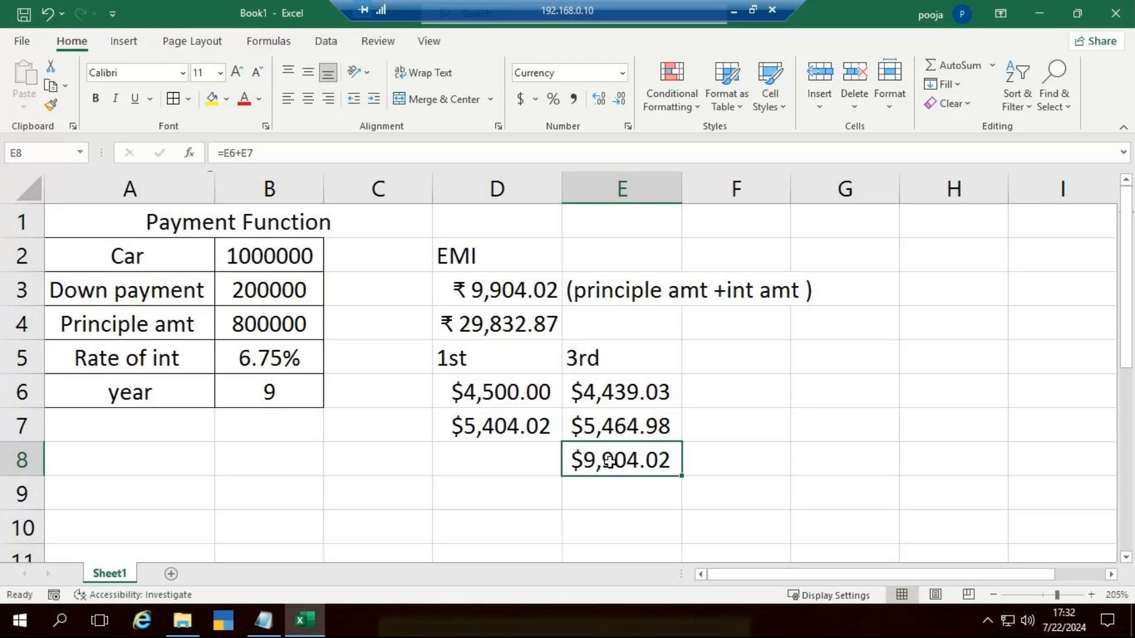
click(511, 298)
click(615, 467)
click(516, 455)
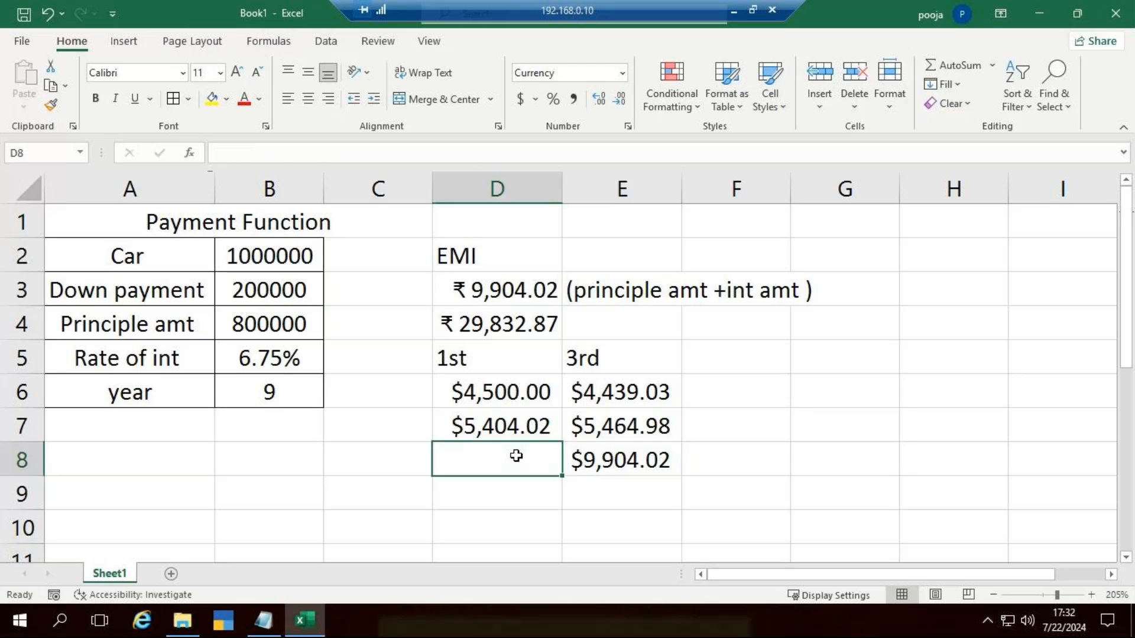
drag(517, 389, 517, 426)
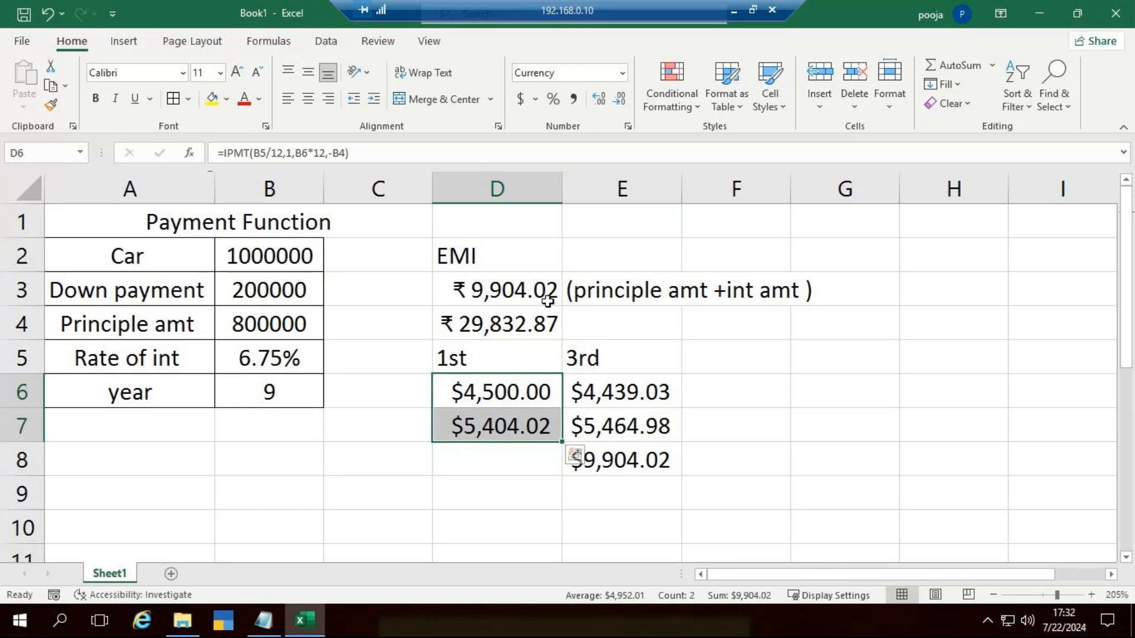
click(850, 504)
Step: Enter the label "Amount of loan" in A19 and its value 25000 in B19
scroll(301, 444, down, 4)
click(198, 430)
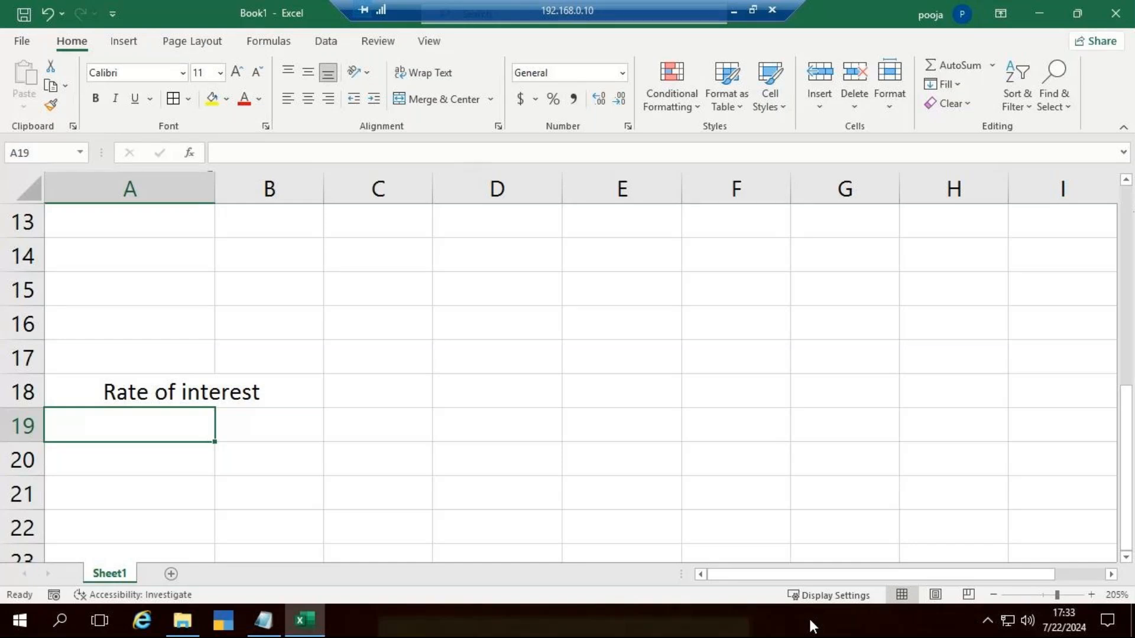
text(Amount )
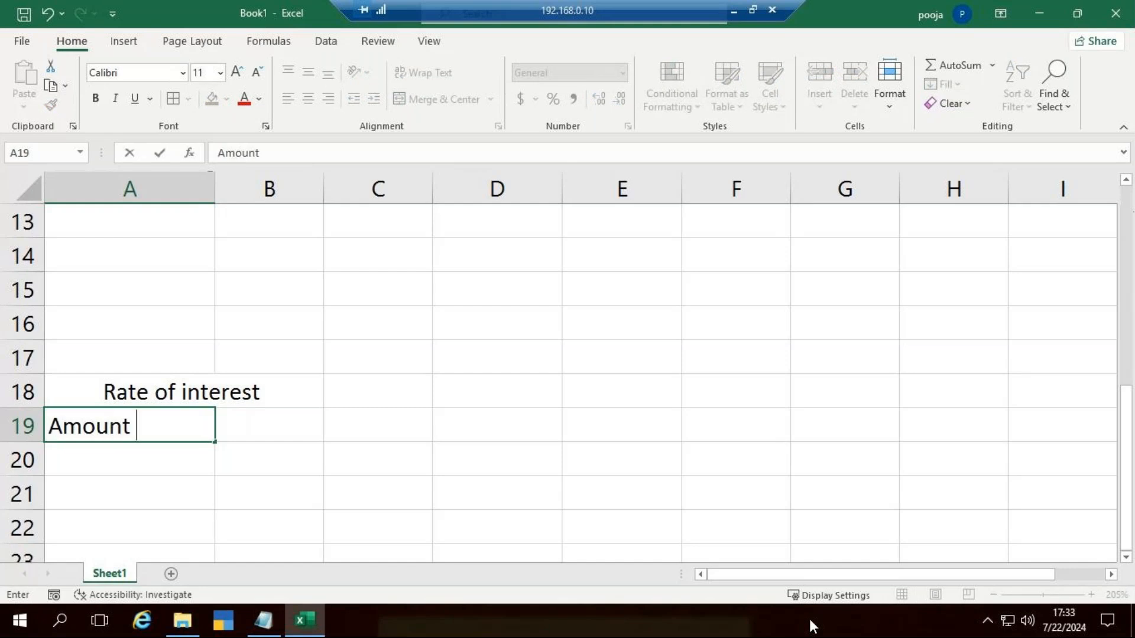
text(of loan)
key(ctrl+Return)
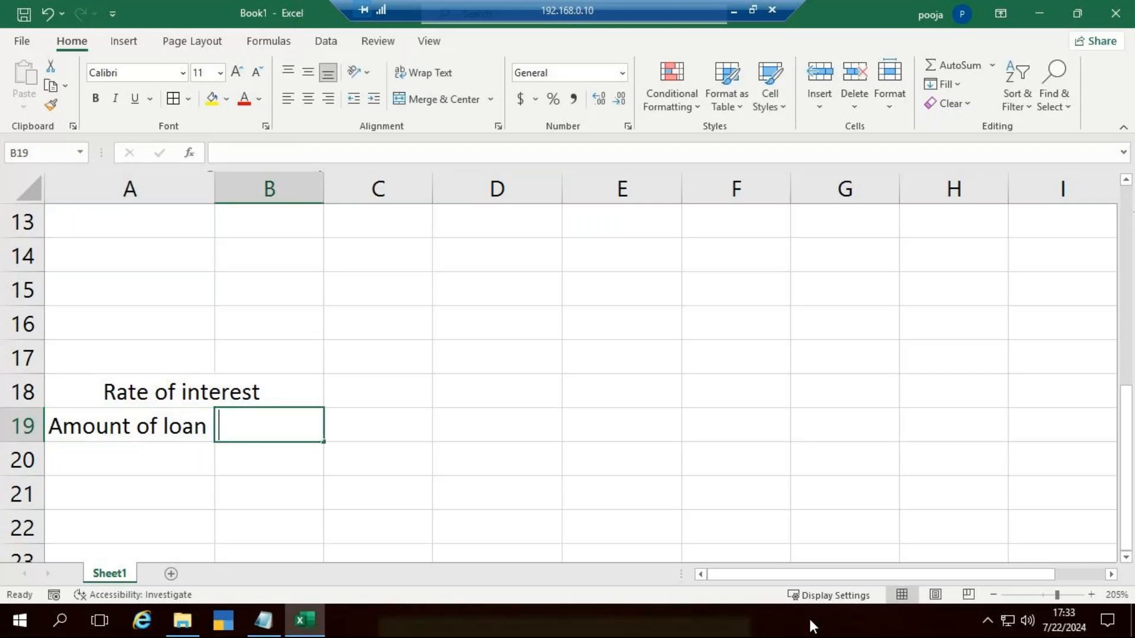
text(25000)
key(Return)
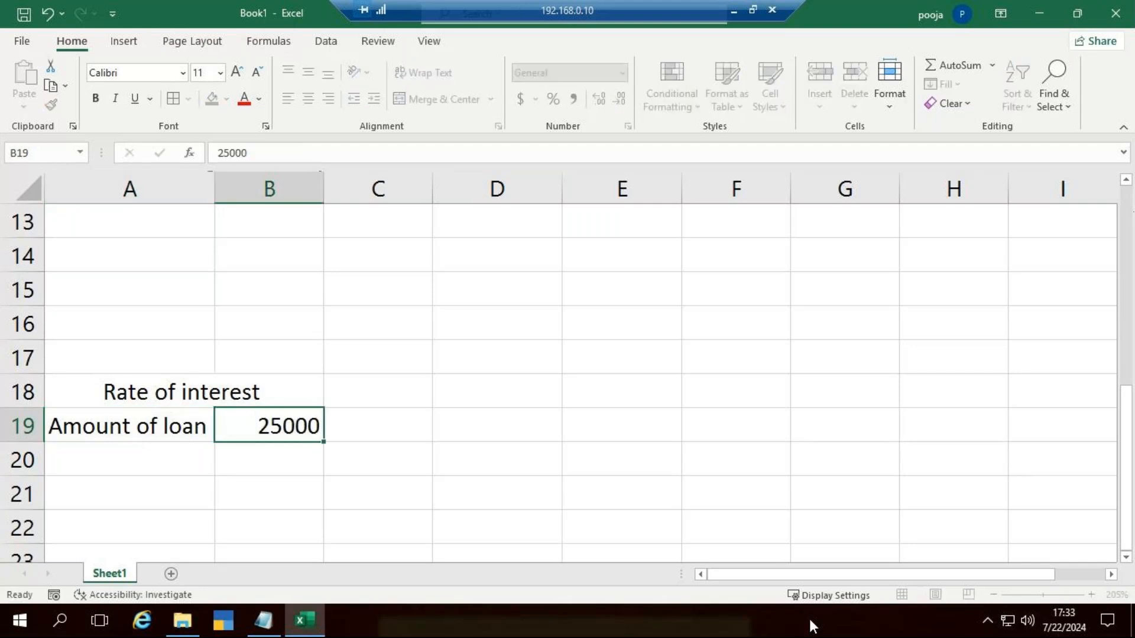
Step: Add the label "Years" in A20 with the value 5 in B20
key(Left)
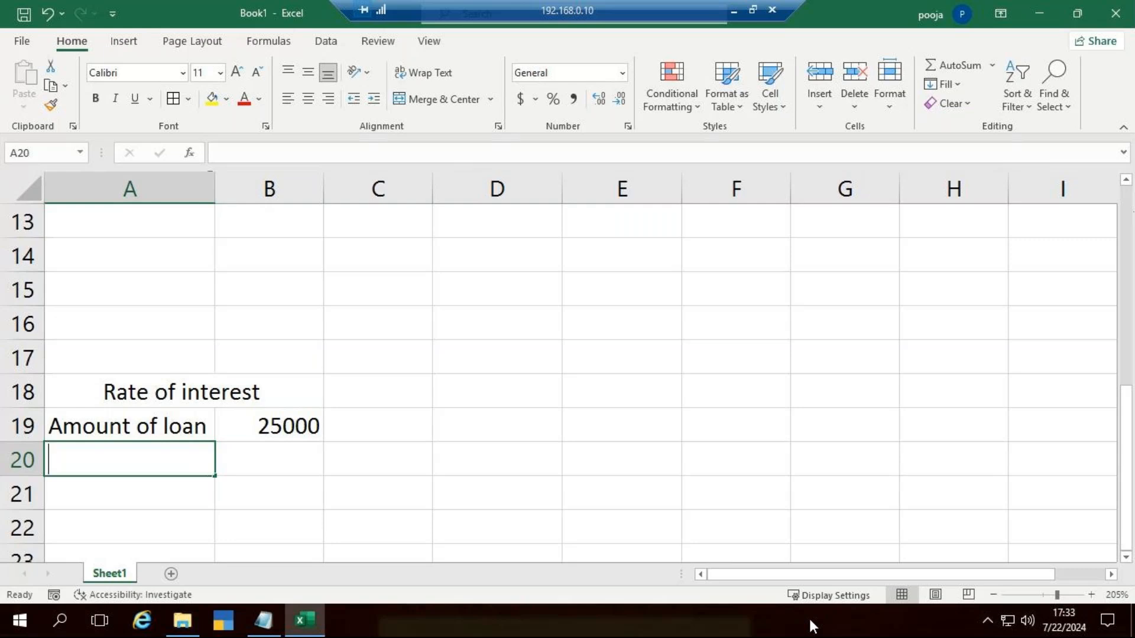
text(Years)
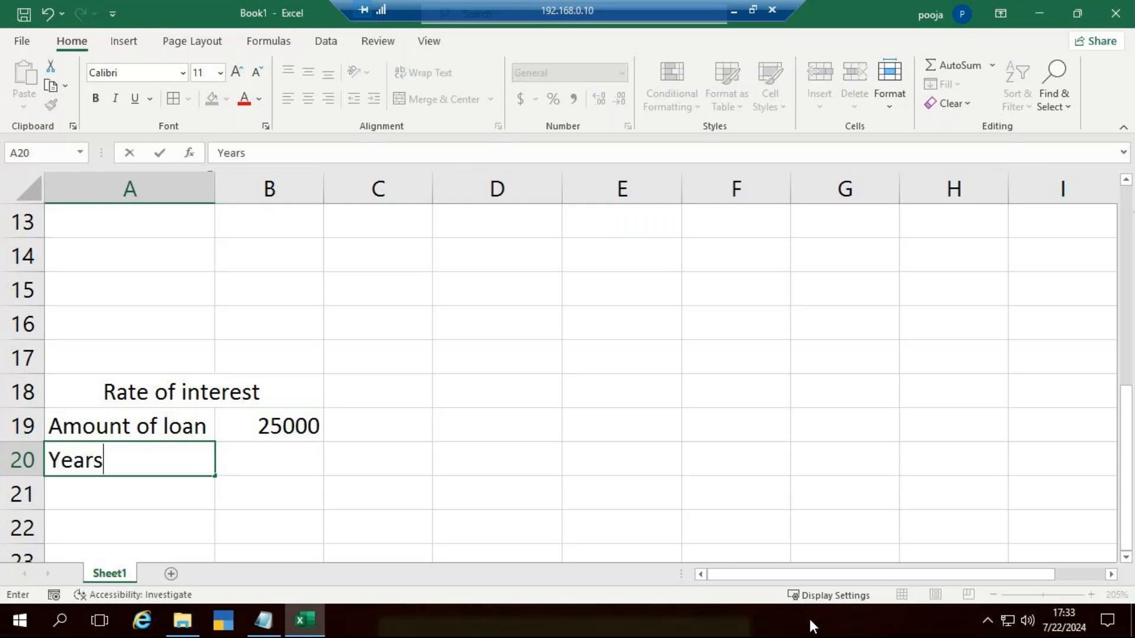
key(Tab)
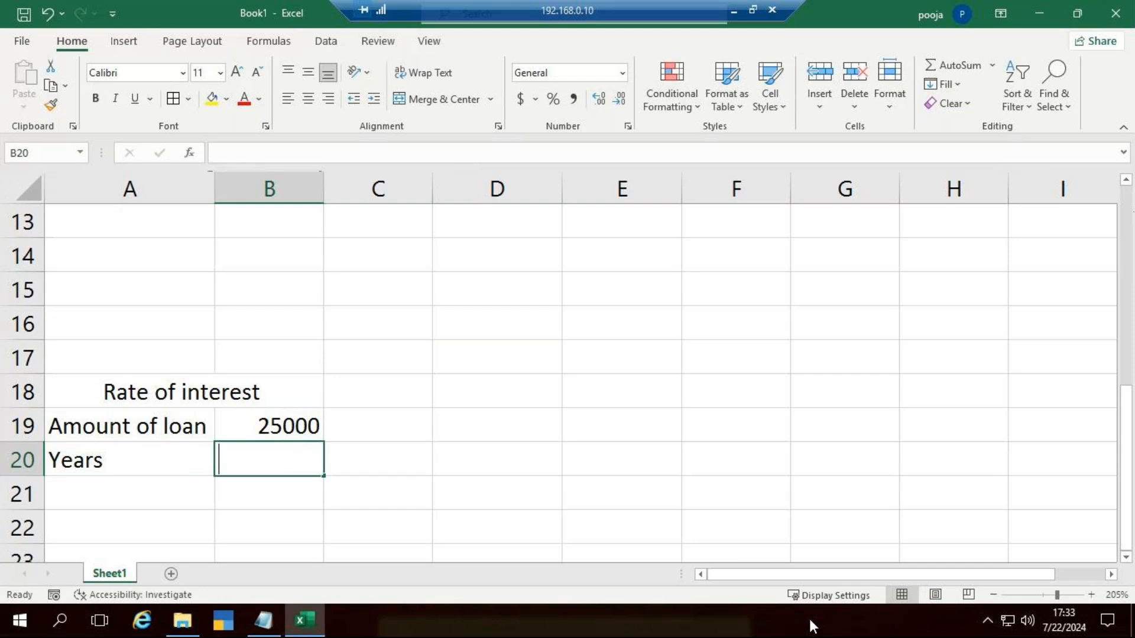
text(5)
key(Return)
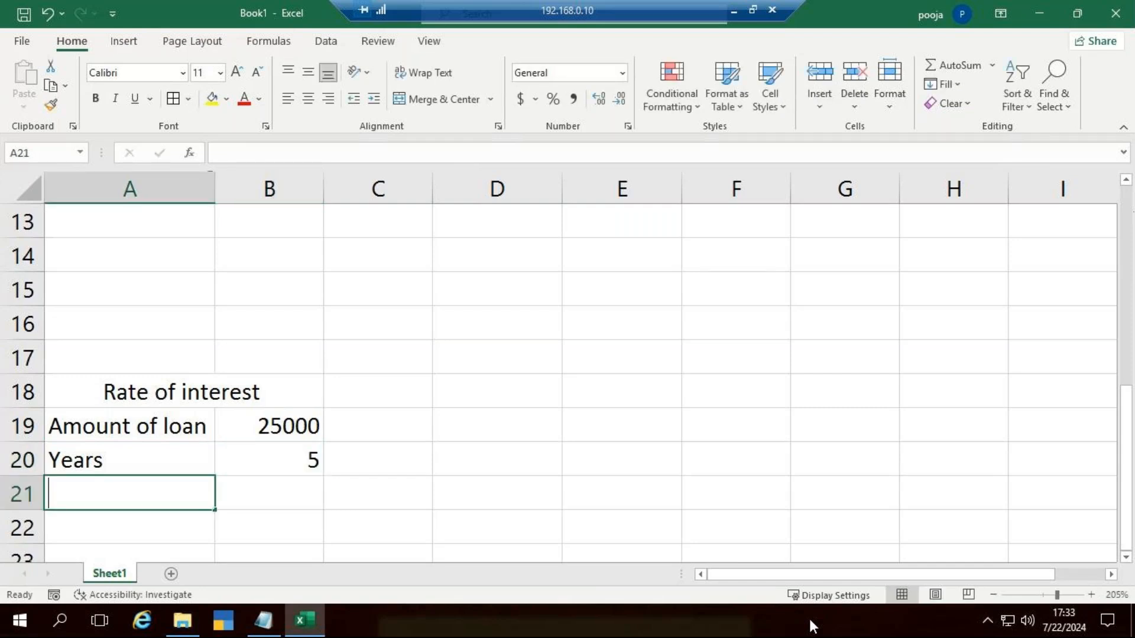
Step: Enter the label "Monthly payment" in A21 and widen column A to fit the text
text(Monthly )
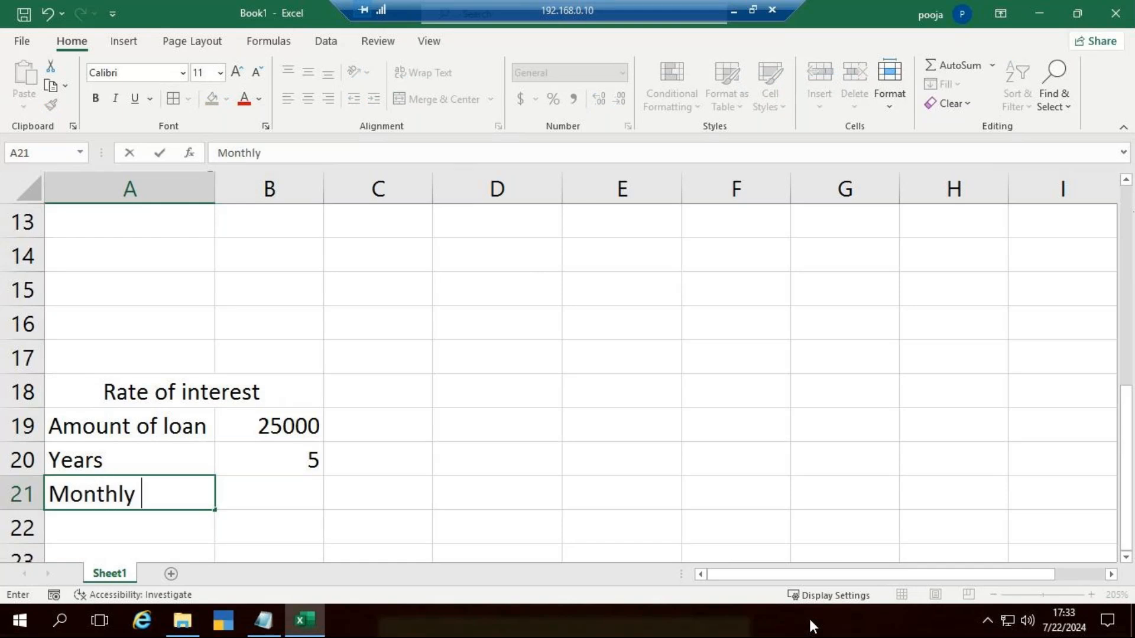
text(paymnet)
key(BackSpace)
key(BackSpace)
key(BackSpace)
text(e)
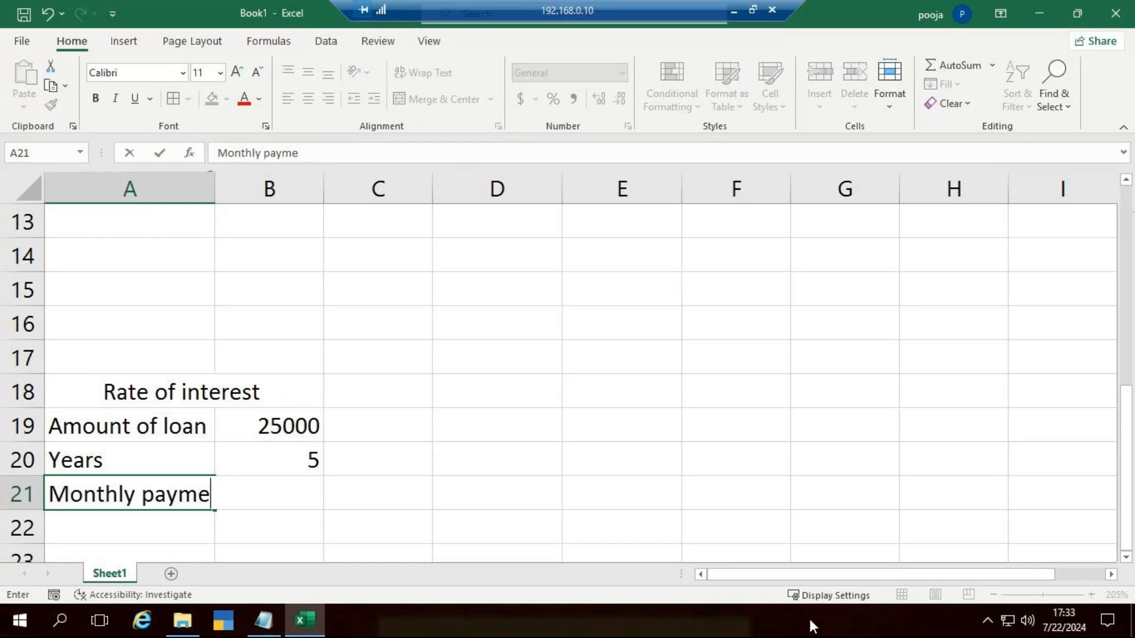
text(nt)
key(Tab)
drag(214, 190, 235, 193)
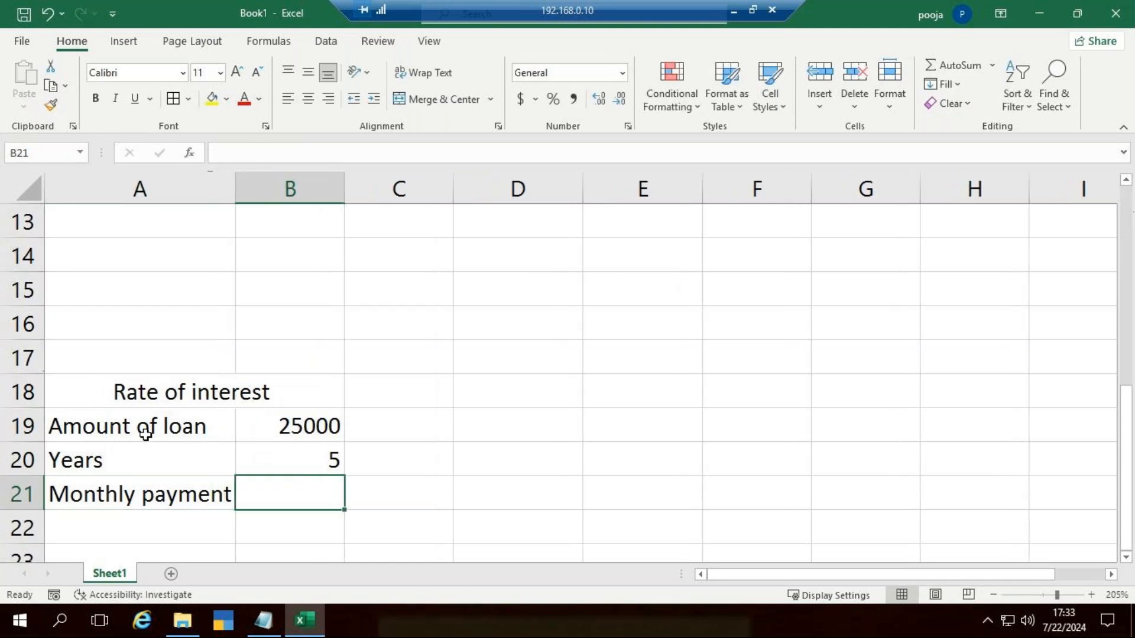
Step: Enter 1200 in B21 as the monthly payment of the new loan table
click(320, 437)
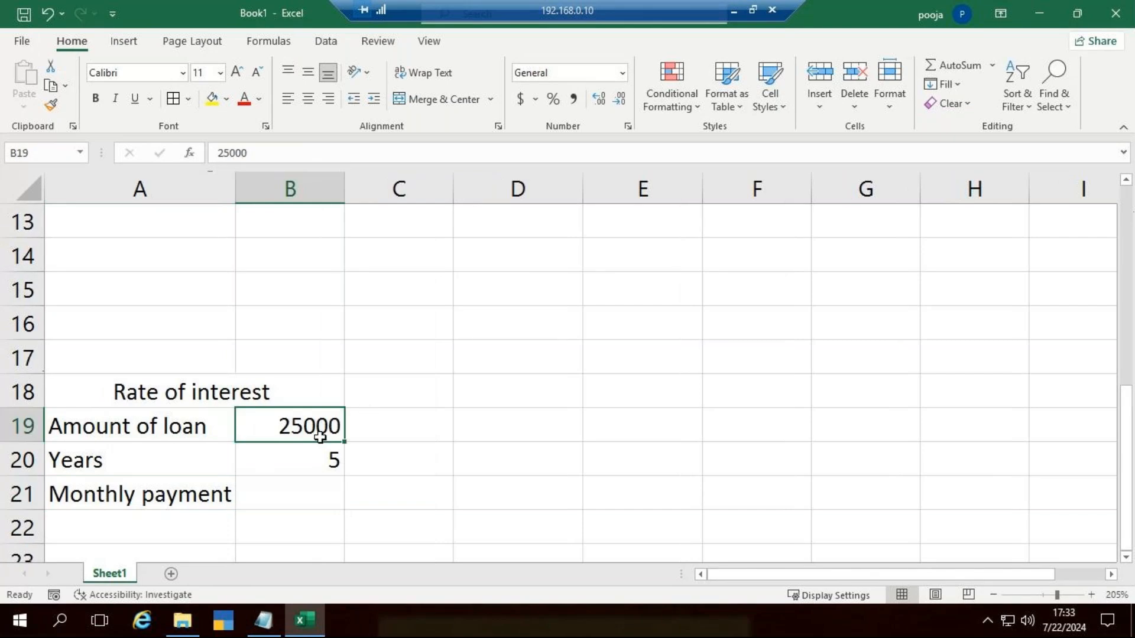
click(314, 460)
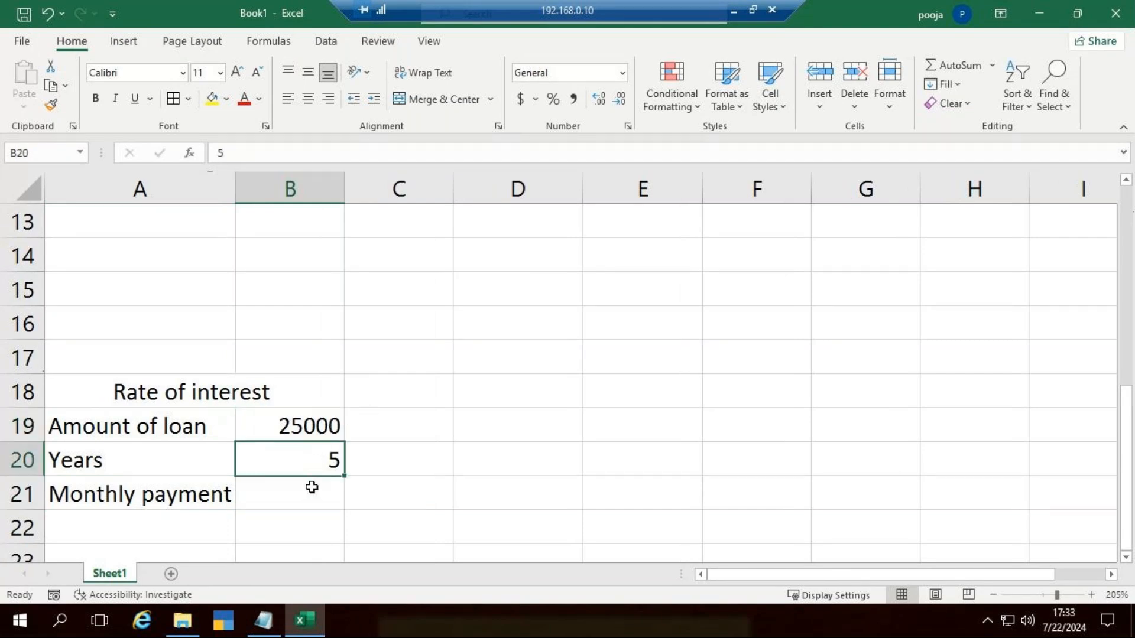
click(310, 486)
text(1200)
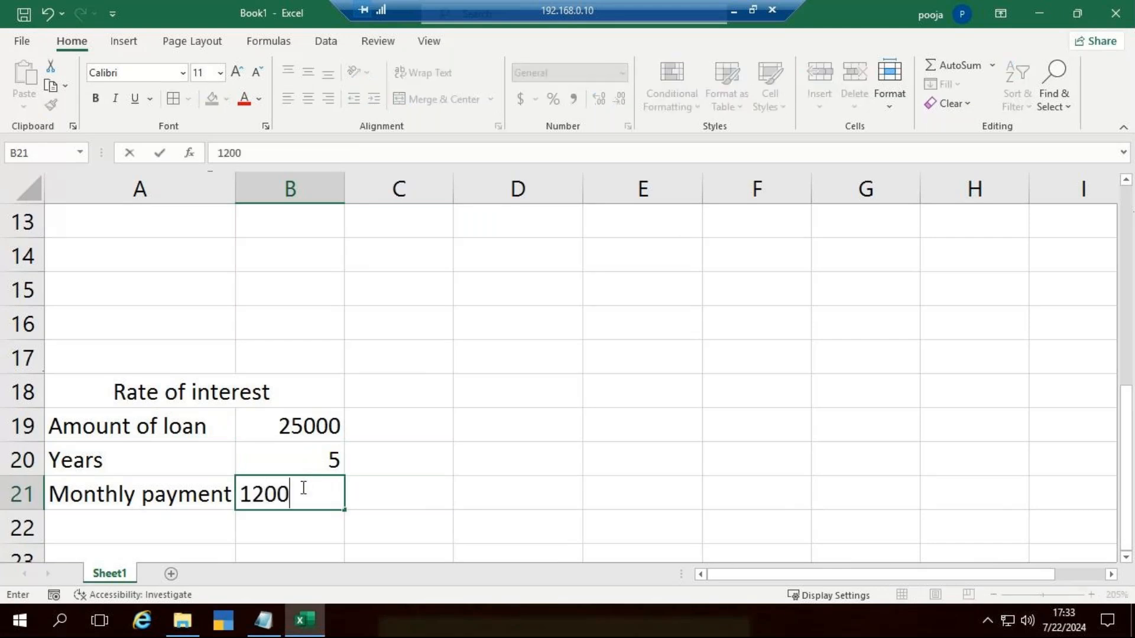
click(535, 497)
scroll(329, 474, up, 1)
scroll(328, 474, up, 3)
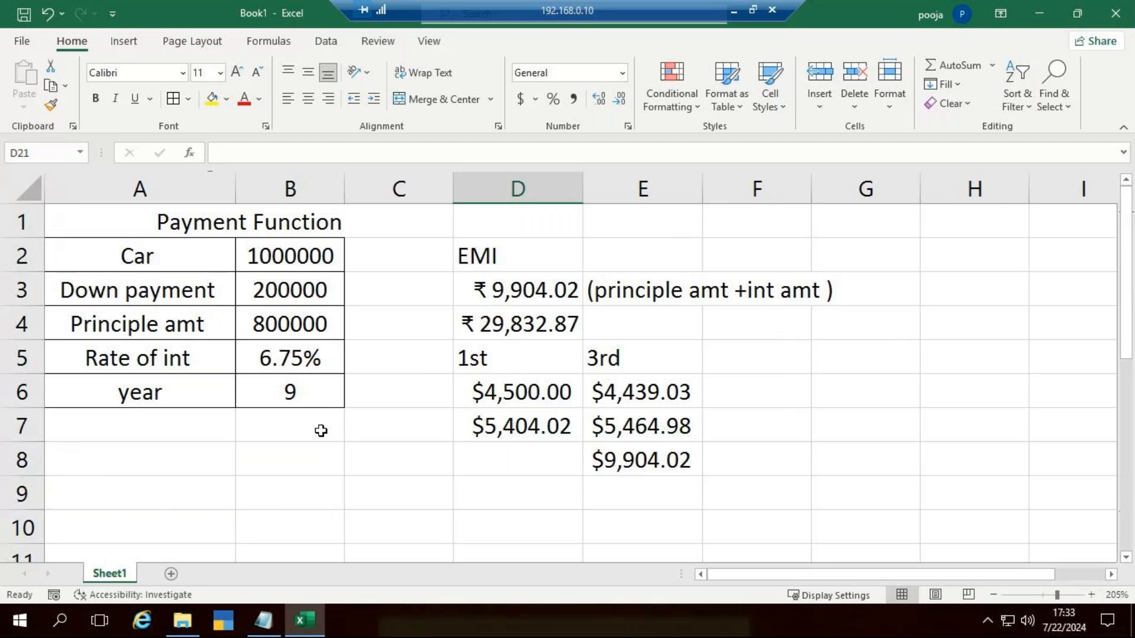
Step: Add the label "Interest rate" in A22 and a "?" placeholder beside it in B22
click(531, 292)
scroll(322, 390, down, 5)
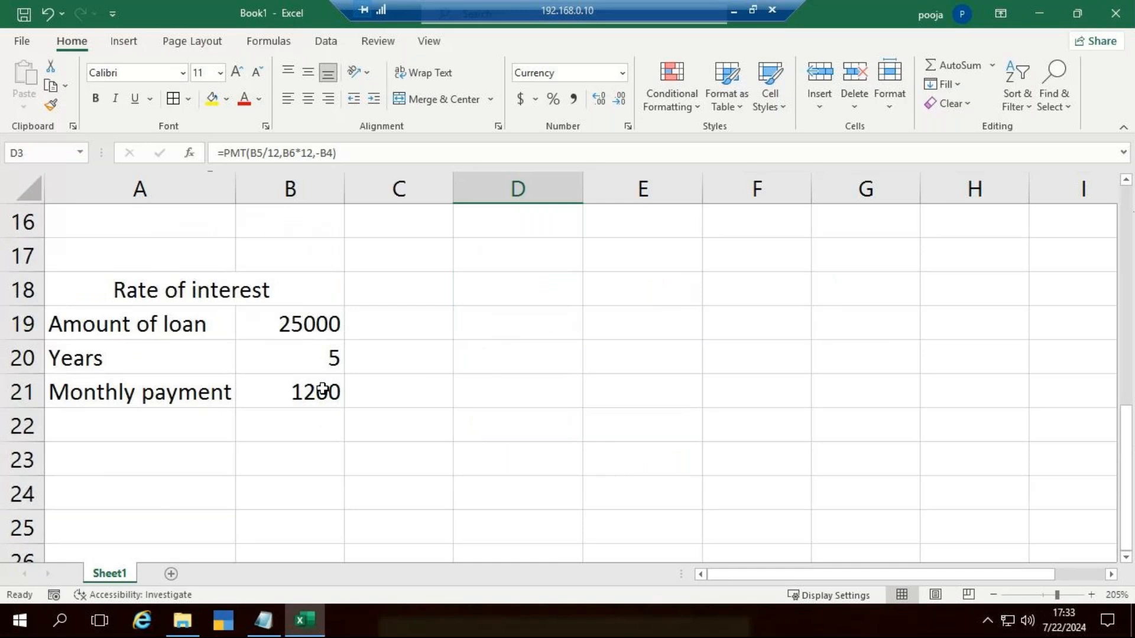
click(167, 419)
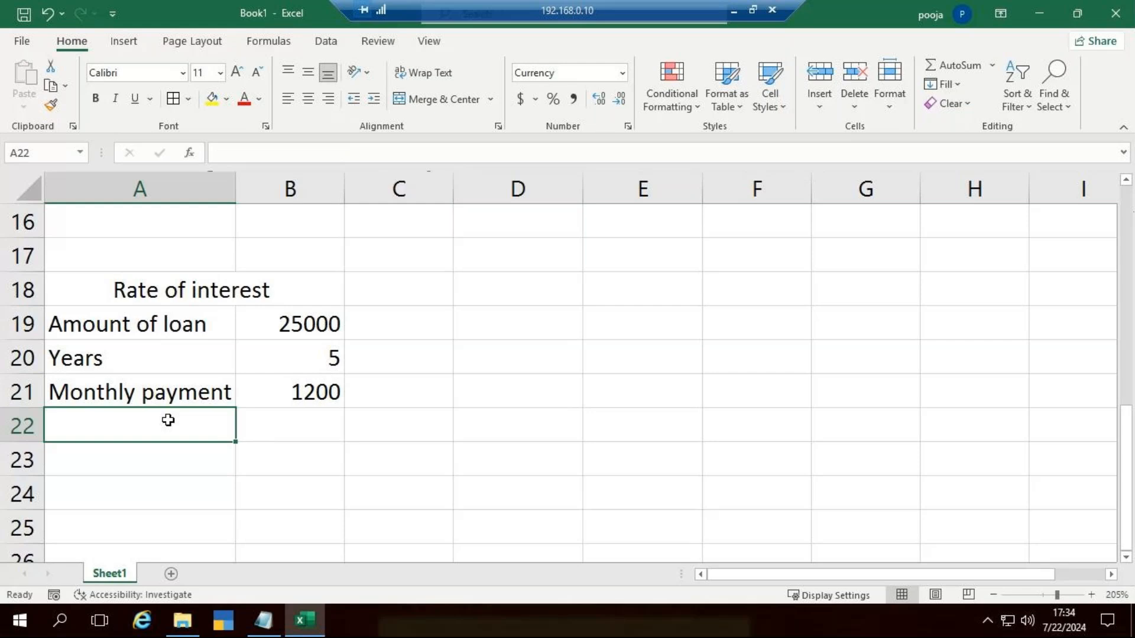
text(Interest rate)
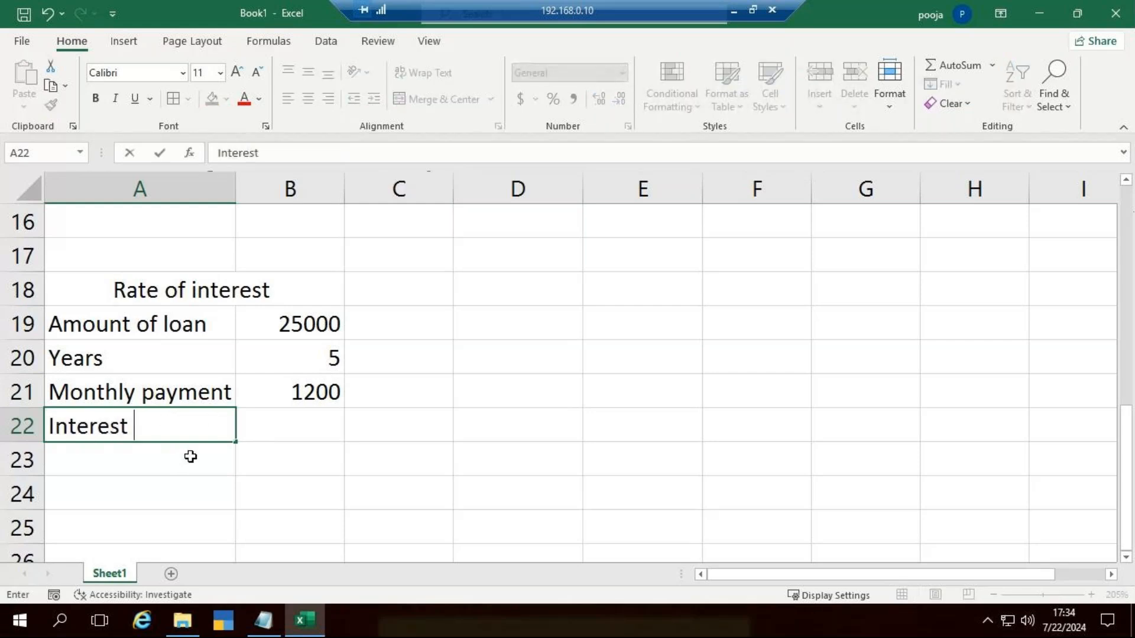
right_click(205, 433)
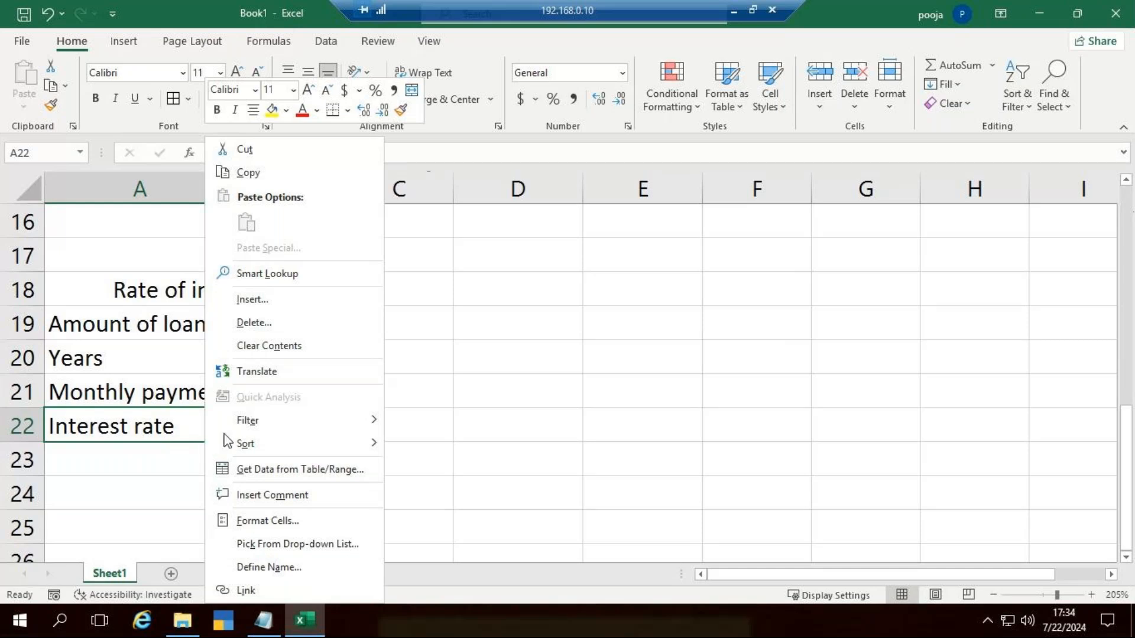
click(397, 357)
click(320, 423)
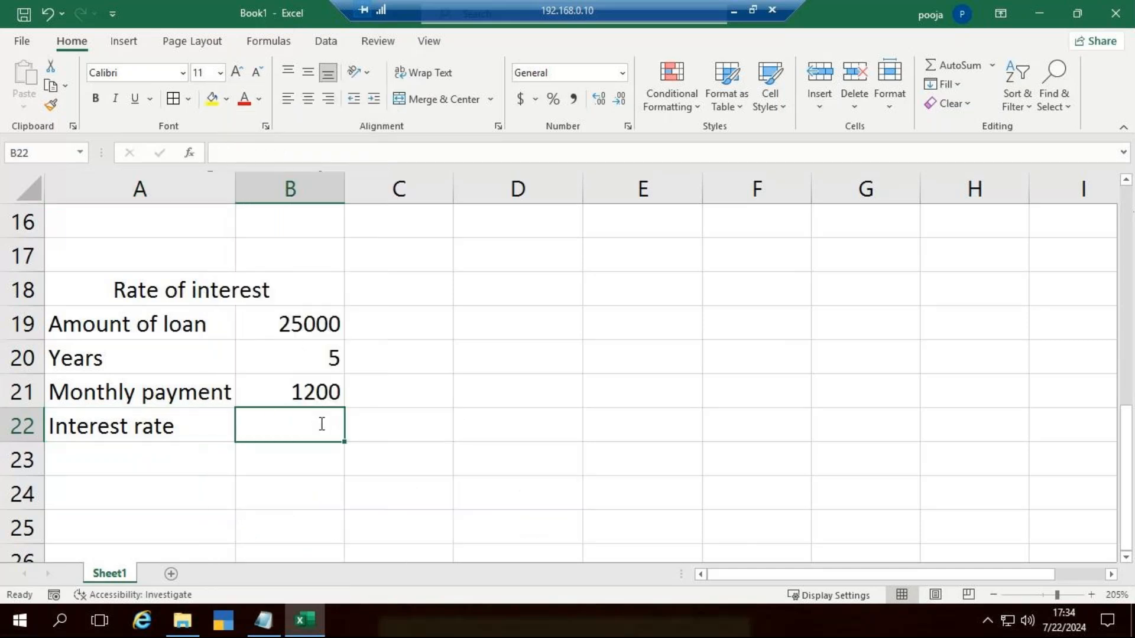
text(?)
key(Tab)
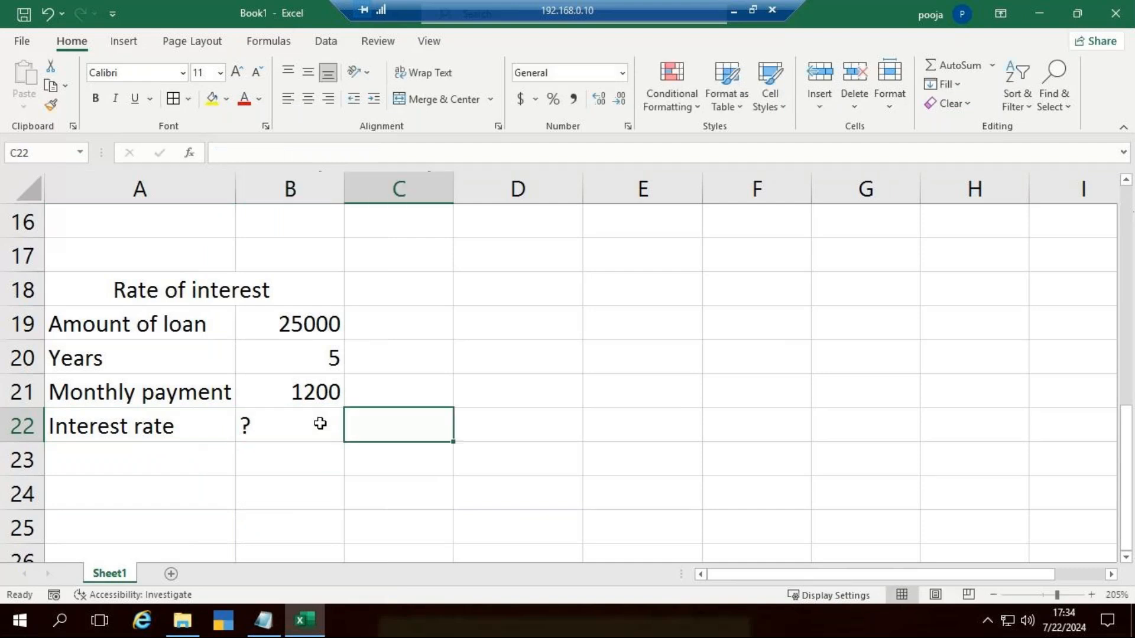
Step: Select D20 for the rate formula and widen column D
key(Right)
key(Up)
key(Up)
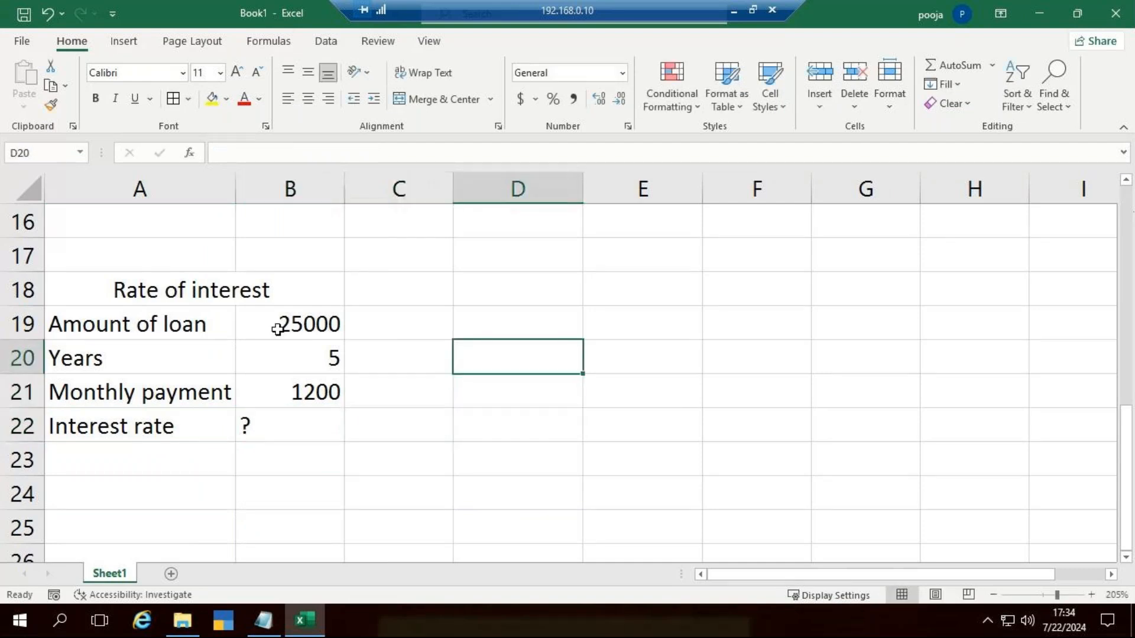
drag(584, 198, 624, 198)
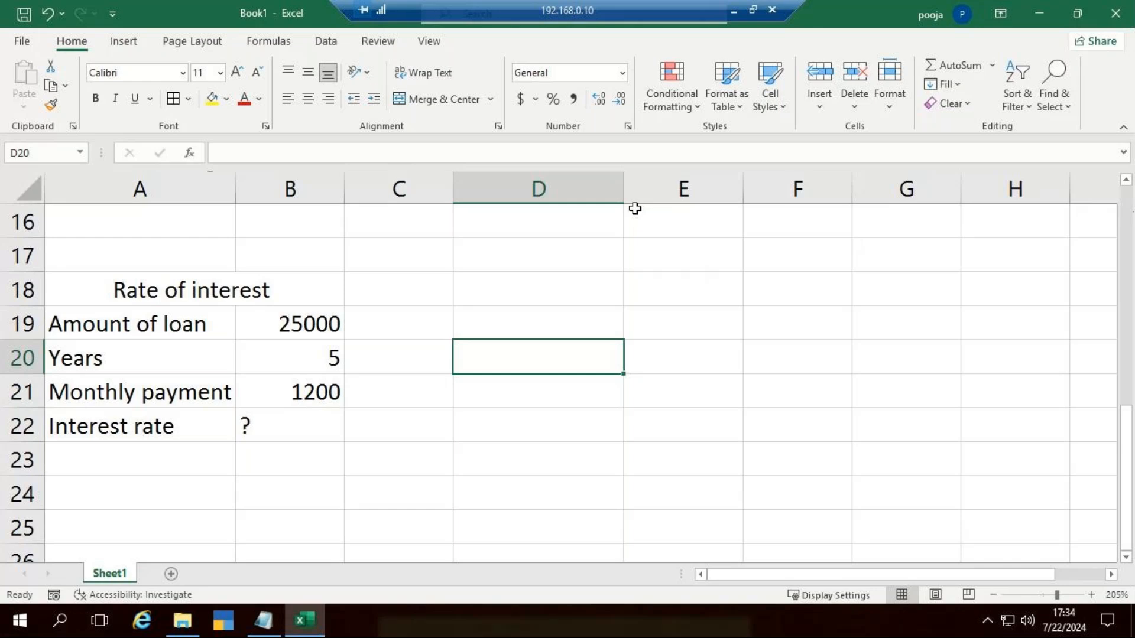
Step: Calculate the loan's interest rate in D20 with the formula =RATE(B20*12,B21,-B19)
text(=)
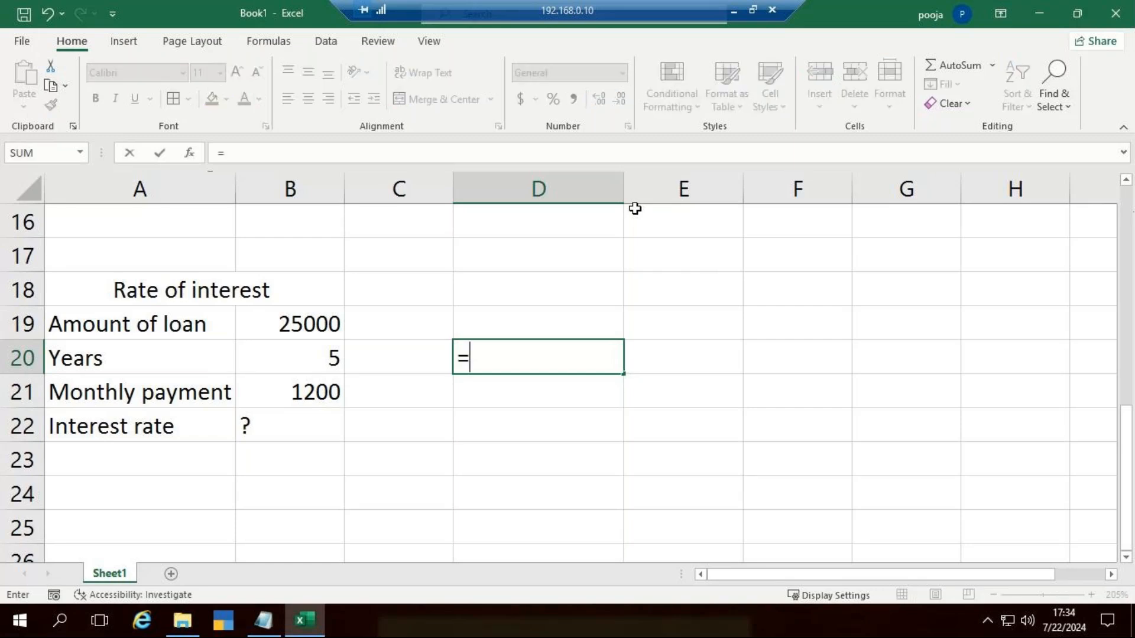
text(rate)
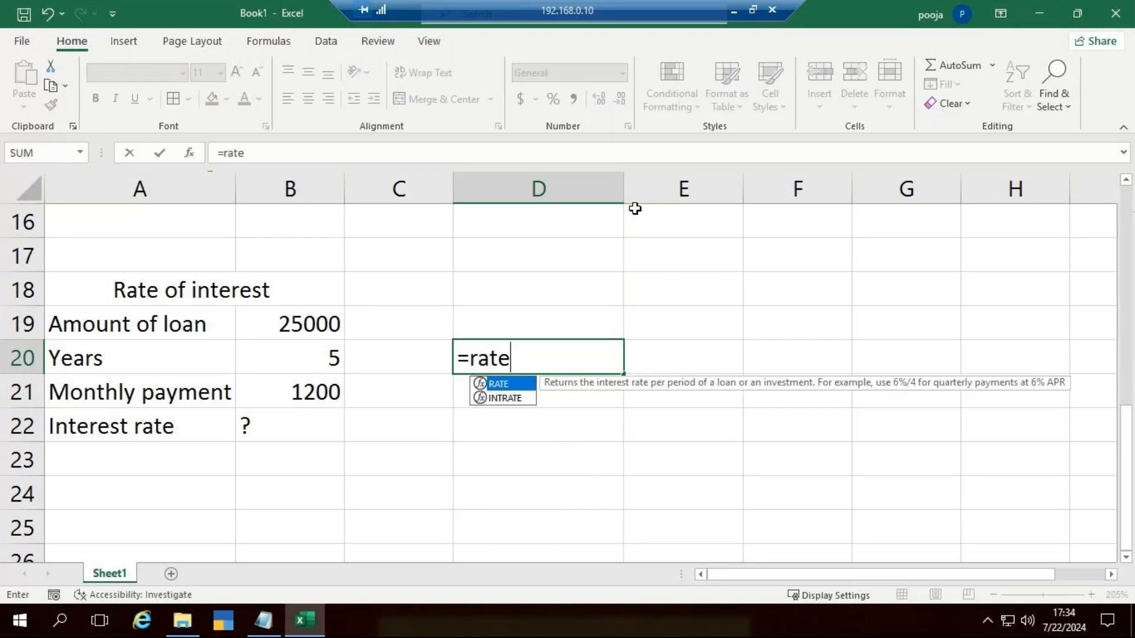
key(Tab)
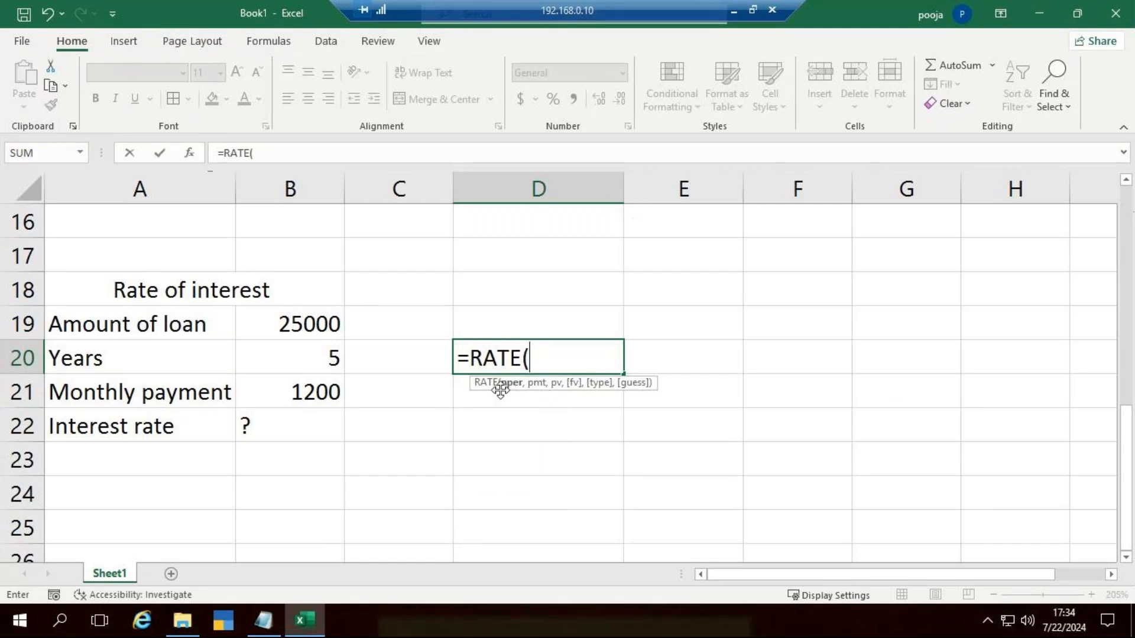
click(276, 358)
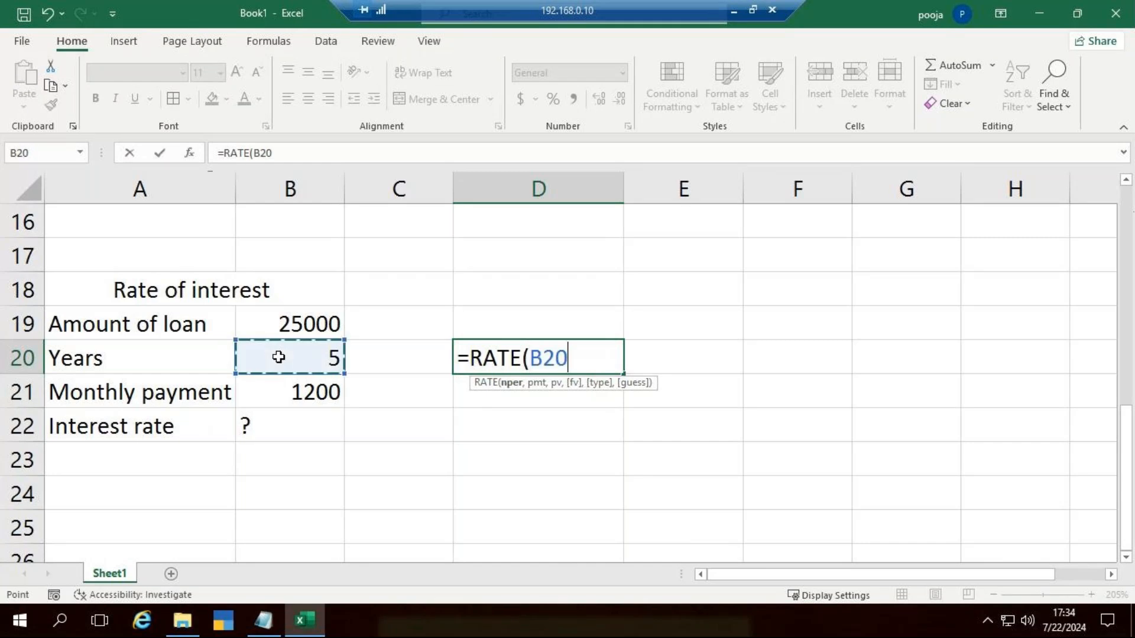
text(*)
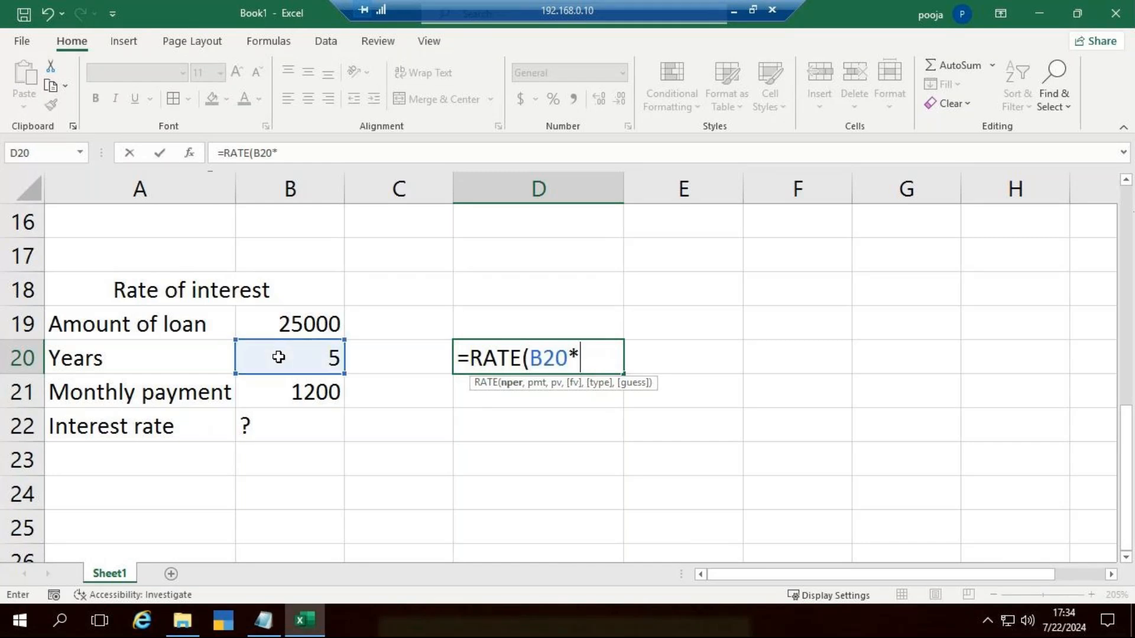
text(12,)
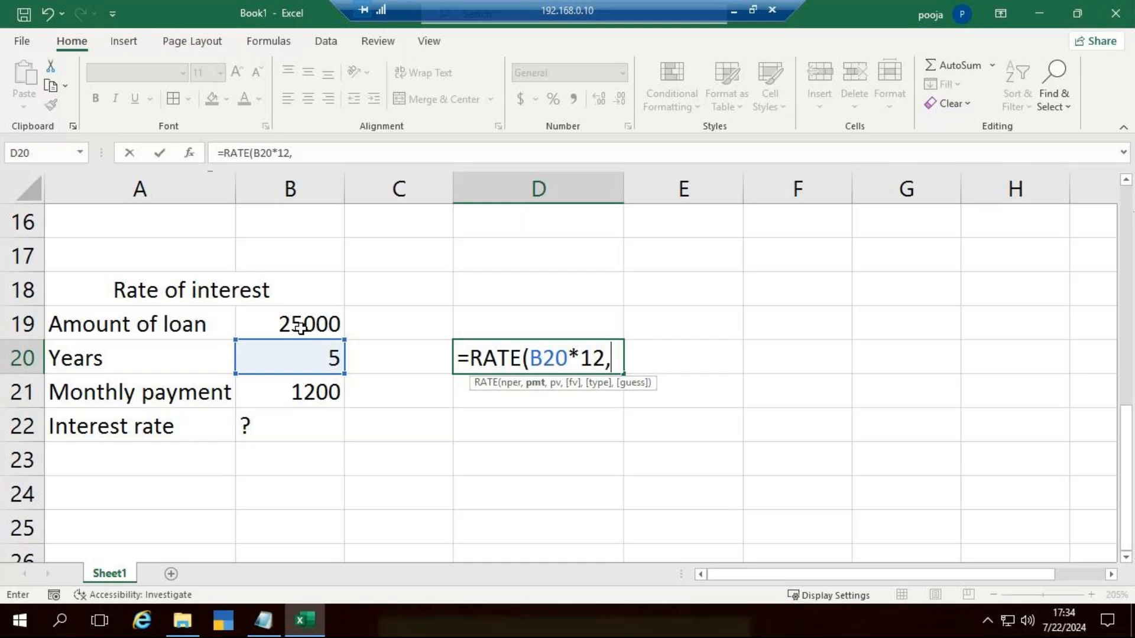
click(292, 393)
text(,-)
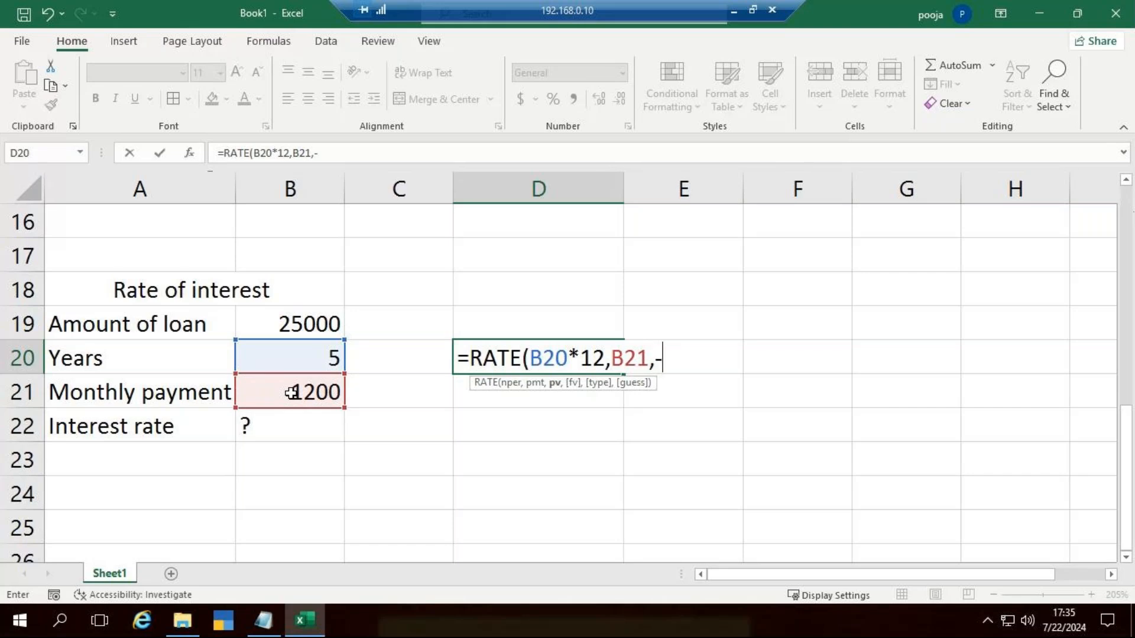
click(285, 324)
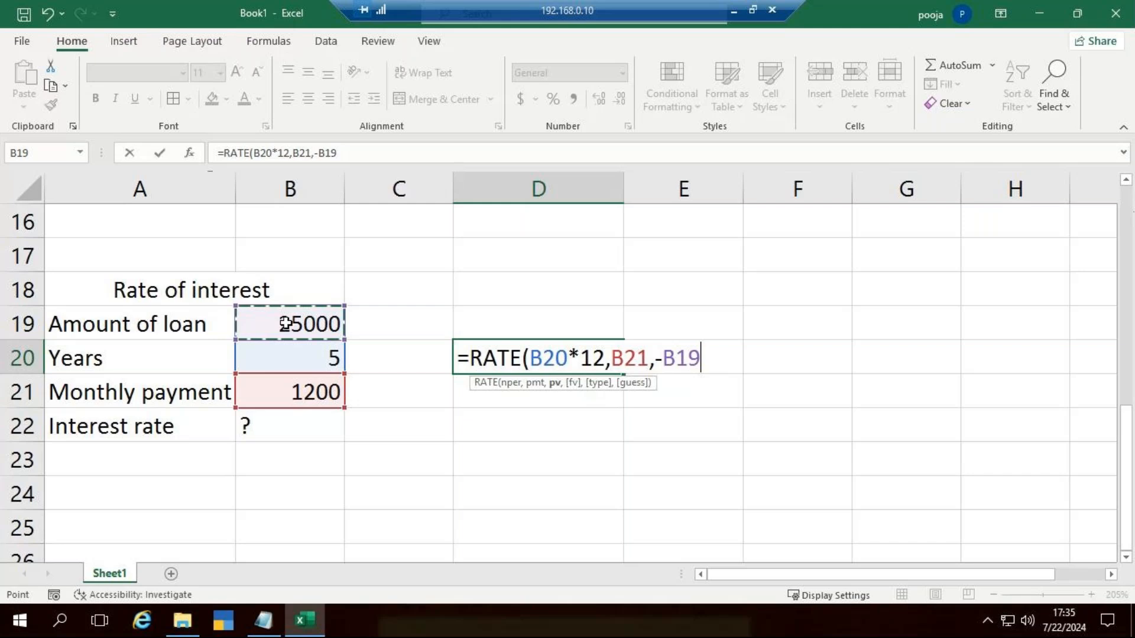
text())
key(Return)
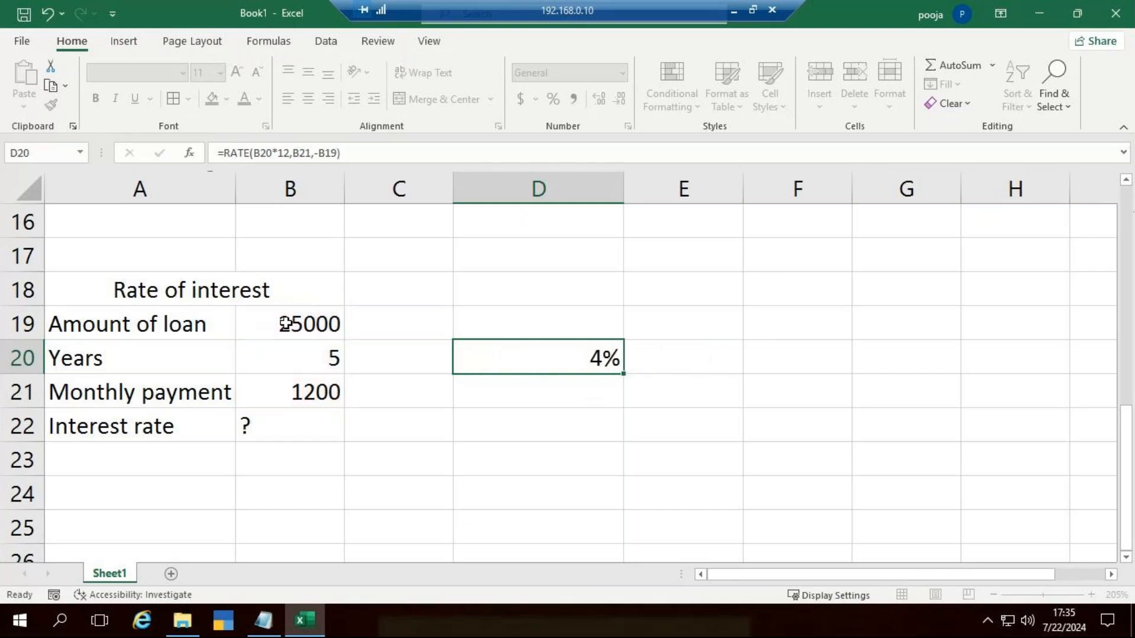
click(602, 344)
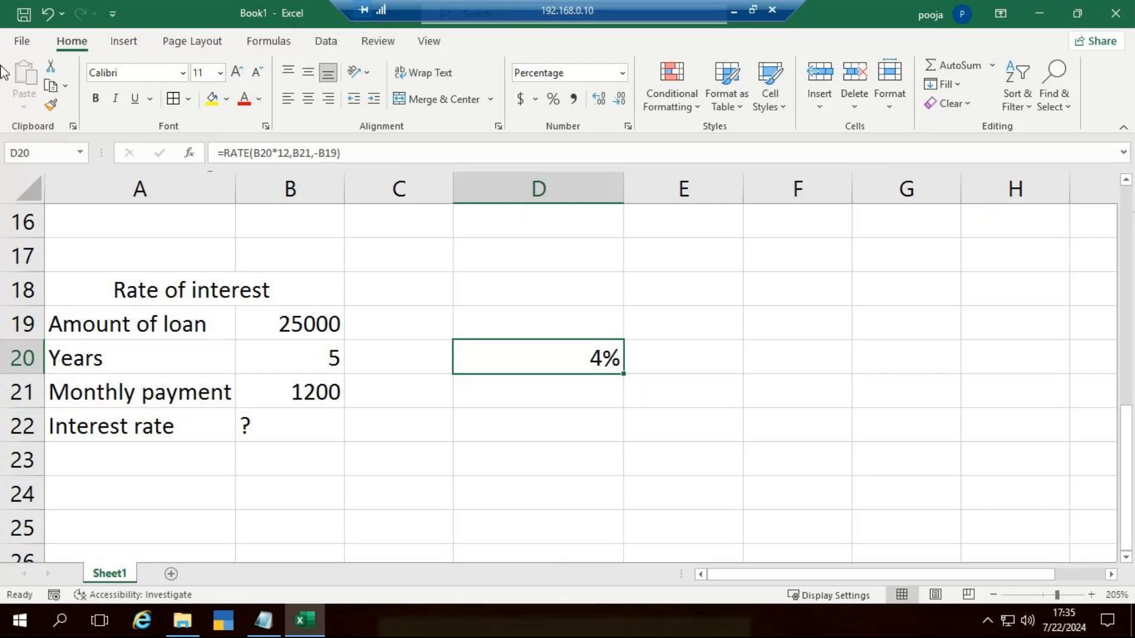
Step: Start a third loan table below with the label "Annunal interest Rate" in A26
scroll(304, 438, down, 3)
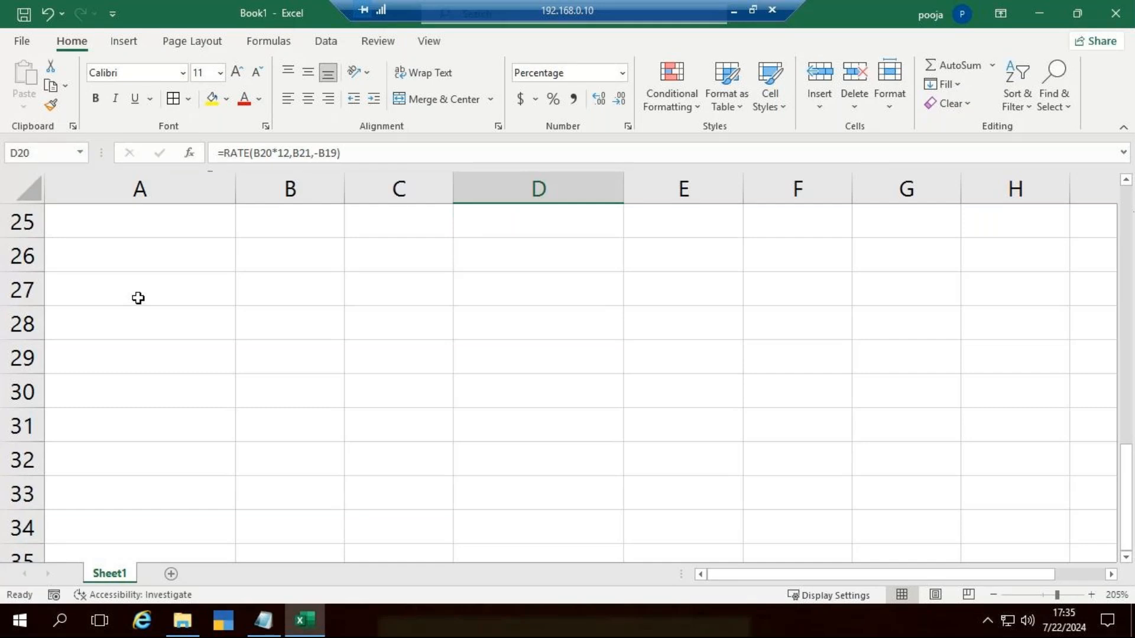
click(103, 253)
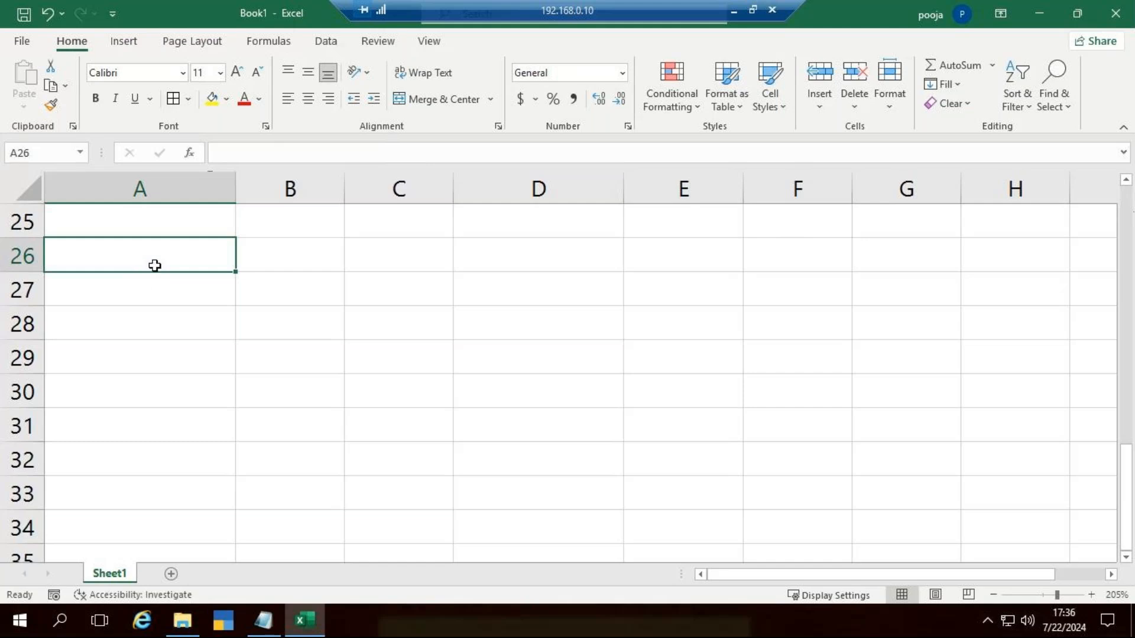
text(Annunal ra)
key(BackSpace)
key(BackSpace)
text(inte)
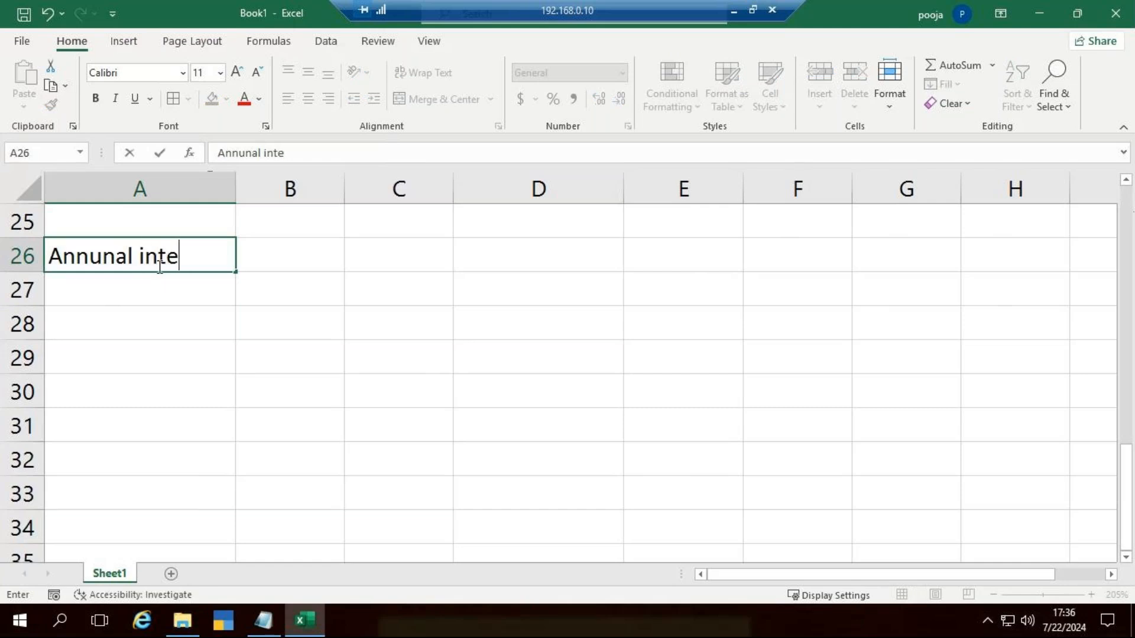
text(rest Rate)
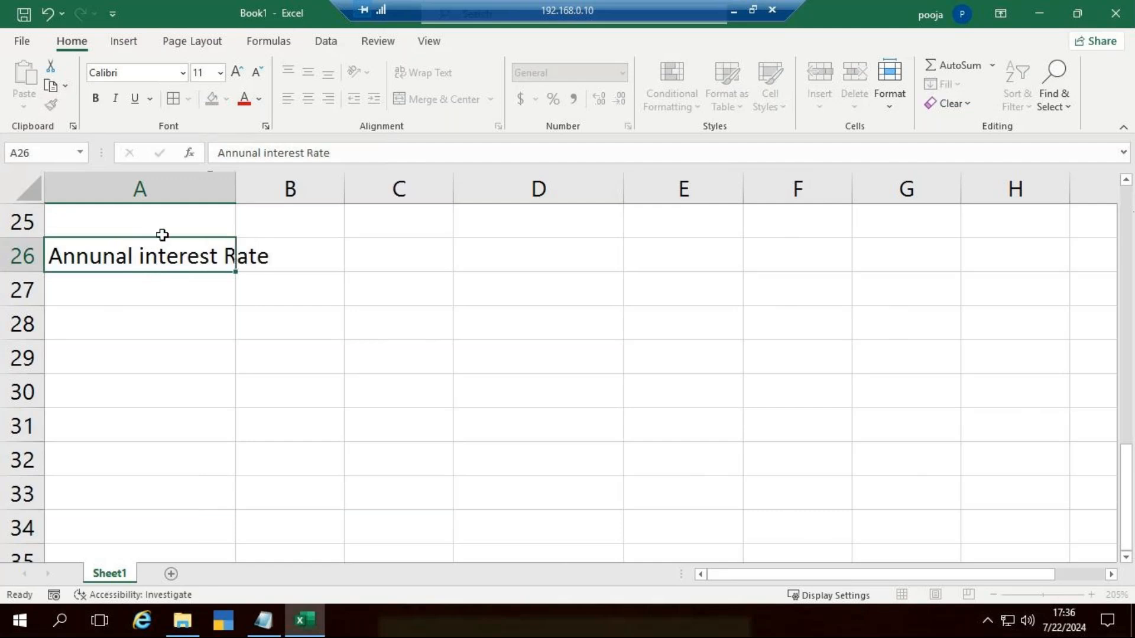
key(Tab)
Step: Widen column A to fit the interest rate label and enter 8% in B26
drag(236, 190, 273, 208)
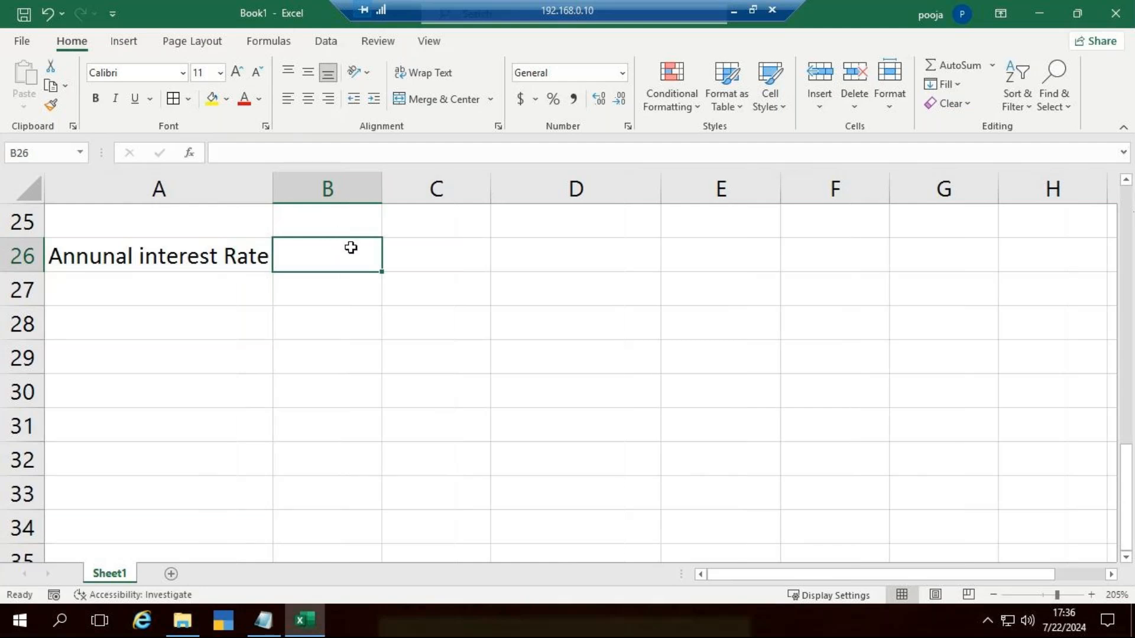
text(8%)
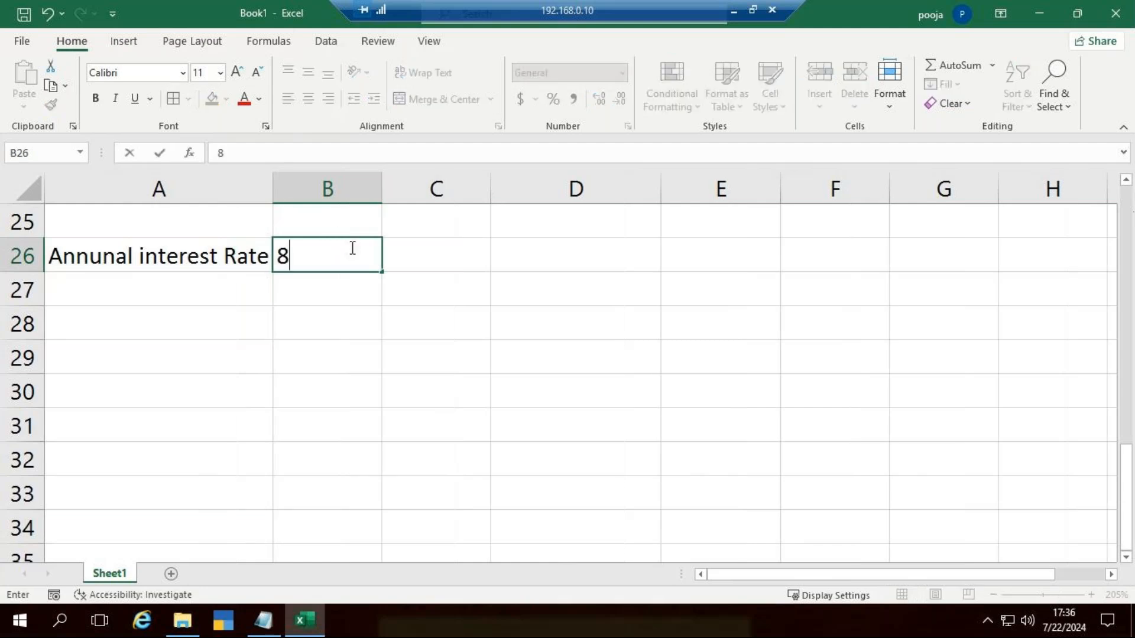
key(Return)
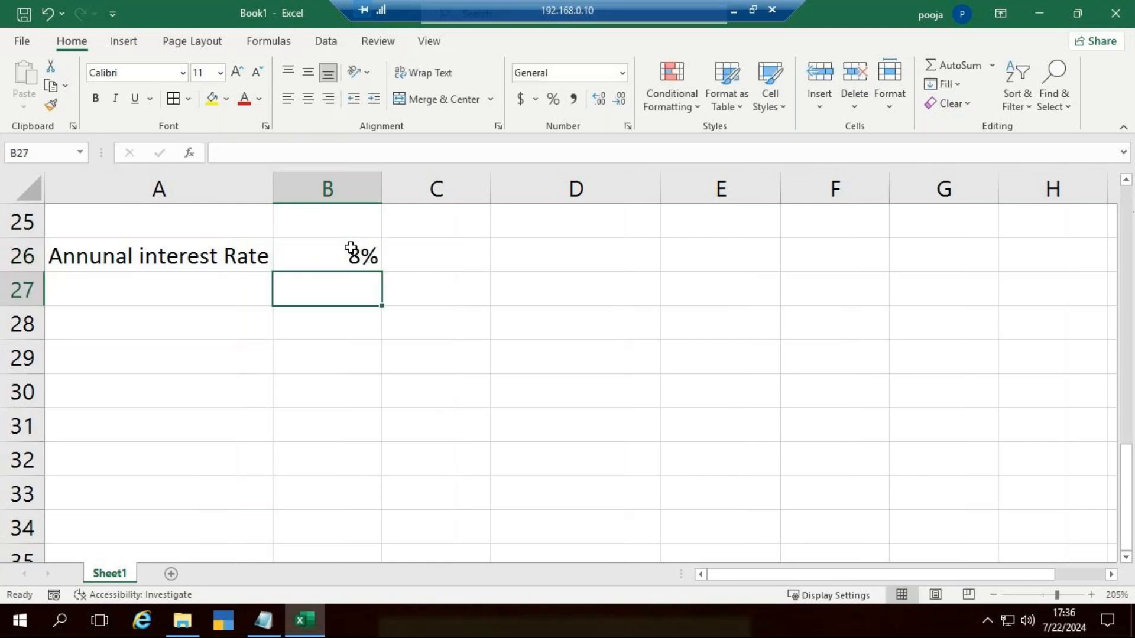
Step: Add the label "Yearly payment" in A27 with the value 3800 in B27
key(Left)
text(Ye)
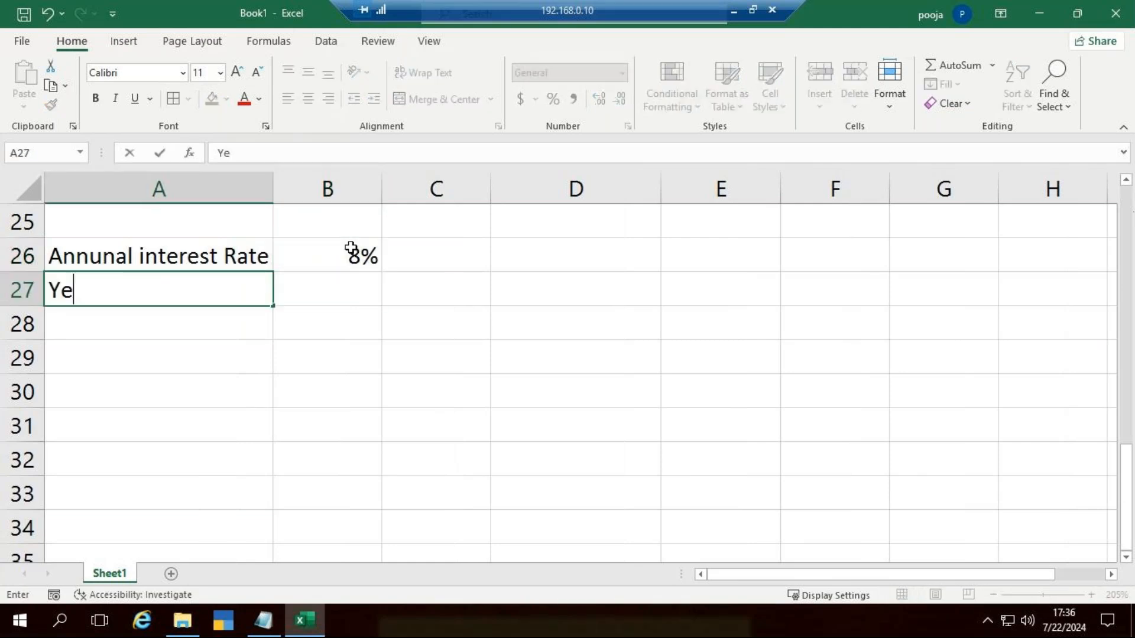
text(arly payme)
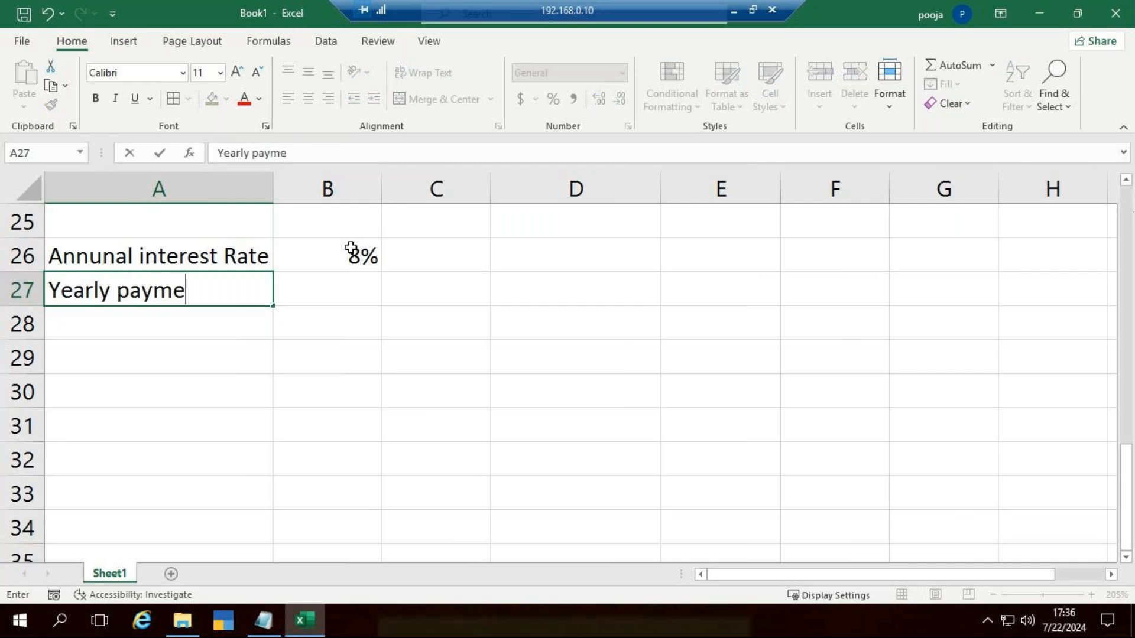
text(nt)
key(Tab)
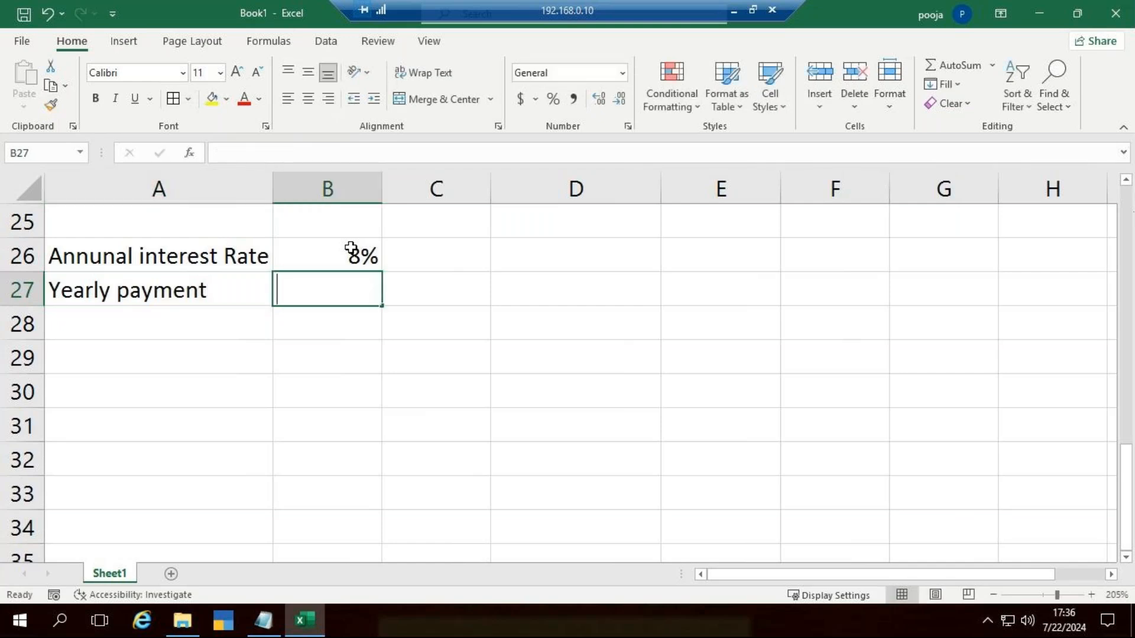
text(3800)
key(Return)
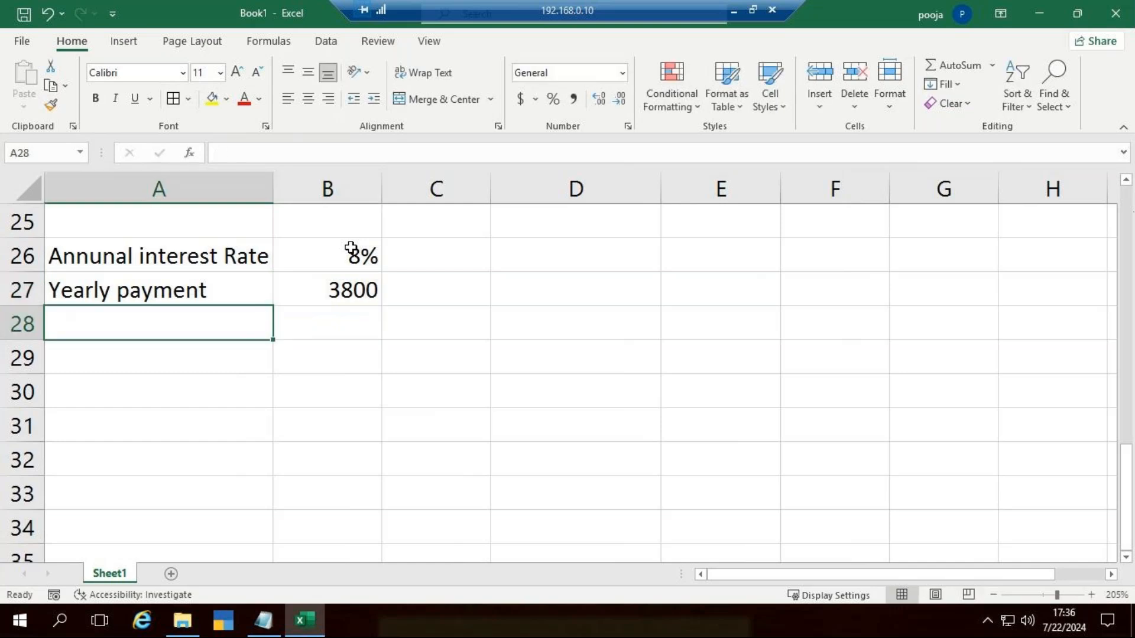
Step: Add the label "Loan amt" in A28 with the value 10000 in B28
text(Loan)
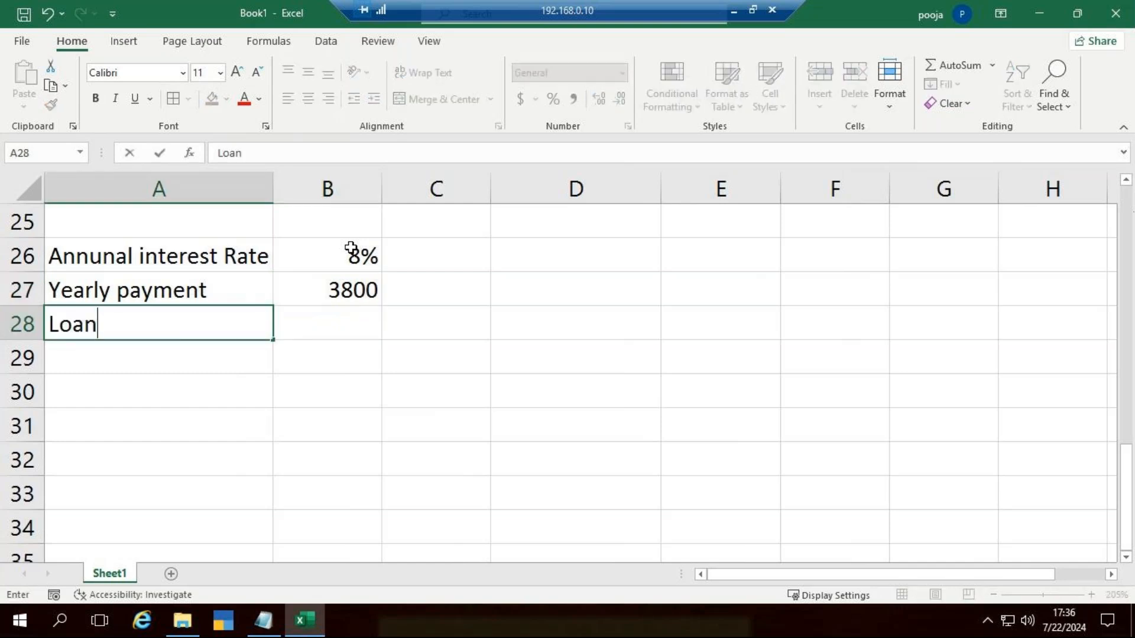
text( amt)
key(Tab)
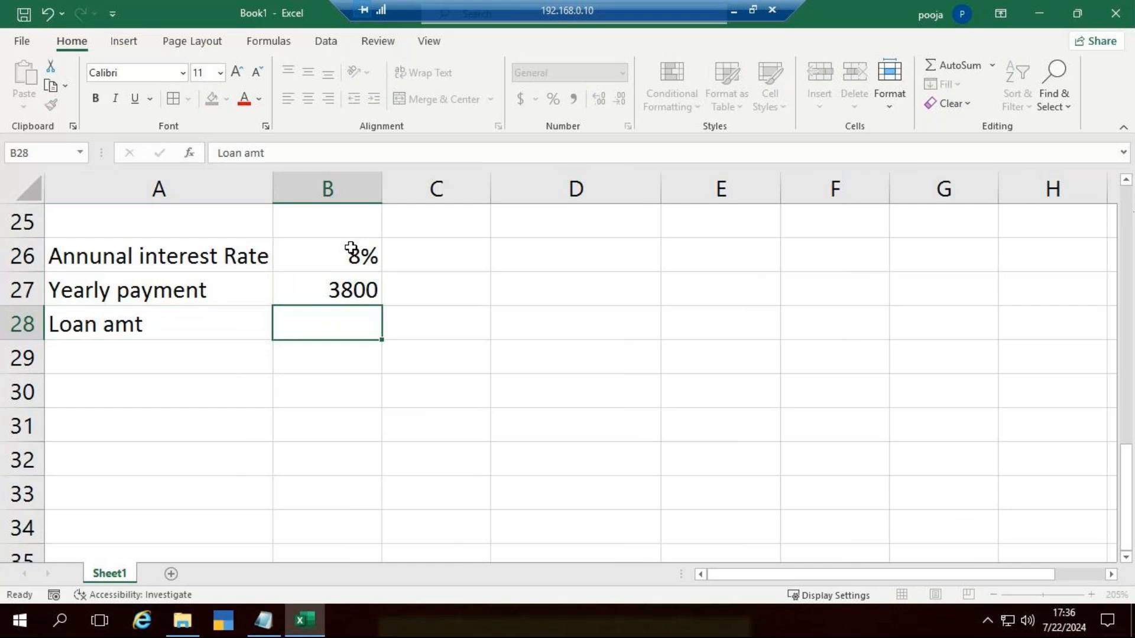
key(F2)
text(10000)
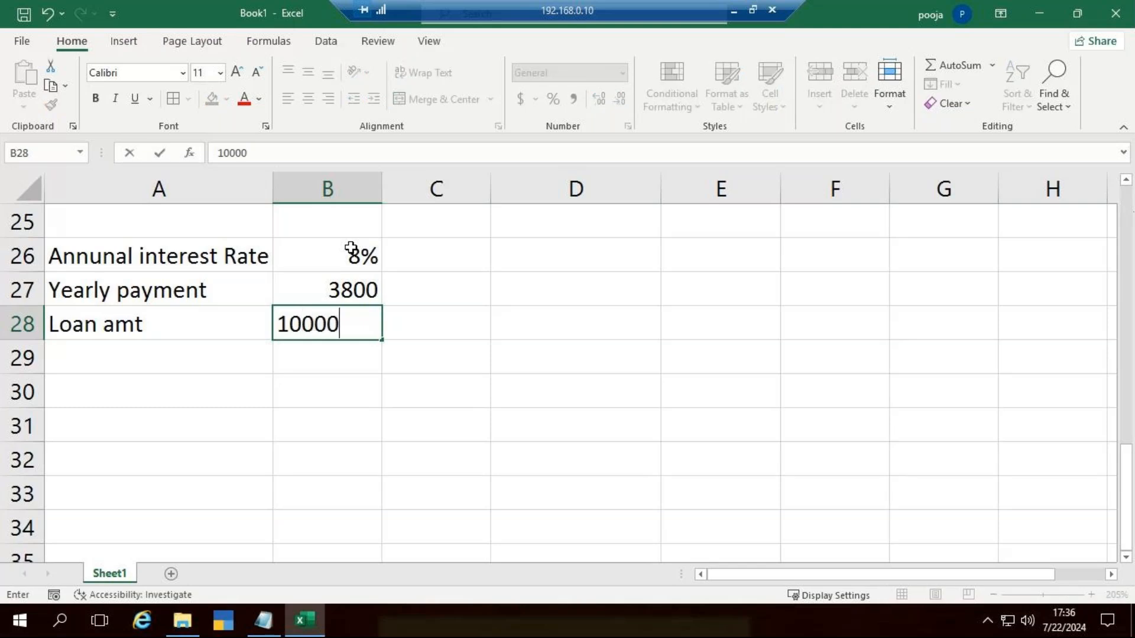
click(580, 390)
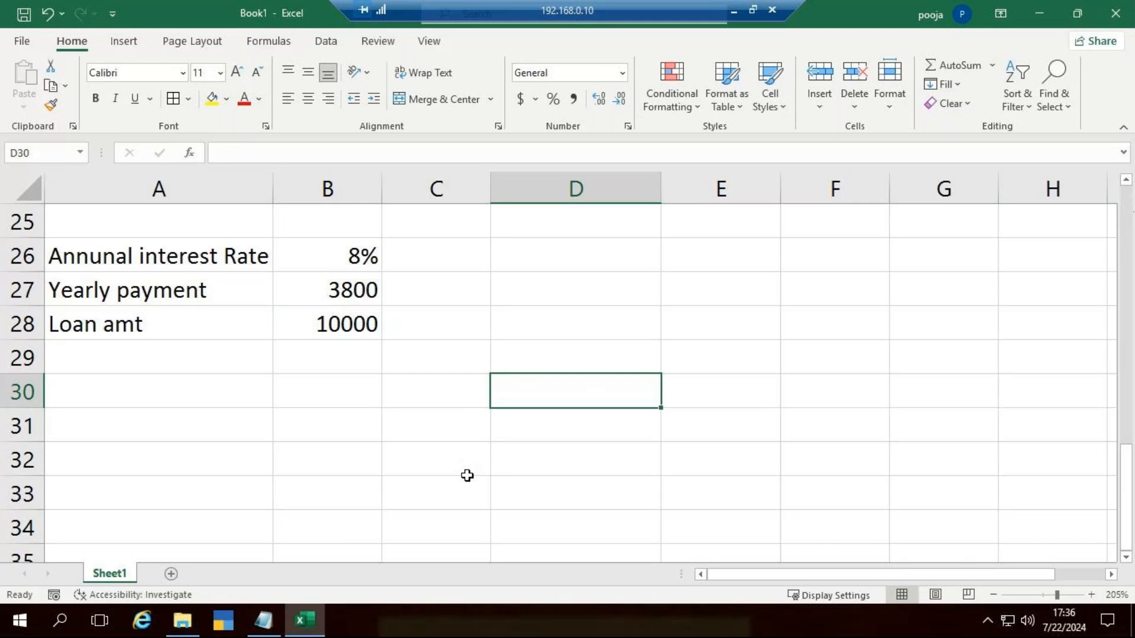
click(533, 293)
click(558, 260)
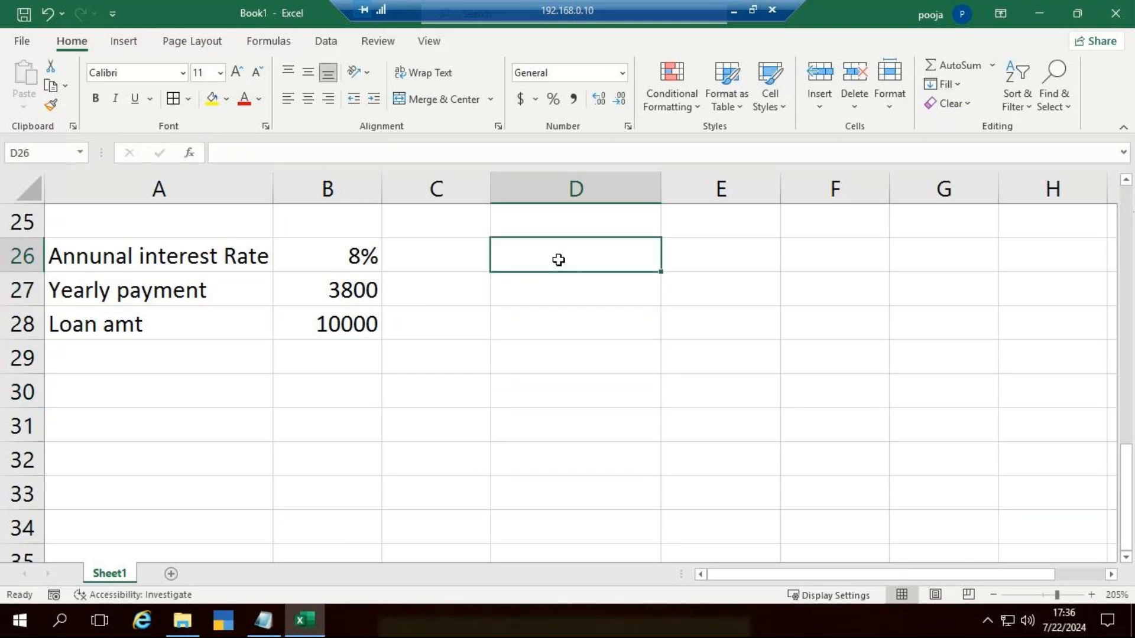
text(=)
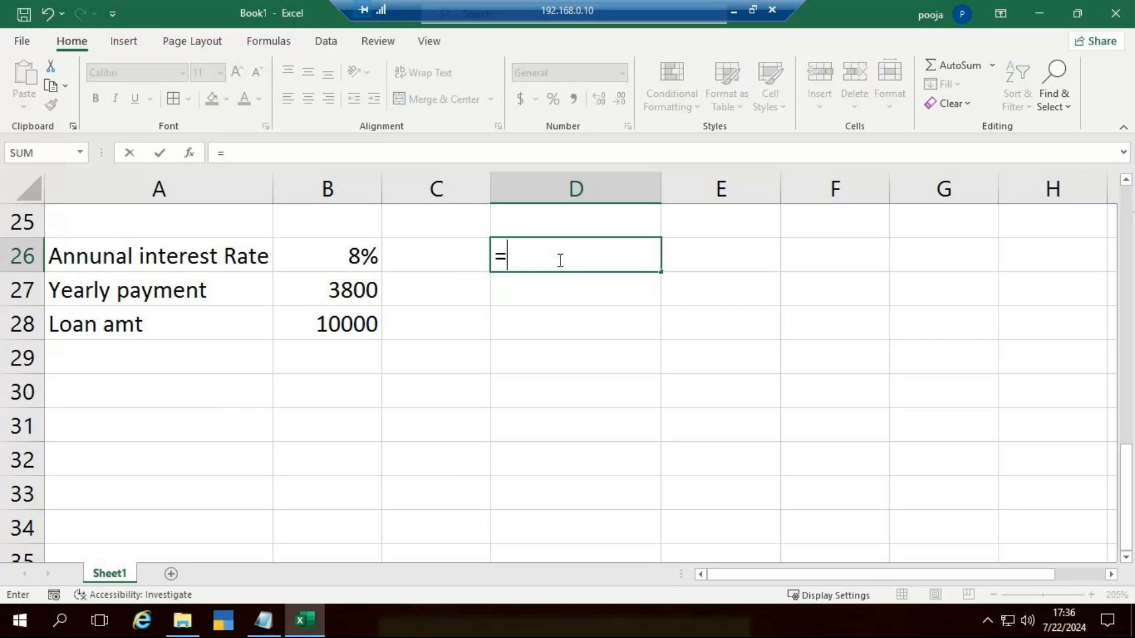
text(np)
key(Tab)
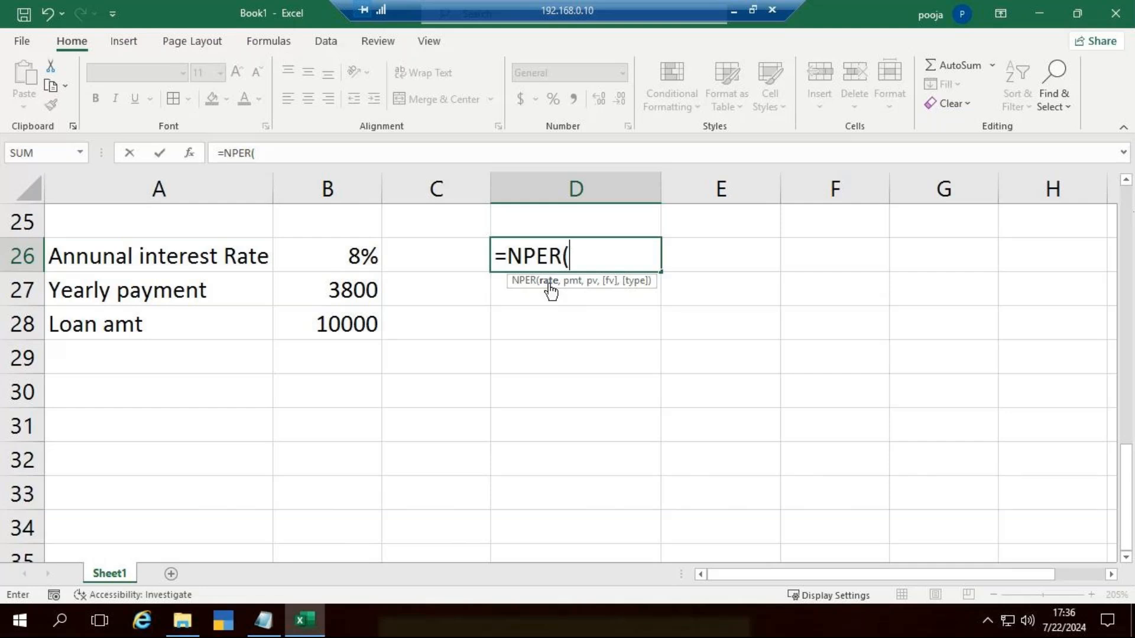
click(329, 253)
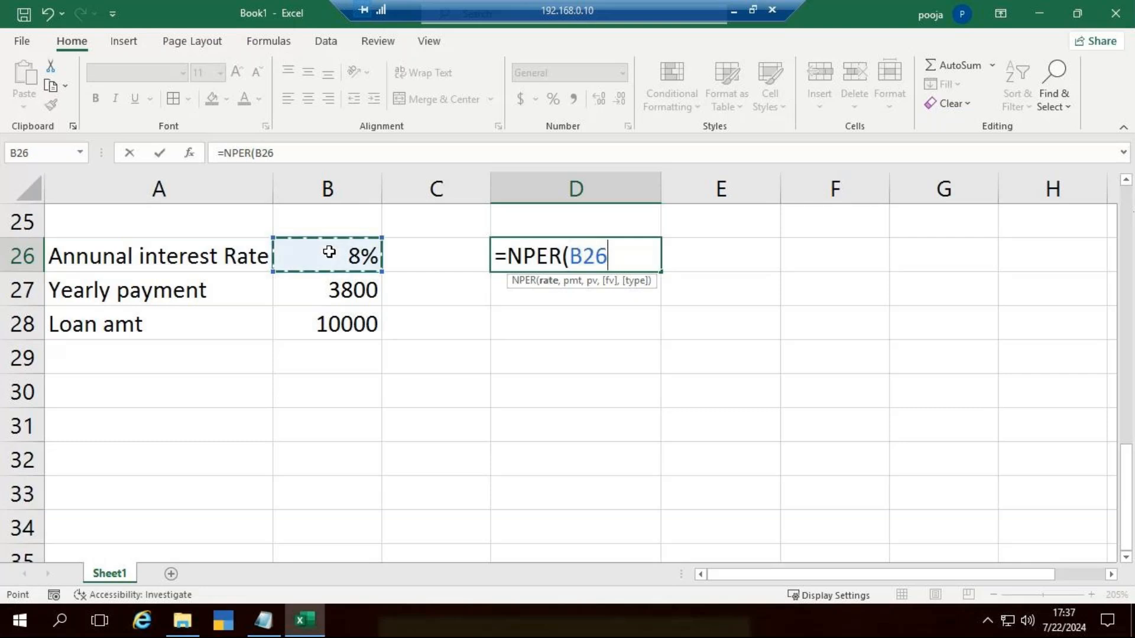
text(,)
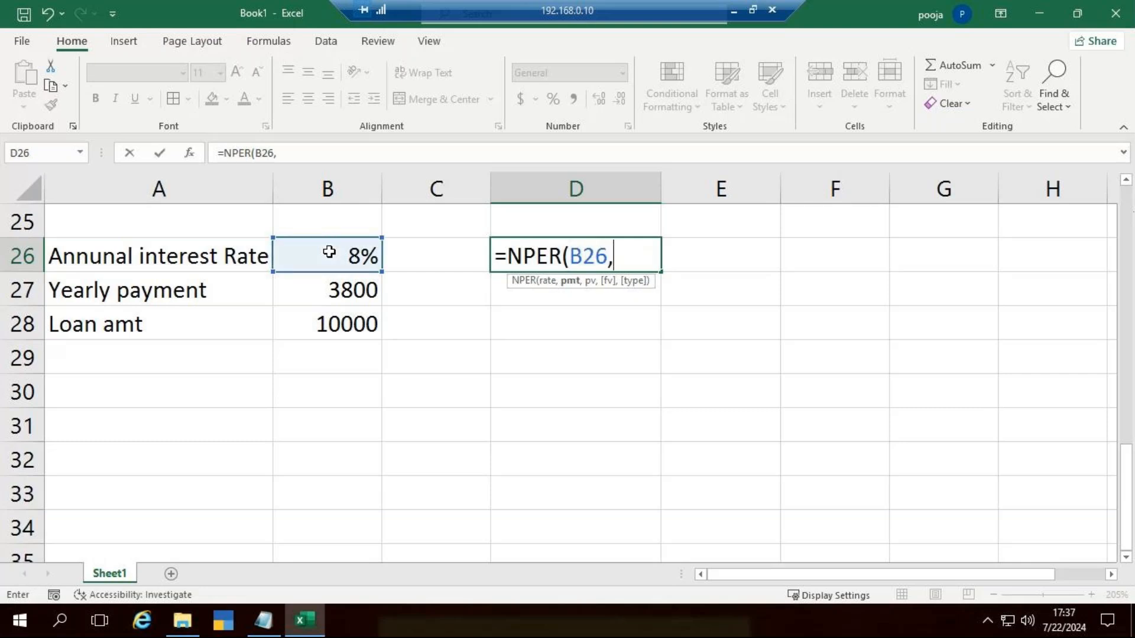
text(-)
click(343, 286)
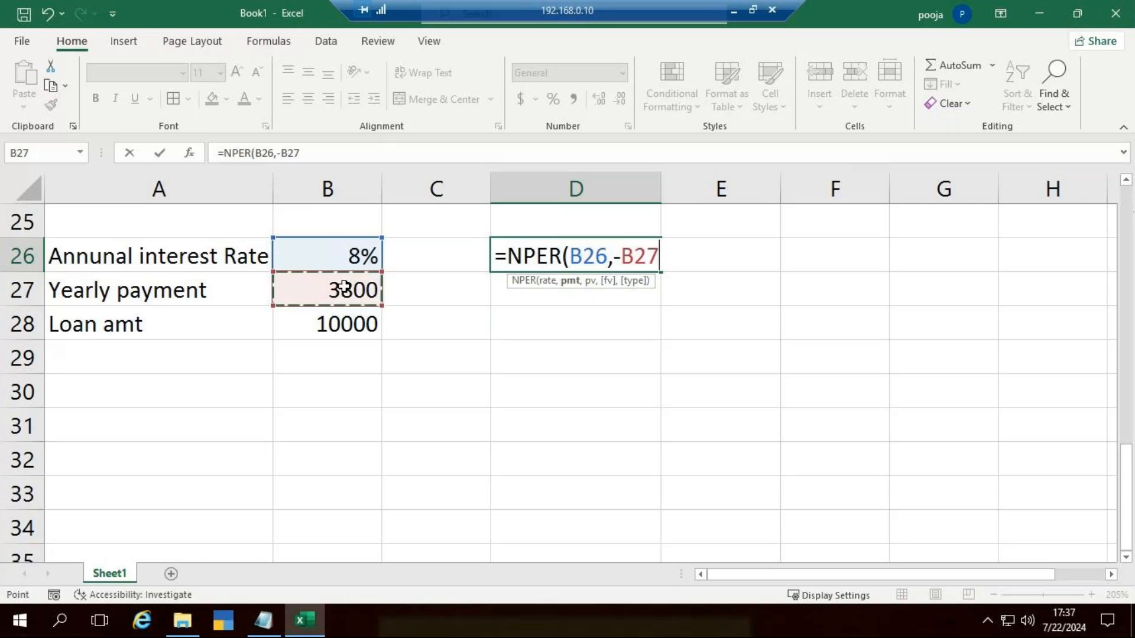
text(,)
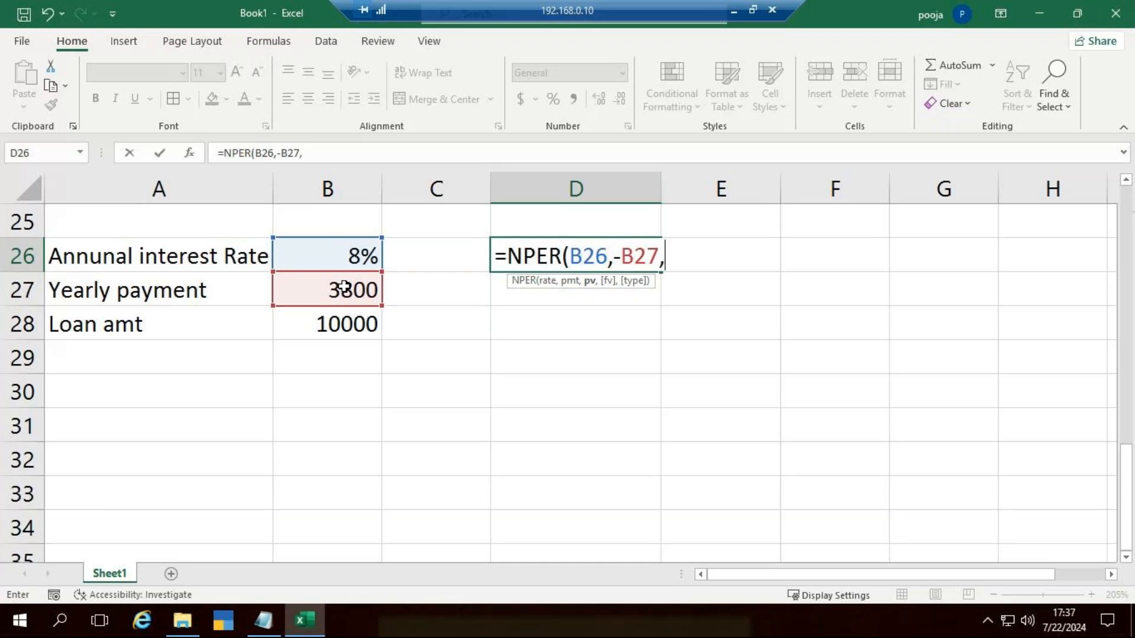
click(331, 321)
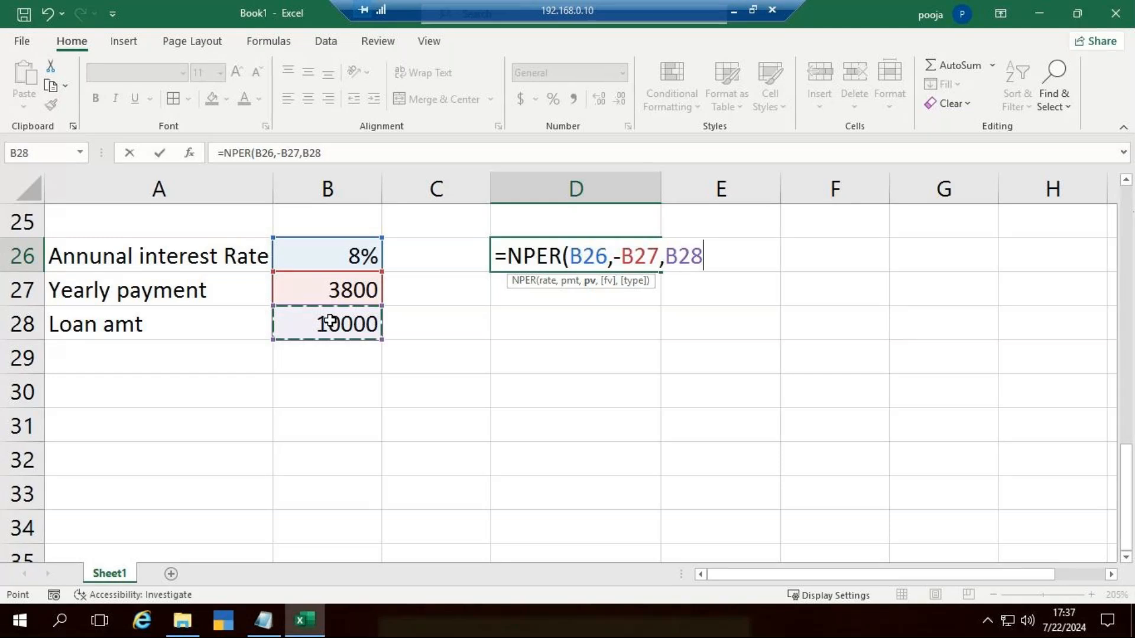
key(Escape)
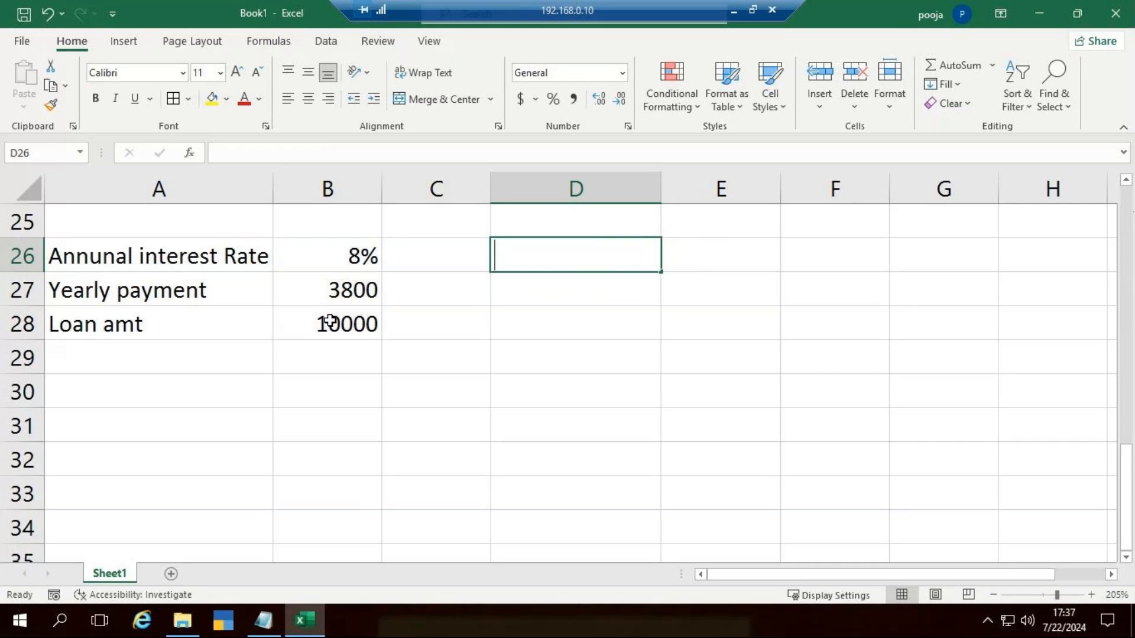
text(=nper)
key(Tab)
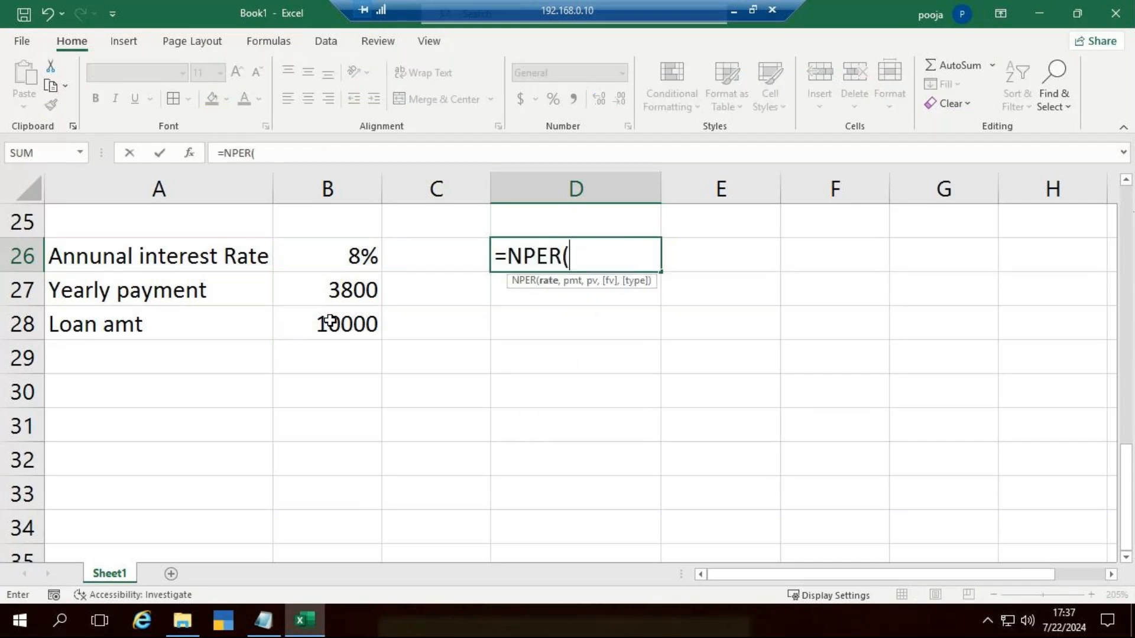
click(332, 260)
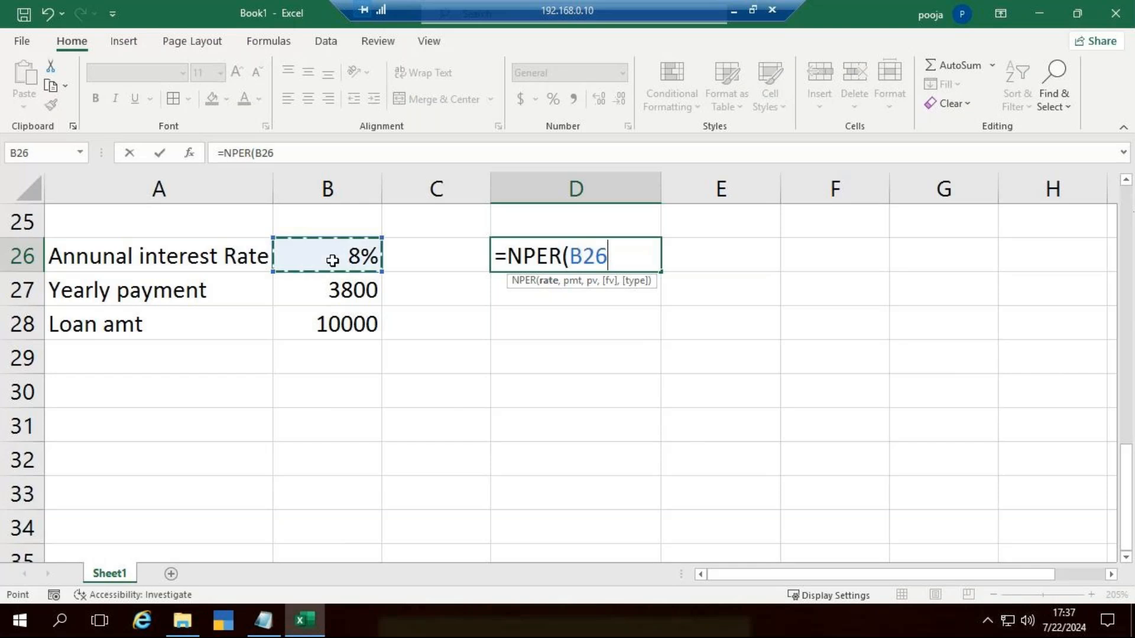
text(,-)
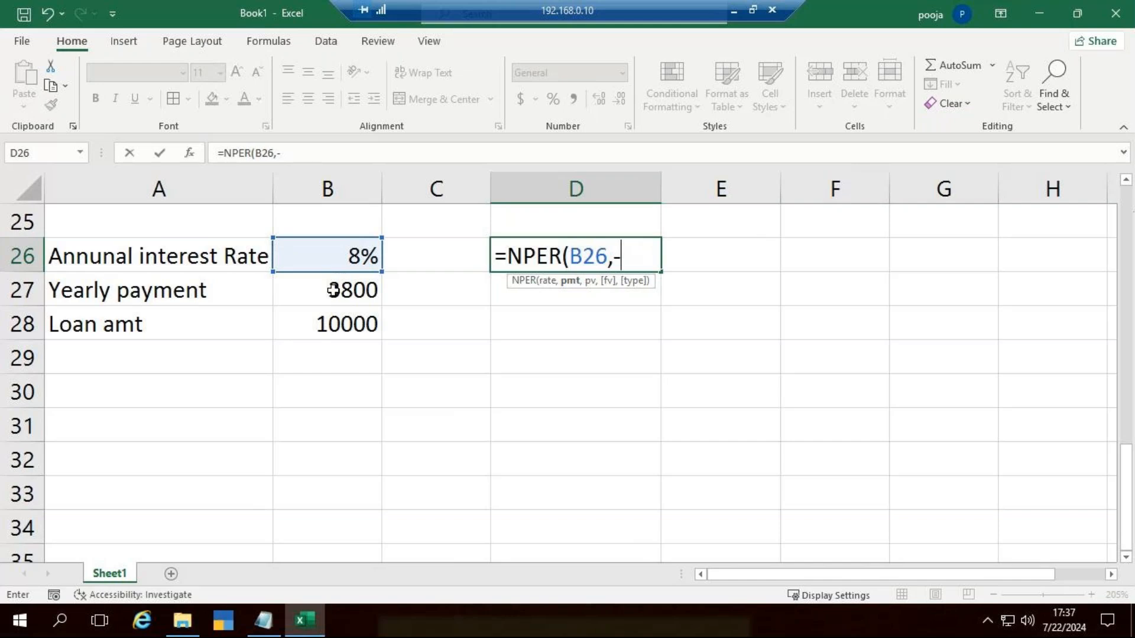
key(Escape)
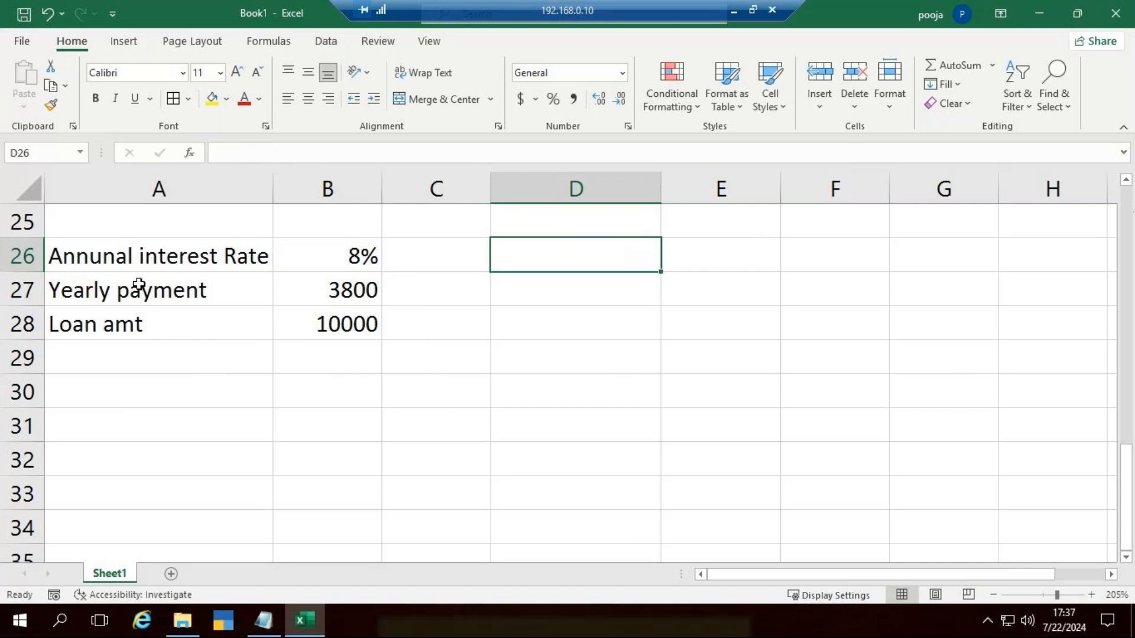
Step: Change the label in A27 to "Monthly payment"
click(127, 286)
click(242, 152)
double_click(242, 152)
text(Monthlu)
key(BackSpace)
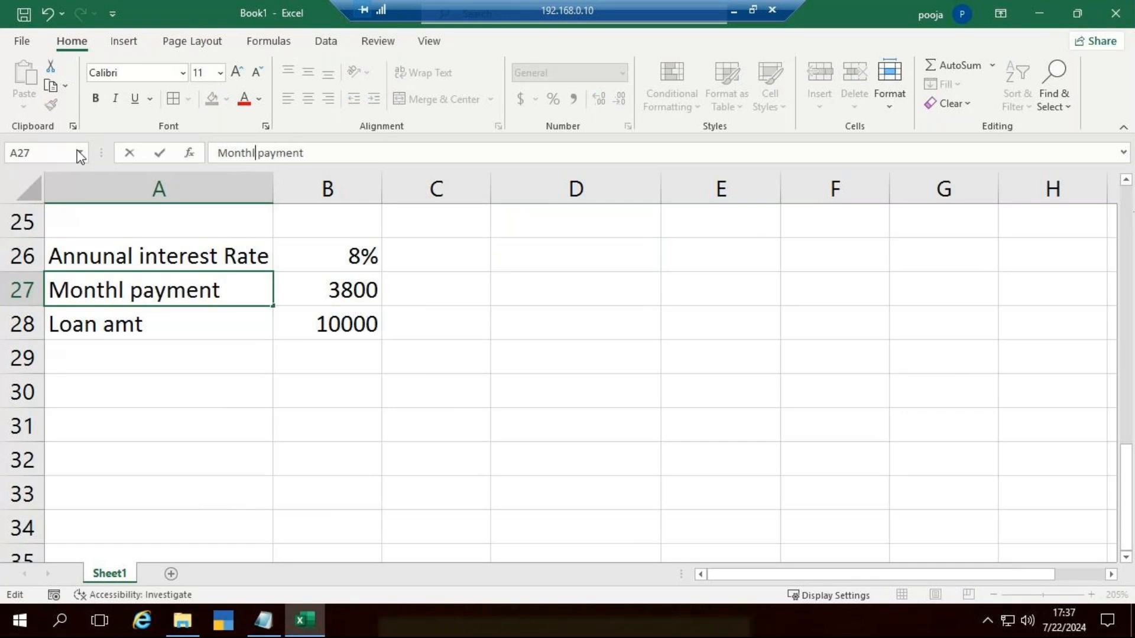
text(y)
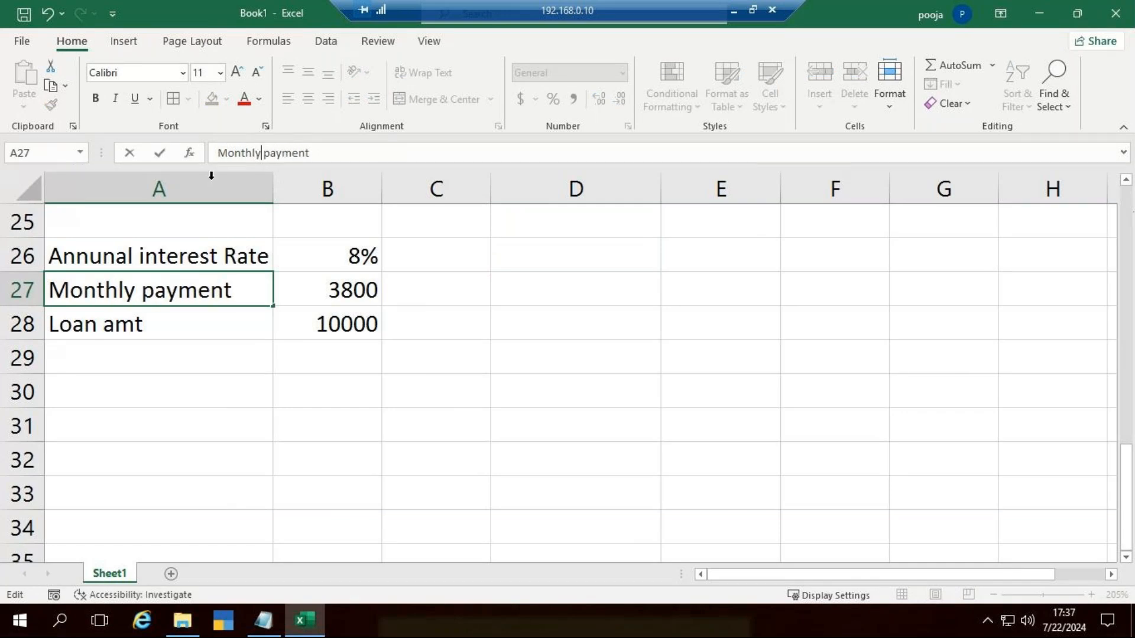
click(429, 353)
click(599, 266)
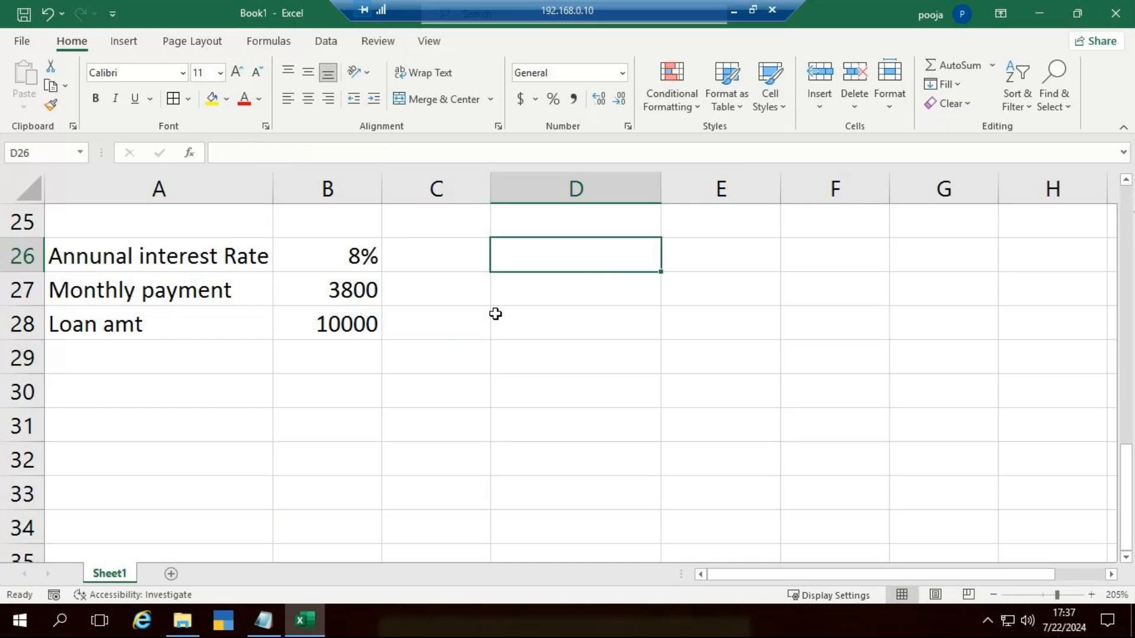
click(545, 283)
text(=)
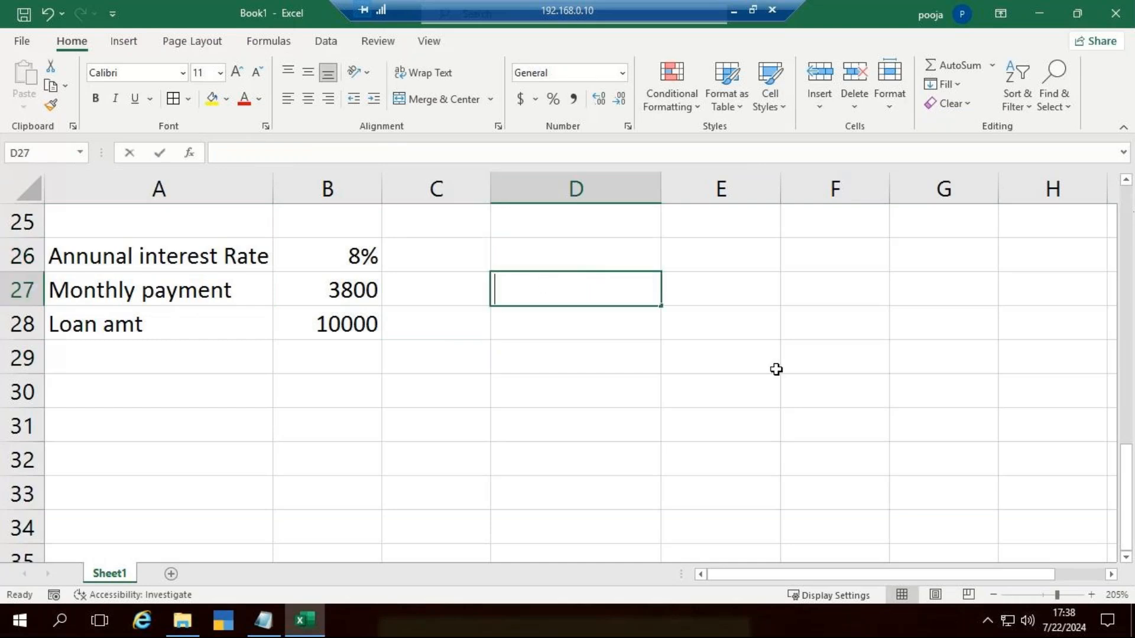
text(np)
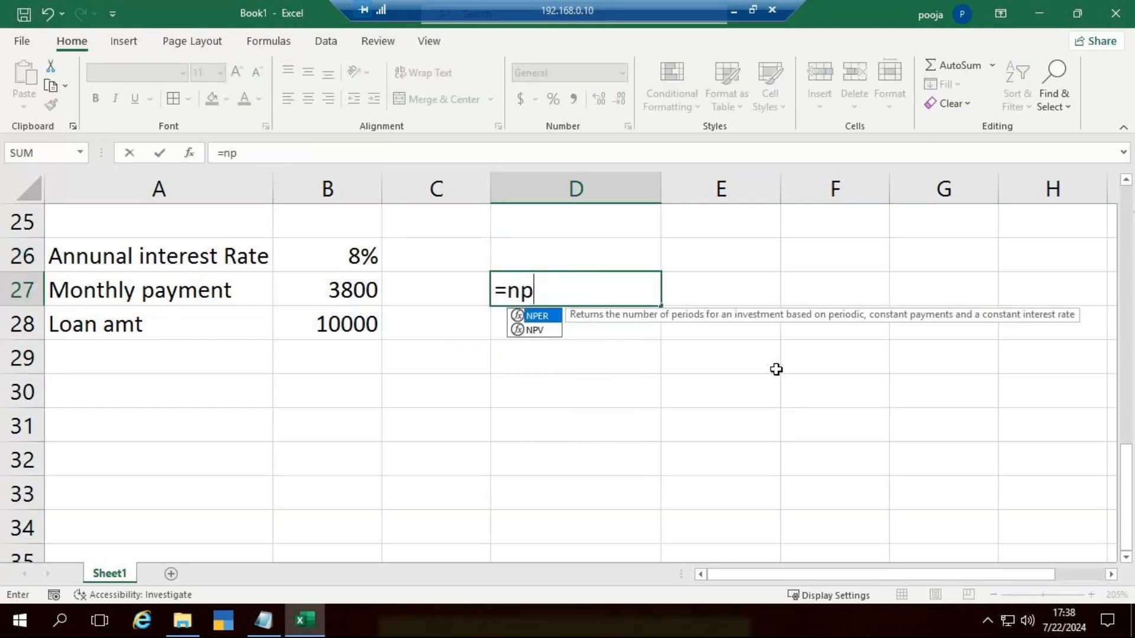
key(Tab)
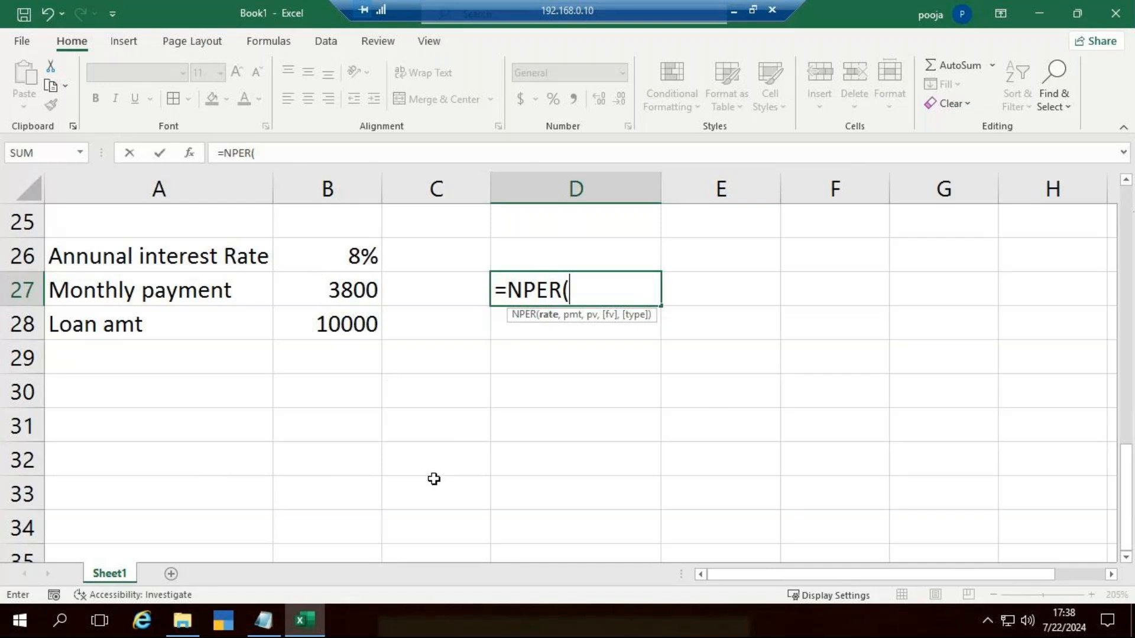
key(Escape)
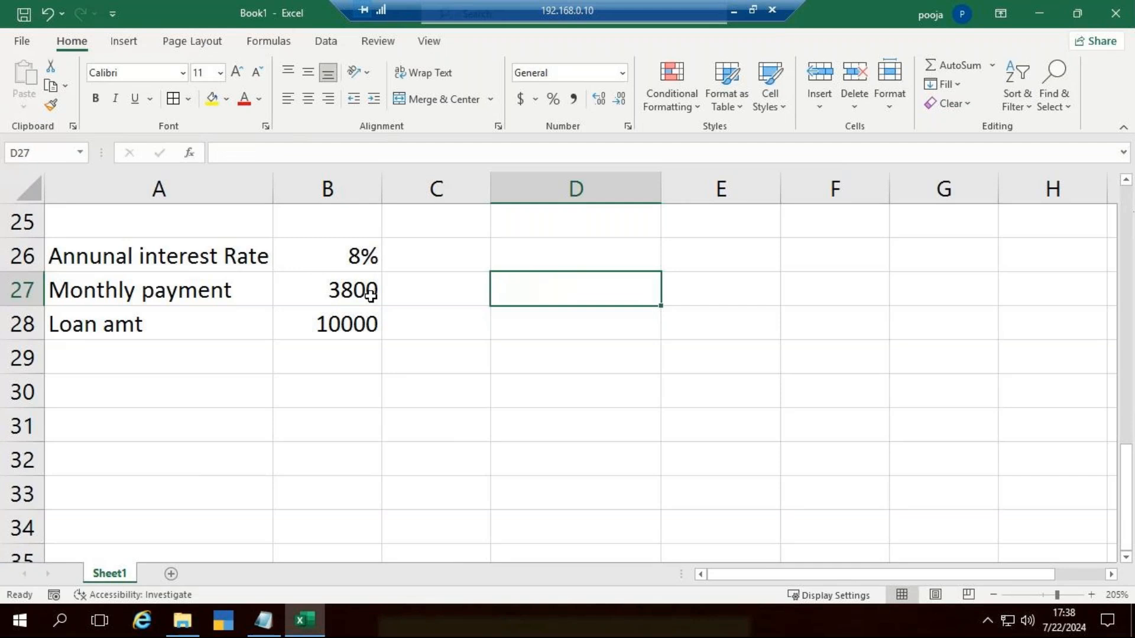
Step: Set the monthly payment in B27 to 2000
click(373, 293)
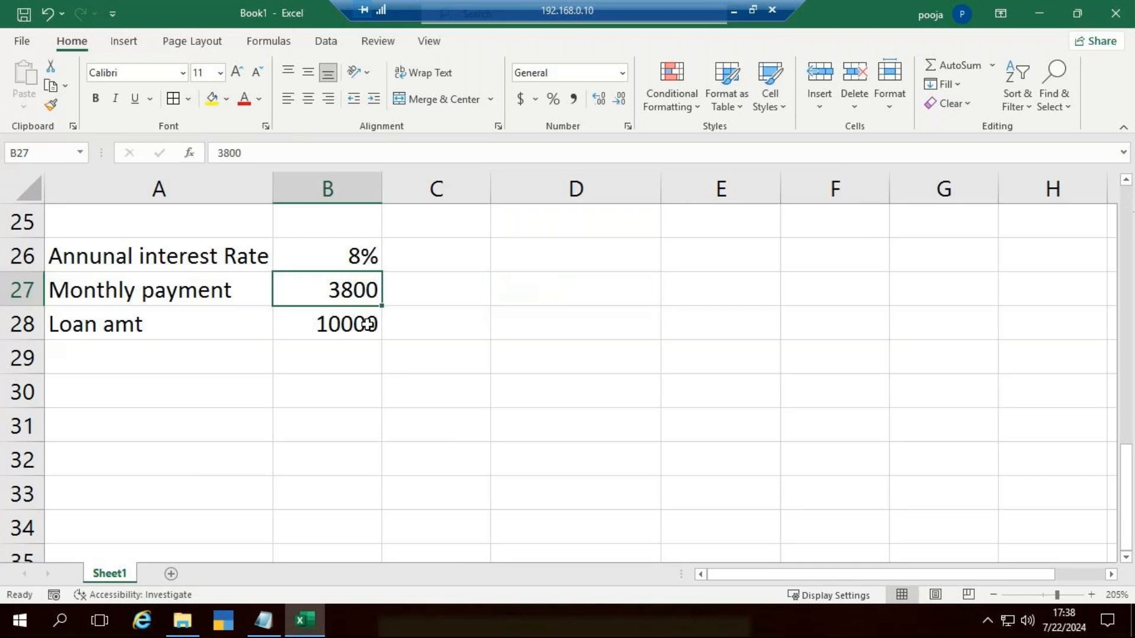
text(2000)
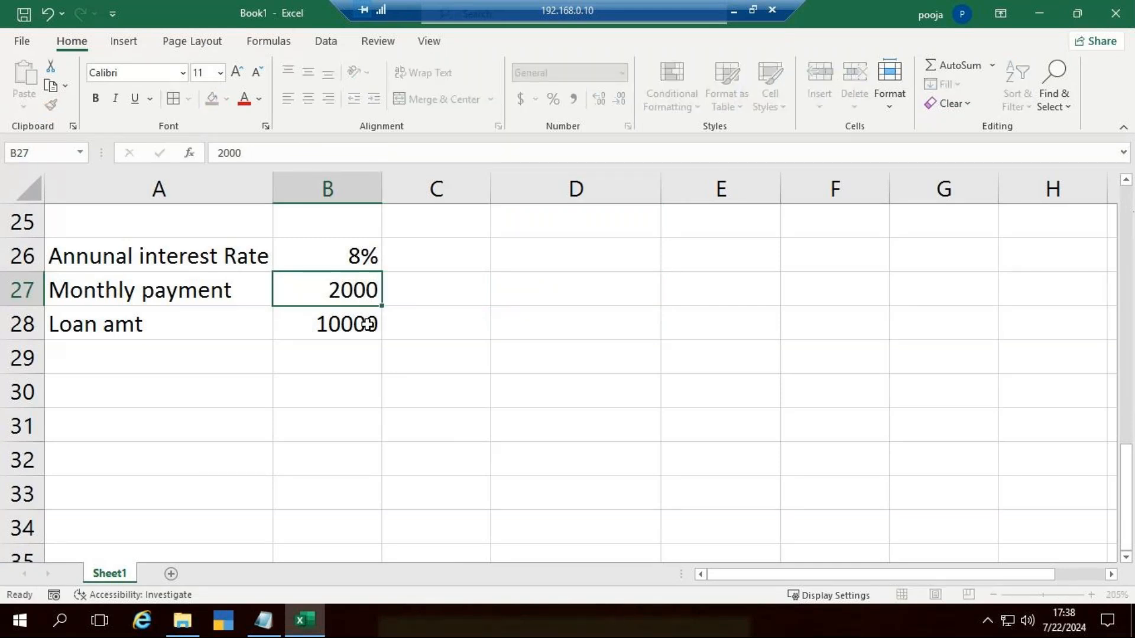
key(Return)
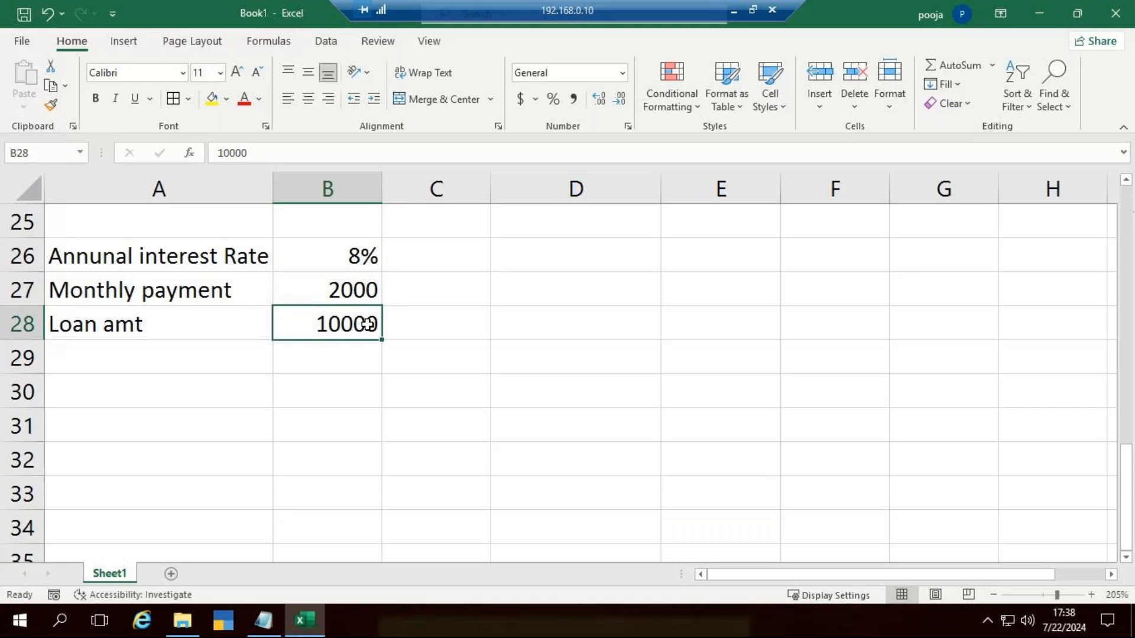
Step: Set the monthly payment in B27 to 4500 and the loan amount in B28 to 100000
key(Up)
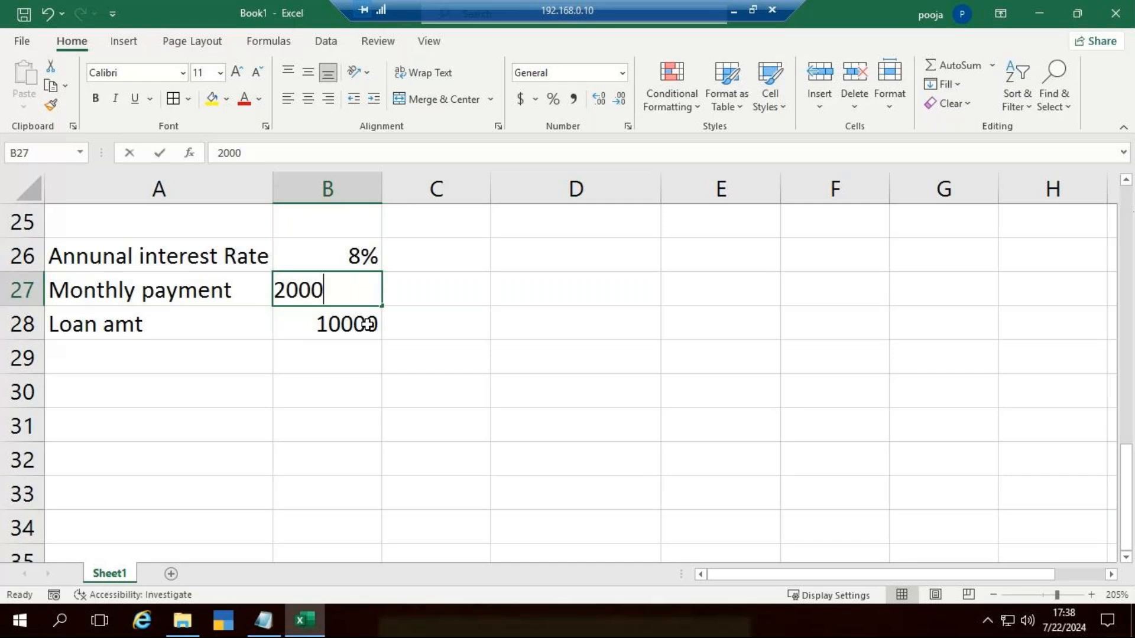
text(4500)
key(ctrl+Return)
click(368, 324)
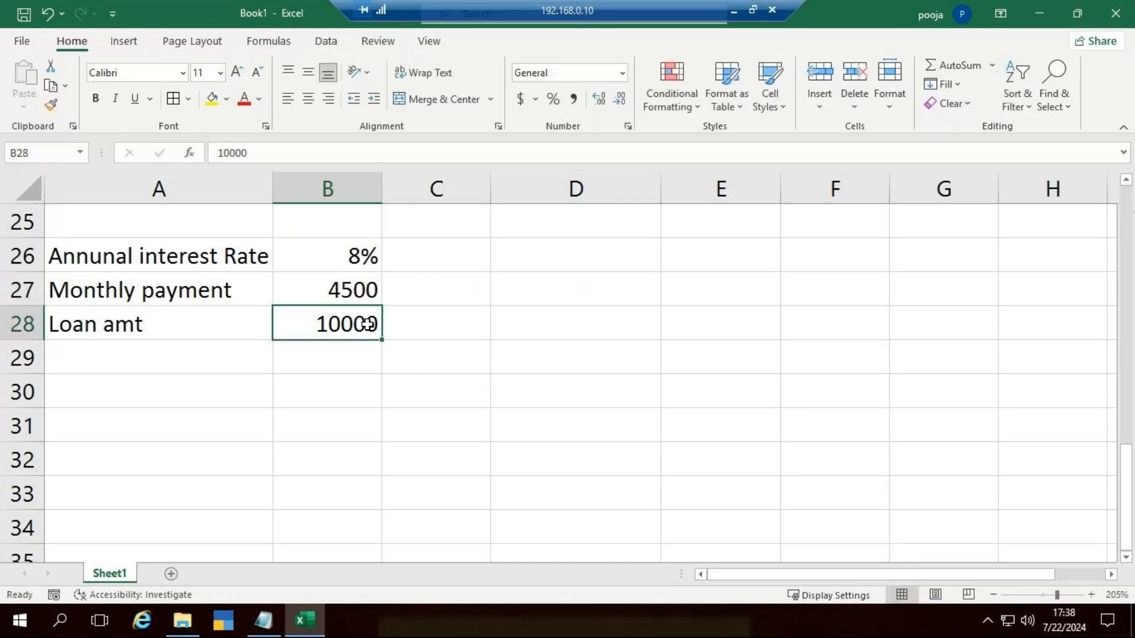
text(100000)
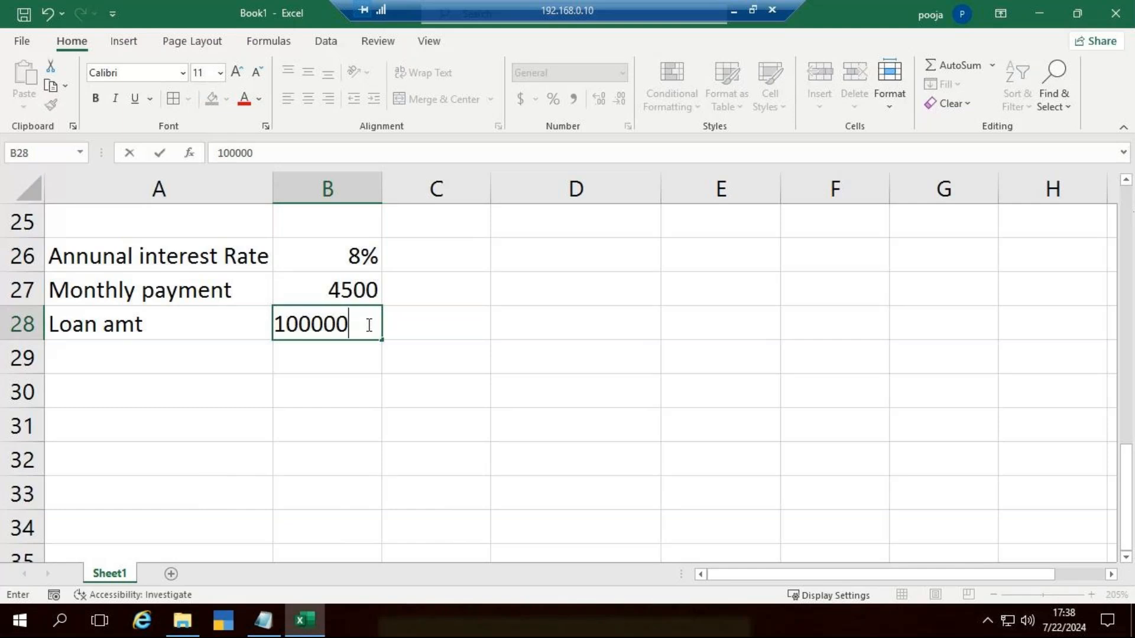
key(Return)
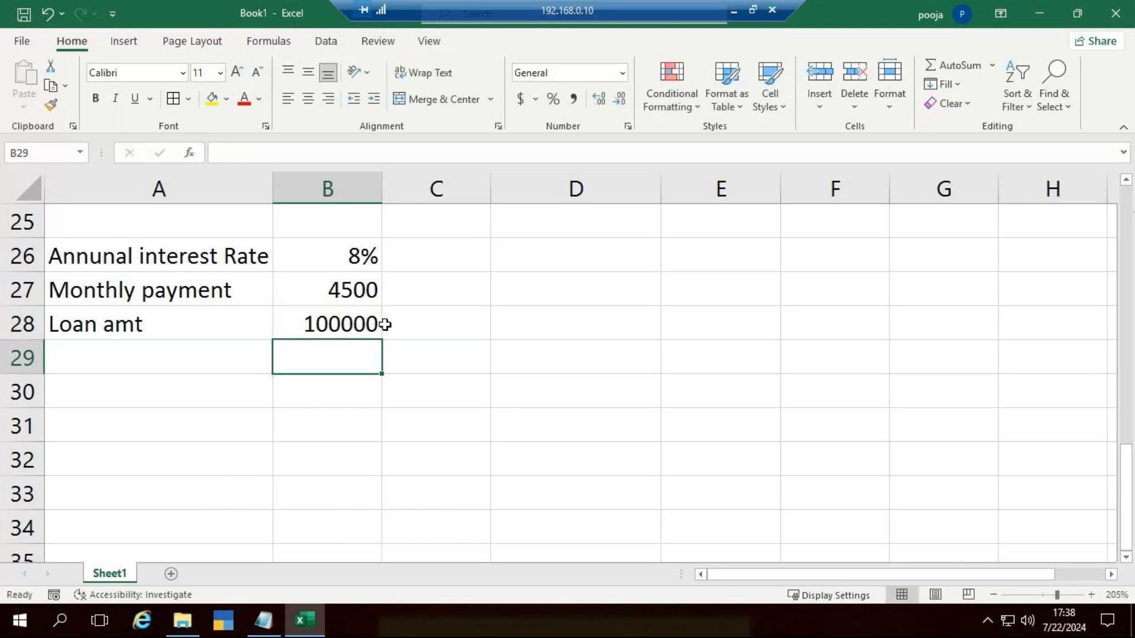
Step: Enter the formula =NPER(B26,-B27,B28) in D27 to calculate the number of periods
click(610, 291)
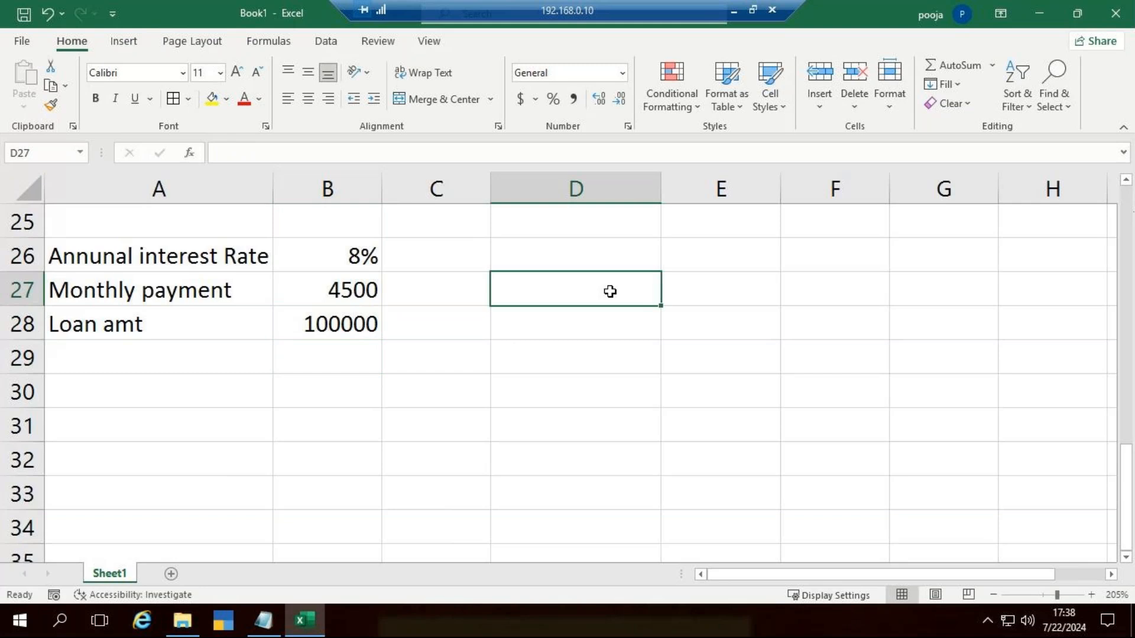
text(=NPER()
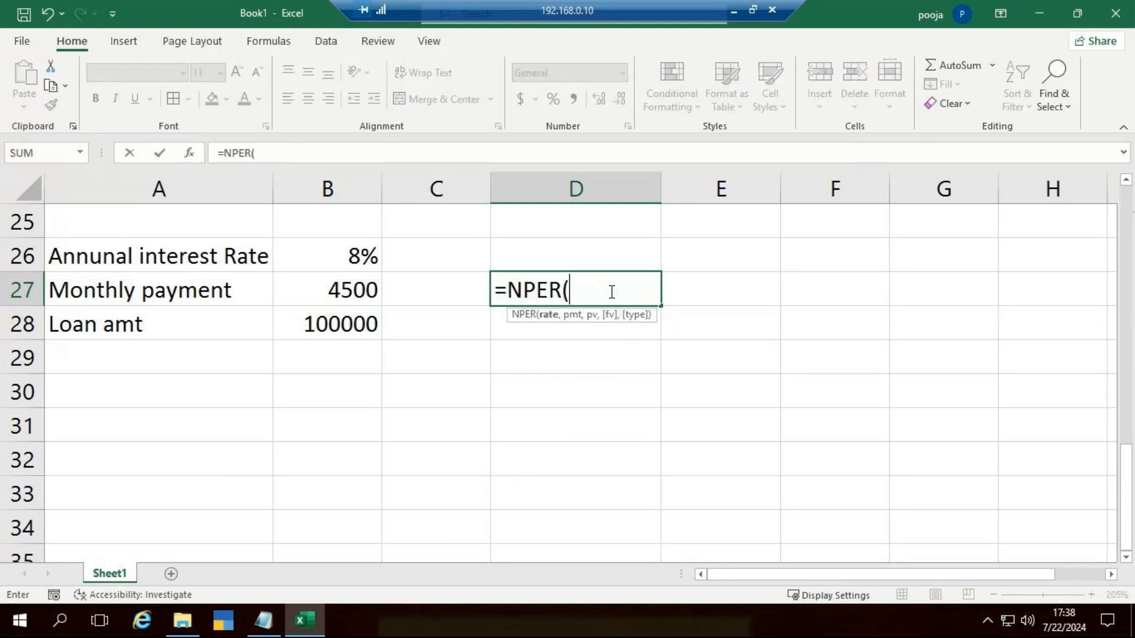
click(347, 254)
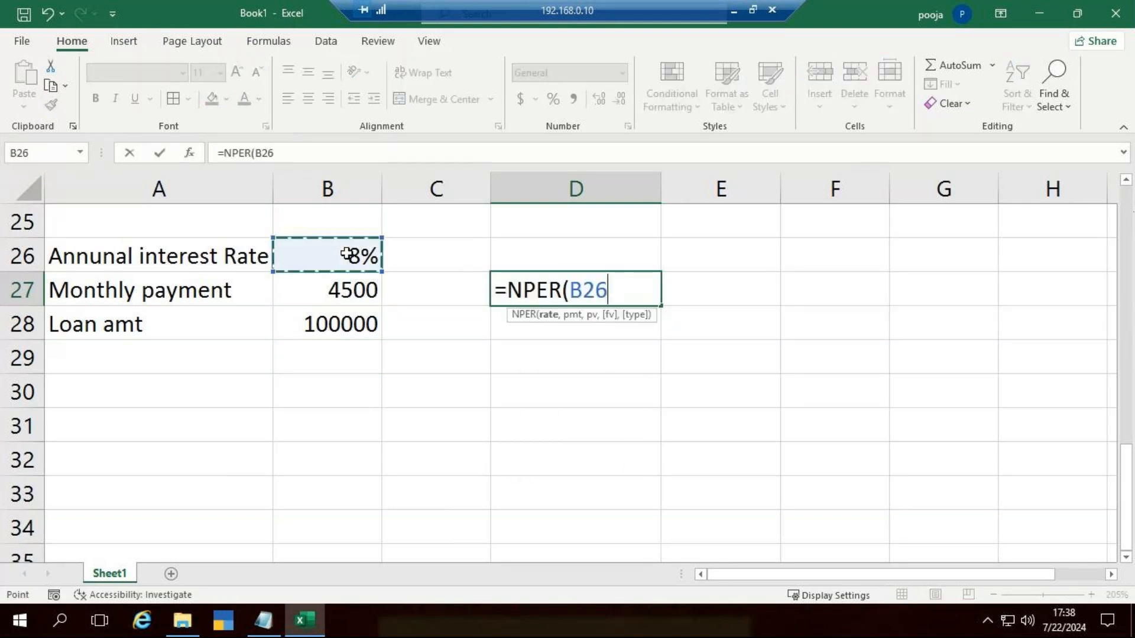
text(,-)
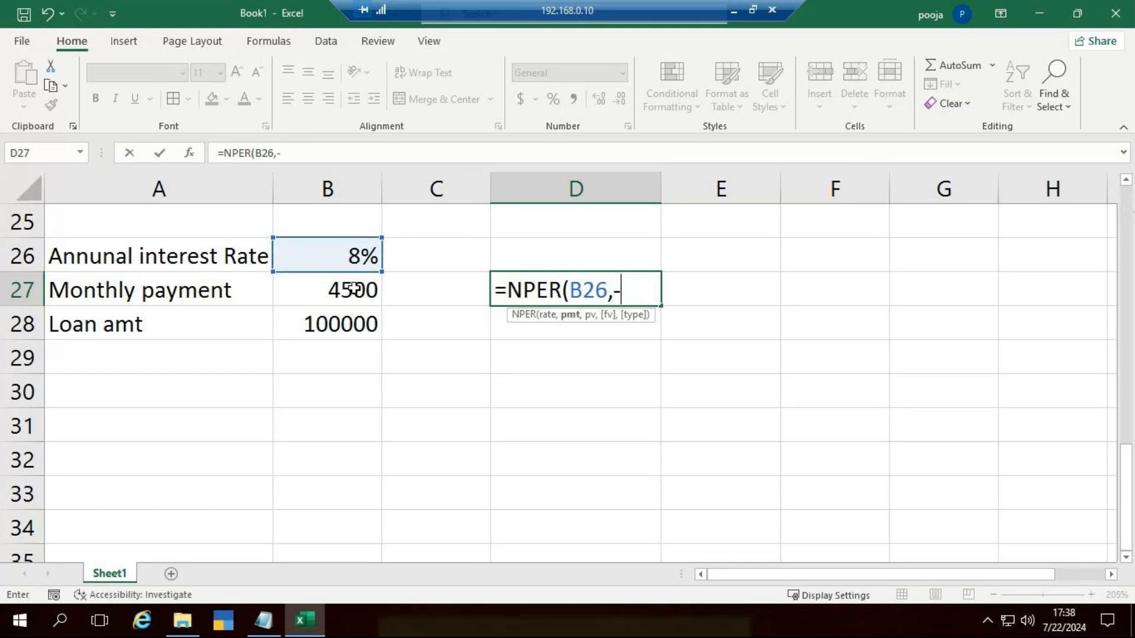
click(354, 289)
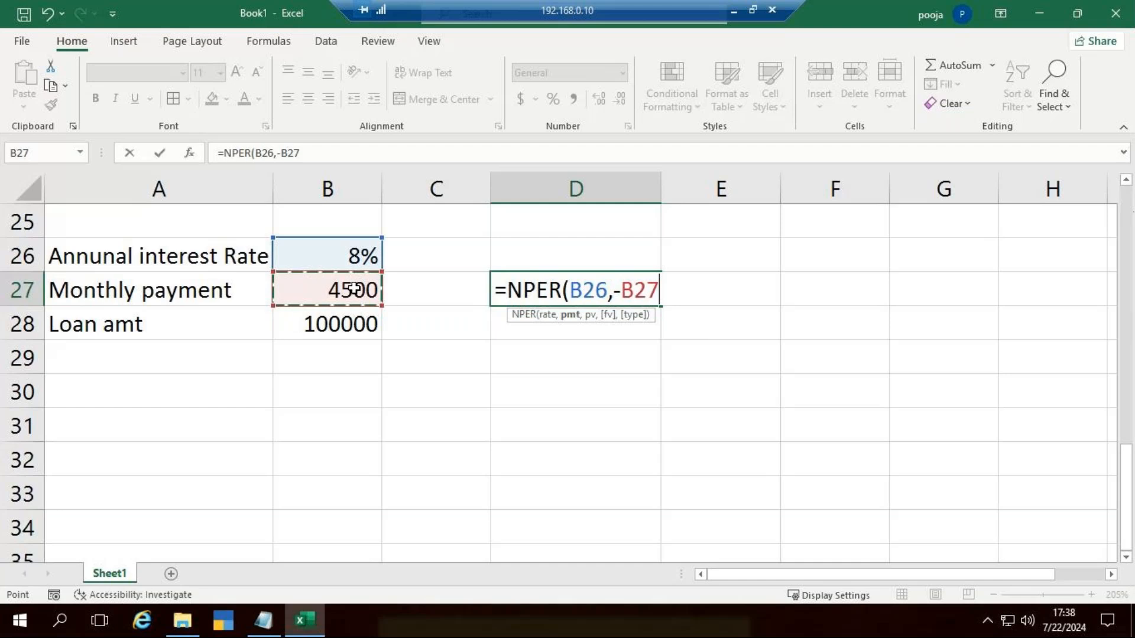
click(365, 323)
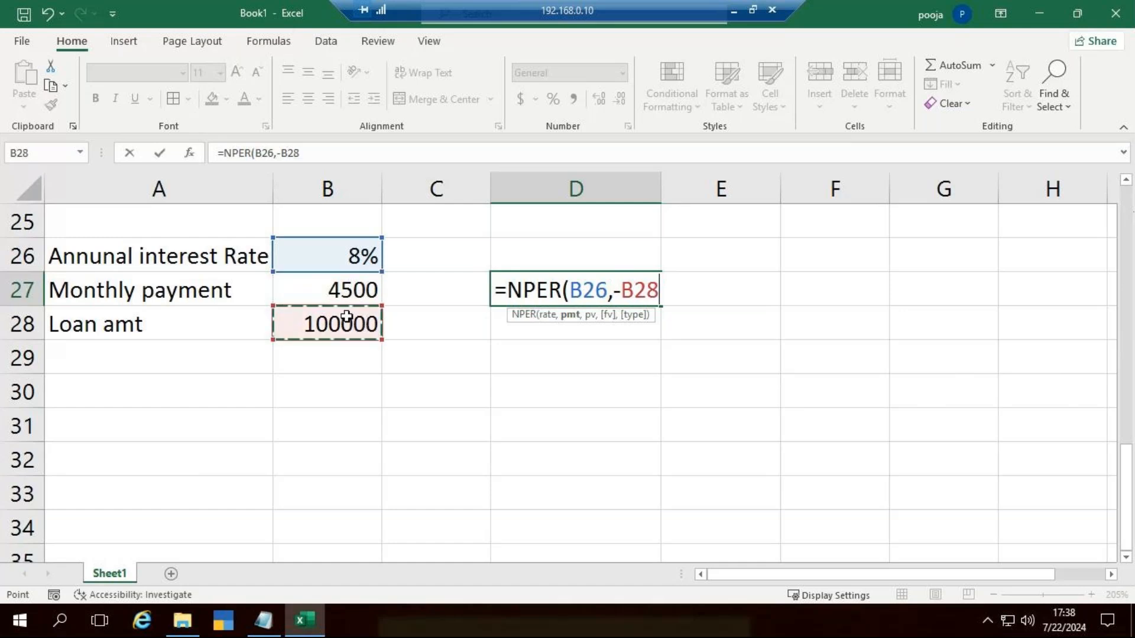
click(342, 289)
text(,)
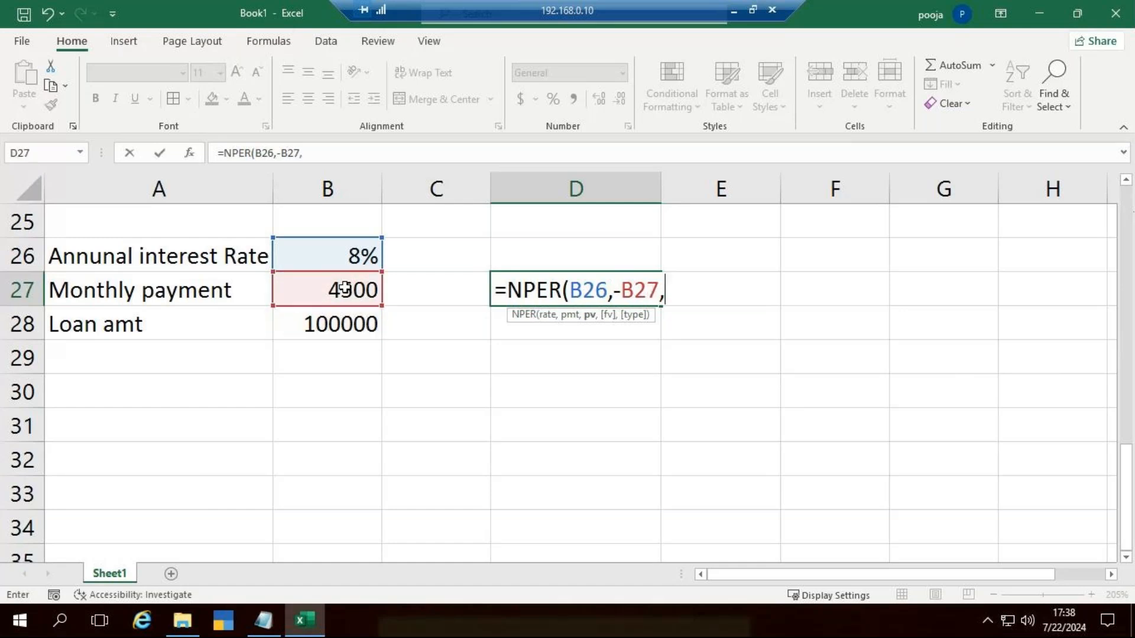
click(358, 331)
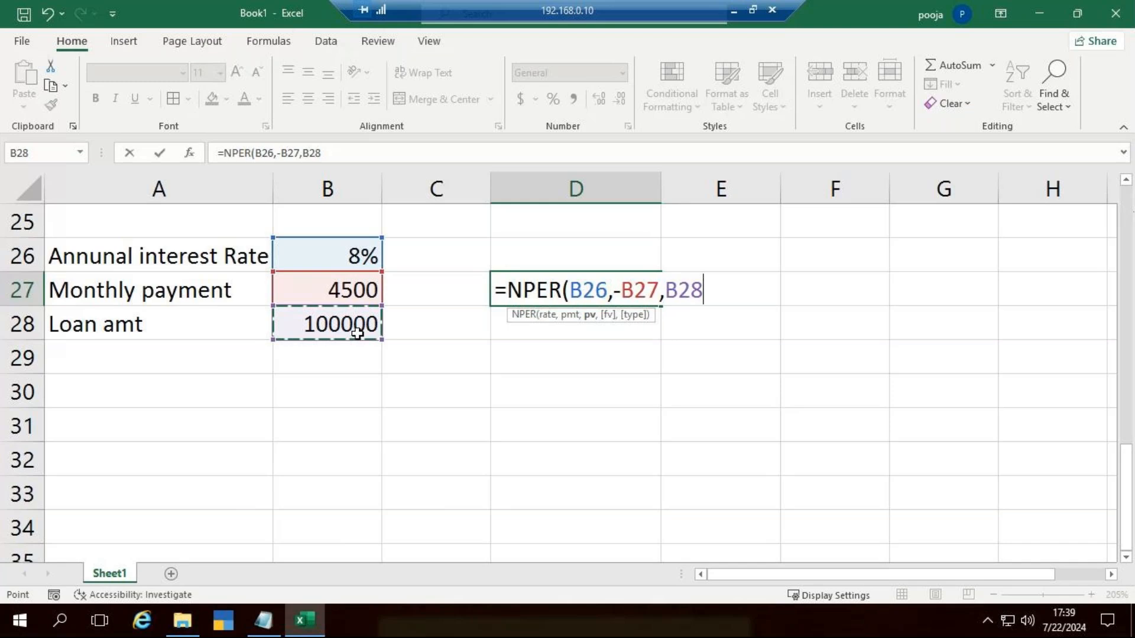
text())
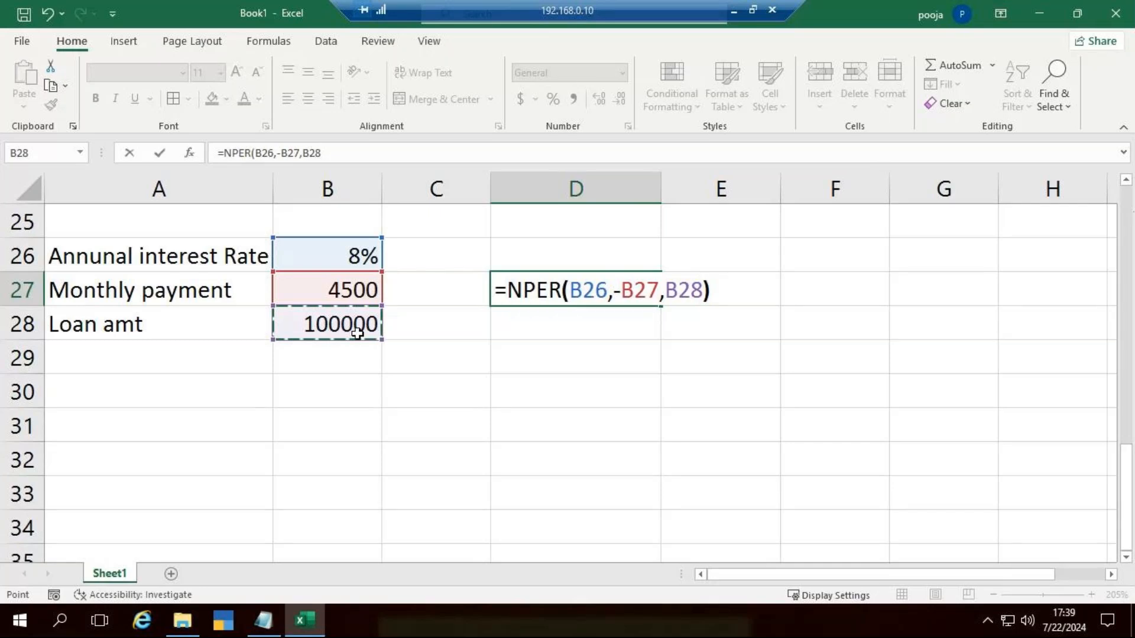
key(ctrl+Return)
Step: Move the minus sign from the payment to the loan amount, making the D27 formula =NPER(B26,B27,-B28)
double_click(555, 289)
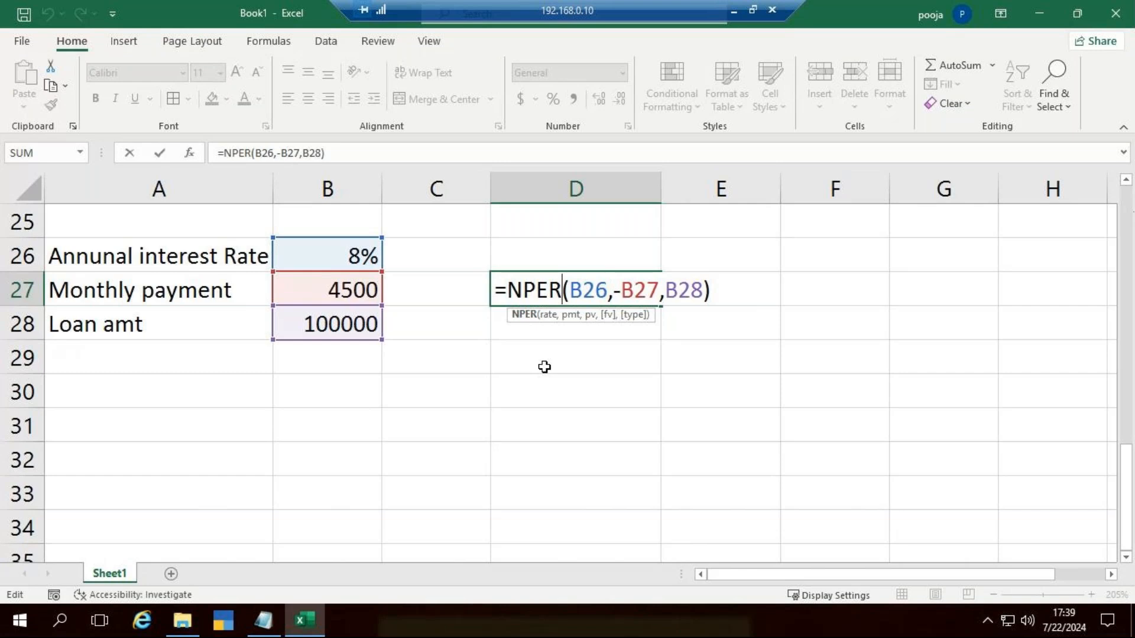
click(624, 294)
key(BackSpace)
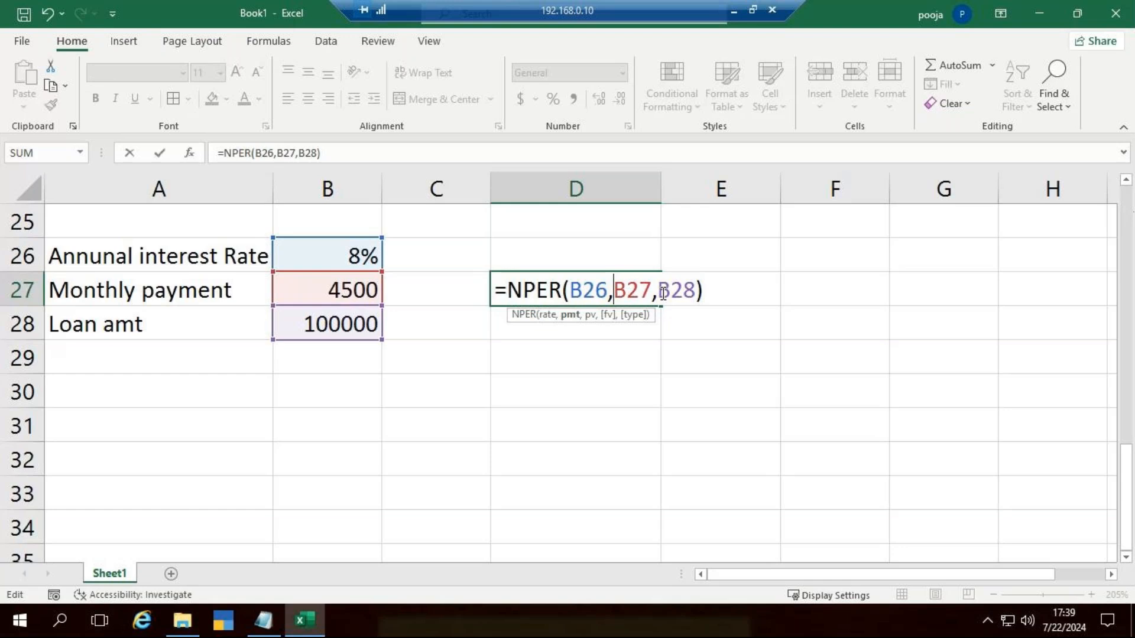
click(660, 293)
text(-)
key(Return)
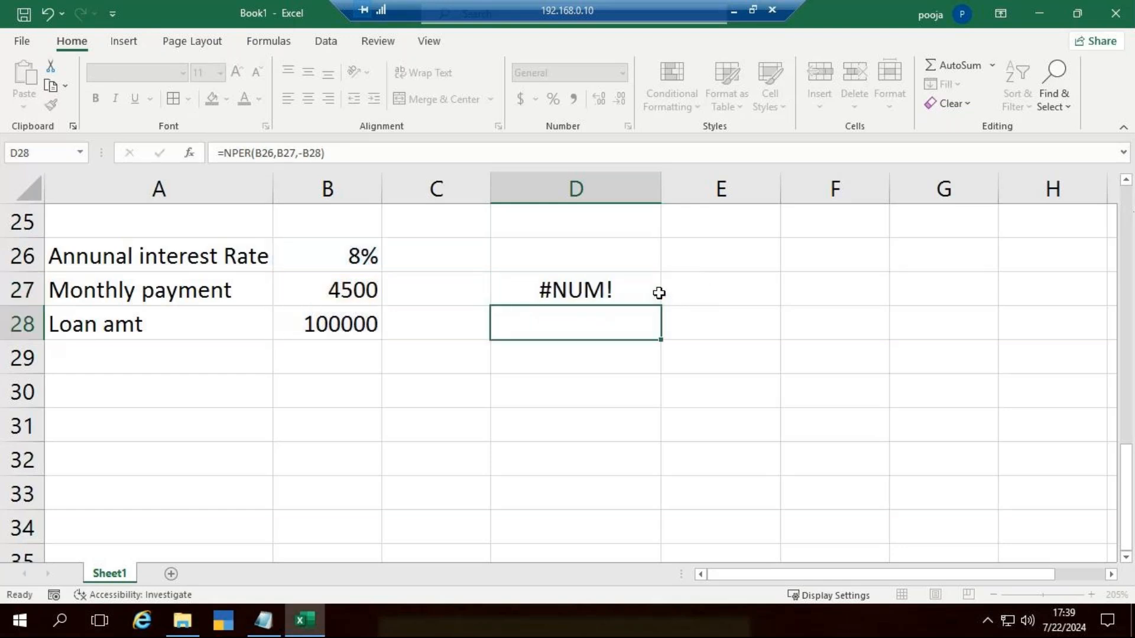
double_click(628, 291)
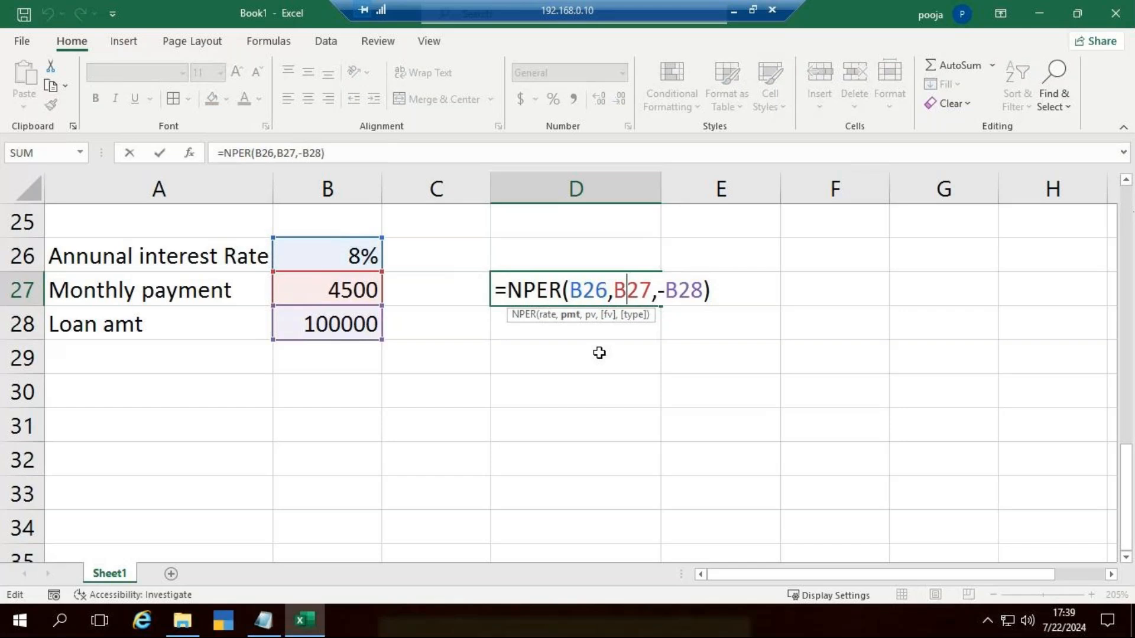
click(664, 291)
key(BackSpace)
click(681, 347)
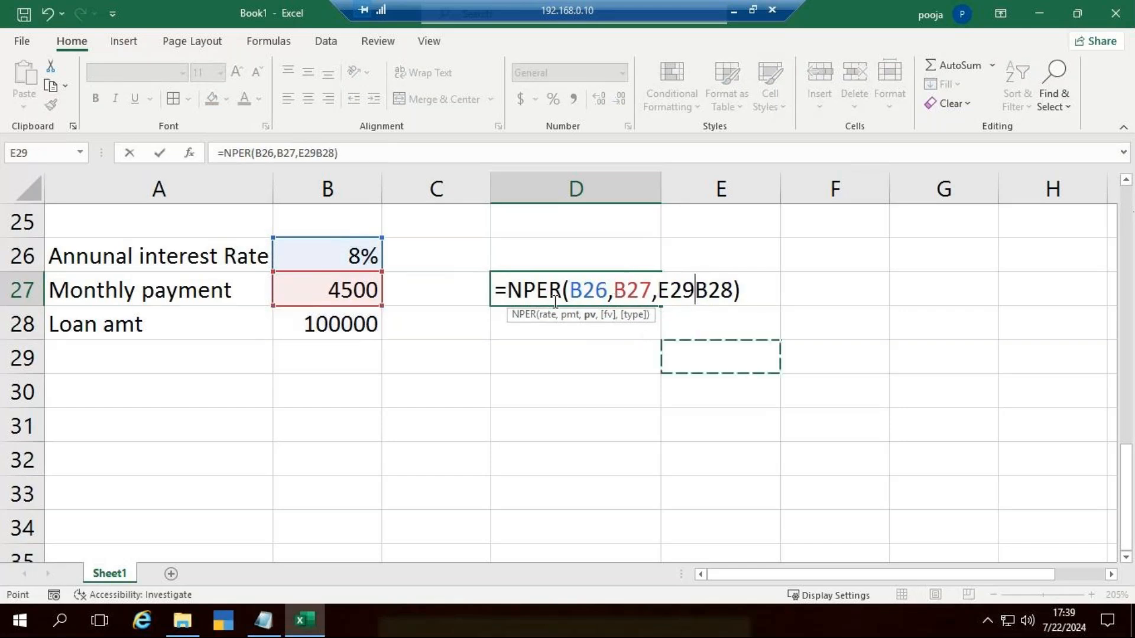
key(Escape)
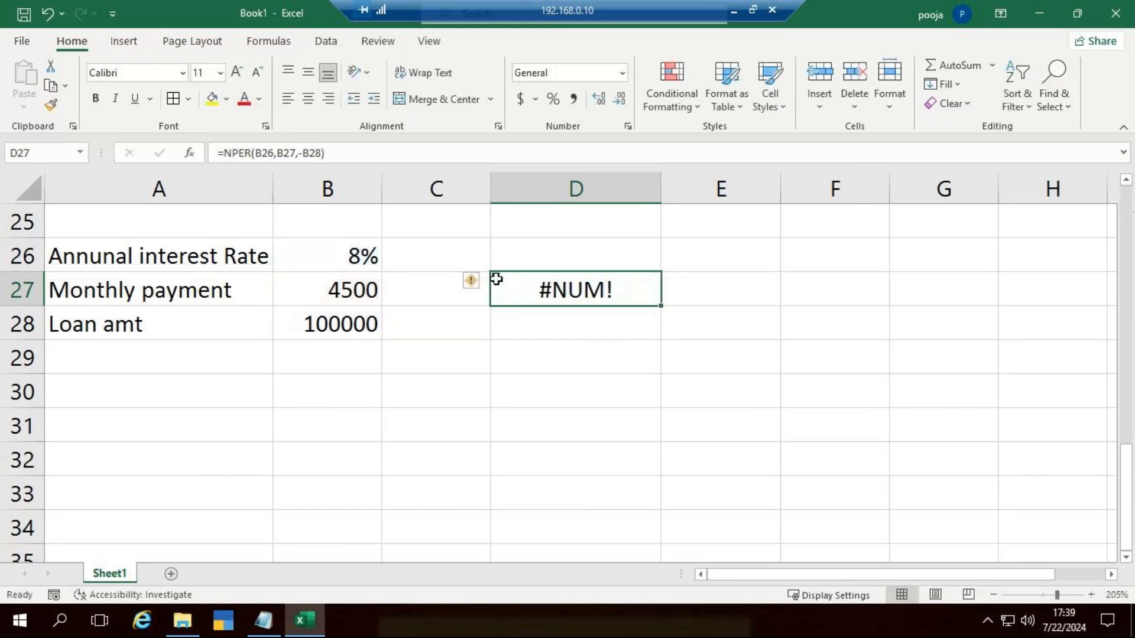
Step: Show the calculation steps for the error in D27, then close the evaluation
click(473, 282)
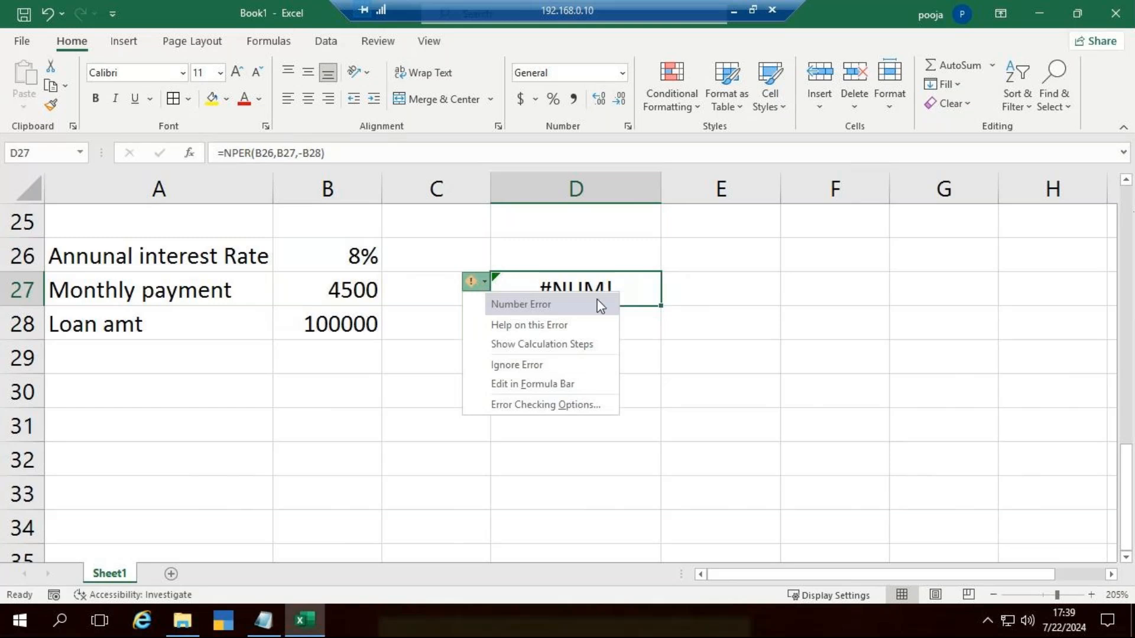
click(553, 344)
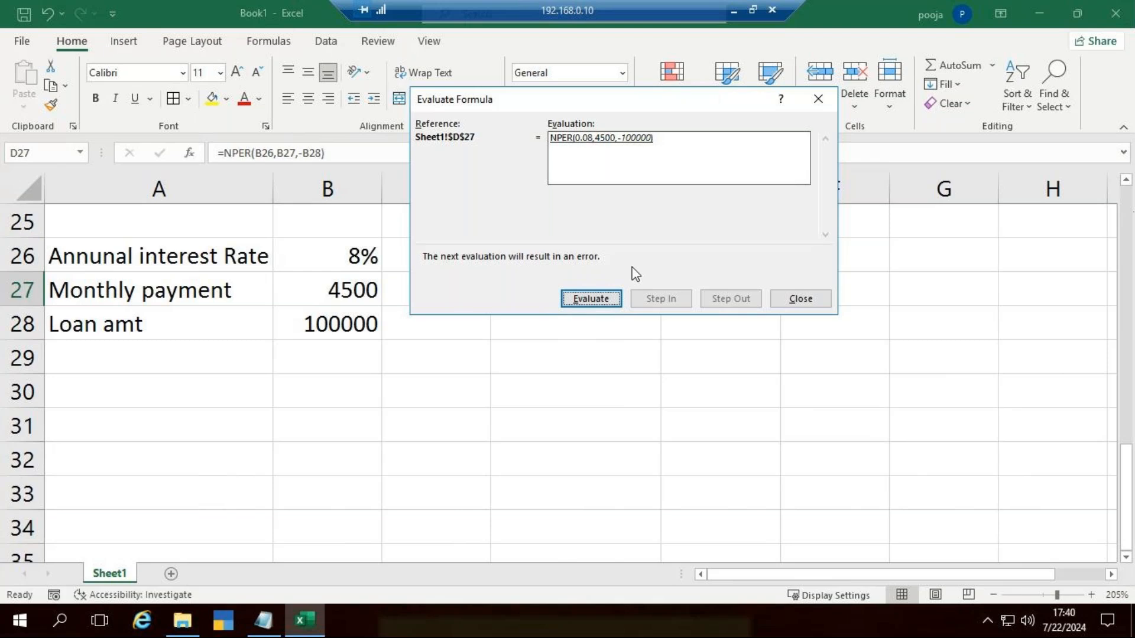
click(811, 297)
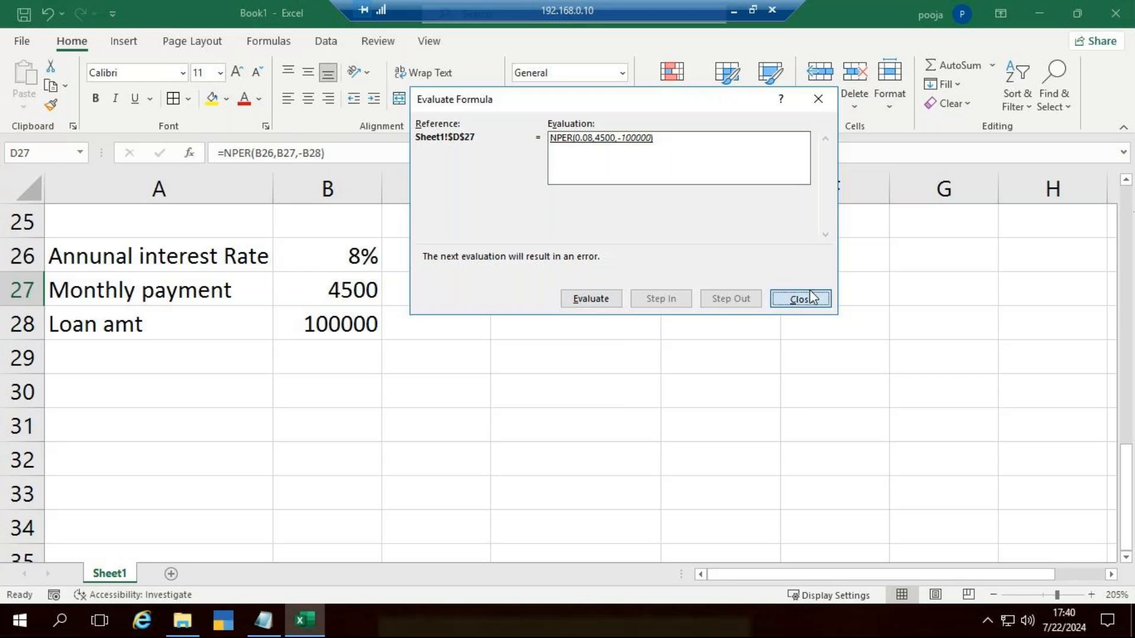
Step: Divide the rate by 12 in the D27 formula, making it =NPER(B26/12,B27,-B28)
double_click(584, 295)
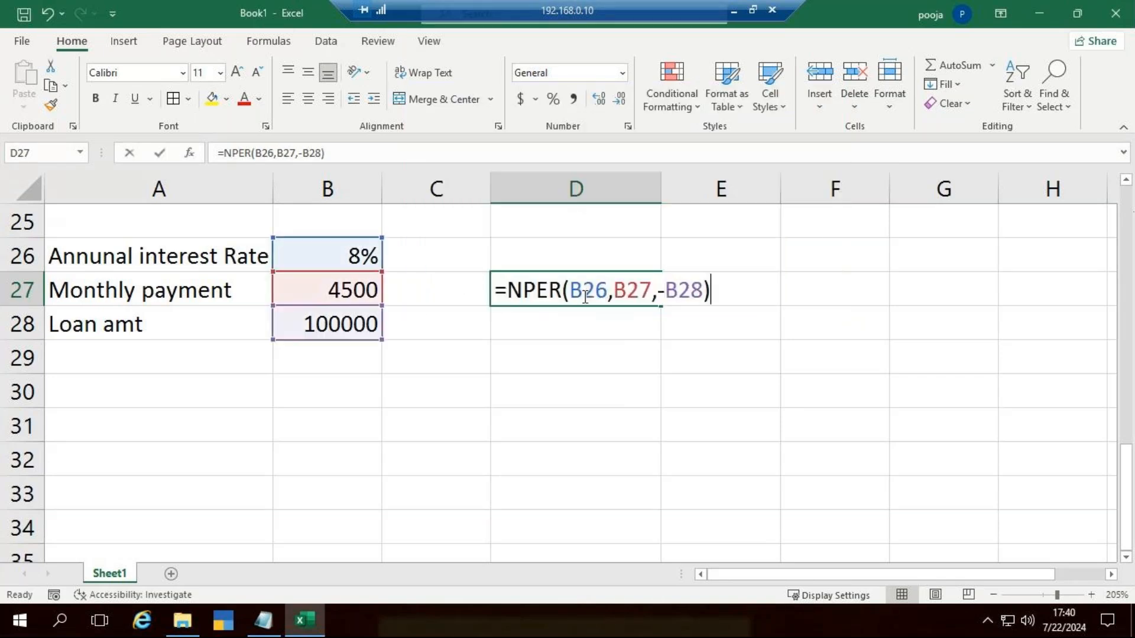
click(608, 290)
text(/12)
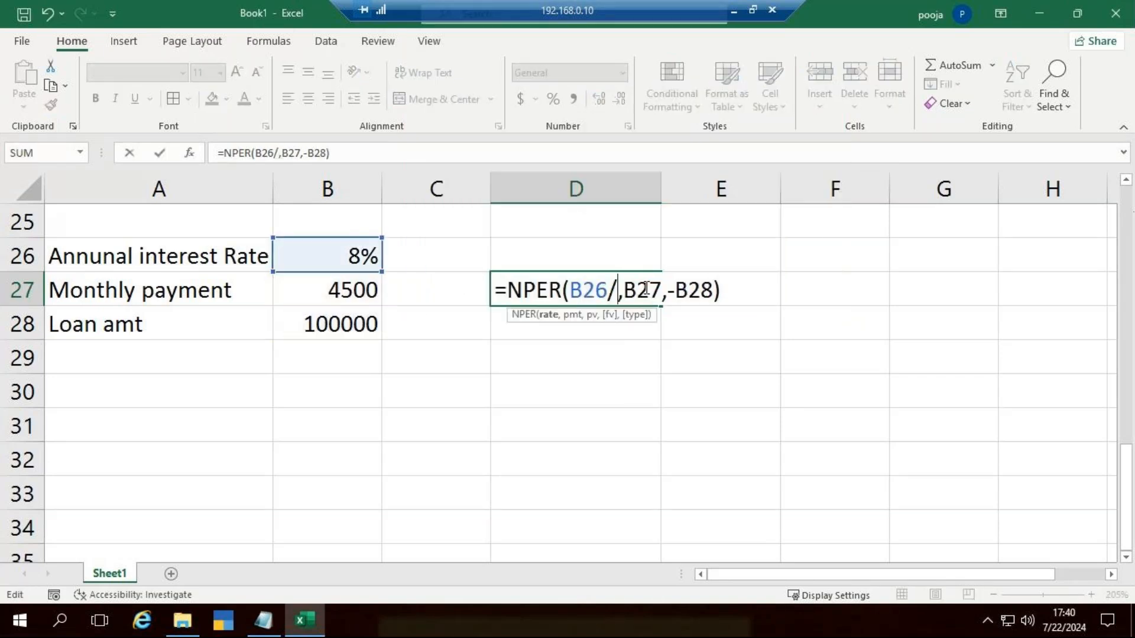
key(Return)
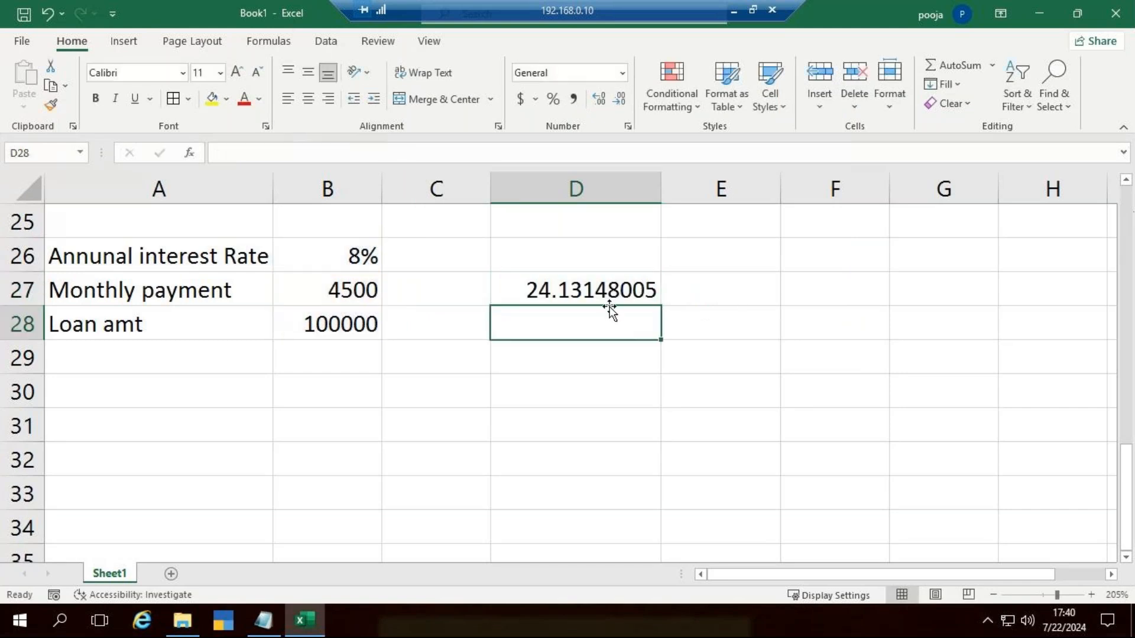
Step: Review the NPER formula in D27 and clear the cell
double_click(629, 288)
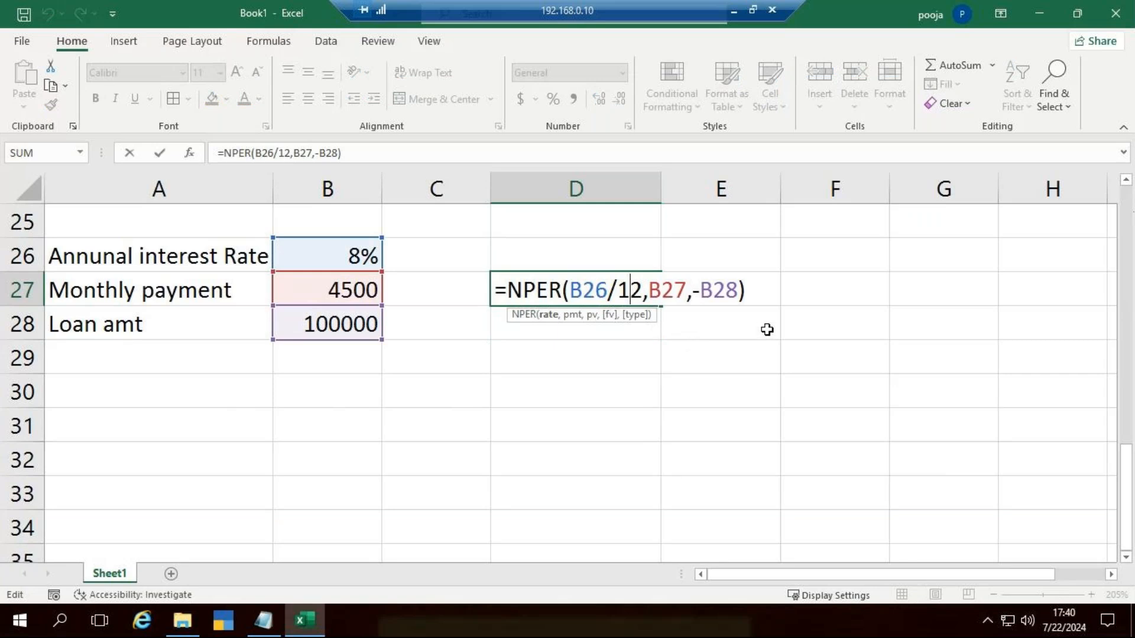
key(Escape)
key(Delete)
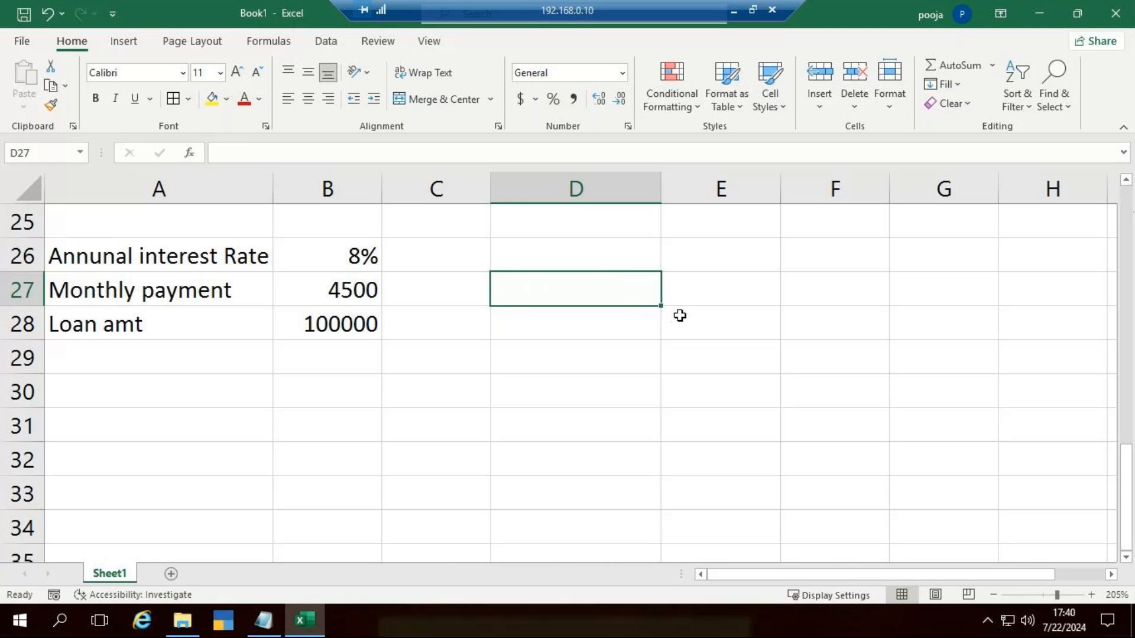
Step: Check how the RATE formula in D20 is built and leave it without editing
scroll(679, 316, up, 7)
scroll(701, 324, down, 5)
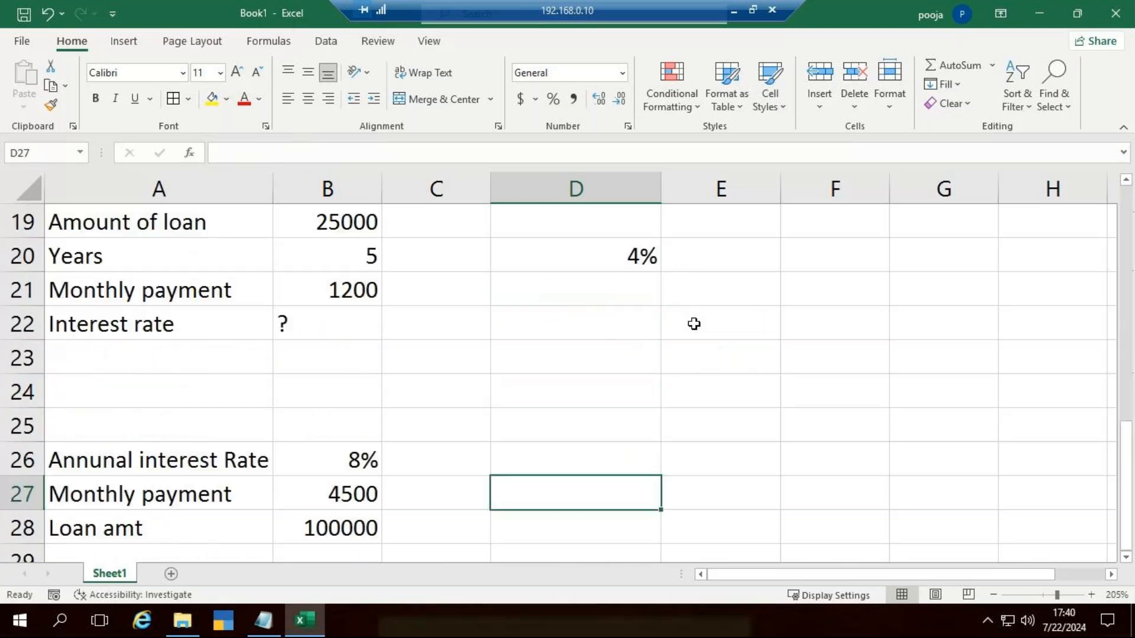
double_click(605, 256)
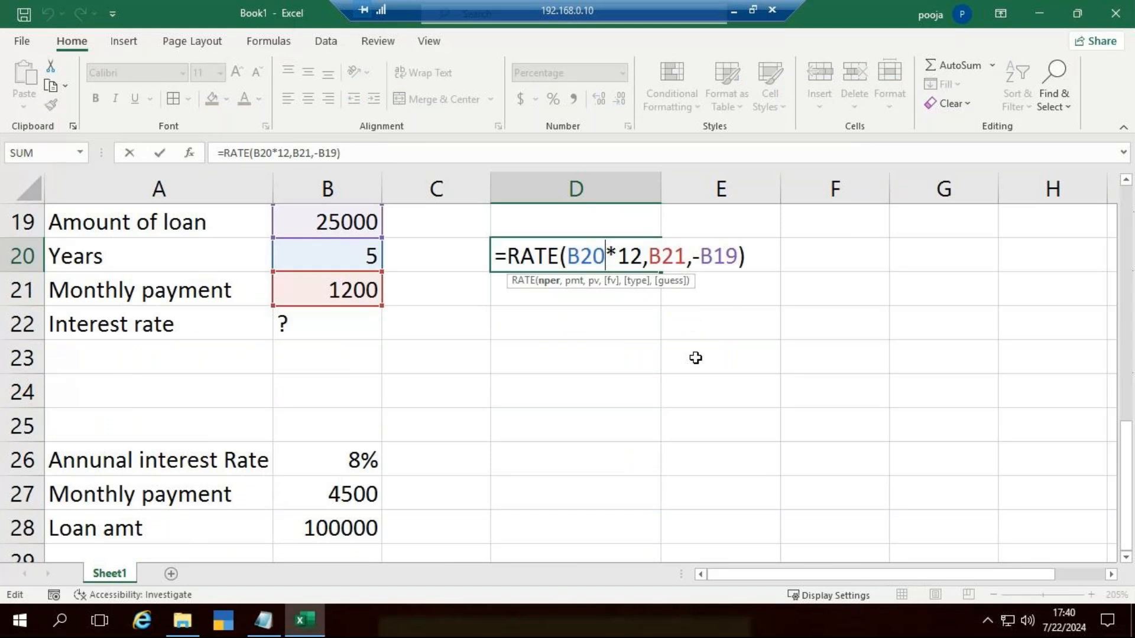
key(Escape)
Step: Start an NPER formula in D26 with the annual interest rate divided by 12, B26/12, as the rate
click(591, 475)
scroll(643, 476, down, 2)
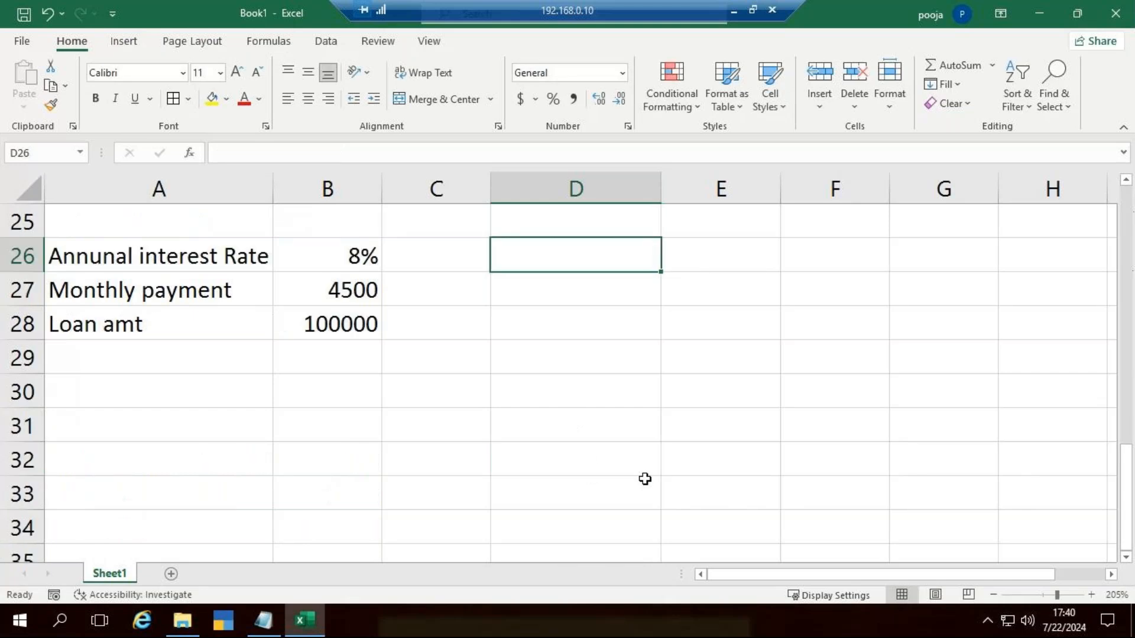
scroll(643, 476, up, 1)
text(=nperq)
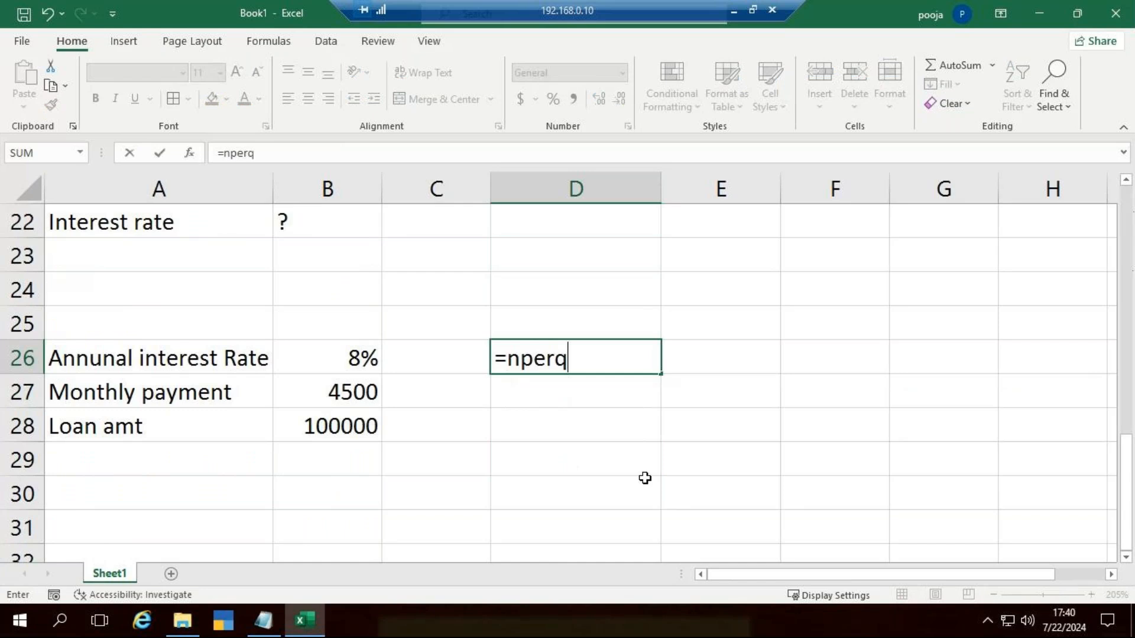
key(BackSpace)
key(Tab)
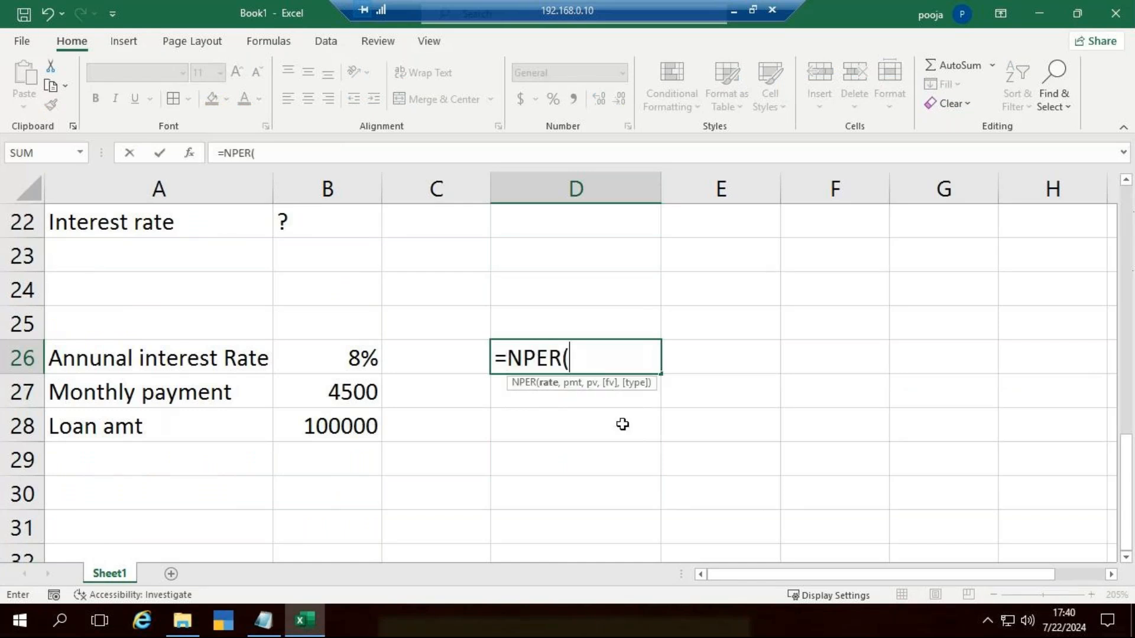
click(339, 354)
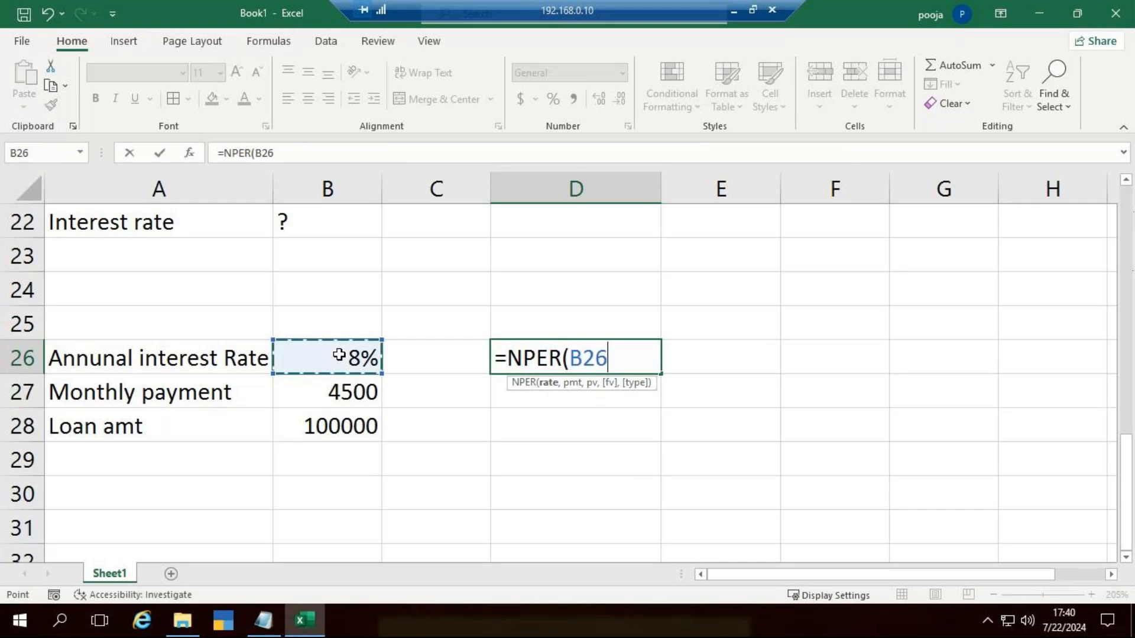
text(/12)
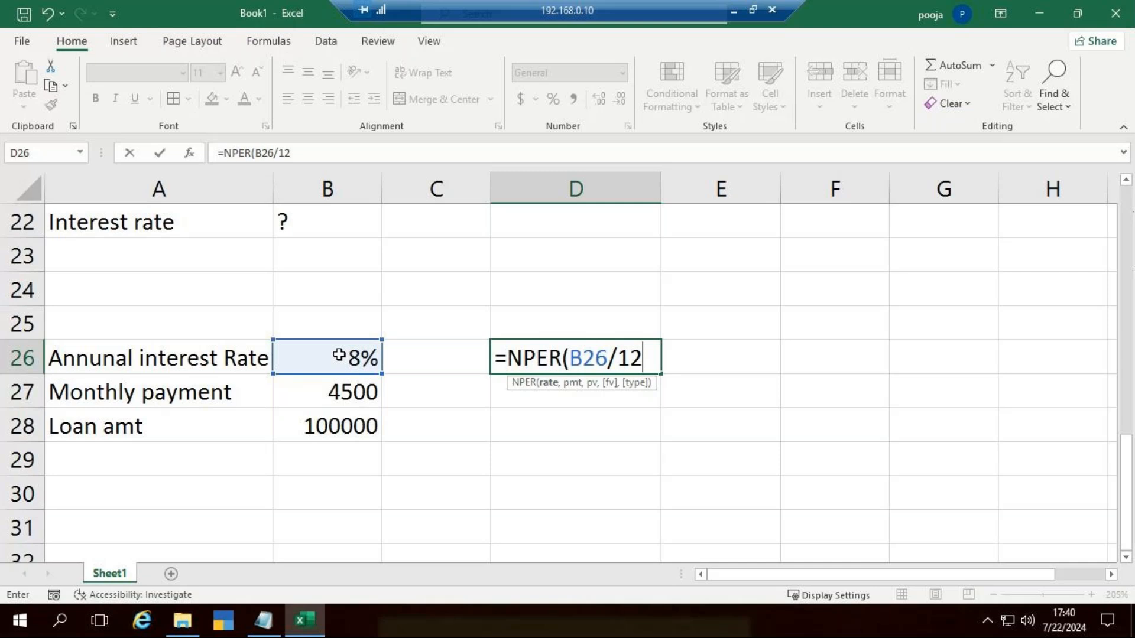
Step: Complete the D26 formula with the monthly payment and negative loan amount, making it =NPER(B26/12,B27,-B28)
text(,)
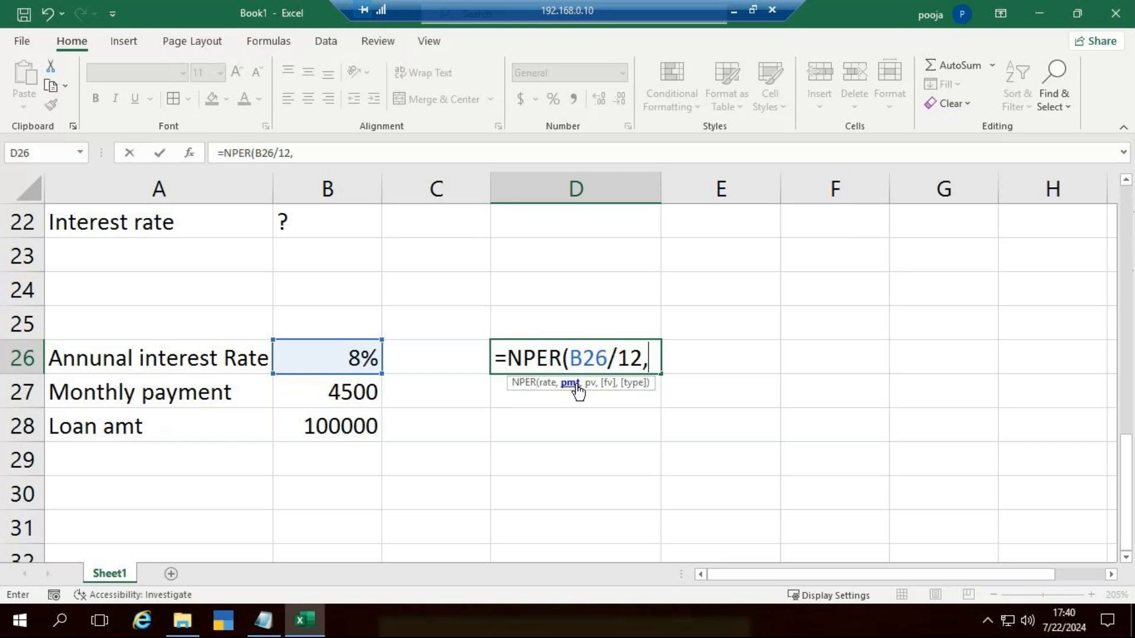
click(348, 395)
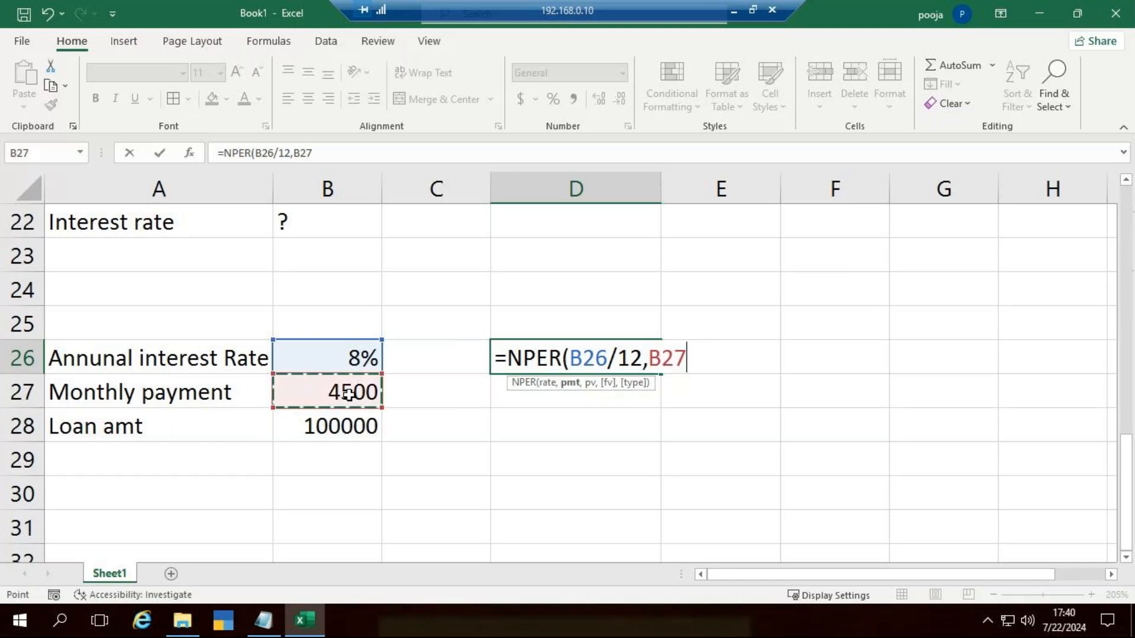
text(,-)
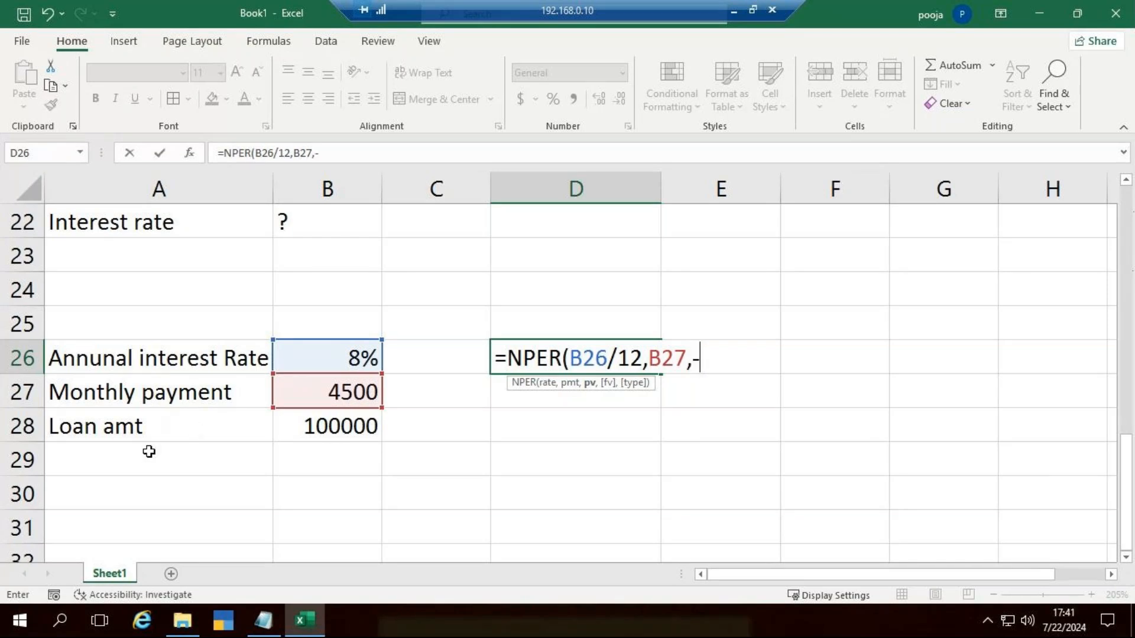
click(315, 433)
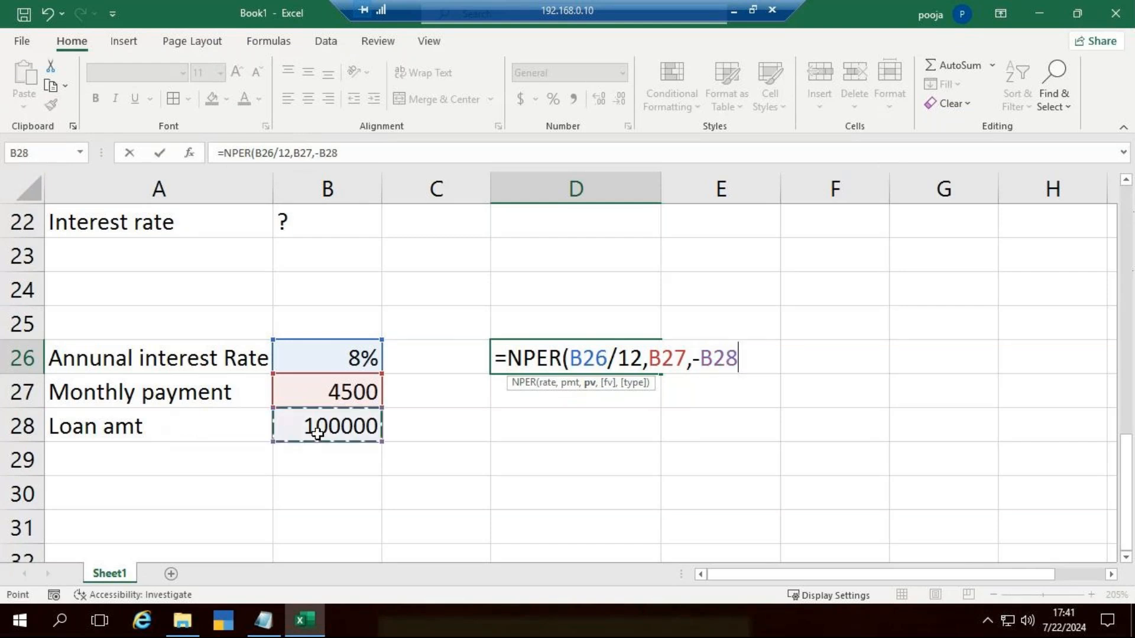
text())
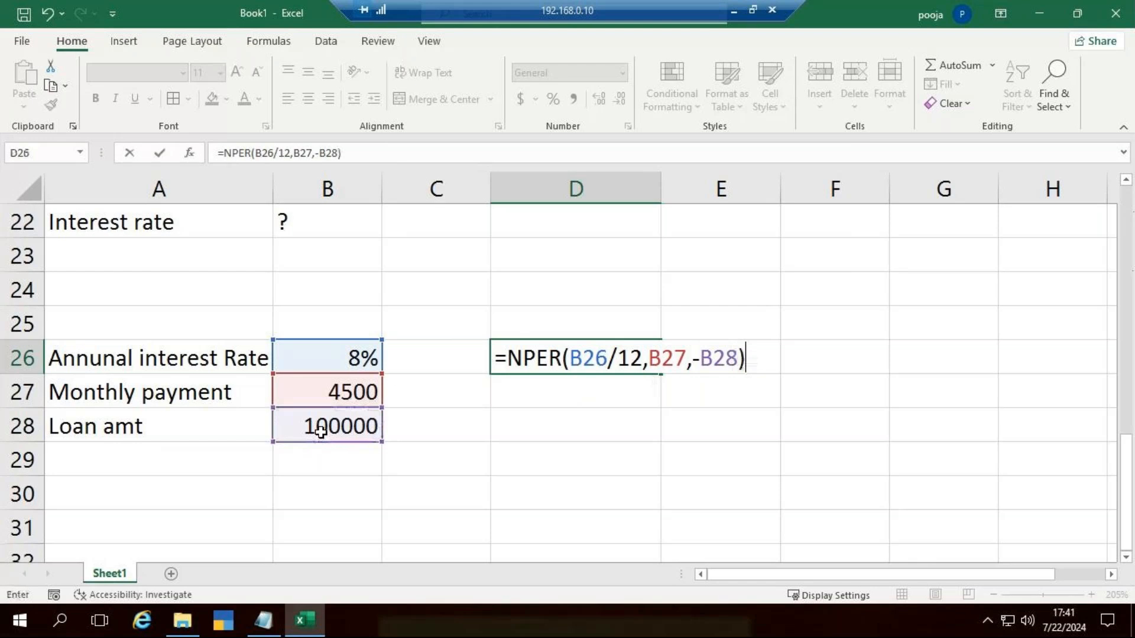
key(Return)
Step: Review the arguments of the NPER formula in D26 and leave it without editing
click(593, 357)
double_click(594, 358)
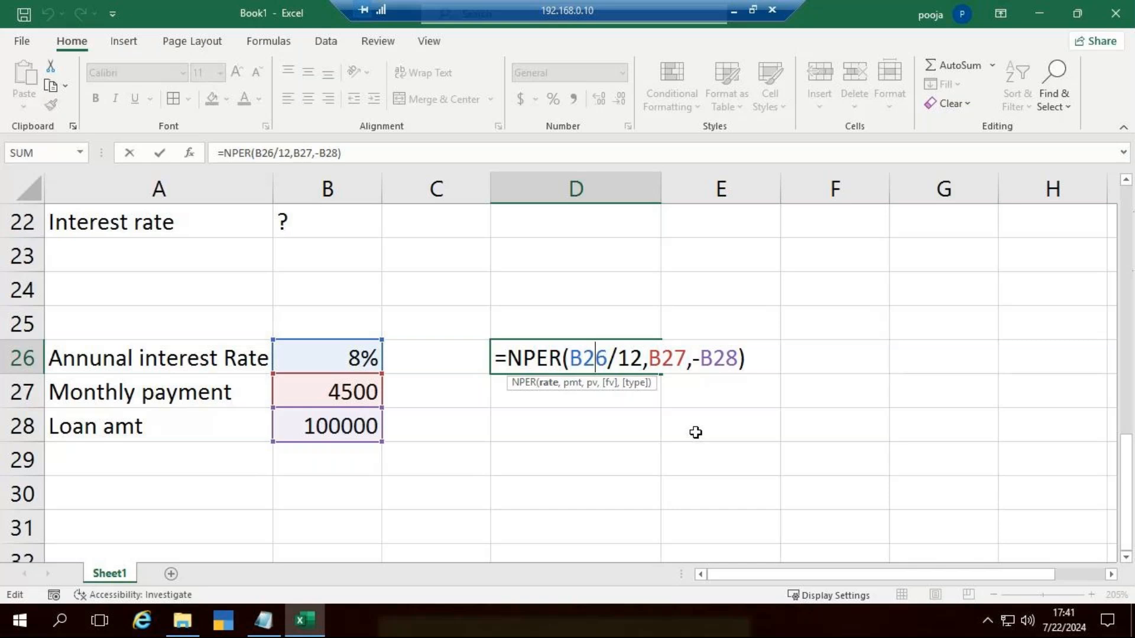
key(Return)
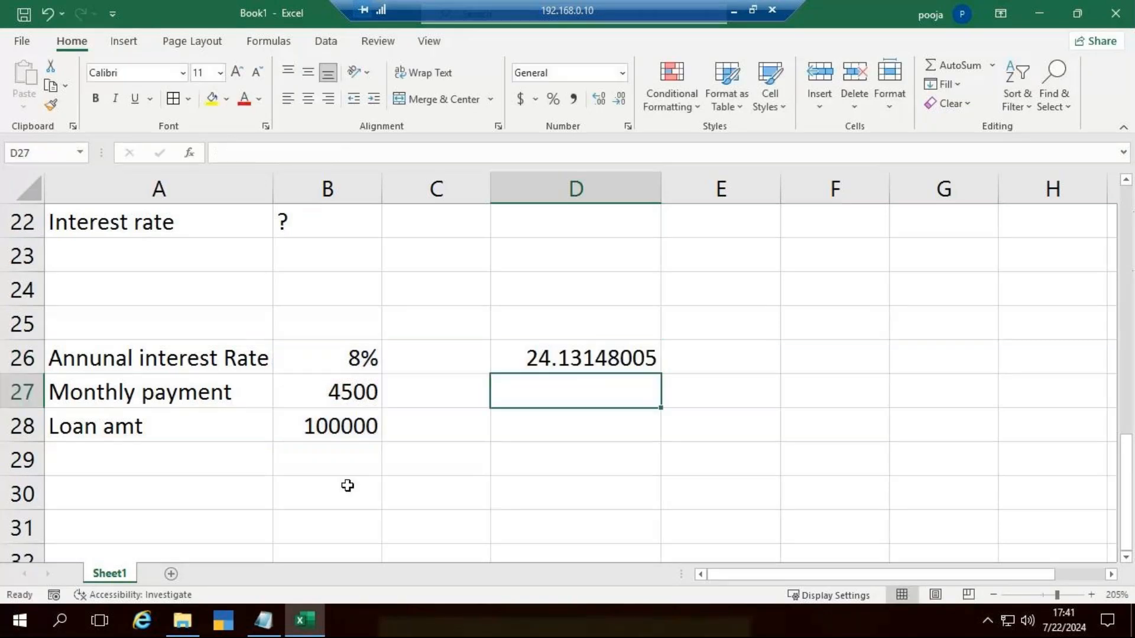
Step: Look back over the sheet's loan examples, from the Payment Function table down to the NPER calculation
key(ctrl+Home)
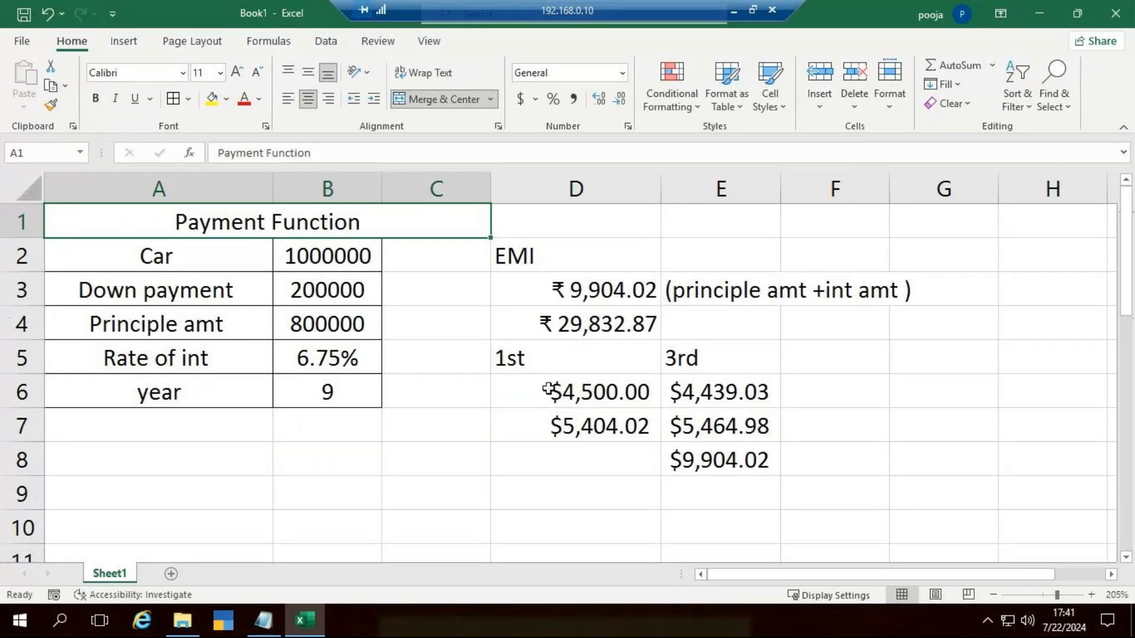
scroll(548, 389, down, 8)
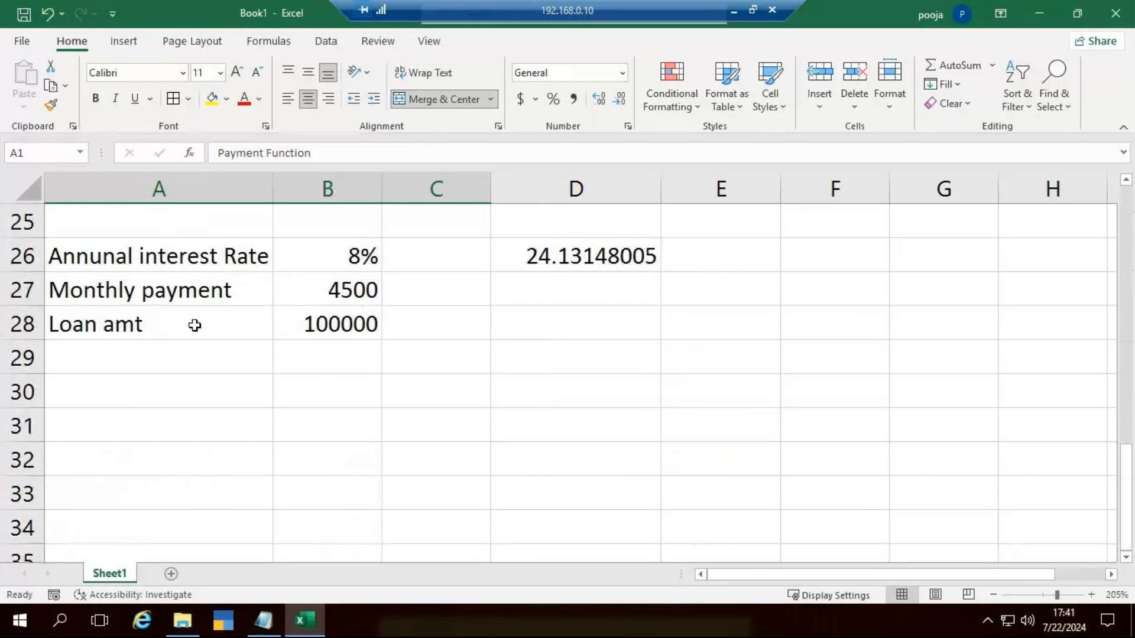
scroll(194, 326, up, 1)
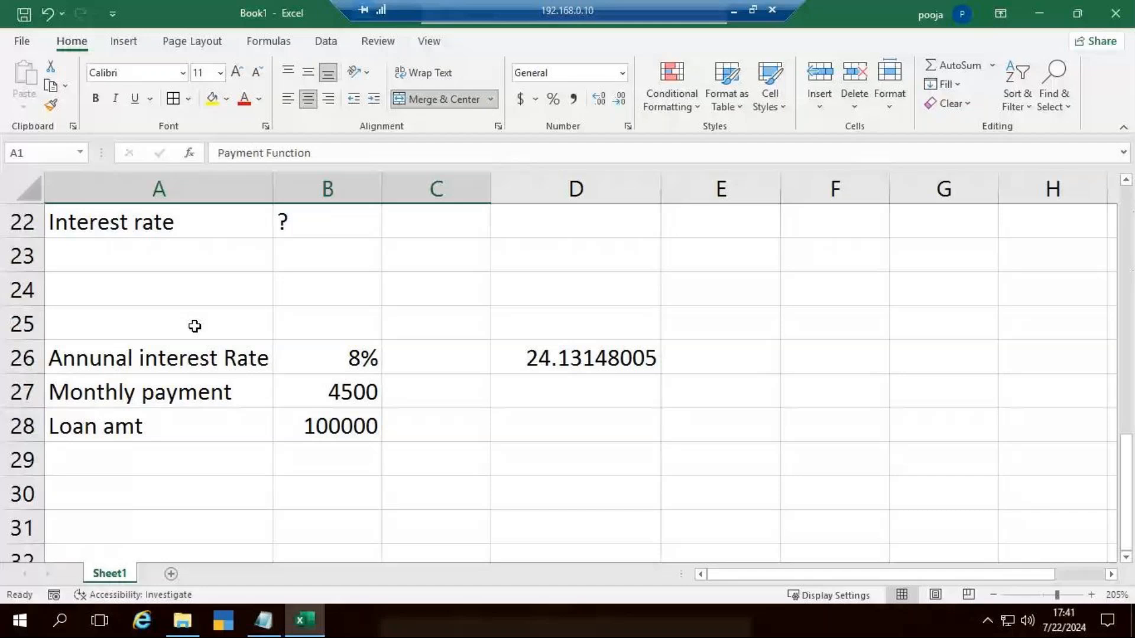
scroll(194, 326, up, 6)
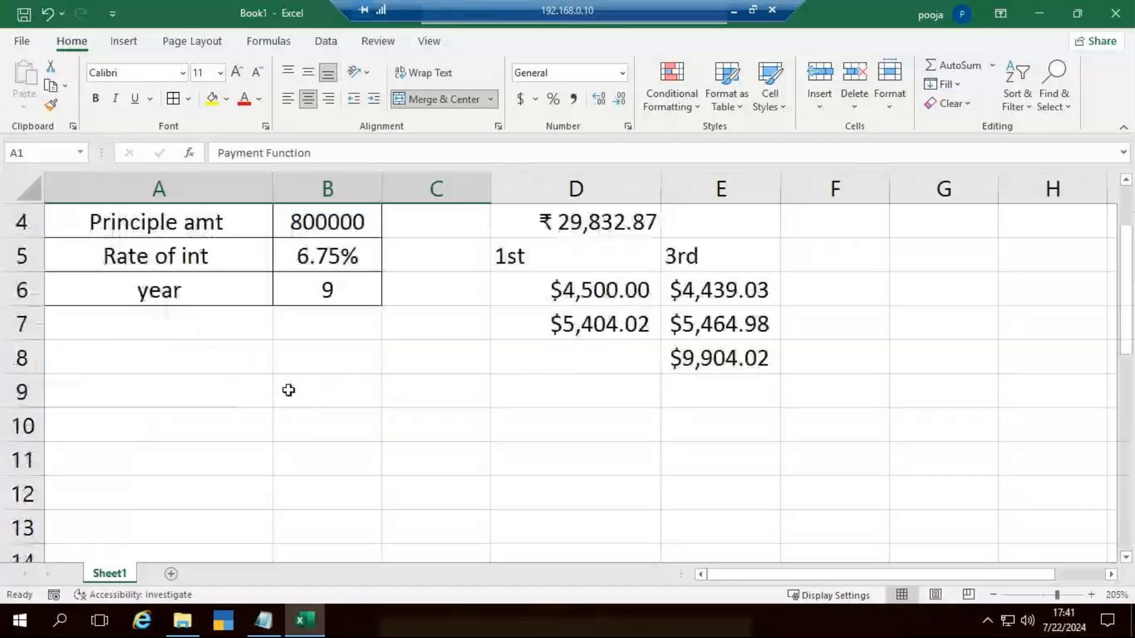
scroll(288, 390, down, 6)
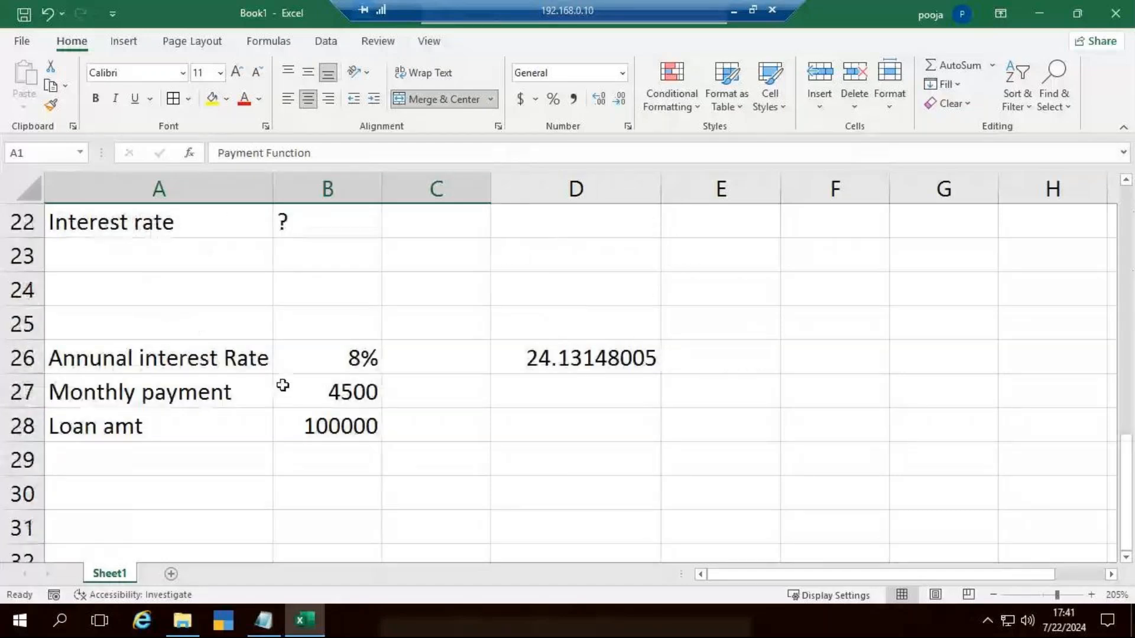
scroll(283, 385, down, 1)
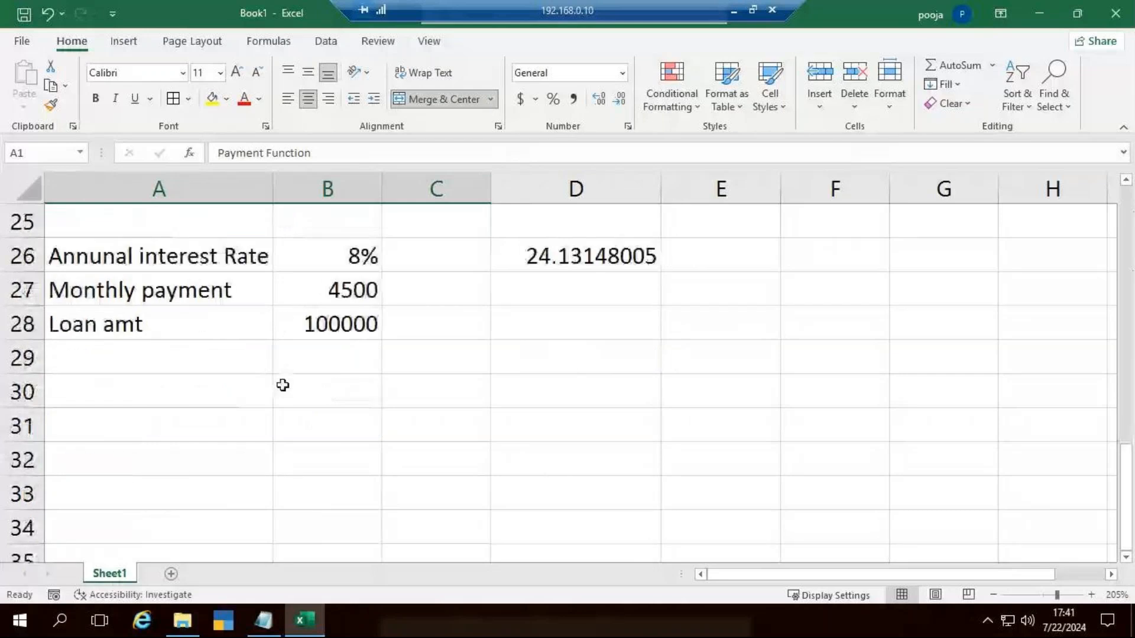
scroll(696, 246, up, 7)
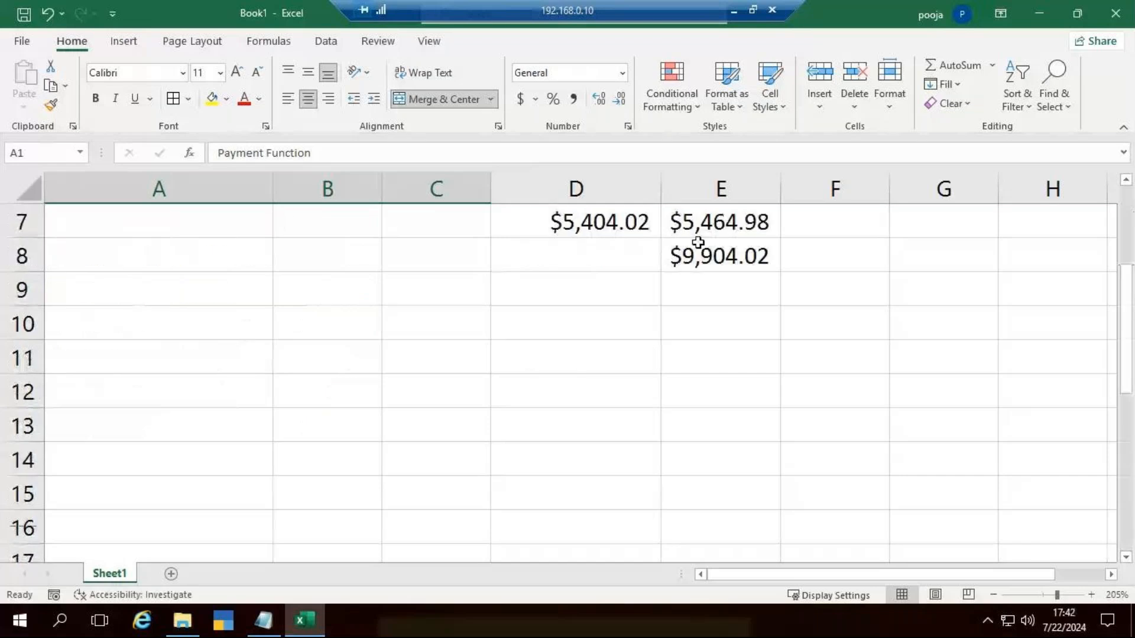
scroll(696, 269, up, 1)
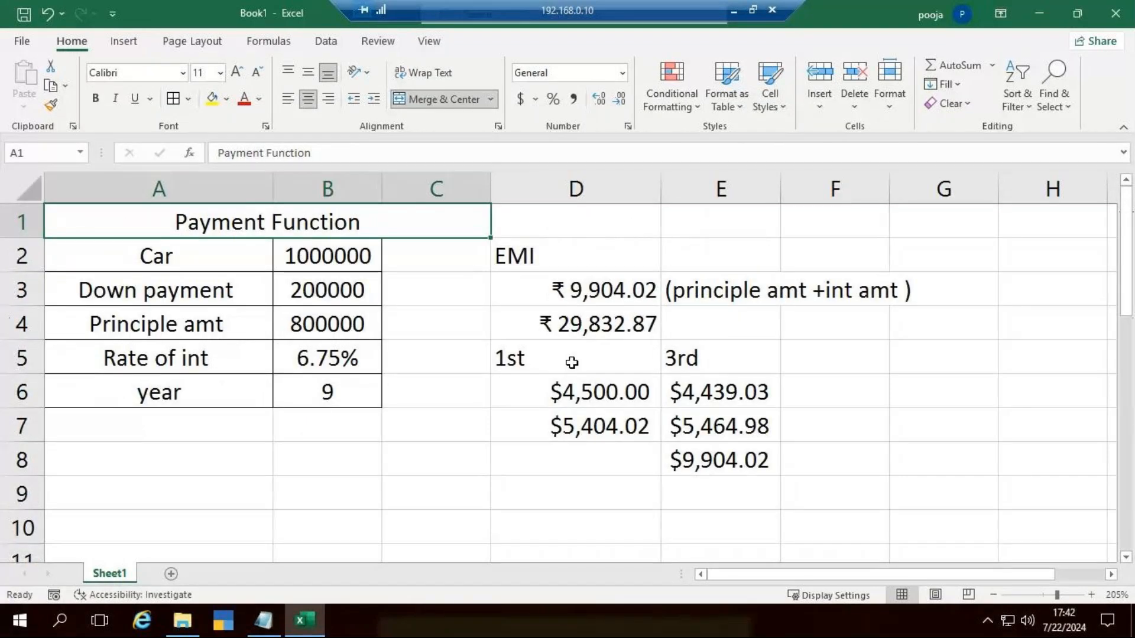
Step: Enter the heading "FV Function" in A39, below the existing examples
scroll(160, 294, down, 12)
click(159, 294)
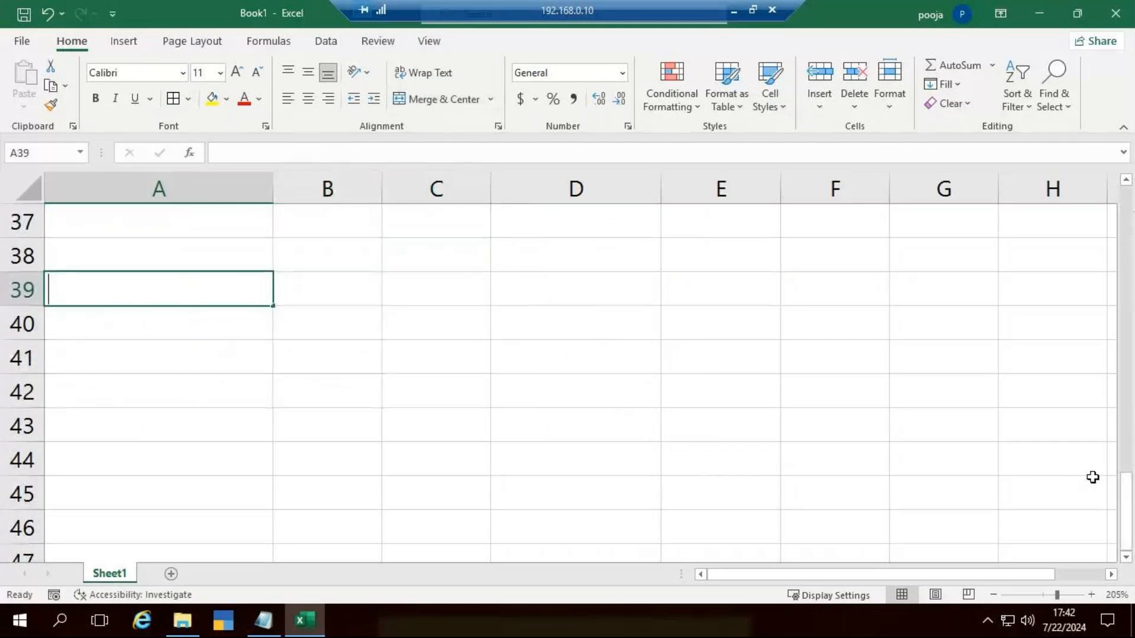
text(FV F)
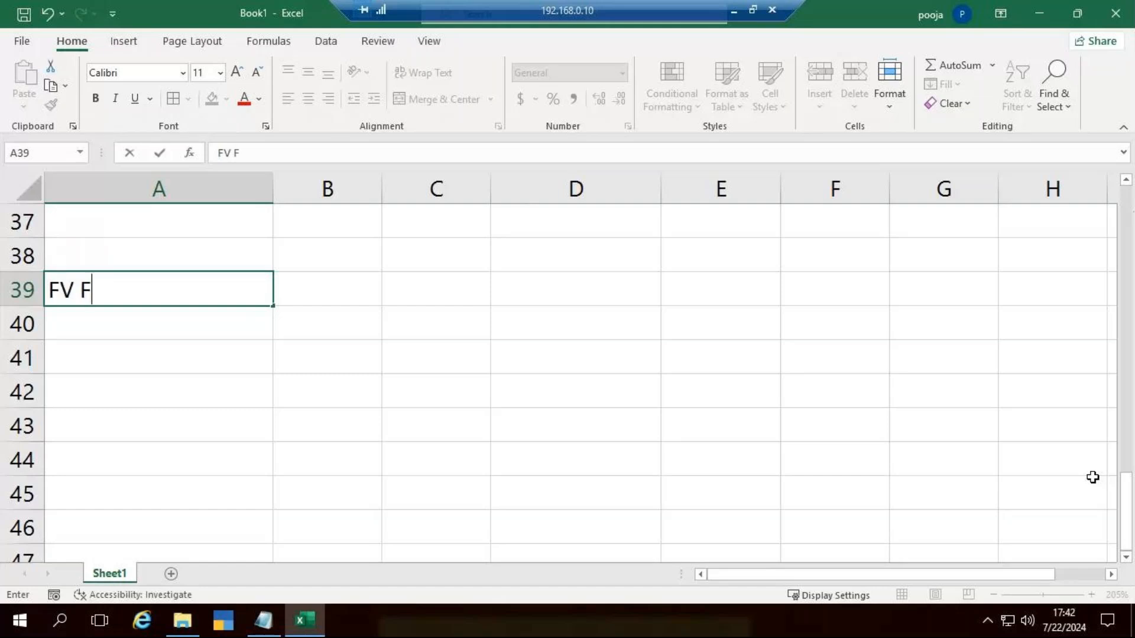
text(unction)
key(ctrl+Return)
key(Return)
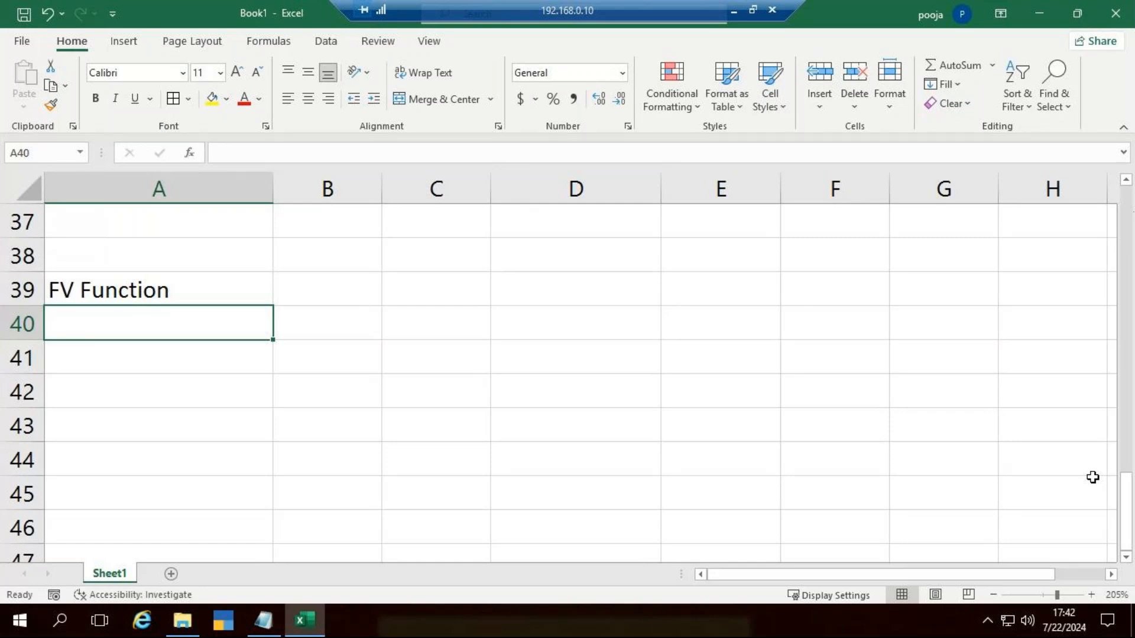
Step: Enter the label "Premium" in A40 and move on to B40
text(Premium)
key(BackSpace)
key(BackSpace)
key(BackSpace)
key(BackSpace)
key(BackSpace)
key(BackSpace)
key(BackSpace)
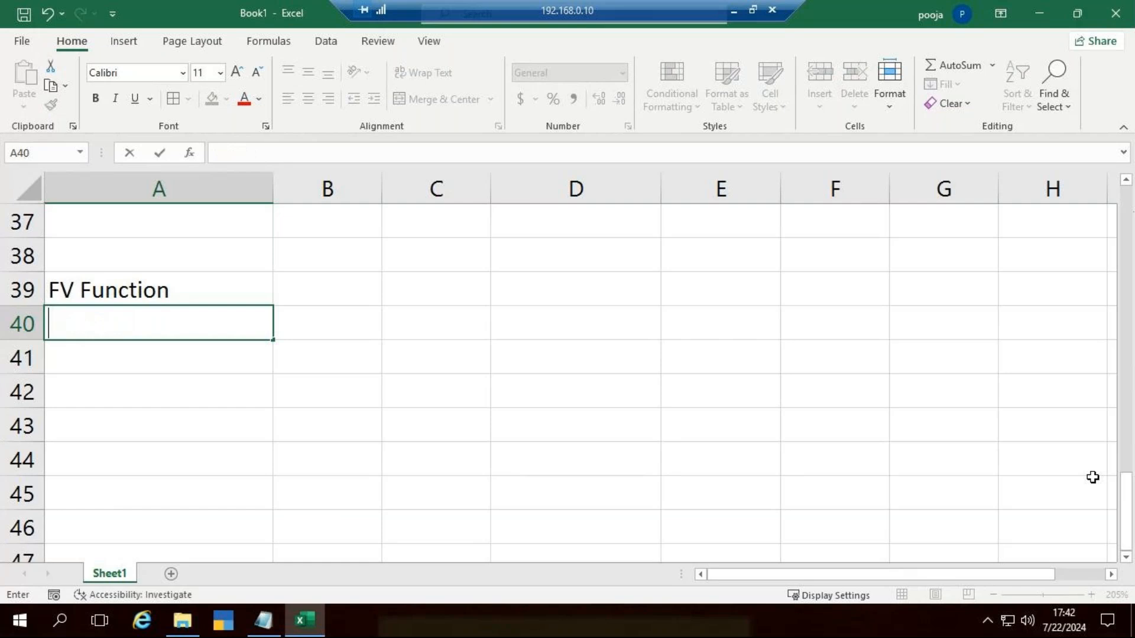
text(Premium)
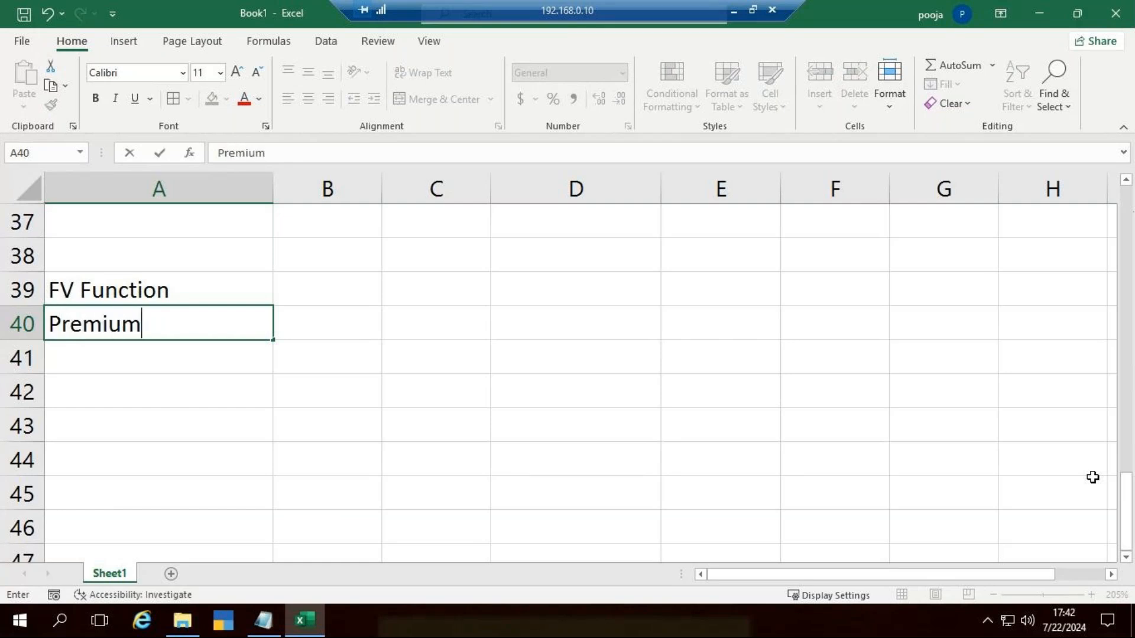
key(ctrl+Return)
key(Tab)
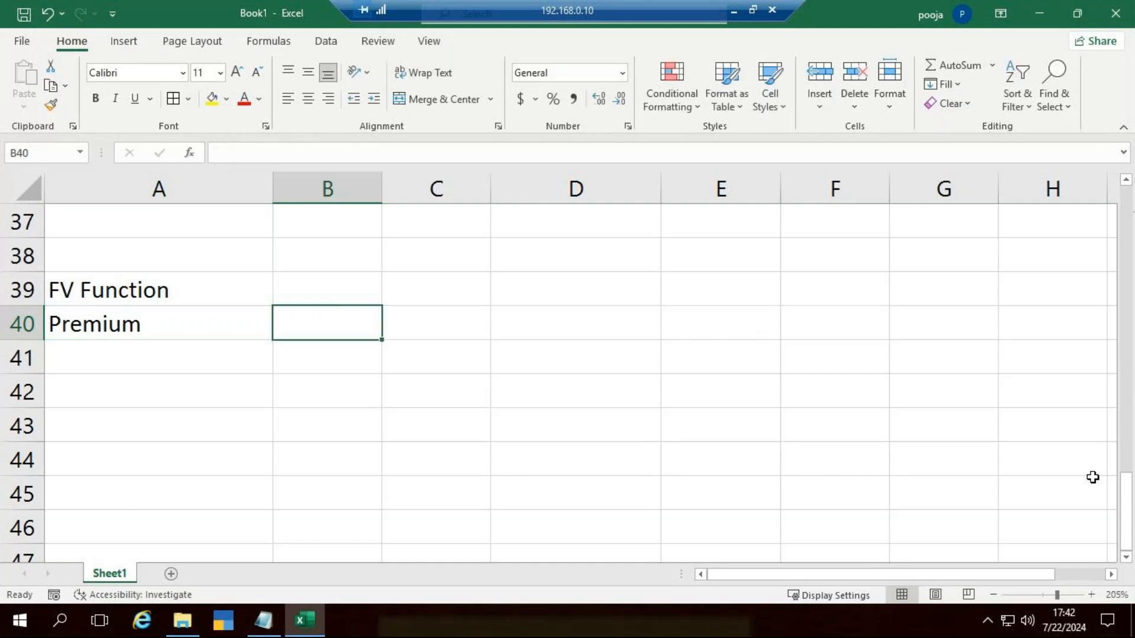
Step: Switch to the Notepad notes and add the line "FV stand Future Value" several blank lines below PPMT
key(alt+Tab)
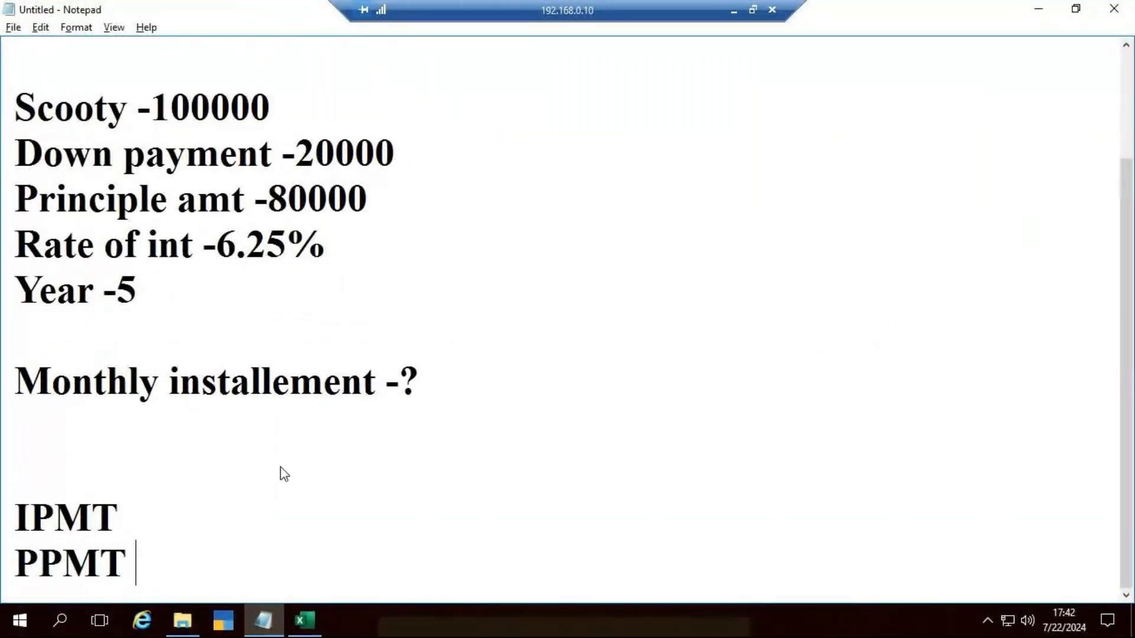
key(Return)
key(Return)
key(Return)
key(Return)
key(Return)
key(Return)
key(Return)
key(Return)
key(Return)
key(Return)
key(Return)
key(Return)
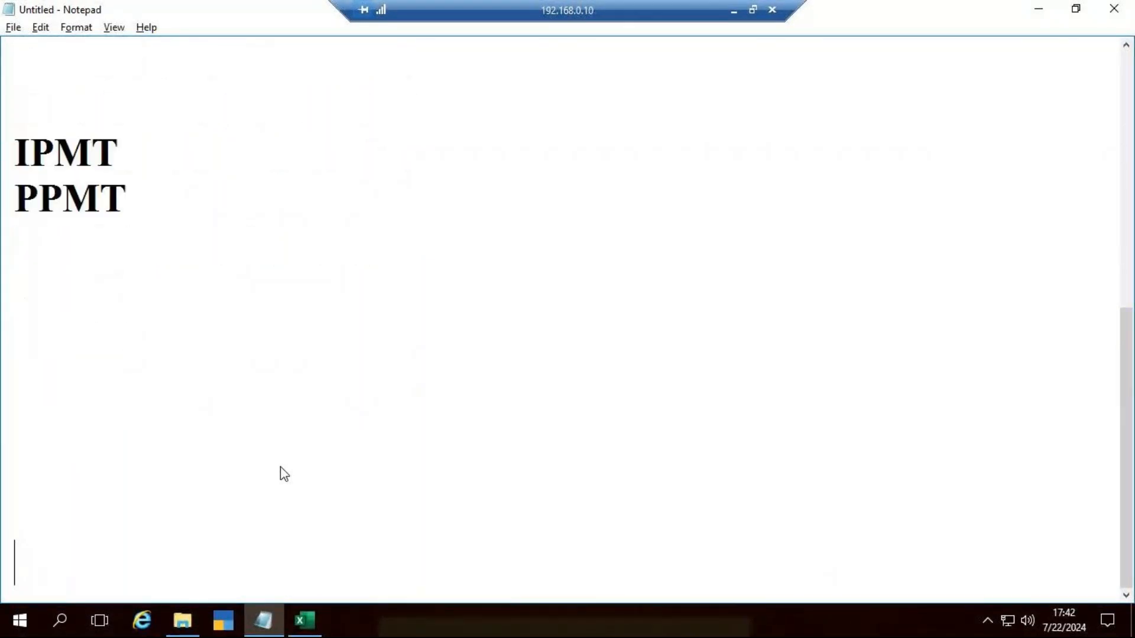
click(54, 66)
text(FV stand)
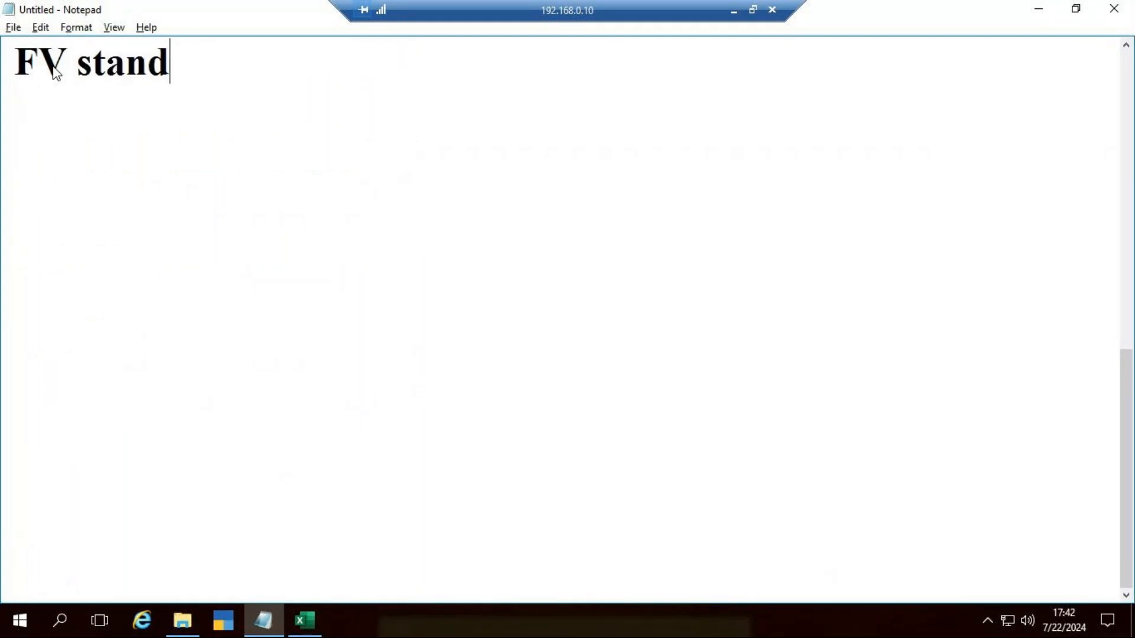
text( Futu)
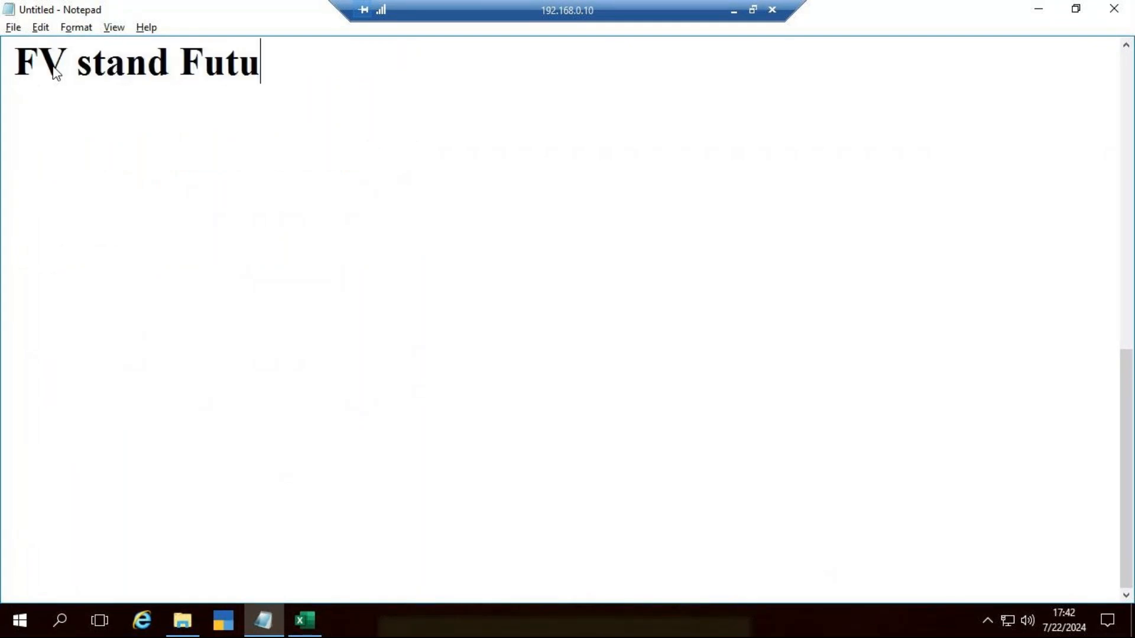
text(re Value)
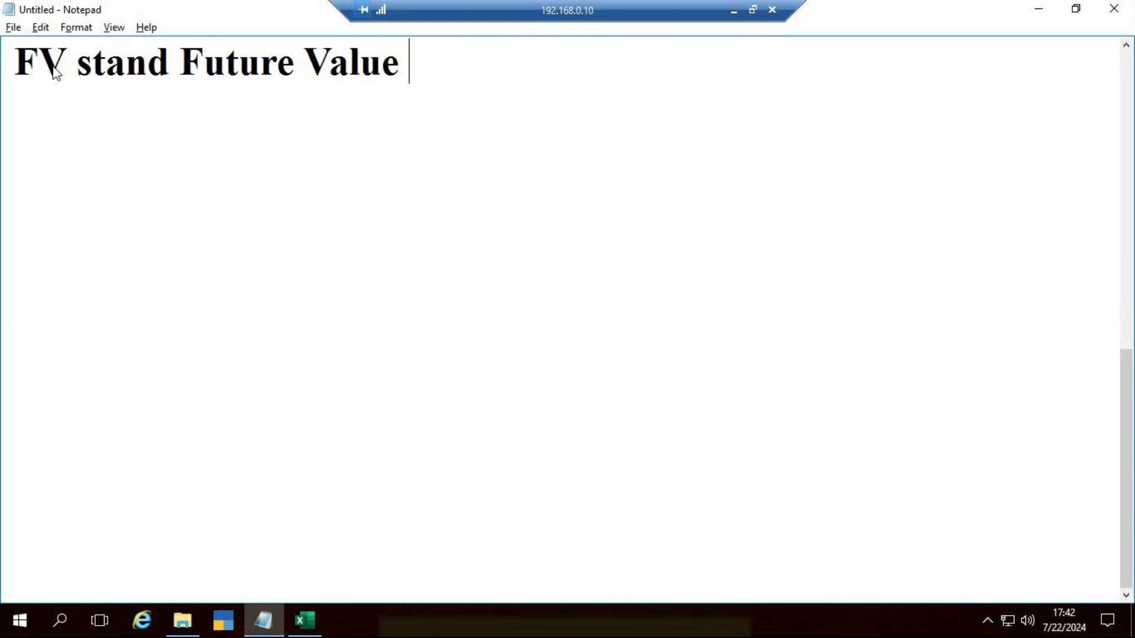
key(Return)
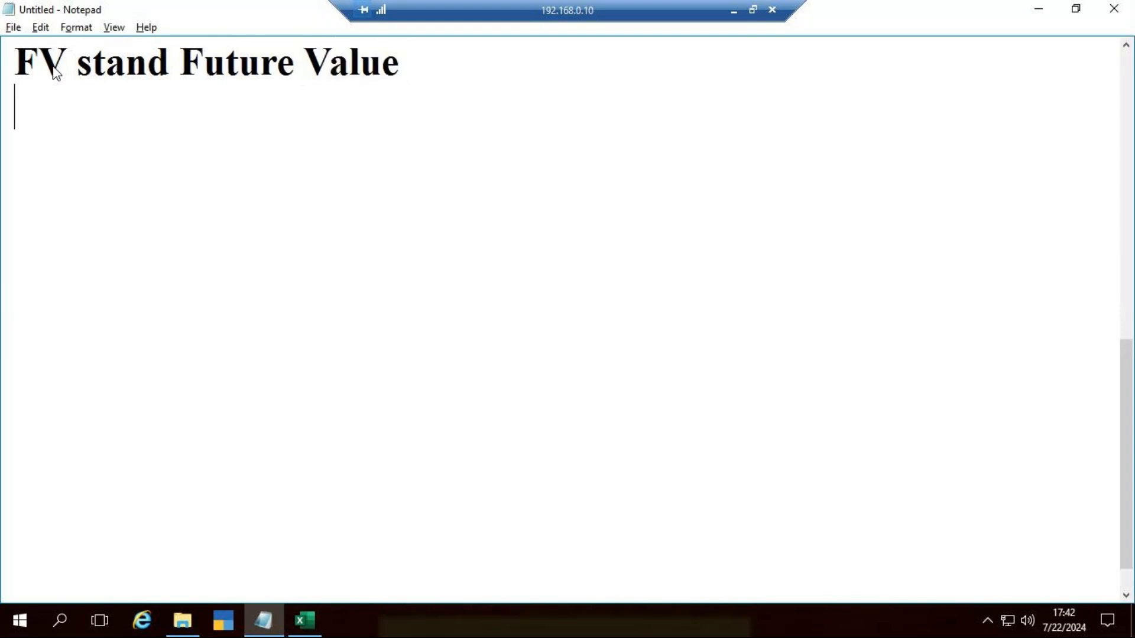
Step: Add the line "Premium -2000" under the Future Value note
text(Premi)
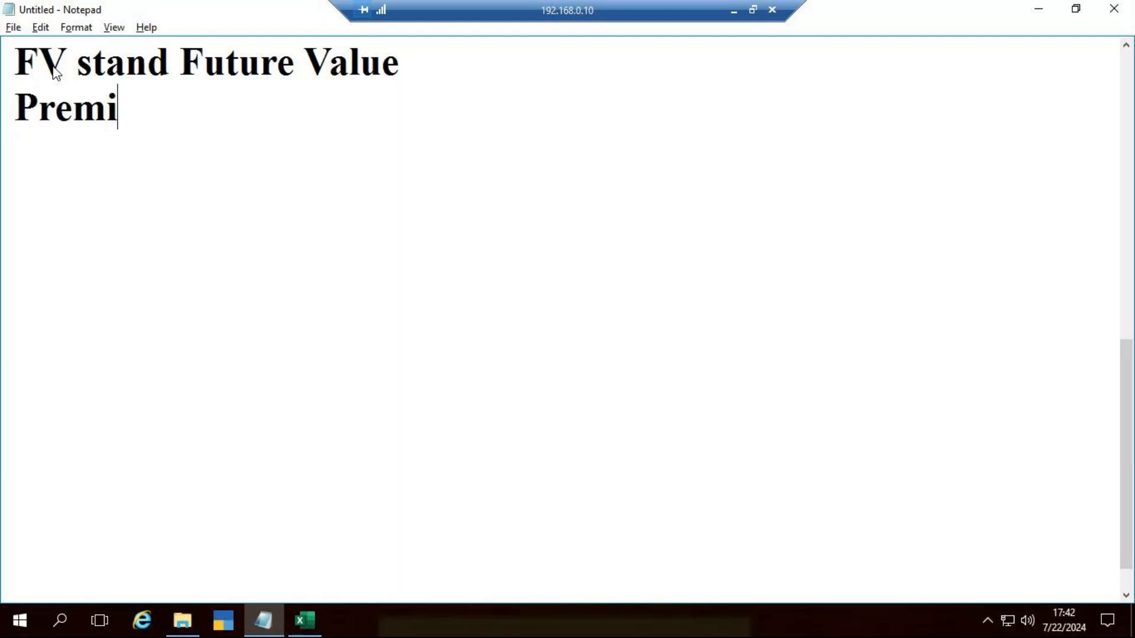
text(um)
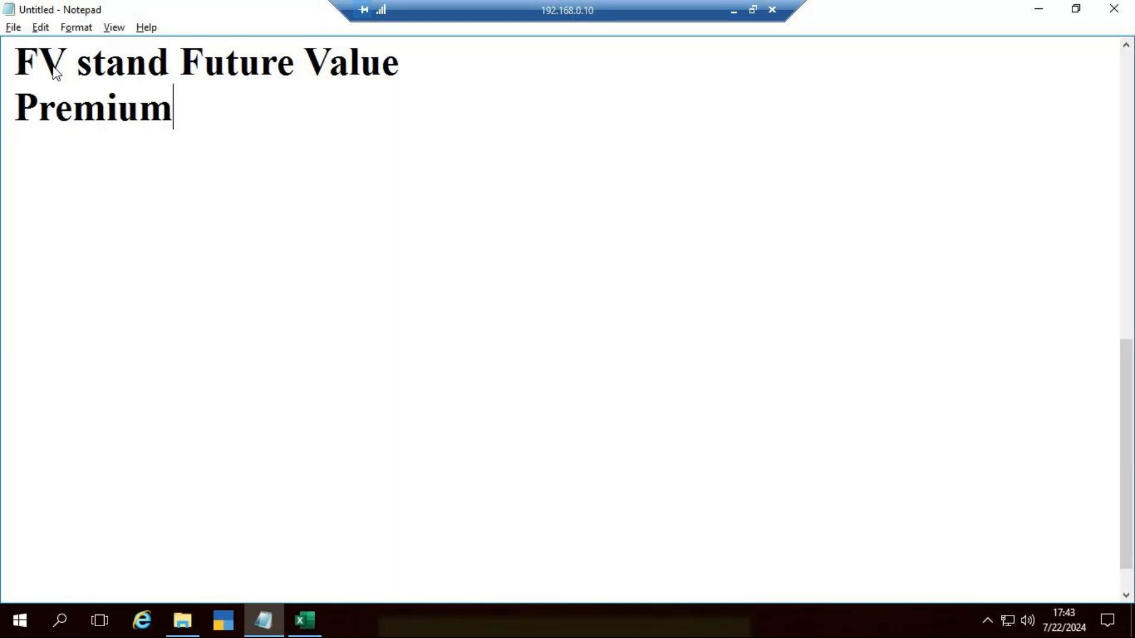
text( -2000)
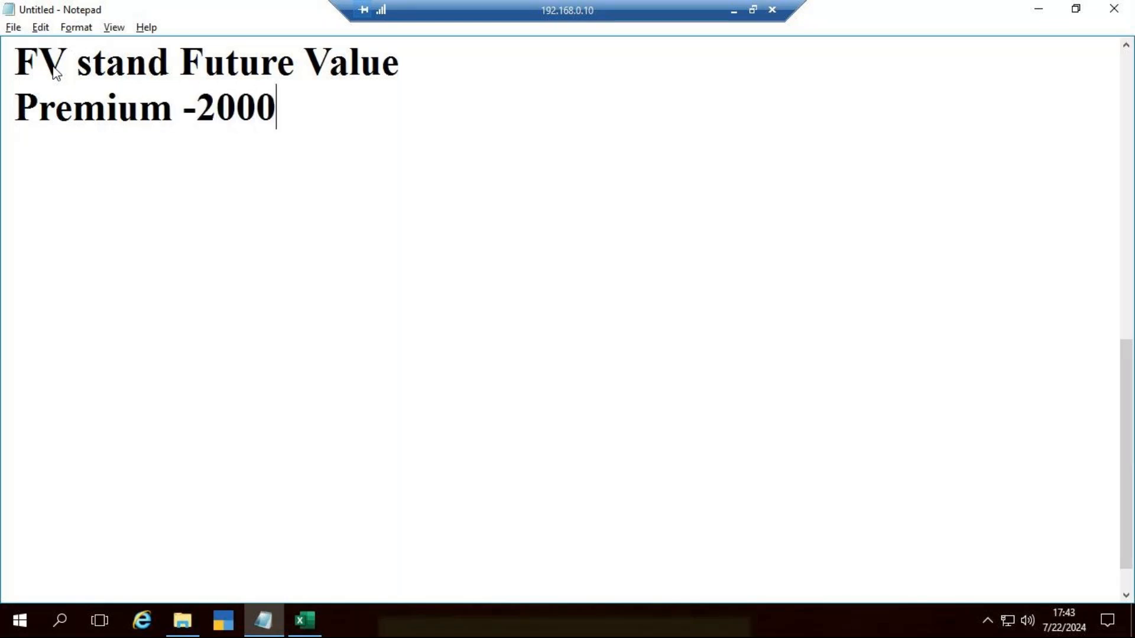
text( pm)
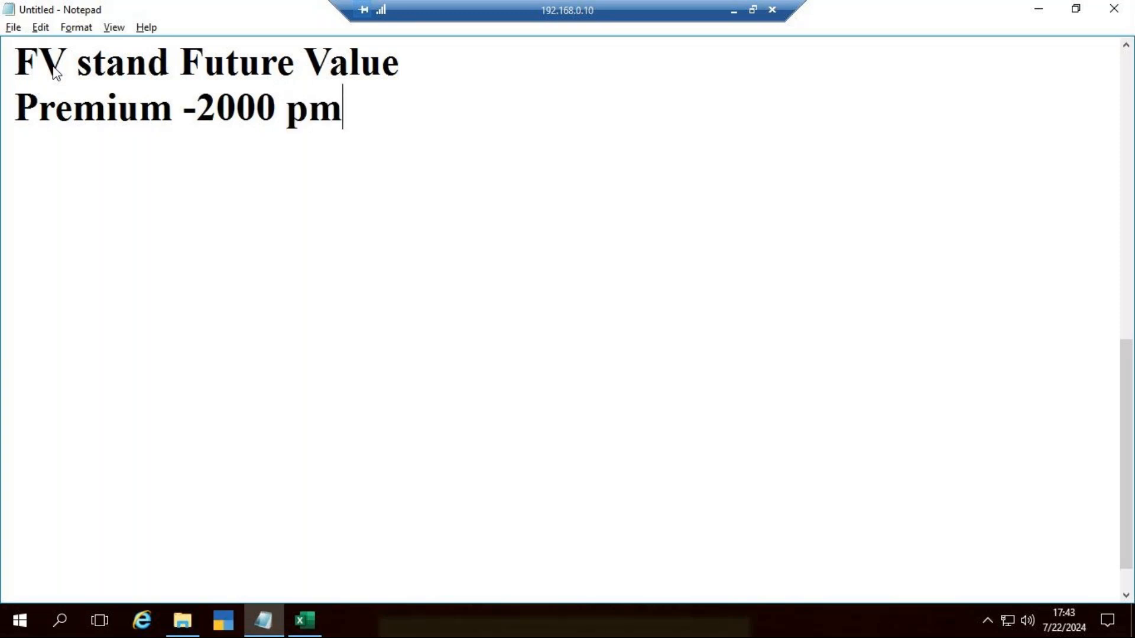
Step: Append "pm" to the premium line and add the line "Rate of int -6.65%" below it
key(Return)
text(Rat)
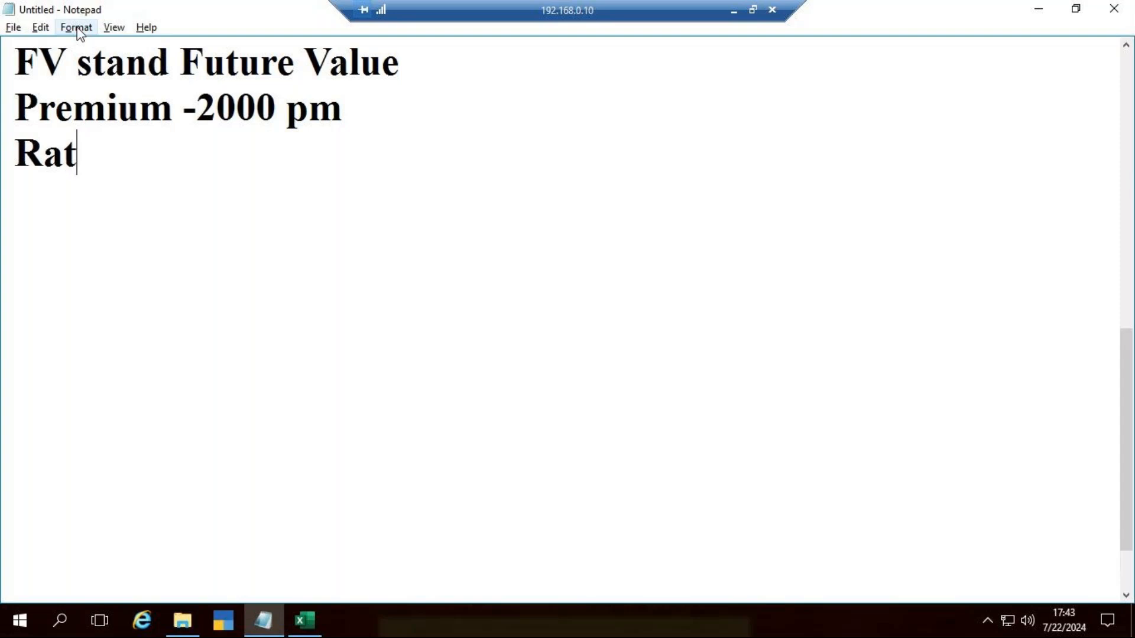
text(e of in)
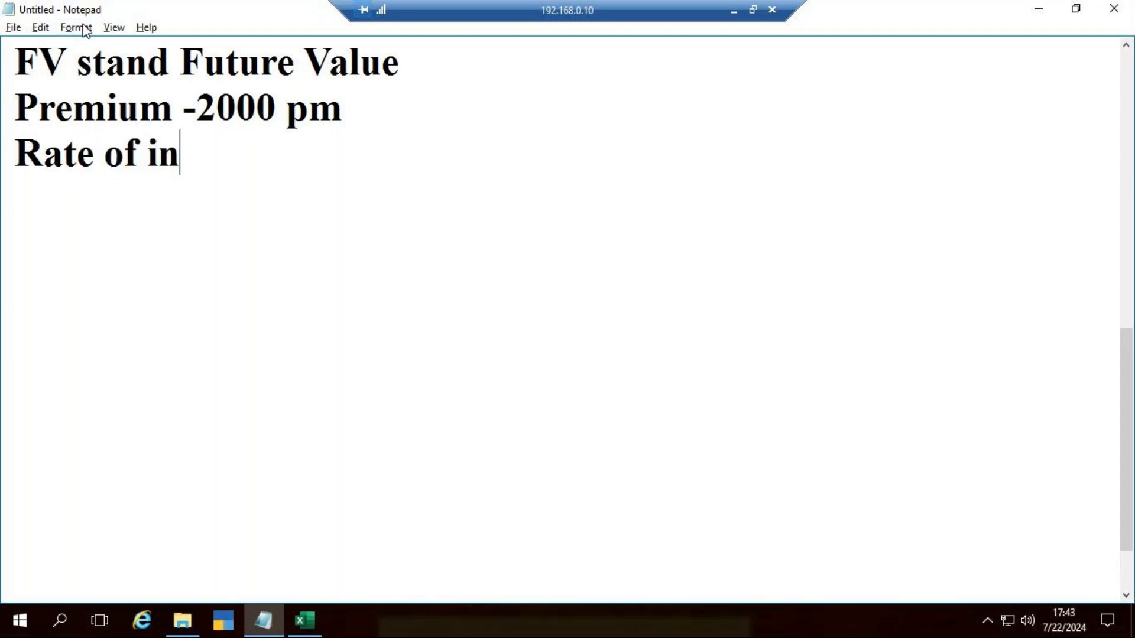
text(t -)
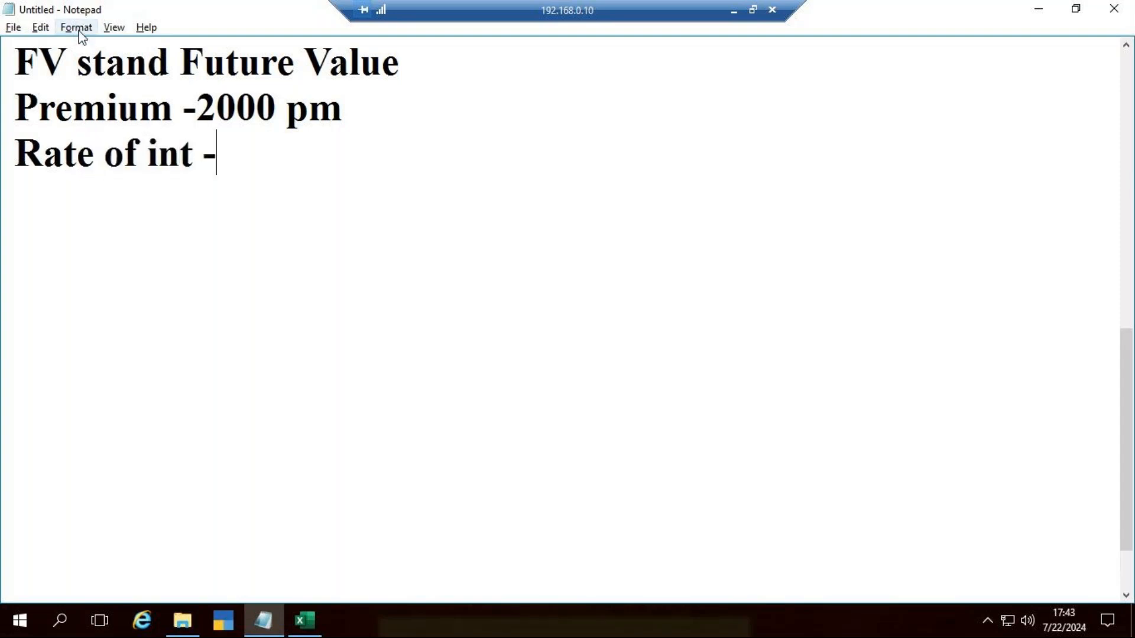
text(.65%)
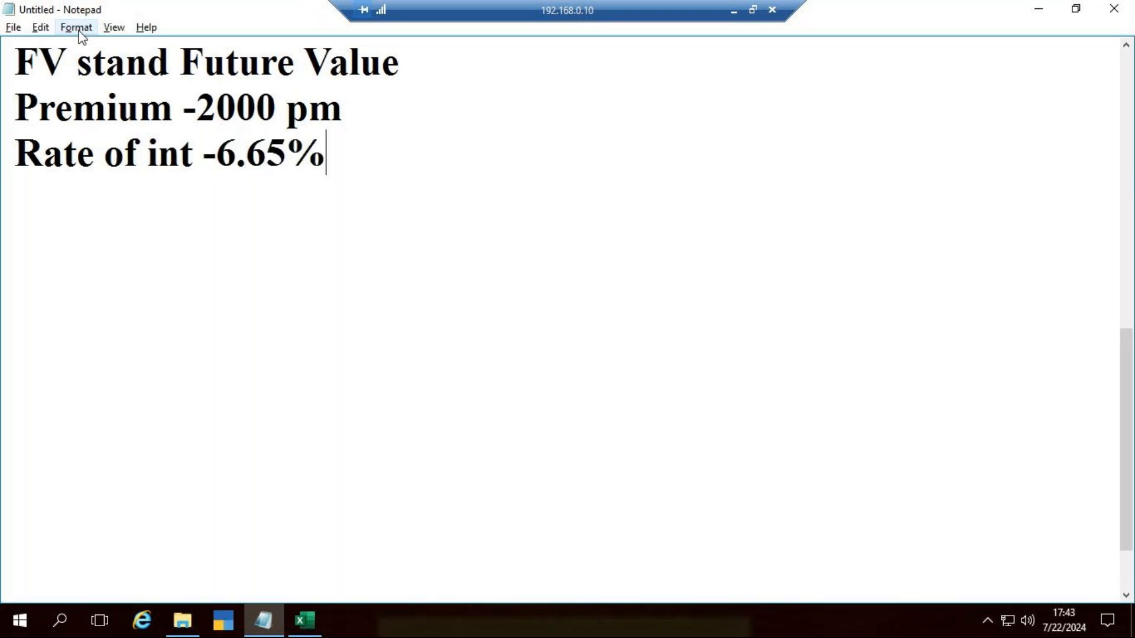
key(Return)
Step: Add the line "year -10 yrs" and, after a blank line, "Future value -?"
text(yea)
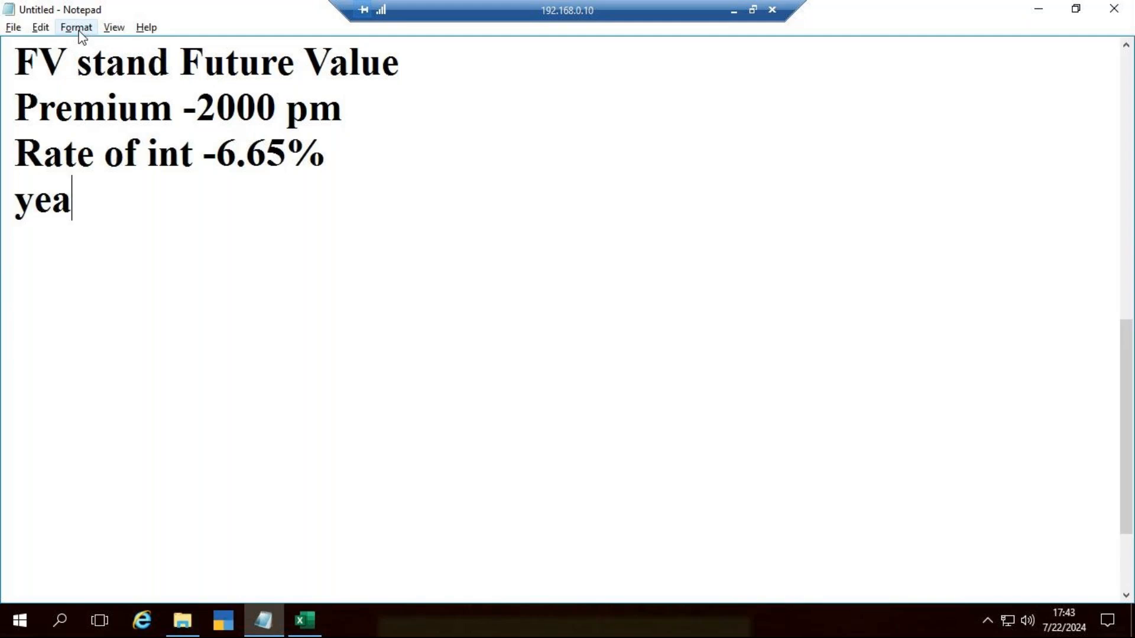
text(r -10 yrs)
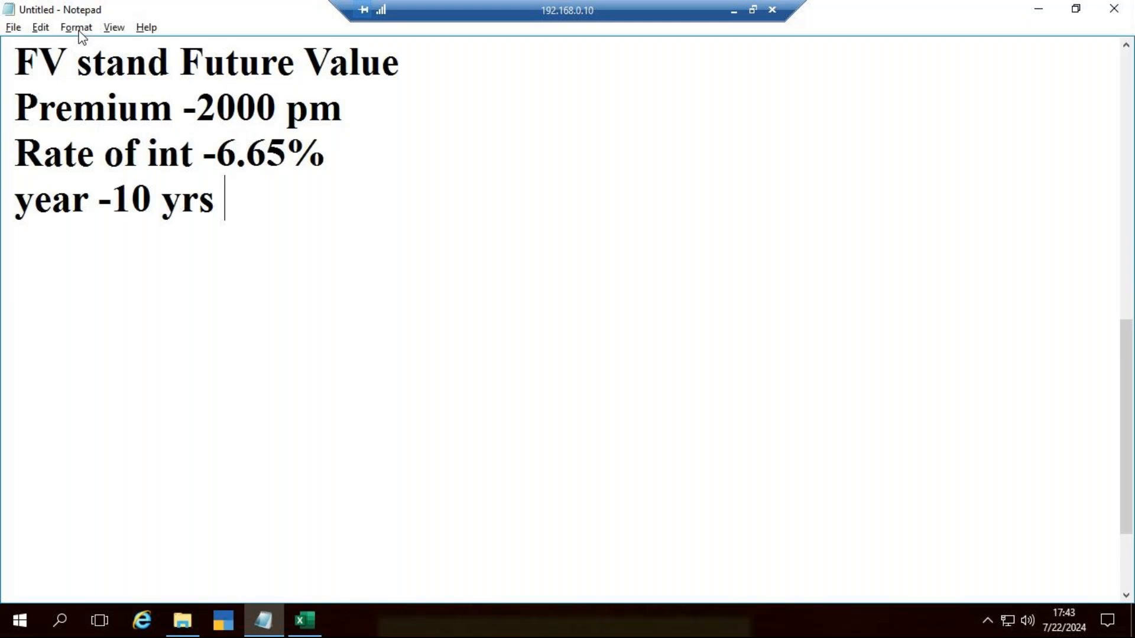
key(Return)
key(Return)
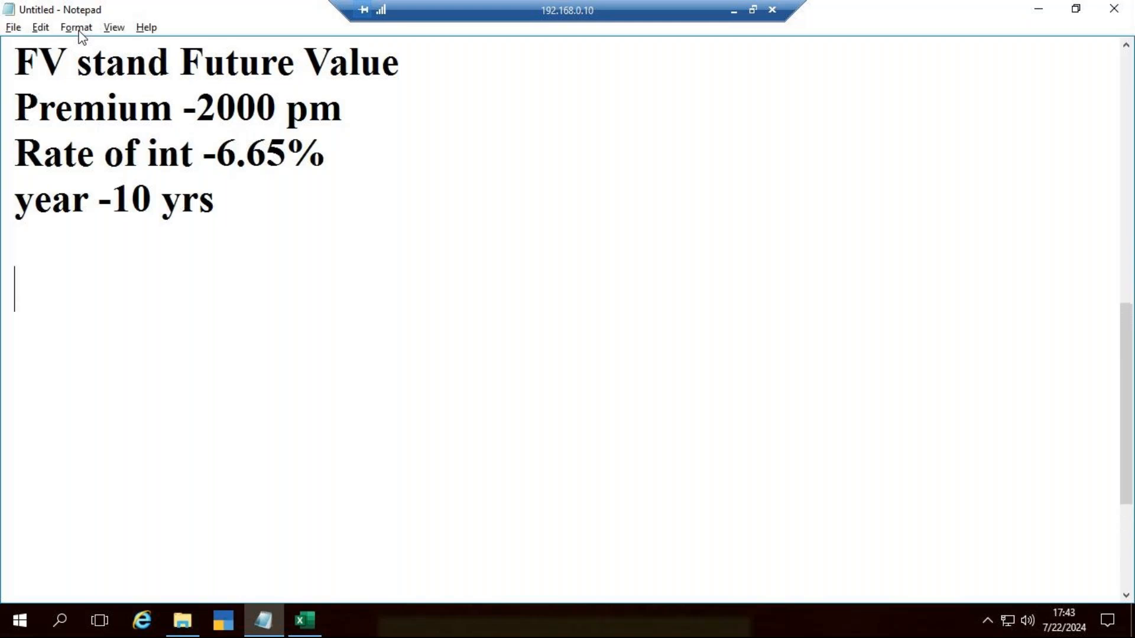
text(Future)
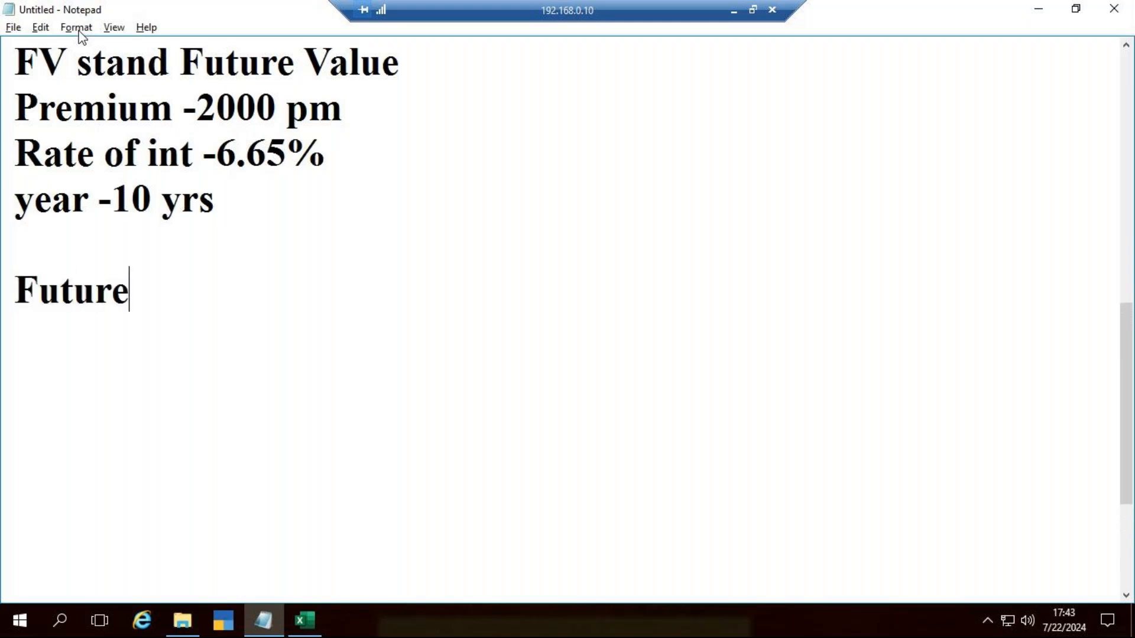
text( value)
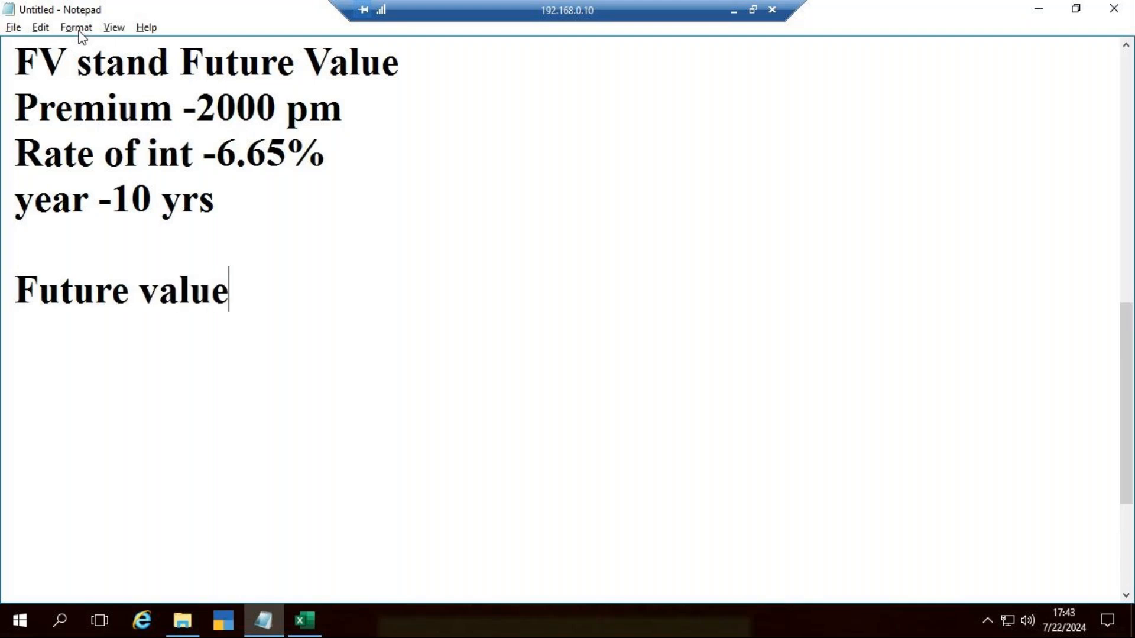
text( -?)
Step: Switch to the Excel workbook and replace the label in A40 with "LIC"
key(alt+Tab)
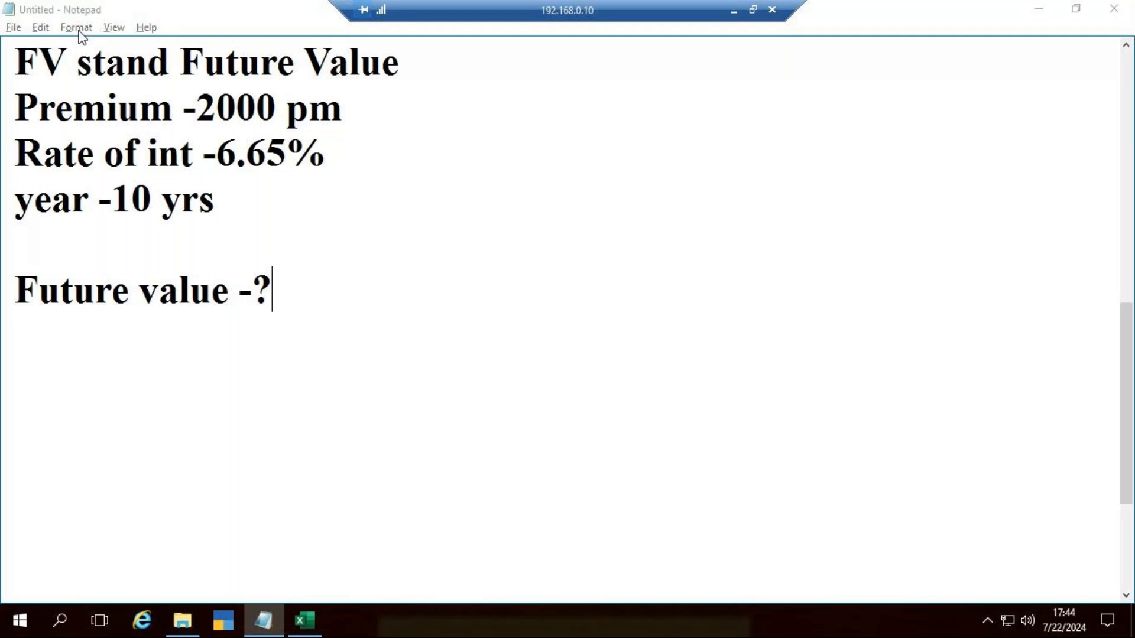
key(Left)
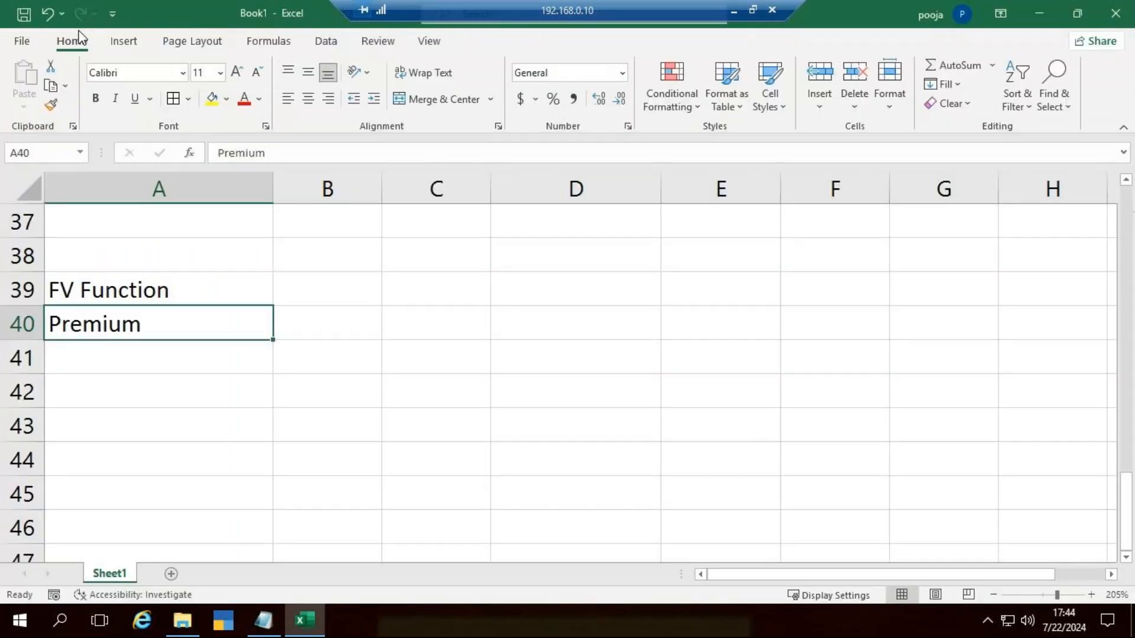
text(LIC)
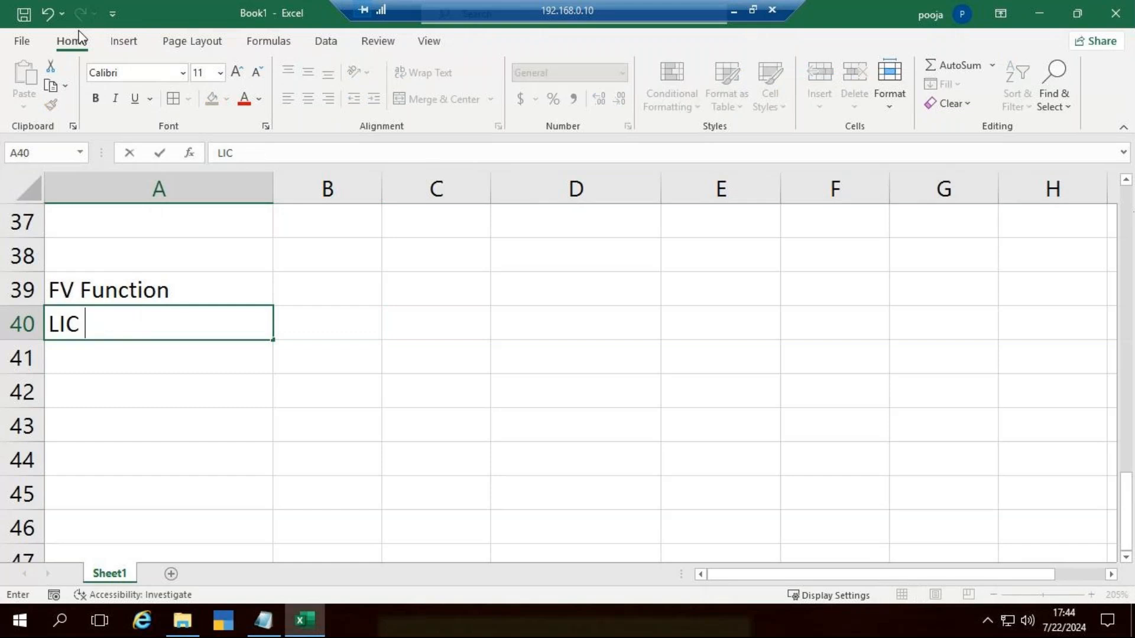
key(Return)
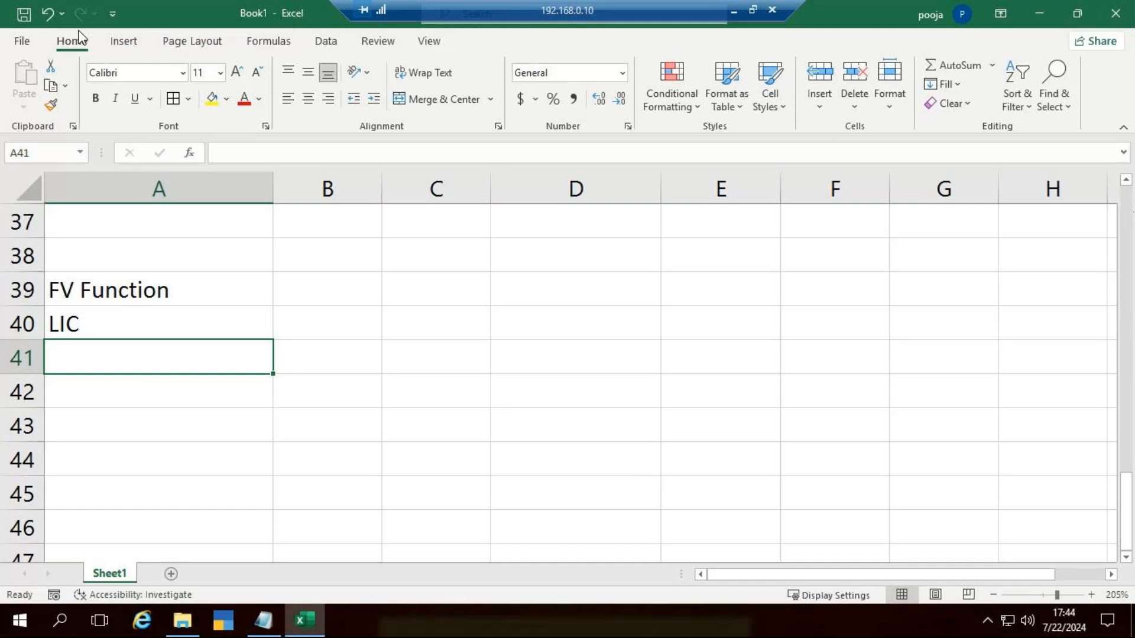
Step: Enter the label "Premium" in A41 with the amount 2500 in B41
text(Premium)
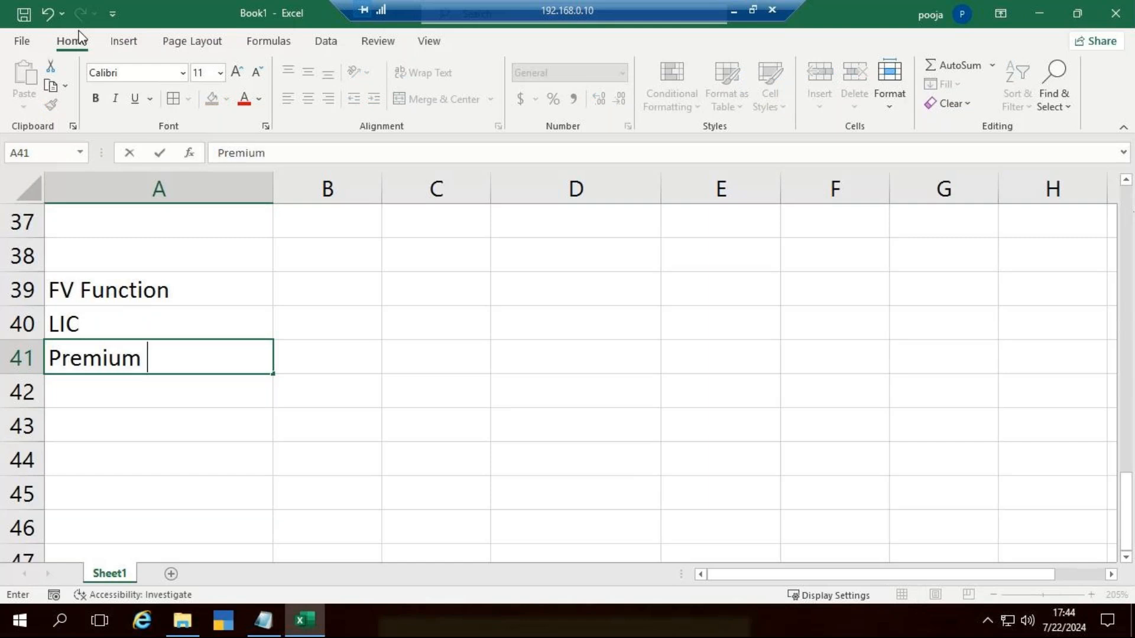
key(Tab)
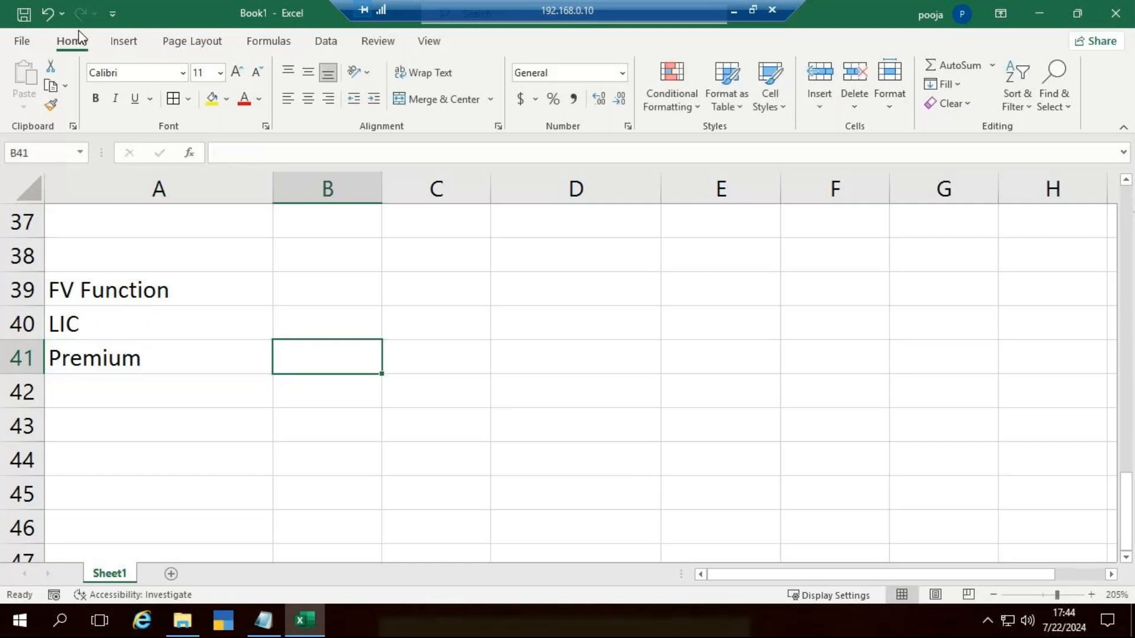
text(2500)
key(Return)
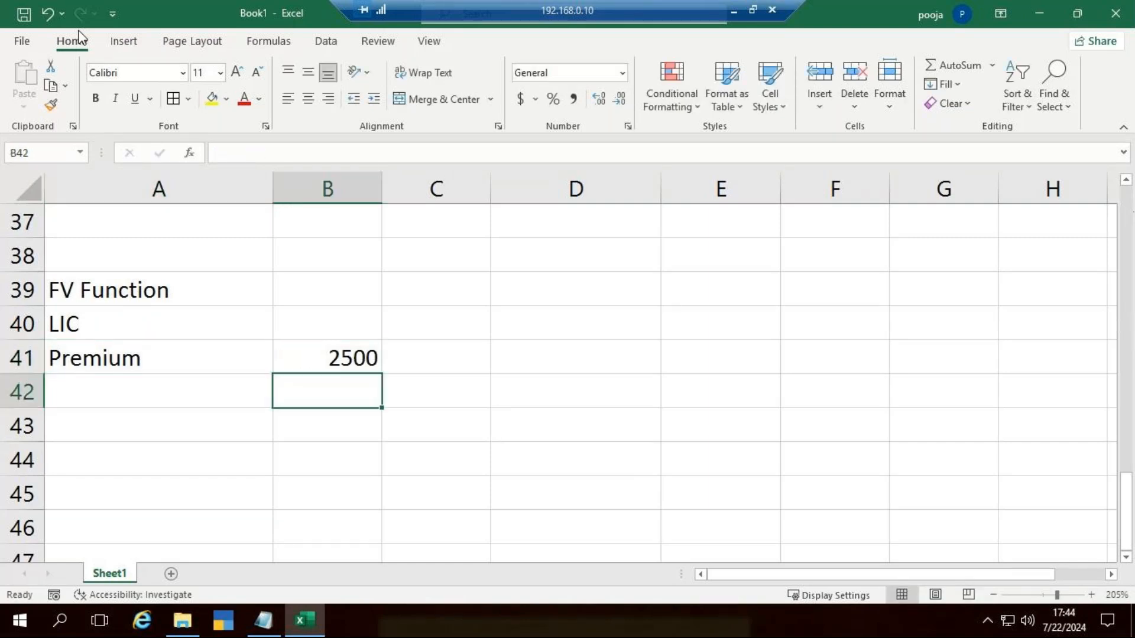
Step: Enter the label "Rate of int" in A42 with 6.85% in B42
key(Left)
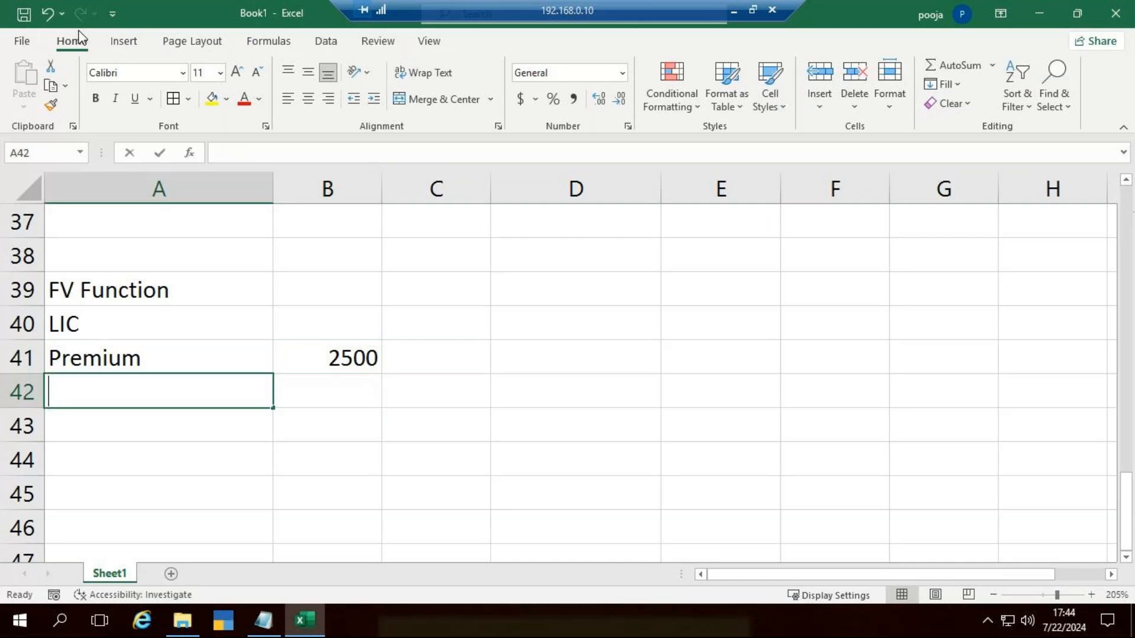
text(Rate o)
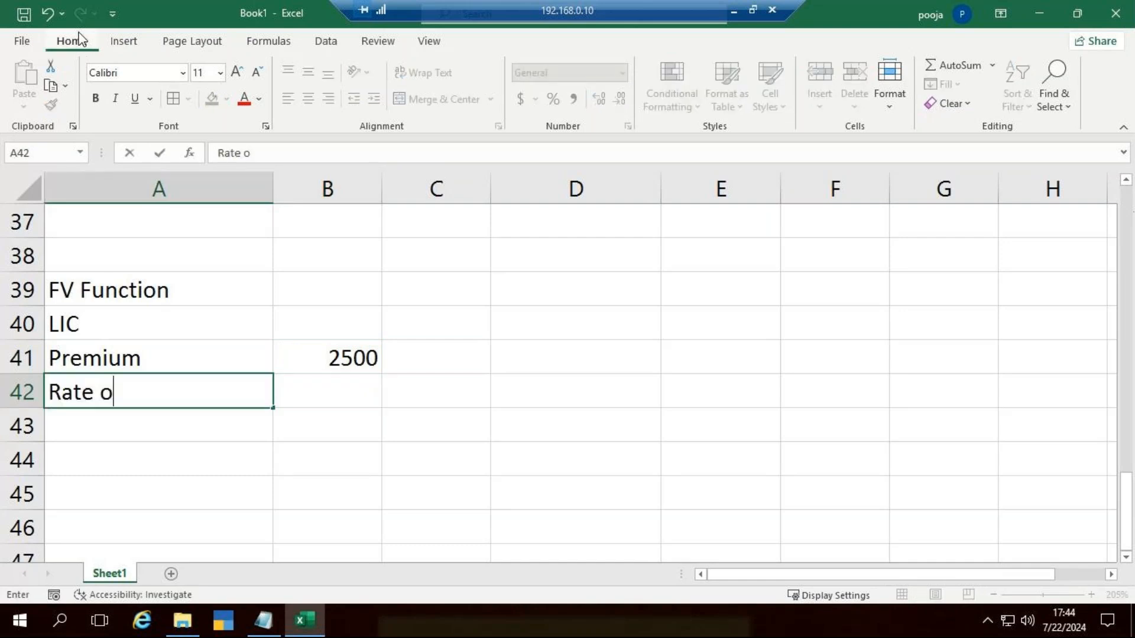
text(f int)
key(Right)
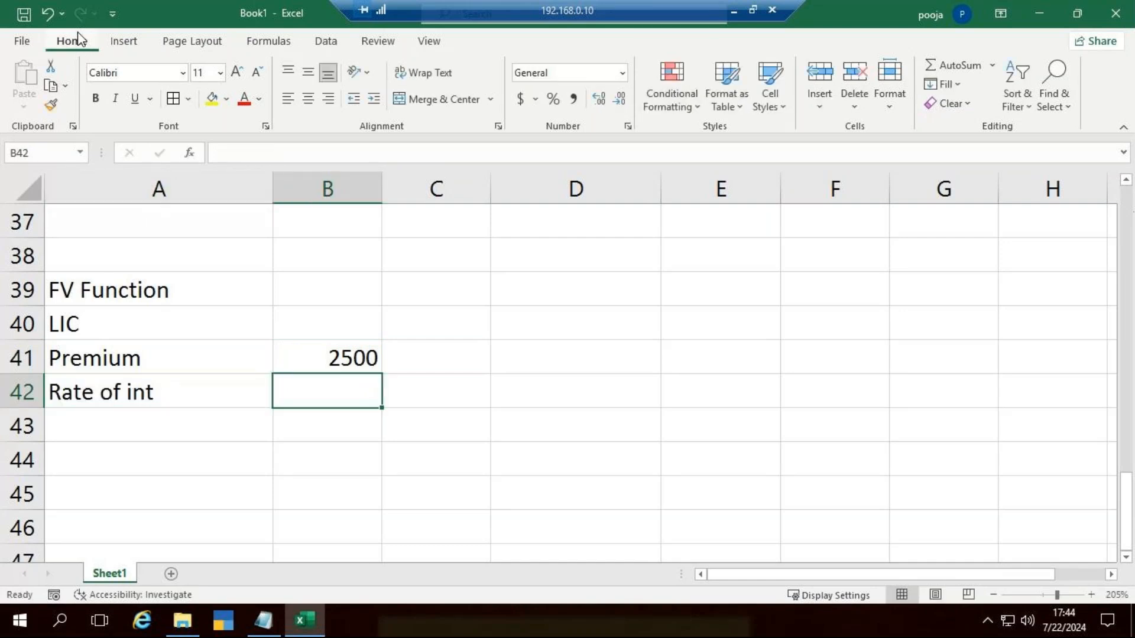
text(6.85%)
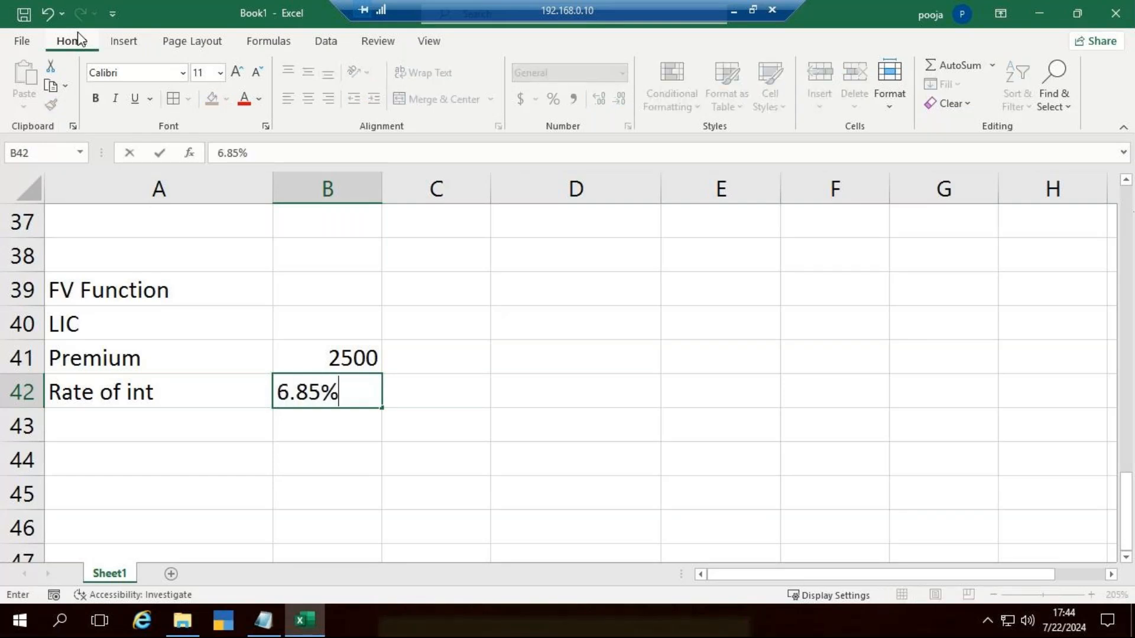
key(Return)
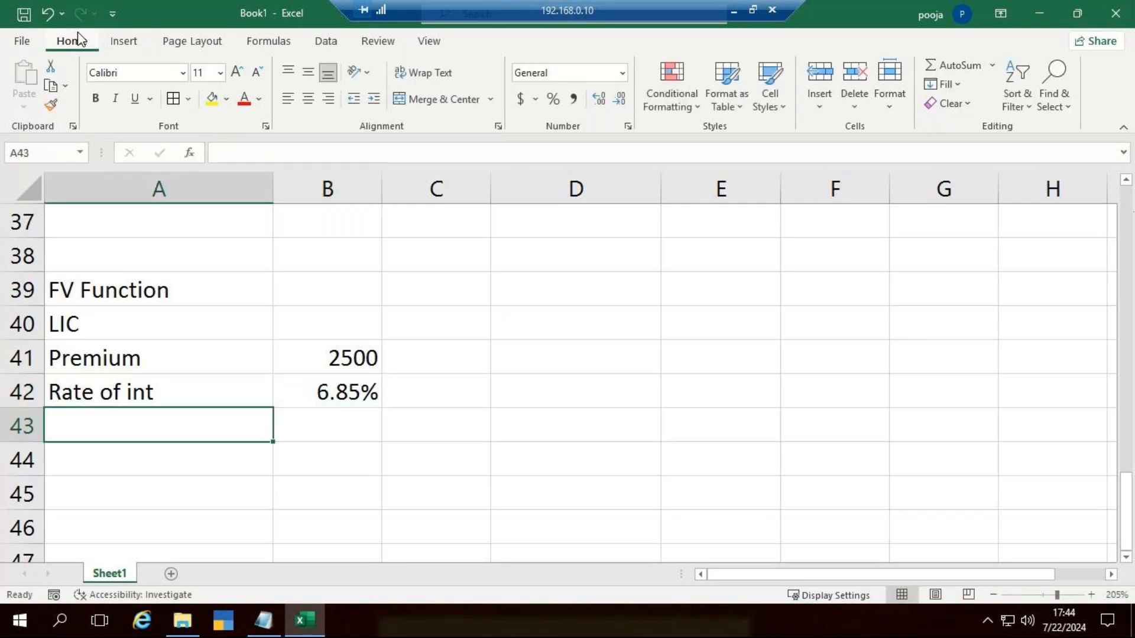
Step: Enter the label "Year" in A43 with the value 13 in B43
text(Year)
key(Right)
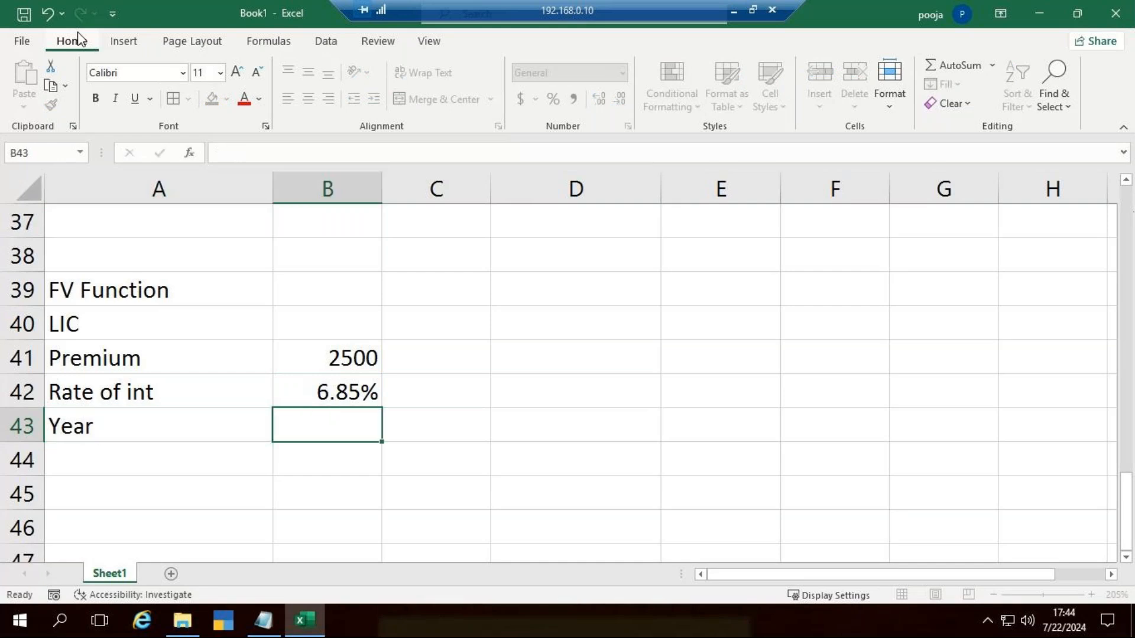
text(13)
key(Right)
key(Right)
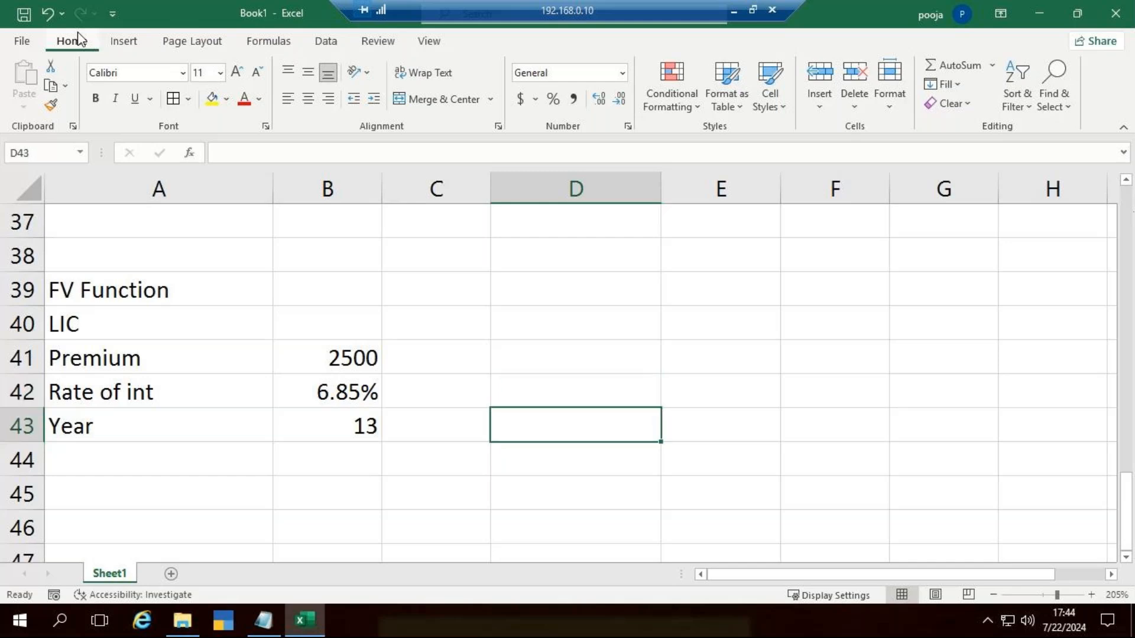
Step: Start an FV formula in D41 with the monthly interest rate B42/12 as its rate argument
key(Up)
key(Up)
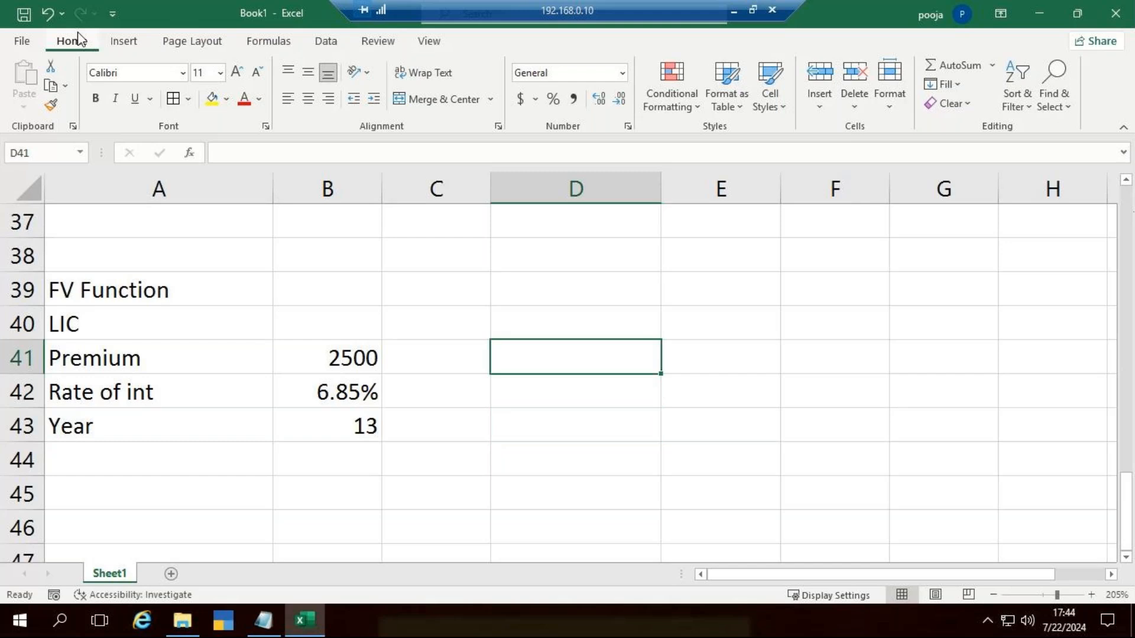
text(=)
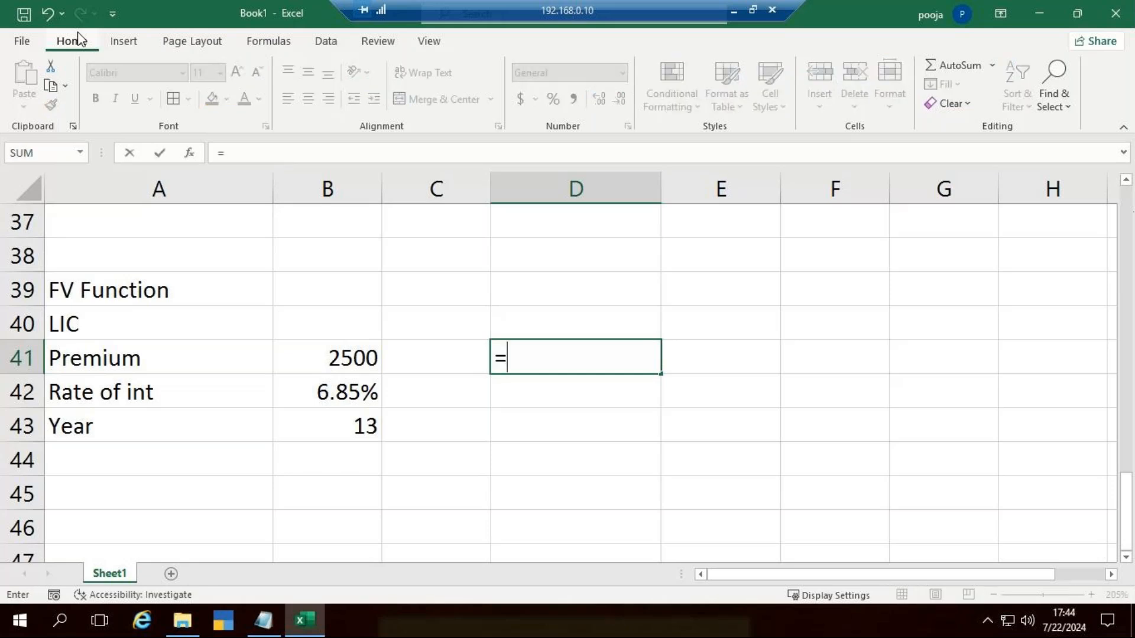
text(FV()
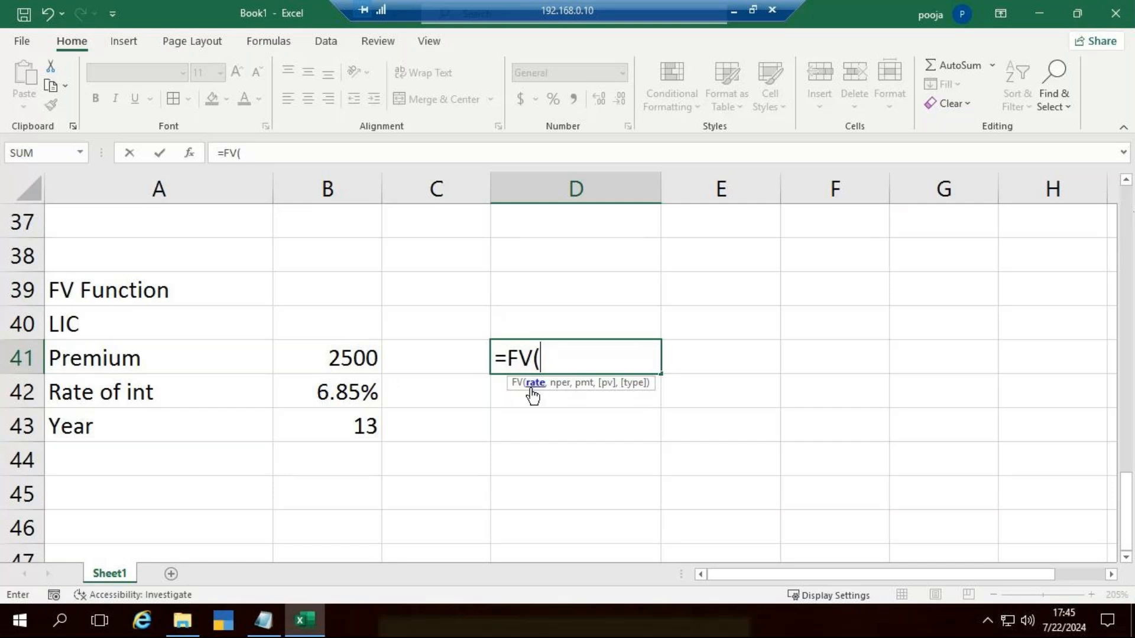
click(352, 397)
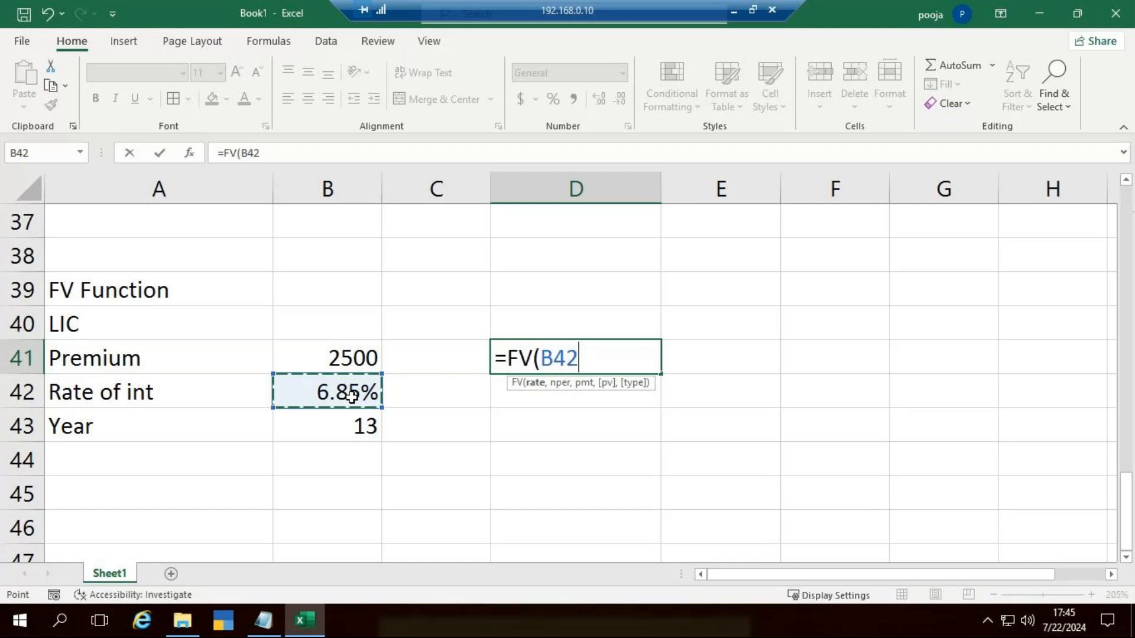
text(/12)
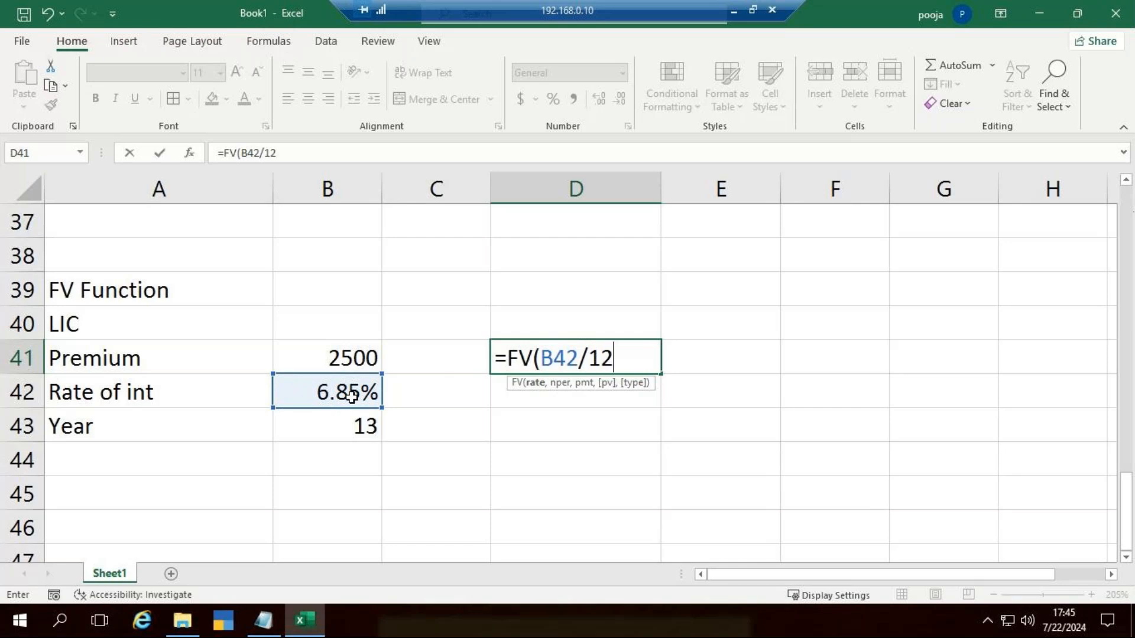
text(,)
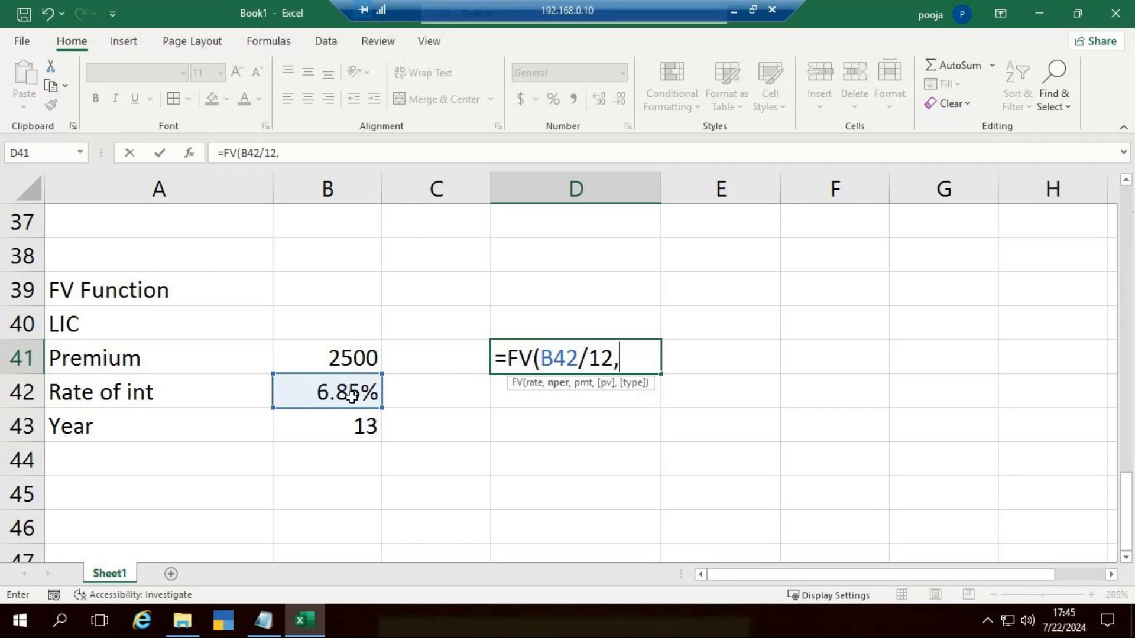
Step: Complete the FV formula in D41 with B43*12 as the number of periods and -B41 as the payment
click(348, 430)
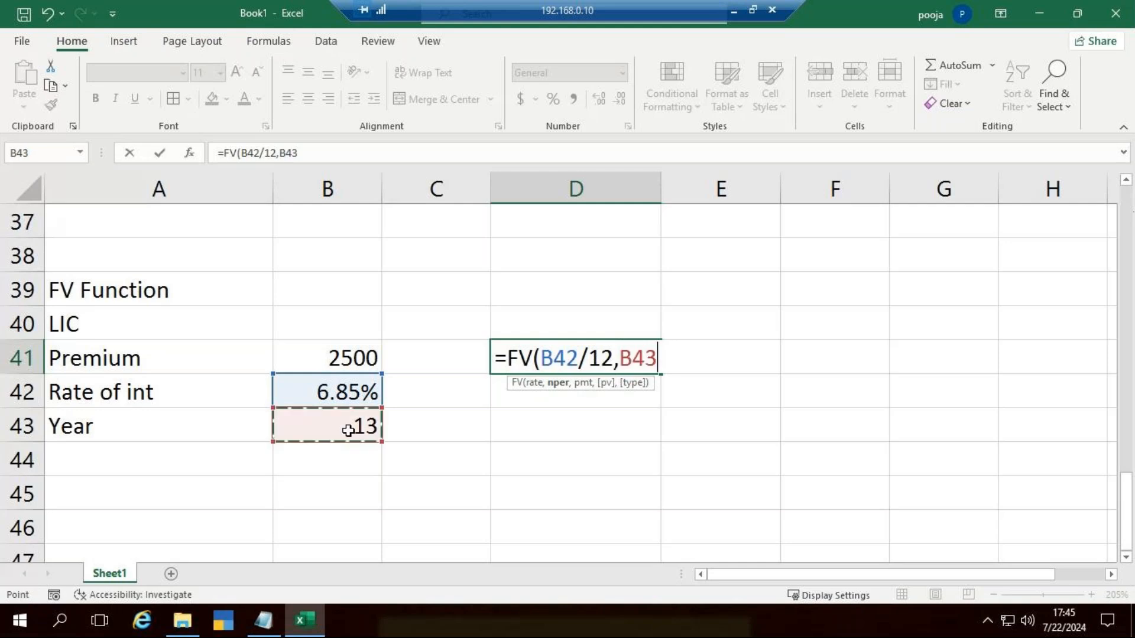
text(*12)
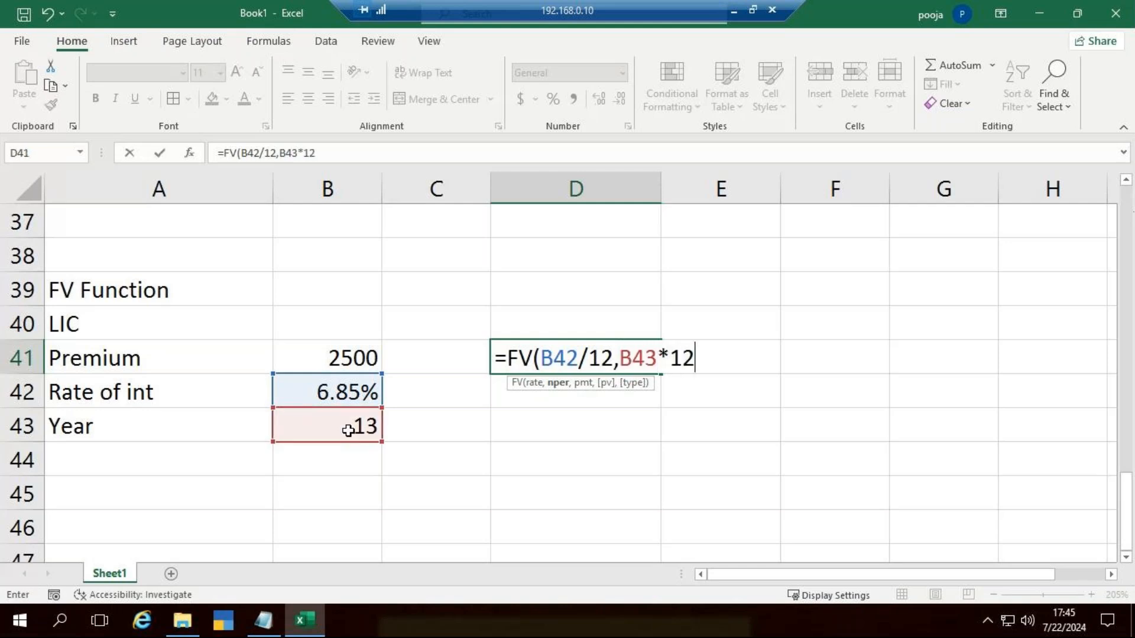
text(,)
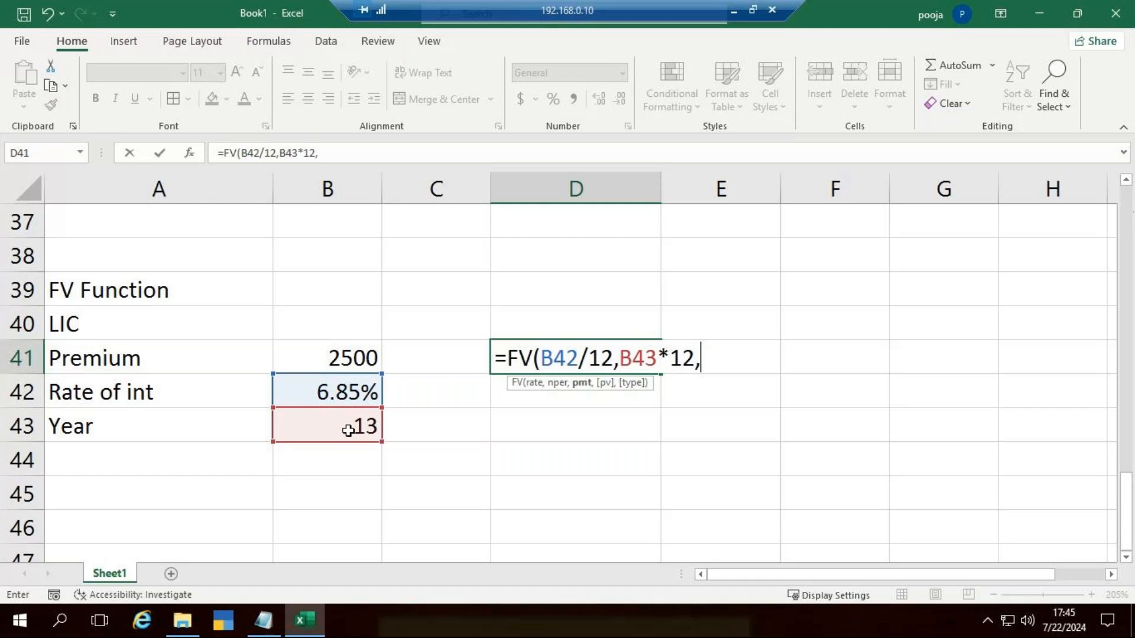
text(-)
click(352, 356)
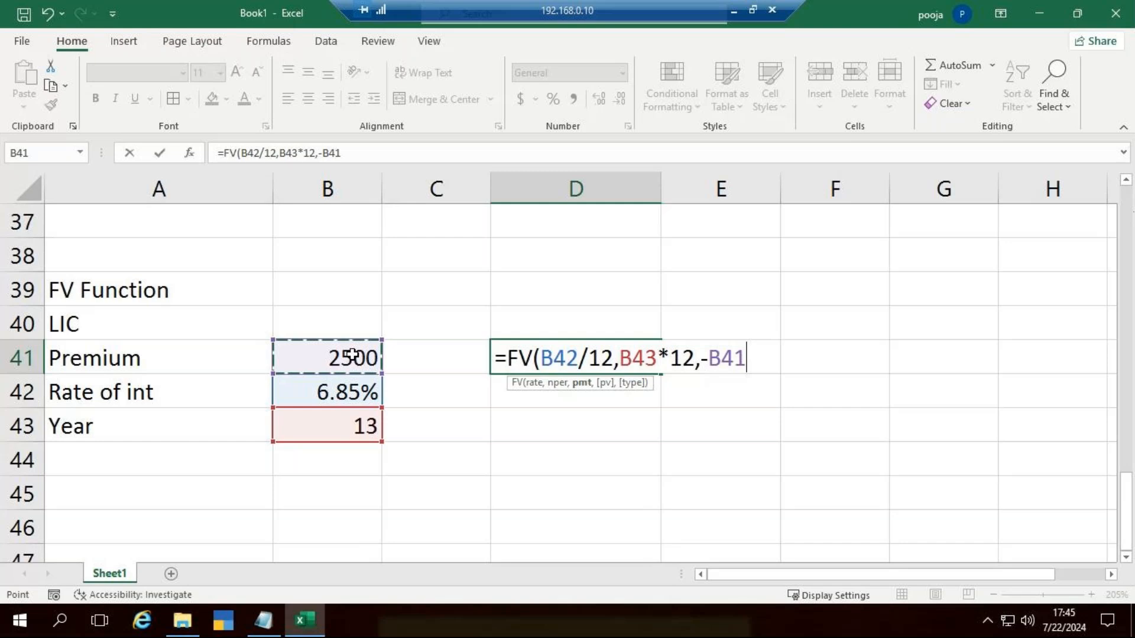
text())
key(Return)
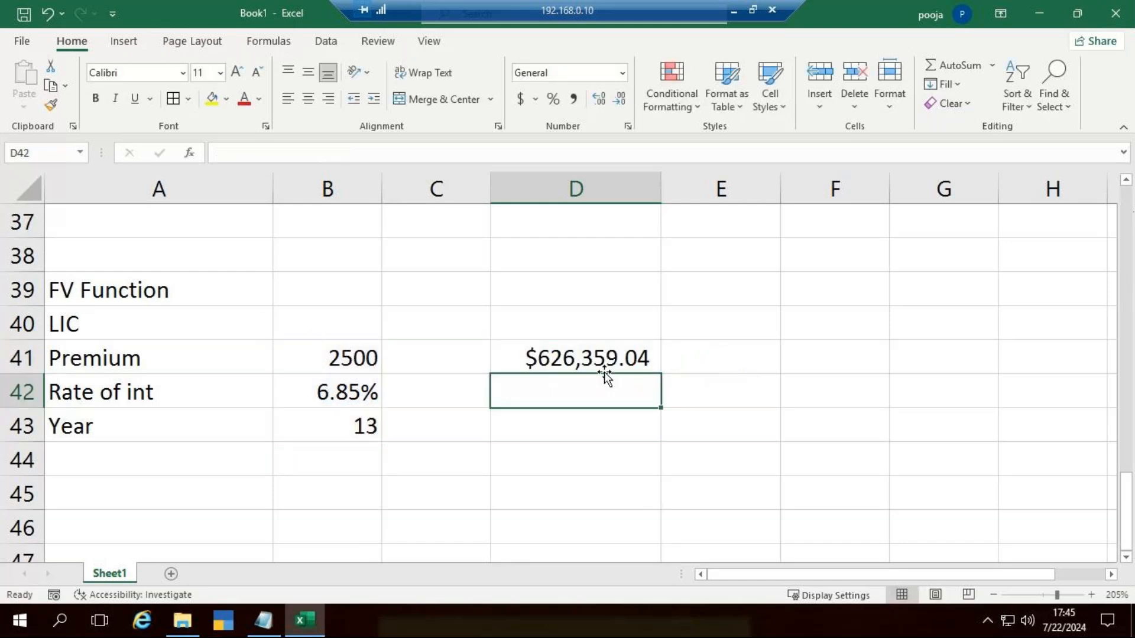
click(604, 361)
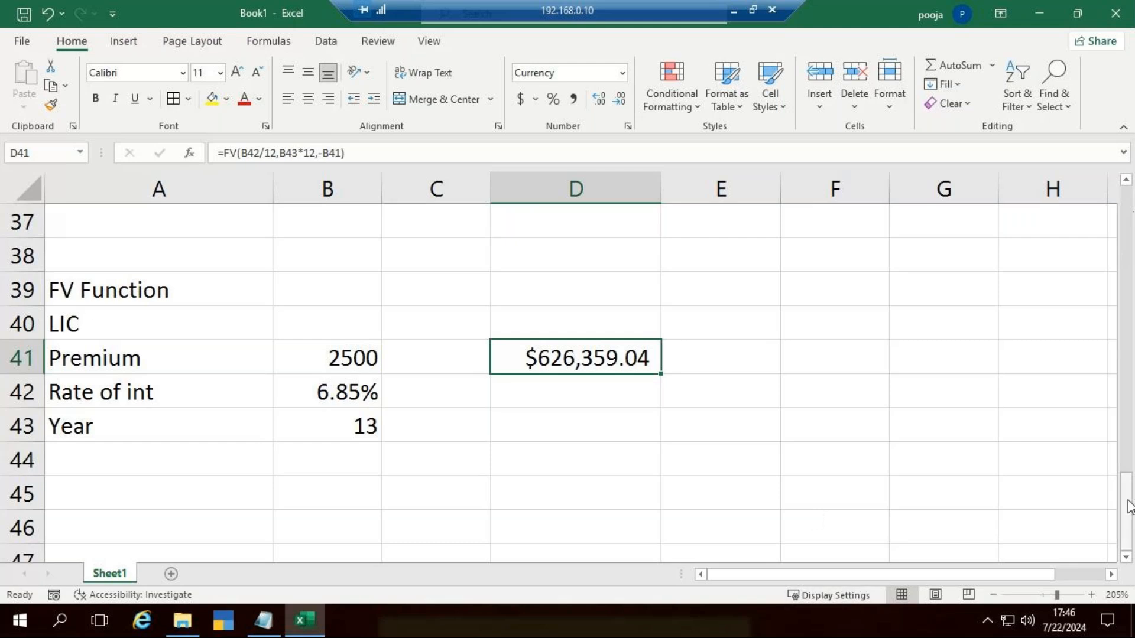
Step: Clear the FV formula from cell D41
click(655, 445)
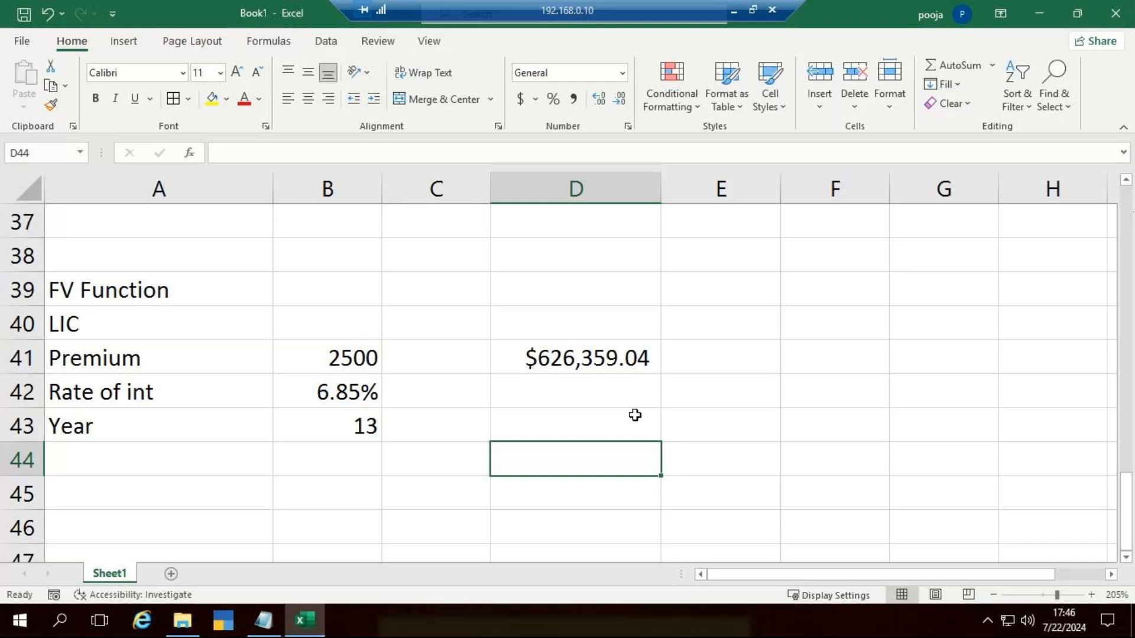
key(Up)
key(Up)
key(Up)
key(Delete)
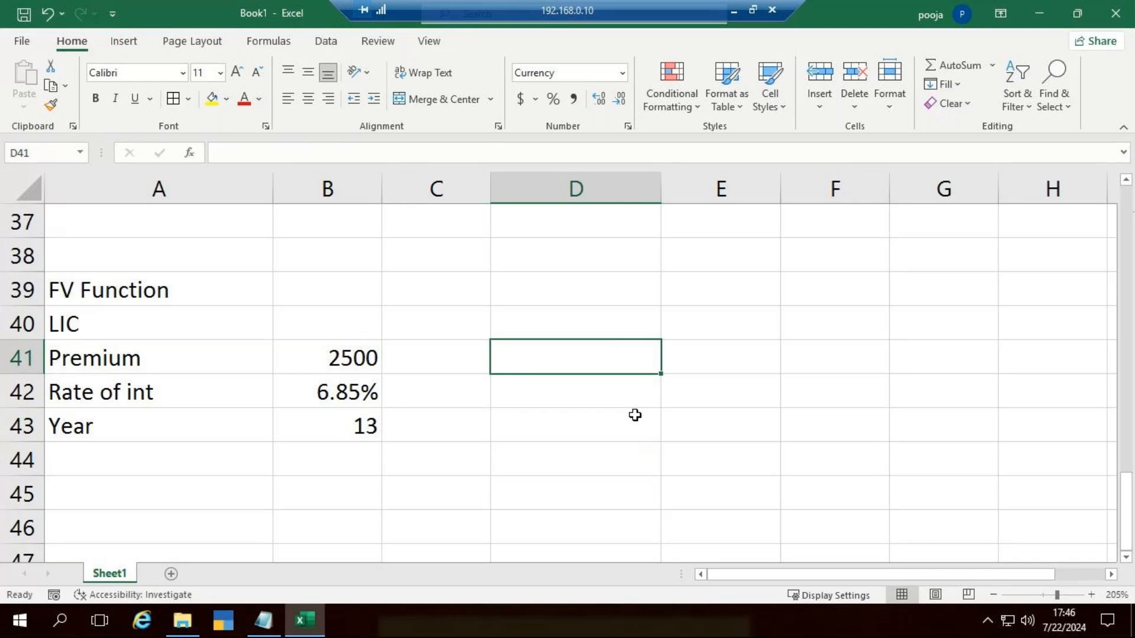
Step: Begin a new FV formula in D41 using B42/12 as the monthly rate
text(=fv)
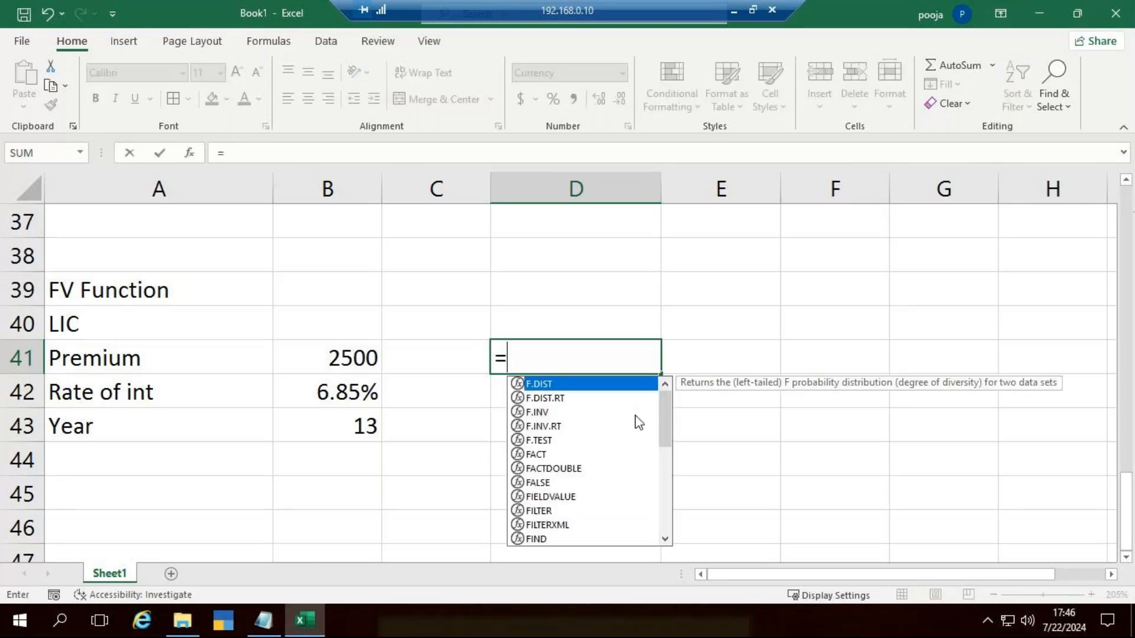
key(Tab)
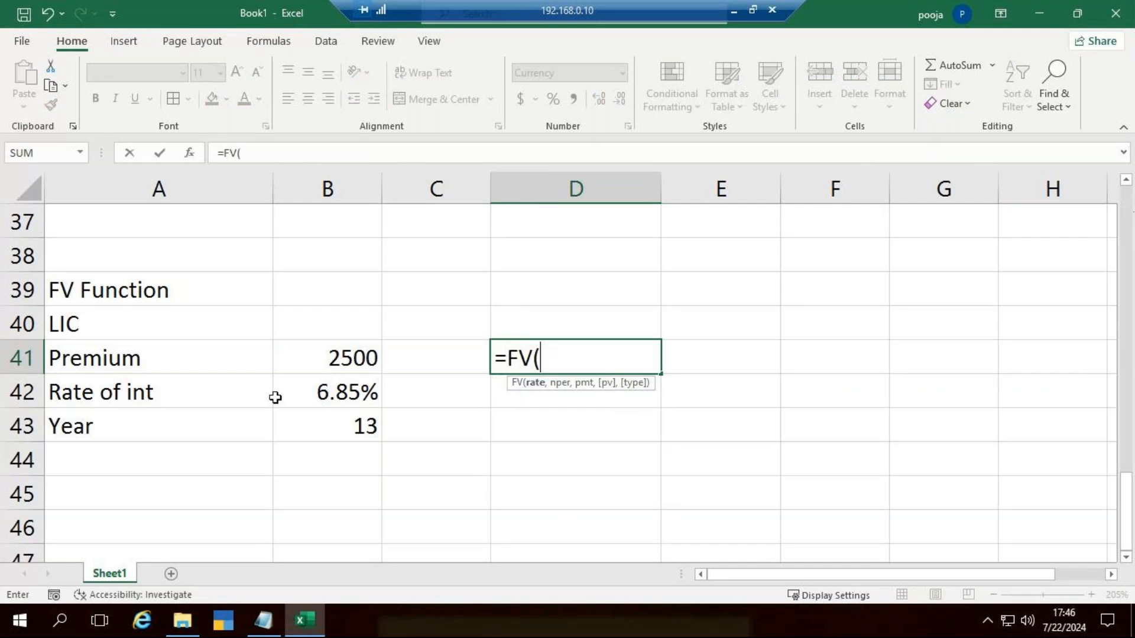
click(299, 394)
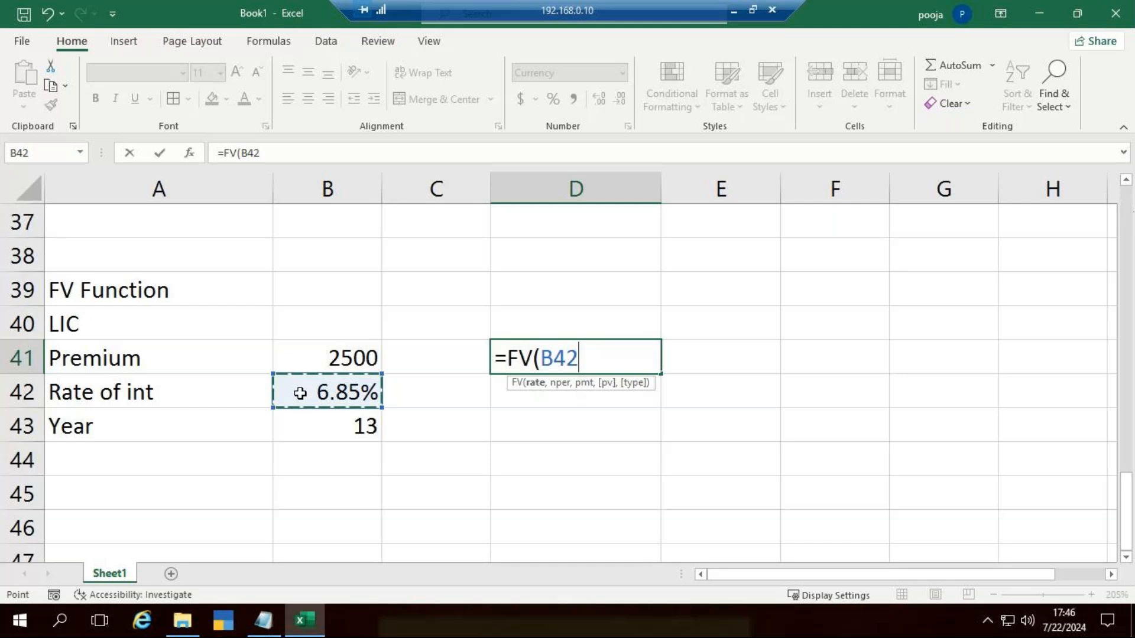
text(/12)
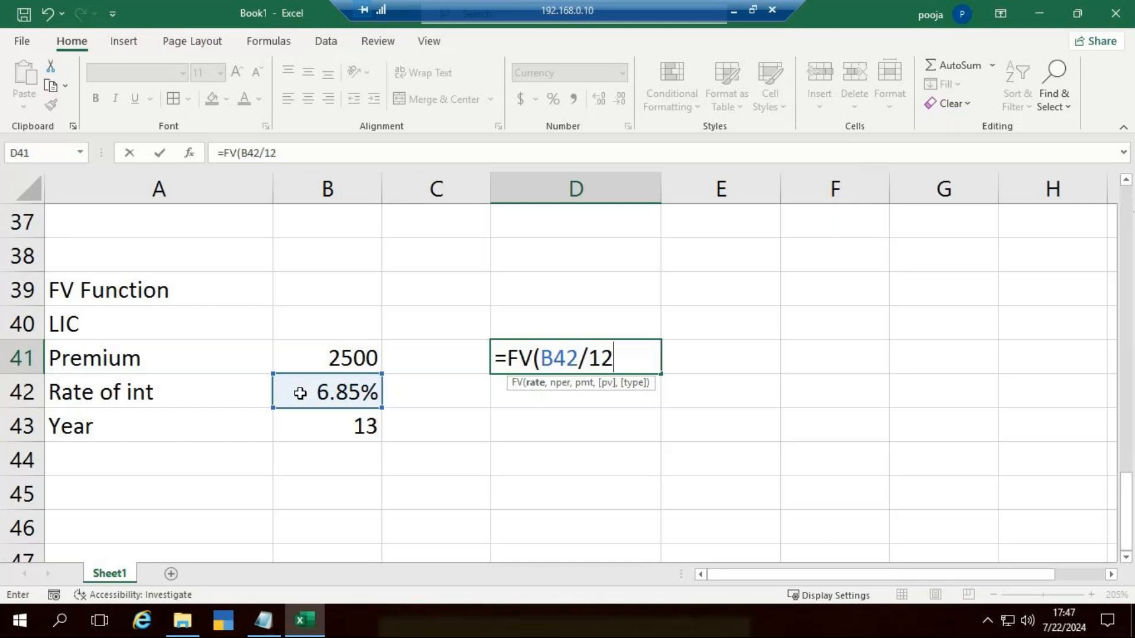
text(,)
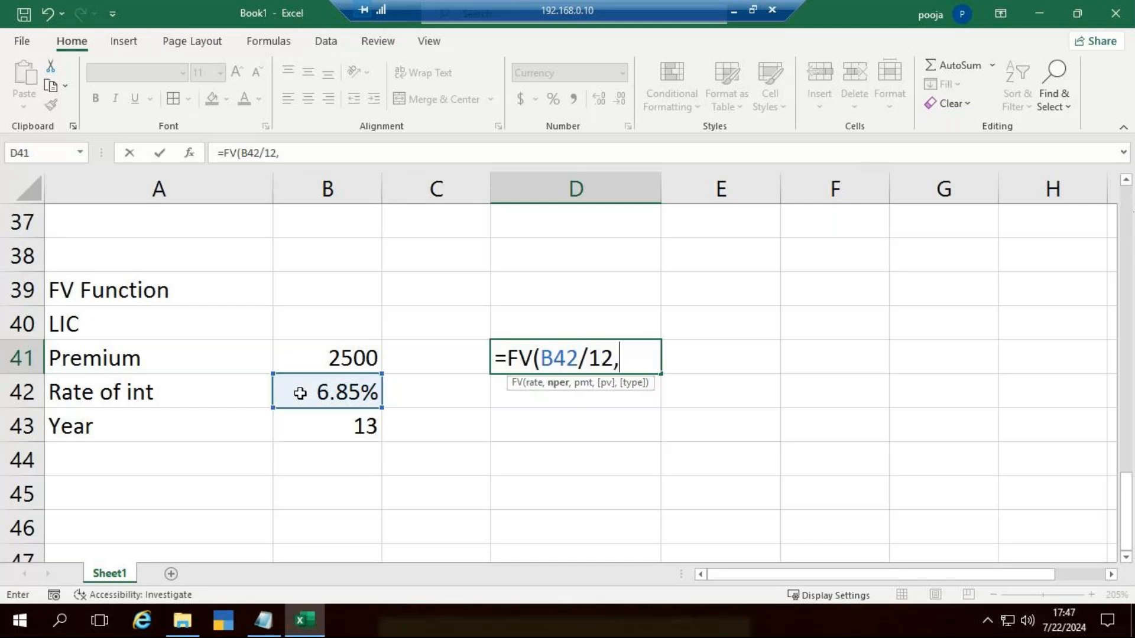
Step: Finish D41's formula as =FV(B42/12,B43*12,-B41) by adding the monthly periods and the negative premium
click(339, 427)
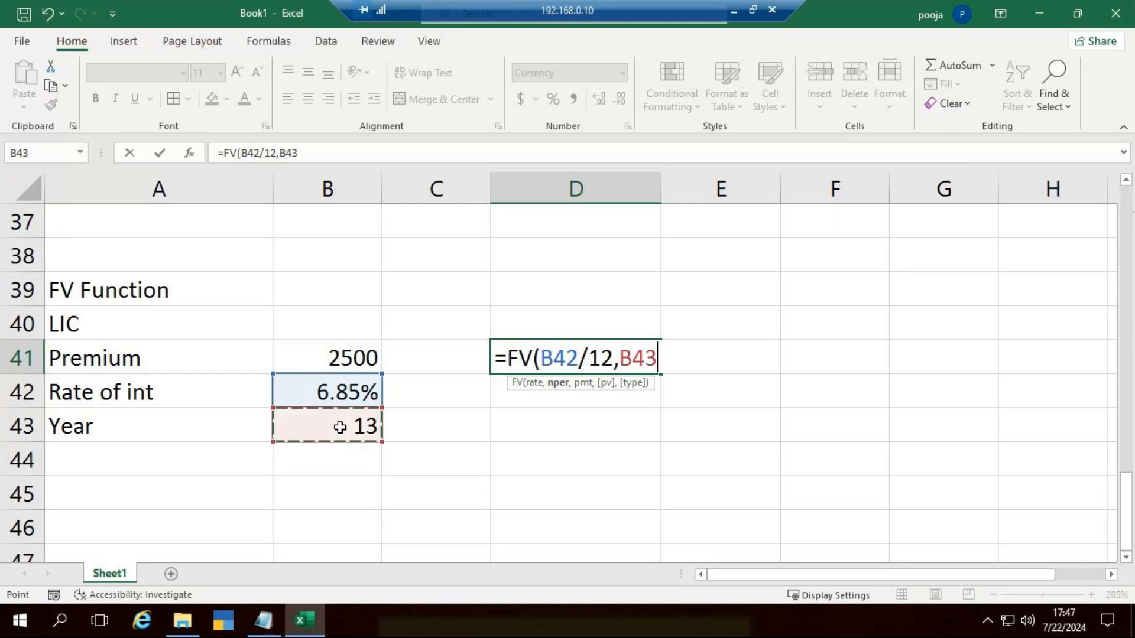
text(*)
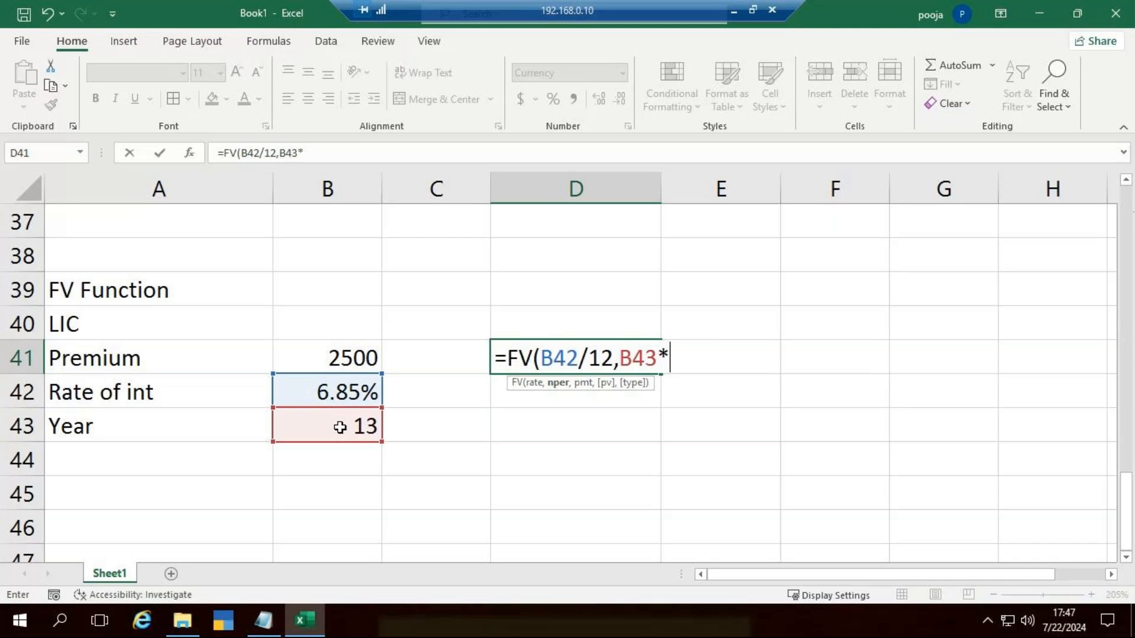
text(12,-)
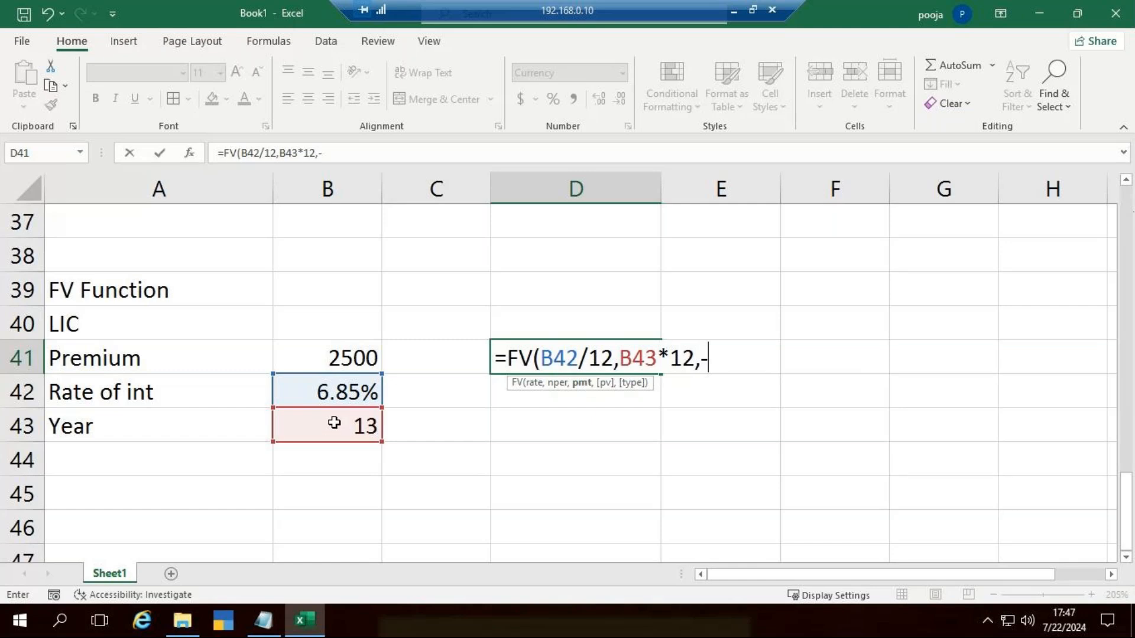
click(342, 362)
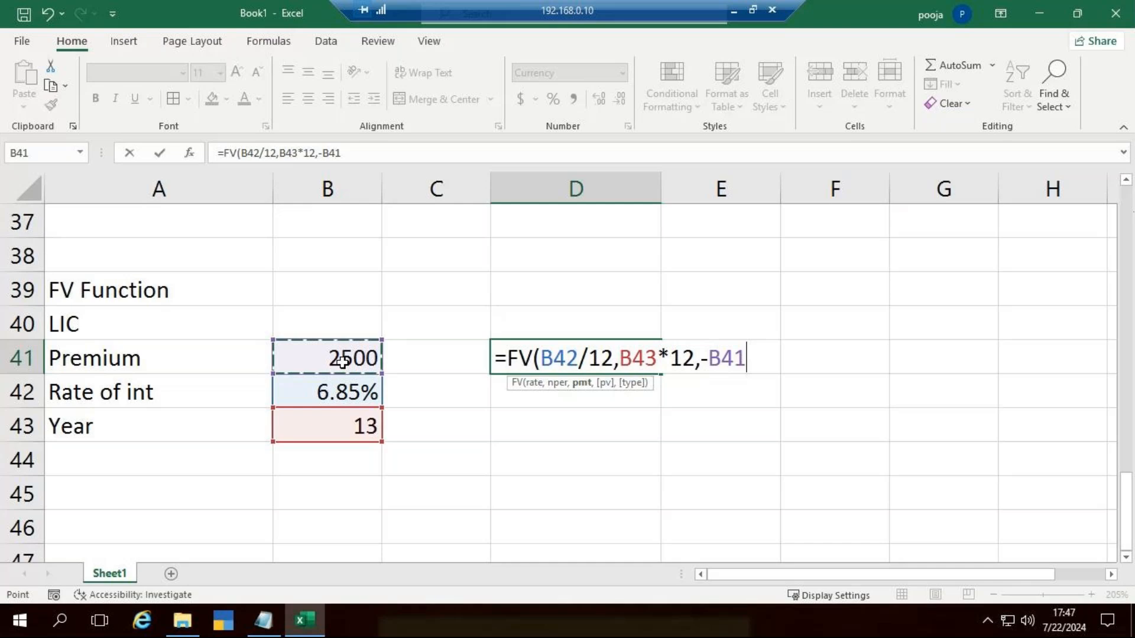
text())
key(Return)
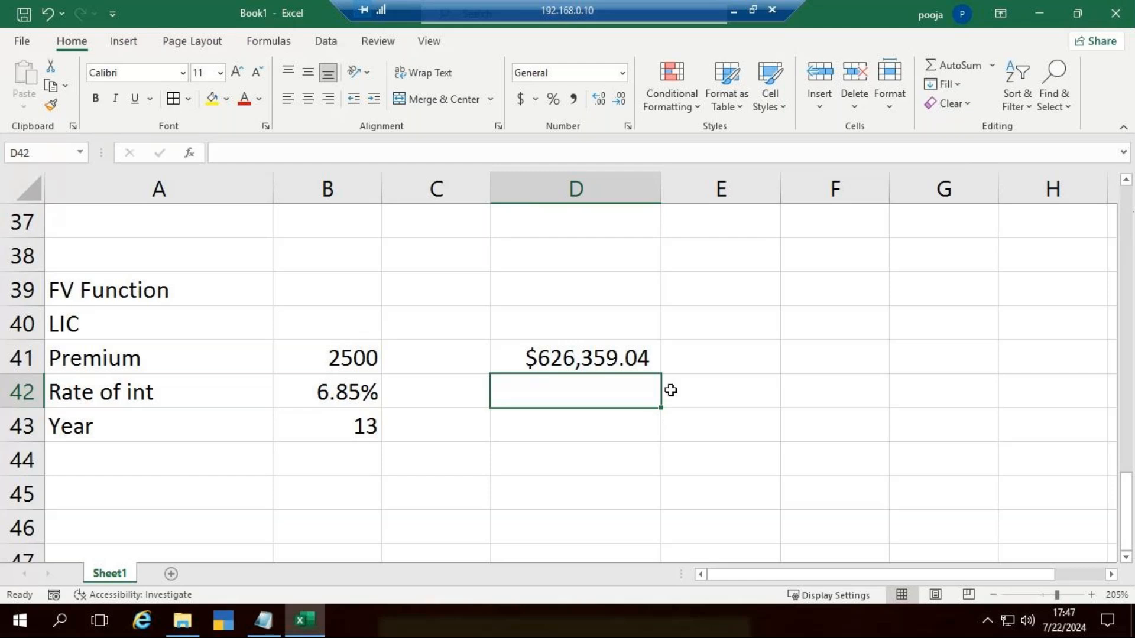
Step: Minimize the Book1 workbook without closing it and the Notepad notes, then refresh the desktop
click(1115, 13)
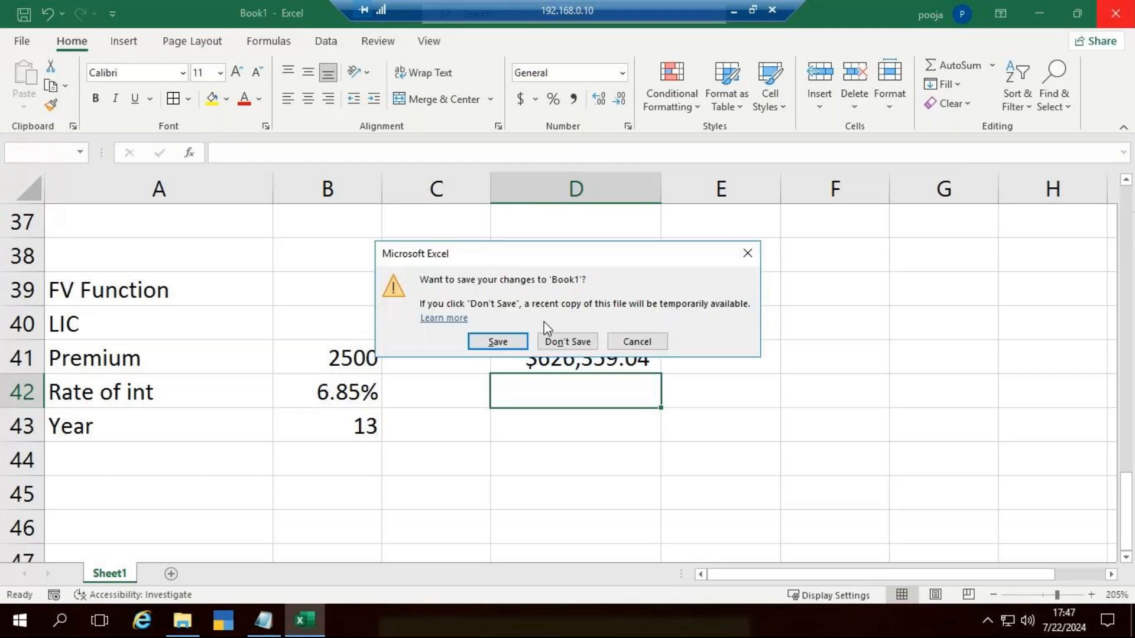
click(637, 342)
click(1040, 24)
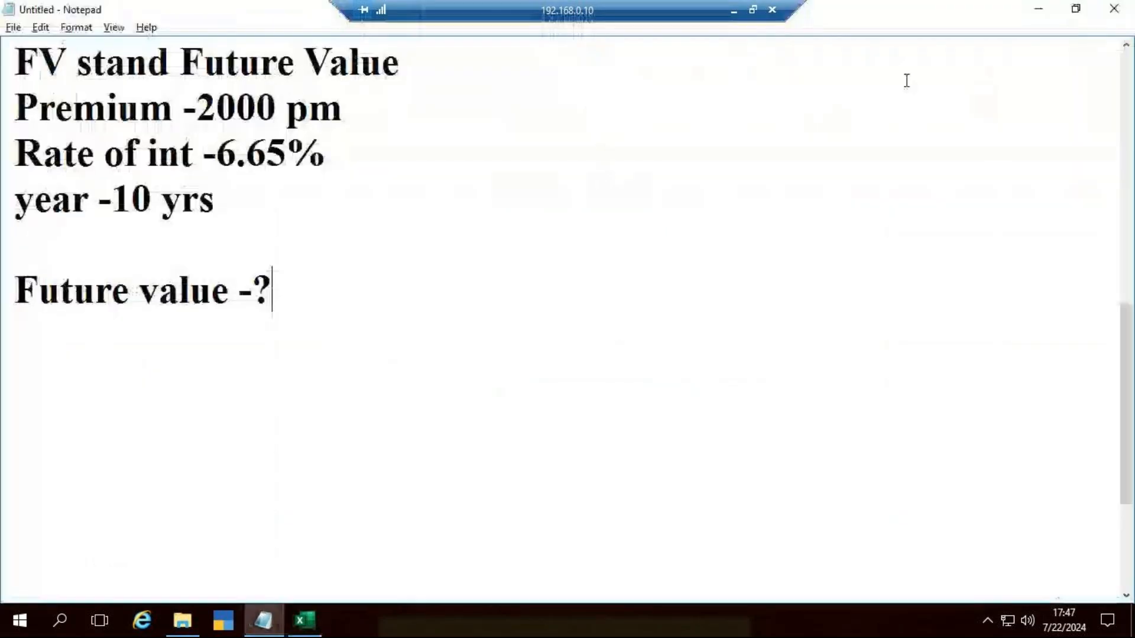
click(1037, 25)
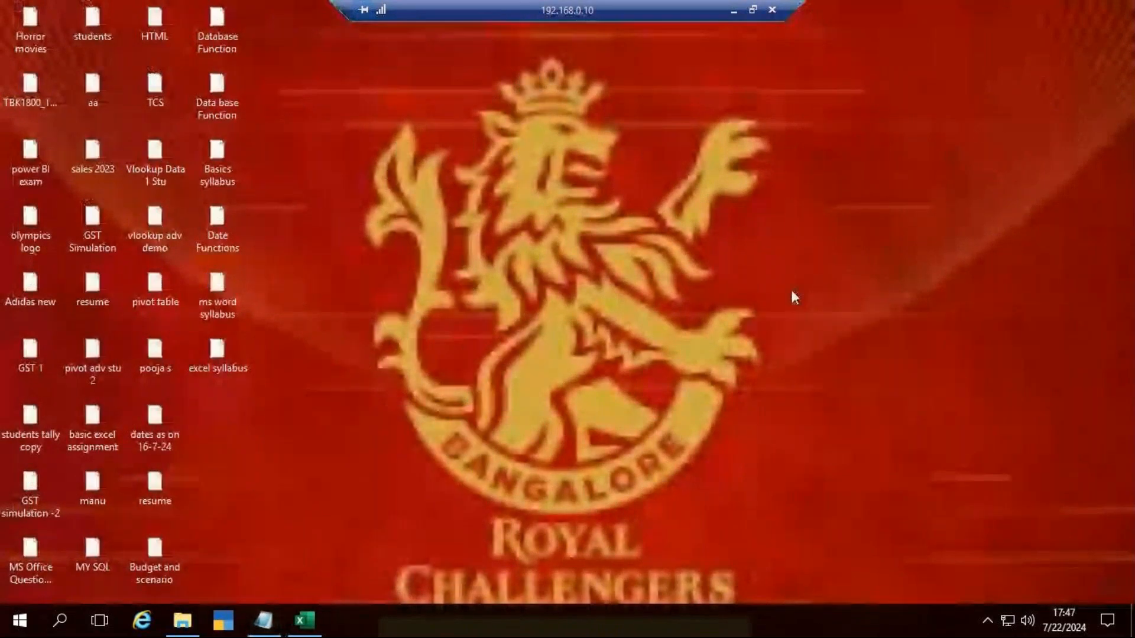
right_click(791, 289)
click(846, 338)
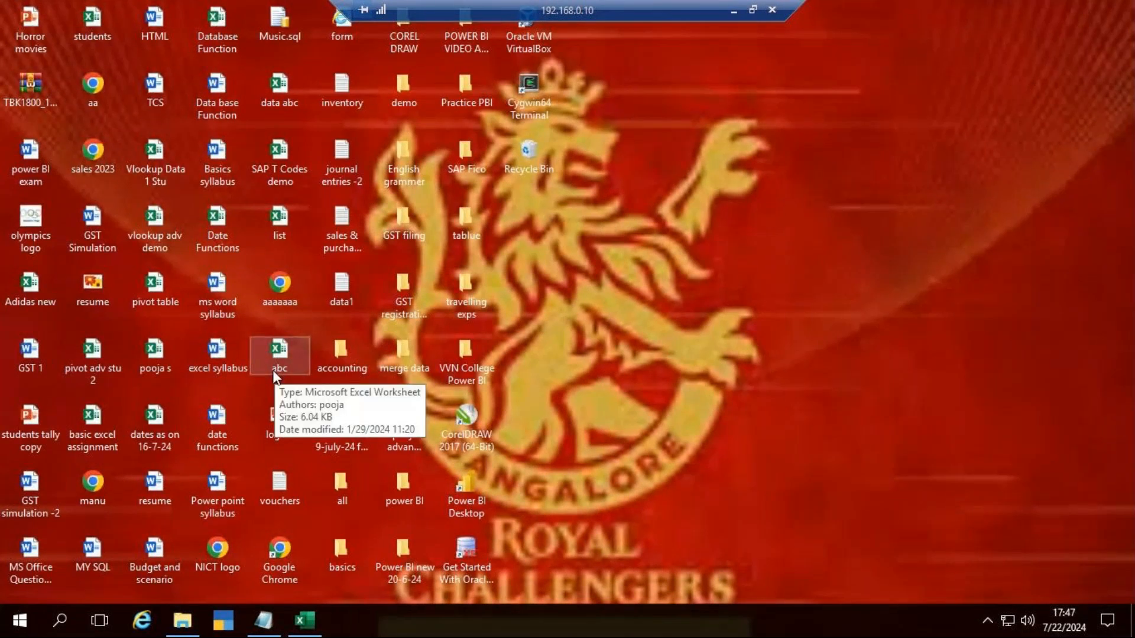
Step: Open the "Data base Function" Word document from the desktop and read its Database Function section
double_click(217, 95)
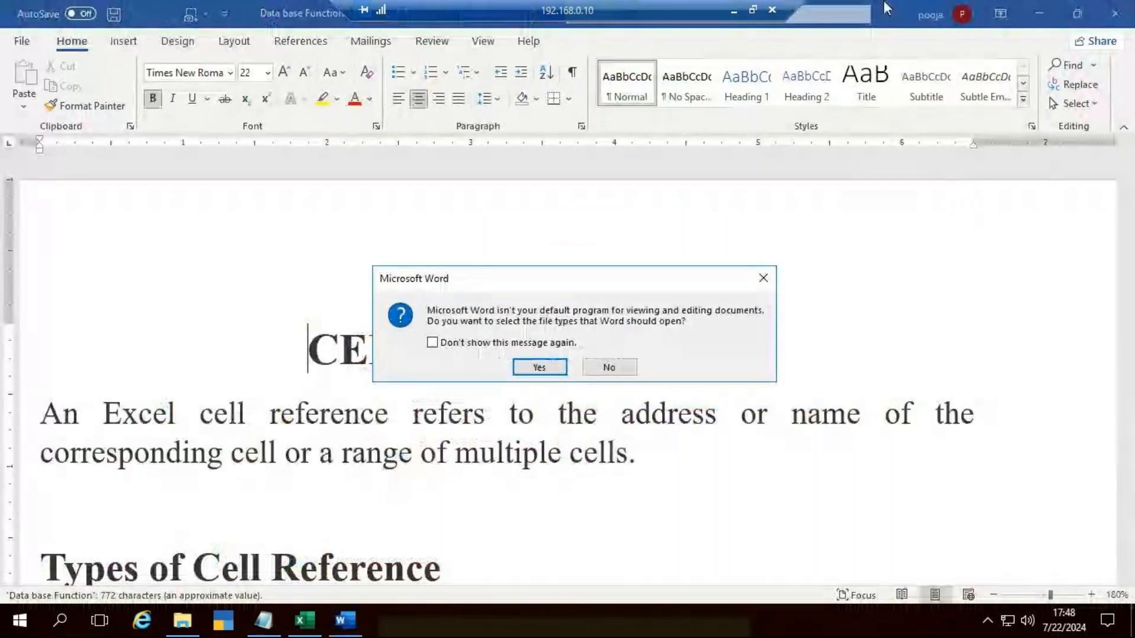
click(762, 278)
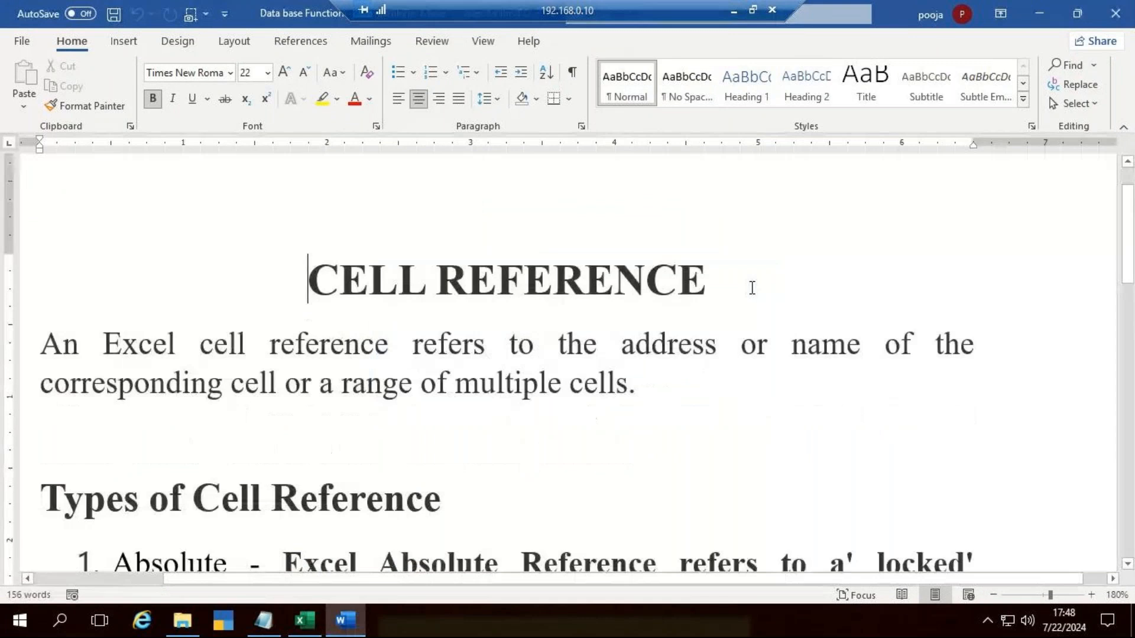
scroll(751, 288, down, 20)
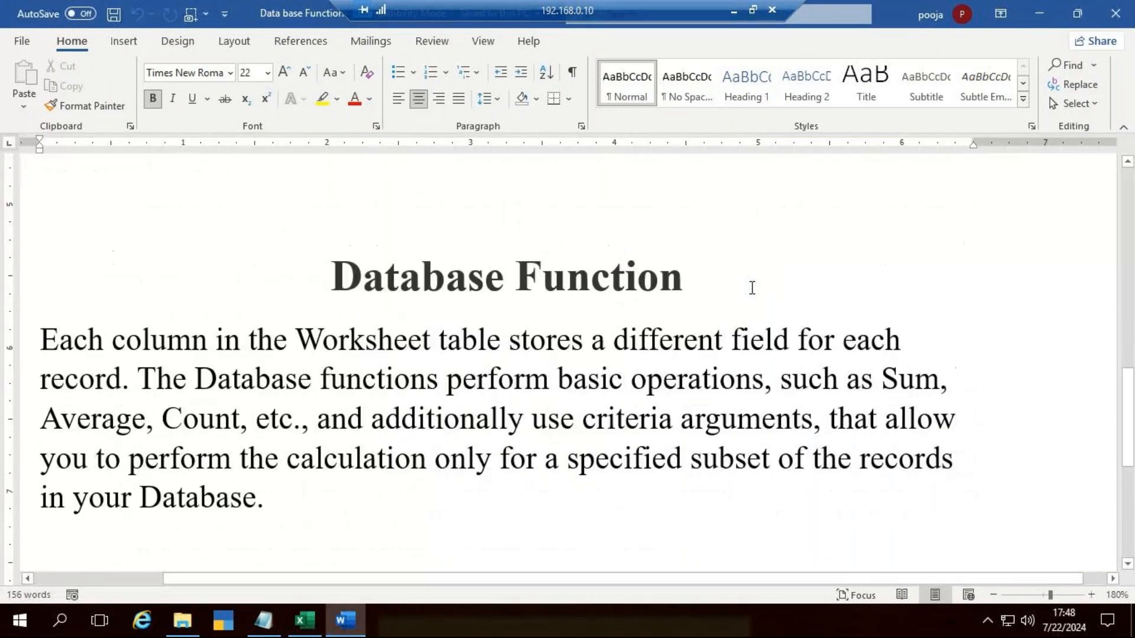
scroll(752, 288, up, 5)
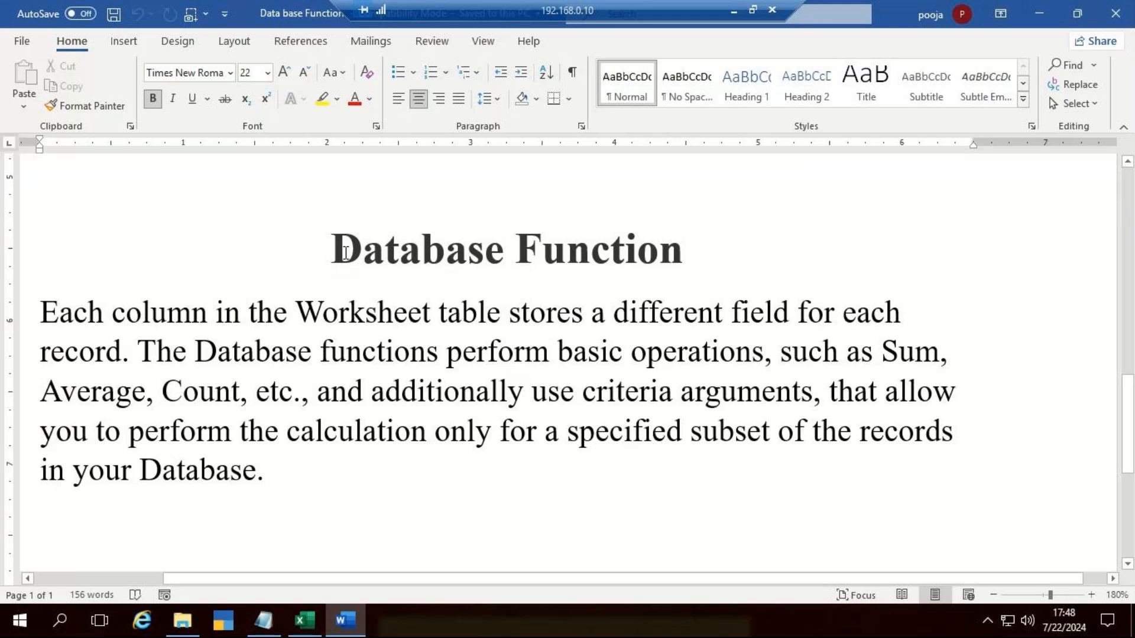
drag(391, 245, 686, 249)
click(688, 248)
click(325, 478)
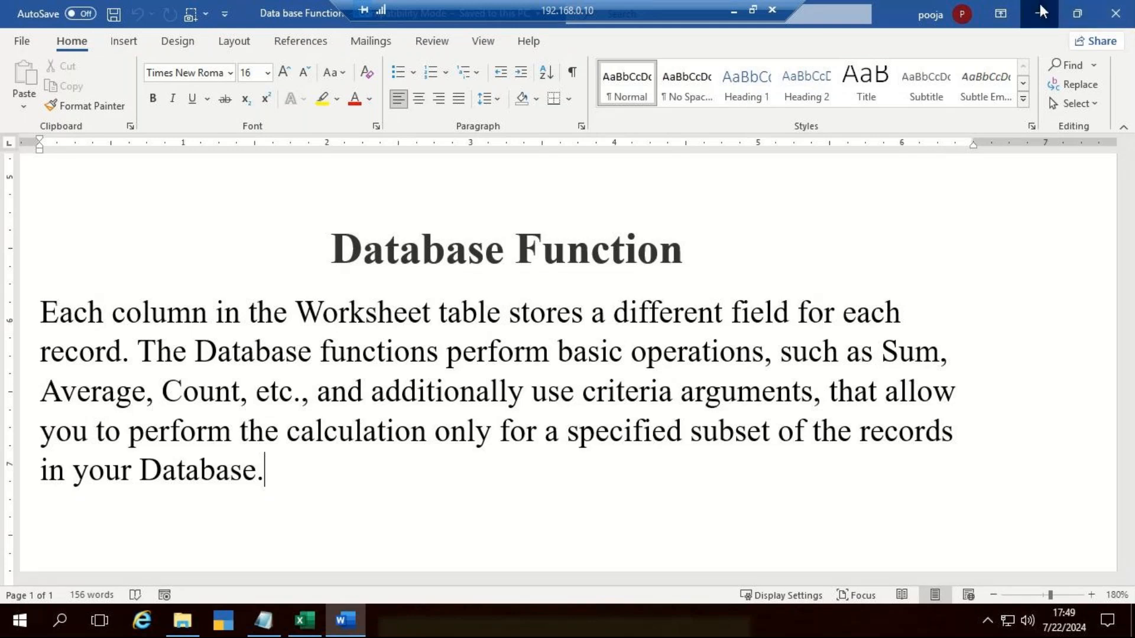
Step: Leave the Word document and open the "Database Function" Excel workbook from the desktop on its DSUM sheet
click(1110, 9)
double_click(214, 24)
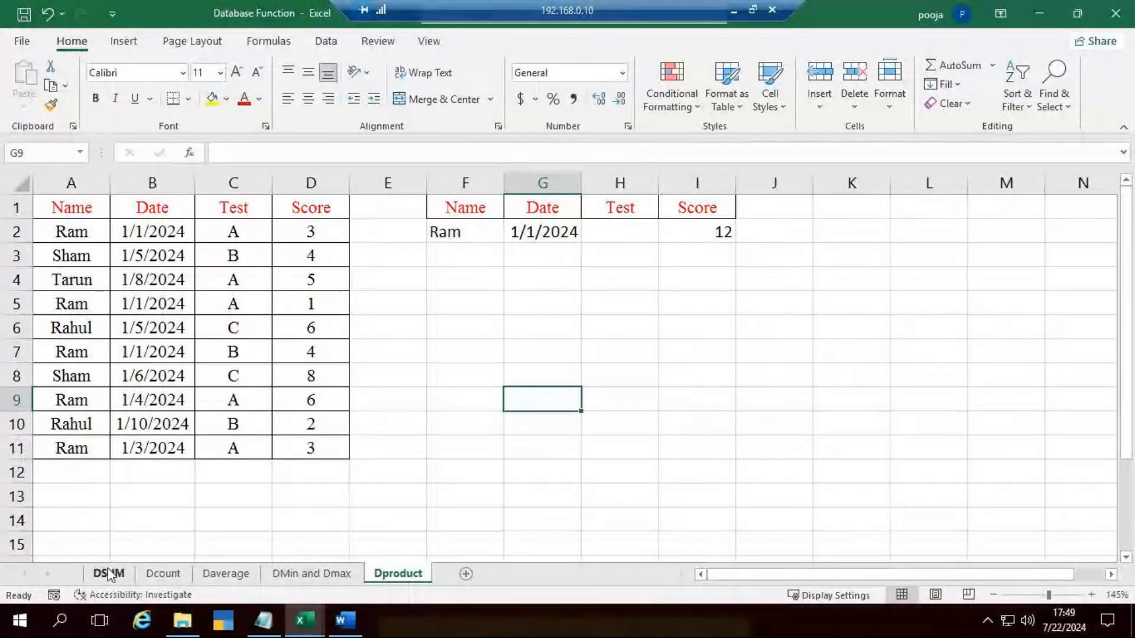
click(121, 571)
click(562, 423)
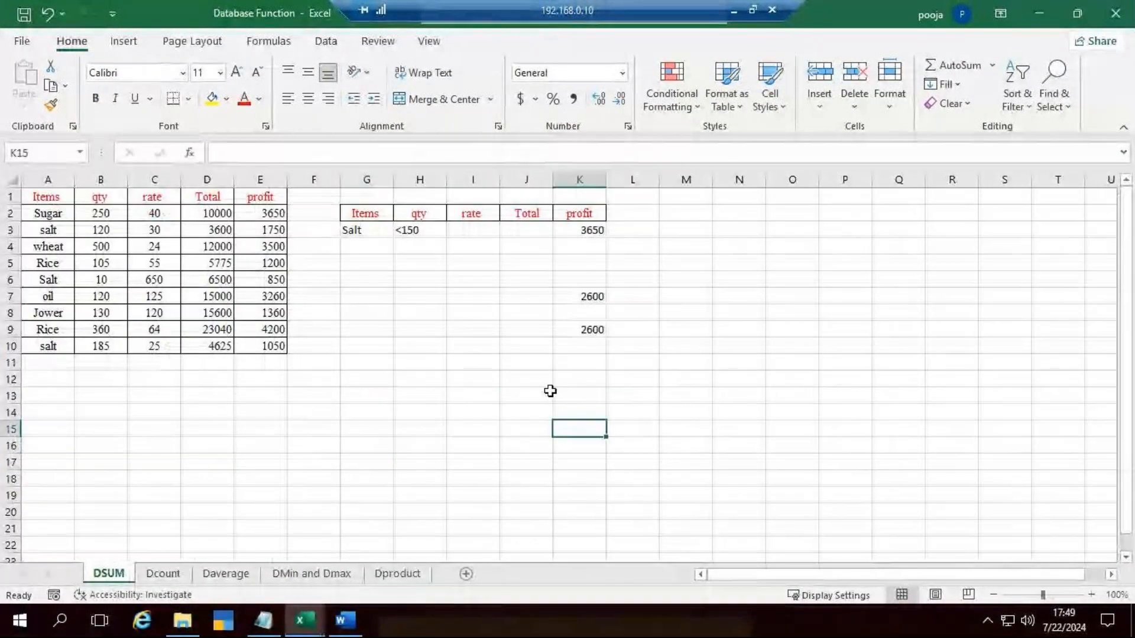
Step: Clear the old results in K7:K9 and in K3 under the criteria table's profit heading
drag(589, 296, 607, 328)
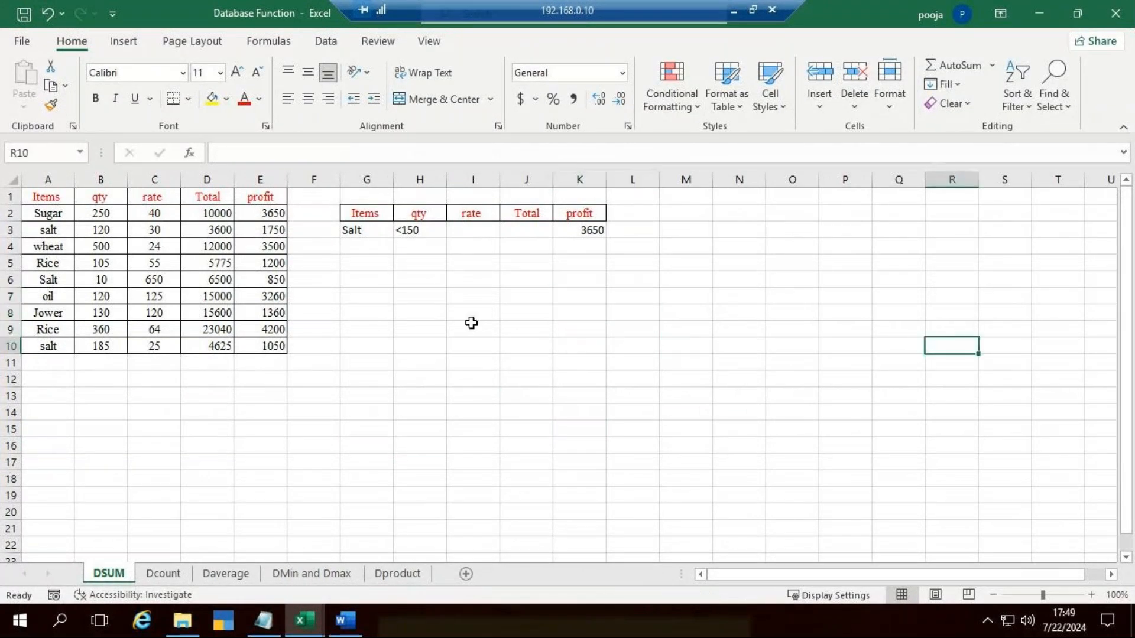
ctrl+scroll(471, 322, up, 5)
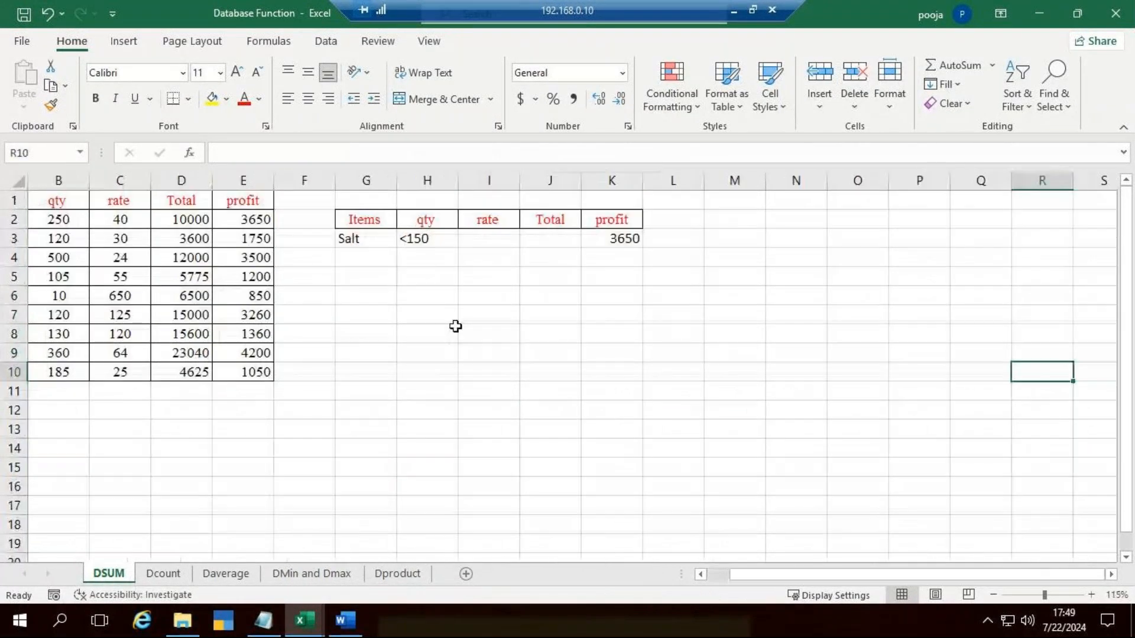
drag(814, 582, 721, 576)
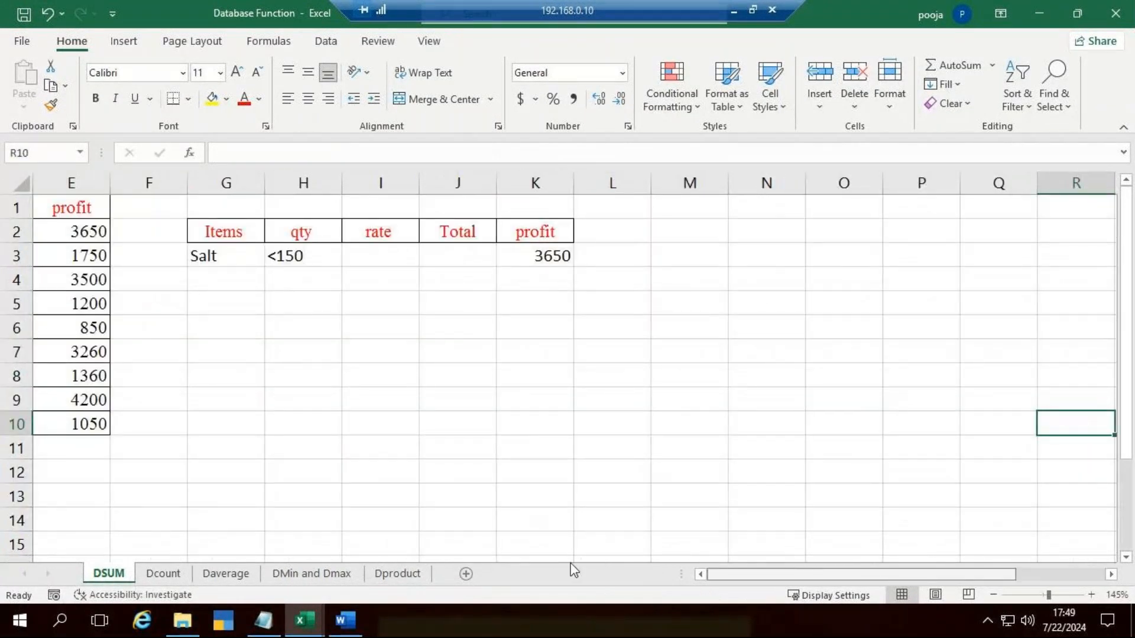
click(873, 254)
key(Delete)
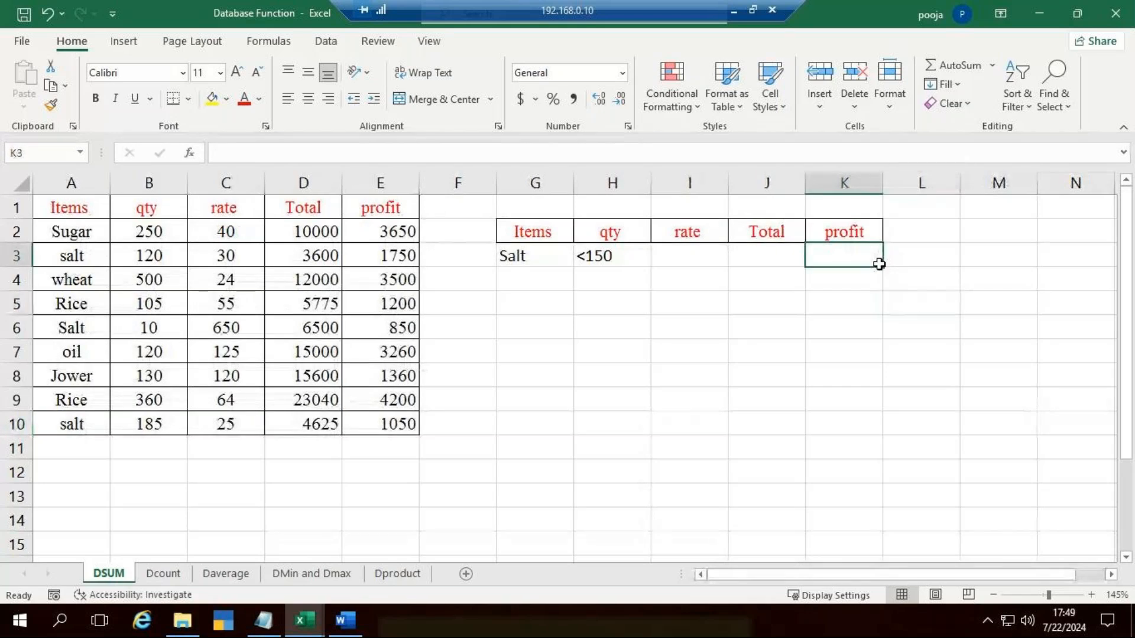
click(886, 349)
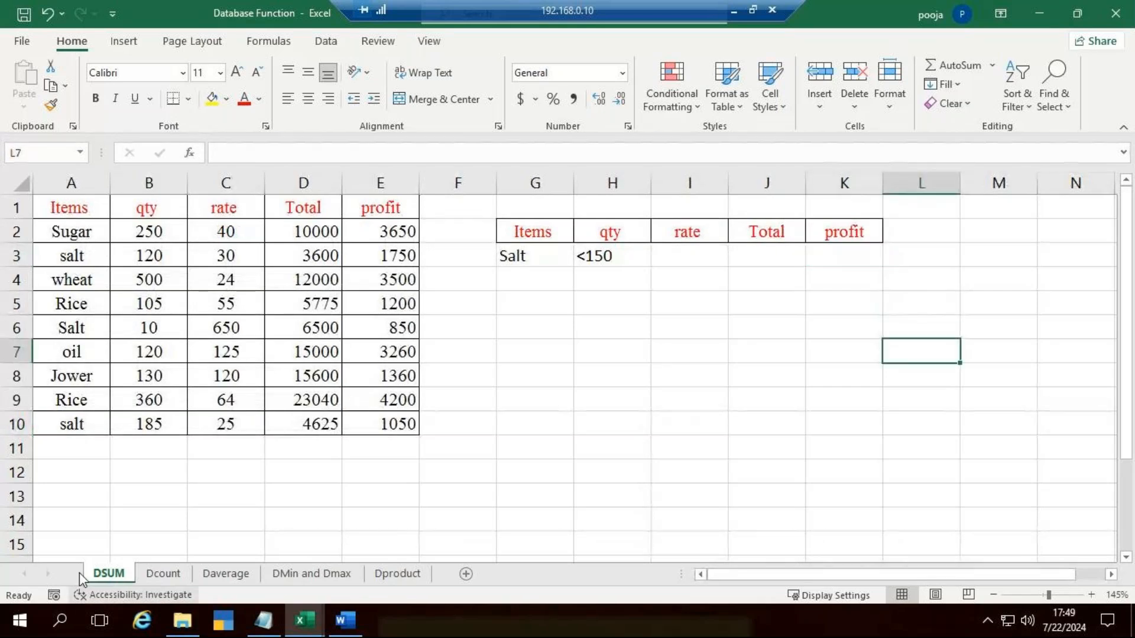
Step: Examine the DSUM data table's column headers: Items, qty, rate, Total and profit
scroll(109, 403, up, 2)
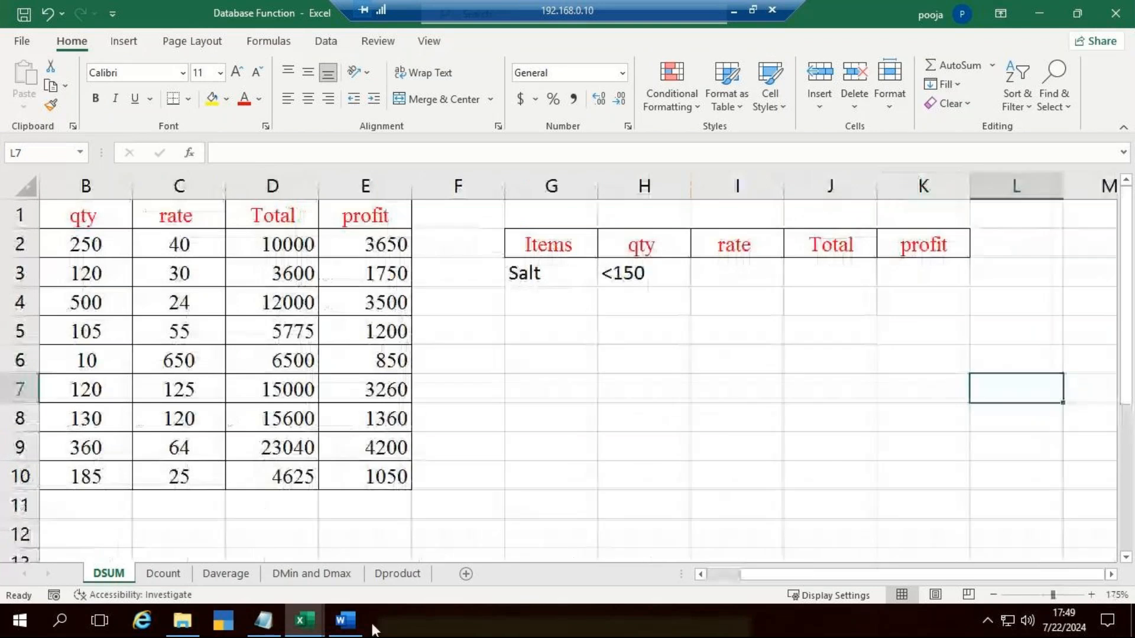
click(699, 575)
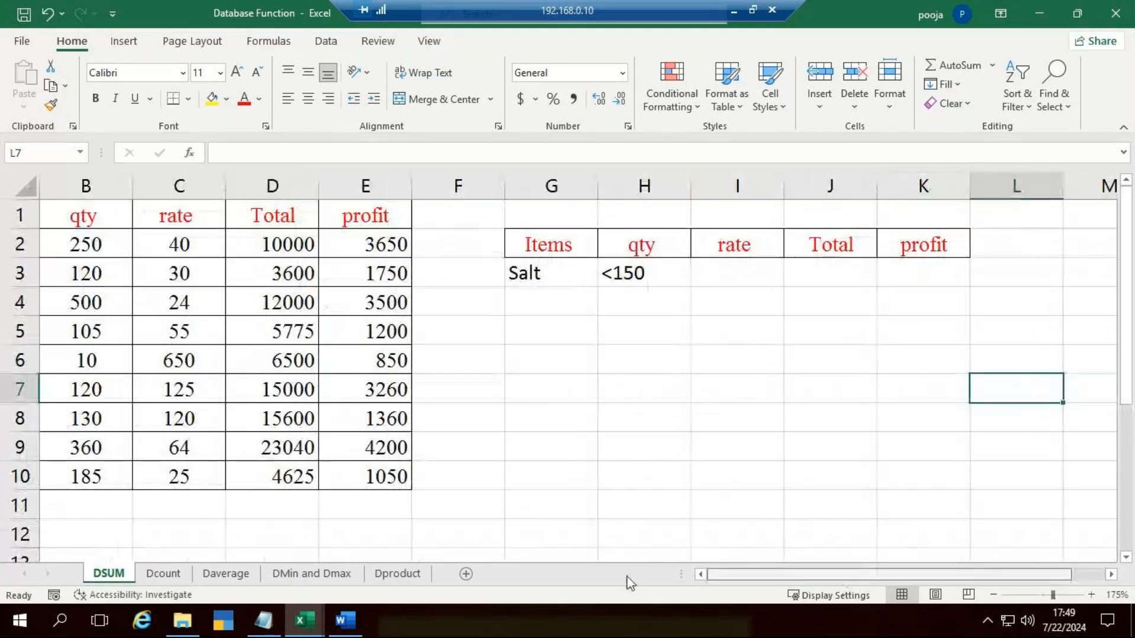
click(721, 391)
click(106, 222)
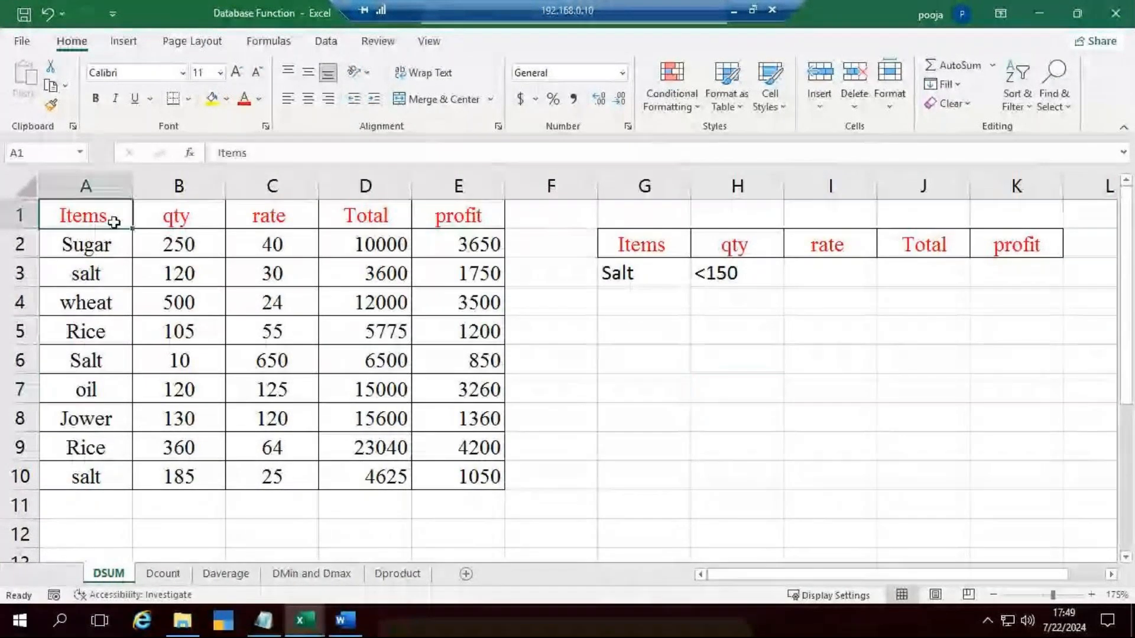
click(174, 221)
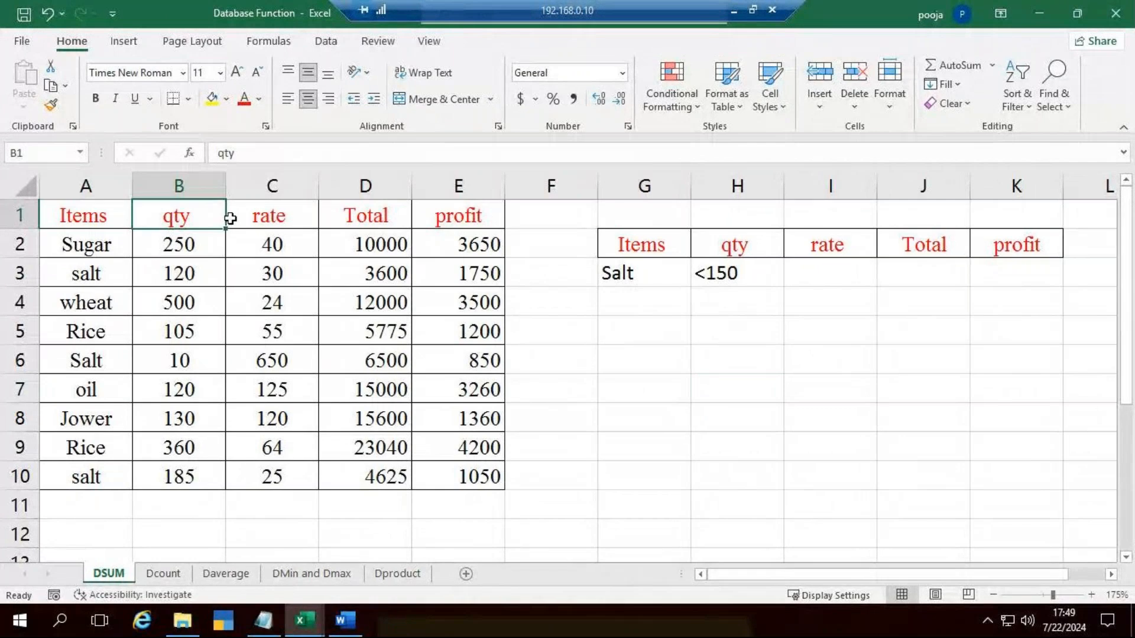
click(284, 220)
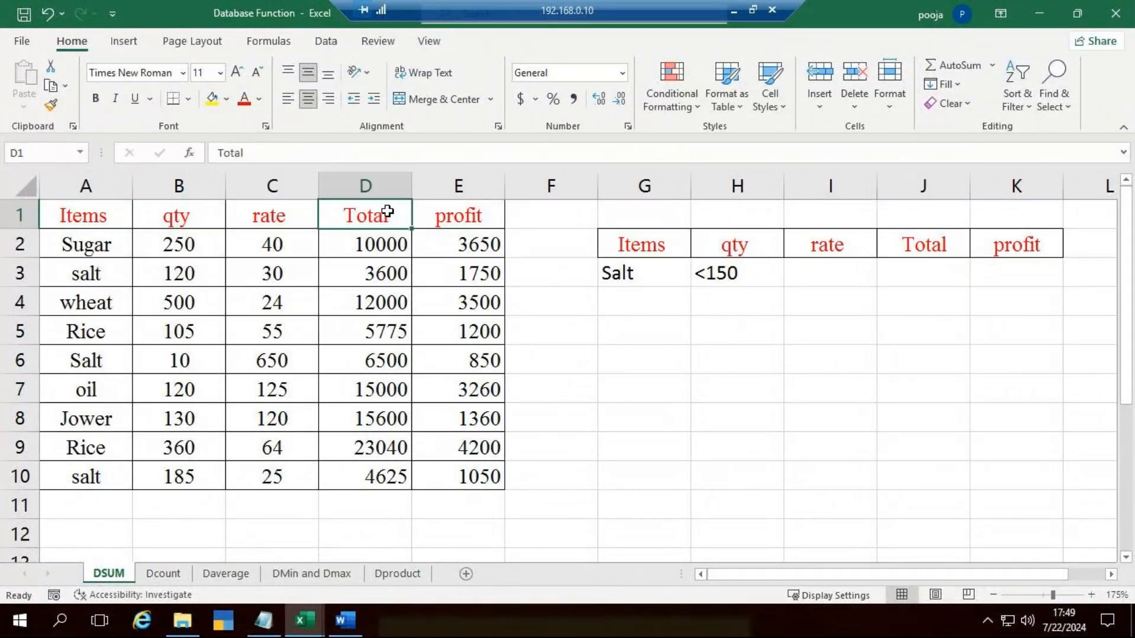
key(Right)
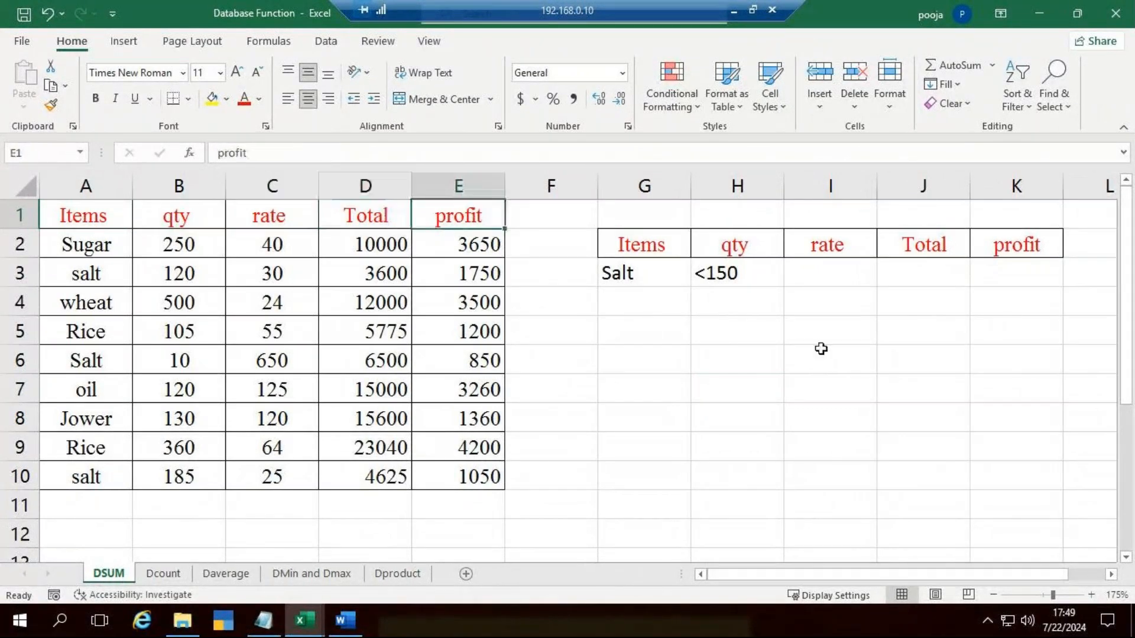
click(849, 374)
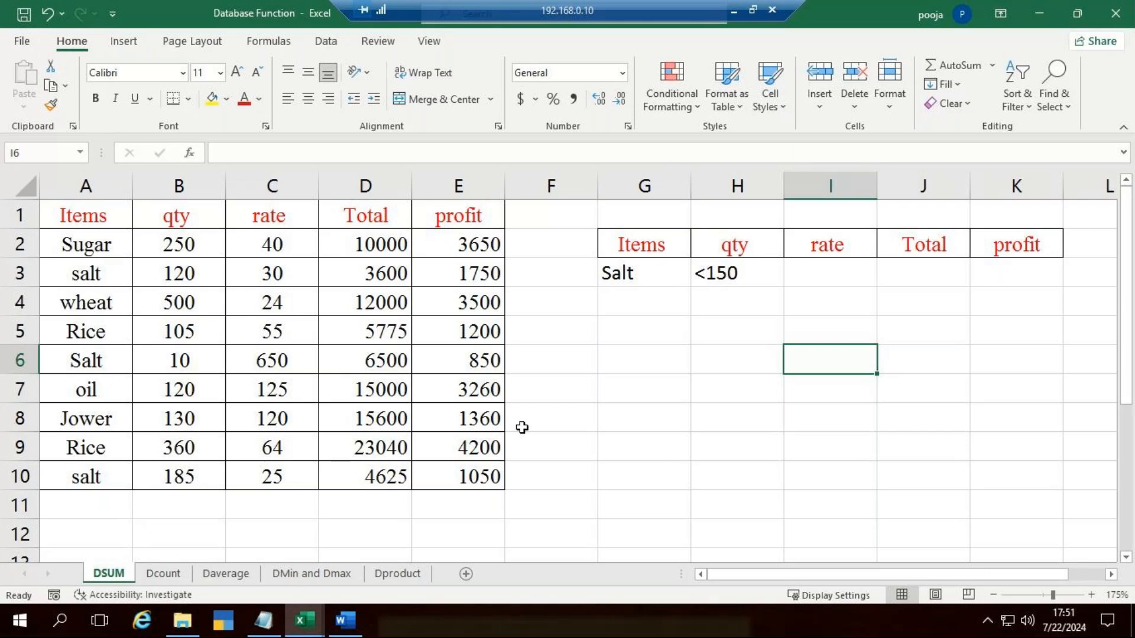
Step: Begin a SUMIF formula in cell G6 below the criteria table
click(660, 363)
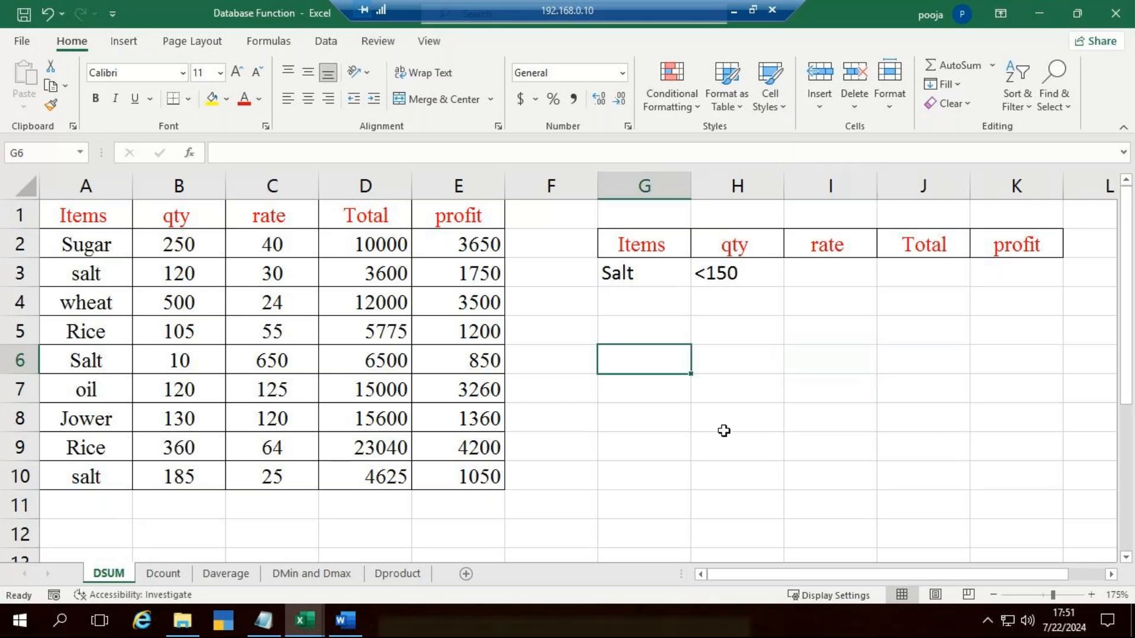
text(=su)
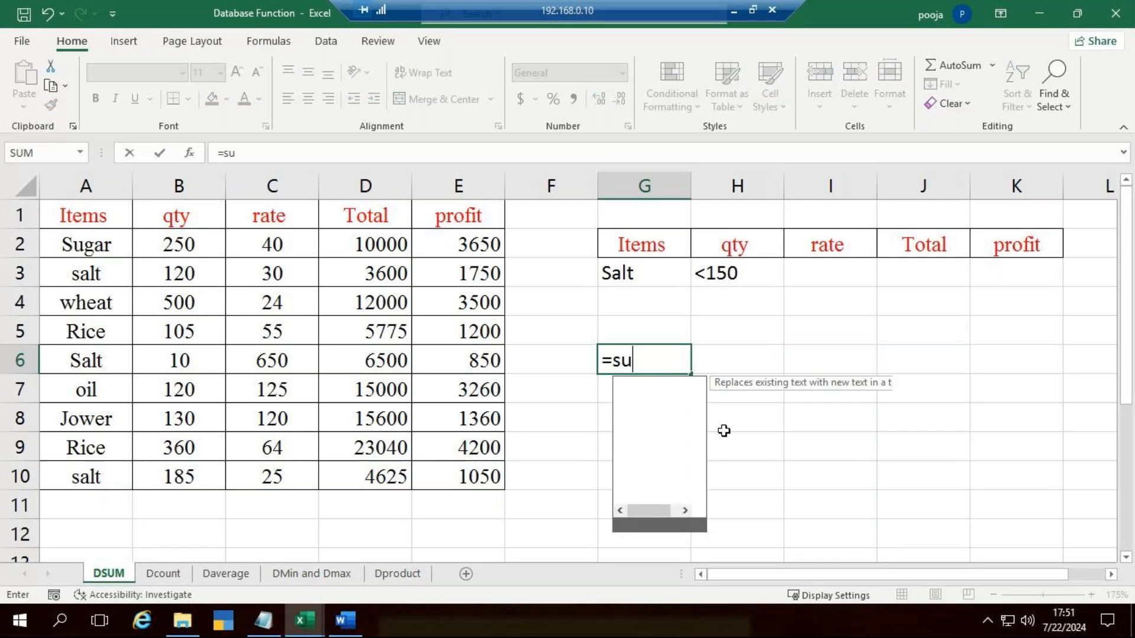
text(m)
key(Down)
key(Tab)
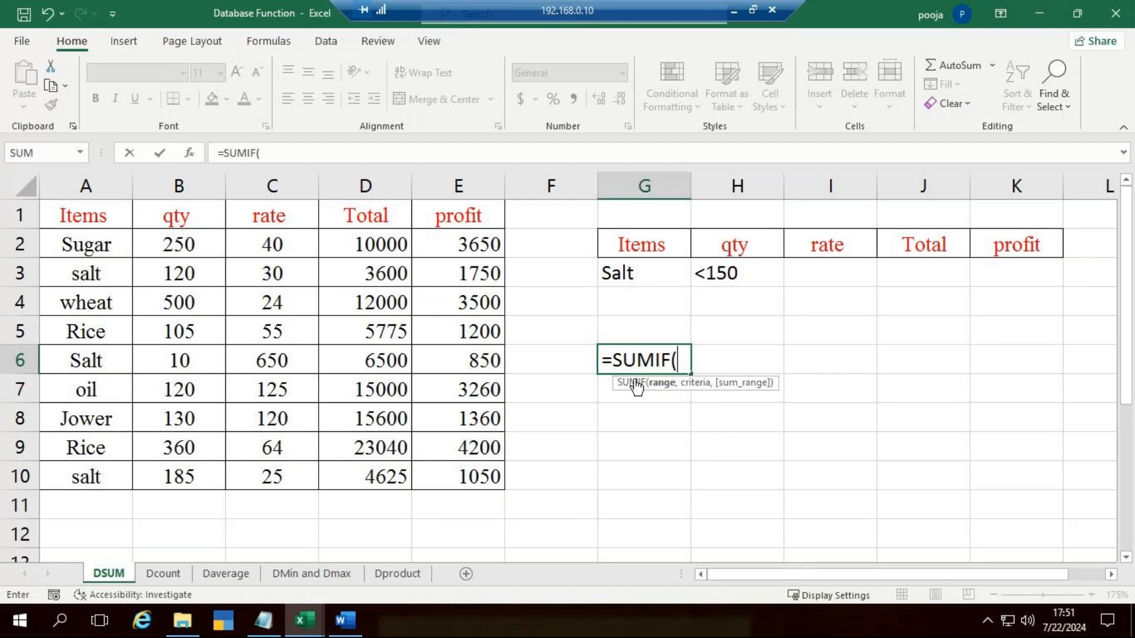
click(442, 245)
drag(440, 276, 455, 473)
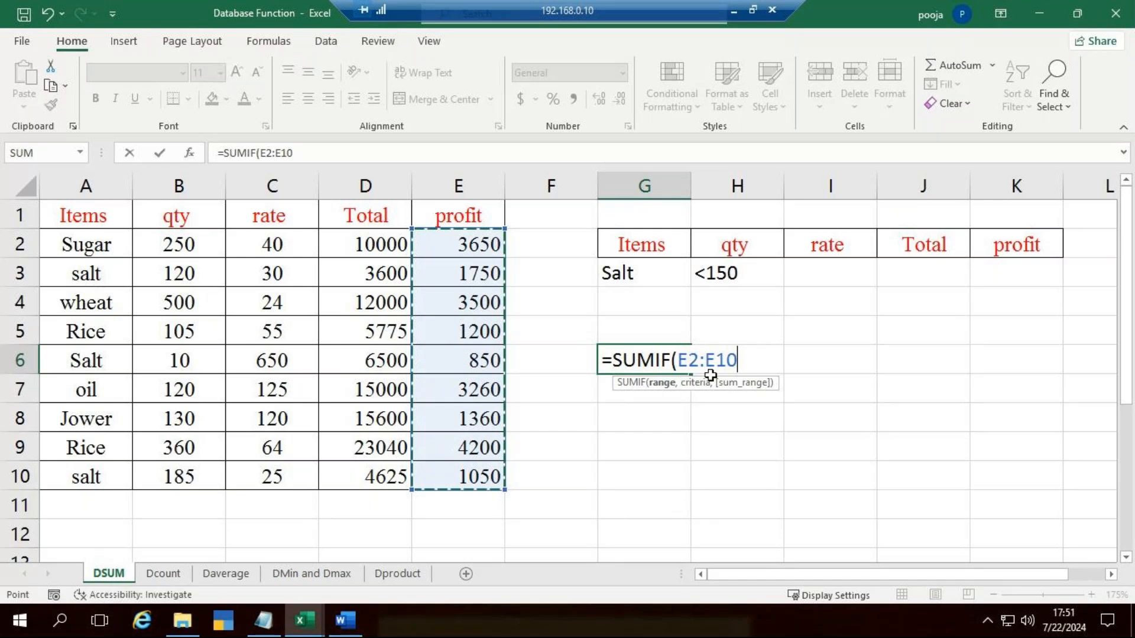
text(,)
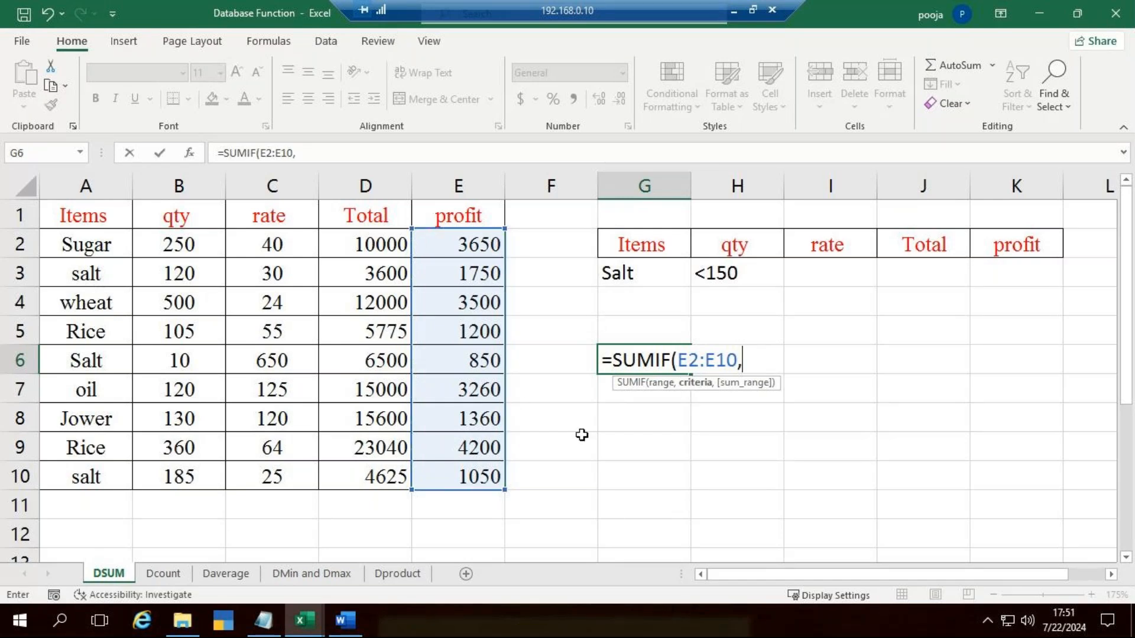
key(BackSpace)
key(BackSpace)
key(BackSpace)
key(BackSpace)
key(BackSpace)
key(BackSpace)
key(BackSpace)
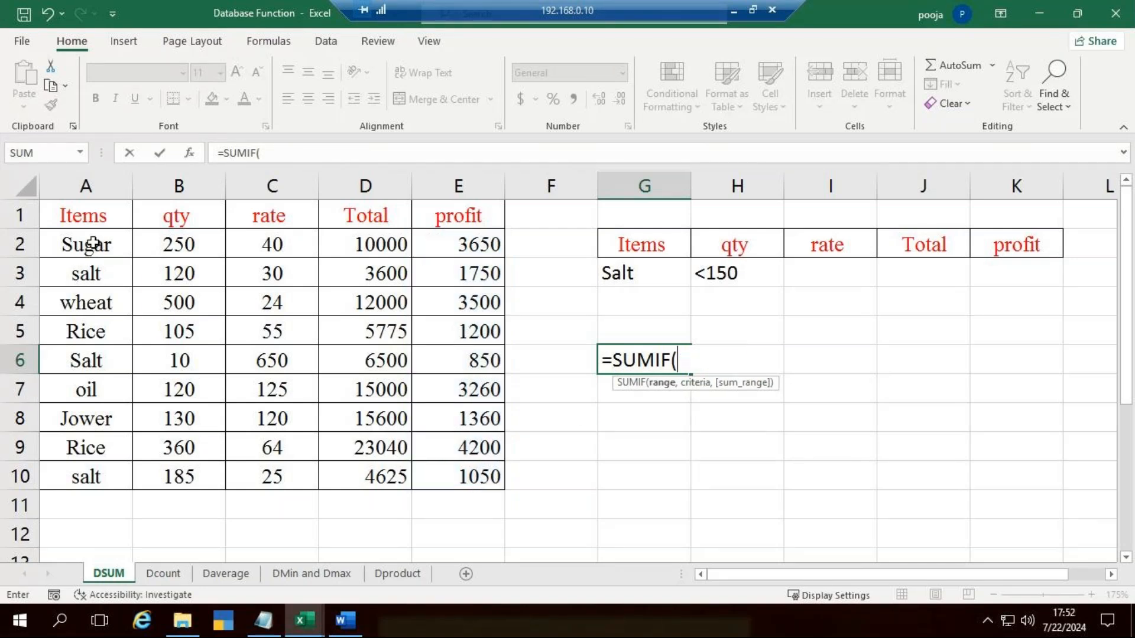
Step: Complete G6's SUMIF with range A2:A10, criteria "Salt" and sum range E2:E10, and review the finished formula's arguments
drag(83, 253, 77, 476)
text(,")
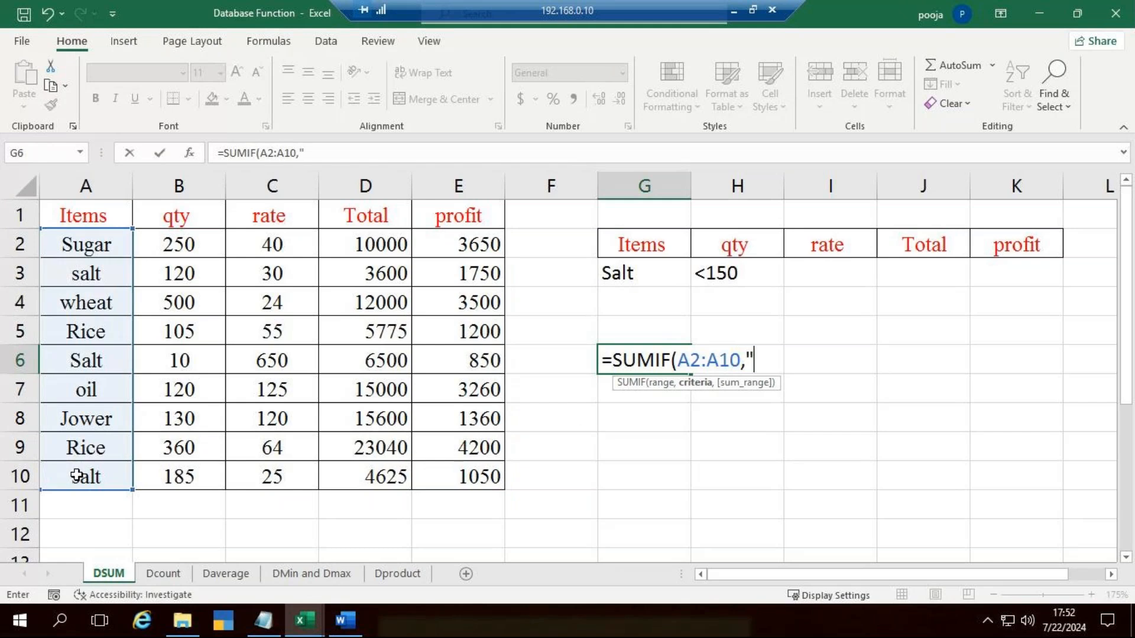
text(Salt",)
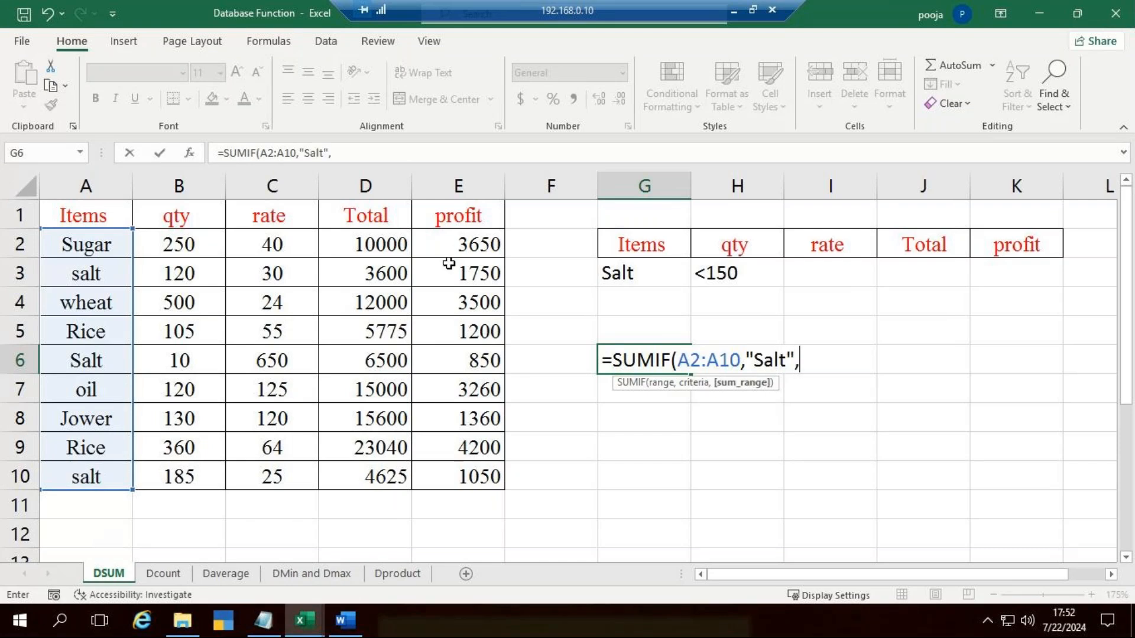
click(465, 256)
drag(465, 256, 487, 478)
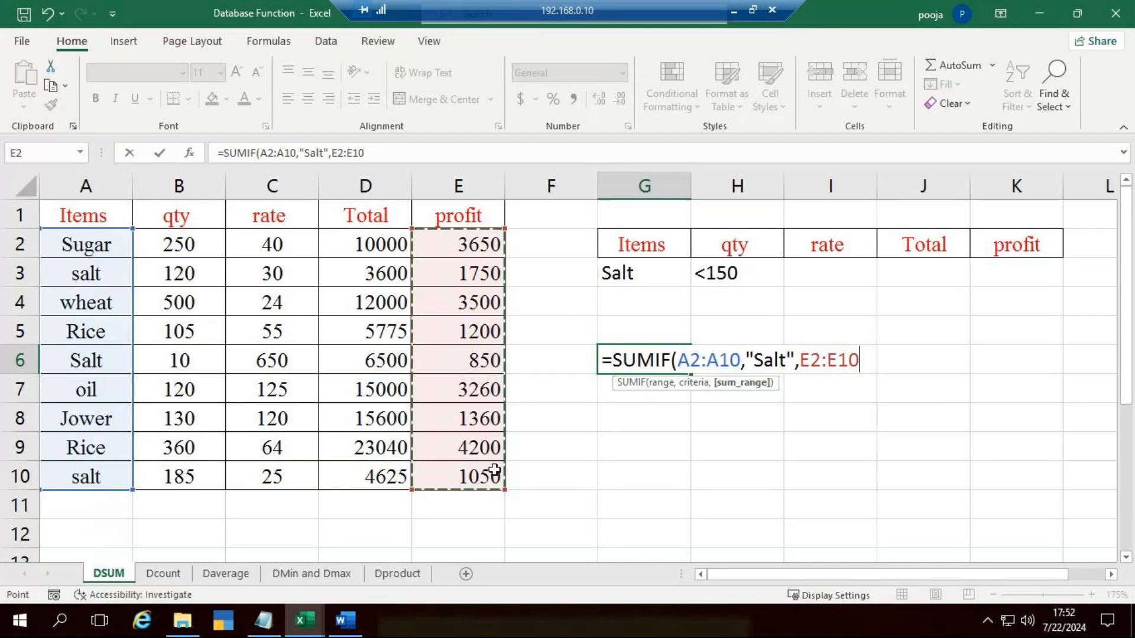
key(Return)
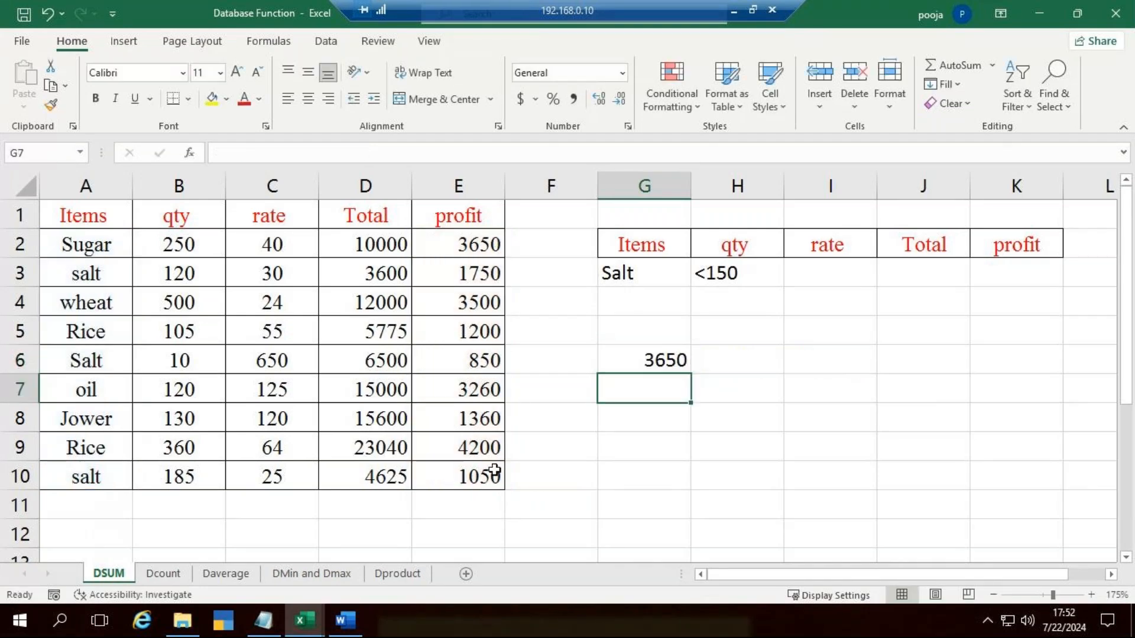
click(669, 374)
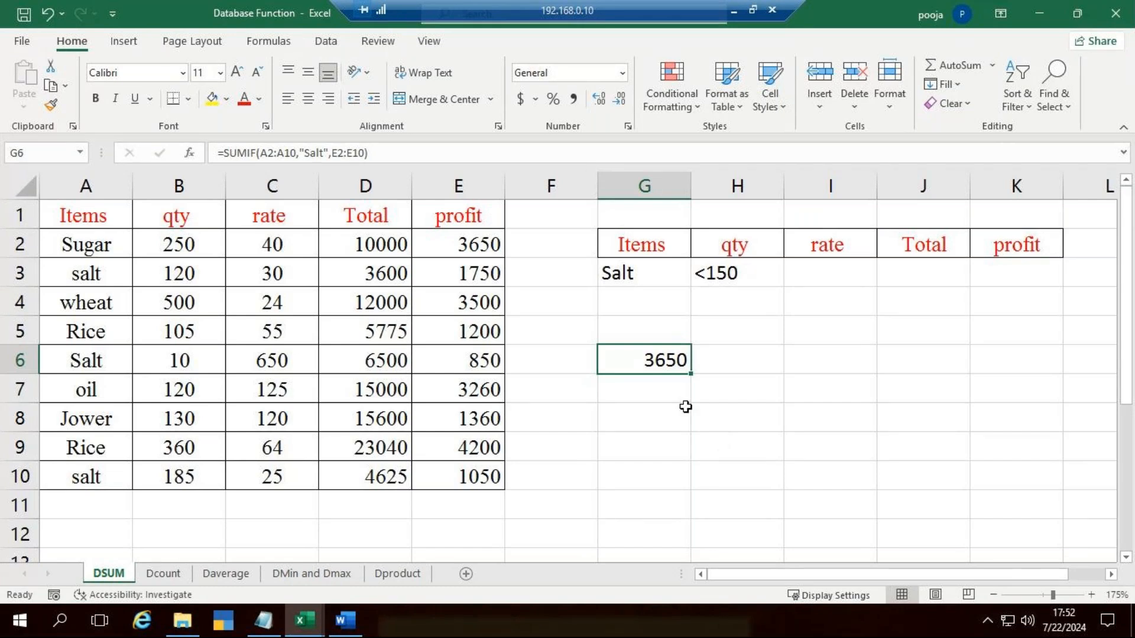
key(F2)
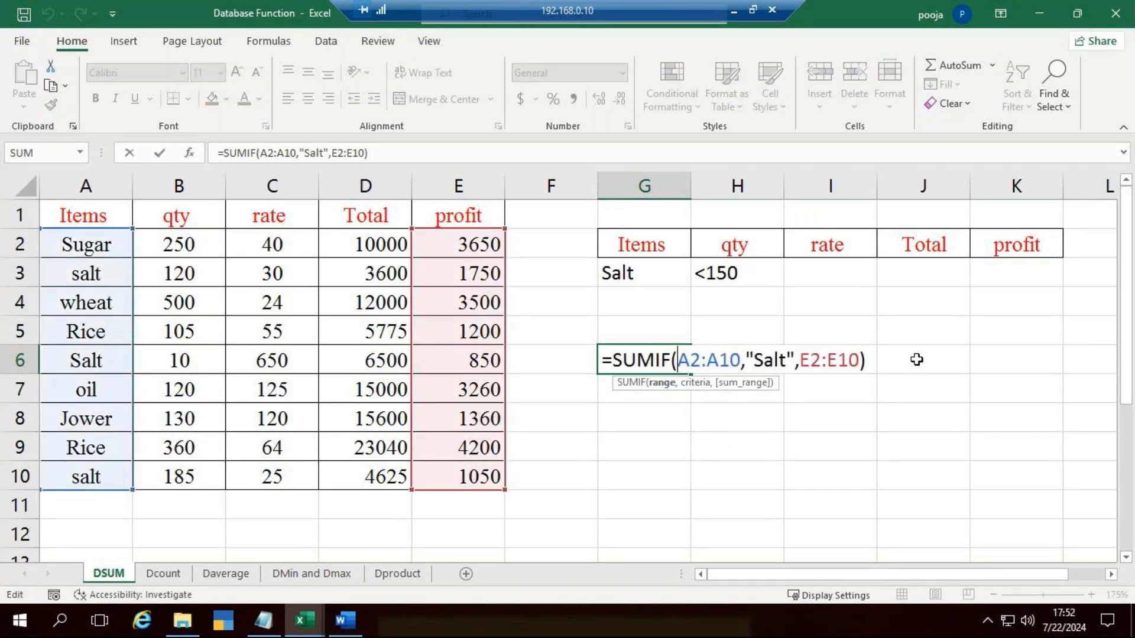
key(Escape)
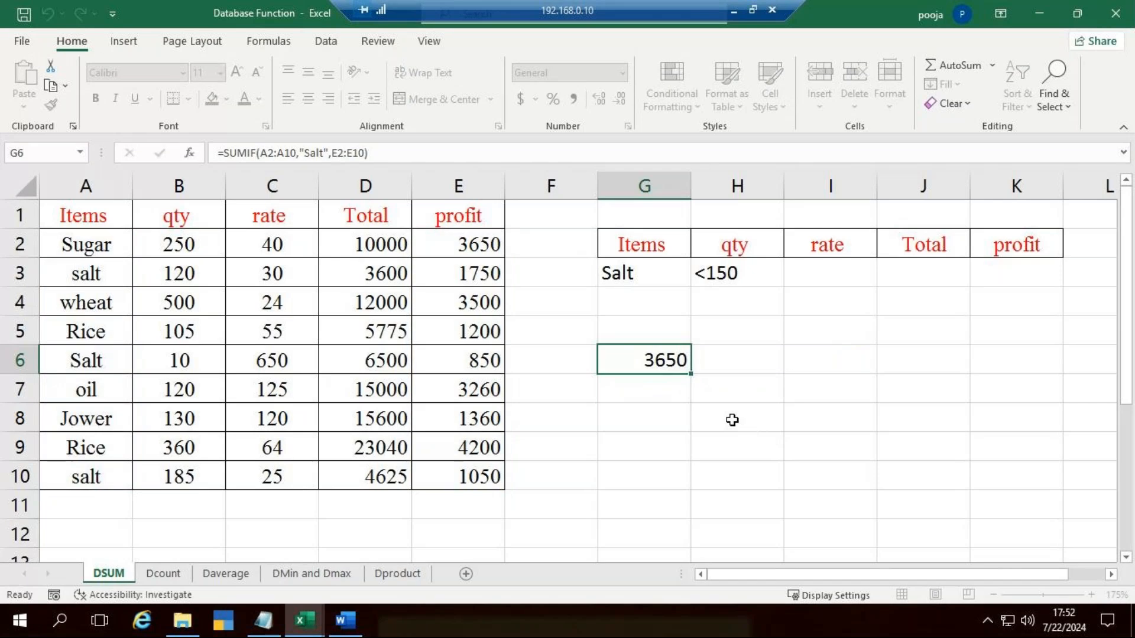
Step: Enter =DSUM(A1:E10,E1,G2:G3) in G7 to sum the profit for Salt using the criteria table
click(659, 387)
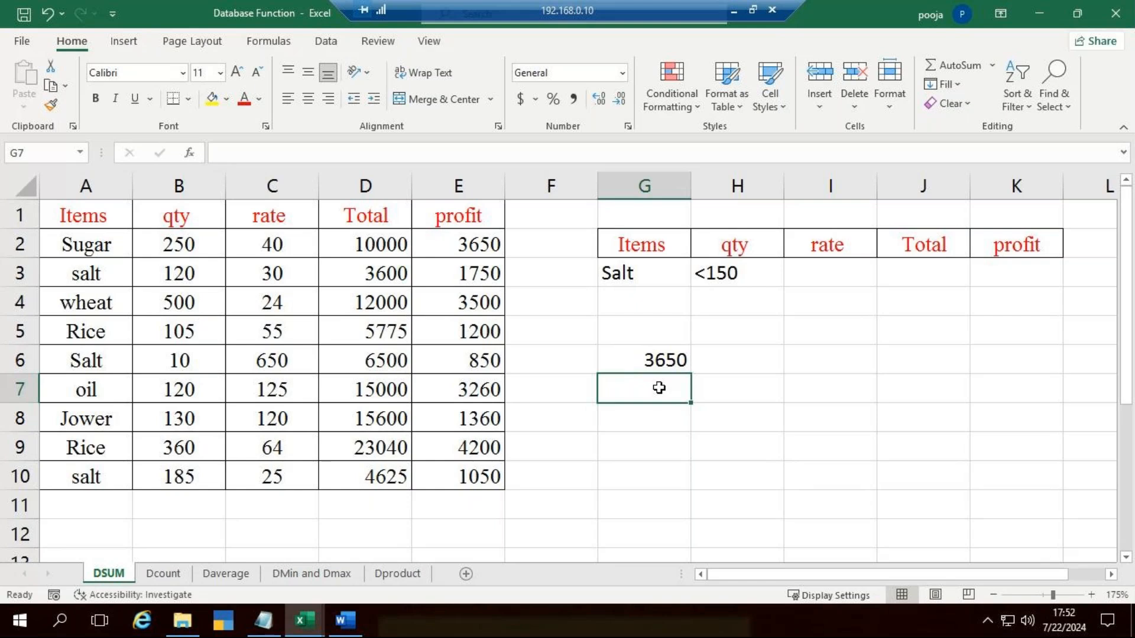
text(=)
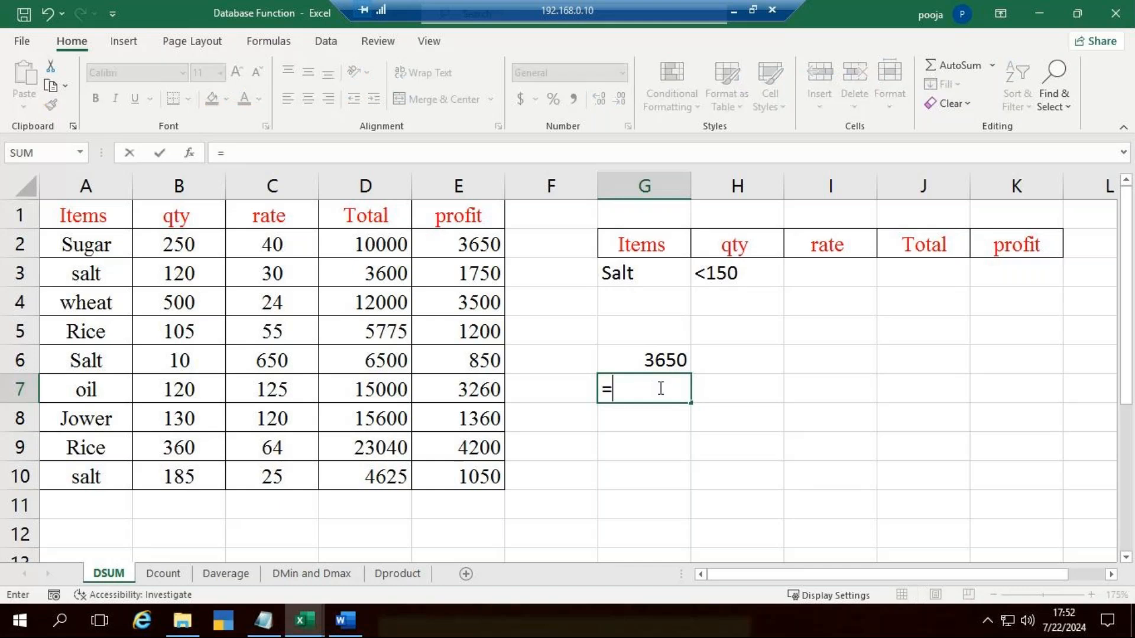
text(d)
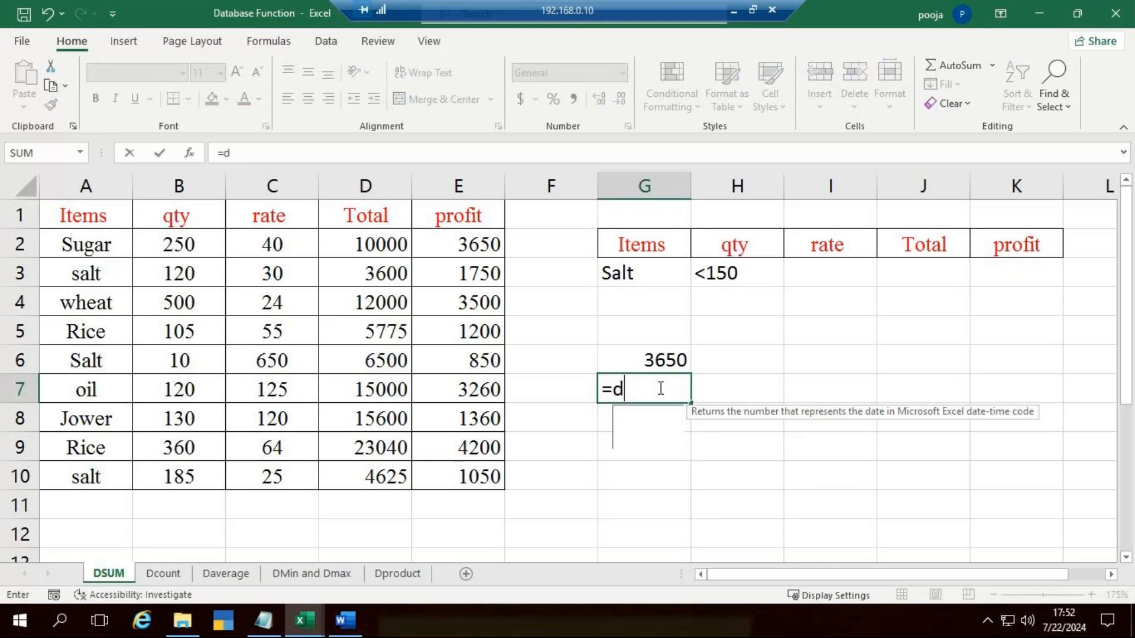
text(su)
key(Tab)
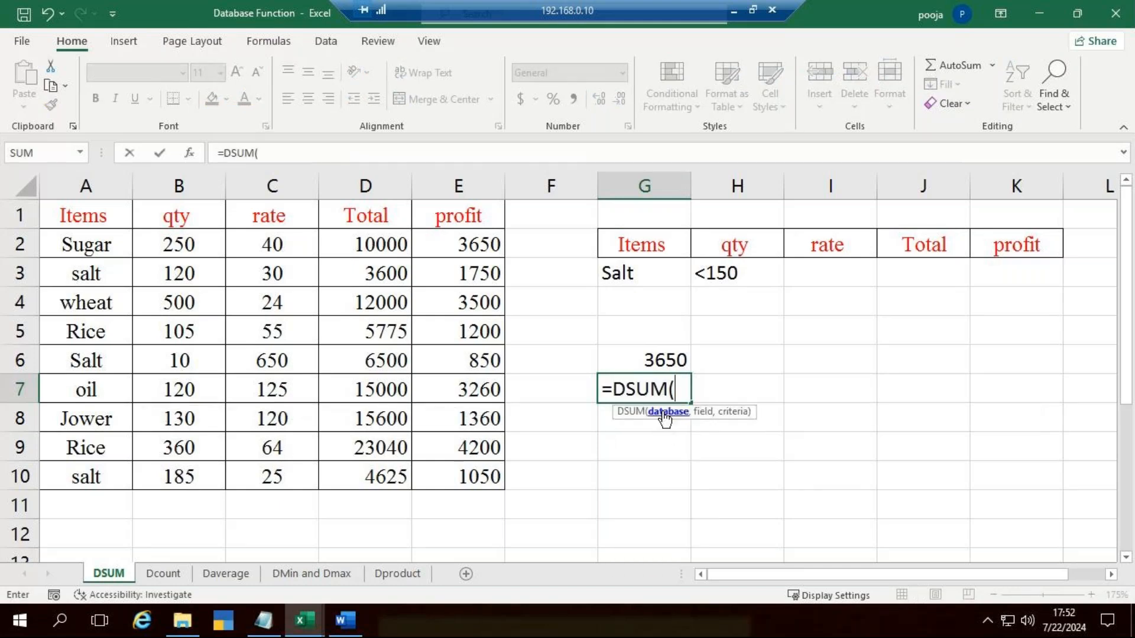
drag(82, 221, 462, 477)
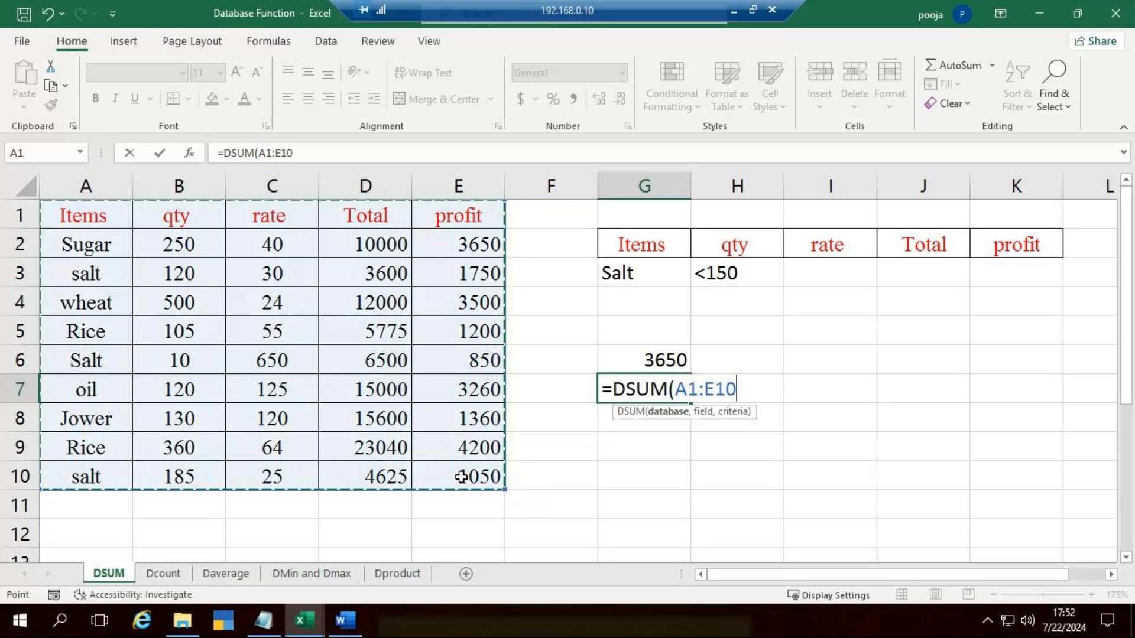
text(,)
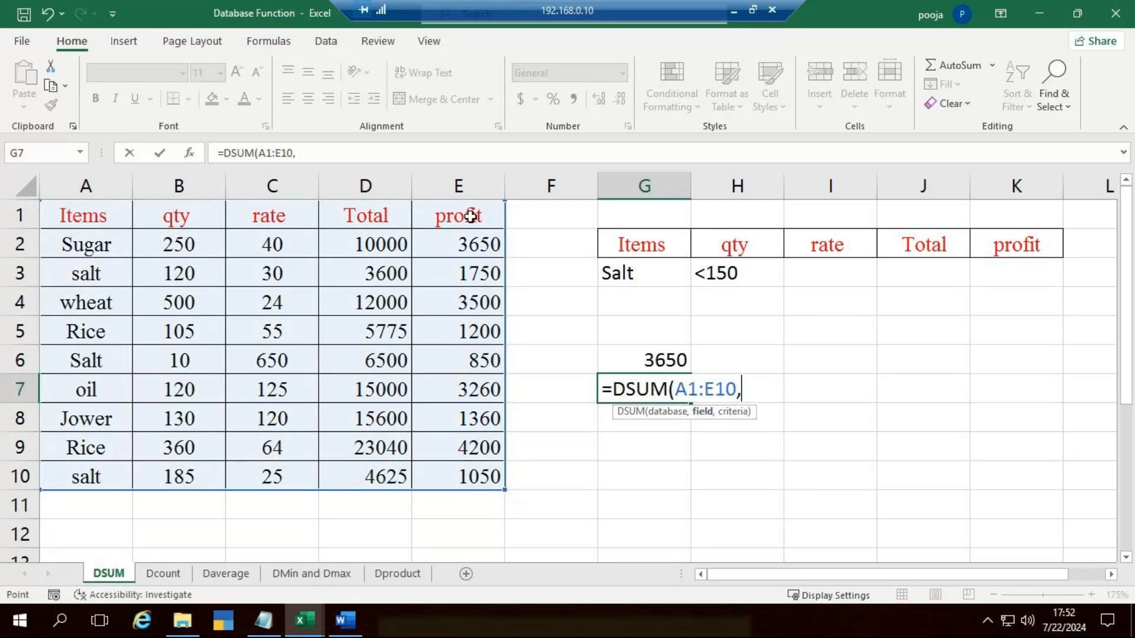
click(471, 216)
text(,)
drag(623, 240, 627, 276)
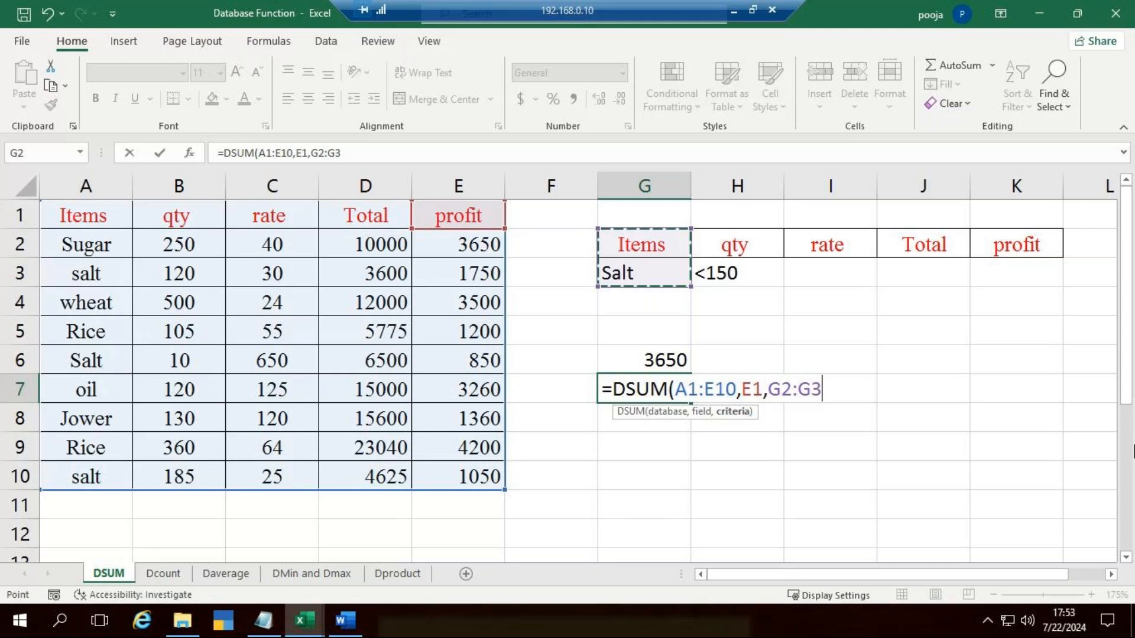
text())
key(Return)
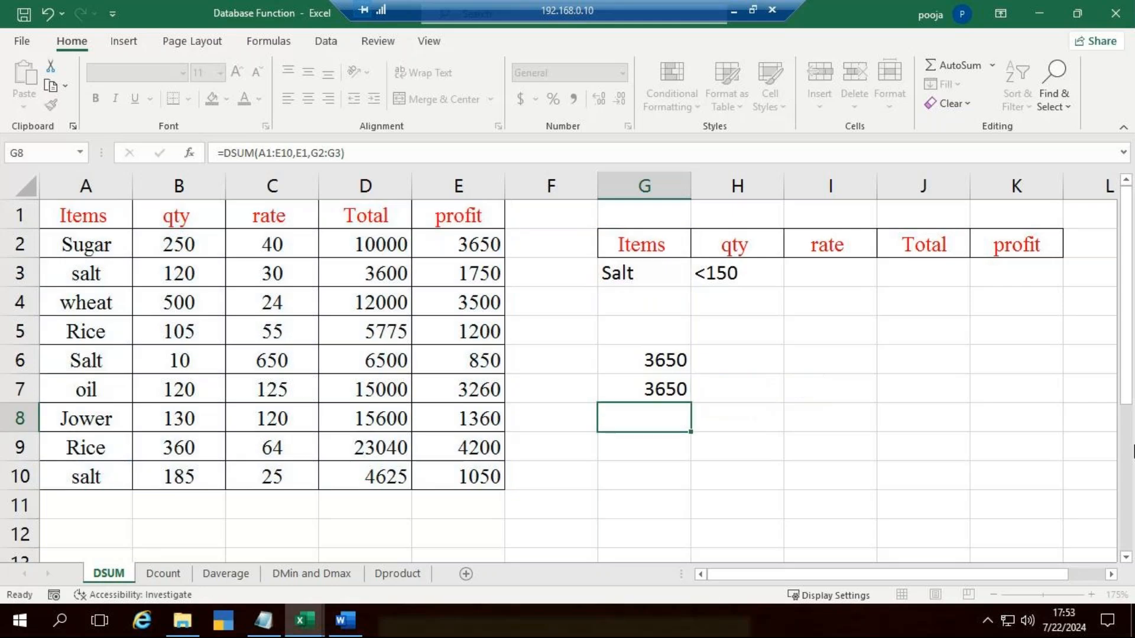
Step: Clear the DSUM formula from G7 and the SUMIF formula from G6
key(Up)
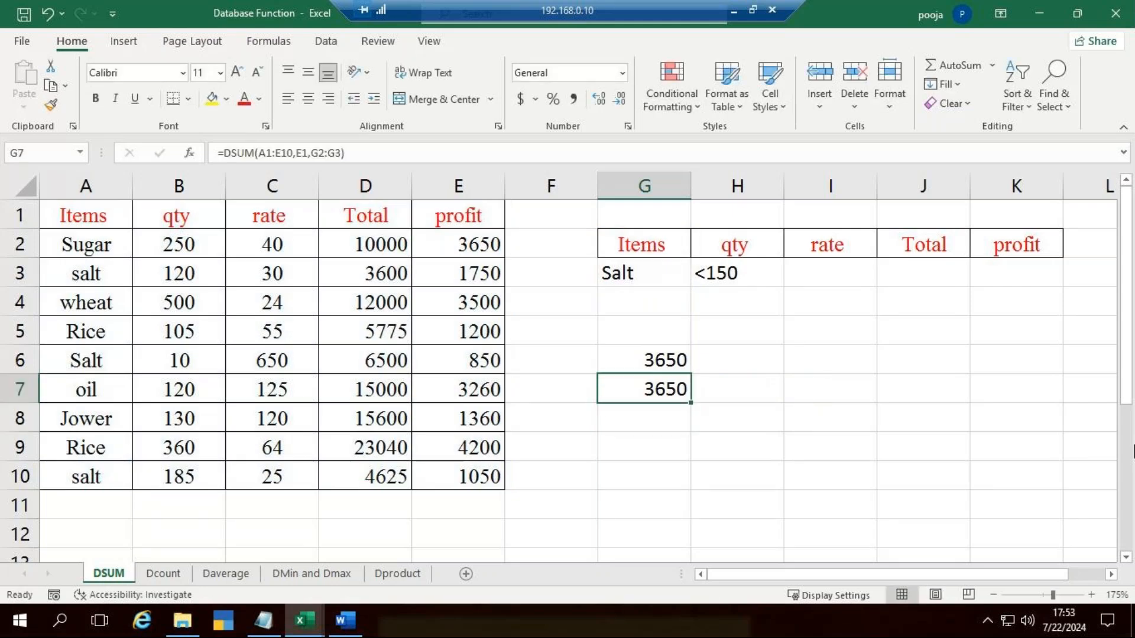
key(Delete)
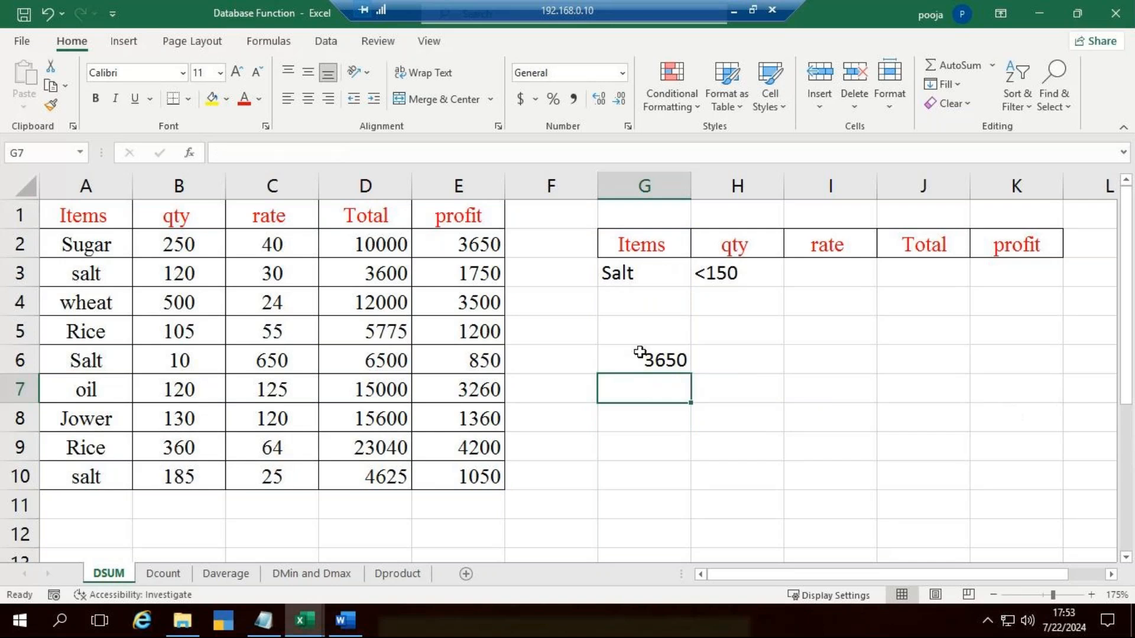
click(706, 360)
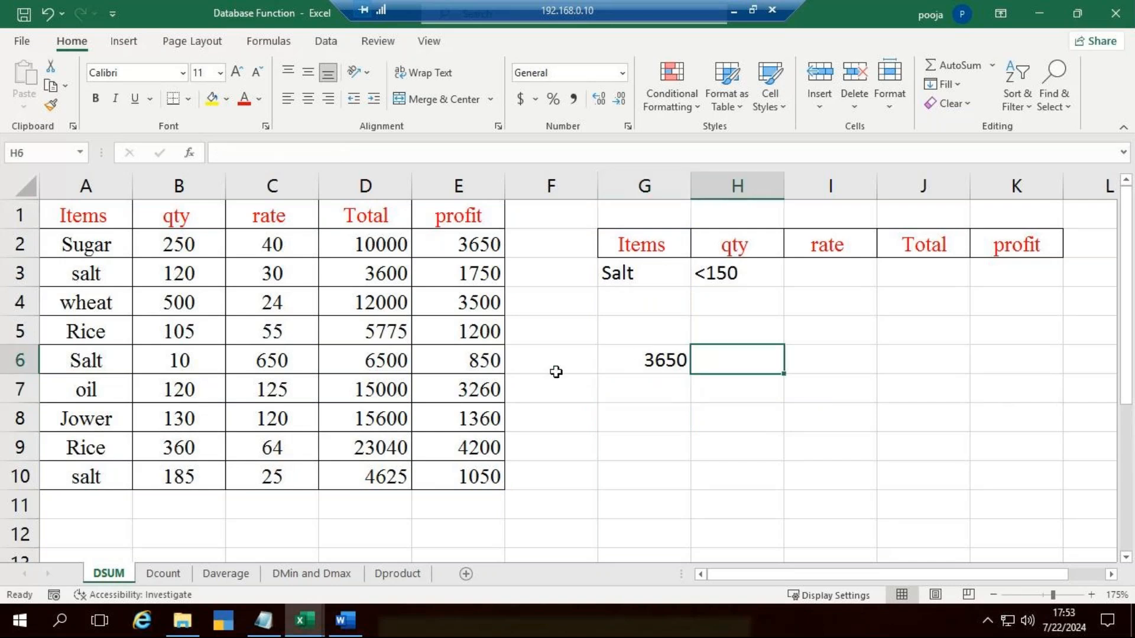
click(666, 368)
key(Delete)
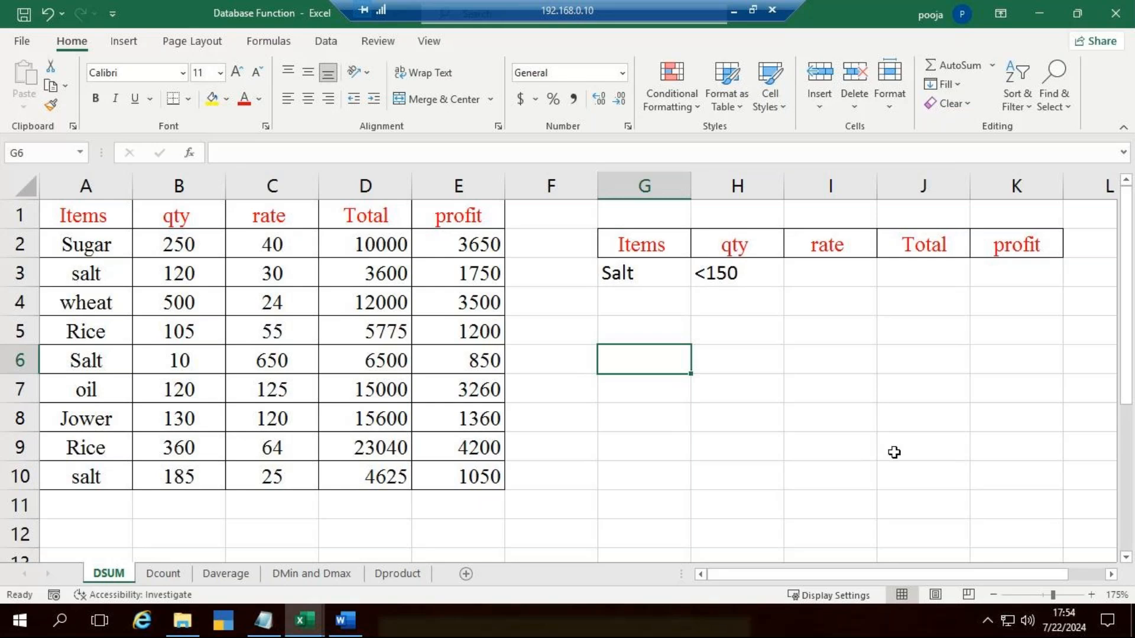
Step: Go through the data table's headings in A1:E1 one by one, from Items to profit
click(84, 224)
click(184, 219)
click(312, 210)
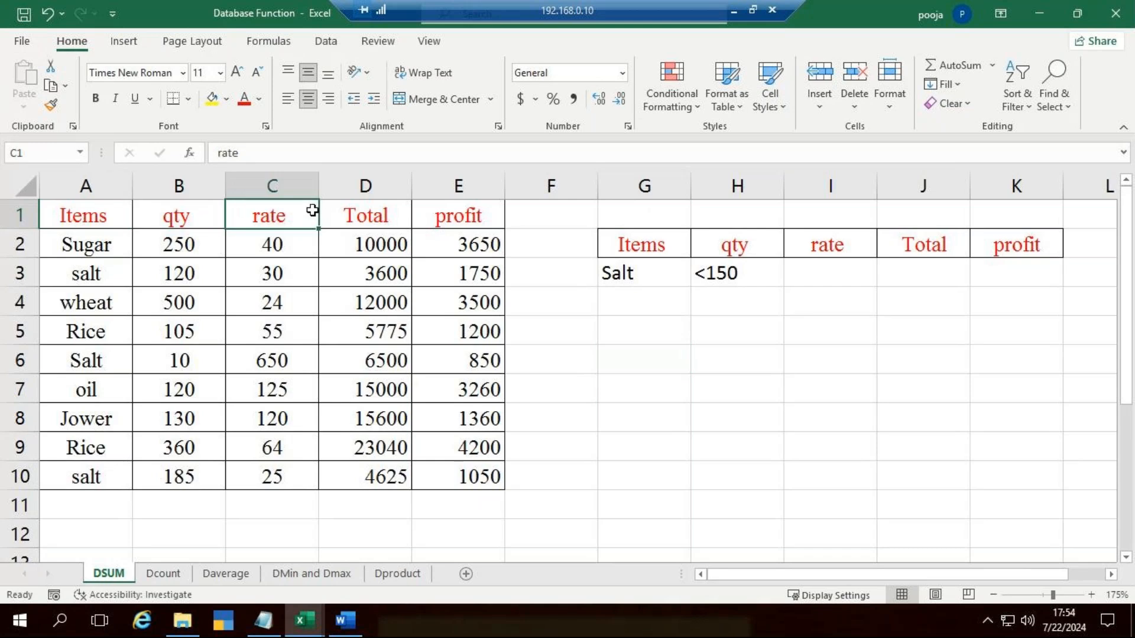
click(374, 217)
click(451, 215)
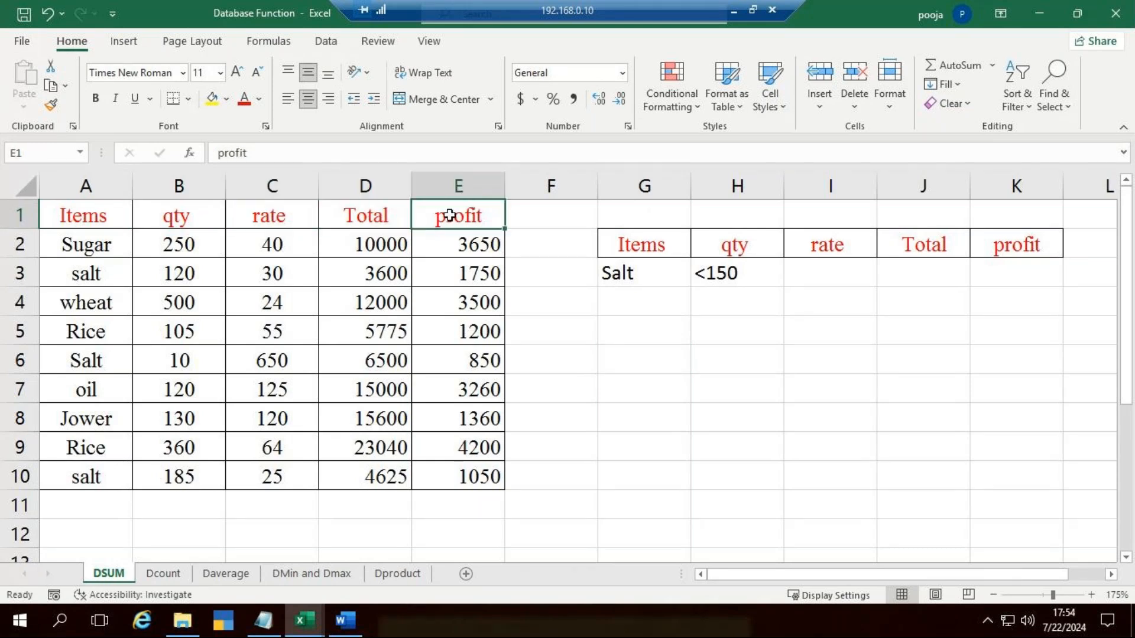
click(881, 410)
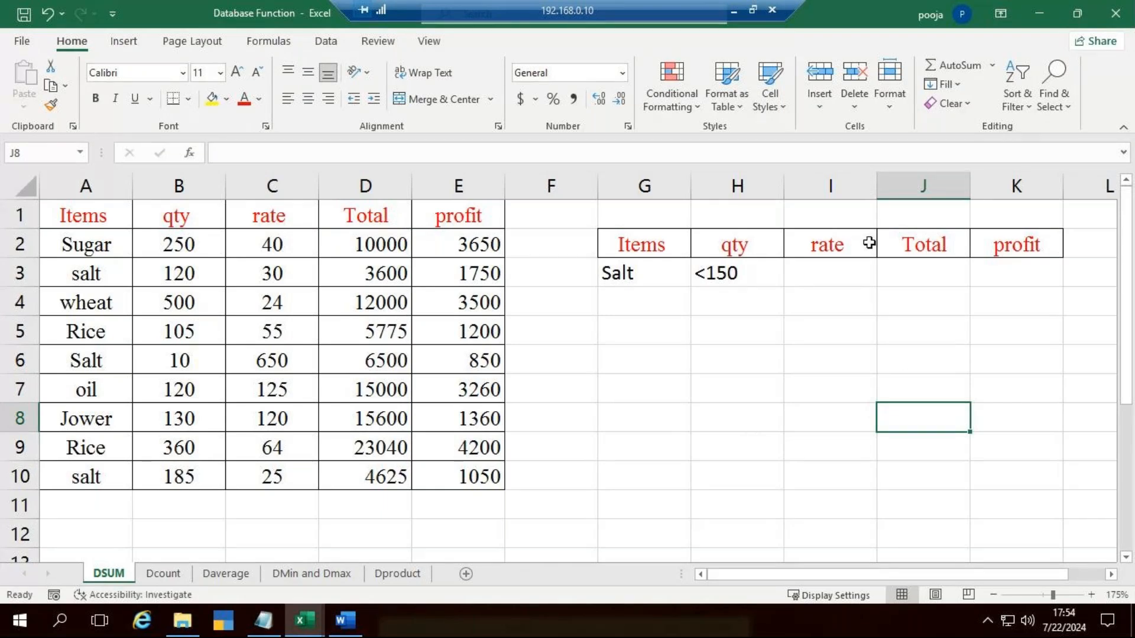
Step: Delete the criteria table's rate and Total columns and widen its profit column
click(854, 185)
key(ctrl+minus)
key(ctrl+minus)
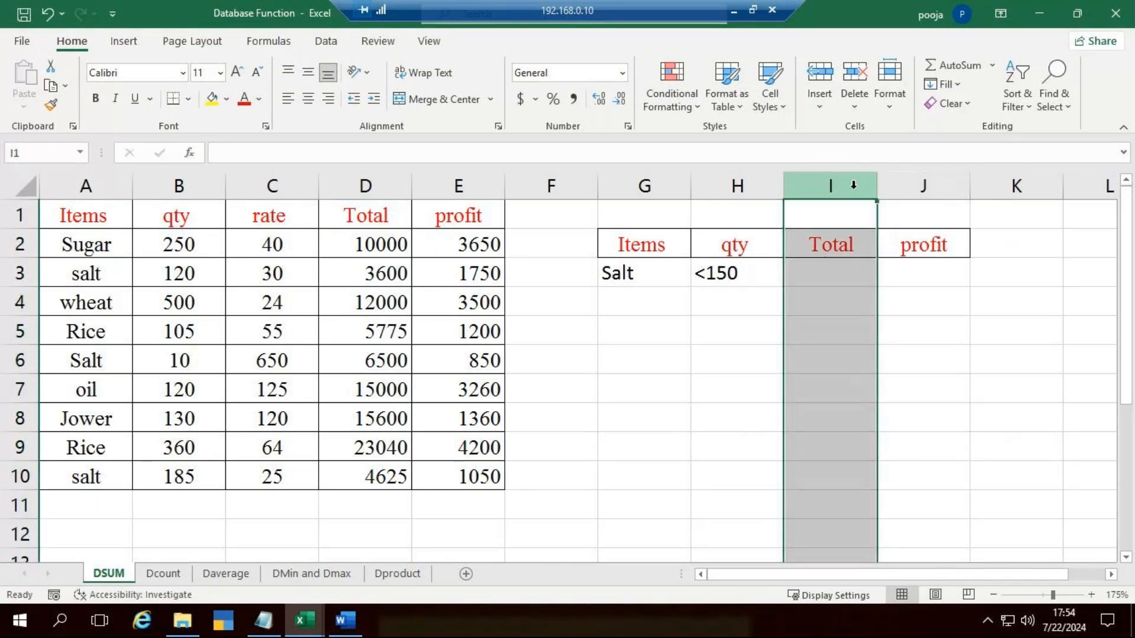
click(957, 321)
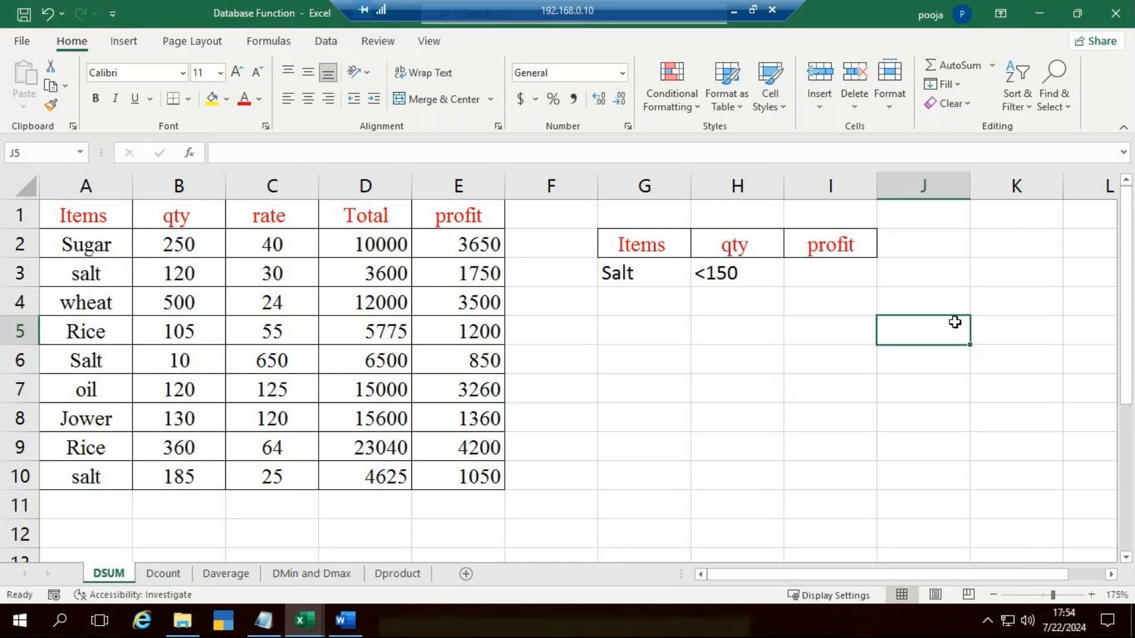
click(869, 282)
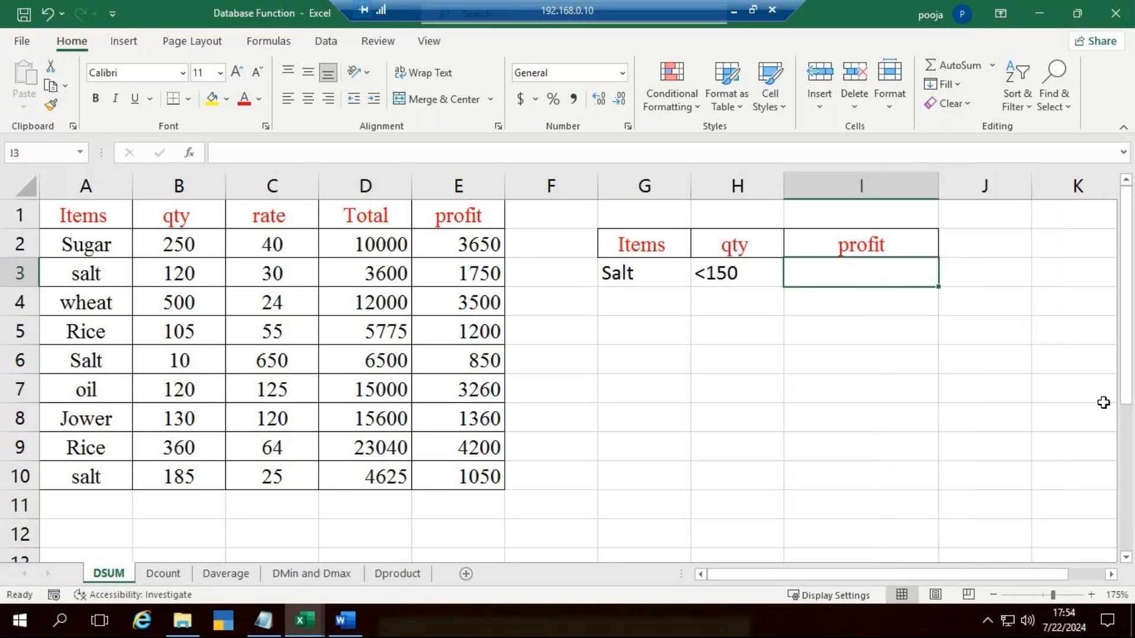
Step: Start a SUMIF formula in I3 with A2:A10 as the range and "salt" as the criterion
drag(662, 244, 833, 244)
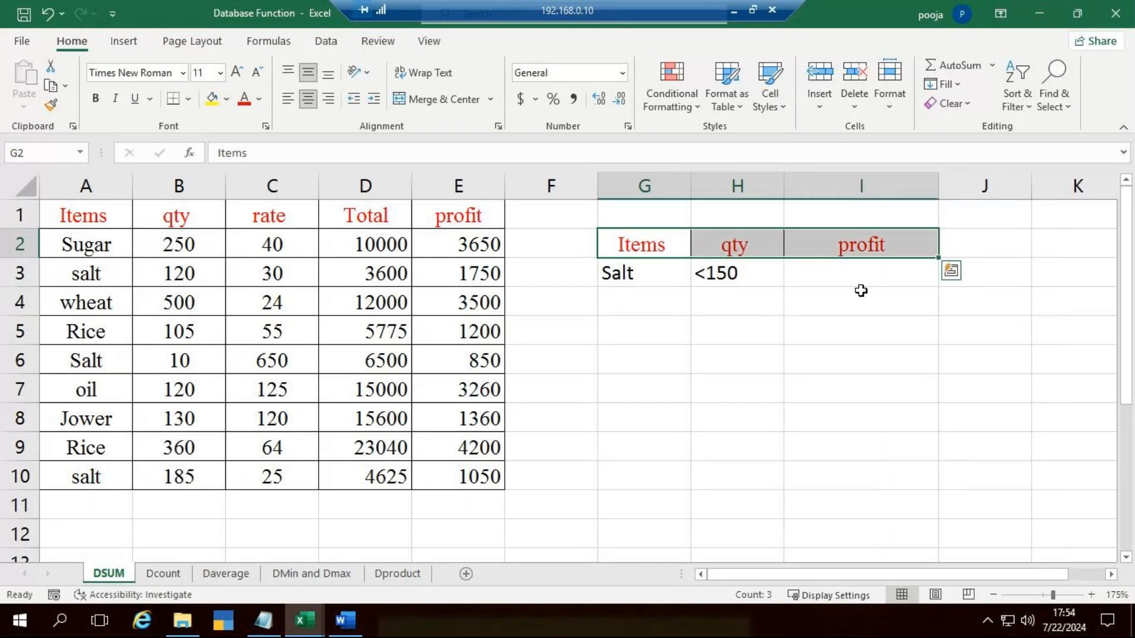
click(861, 290)
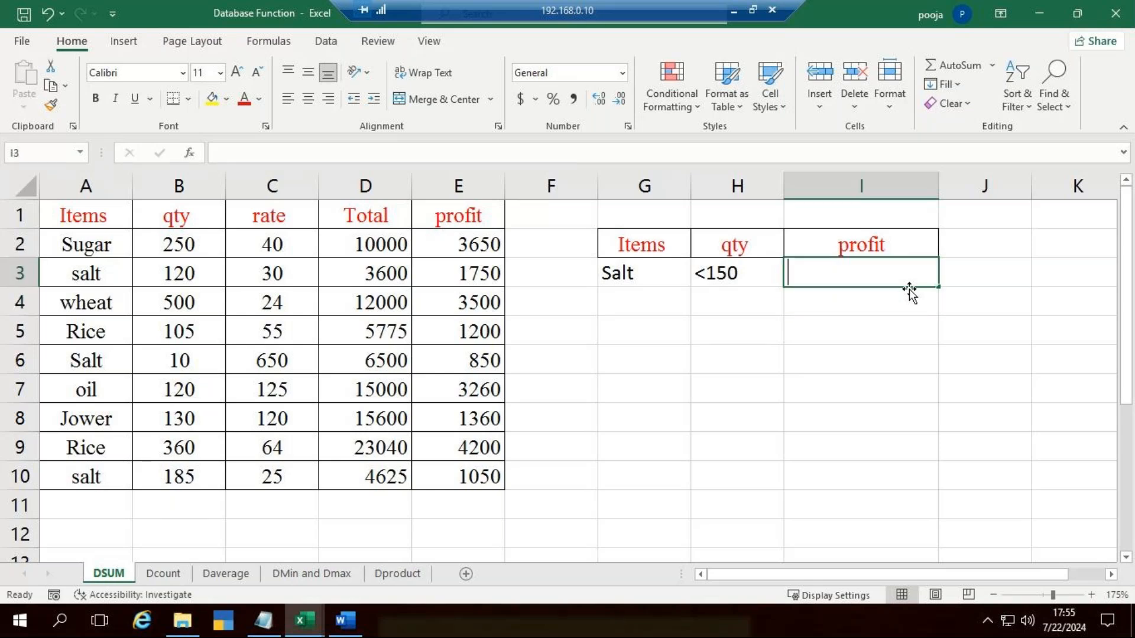
text(=sumif)
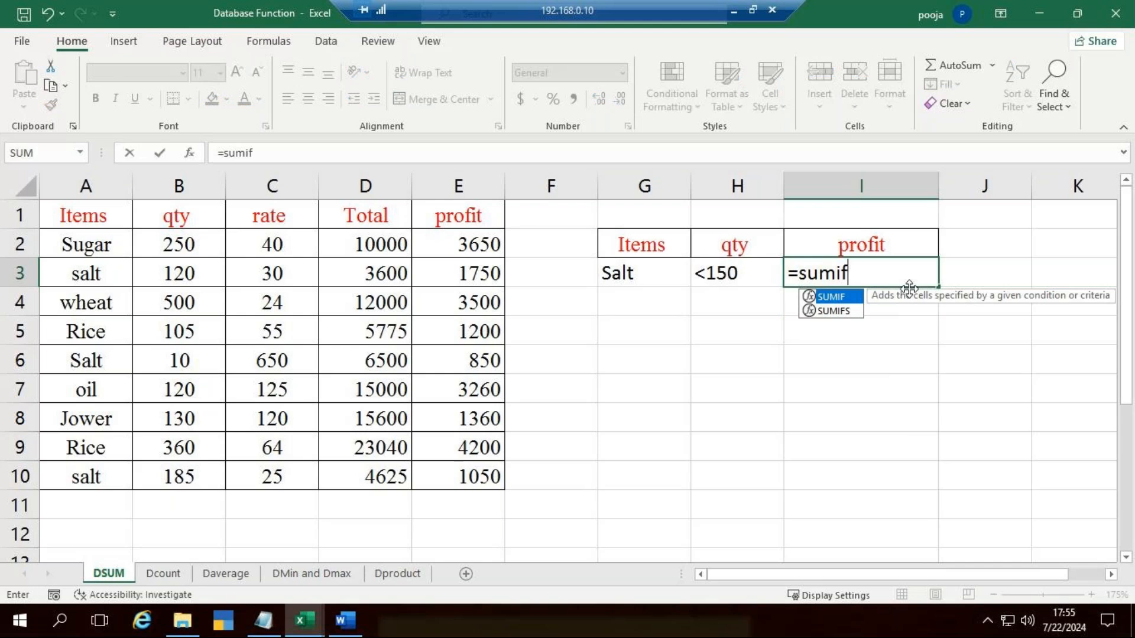
key(Tab)
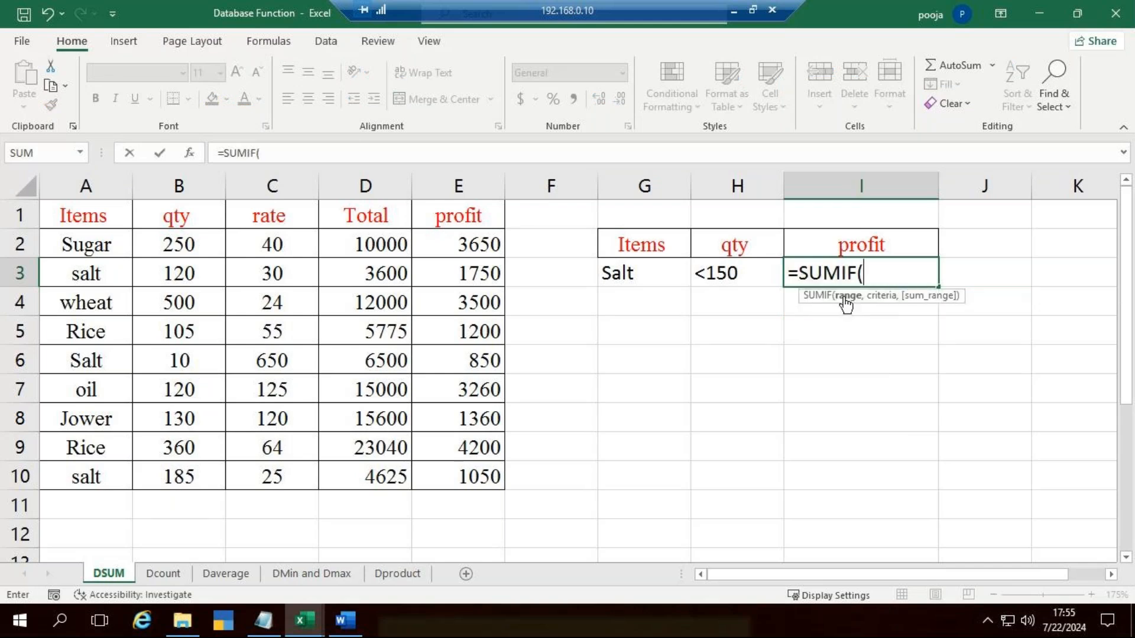
drag(66, 242, 90, 465)
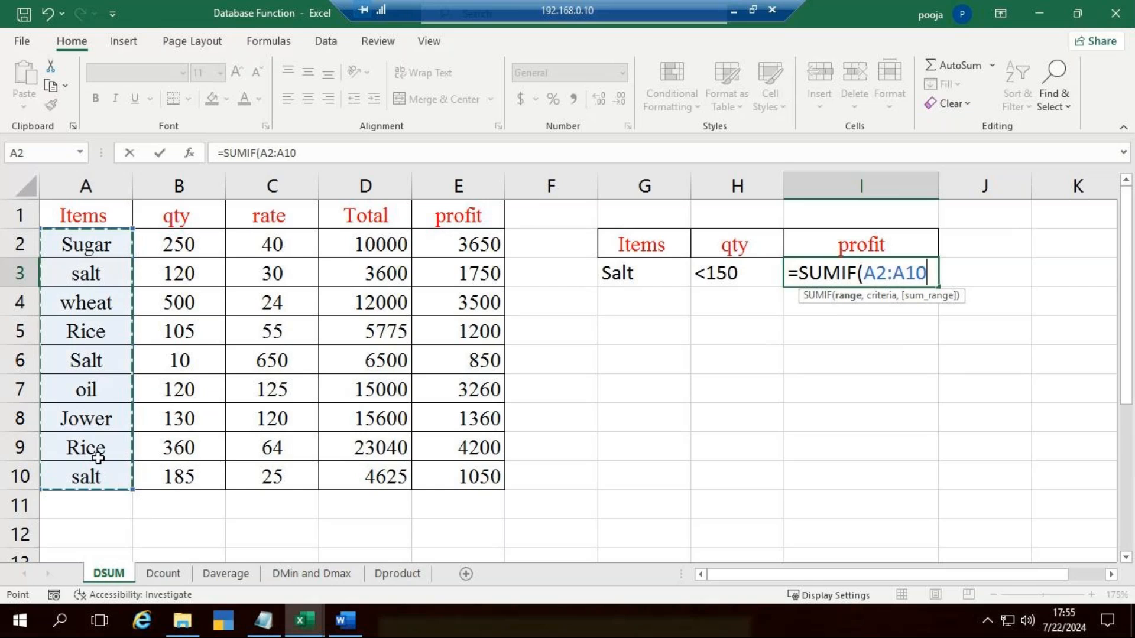
text(,)
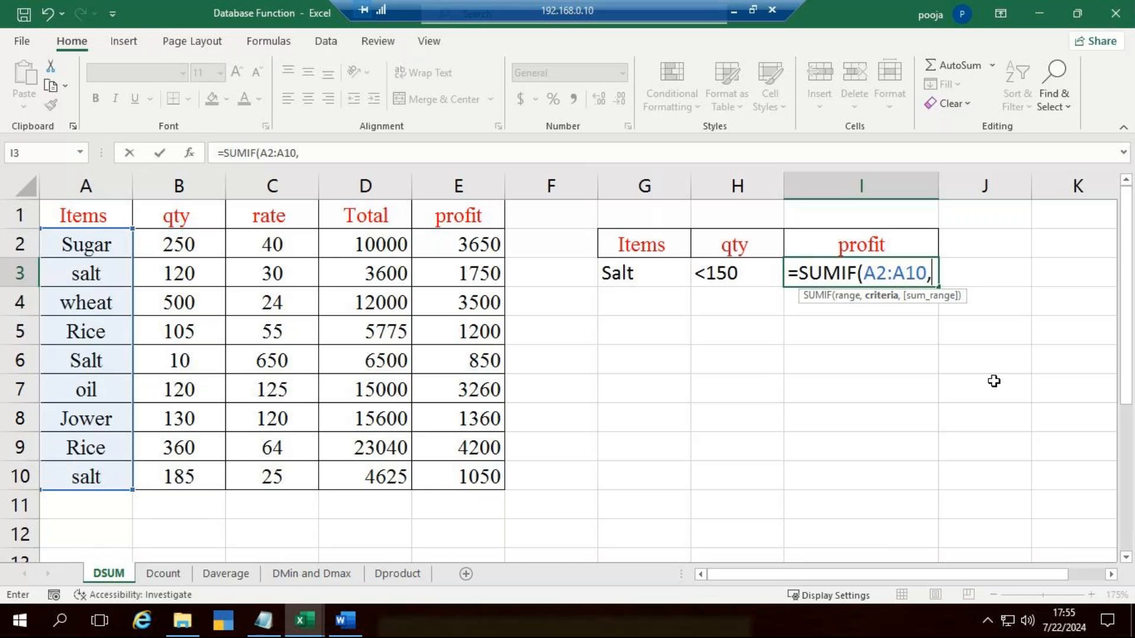
text("Salt)
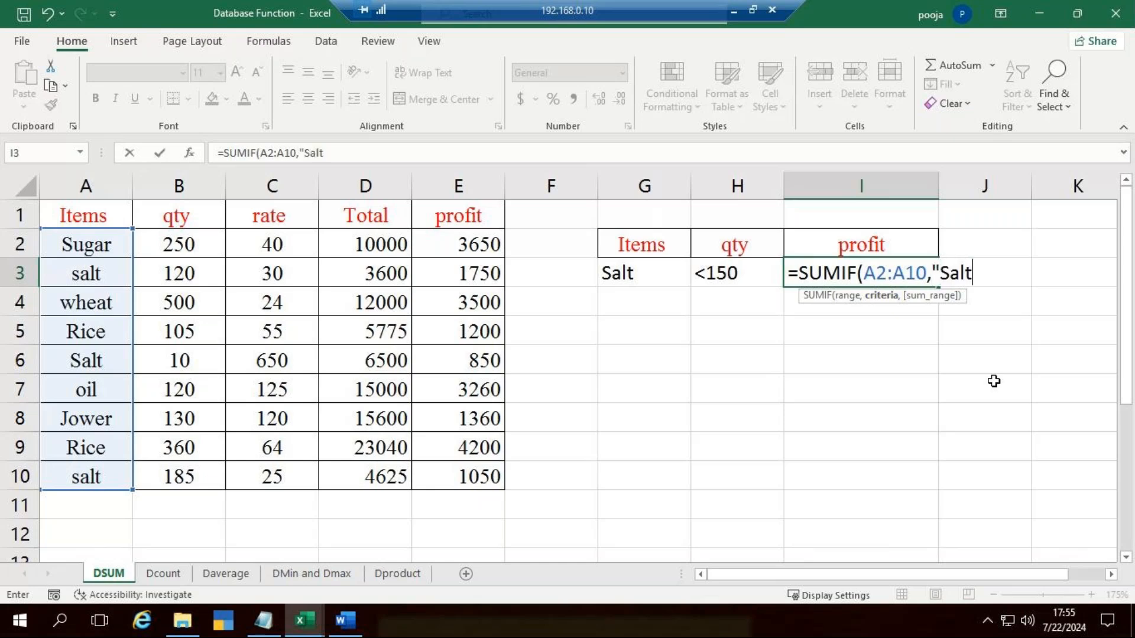
key(BackSpace)
key(BackSpace)
key(BackSpace)
key(BackSpace)
text(salt",)
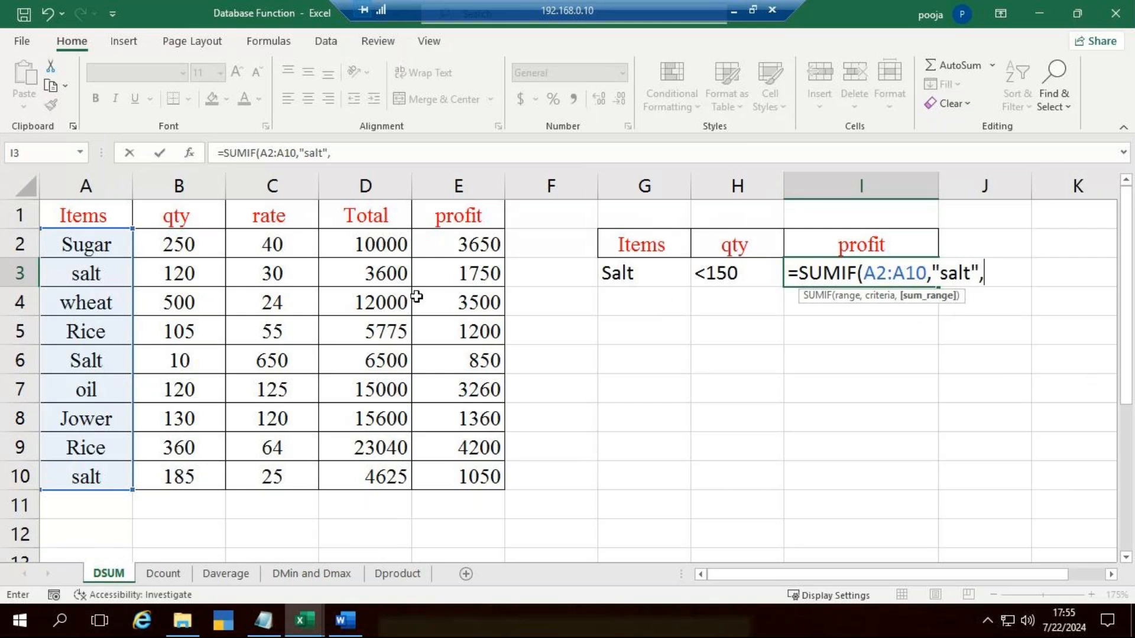
Step: Complete the SUMIF formula in I3 with the profit cells E2:E10 as the sum range and enter it
drag(457, 239, 457, 478)
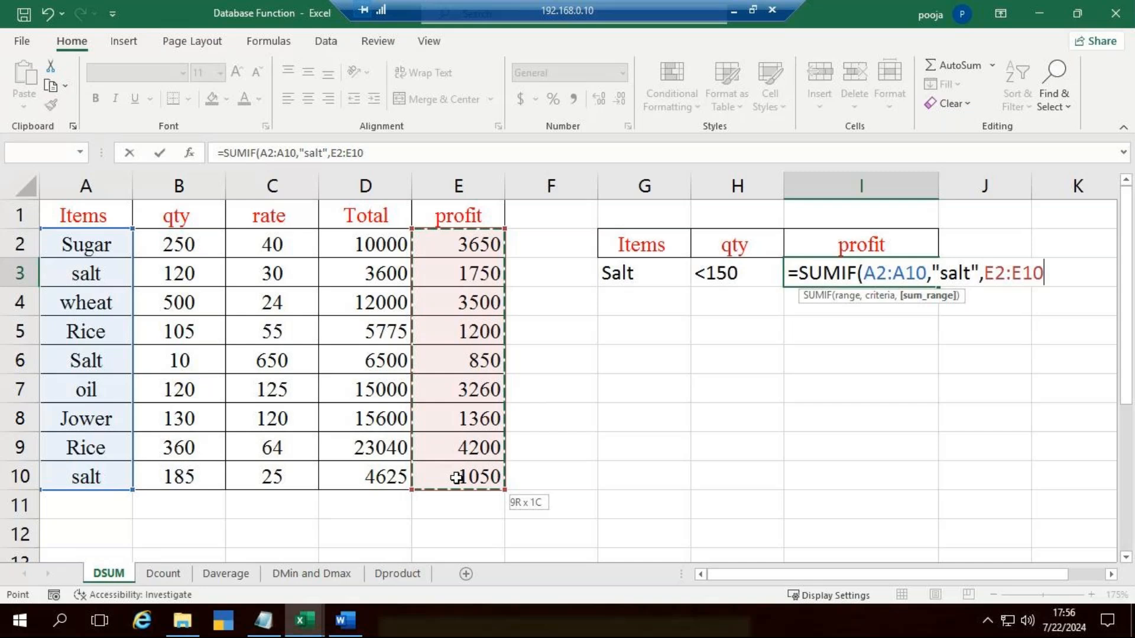
drag(457, 477, 472, 471)
text())
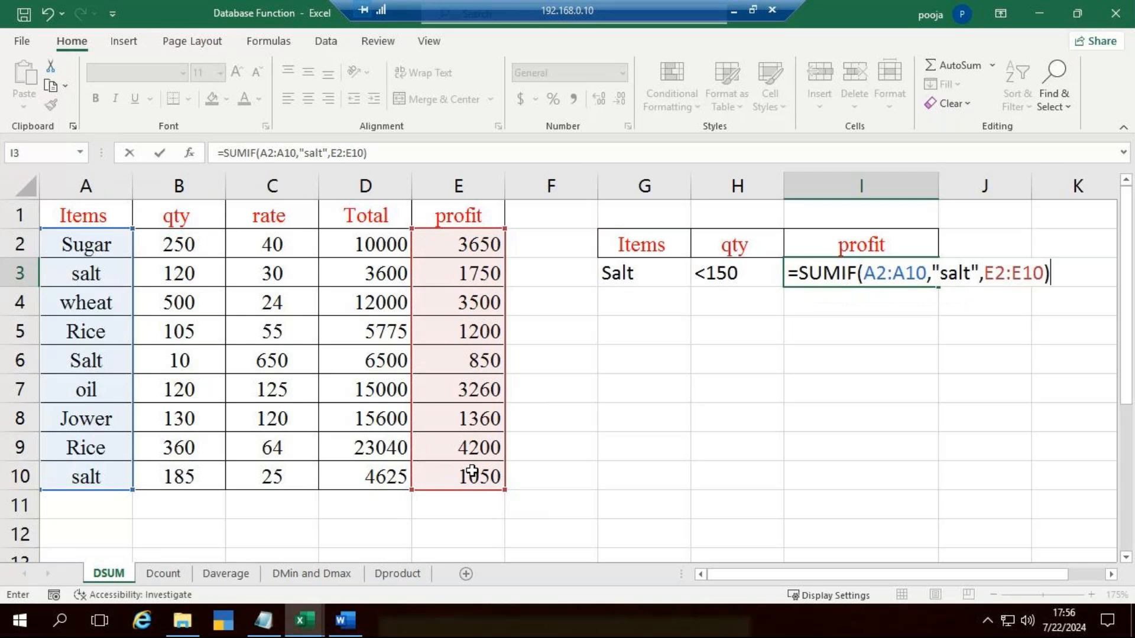
key(Return)
key(Up)
key(Down)
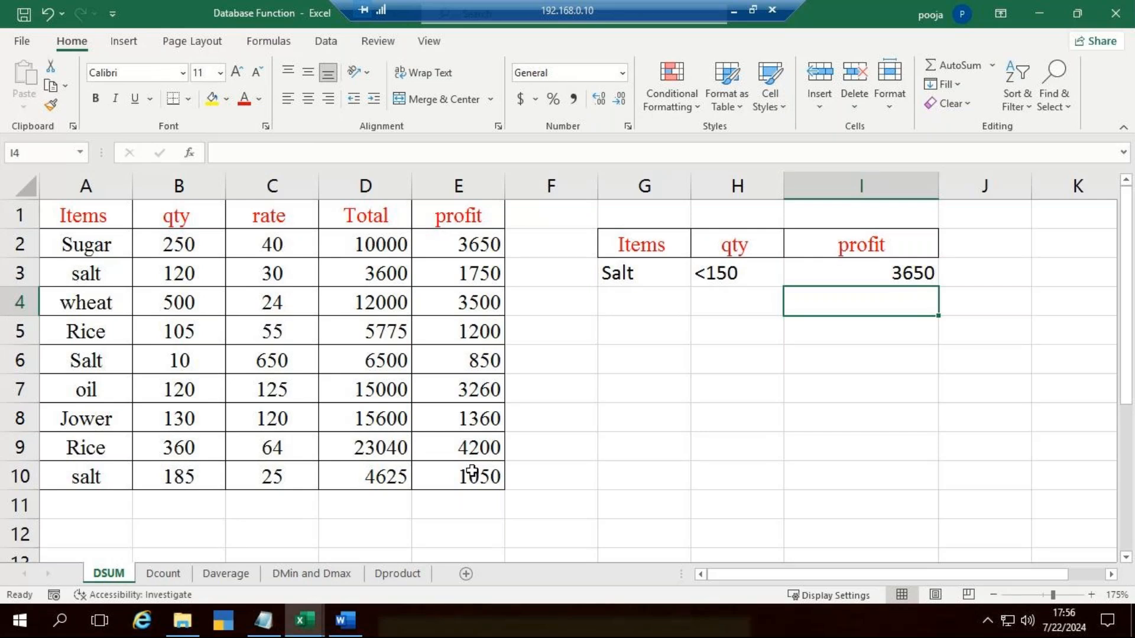
Step: Start a DSUM formula in I4 with the whole data table A1:E10 as the database
text(=sum)
key(BackSpace)
key(BackSpace)
key(BackSpace)
text(dsu)
key(Tab)
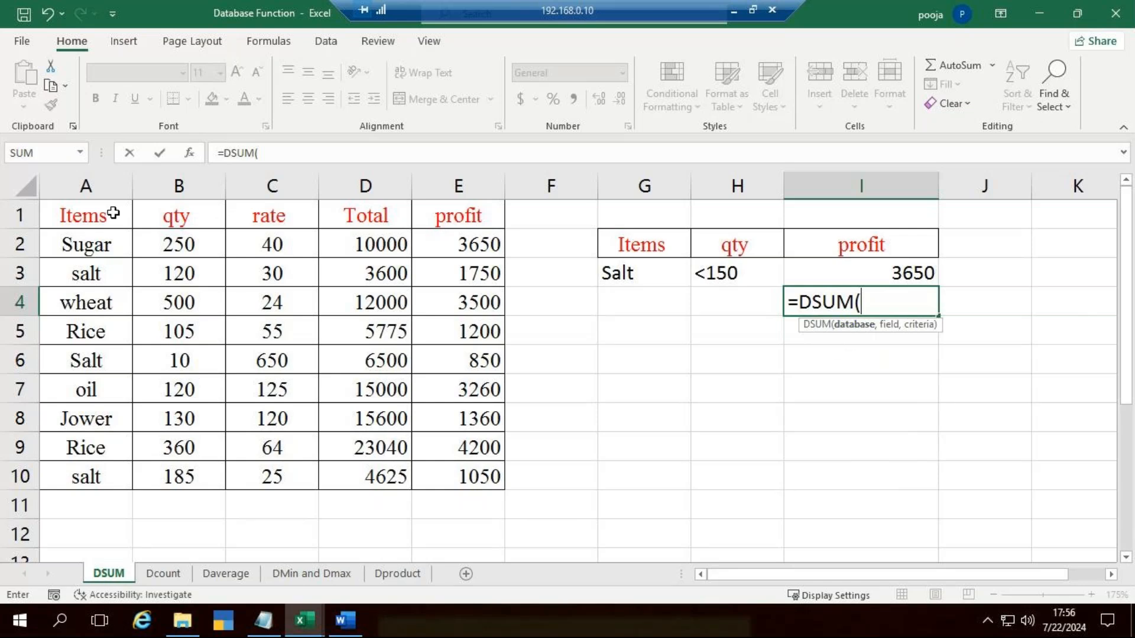
drag(114, 213, 459, 452)
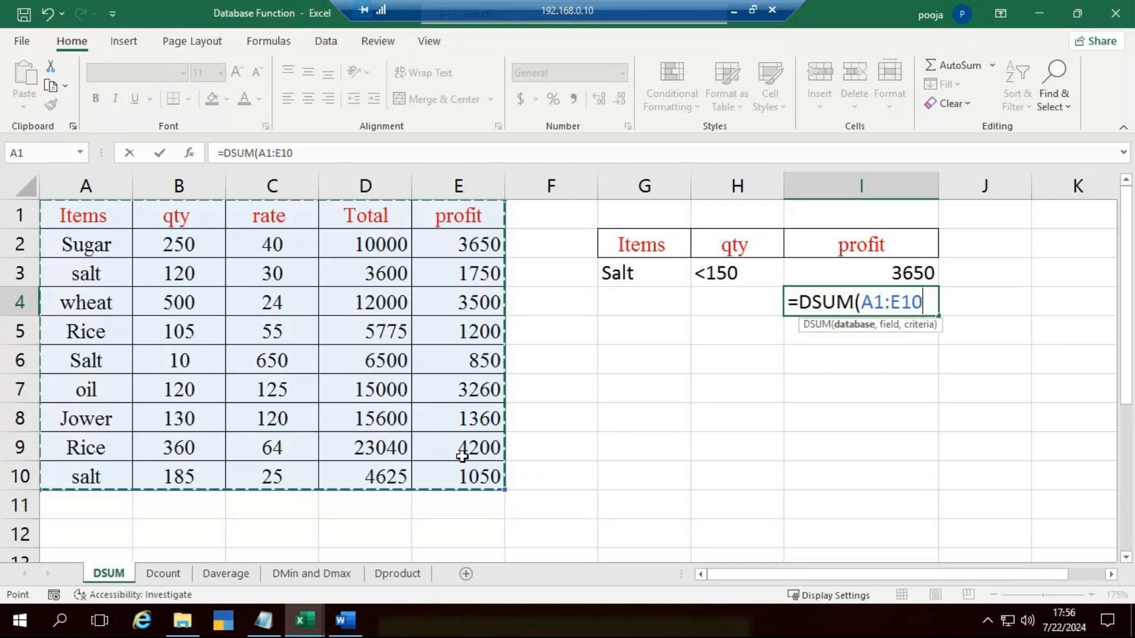
text(,)
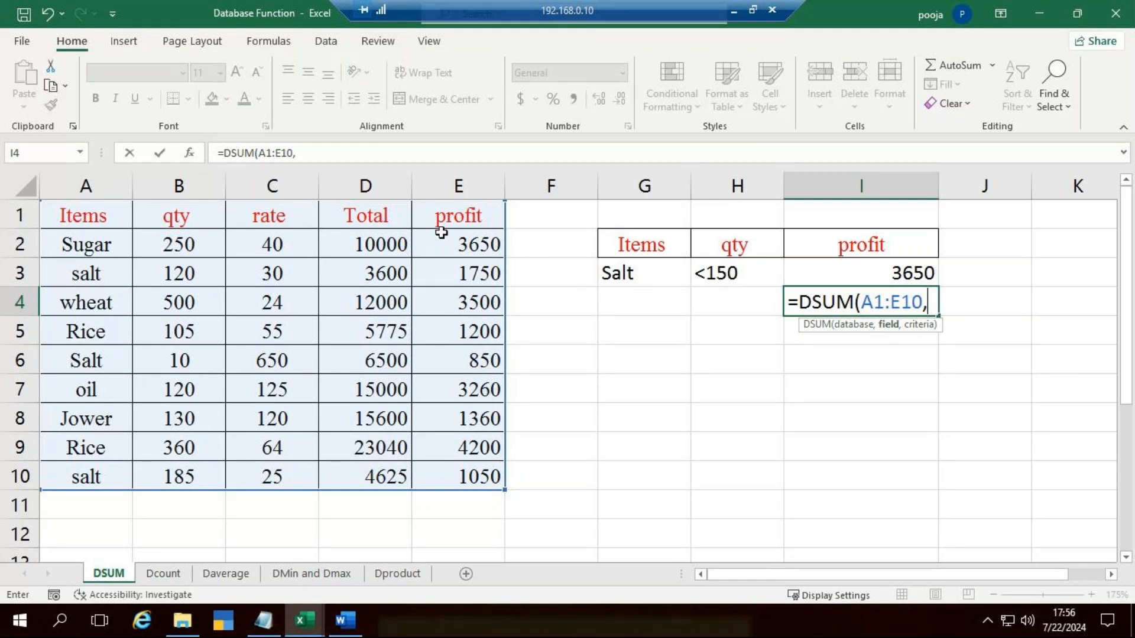
Step: Complete the DSUM formula in I4 with the profit heading E1 as the field and G2:G3 as the criteria
click(453, 214)
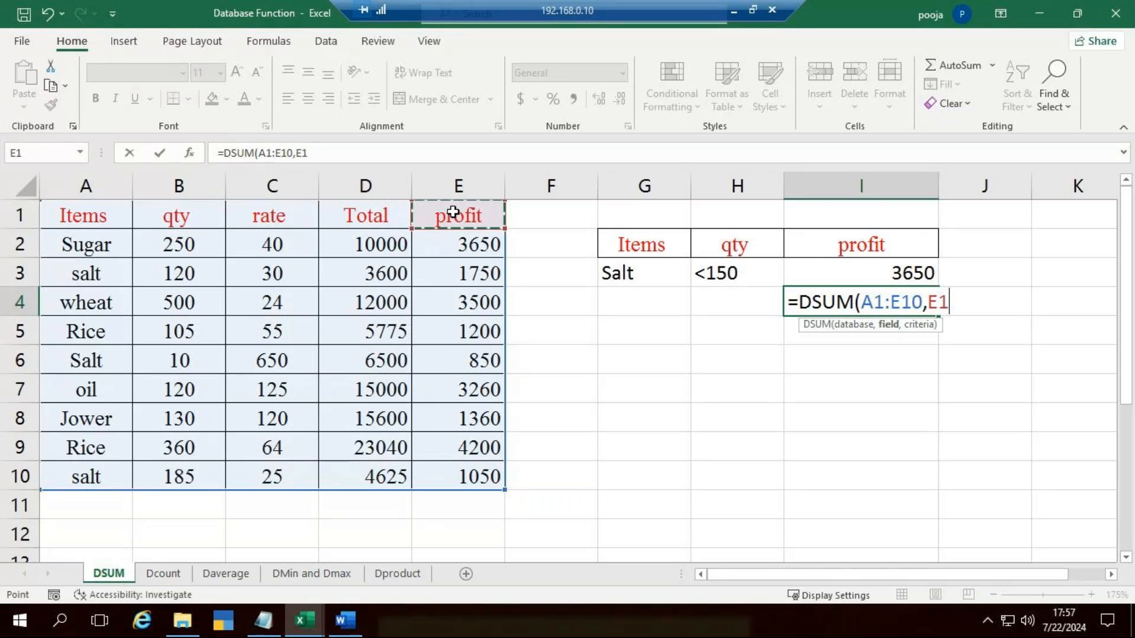
text(,)
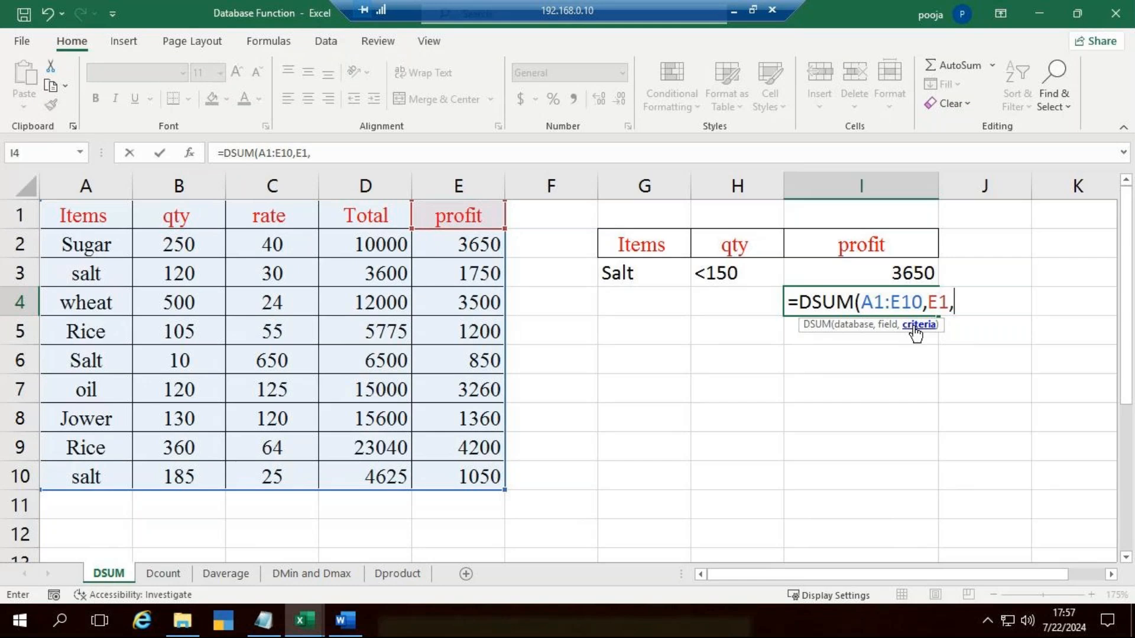
drag(643, 243, 644, 268)
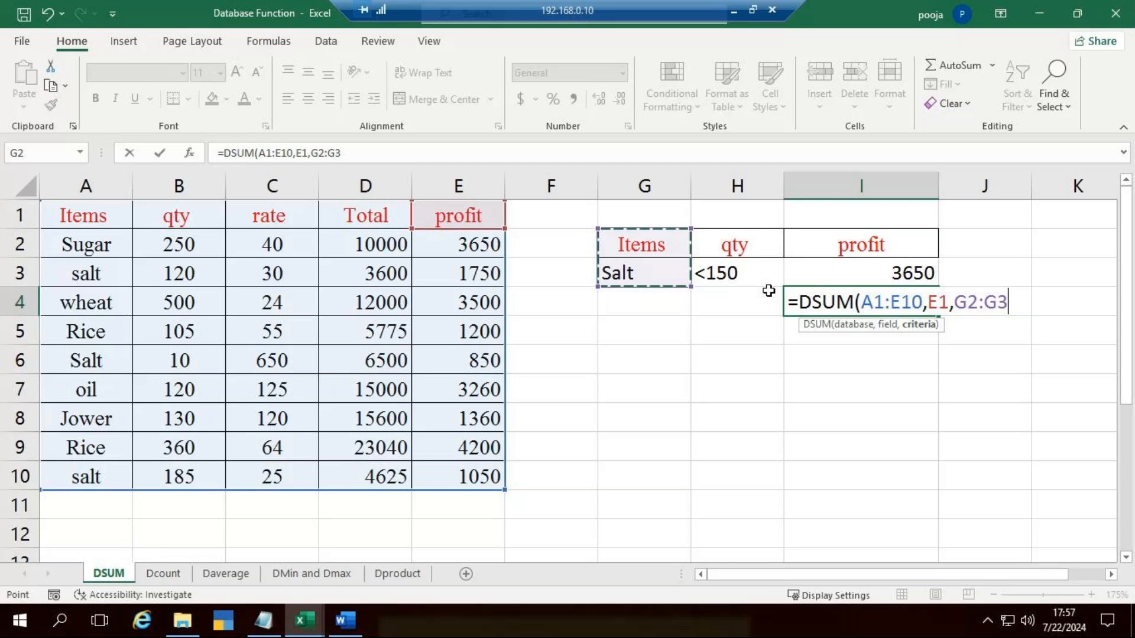
text())
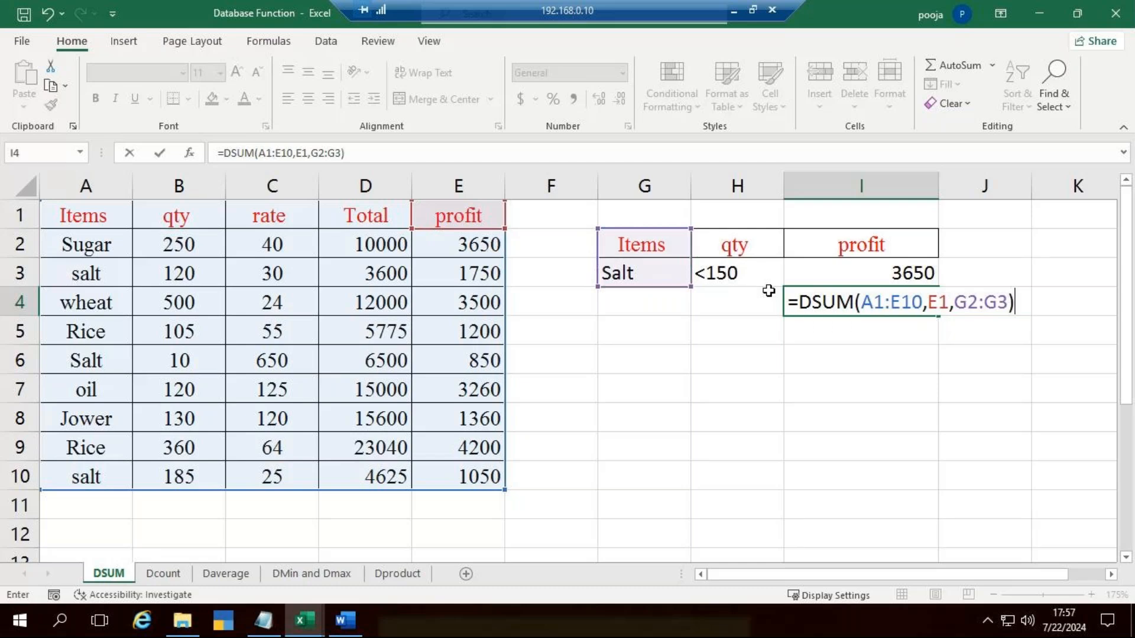
key(ctrl+Return)
key(Down)
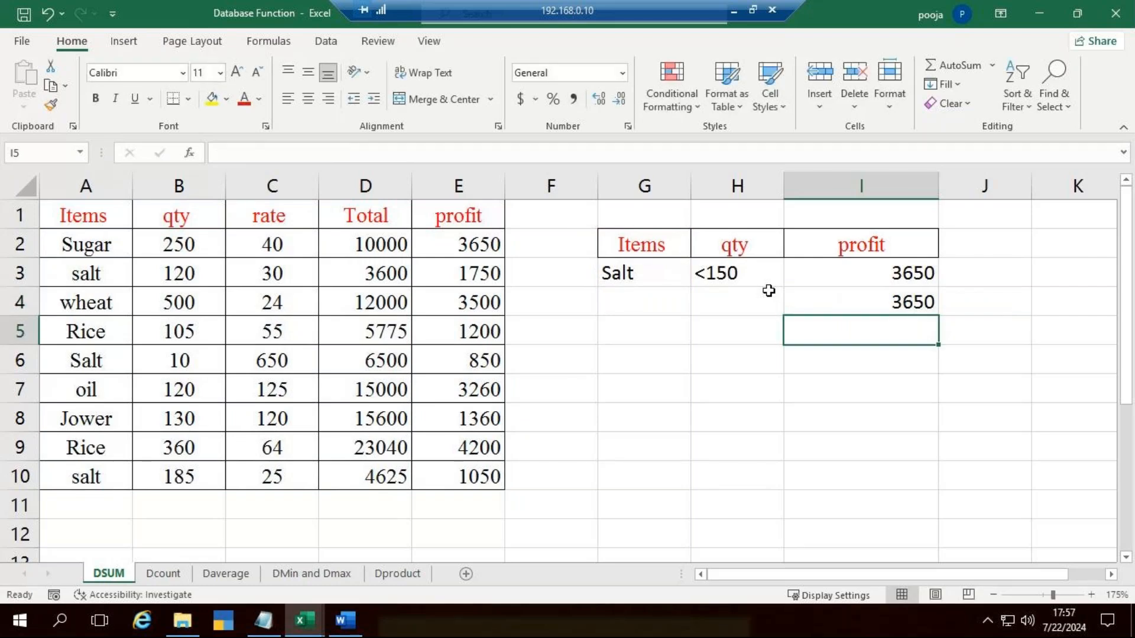
Step: Review the arguments of the DSUM formula in I4 and clear the formulas from I3:I4
click(892, 301)
double_click(890, 302)
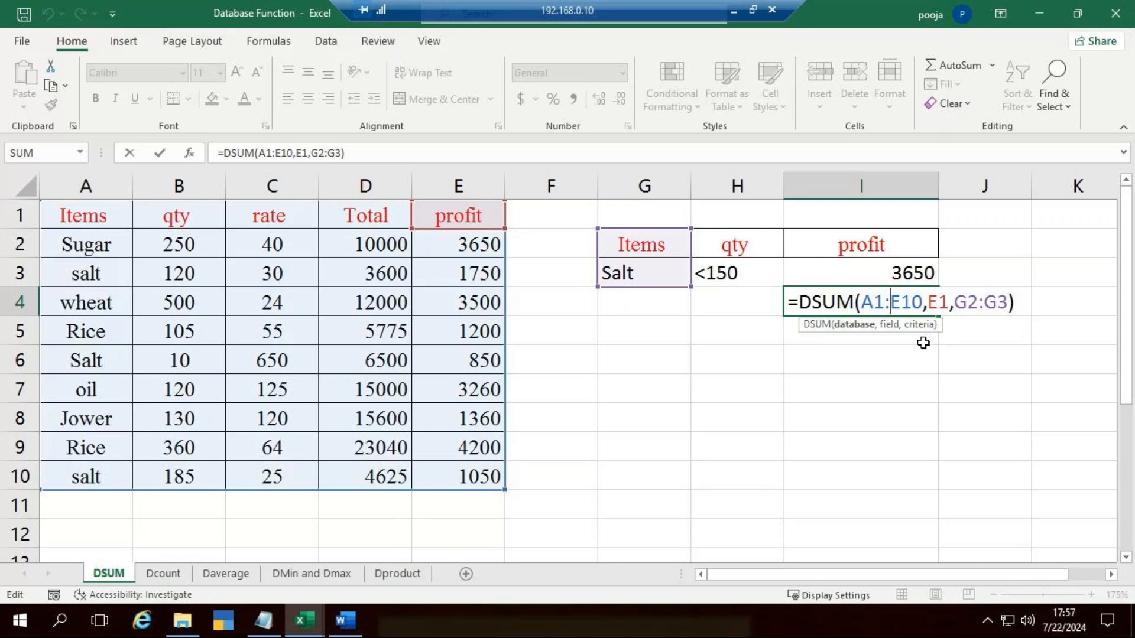
key(Escape)
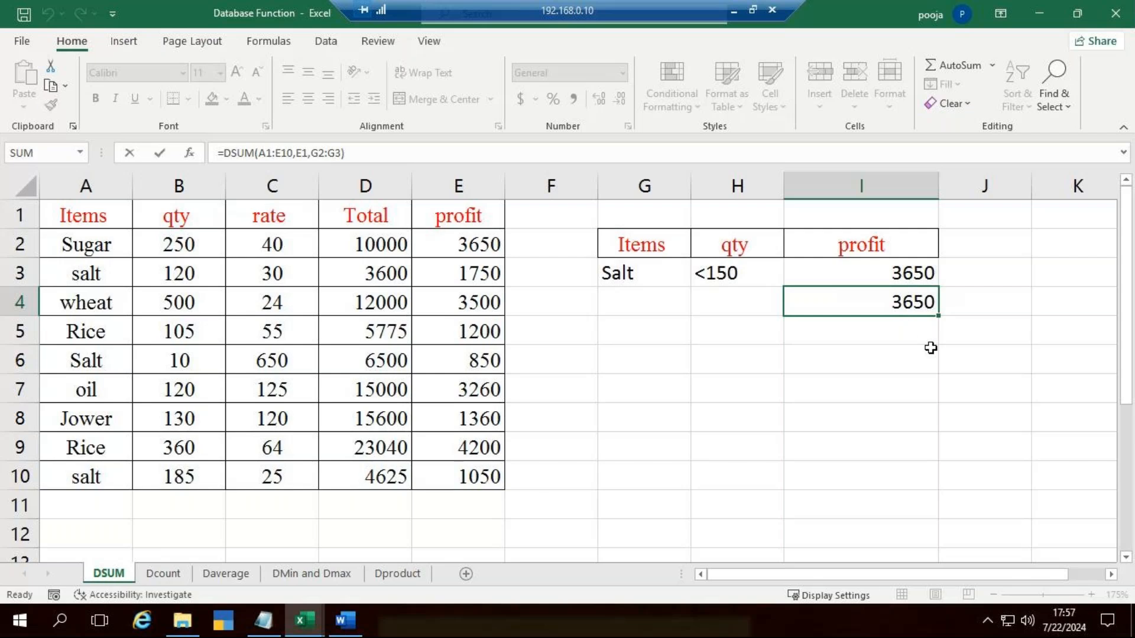
drag(905, 274, 904, 294)
key(Delete)
Step: Start a DSUM formula in I3 with A1:E10 as the database and the profit heading E1 as the field
click(904, 280)
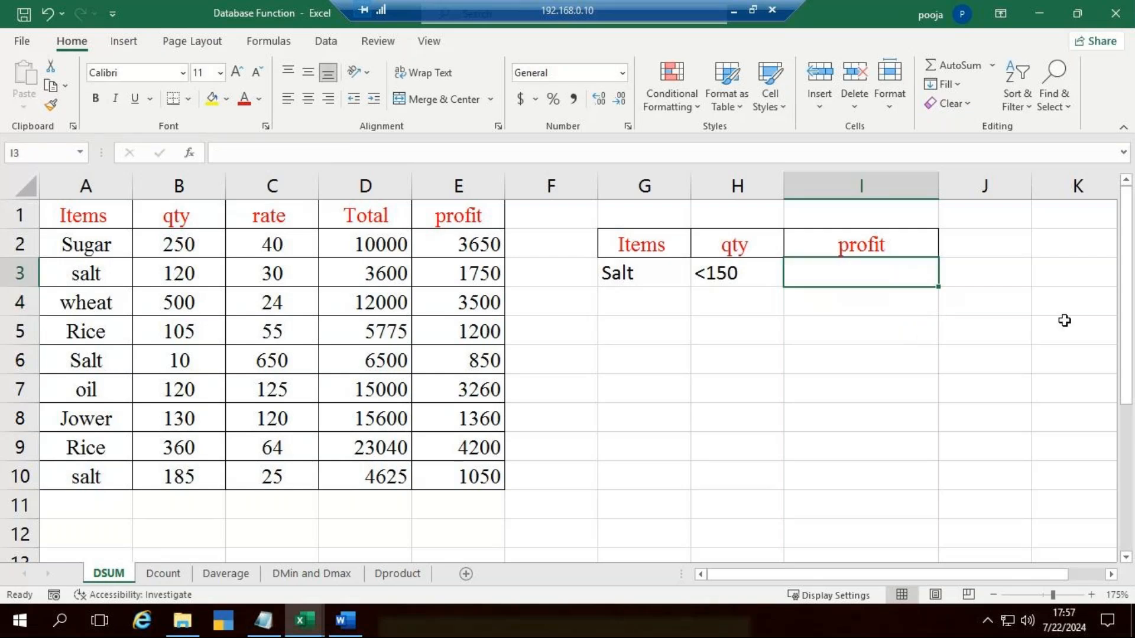
text(=dsum)
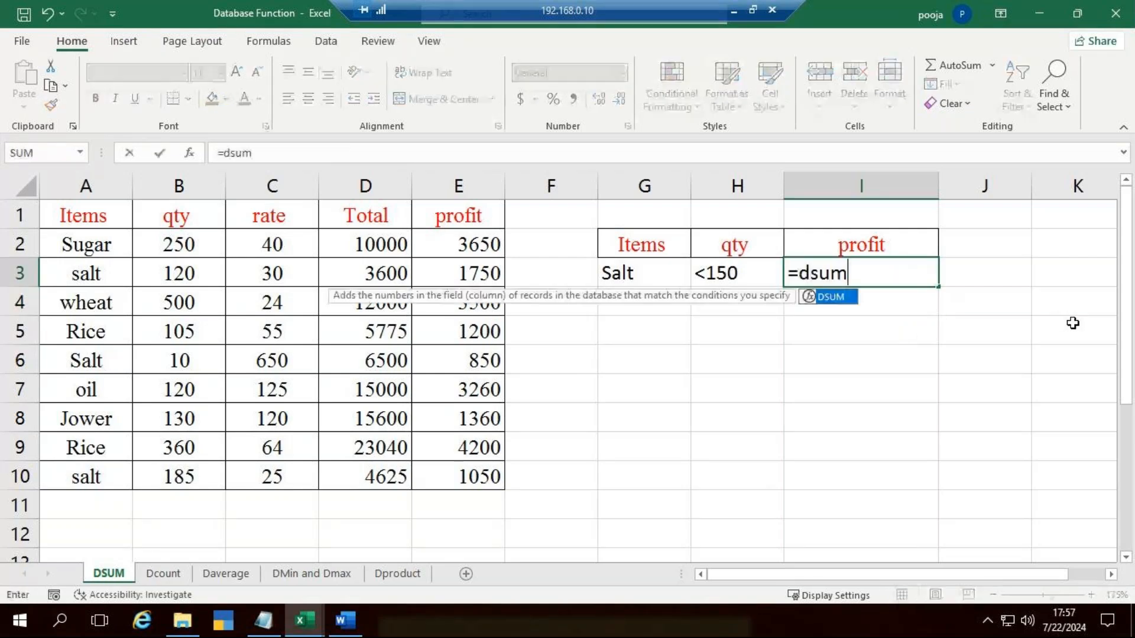
key(Tab)
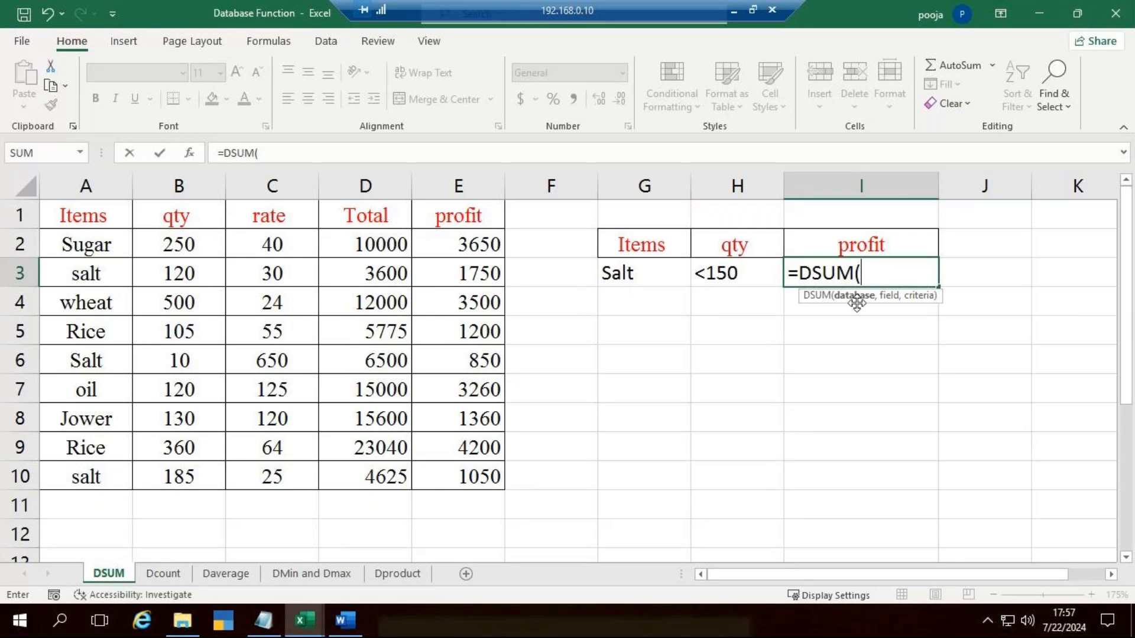
drag(114, 214, 453, 472)
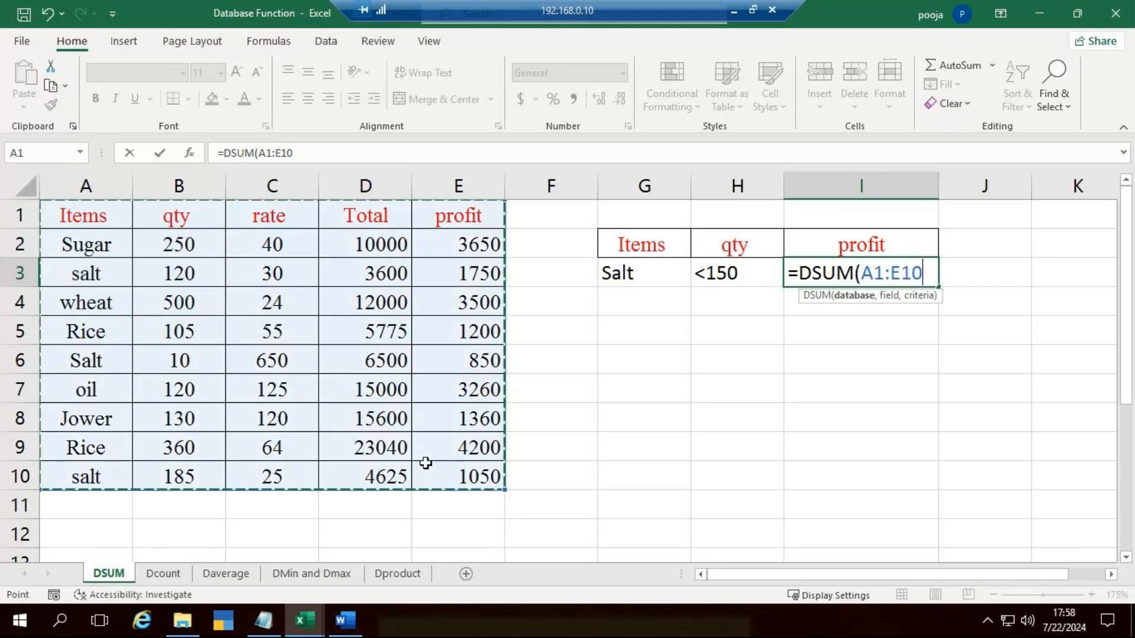
text(,)
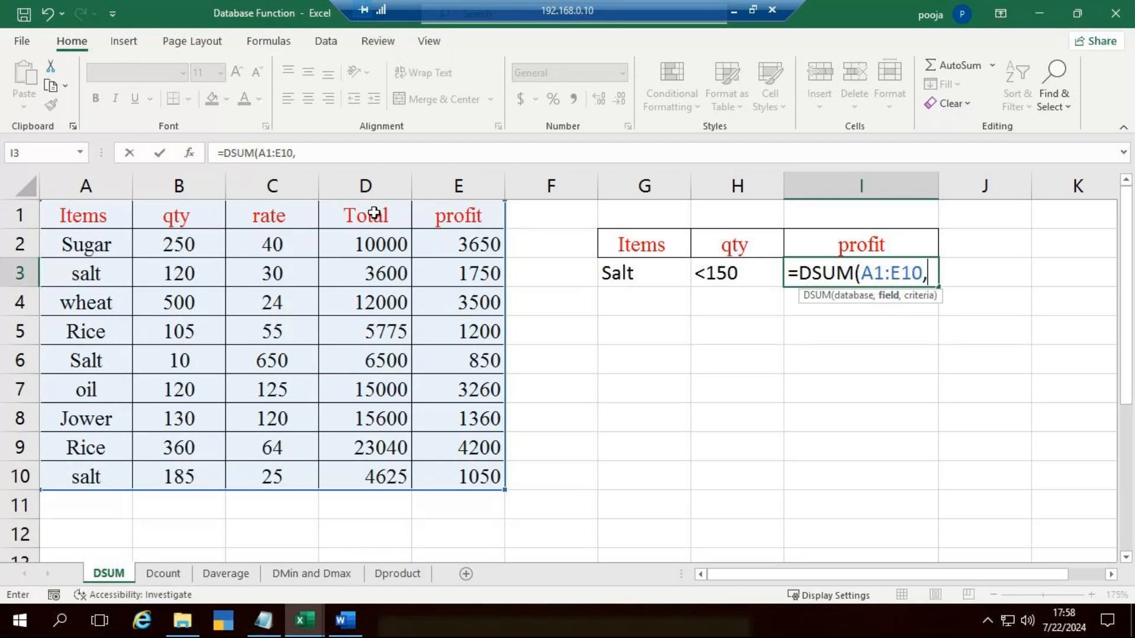
click(454, 214)
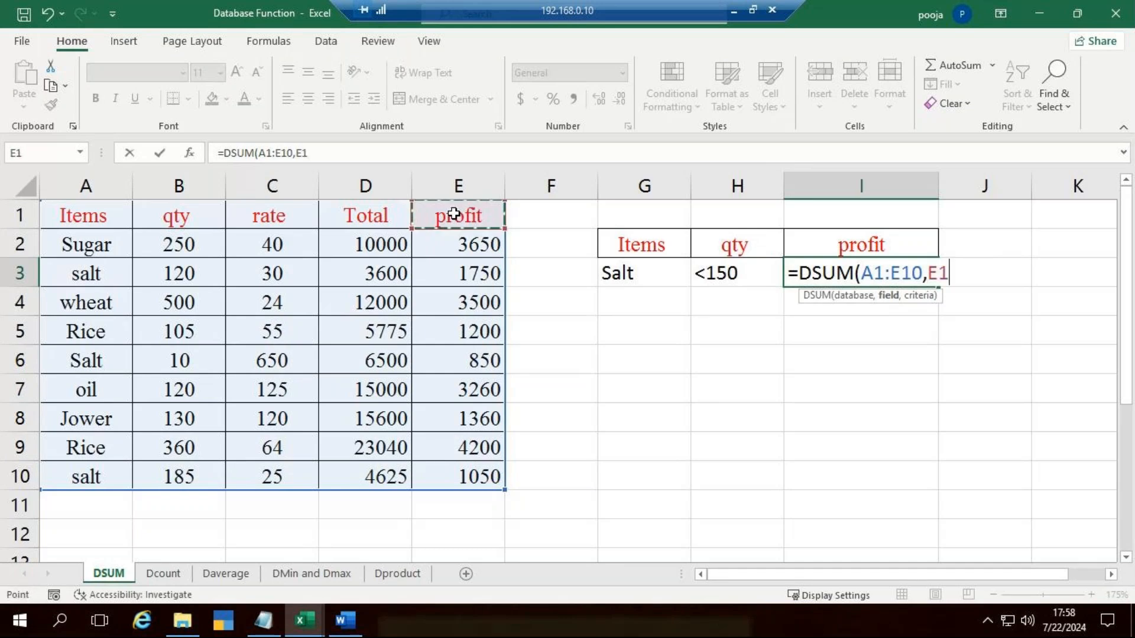
text(,)
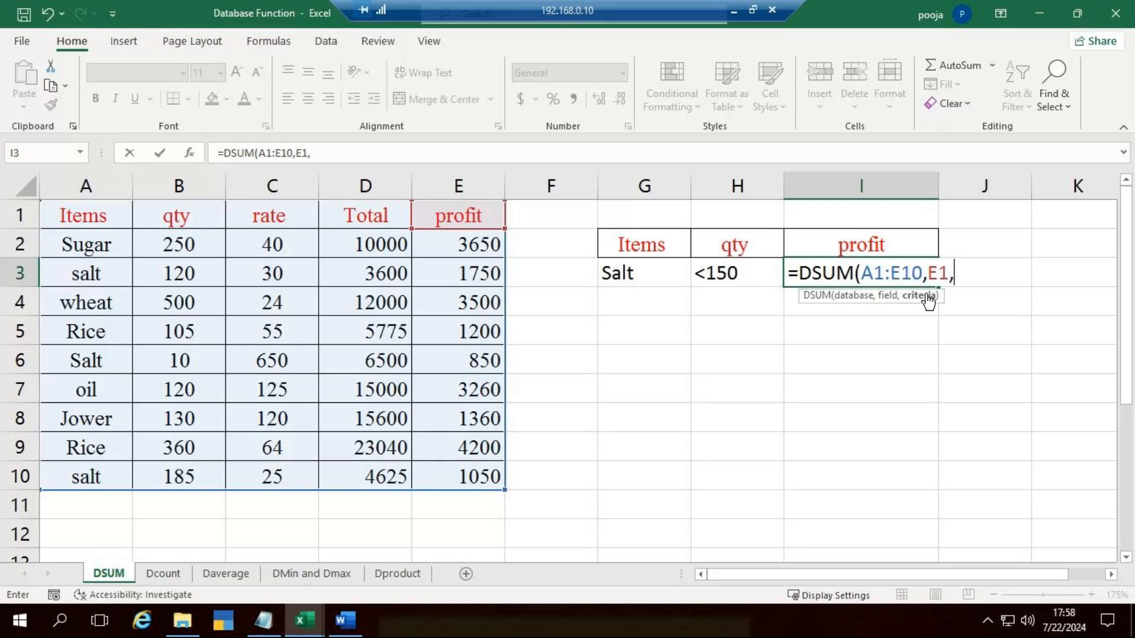
Step: Try the data table's cells A1:A3 instead of G2:G3 as the DSUM criteria range and clear that argument
click(624, 247)
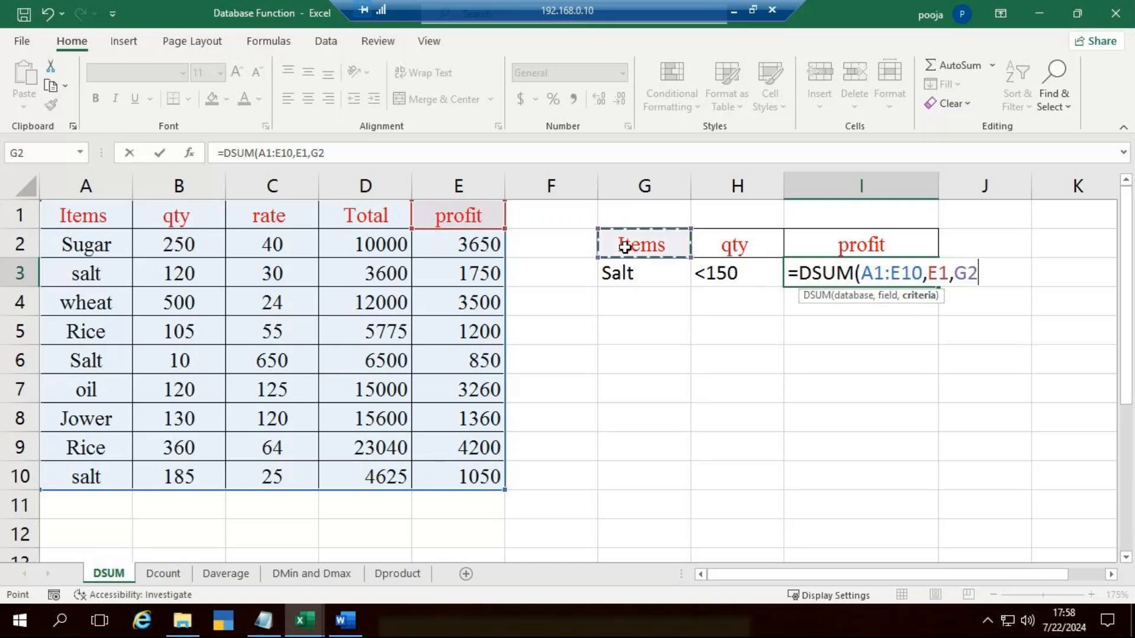
drag(625, 247, 623, 264)
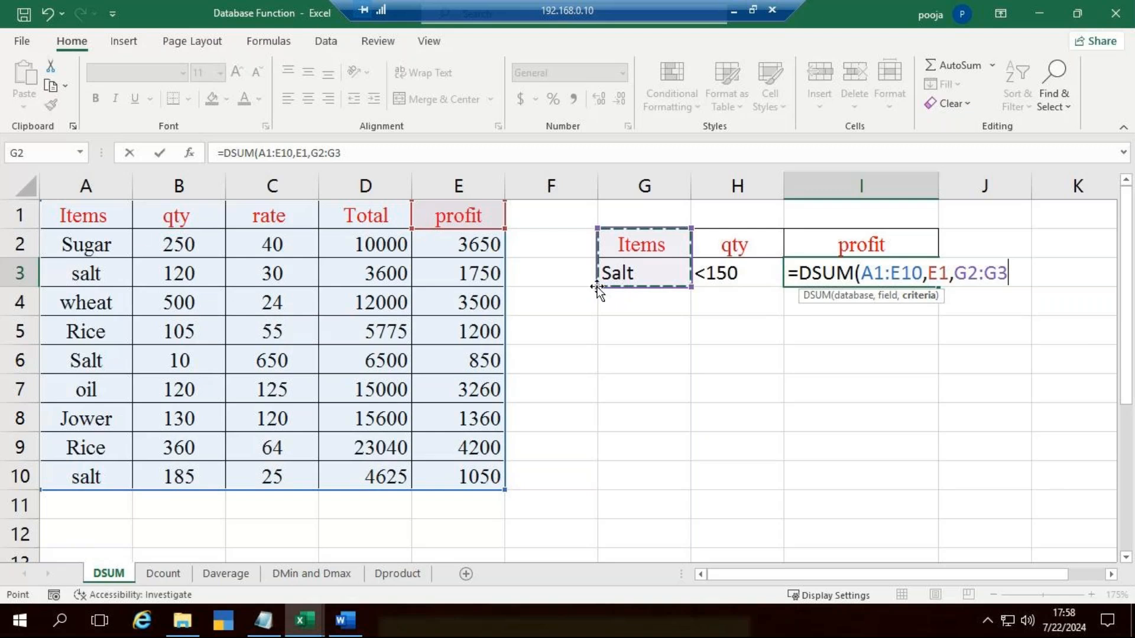
drag(101, 212, 91, 473)
drag(103, 219, 105, 255)
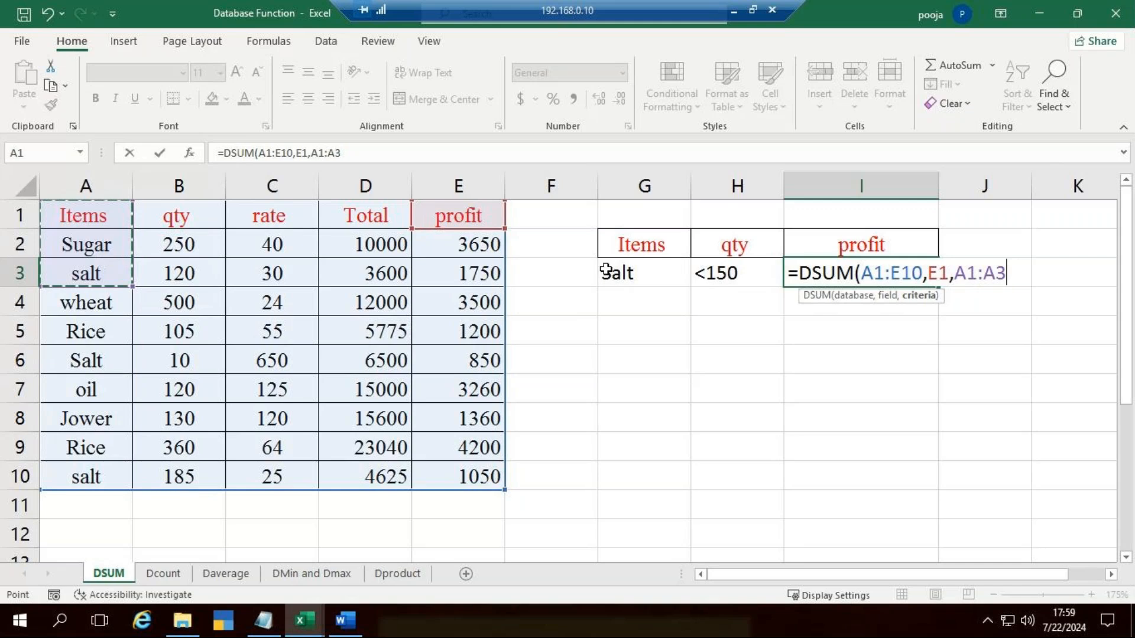
key(BackSpace)
key(BackSpace)
key(BackSpace)
key(BackSpace)
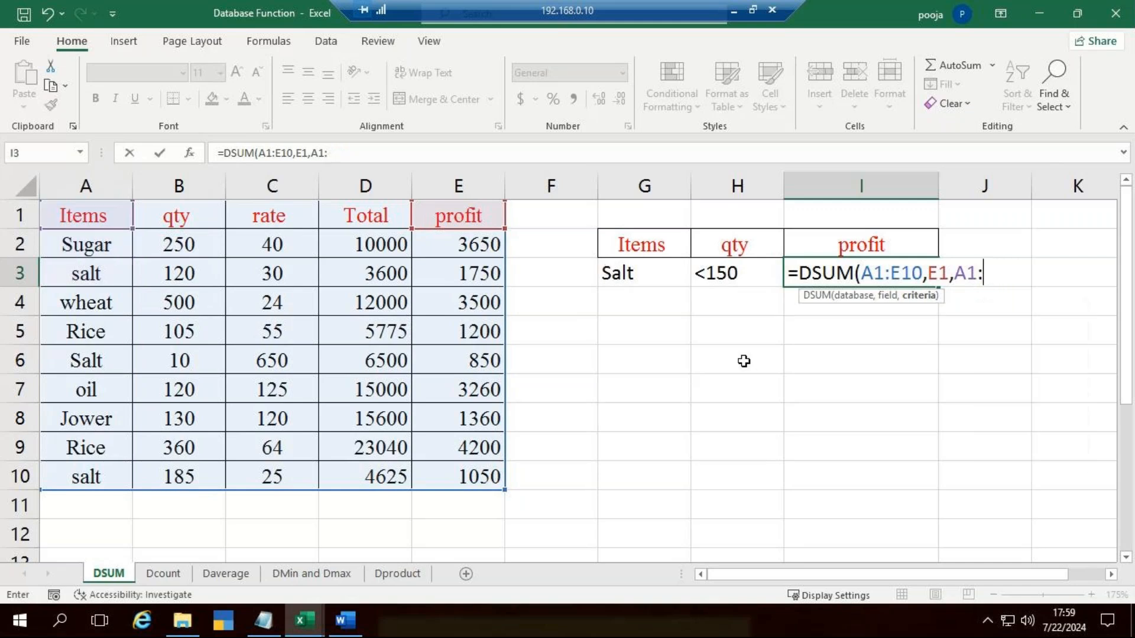
key(BackSpace)
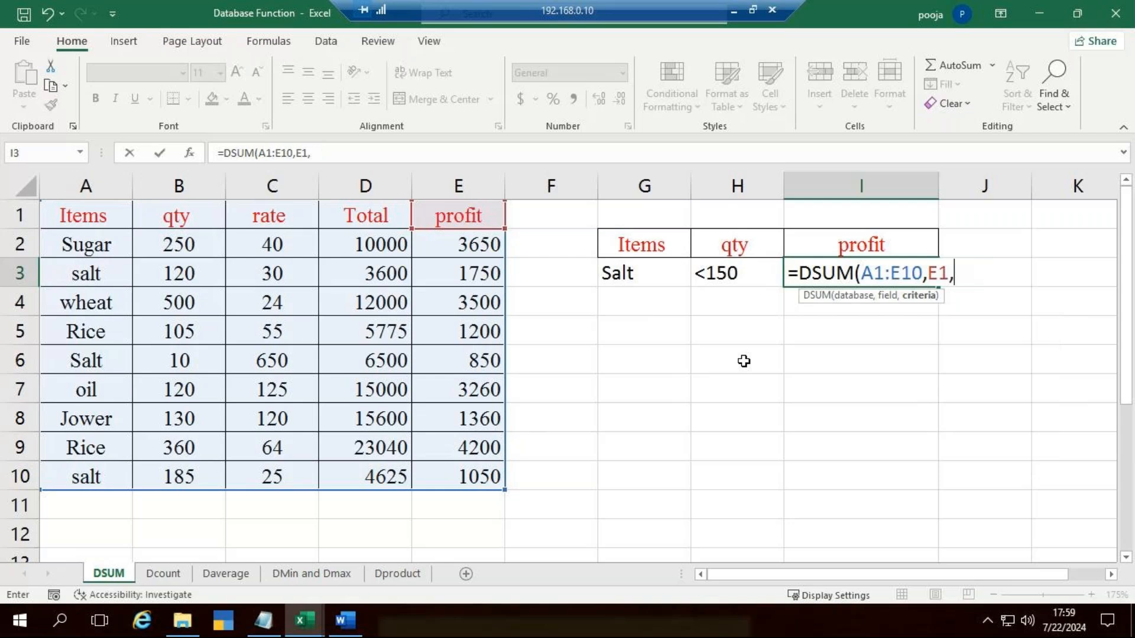
Step: Complete the DSUM formula in I3 with G2:G3 as the criteria range and enter it
drag(641, 244, 641, 273)
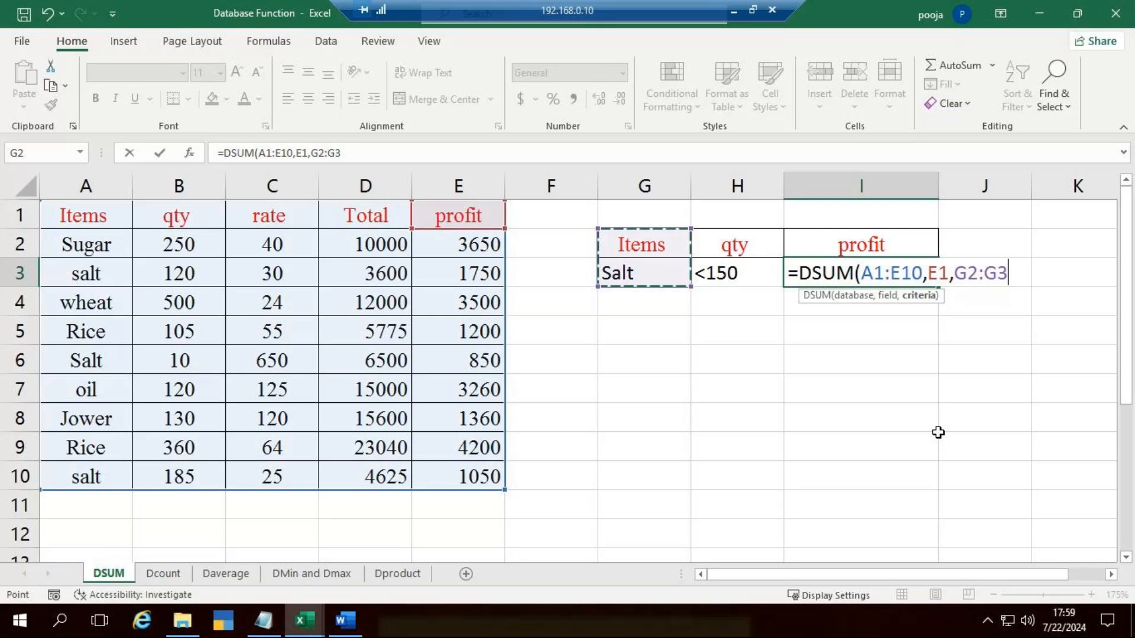
text())
key(Return)
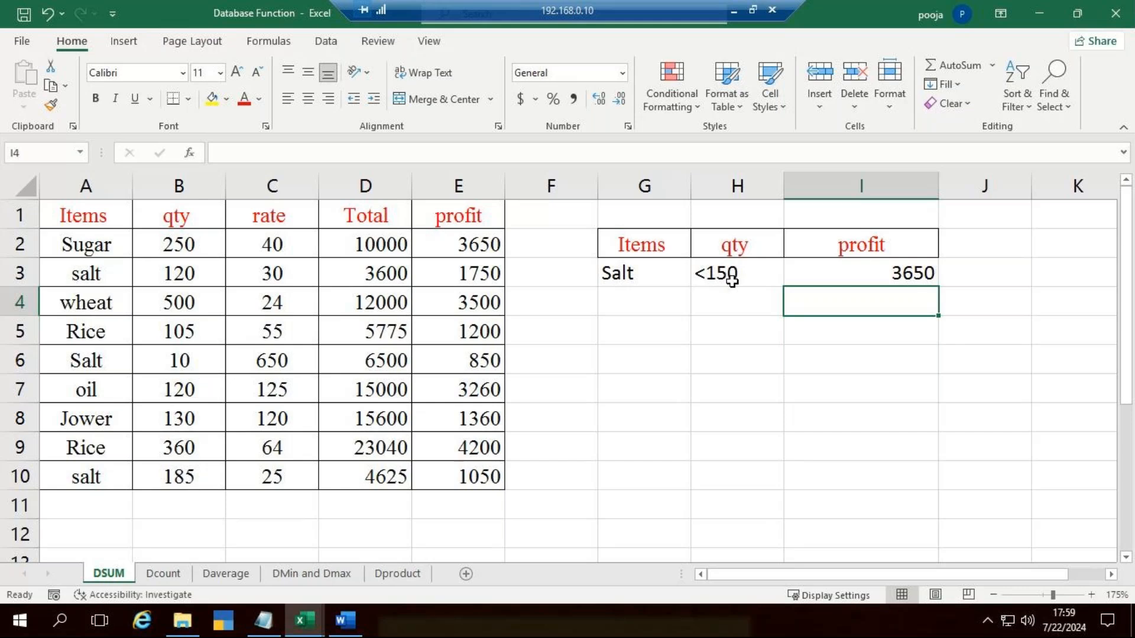
Step: Check the qty values of the salt rows in B3, B10 and B6 against the <150 criterion
click(206, 273)
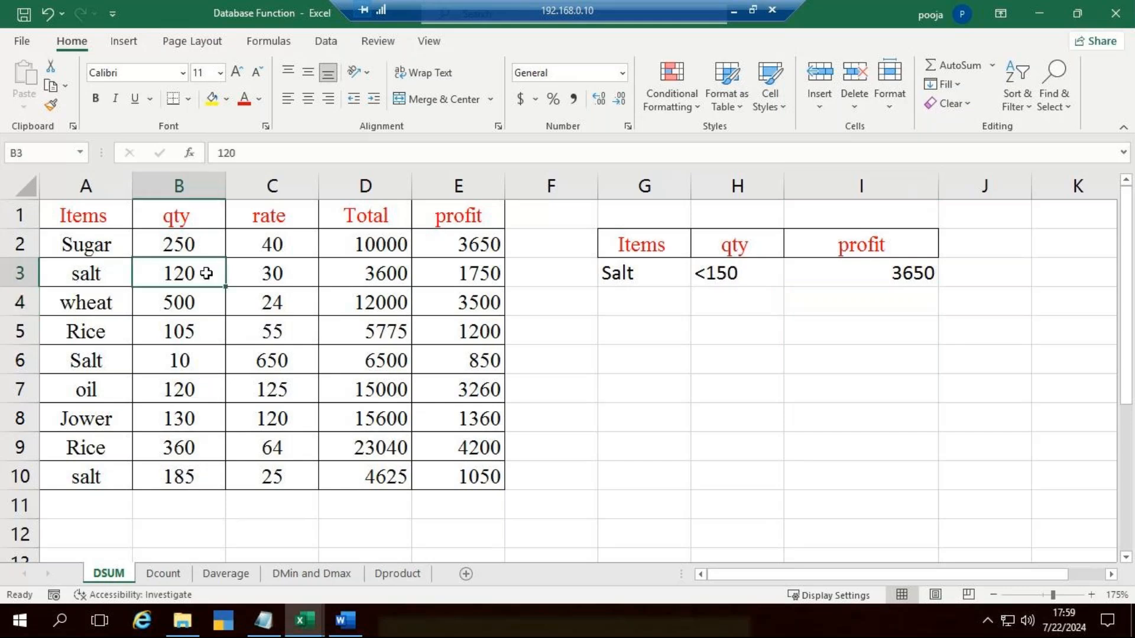
click(193, 474)
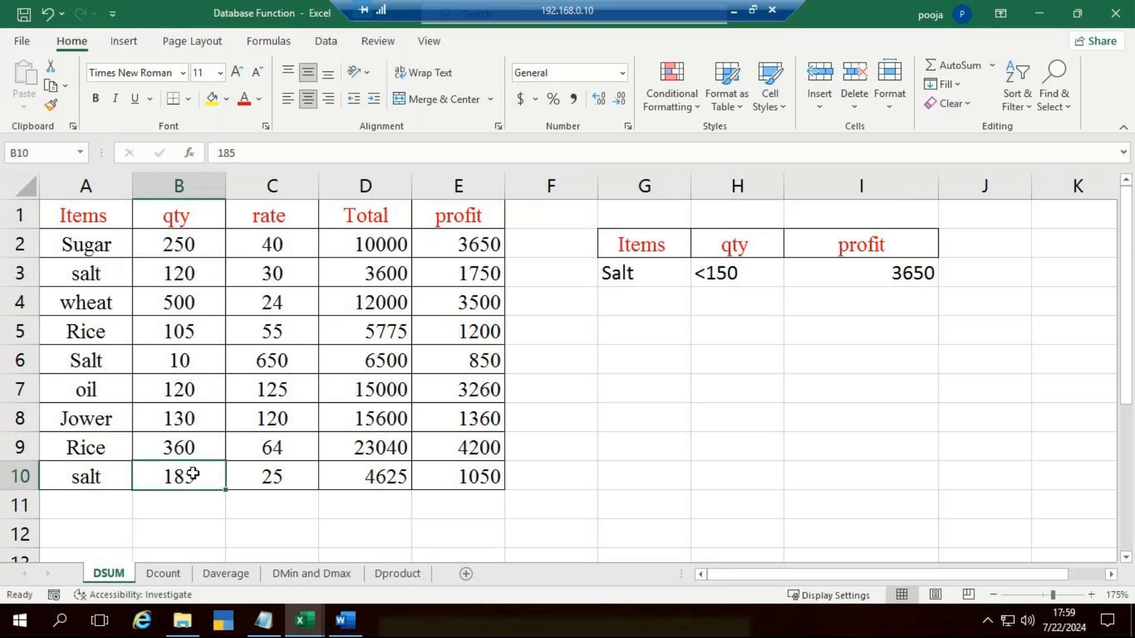
click(183, 362)
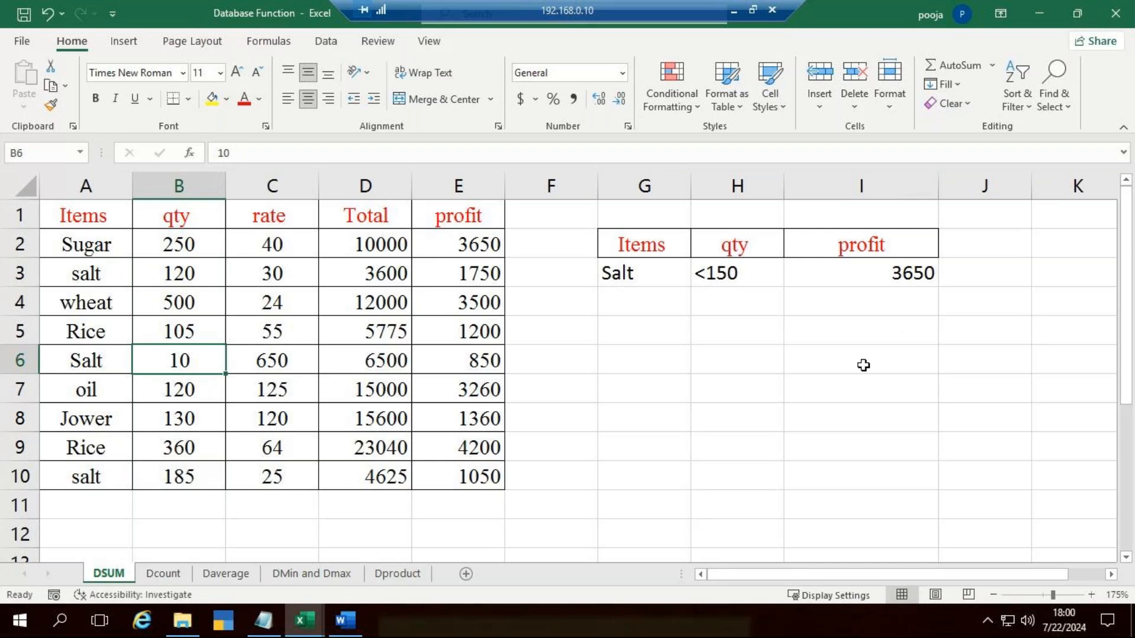
click(878, 326)
text(=sunifs)
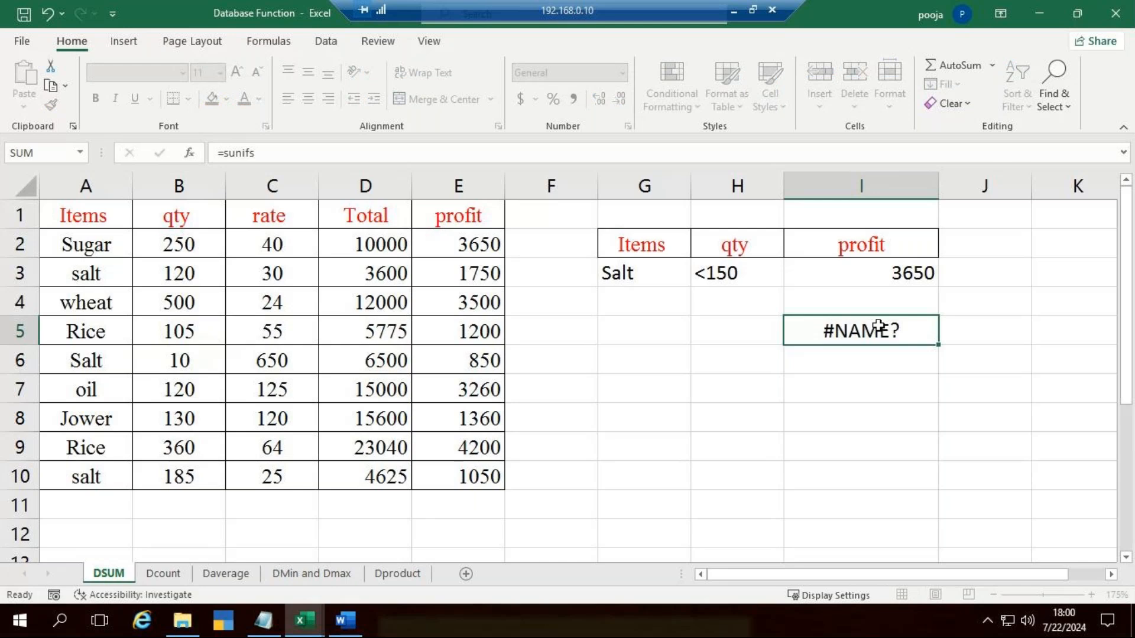
key(Tab)
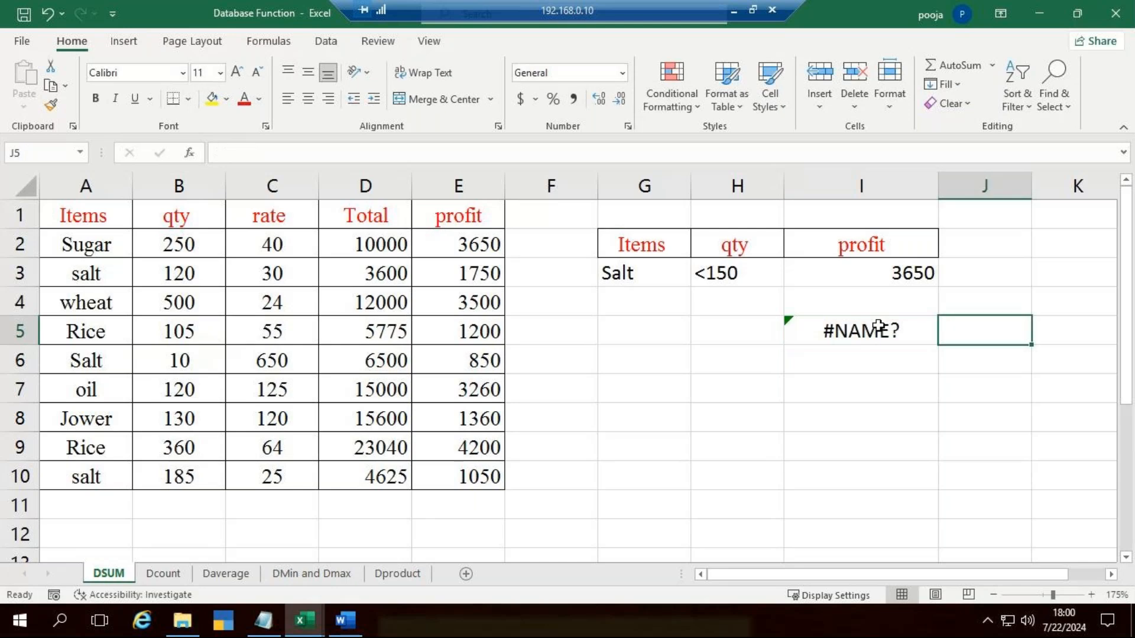
Step: Start a SUMIFS formula in I5 with E2:E10 as the sum range and A2:A10 matching "salt" as the first criterion
click(878, 325)
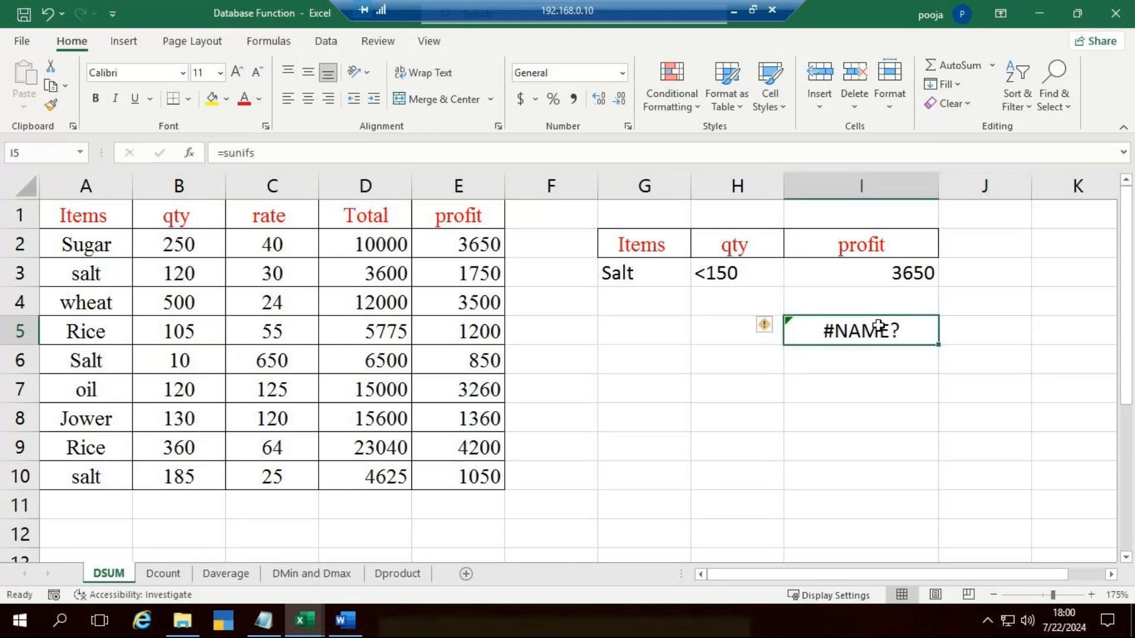
text(=sumifs)
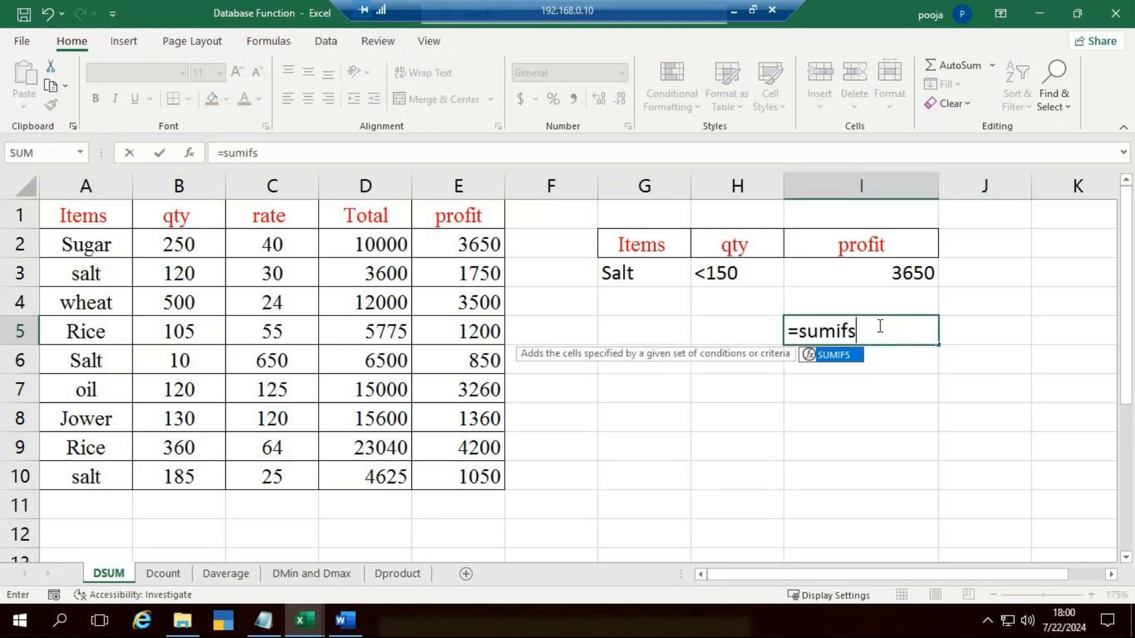
double_click(812, 354)
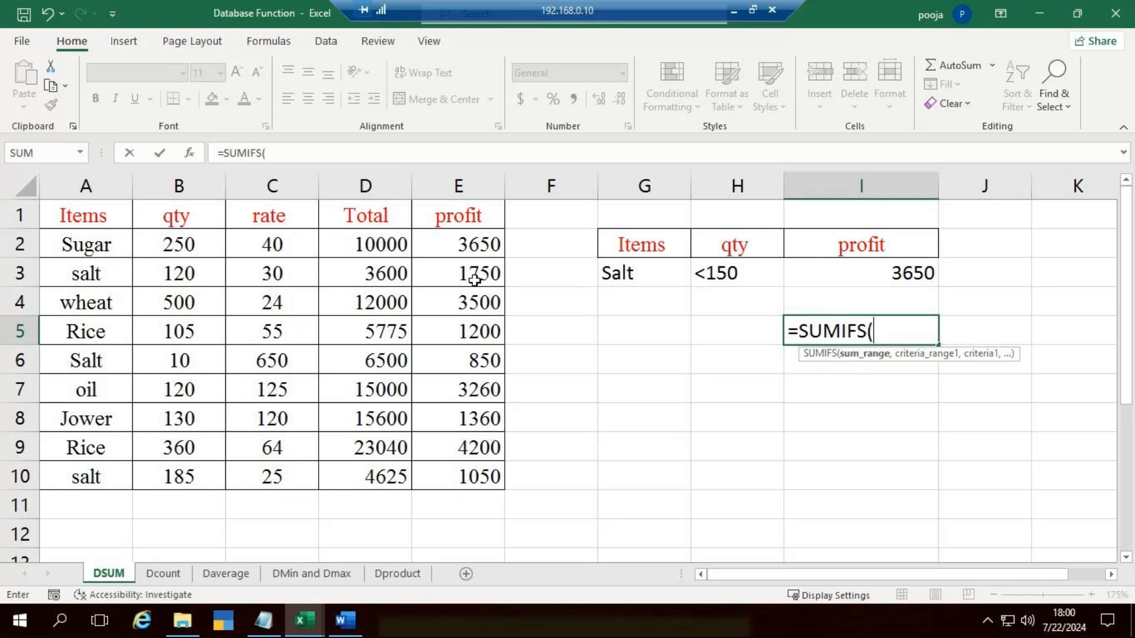
drag(479, 254, 486, 480)
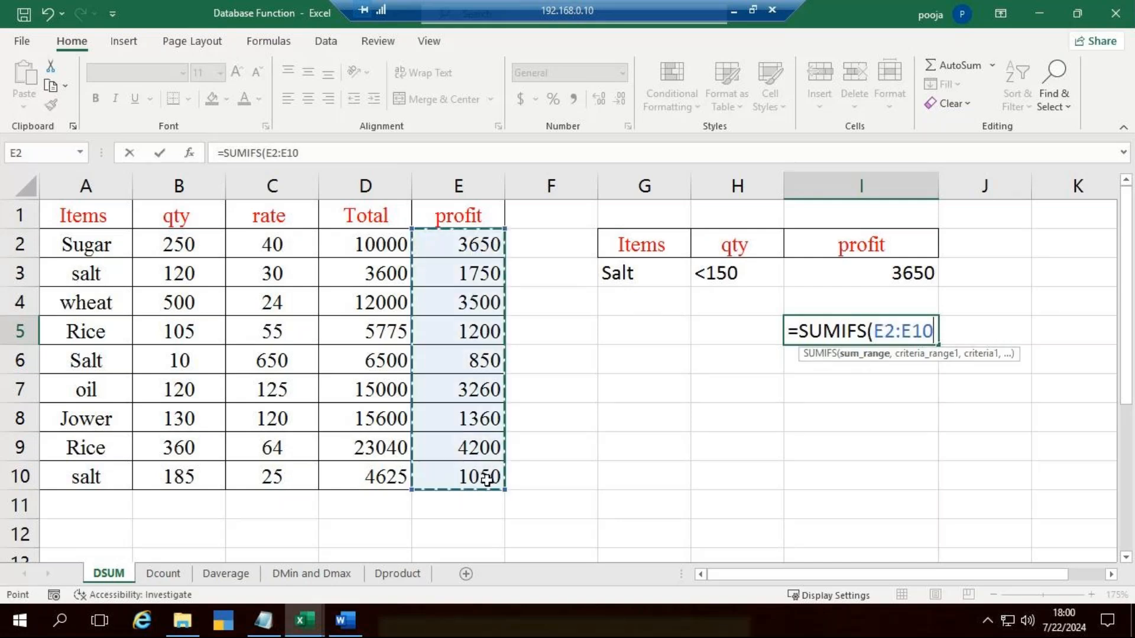
text(,)
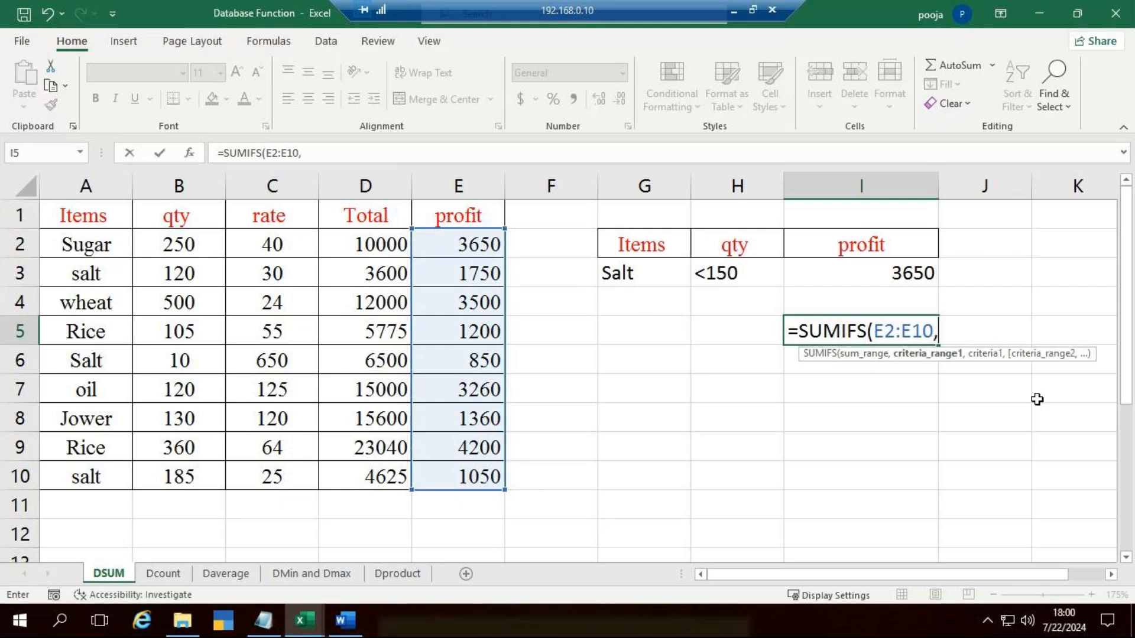
drag(77, 249, 95, 464)
text(,)
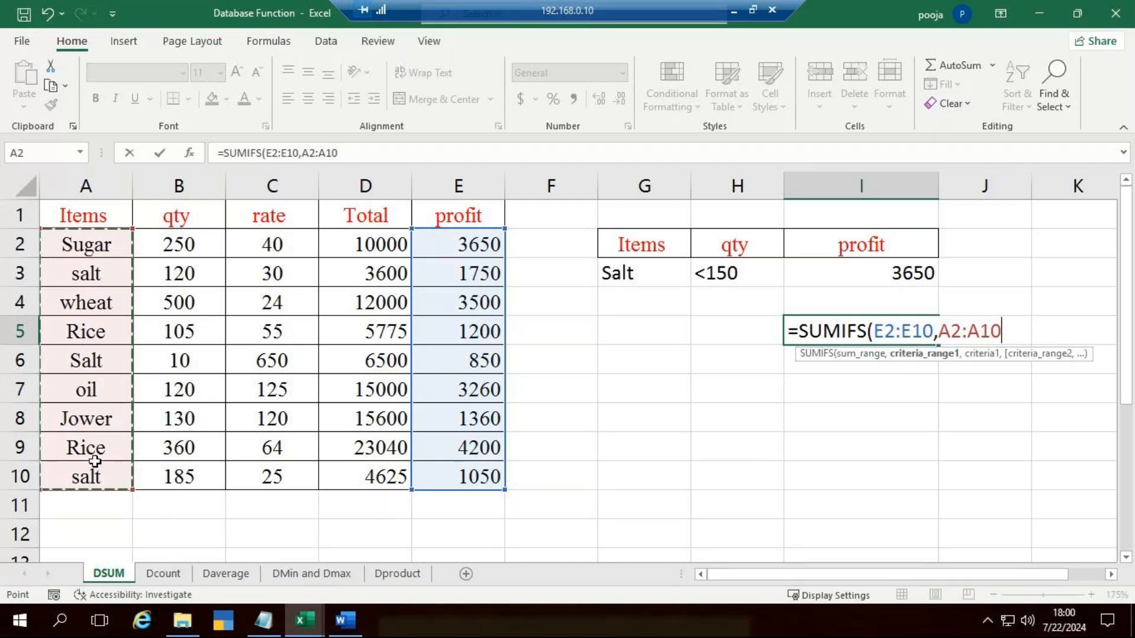
text("salt",)
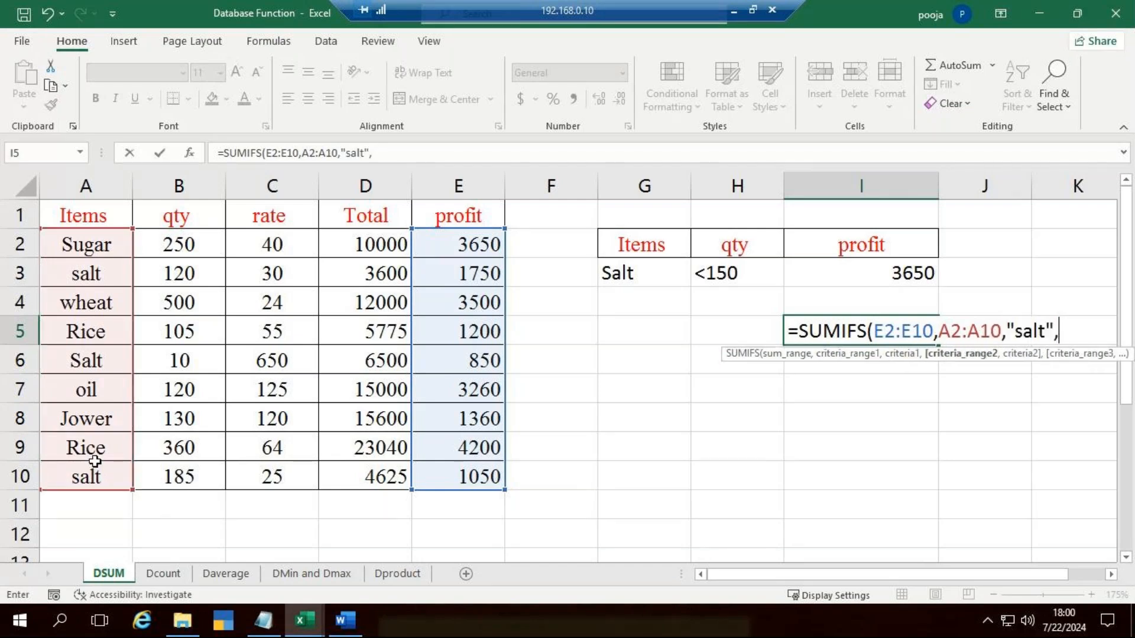
Step: Complete the SUMIFS formula in I5 with qty range B2:B10 and criterion "<150" and enter it
drag(190, 243, 171, 470)
text(,)
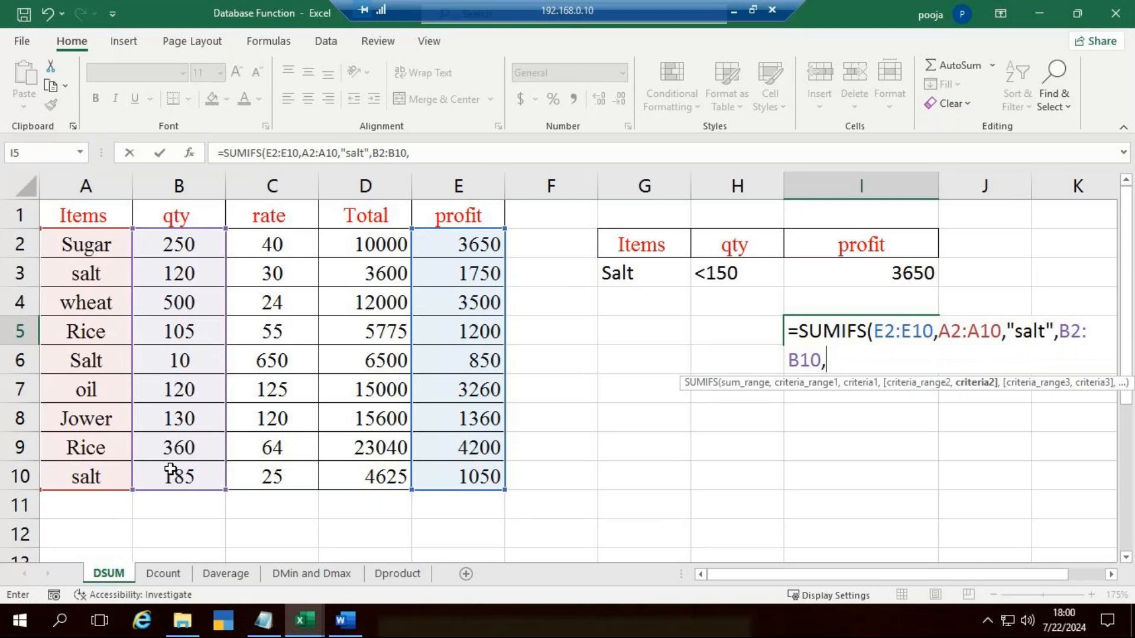
text("<150"))
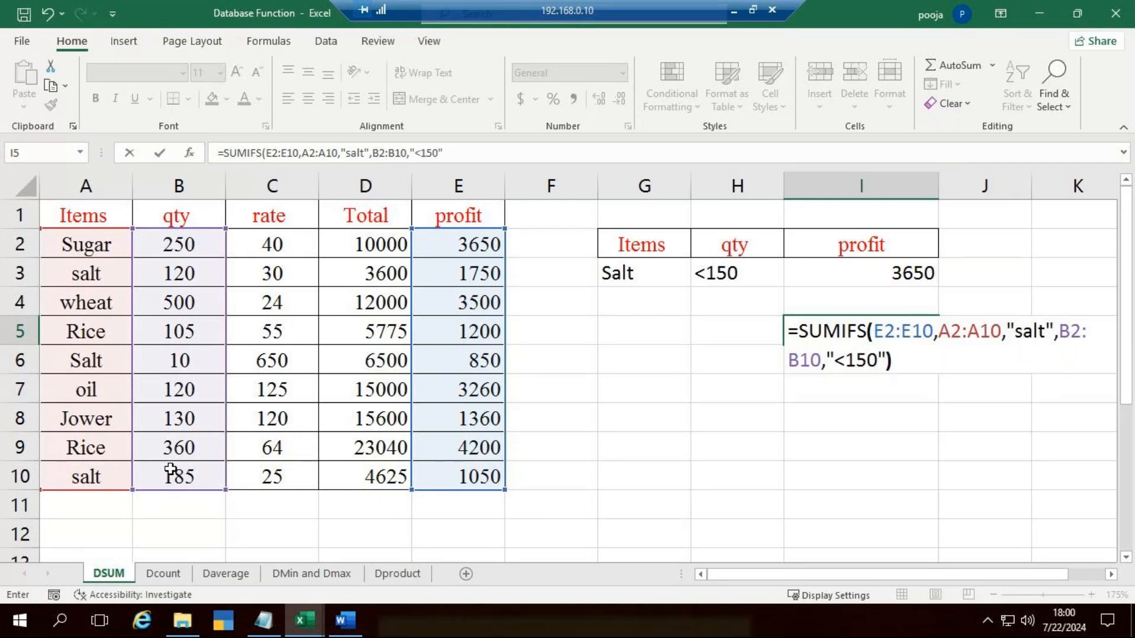
key(Return)
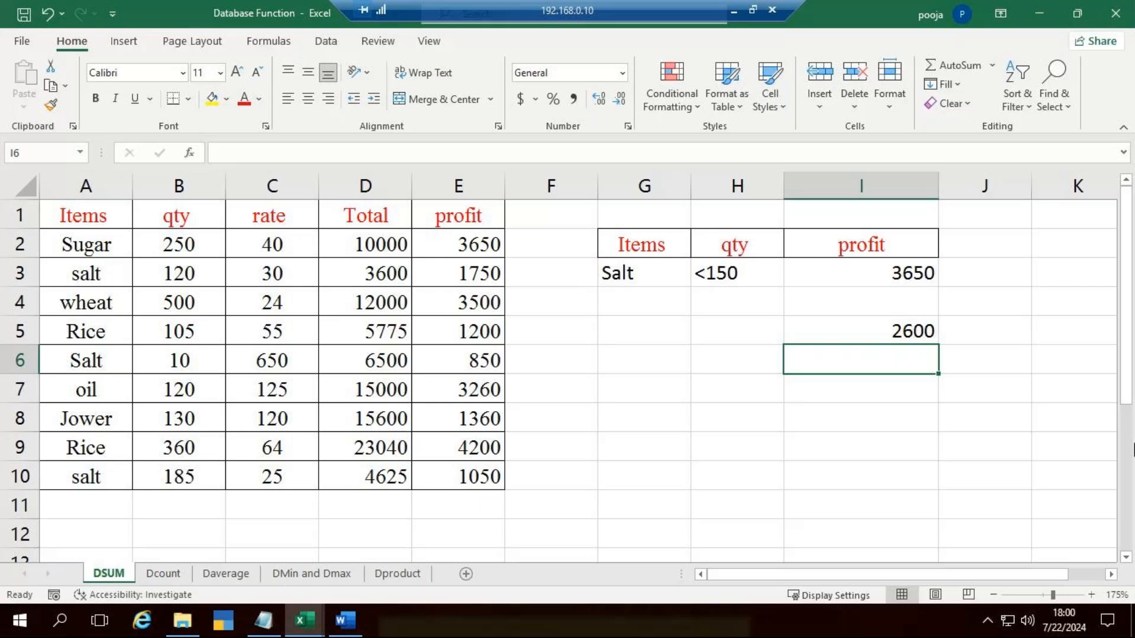
Step: Start a DSUM formula in I6 with A1:E10 as the database and the profit heading E1 as the field
text(=dsu)
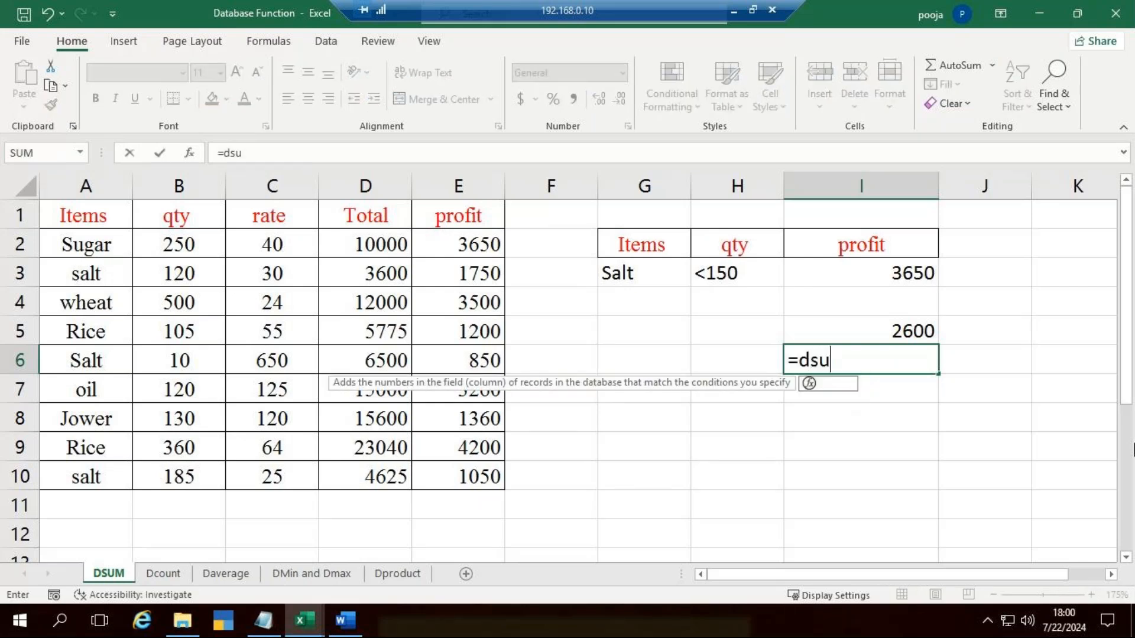
key(Tab)
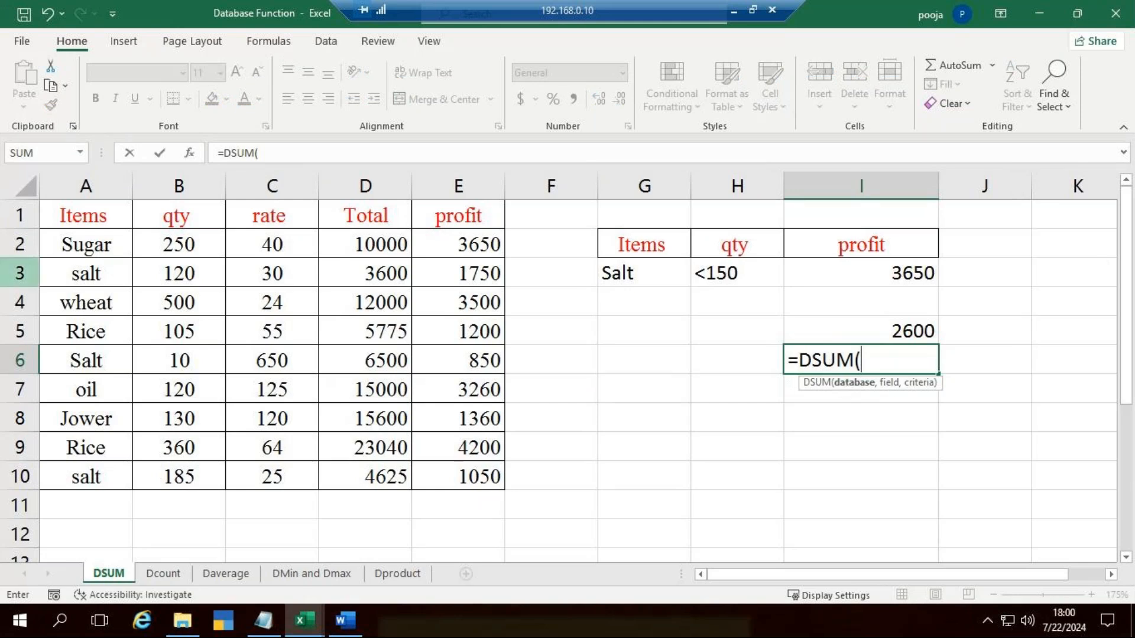
mouse_move(68, 218)
mouse_down()
mouse_move(222, 277)
mouse_move(423, 436)
mouse_move(450, 476)
mouse_up()
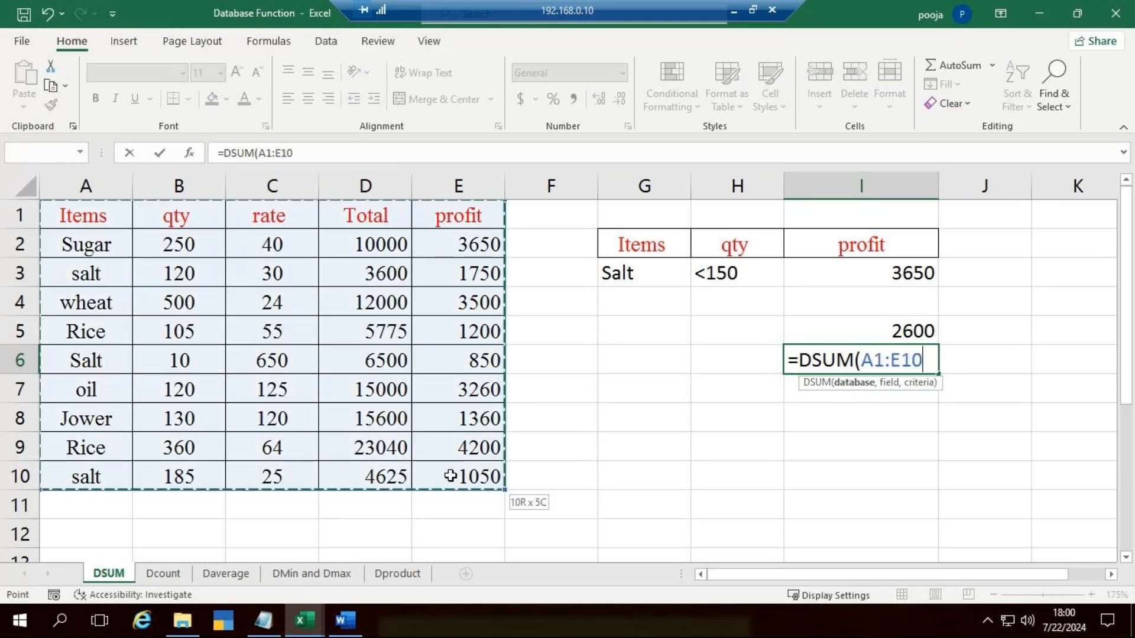
text(,)
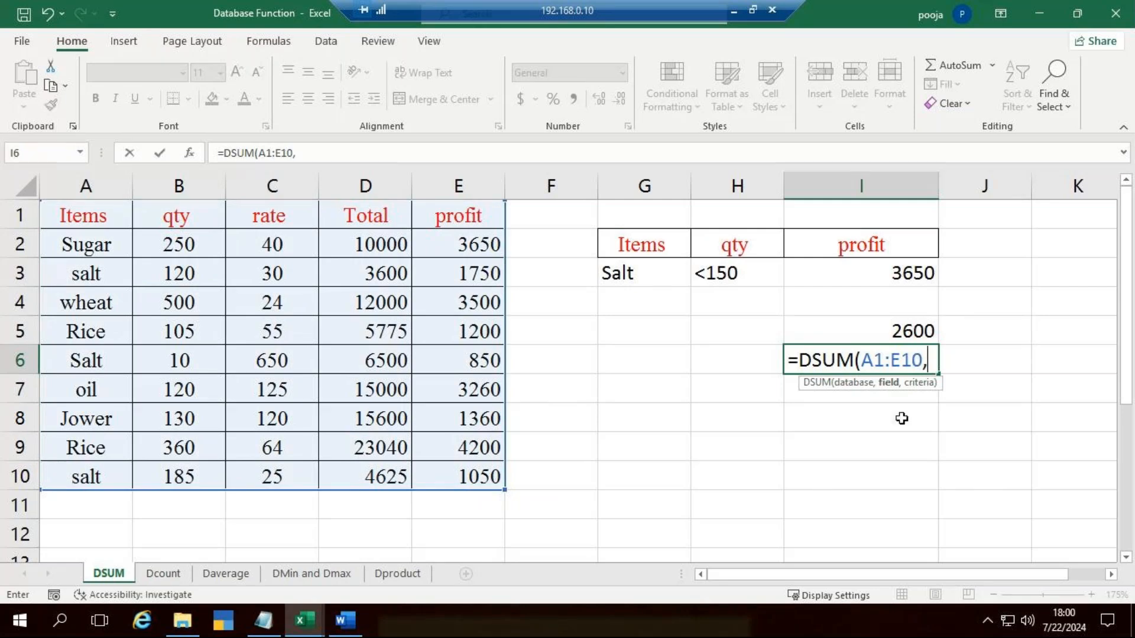
click(481, 207)
text(,)
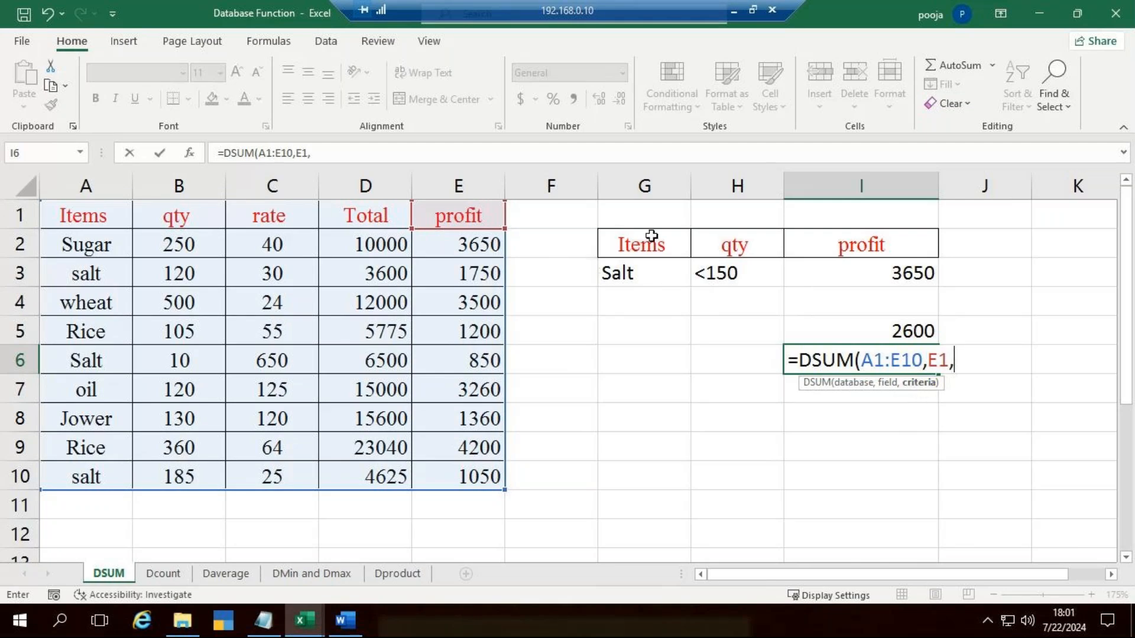
Step: Complete the DSUM formula in I6 with both criteria columns, G2:H3, as the criteria range and enter it
drag(651, 236, 725, 275)
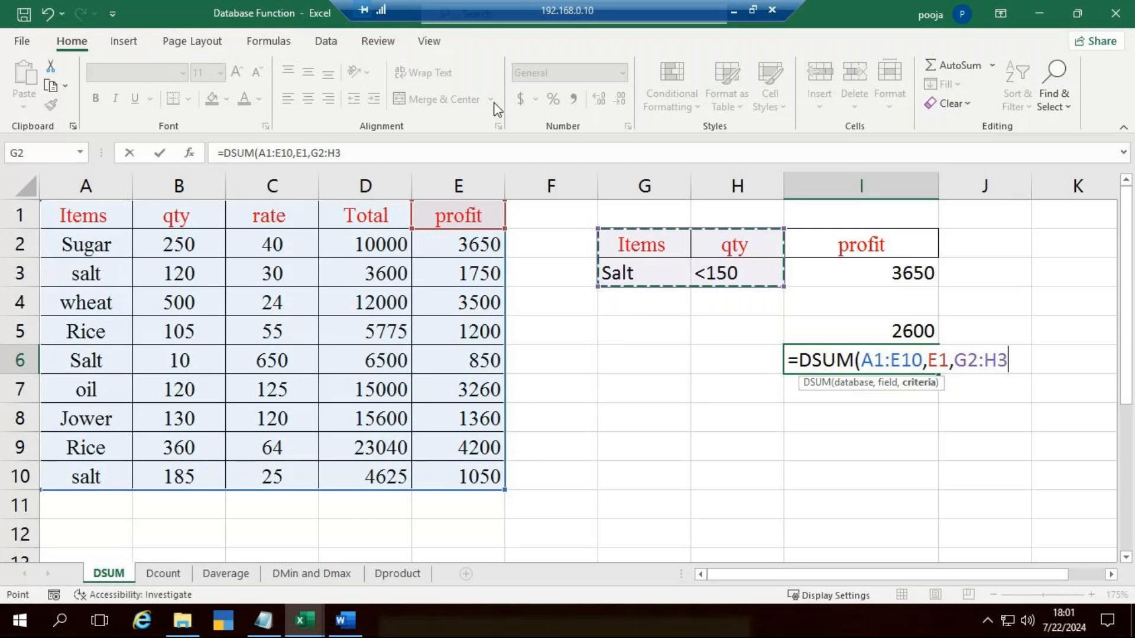
drag(650, 237, 651, 262)
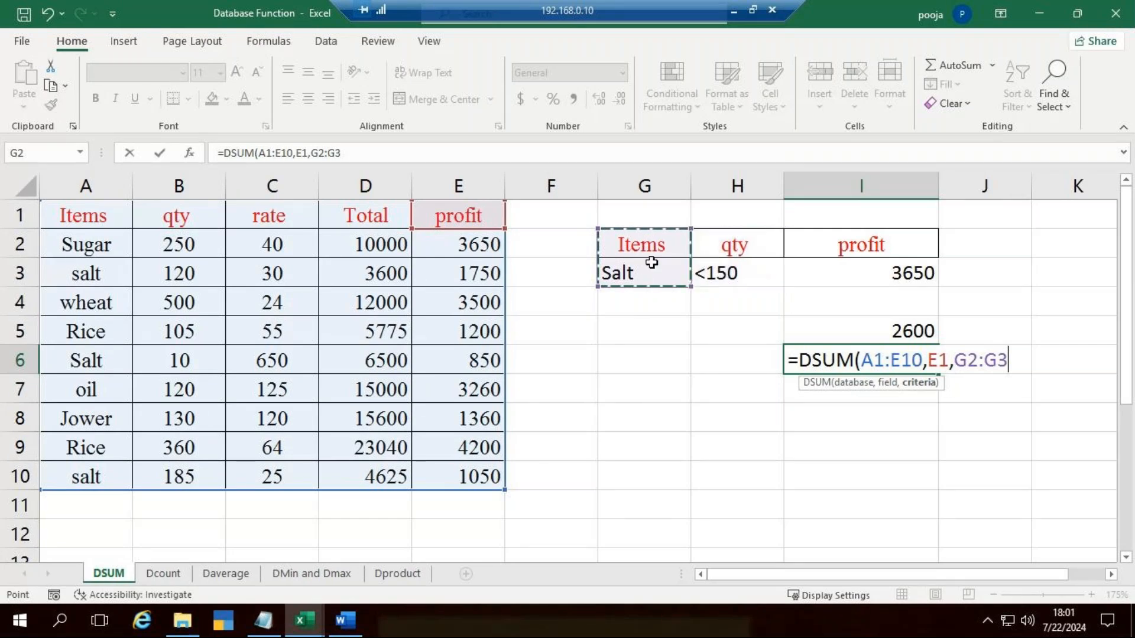
drag(664, 246, 739, 271)
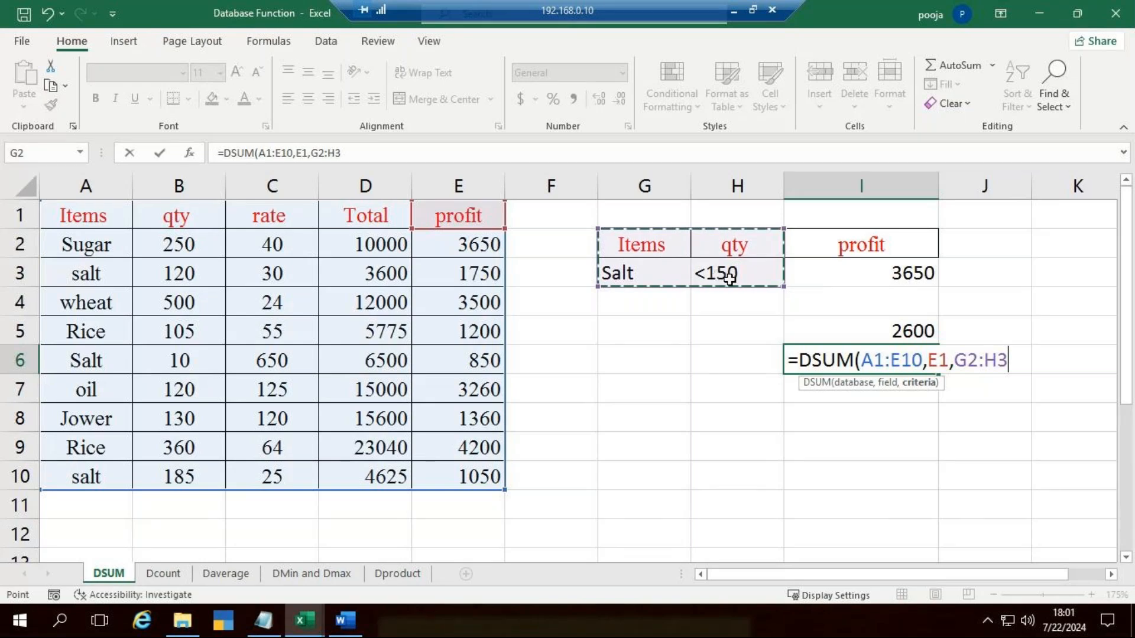
text())
key(Return)
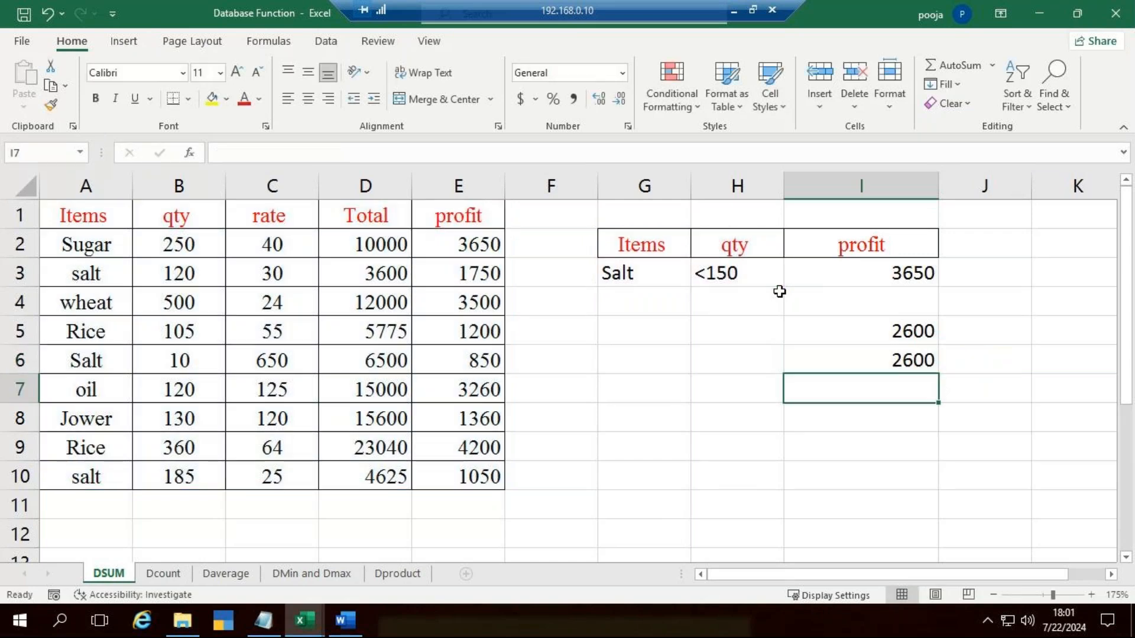
Step: Review the SUMIFS formula in I5 and show where a third criteria range would go, leaving the formula without it
key(Up)
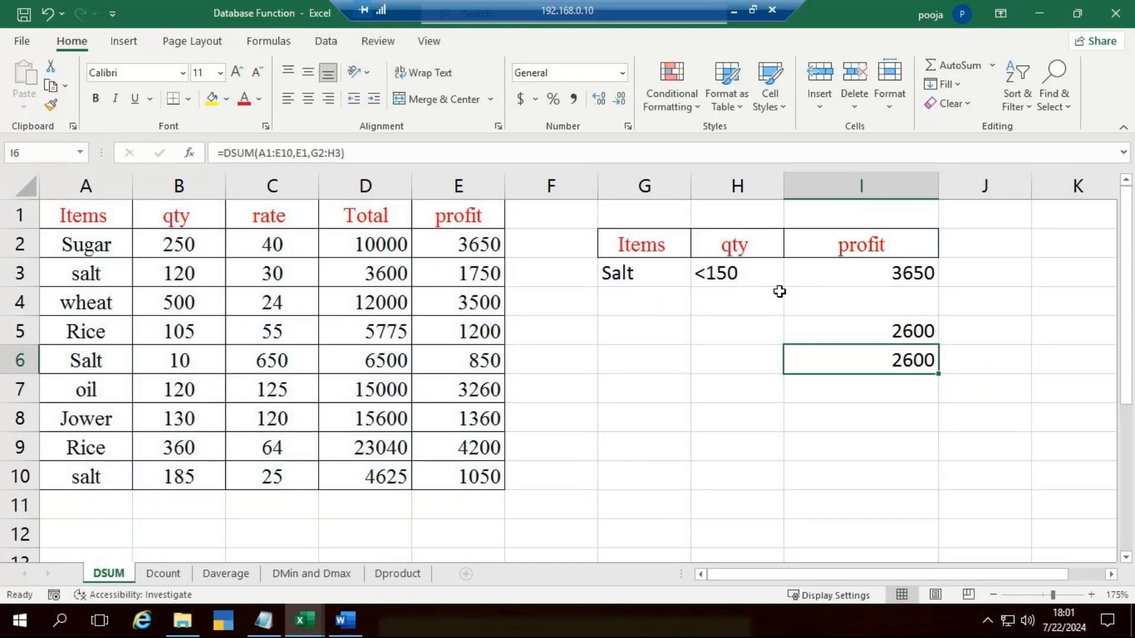
key(Up)
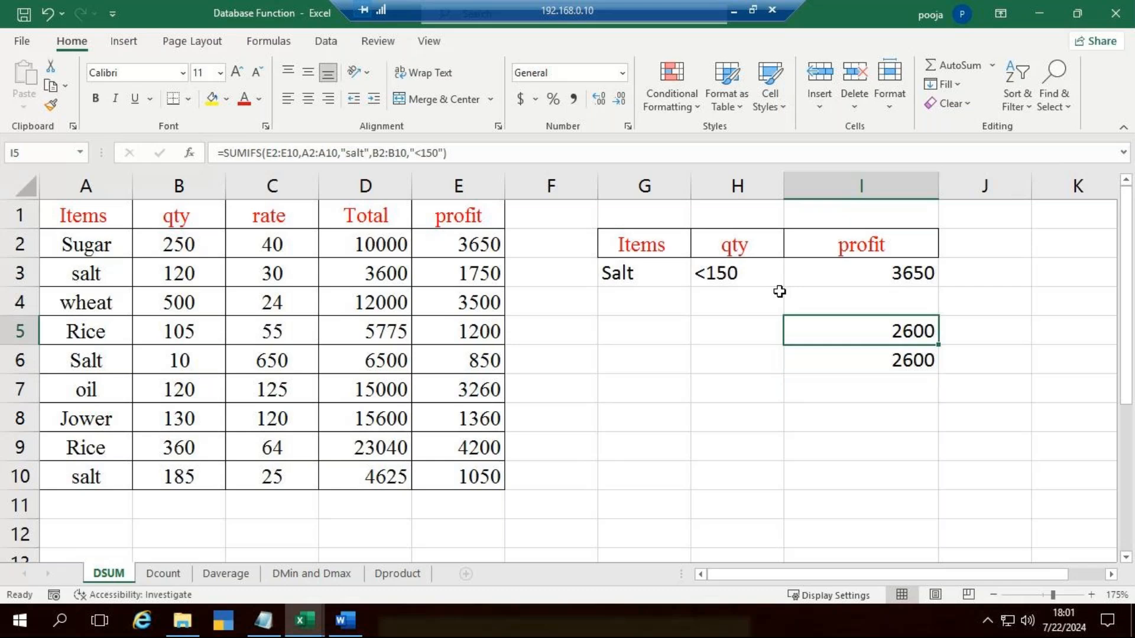
double_click(913, 329)
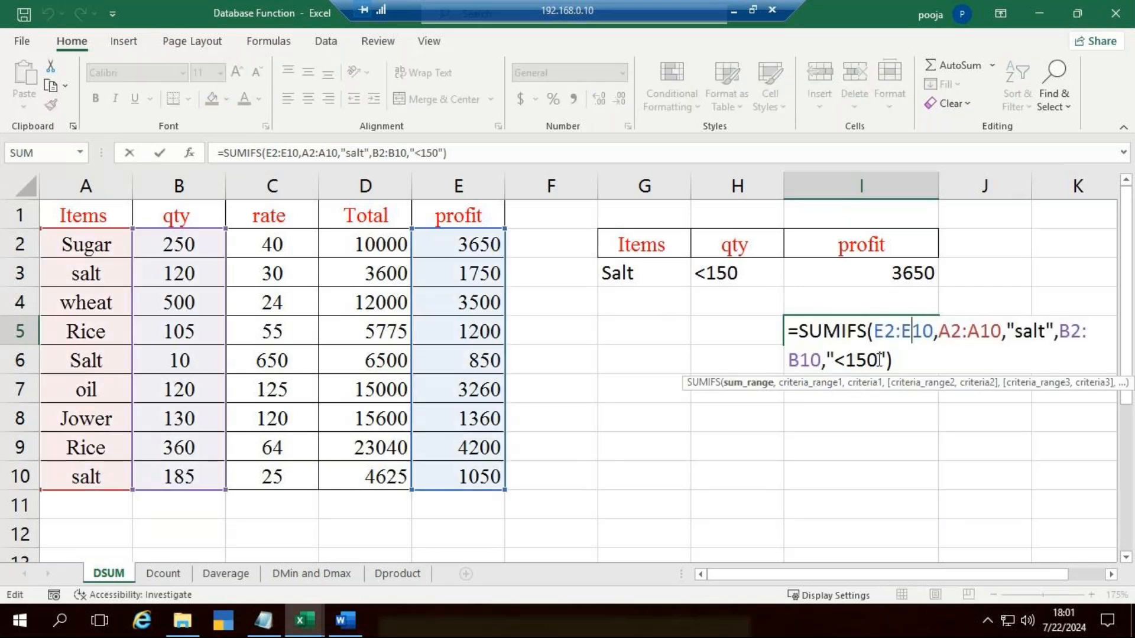
click(886, 359)
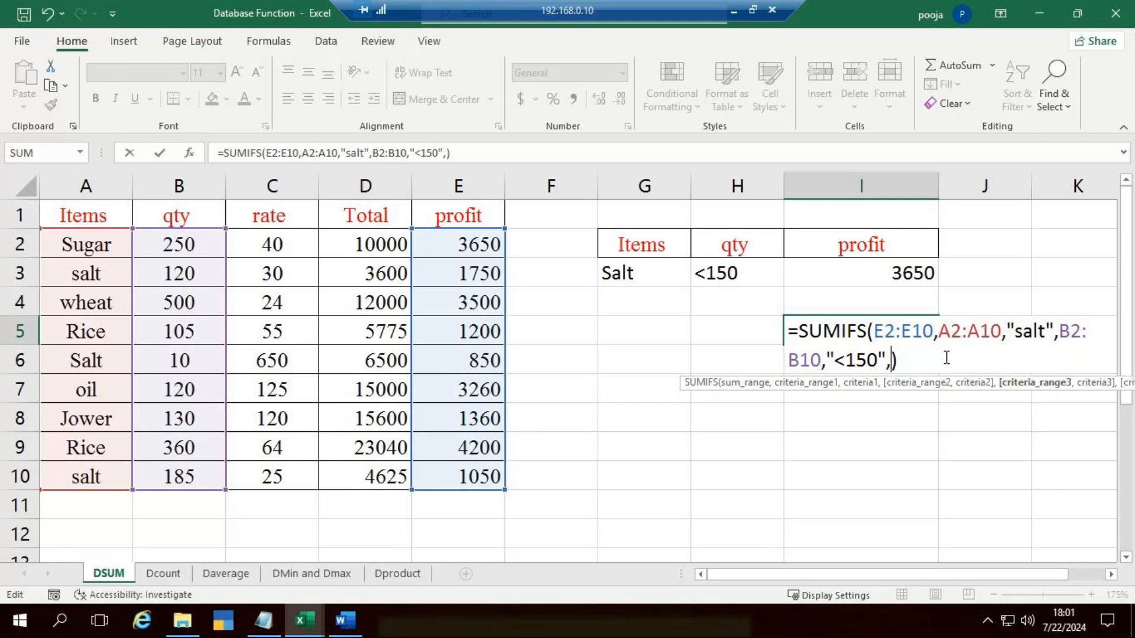
click(962, 482)
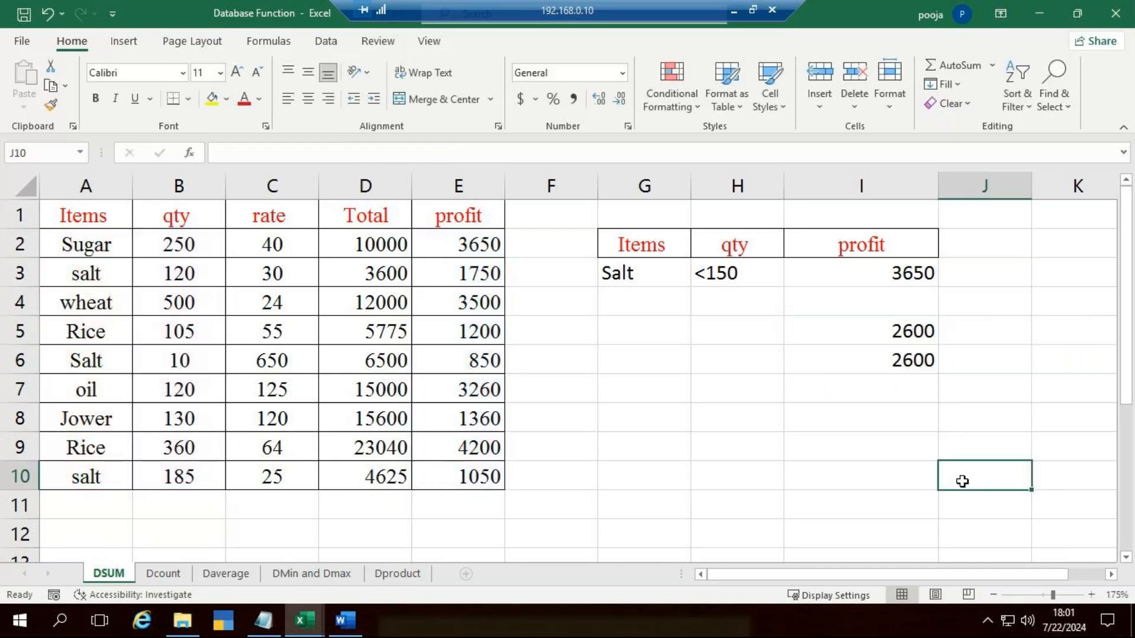
Step: Review the database, field and criteria arguments of the DSUM formula in I6
click(912, 359)
double_click(912, 359)
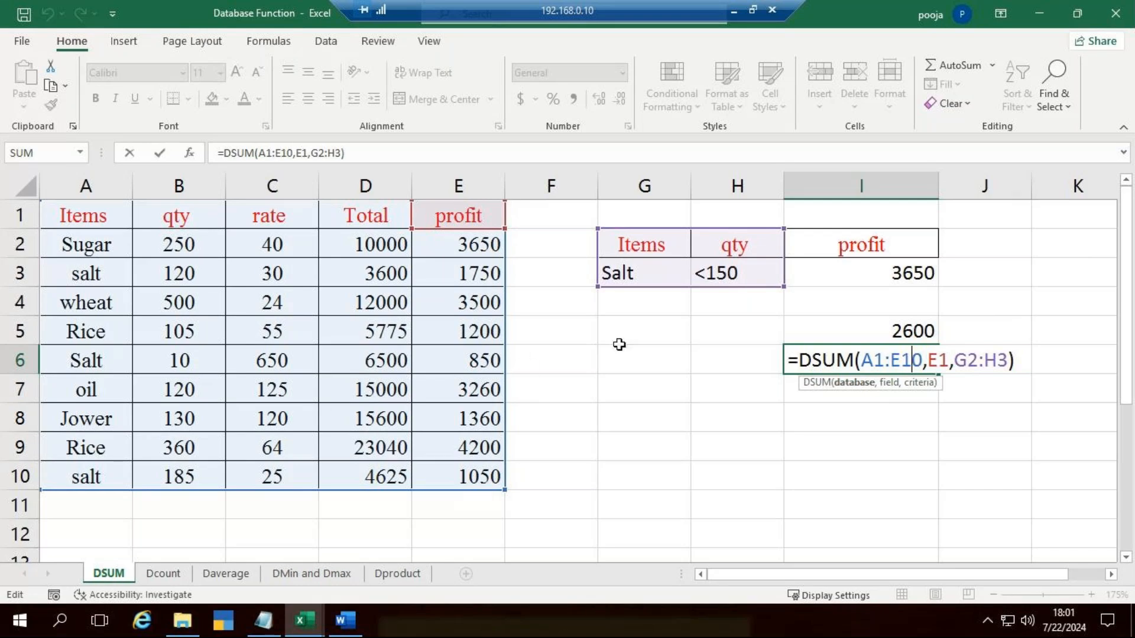
key(Return)
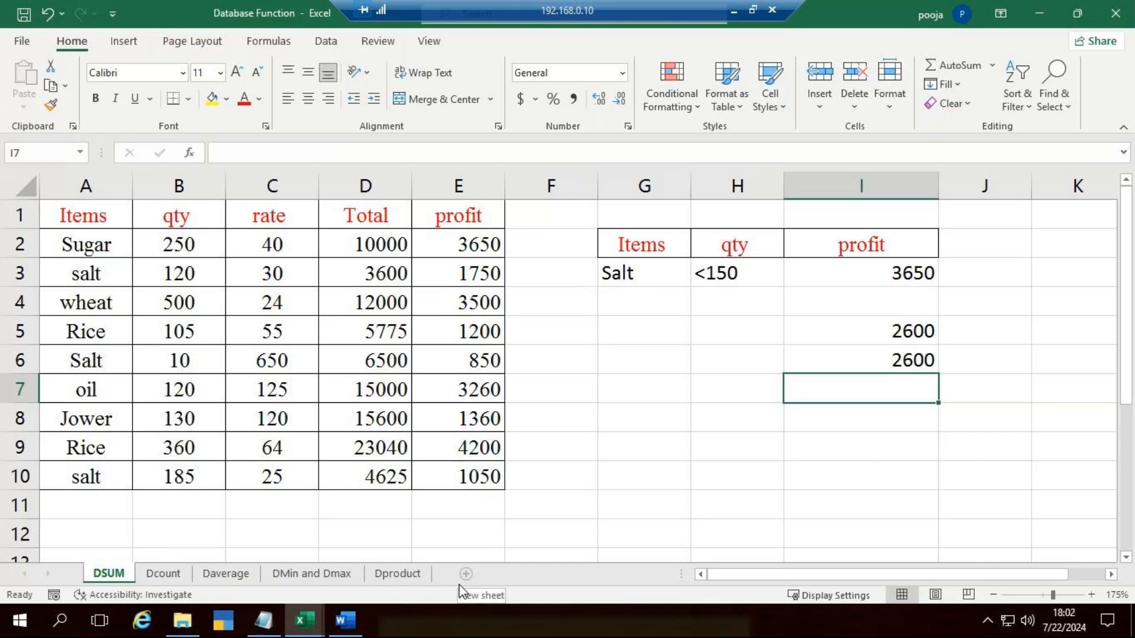
Step: Open the Dcount sheet and examine the Subject criterion in F4 and the DCOUNT formula in G4
click(154, 574)
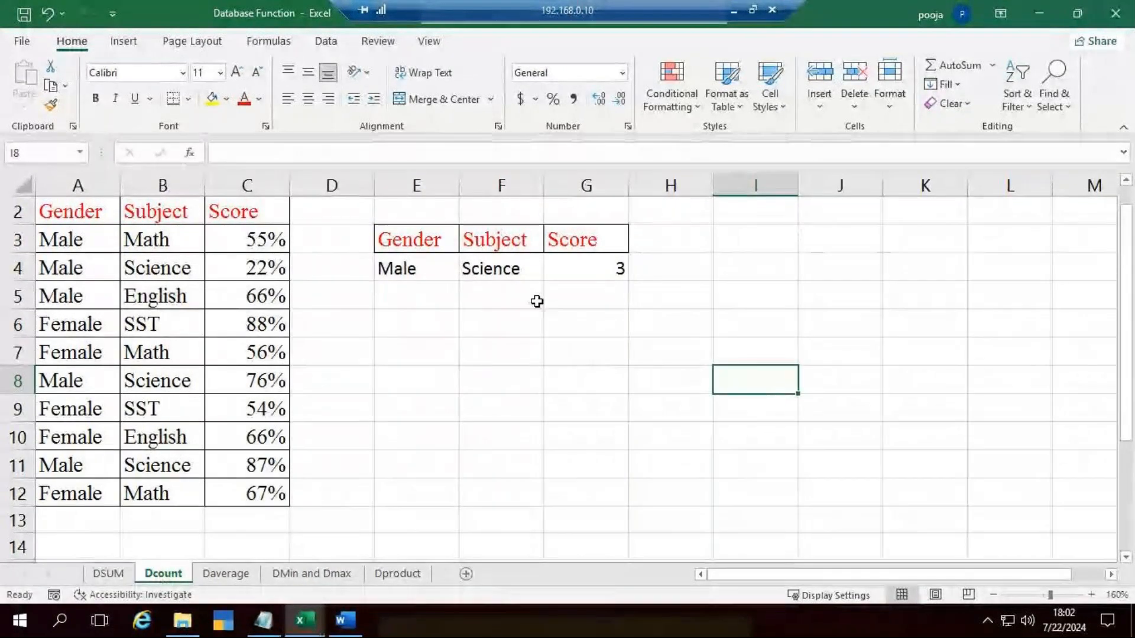
double_click(490, 268)
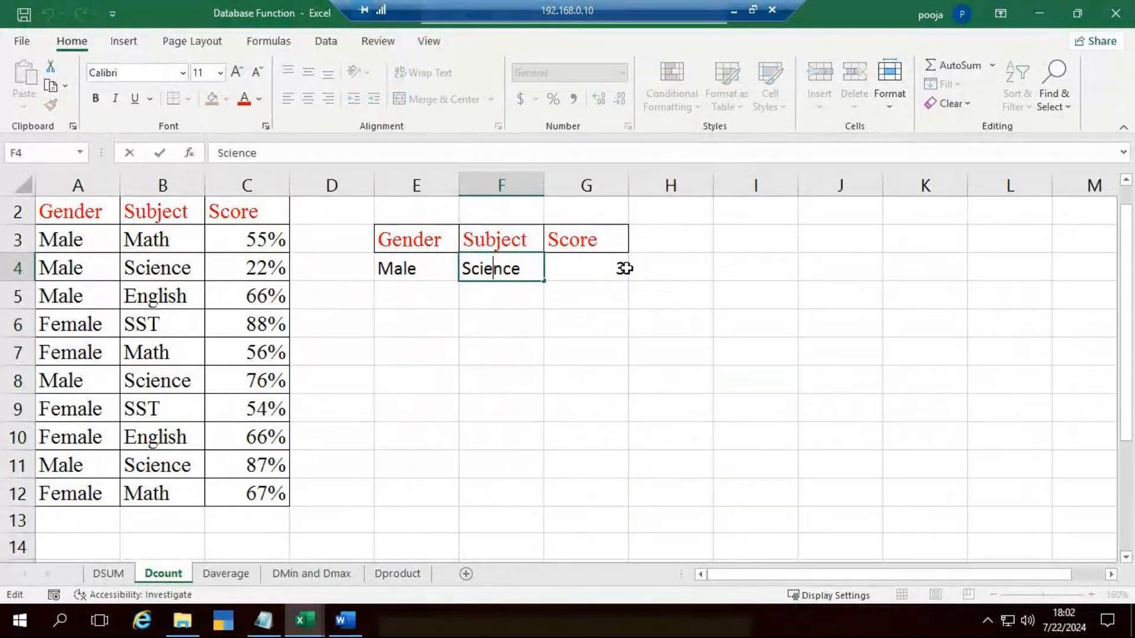
double_click(603, 267)
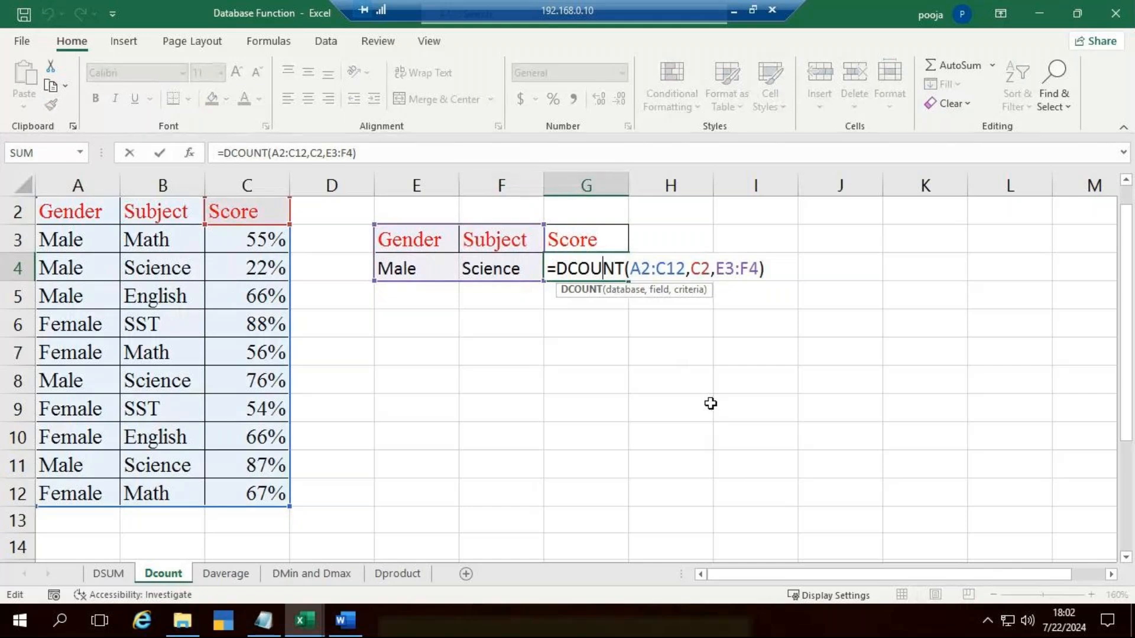
click(710, 404)
click(520, 260)
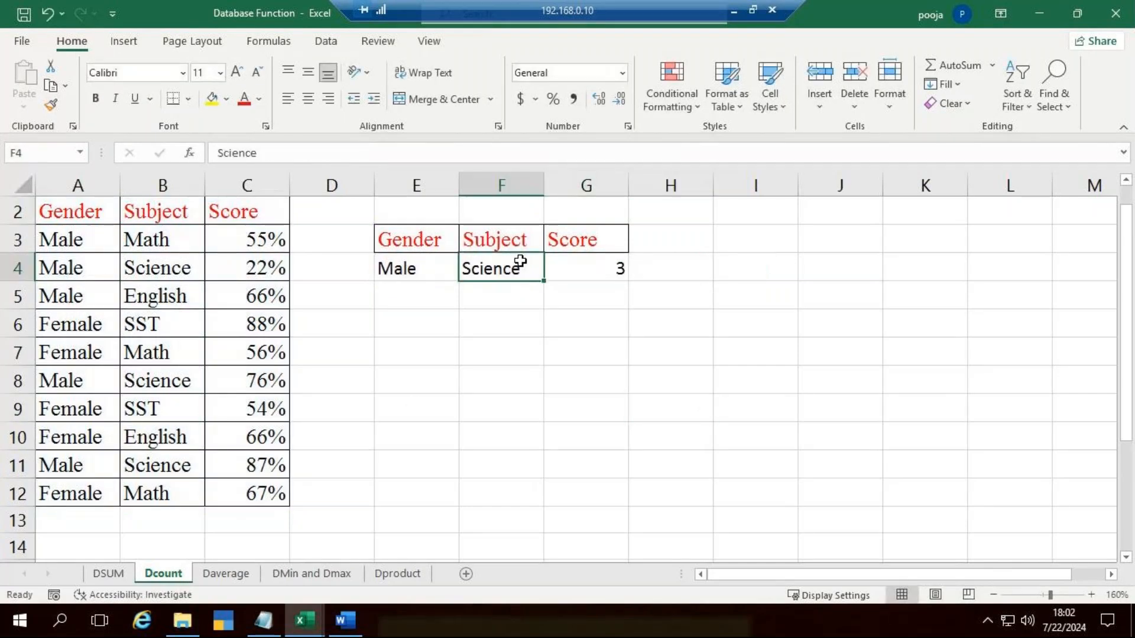
Step: Review the DCOUNT formula in G4 and compare it with the Male Science rows of the score table
click(583, 264)
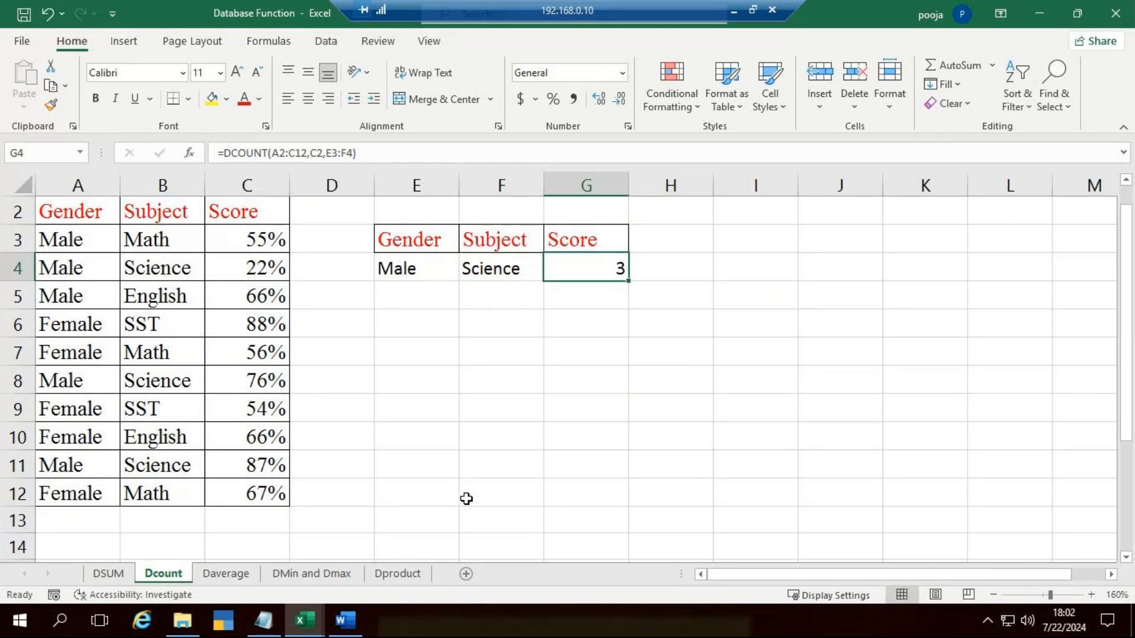
double_click(603, 268)
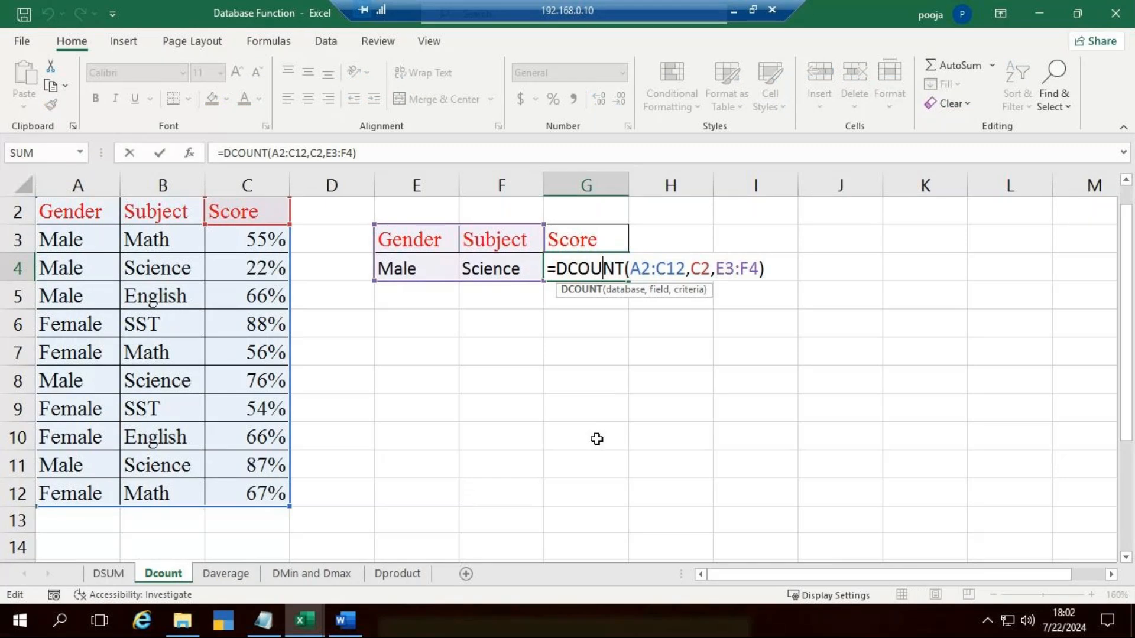
key(Escape)
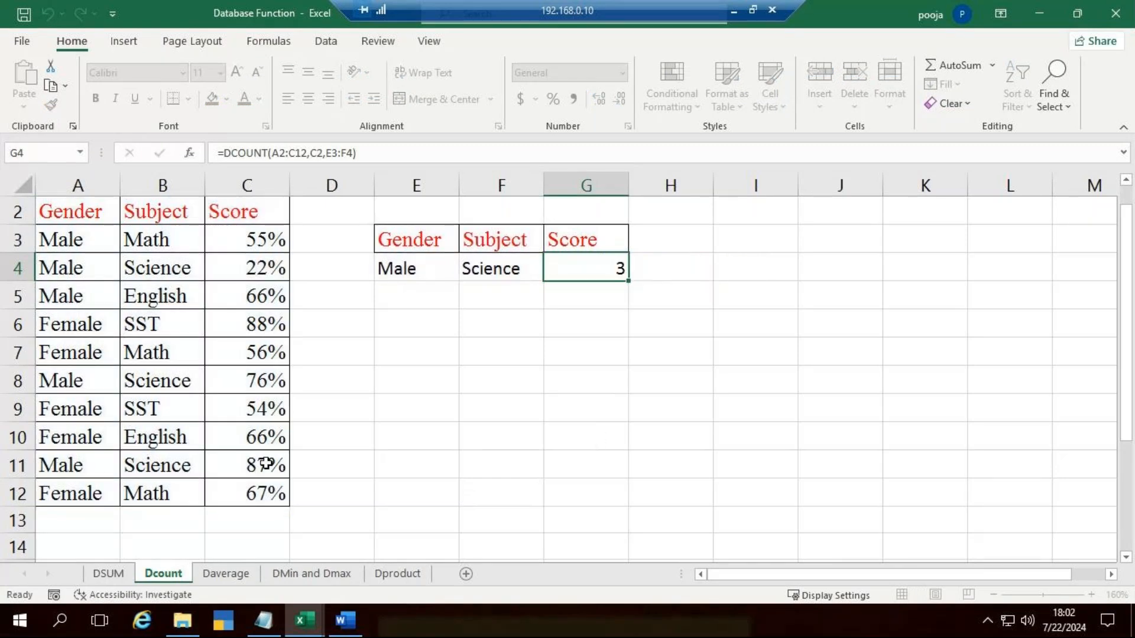
click(386, 398)
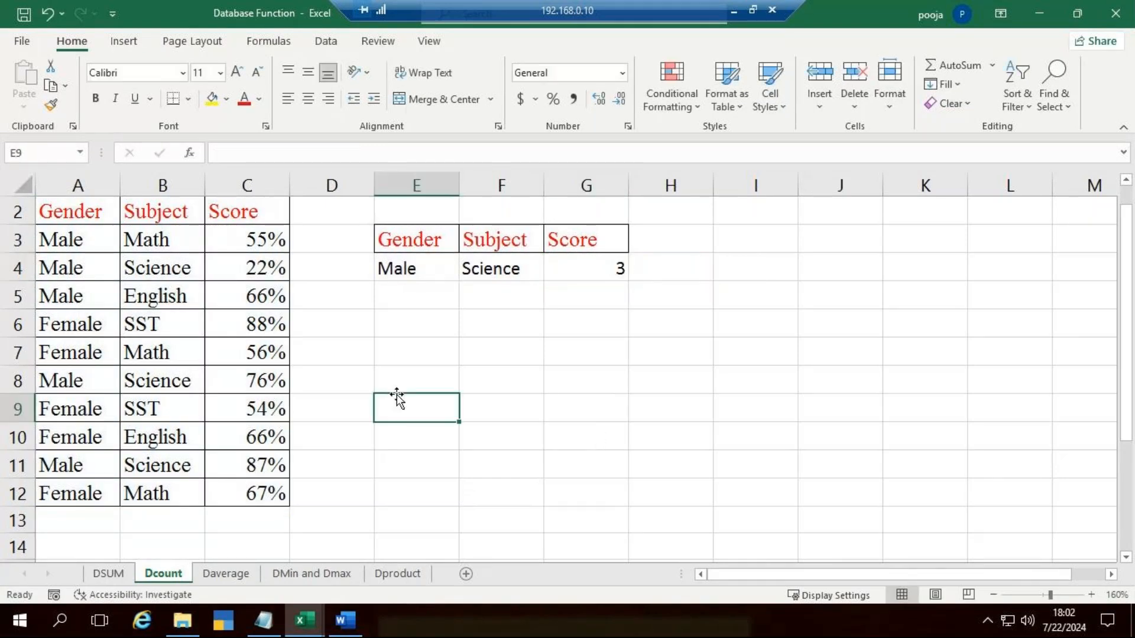
click(203, 273)
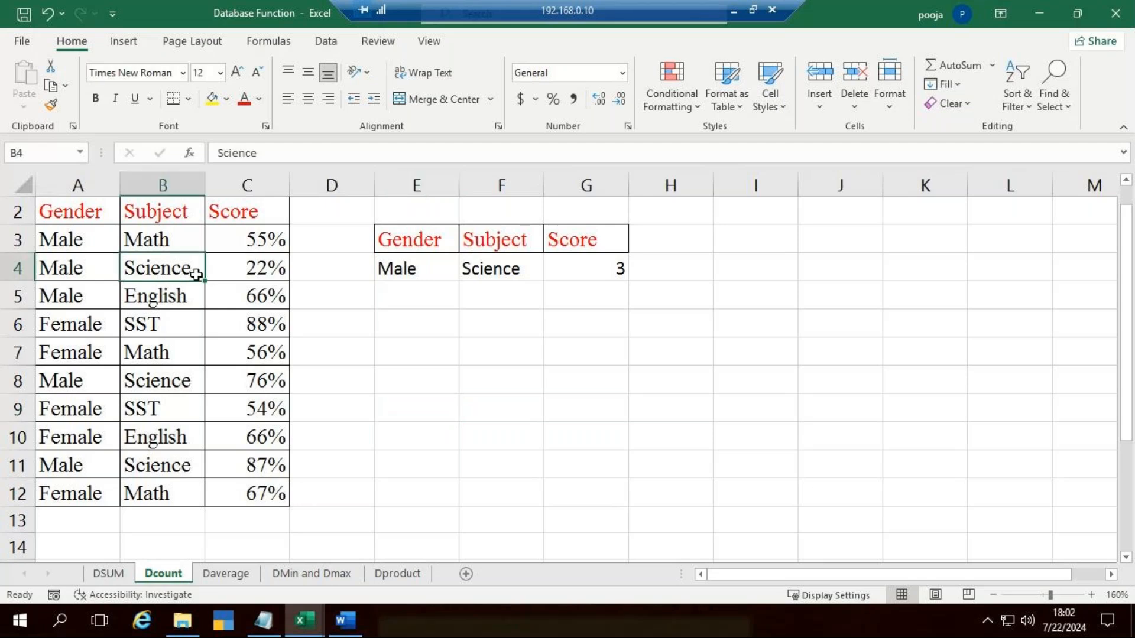
click(281, 274)
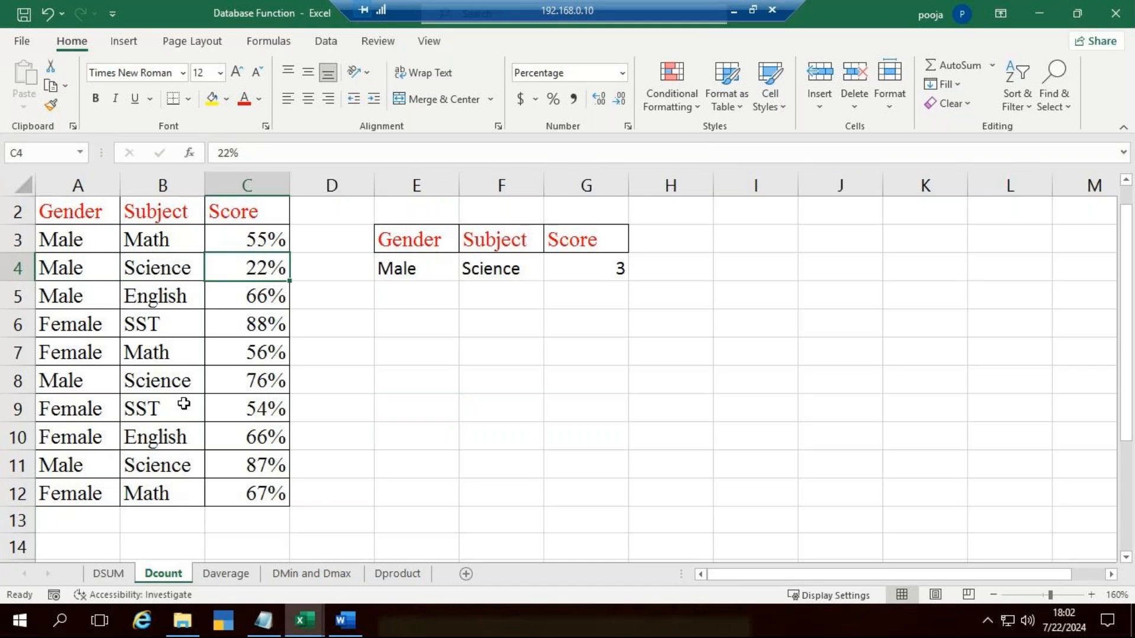
click(200, 380)
key(Right)
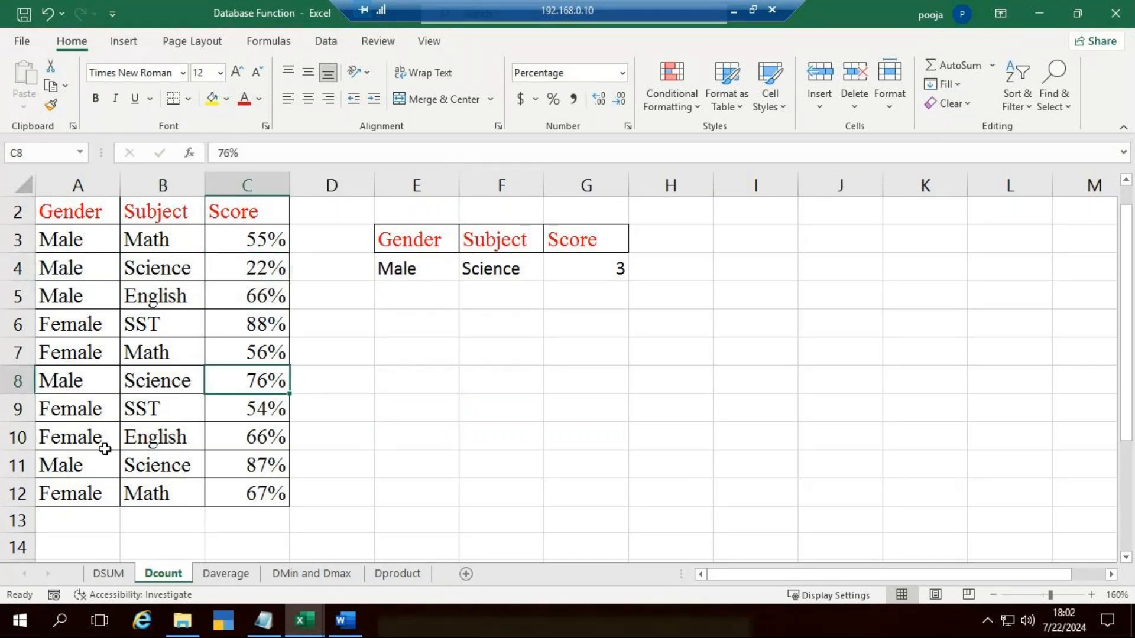
click(79, 485)
click(648, 459)
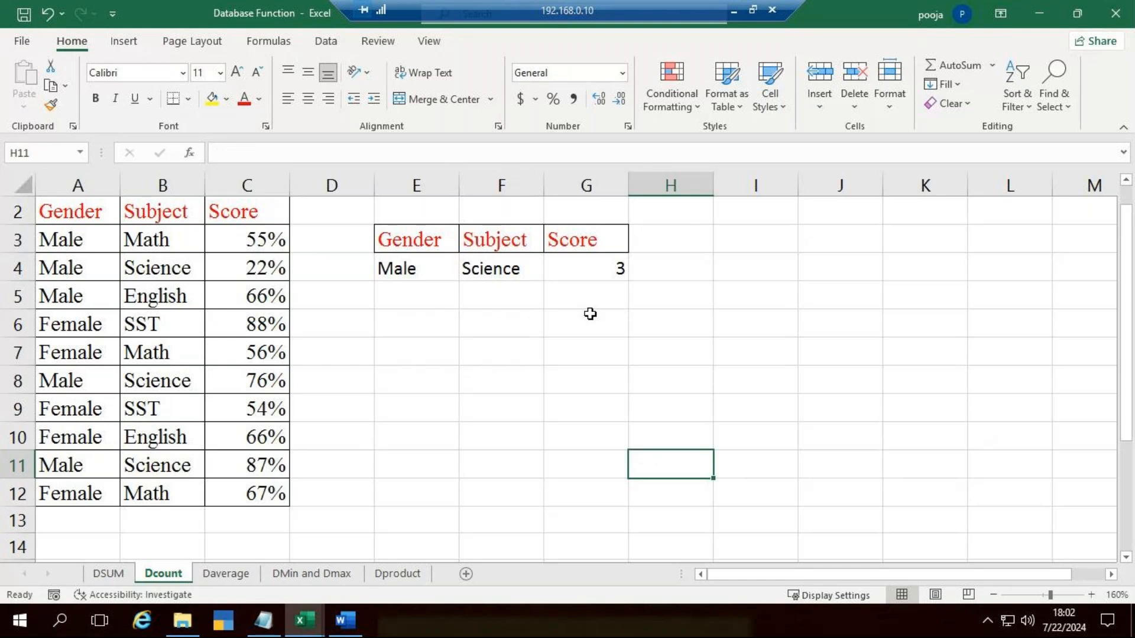
Step: Clear the existing DCOUNT formula from G4 under the Score header
click(600, 273)
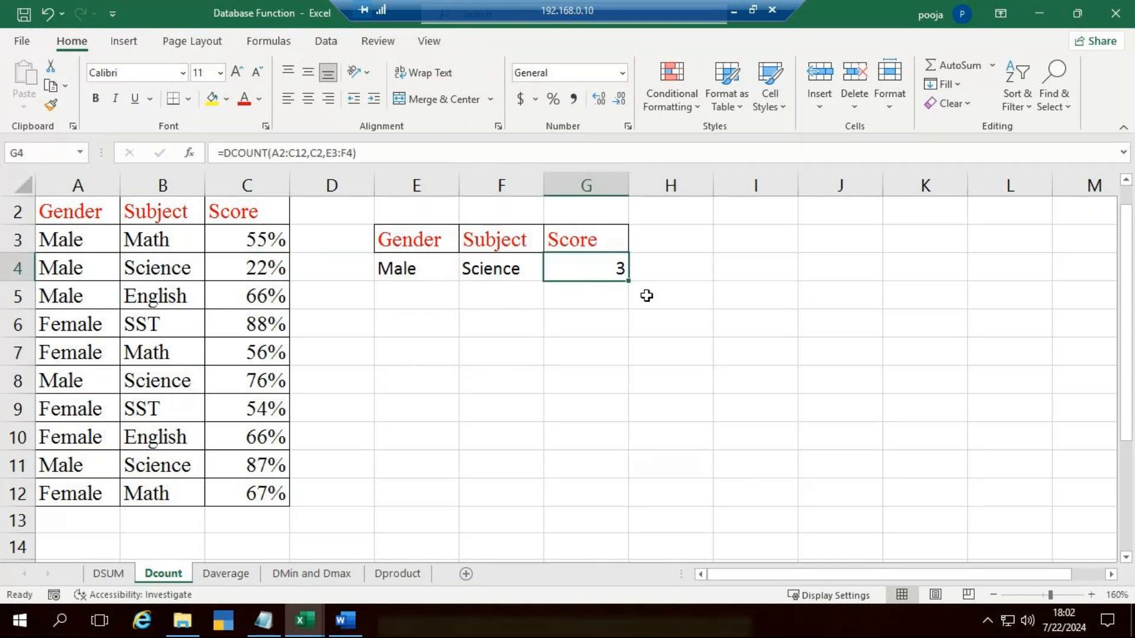
key(Delete)
click(658, 348)
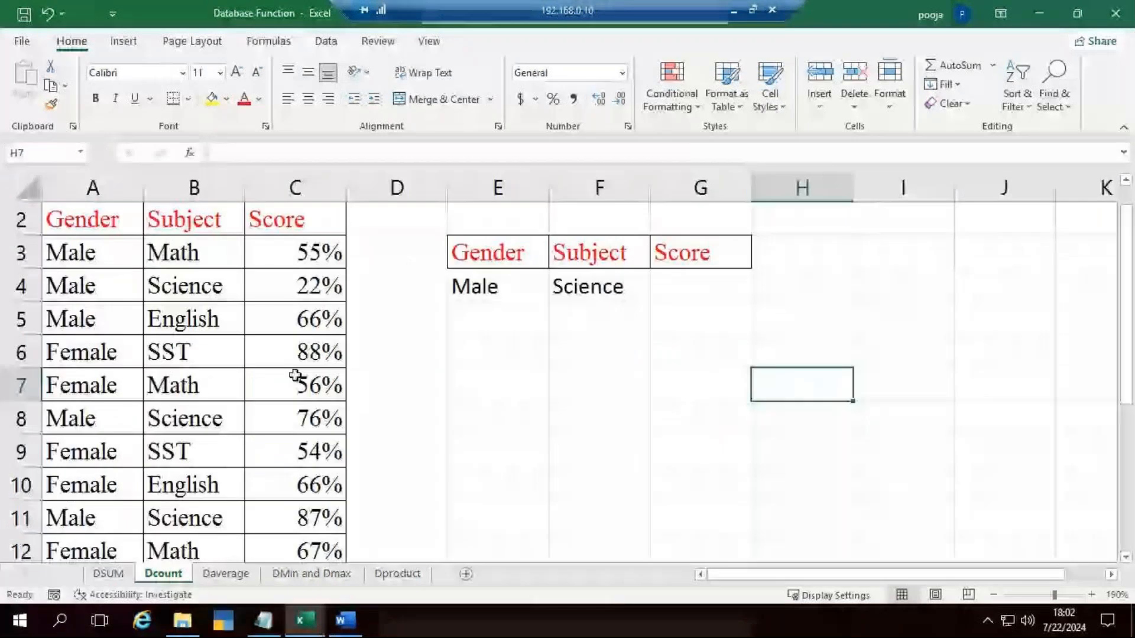
scroll(264, 347, up, 1)
scroll(264, 348, down, 1)
Step: Examine the Gender, Subject and Score headers of the table and the Male and Science criteria in E4:F4
click(91, 242)
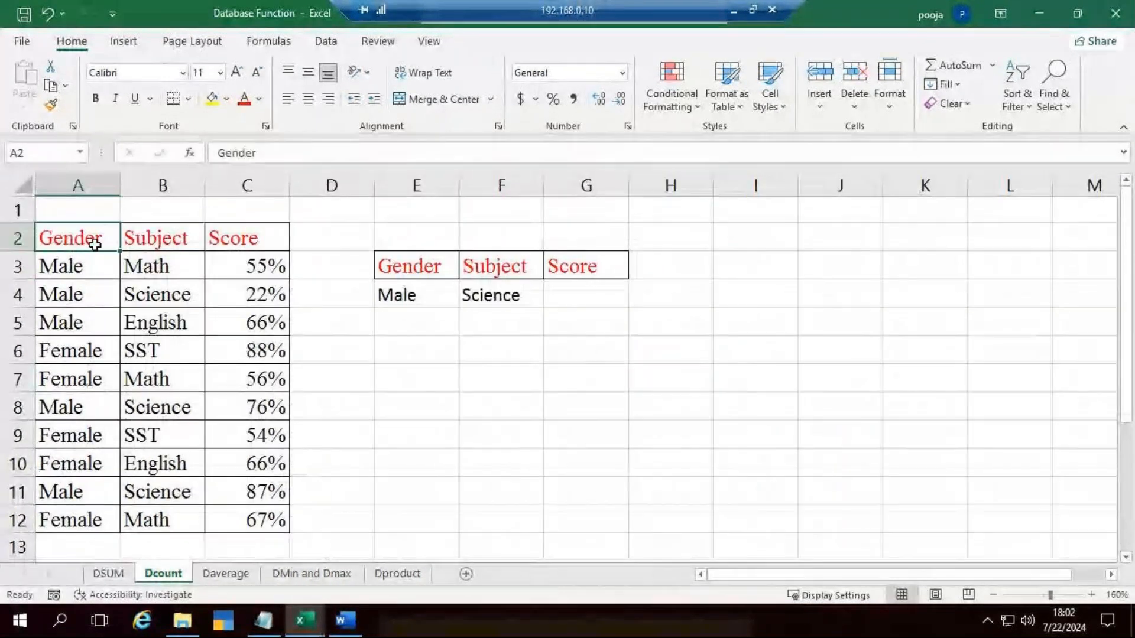
click(154, 241)
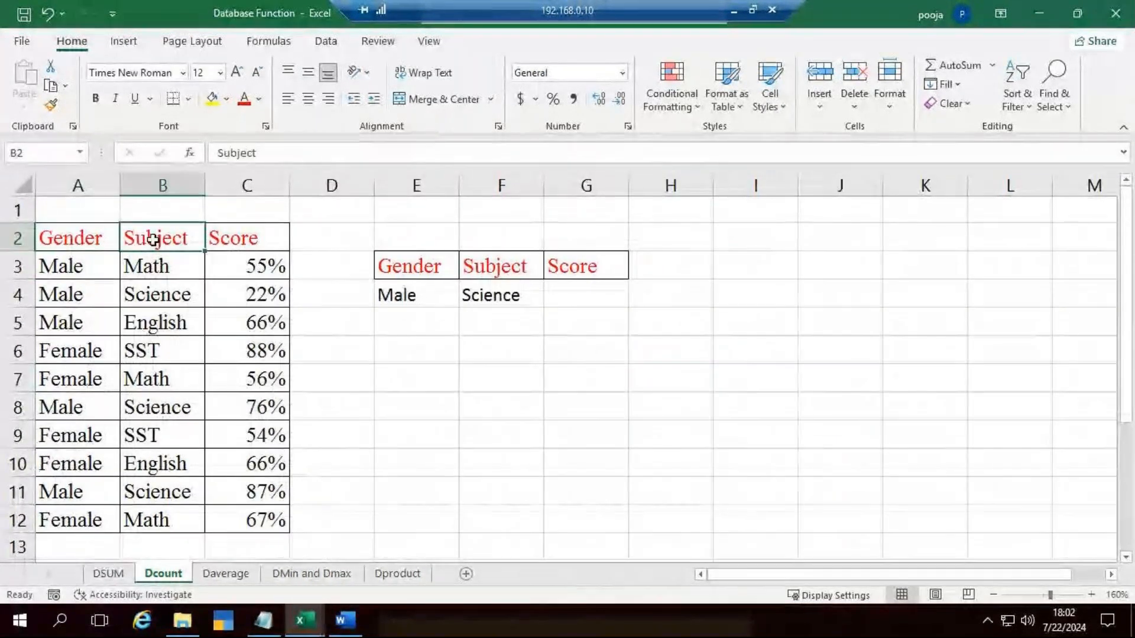
click(248, 243)
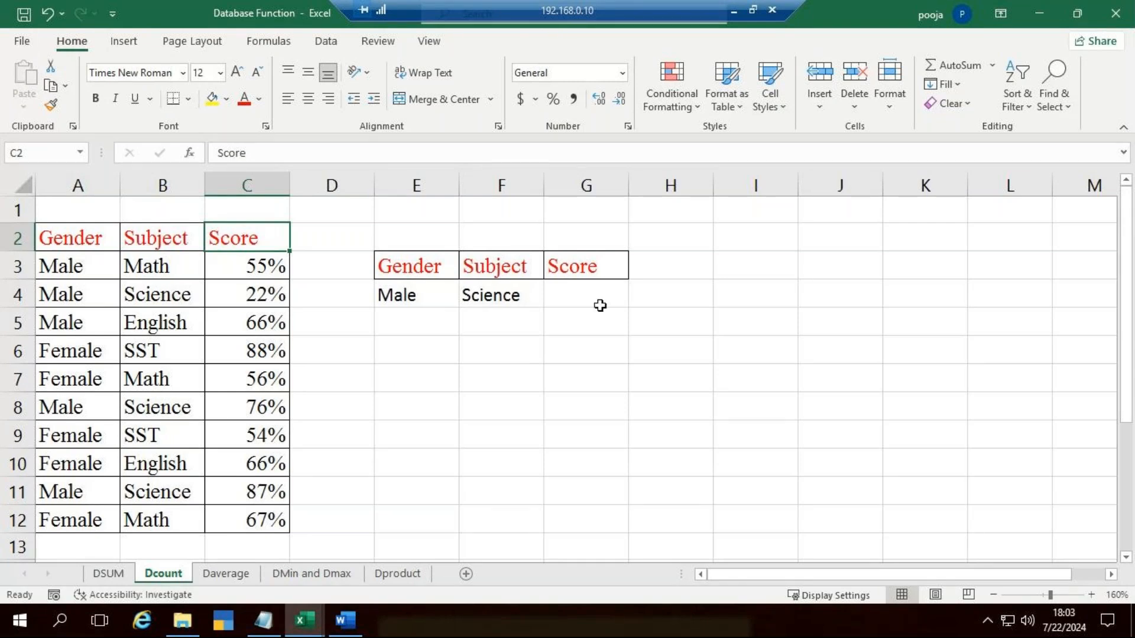
click(571, 295)
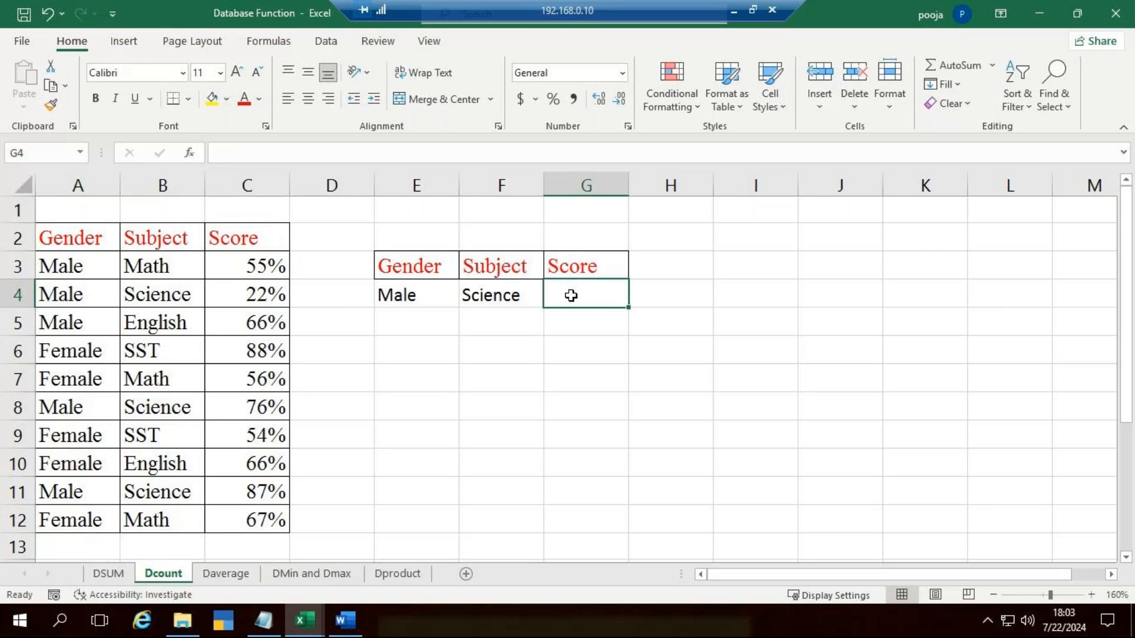
click(396, 294)
click(520, 297)
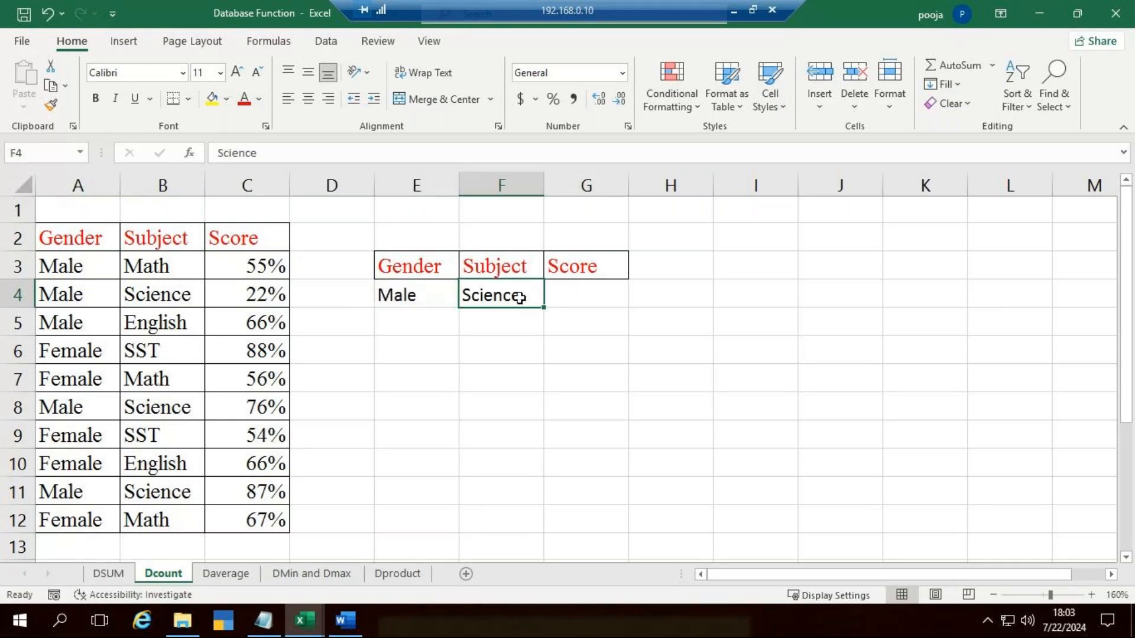
click(576, 296)
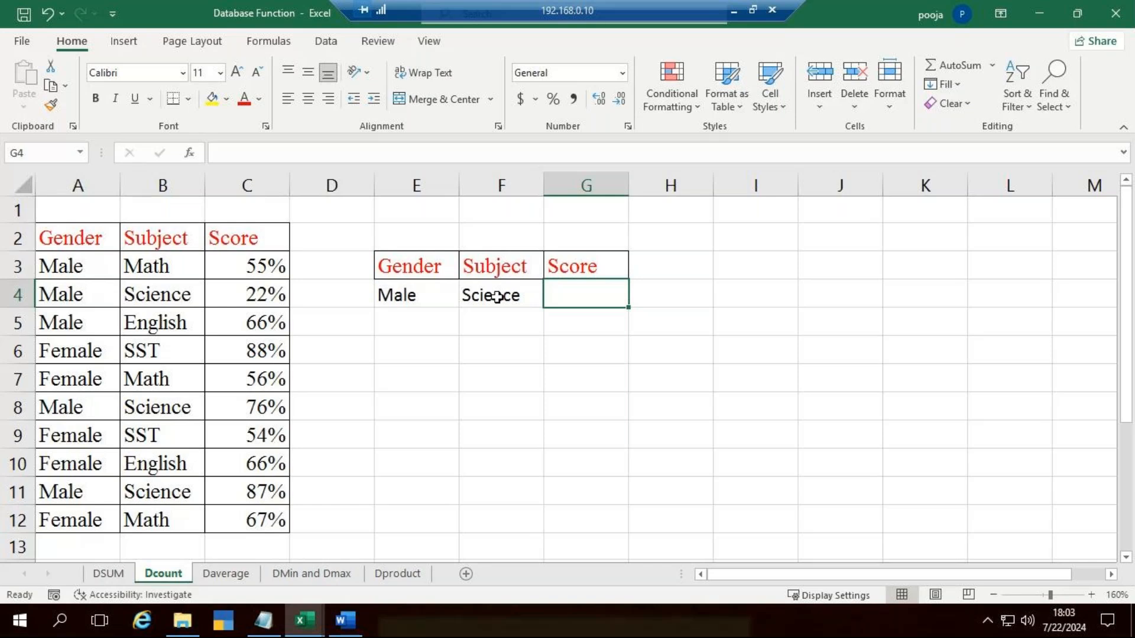
Step: Widen column G to make room for a full formula in G4
drag(628, 184, 657, 190)
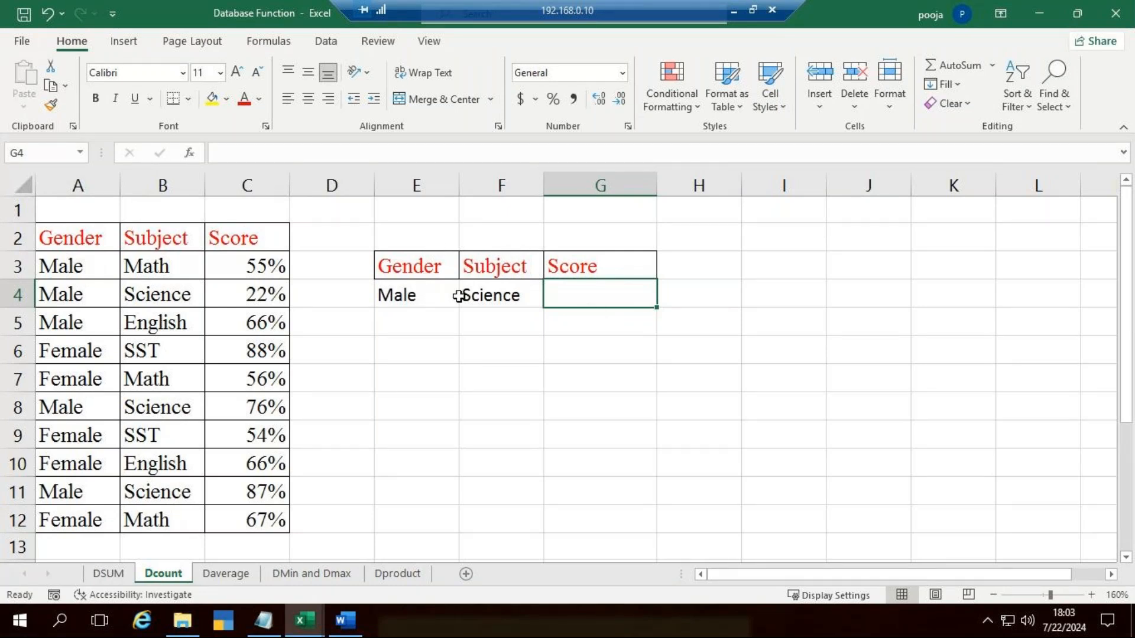
click(486, 295)
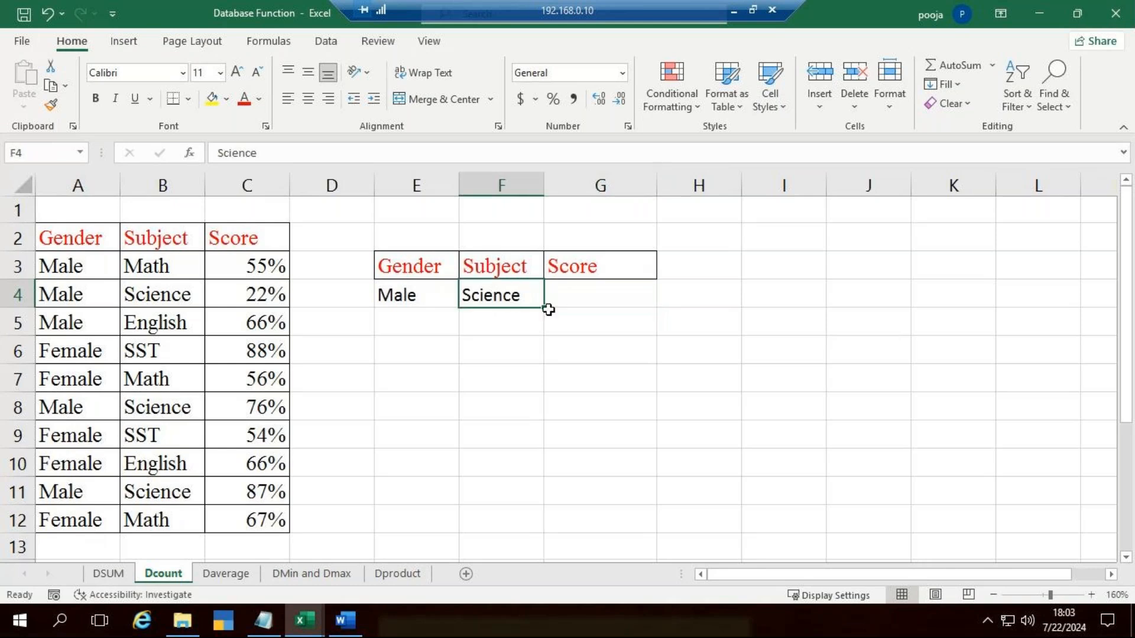
click(589, 302)
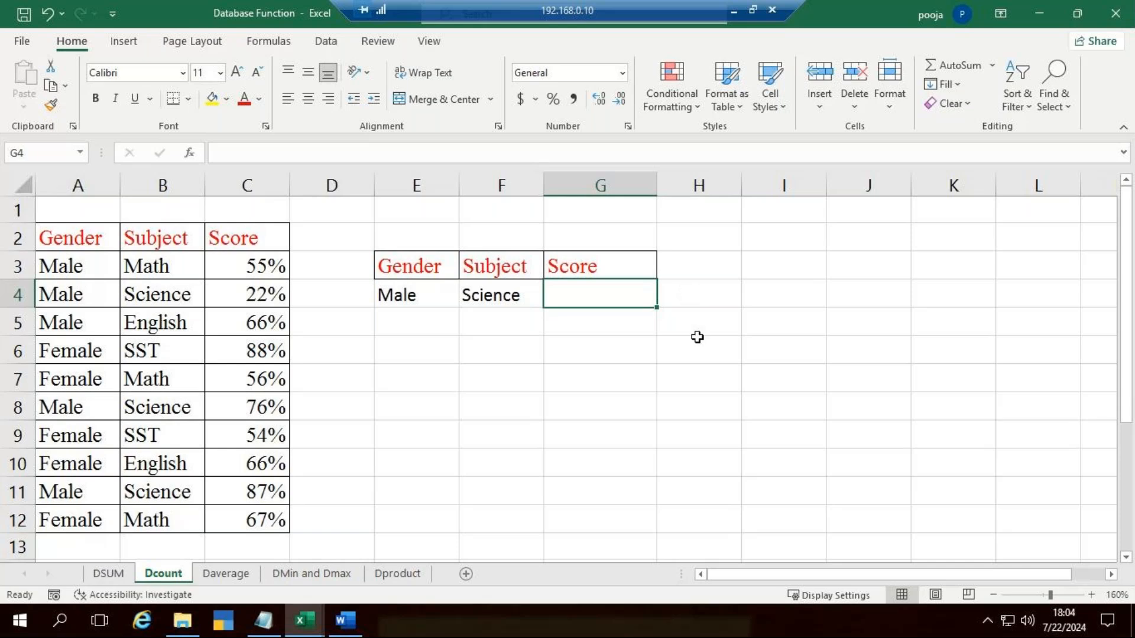
drag(656, 185, 709, 185)
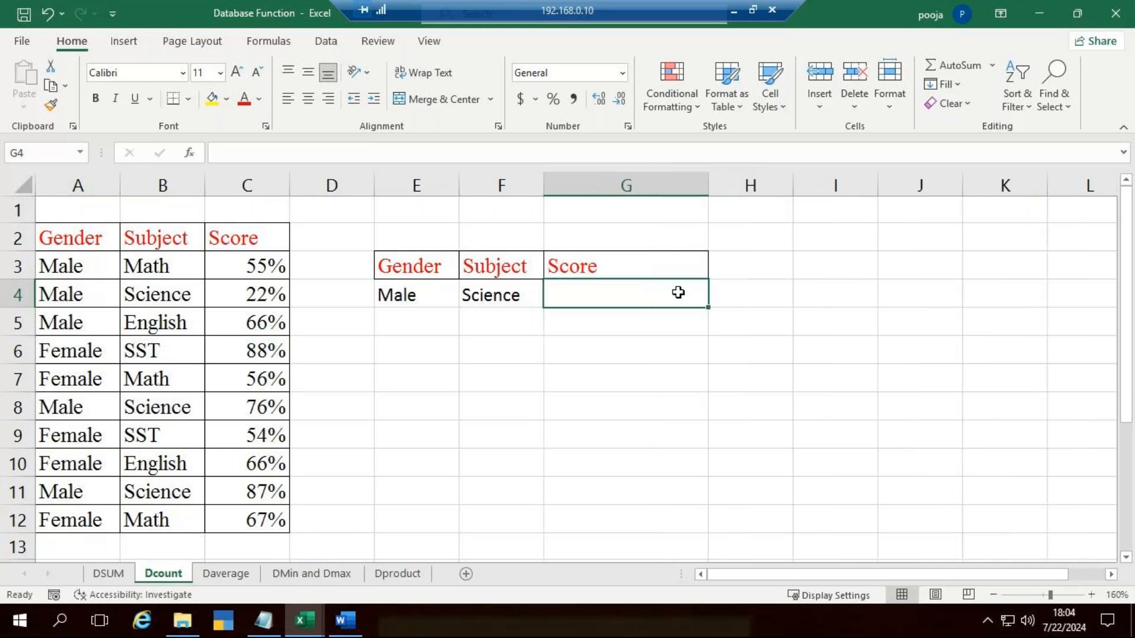
Step: Enter a DCOUNT formula in G4 with A2:C12 as the database, C2 as the field and E3:F4 as the criteria
key(F2)
text(=)
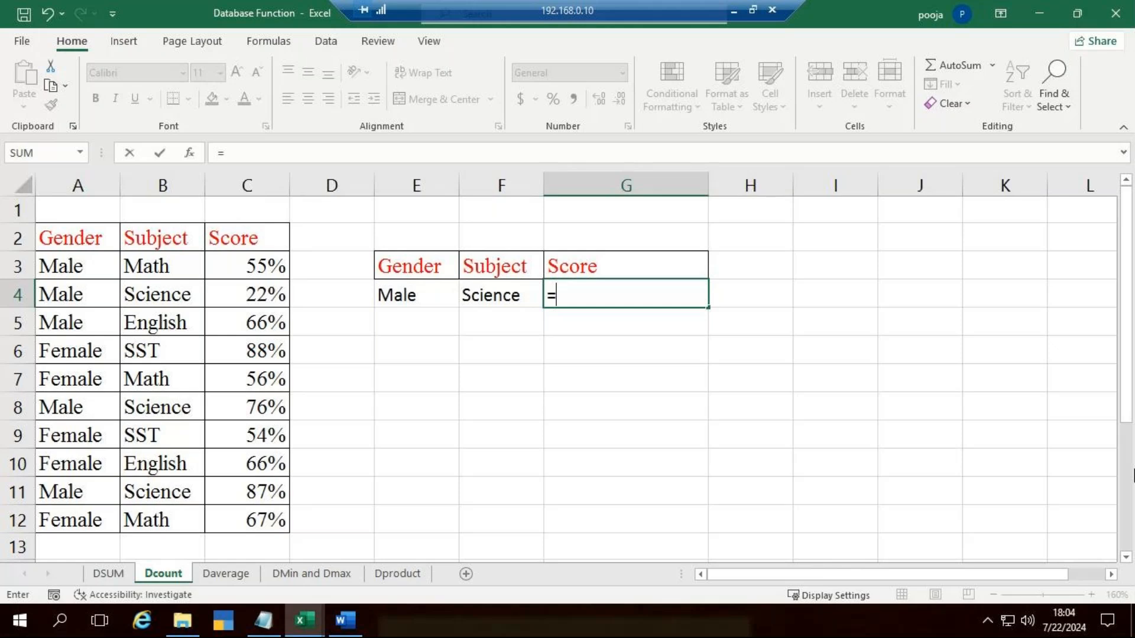
text(d)
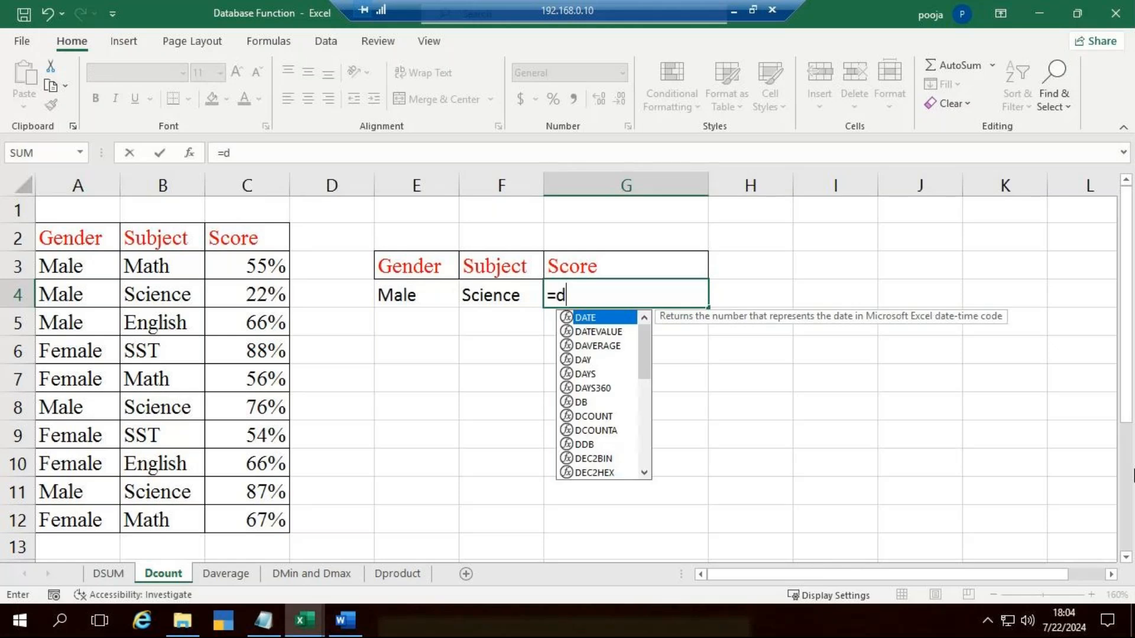
text(cou)
key(Tab)
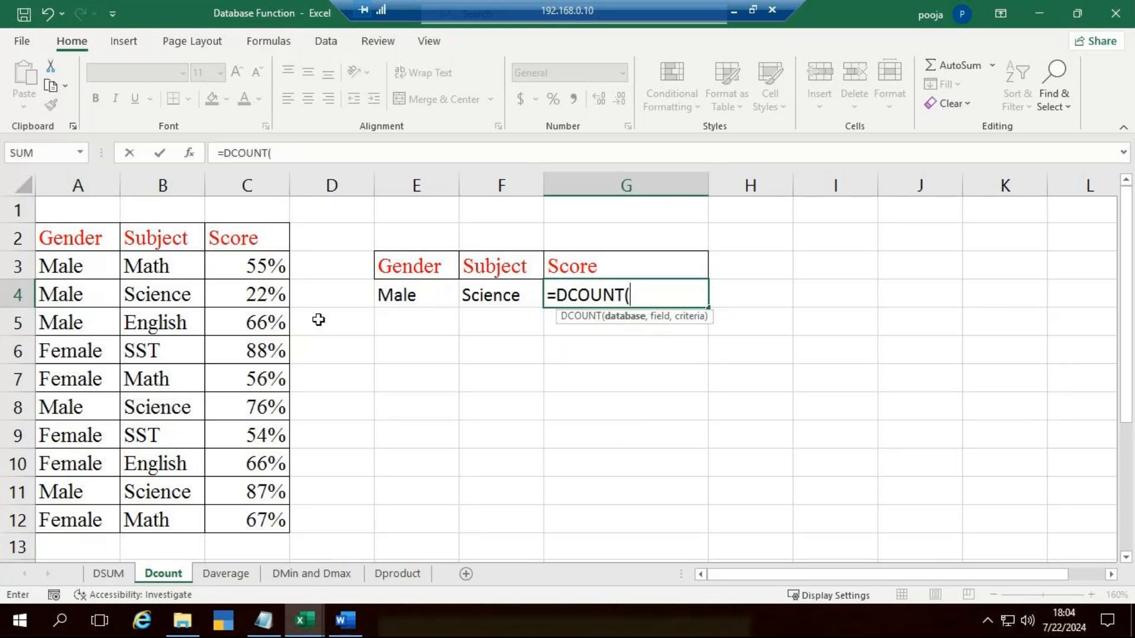
drag(81, 243, 273, 509)
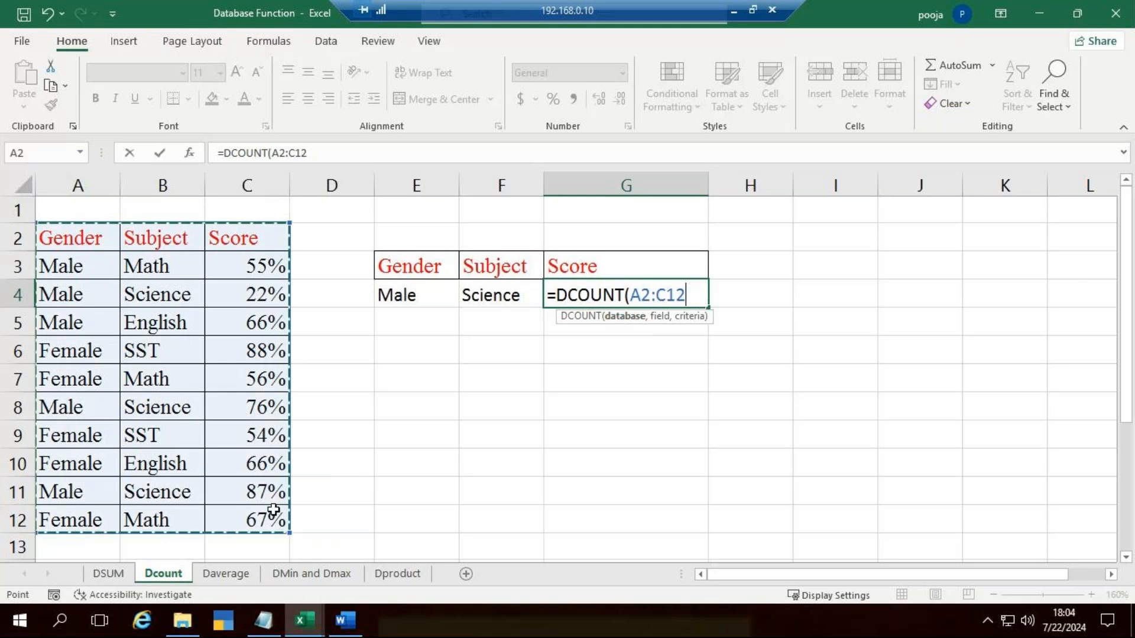
text(,)
click(253, 237)
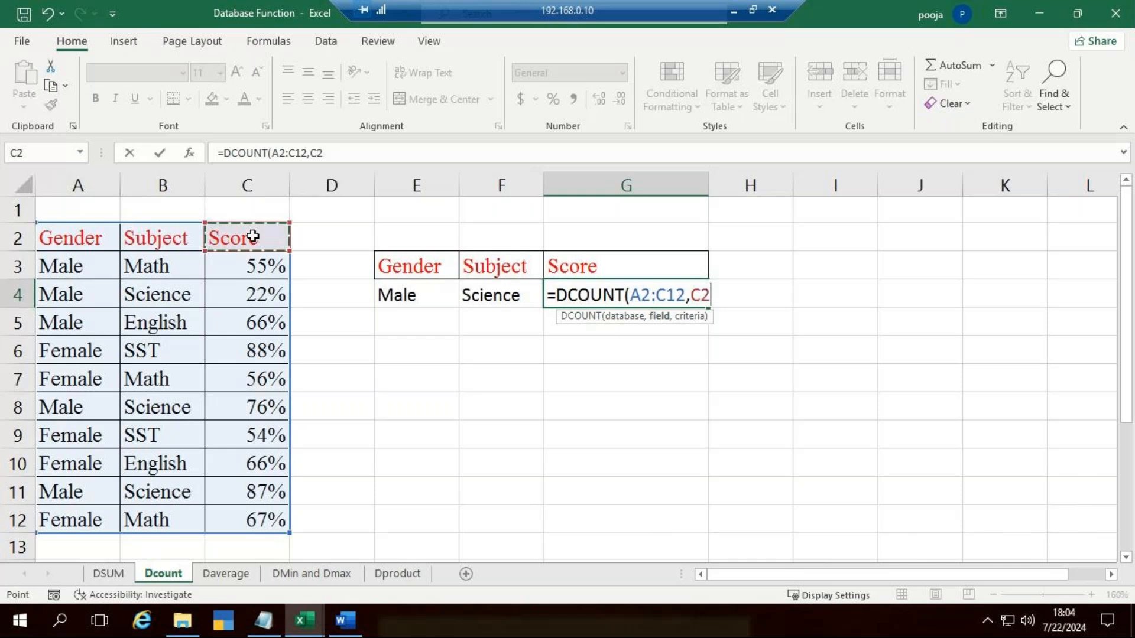
text(,)
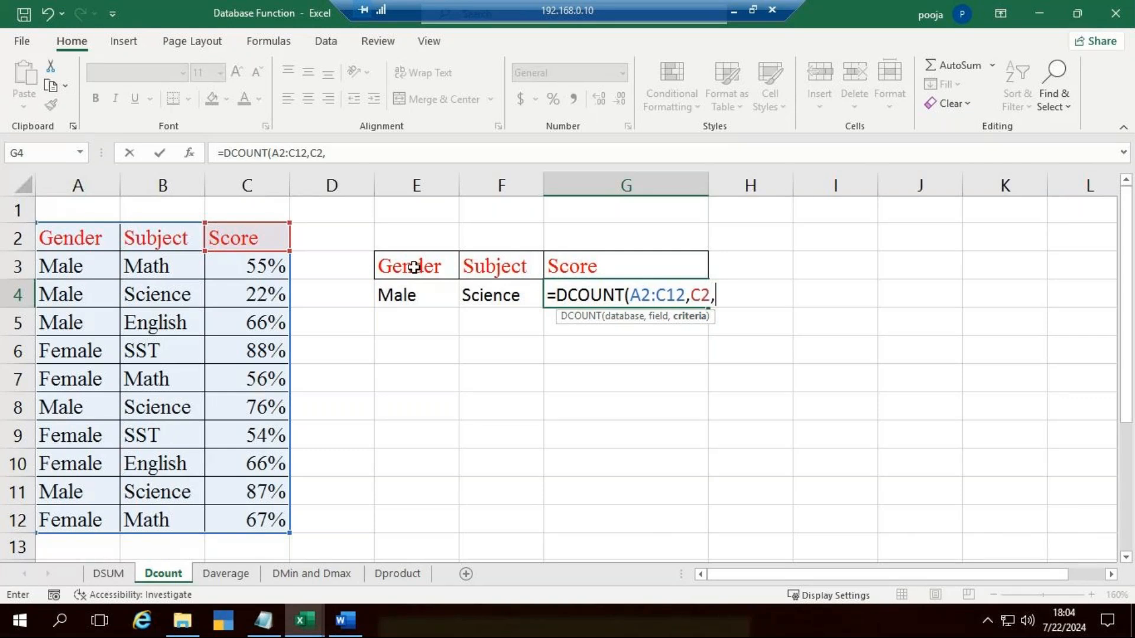
drag(413, 267, 502, 296)
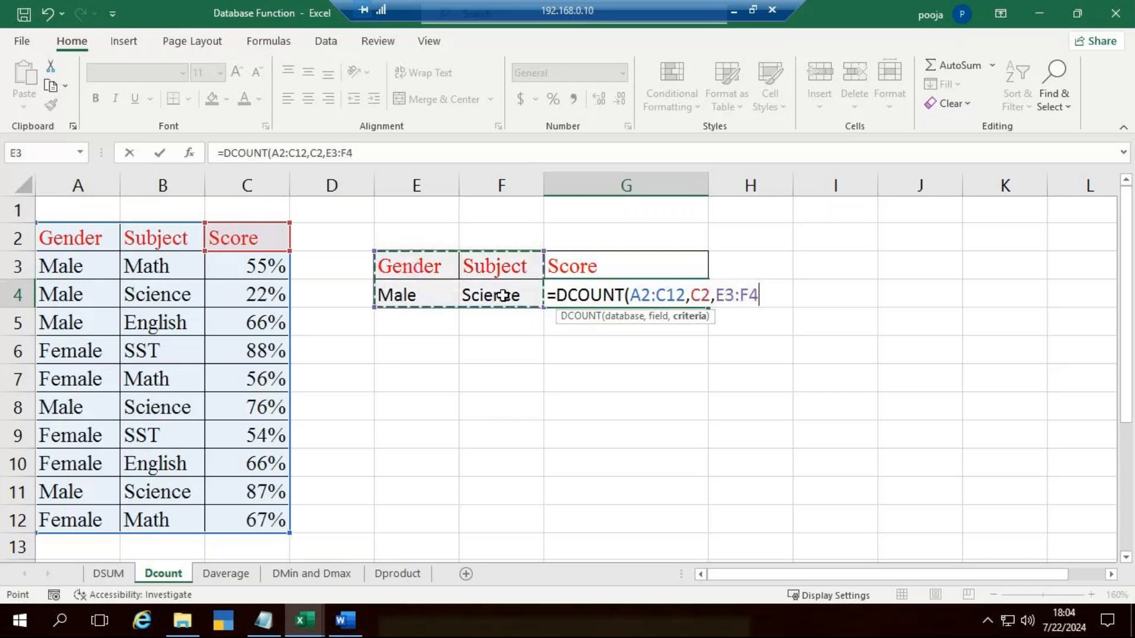
text())
key(Return)
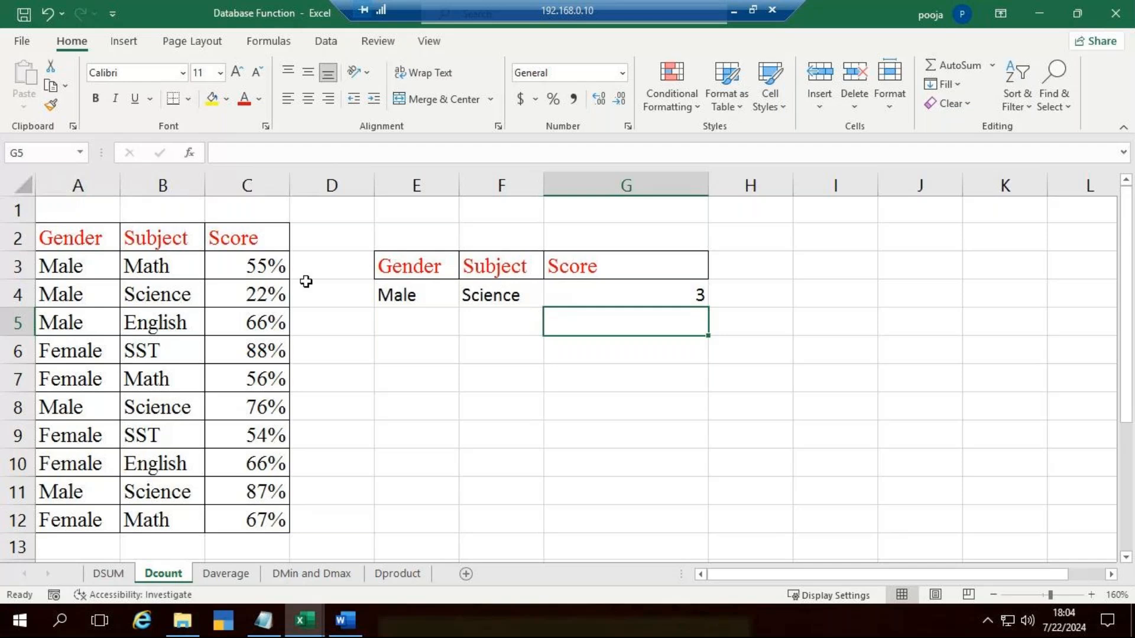
Step: Check the gender, subject and score cells in rows 4, 8 and 11 against the DCOUNT result
click(91, 289)
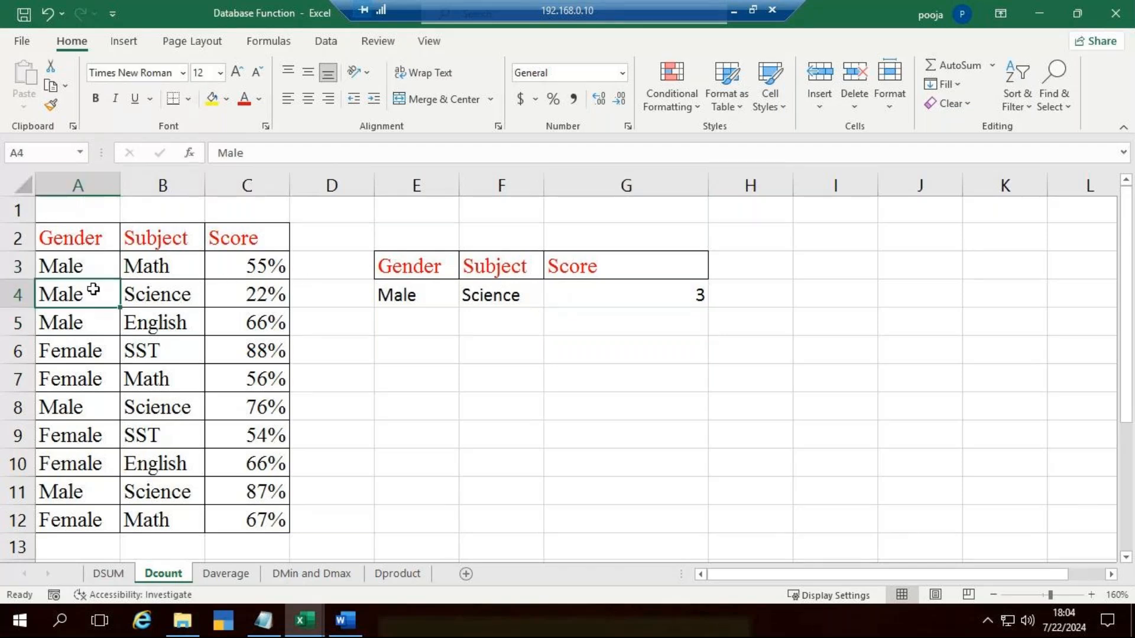
click(172, 294)
click(274, 303)
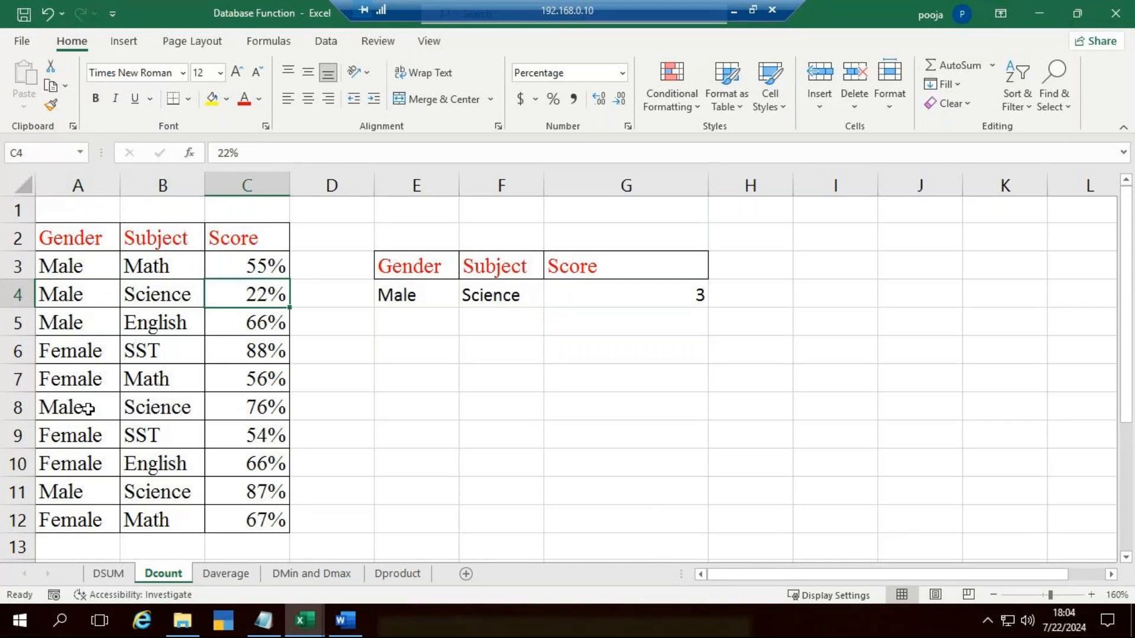
click(88, 408)
click(126, 405)
click(233, 406)
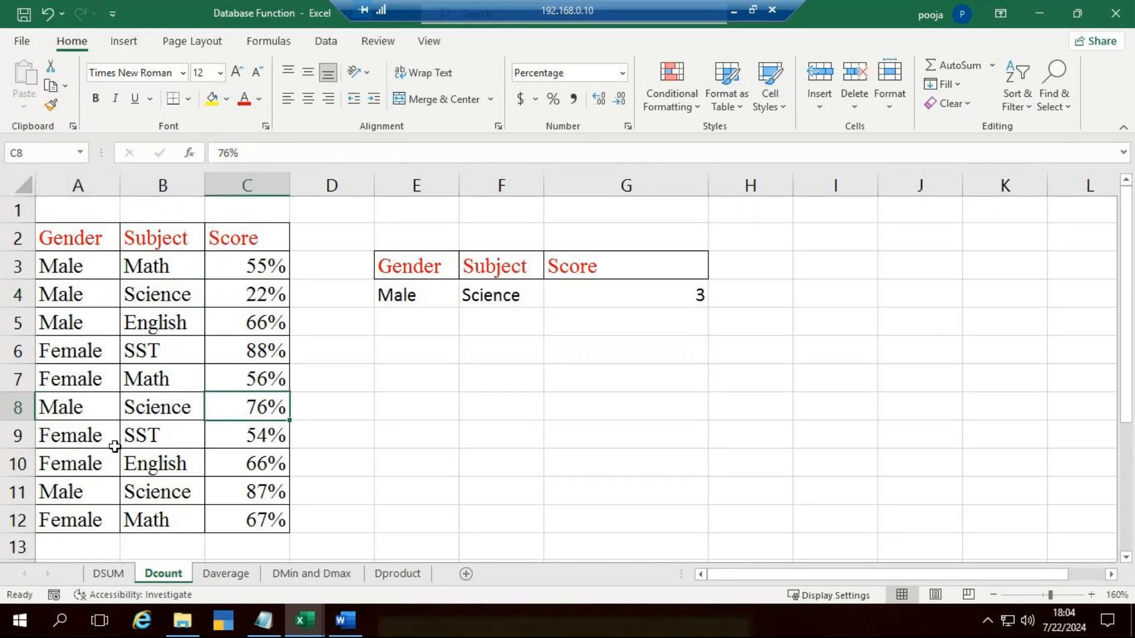
click(155, 493)
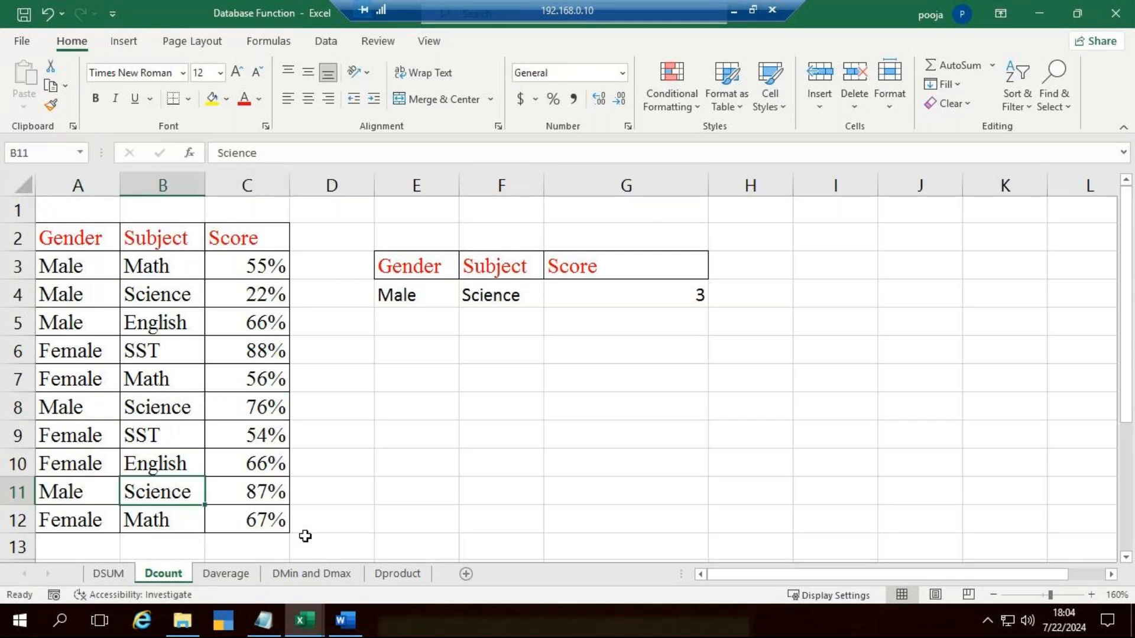
click(273, 491)
Step: Delete the newly entered DCOUNT formula from G4 and reselect the empty cell
click(655, 294)
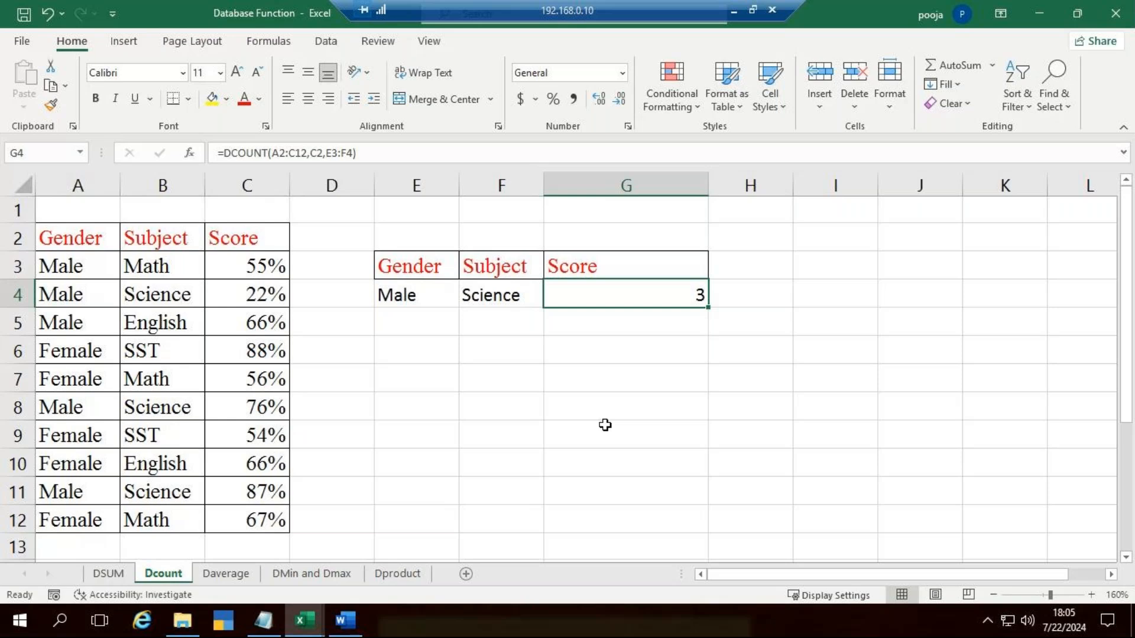
key(Delete)
click(883, 375)
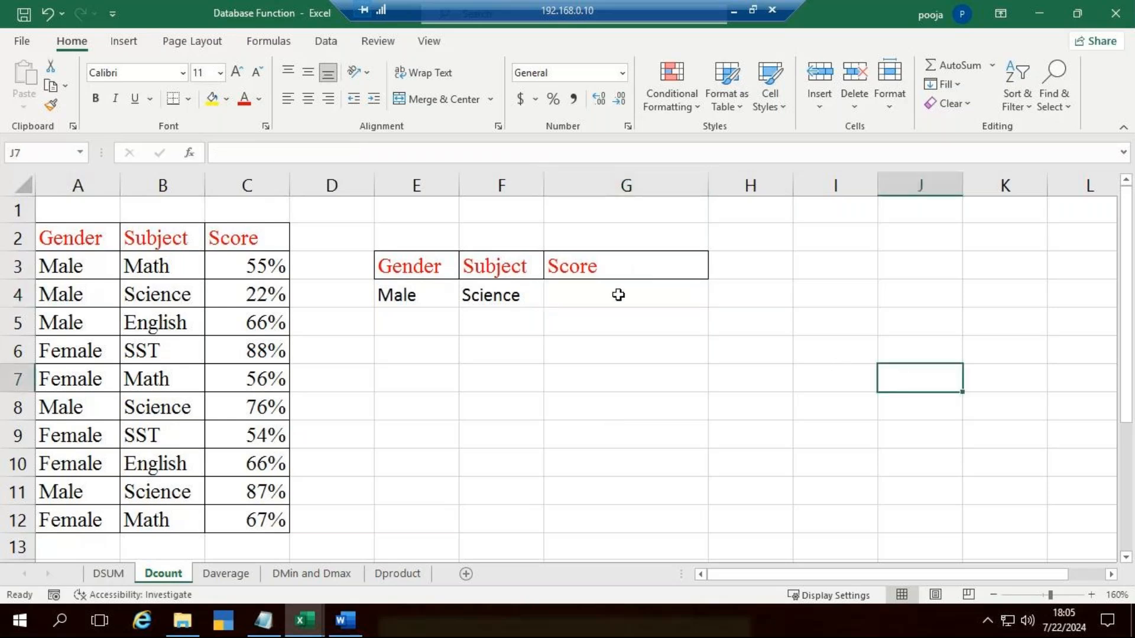
click(647, 306)
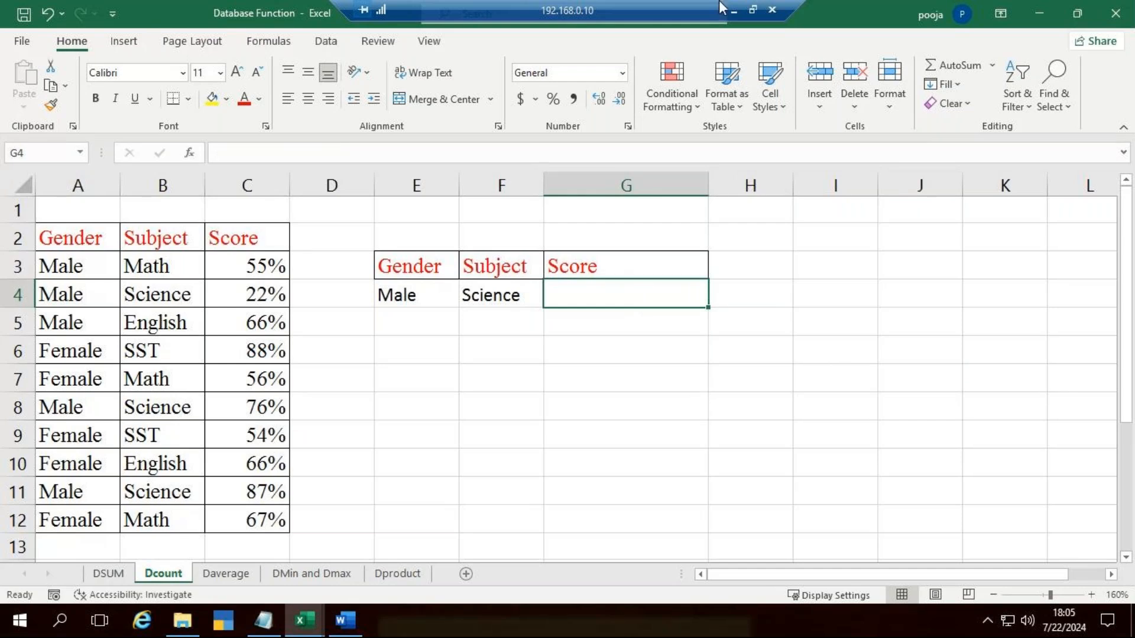
click(737, 10)
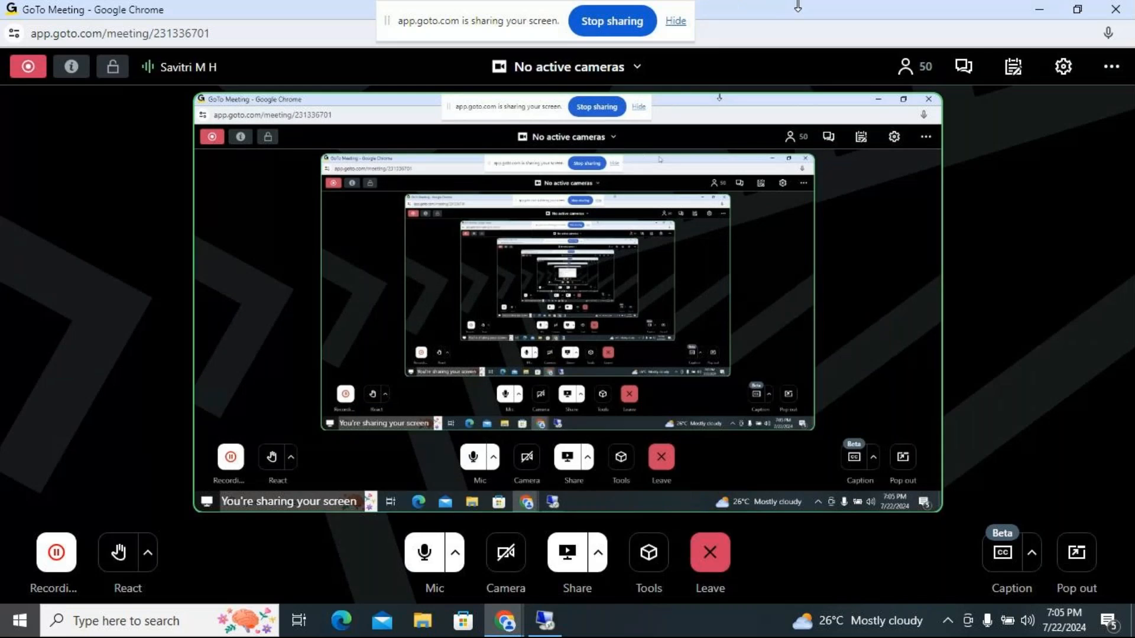
click(538, 621)
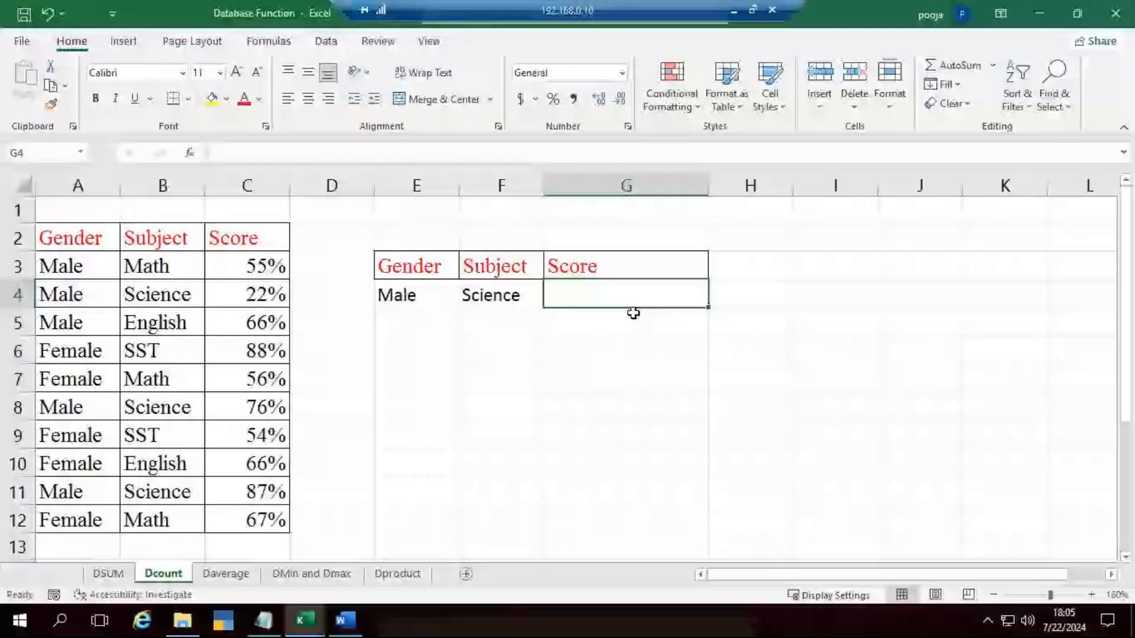
Step: Enter a DCOUNT formula in G4 using database A2:C12, field C2 and criteria range E3:F4
text(=dc)
key(Tab)
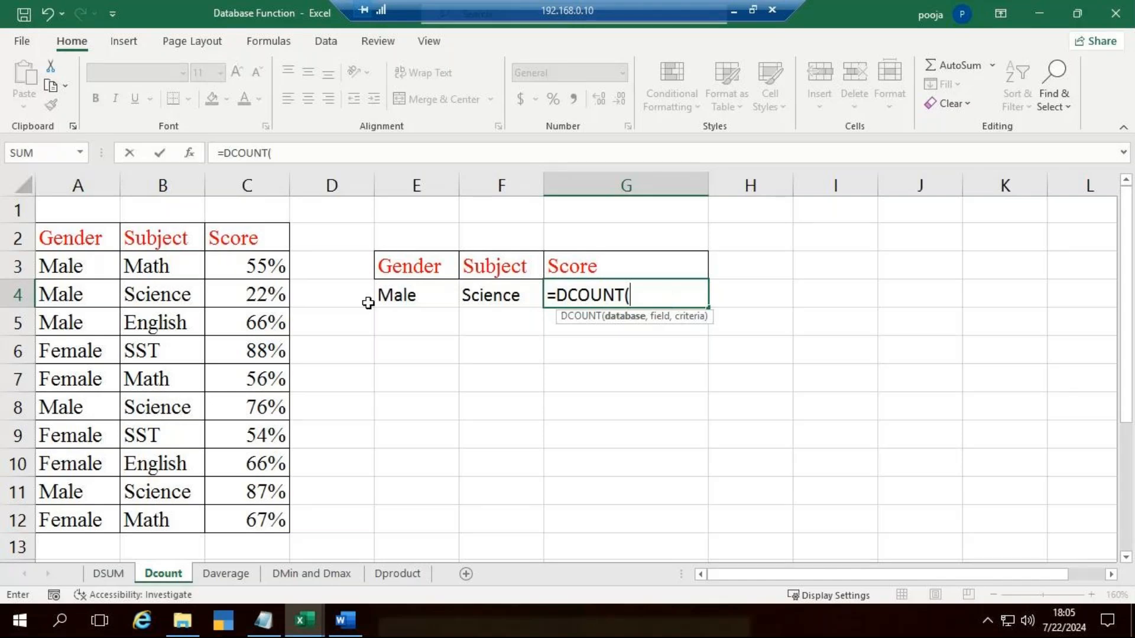
drag(64, 247, 235, 525)
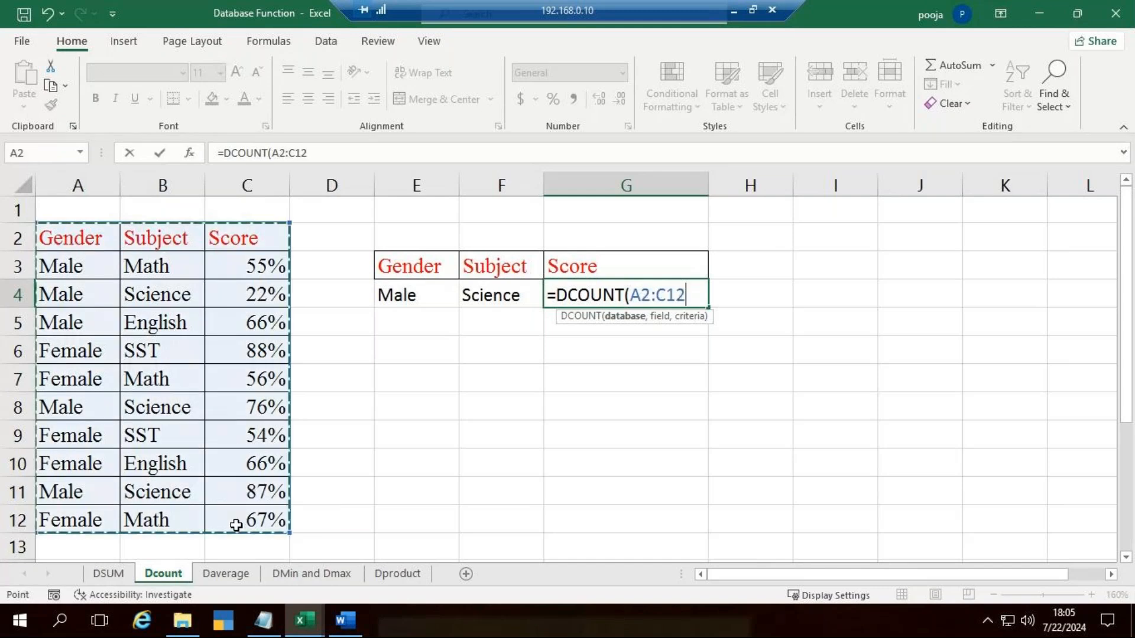
text(,)
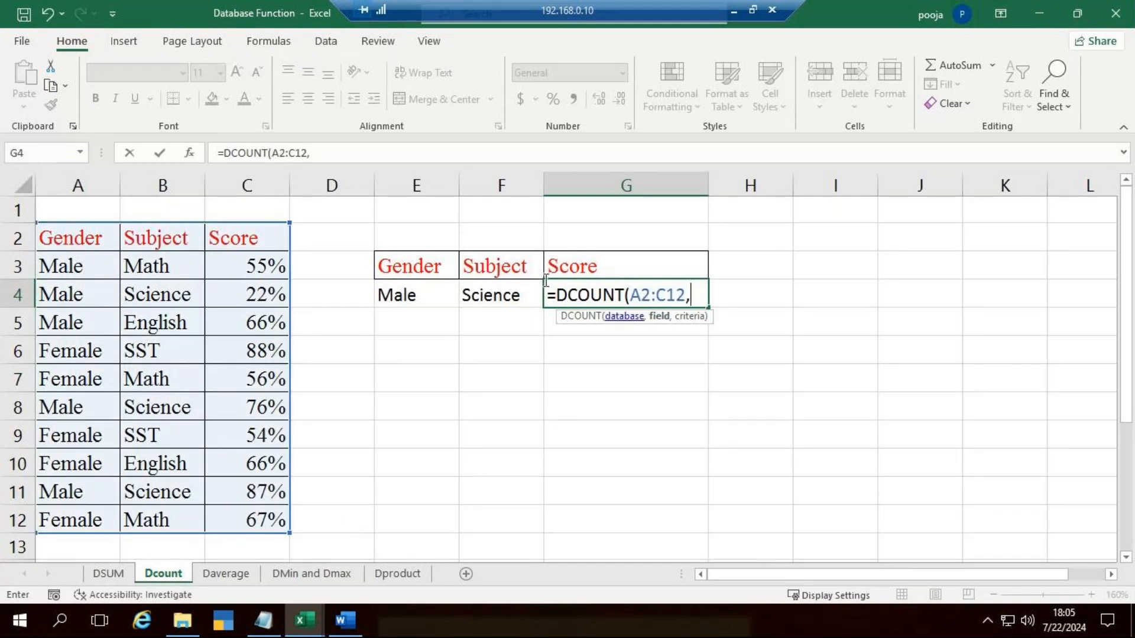
click(257, 231)
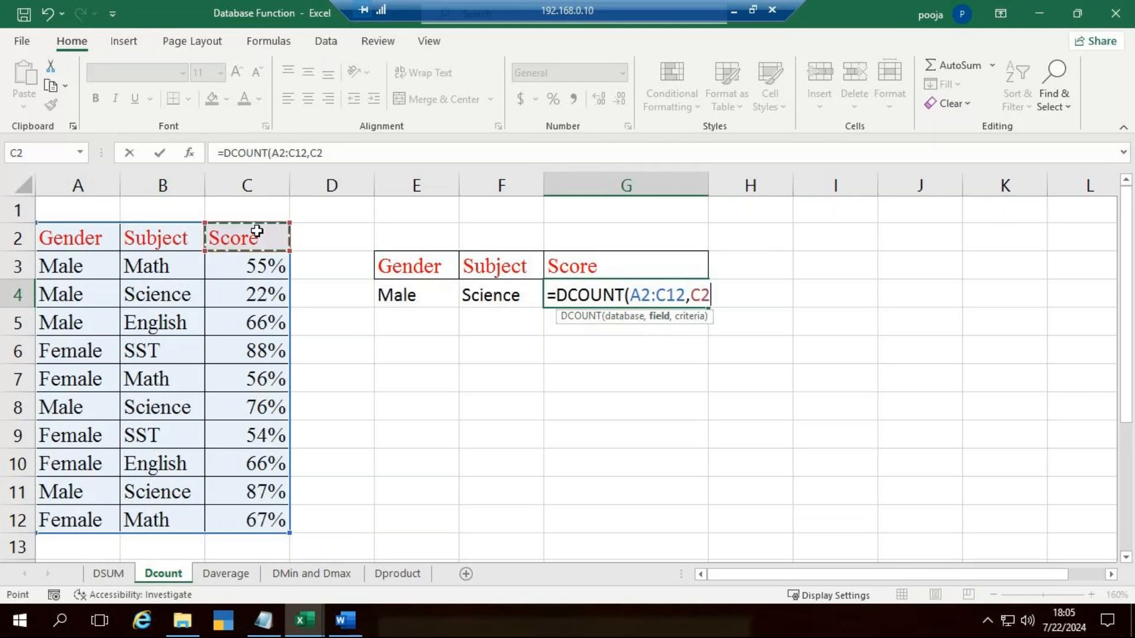
text(,)
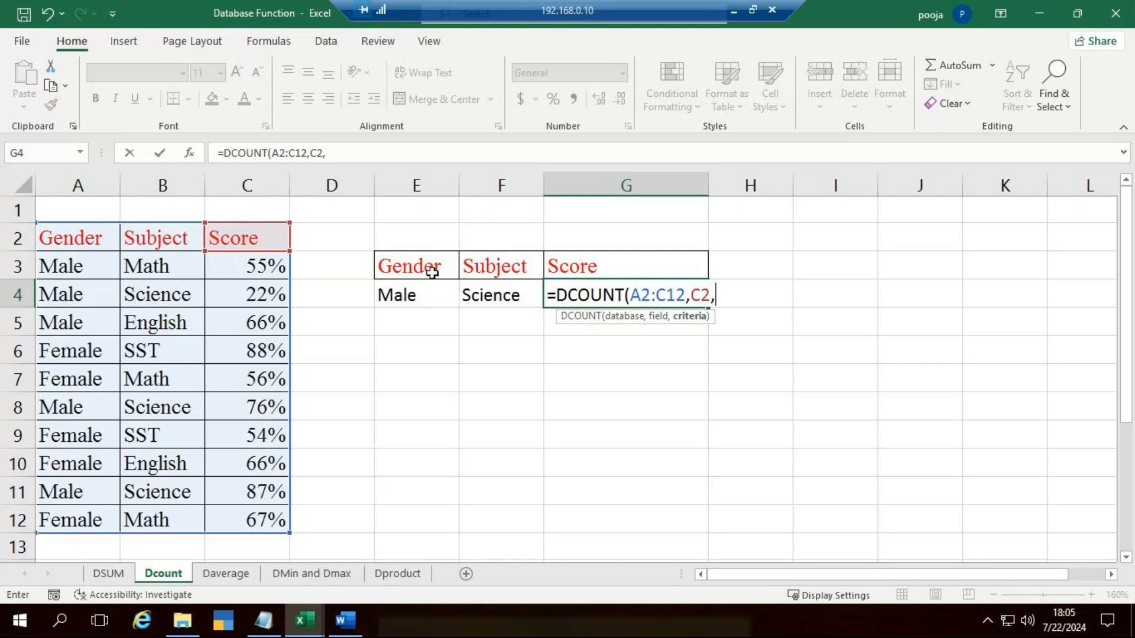
drag(433, 266, 469, 294)
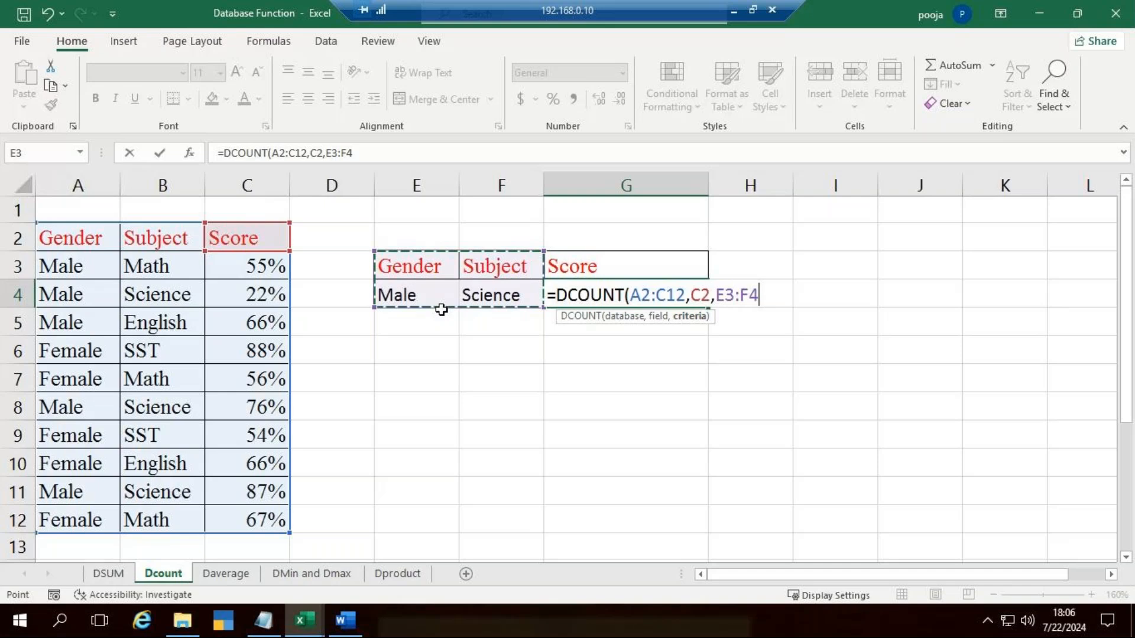
text())
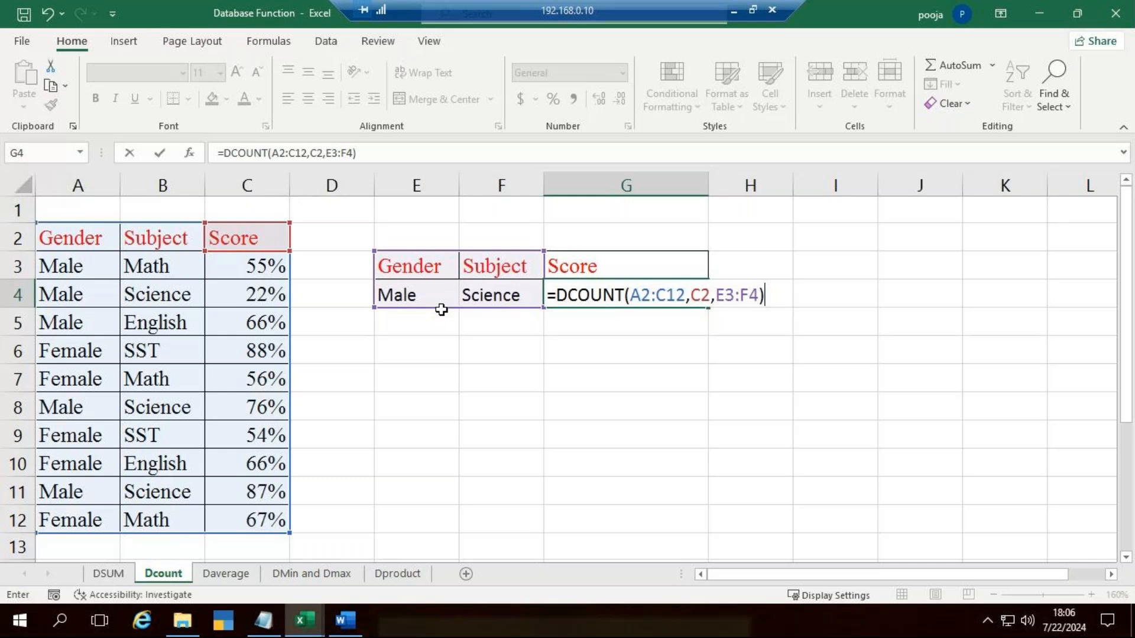
key(Return)
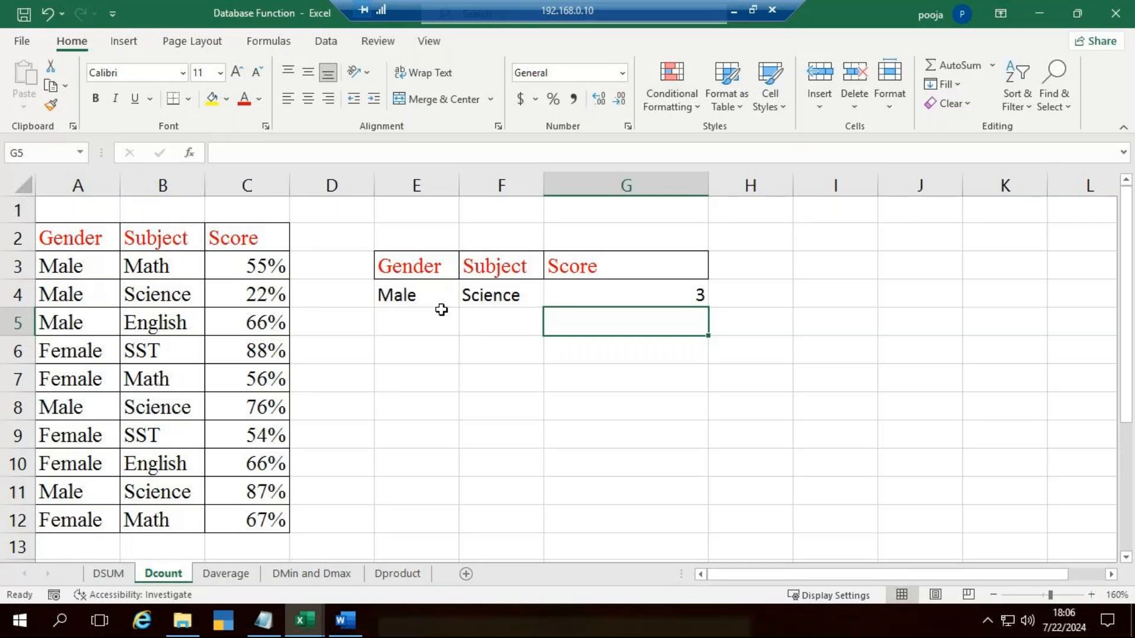
Step: On the Daverage sheet, widen columns F and G and clear the existing DAVERAGE formula from G2
click(228, 574)
click(592, 402)
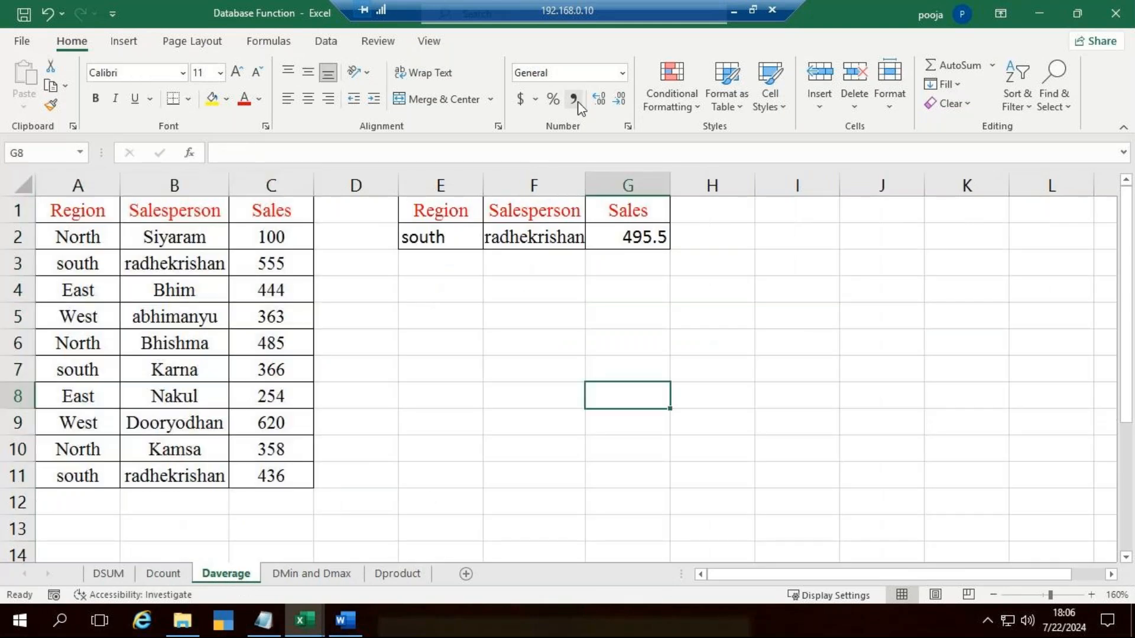
drag(588, 191, 589, 191)
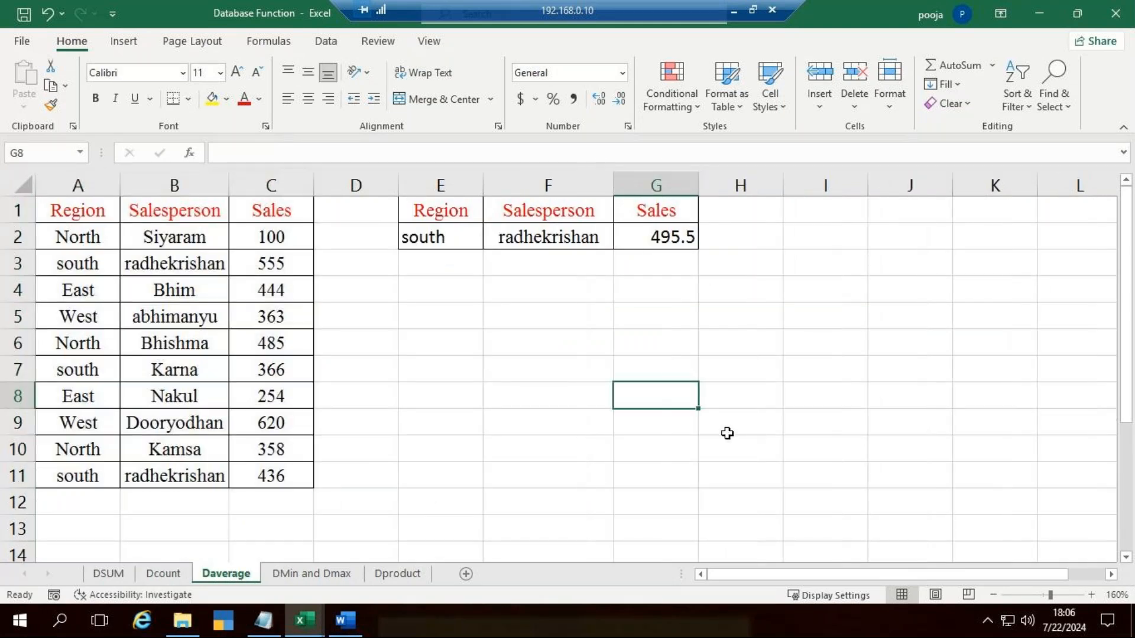
click(800, 342)
drag(701, 195, 751, 195)
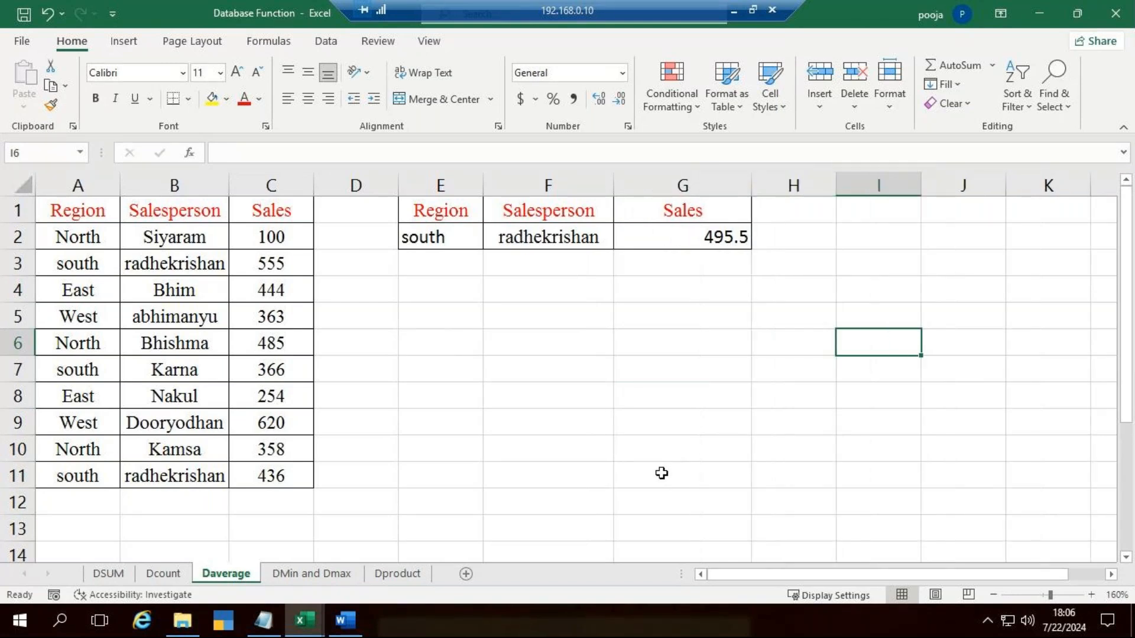
click(708, 247)
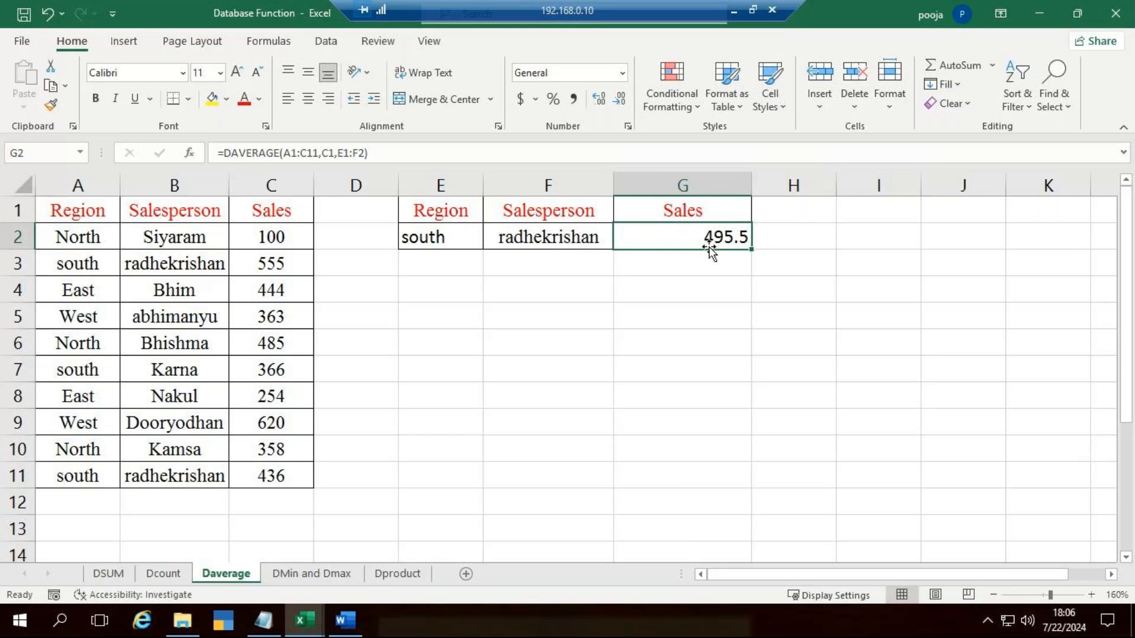
key(Delete)
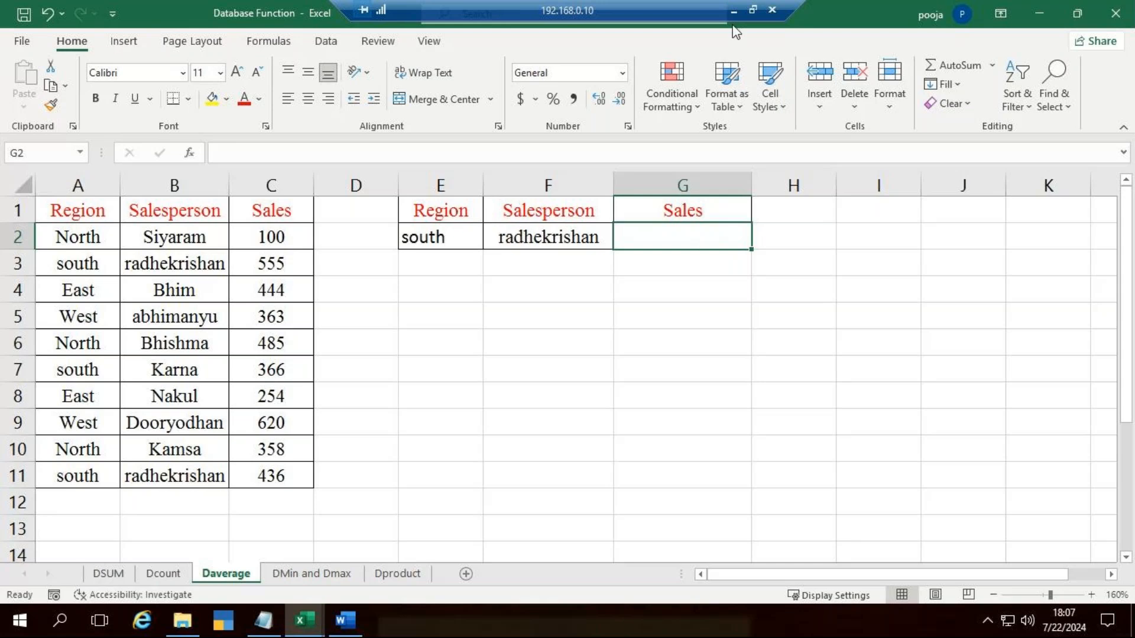
click(731, 10)
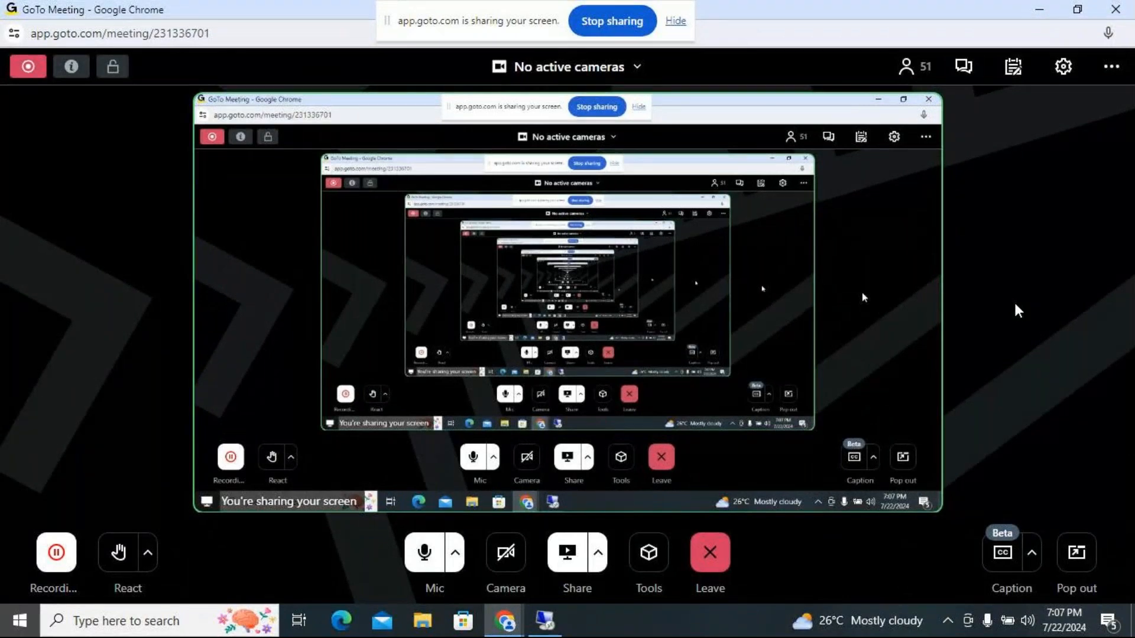
click(549, 633)
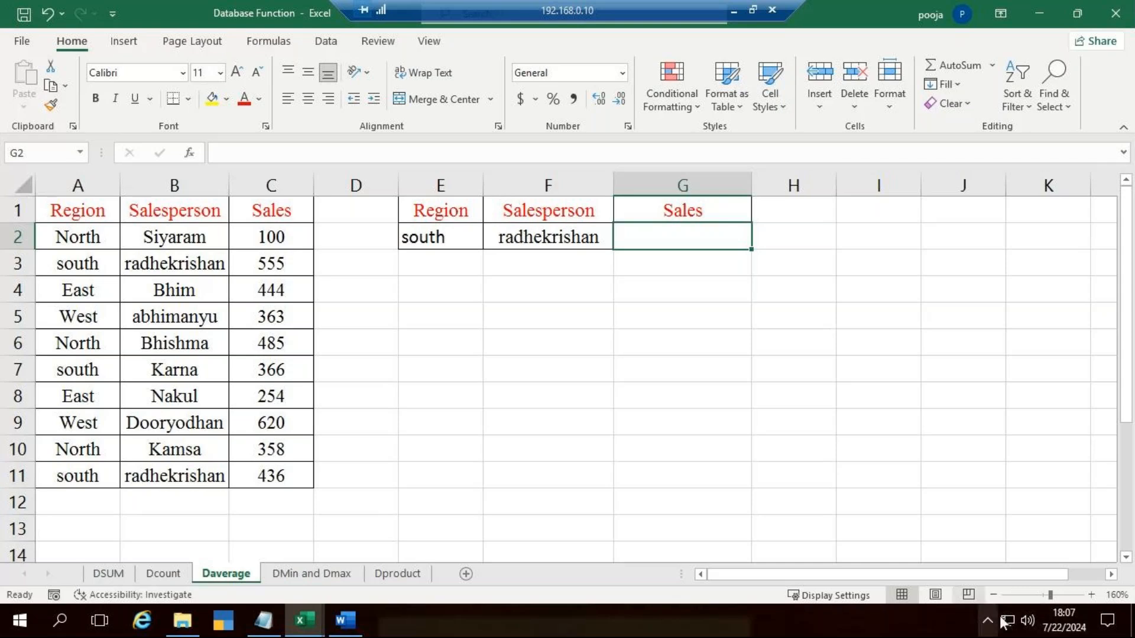
click(1026, 622)
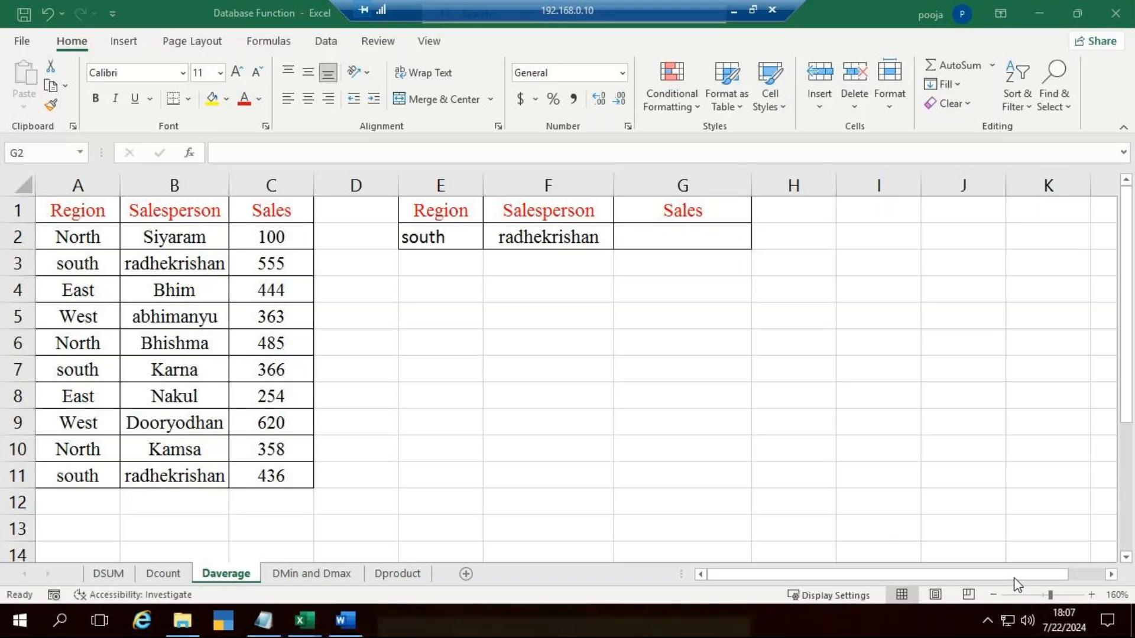
click(1033, 623)
click(1049, 386)
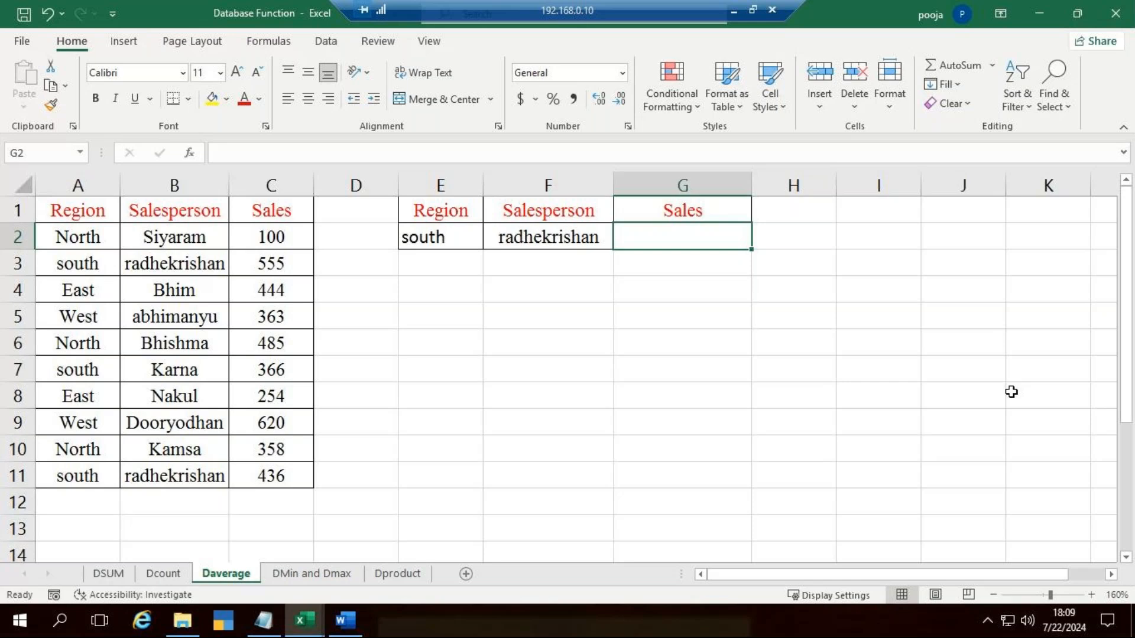
Step: Switch to GoTo Meeting, activate the newly detected microphone and turn it on, and return to the Excel workbook
click(734, 11)
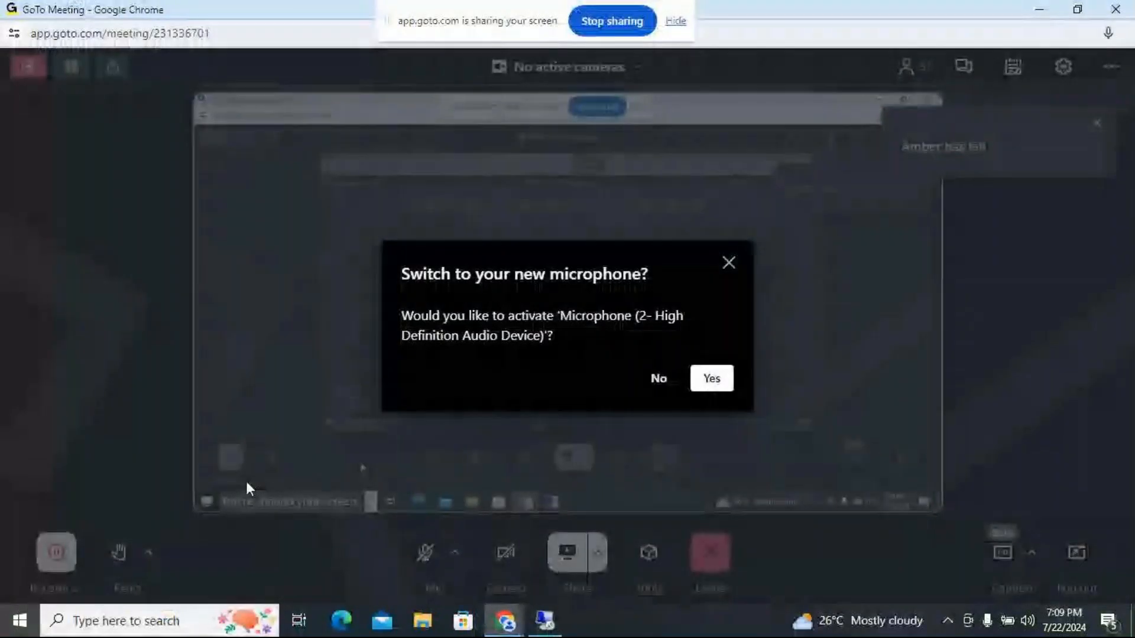
click(711, 378)
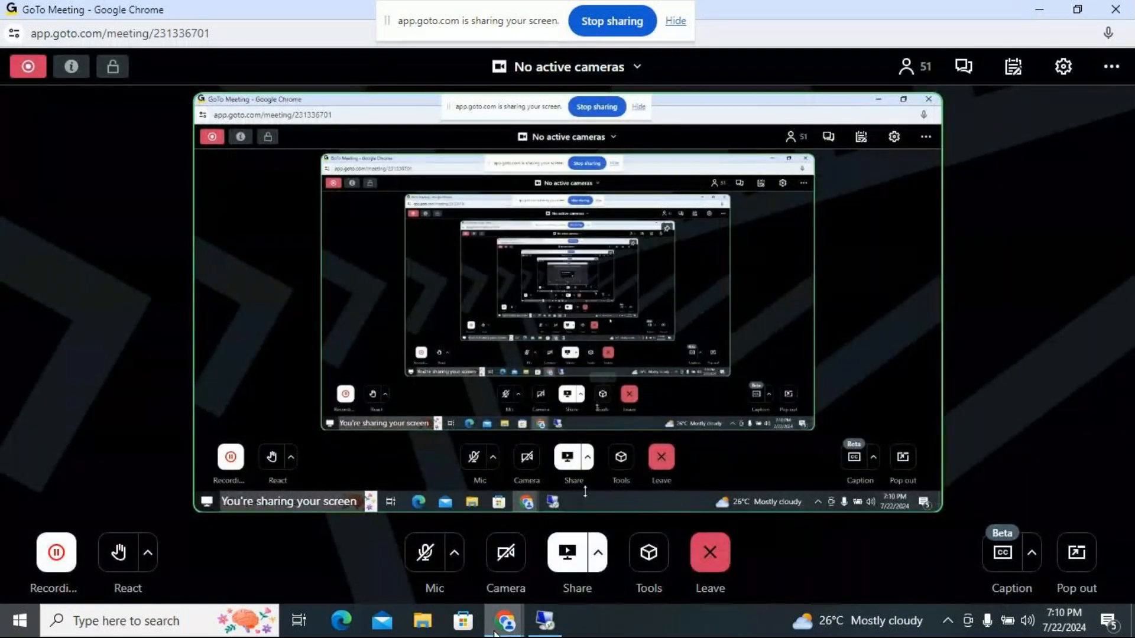
click(546, 621)
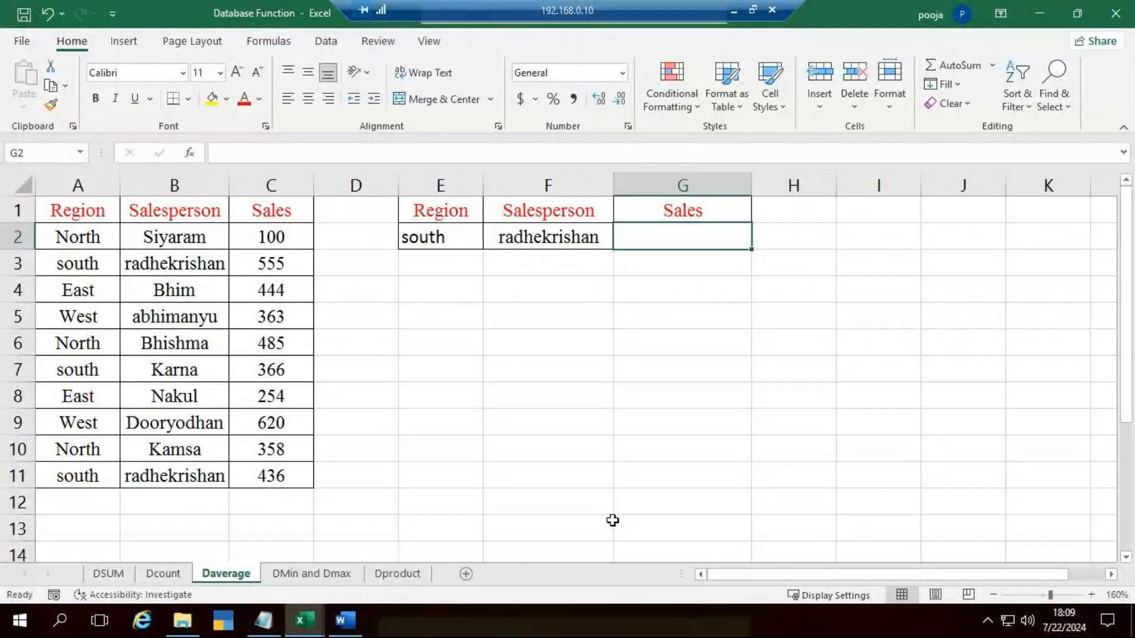
click(735, 8)
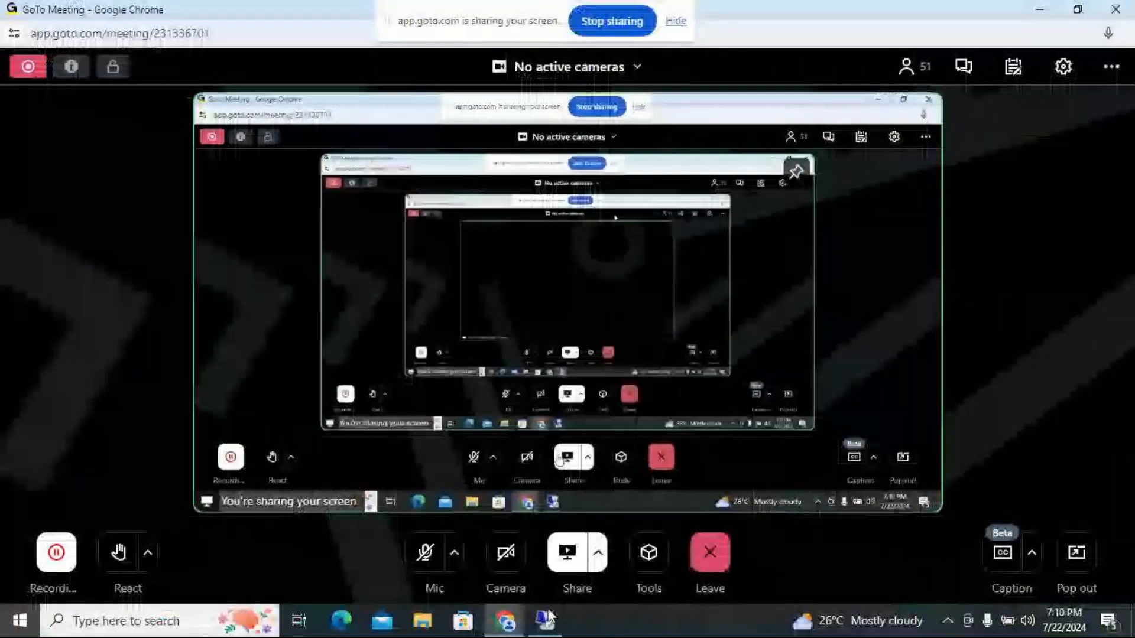
click(427, 559)
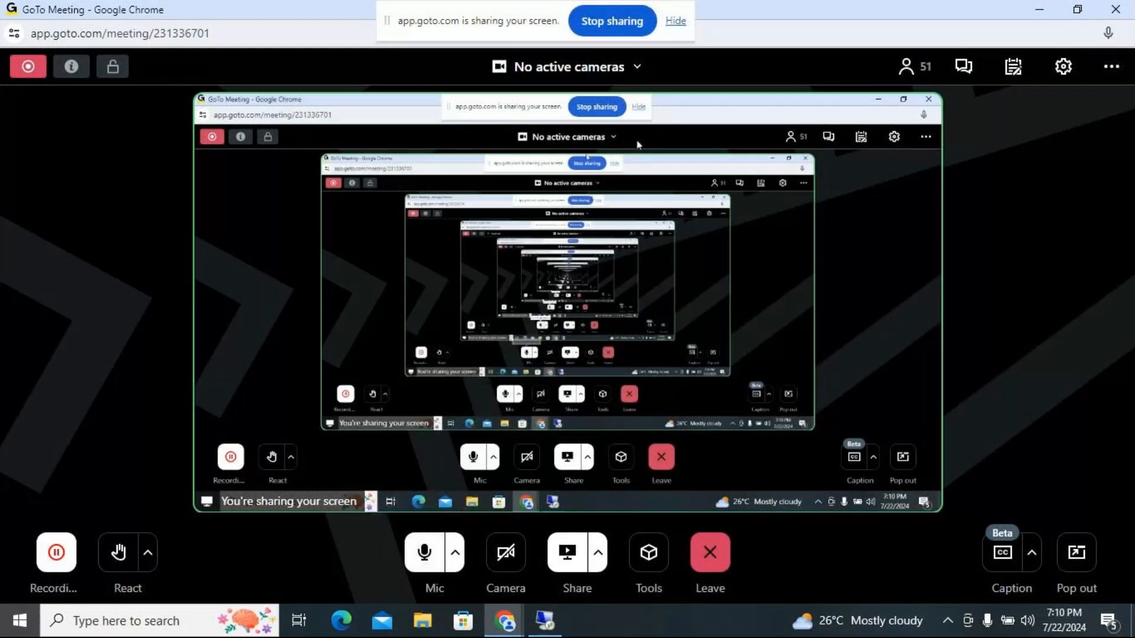
click(556, 624)
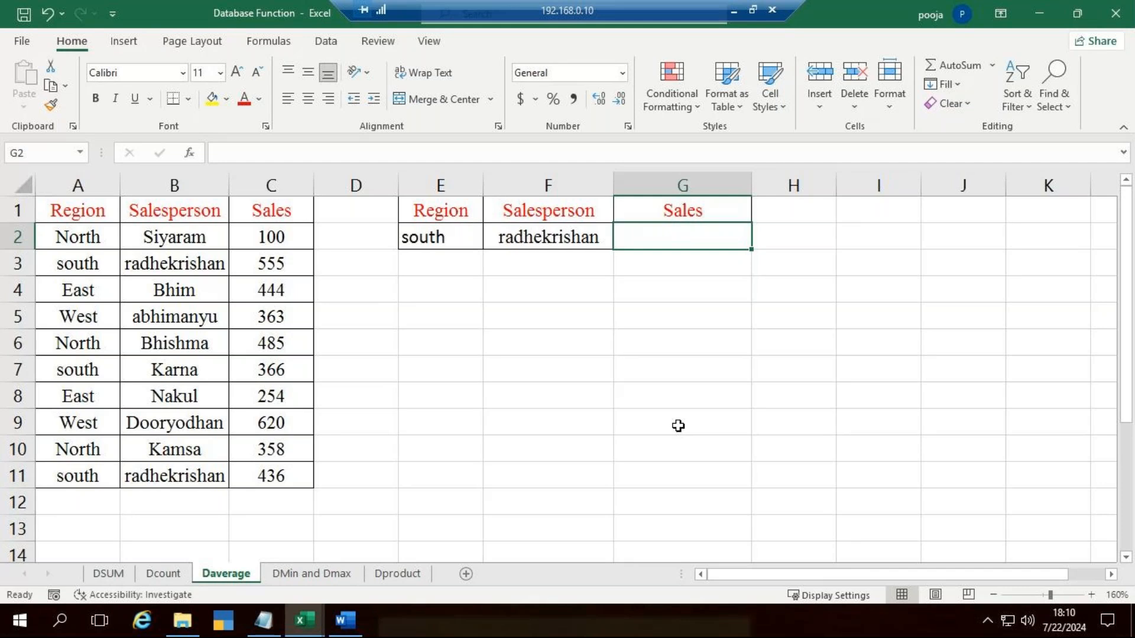
Step: Draft a DAVERAGE formula in G2 with database A1:C11, field C1 and criteria E1:F2, and discard the entry
scroll(414, 406, up, 1)
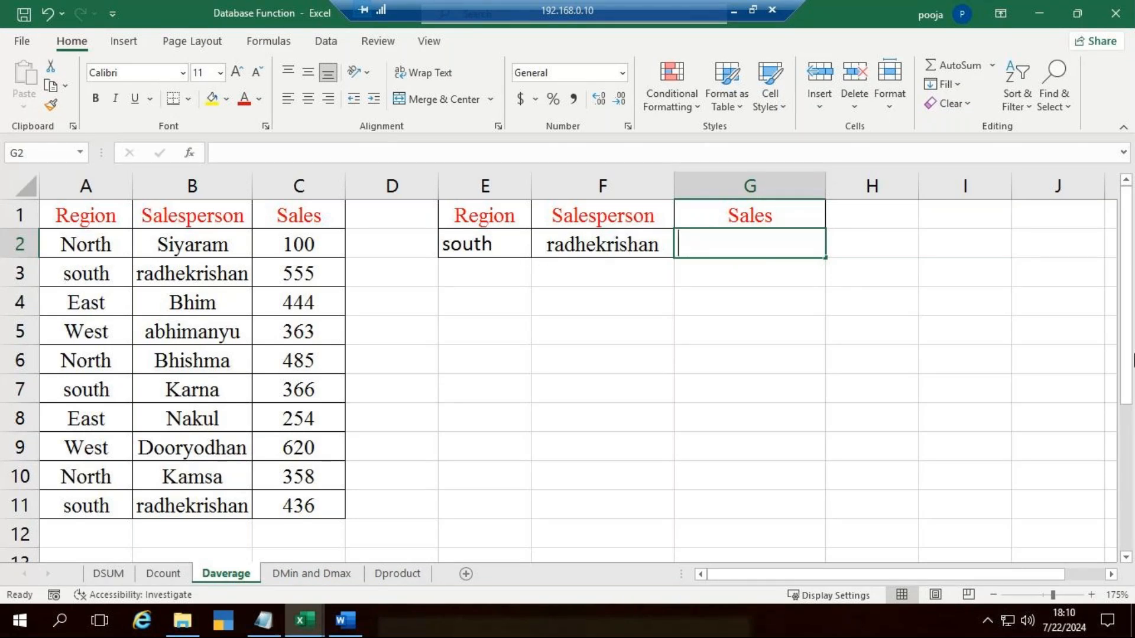
text(=dave)
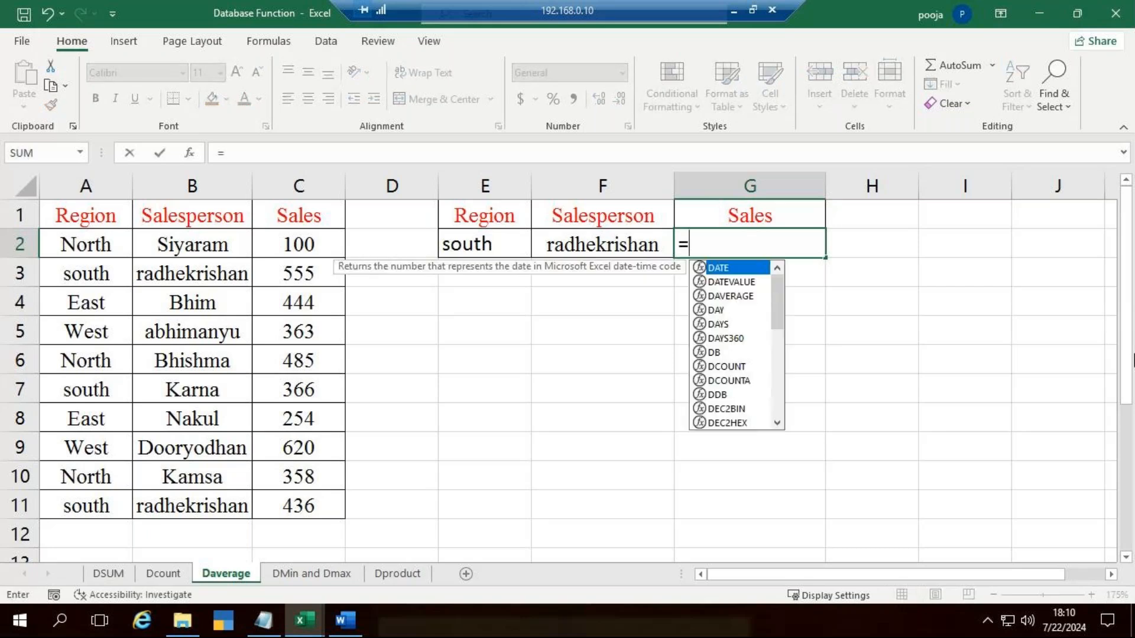
key(Tab)
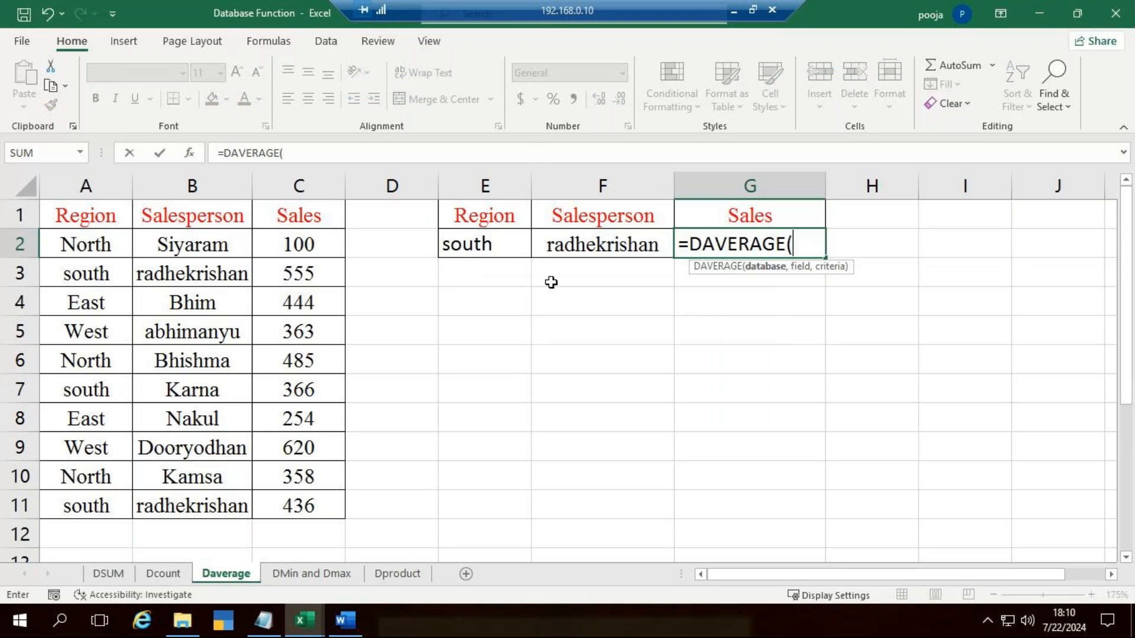
drag(81, 218, 319, 509)
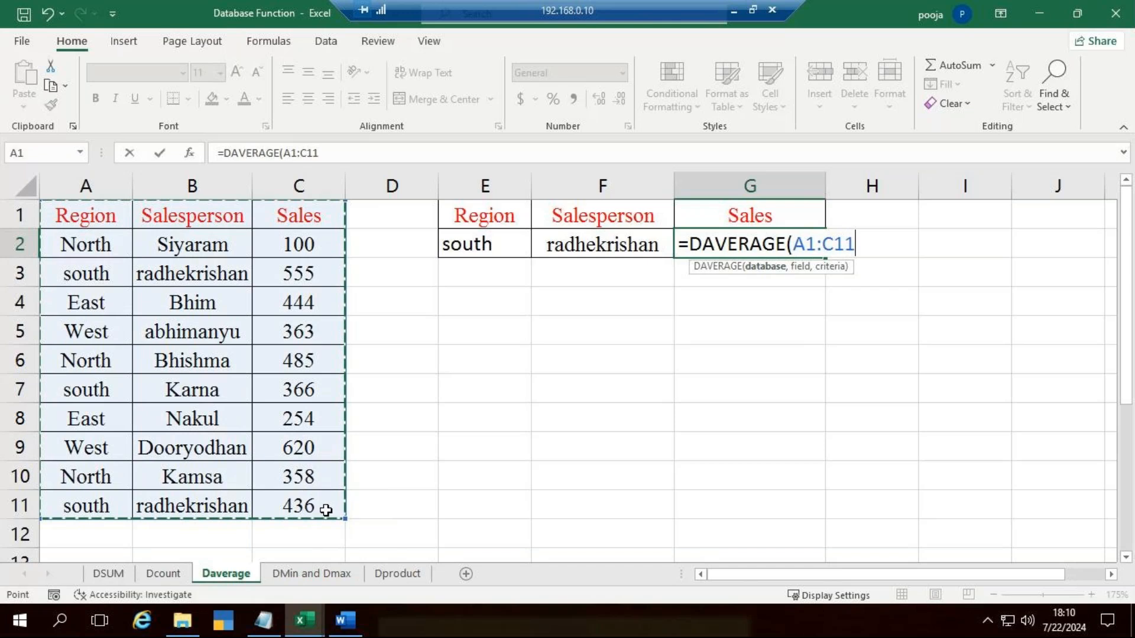
text(,)
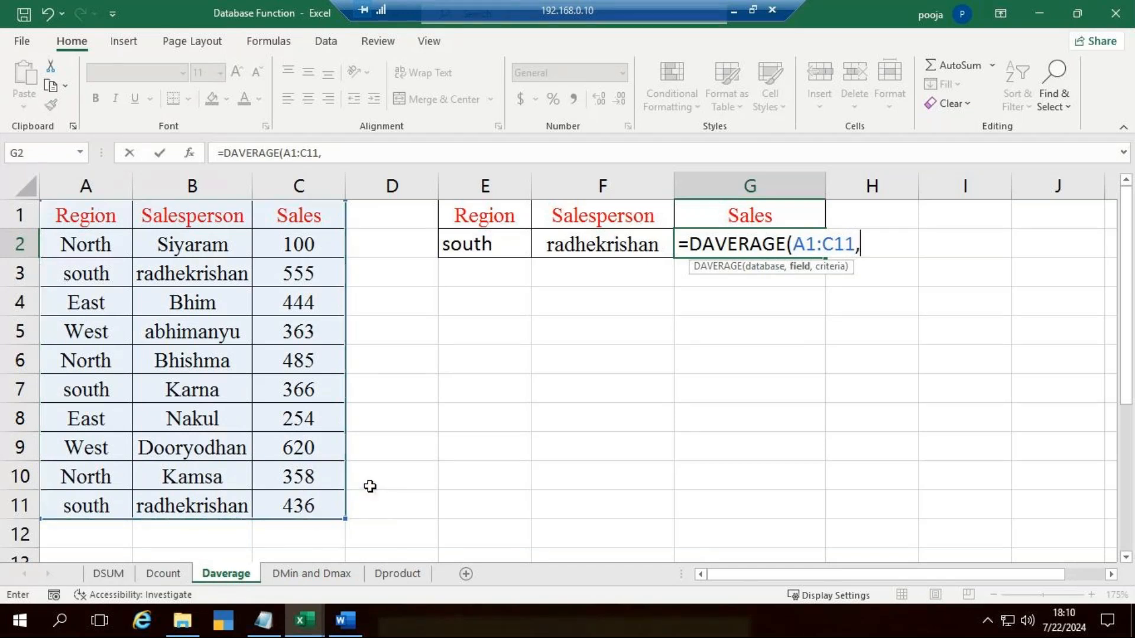
click(292, 220)
text(,)
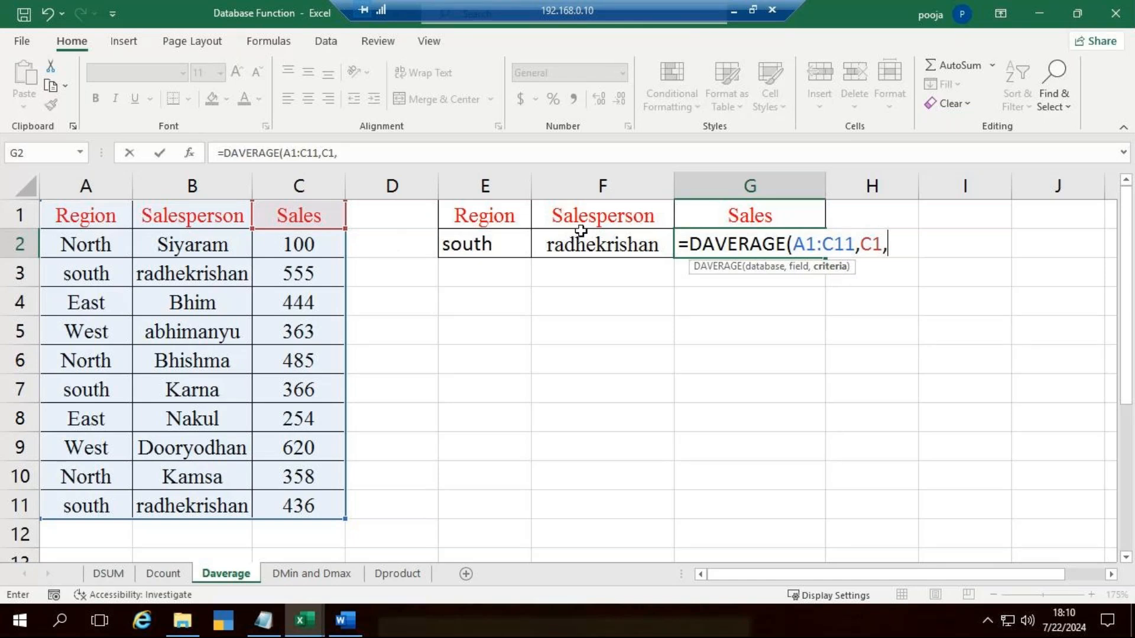
drag(524, 228, 583, 251)
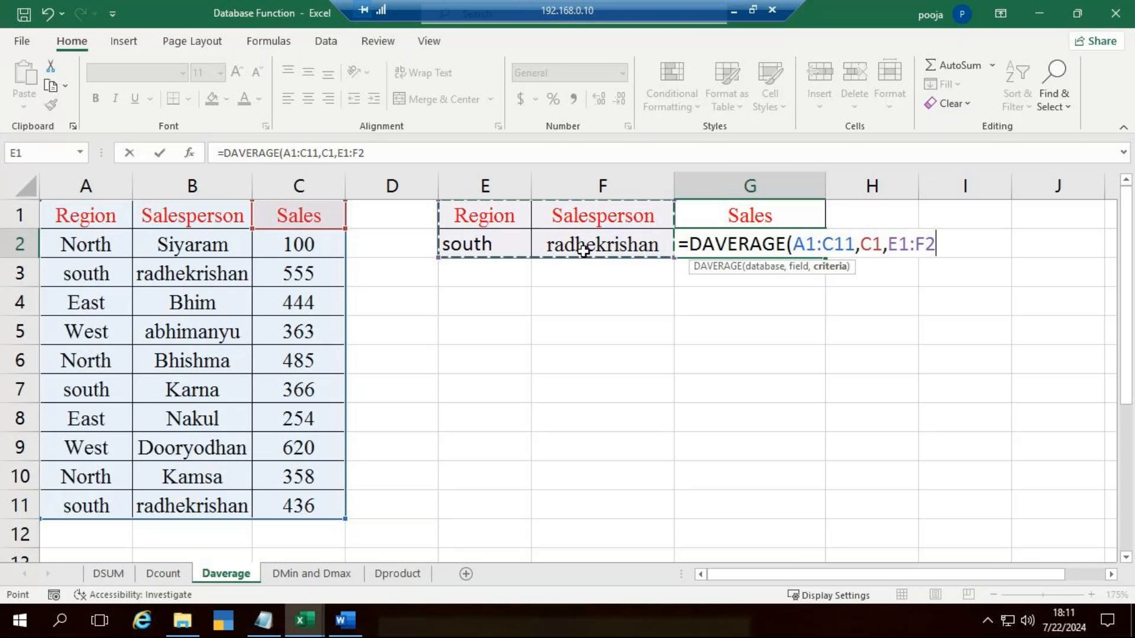
text())
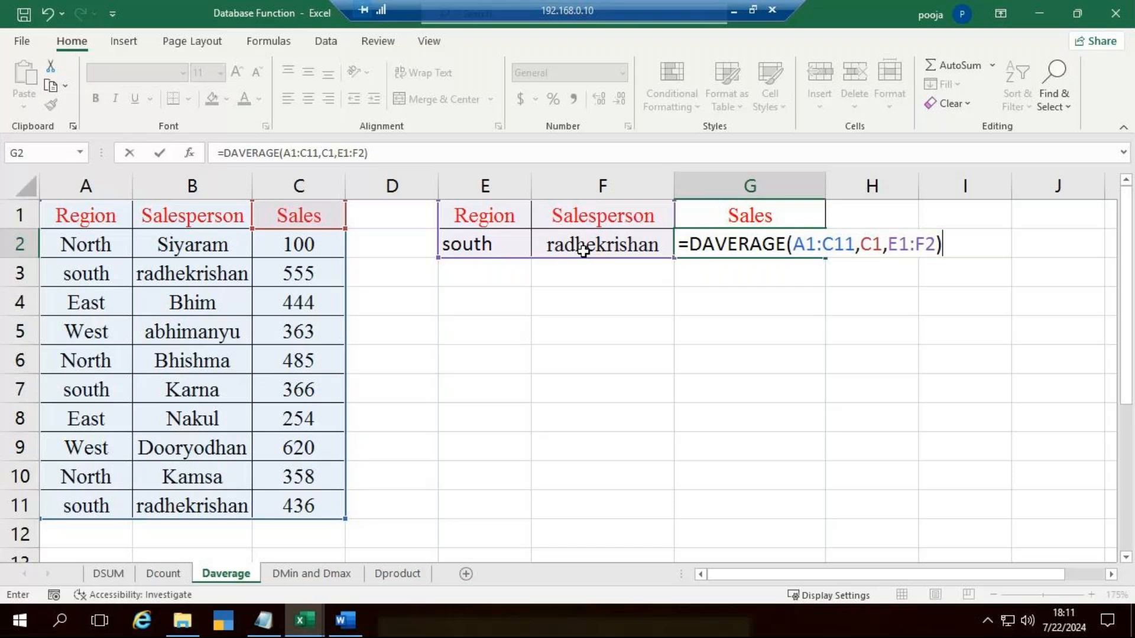
key(Escape)
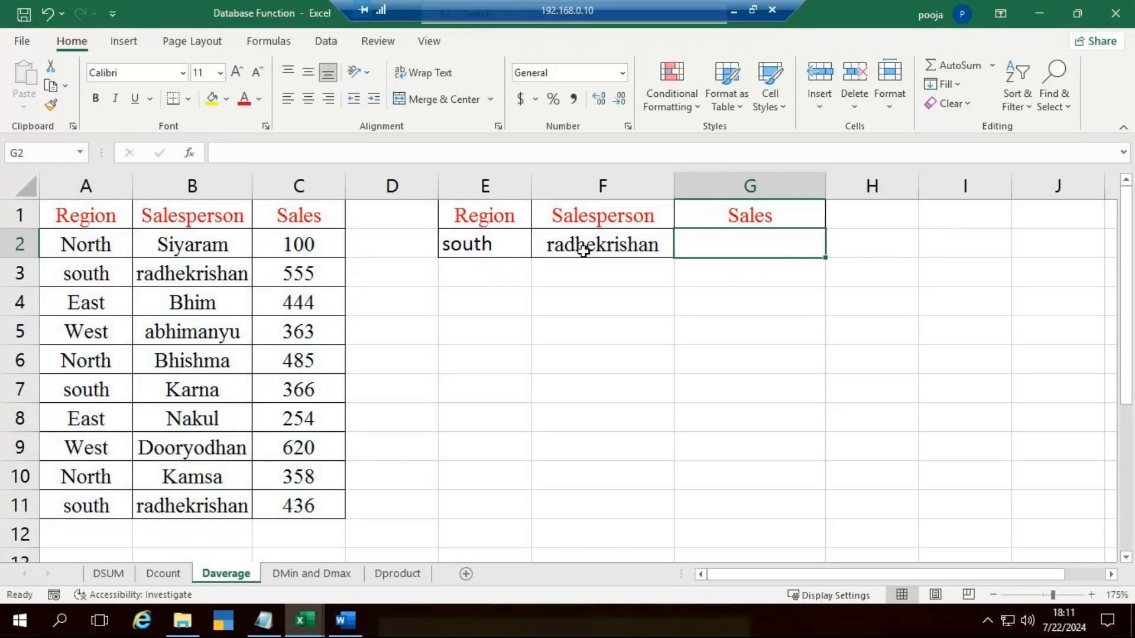
Step: Enter a DAVERAGE formula in G2 using database A1:C11, field C1 and criteria range E1:F2
text(=)
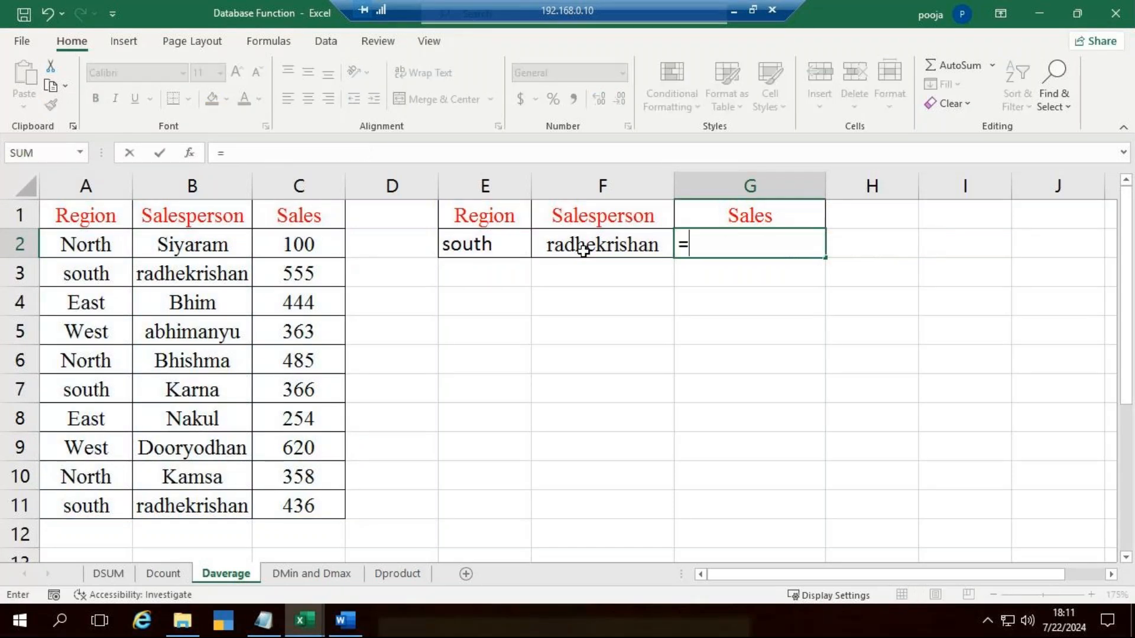
text(dav)
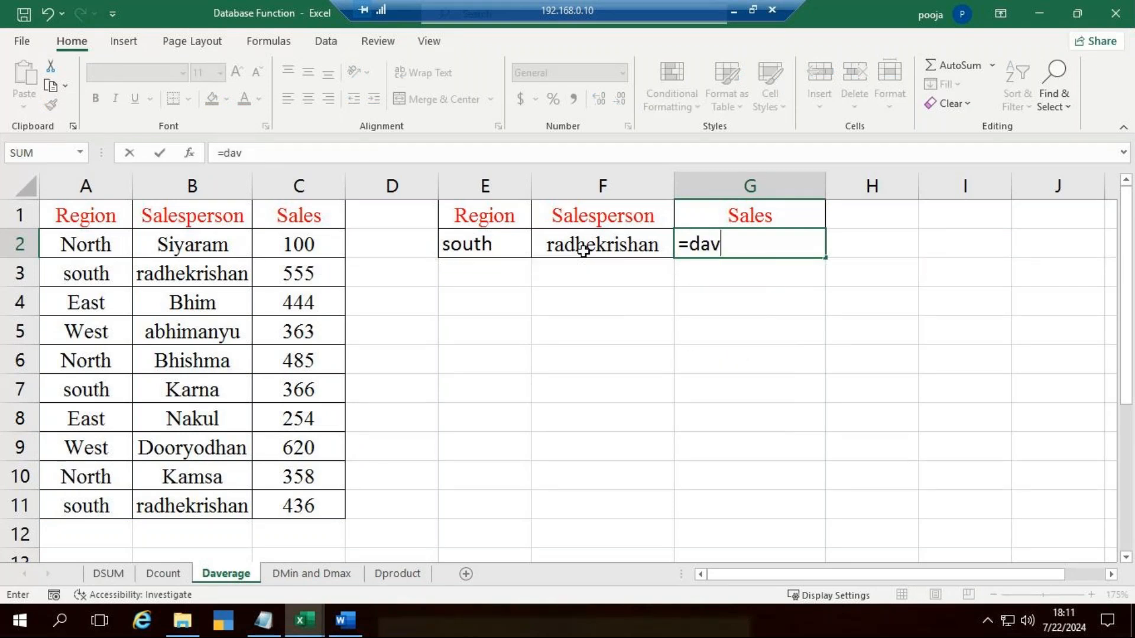
key(Tab)
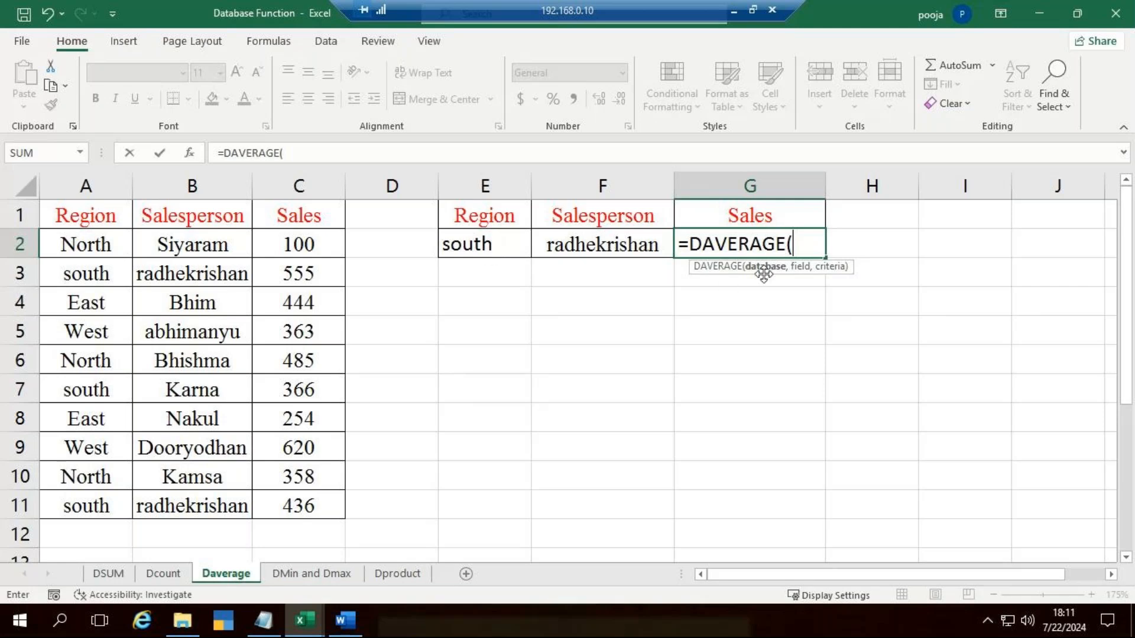
drag(101, 218, 271, 491)
text(,)
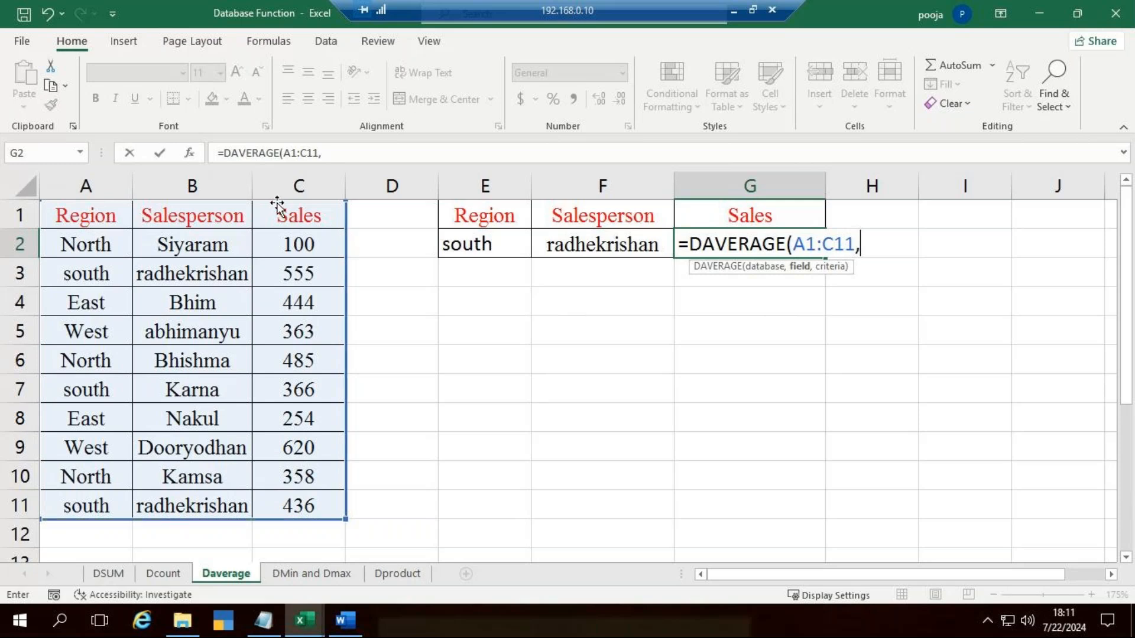
click(293, 216)
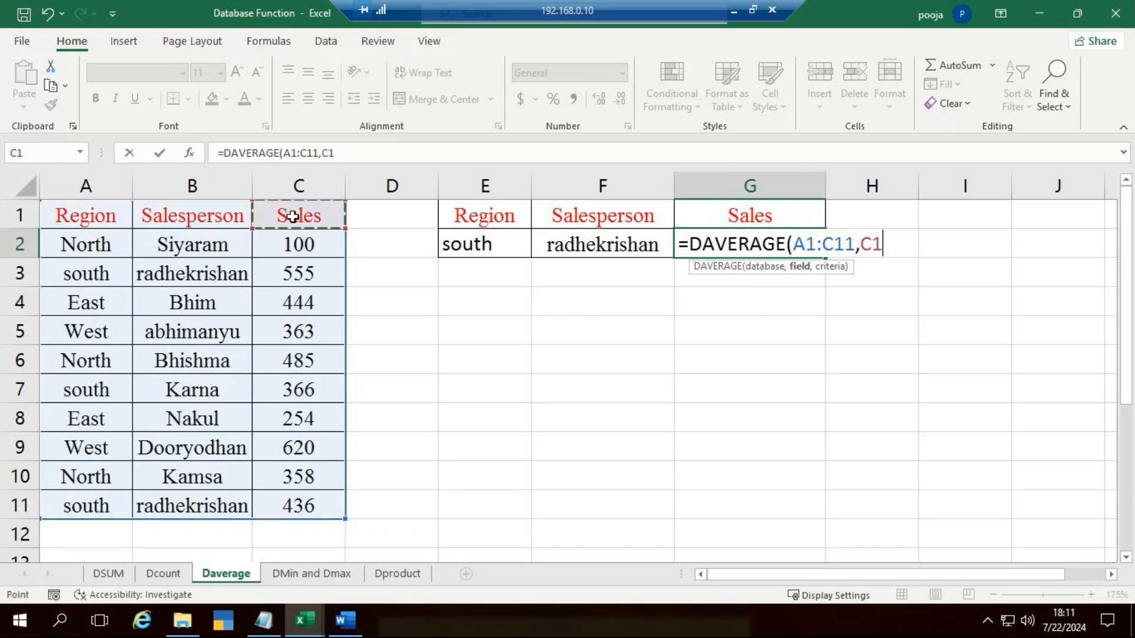
text(,)
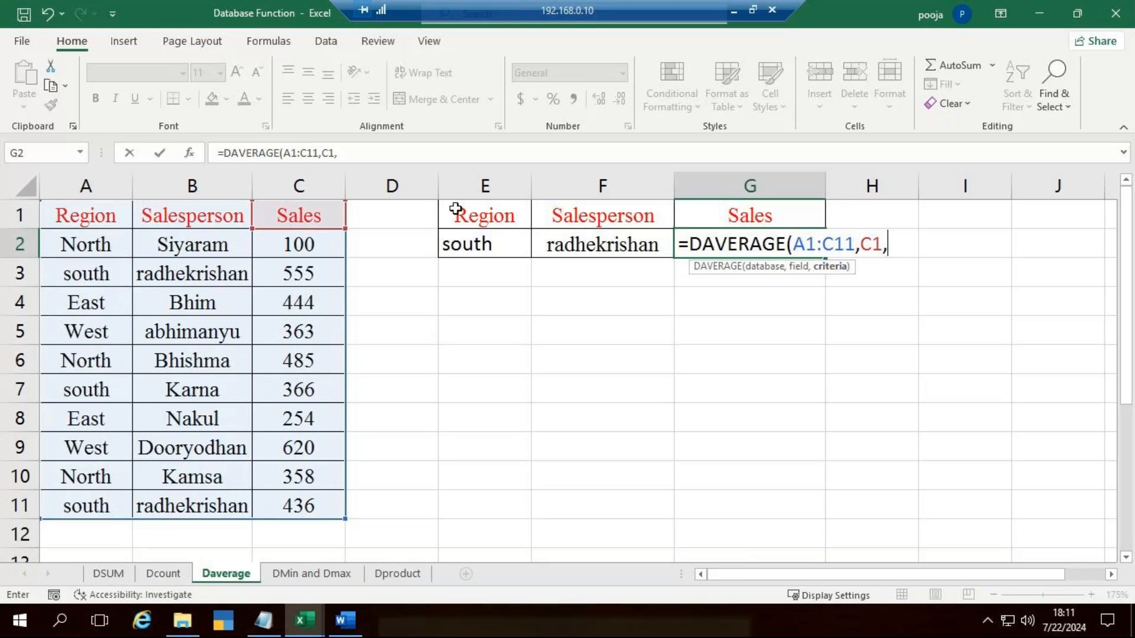
drag(467, 215, 562, 250)
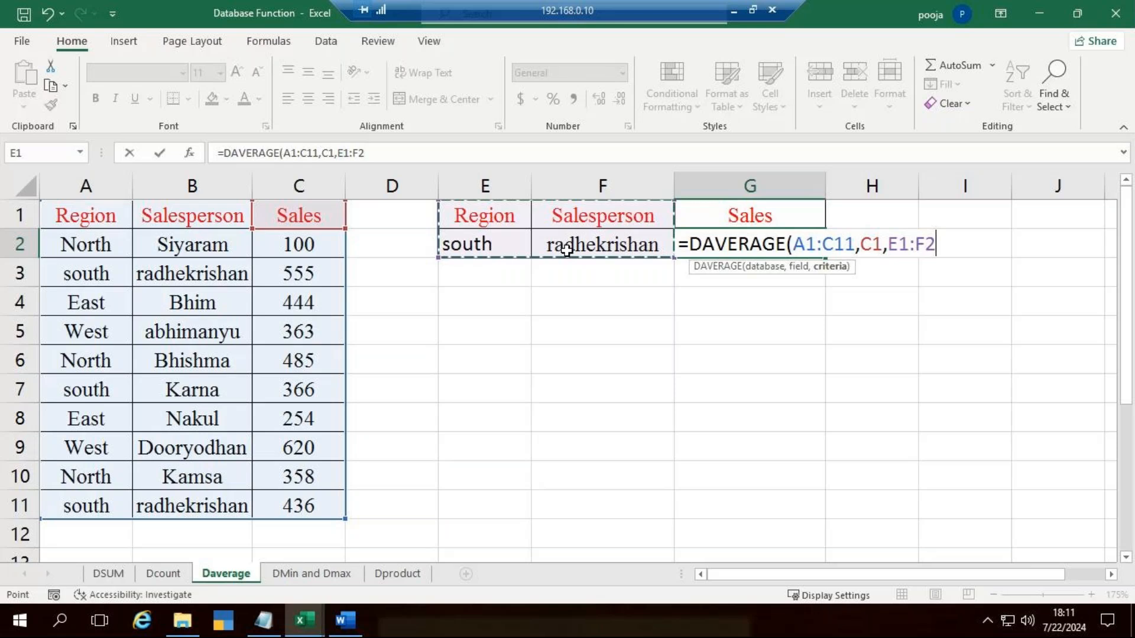
text())
key(Return)
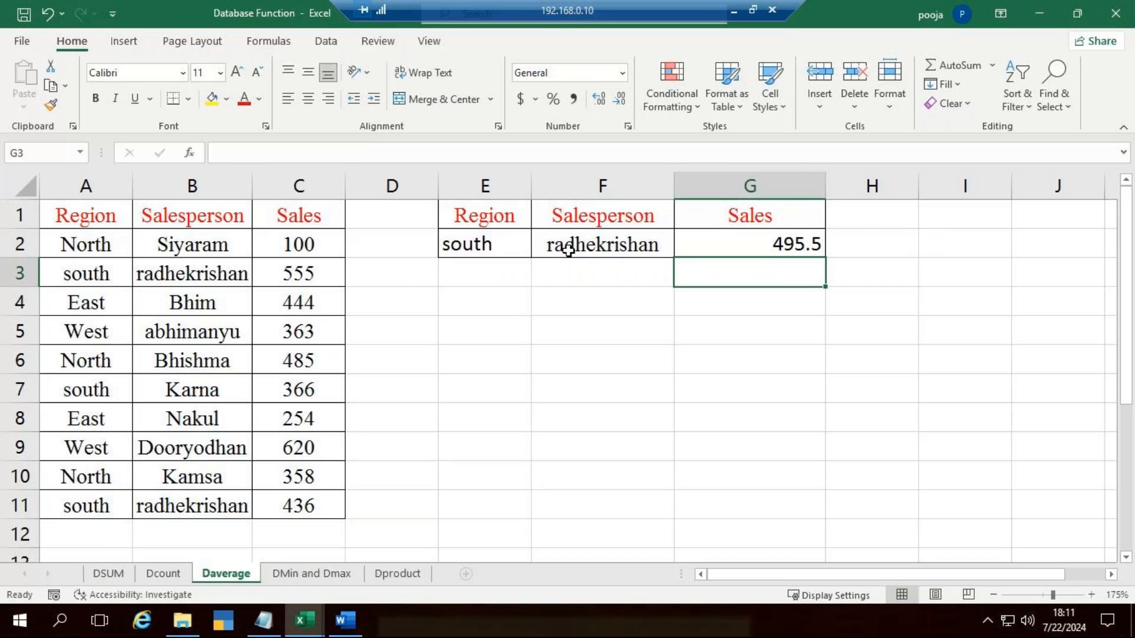
click(732, 243)
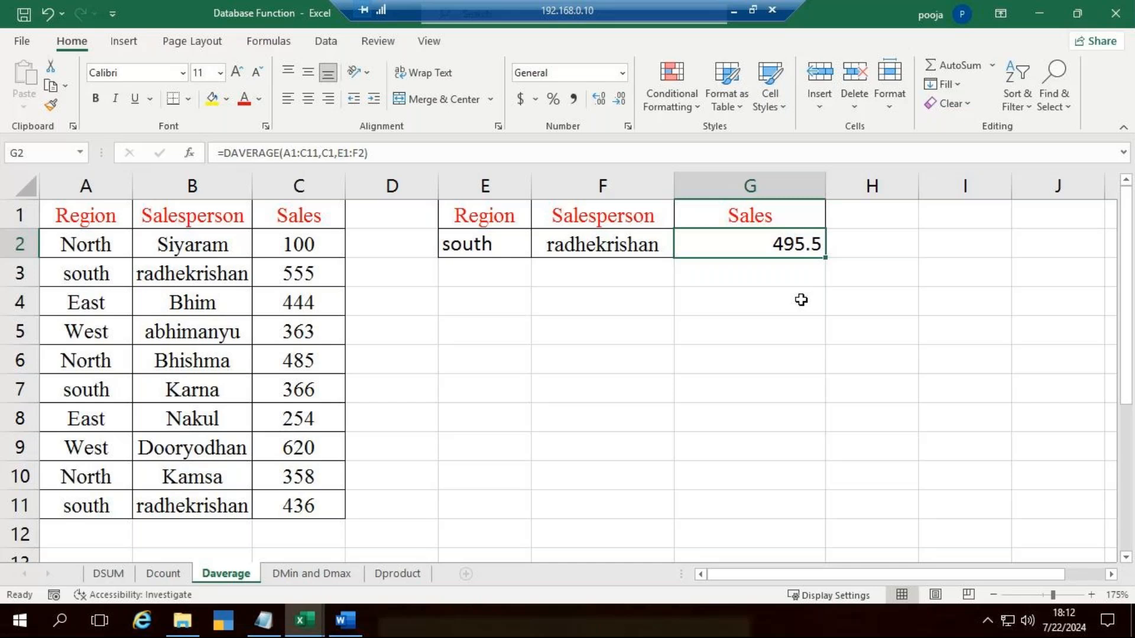
click(774, 308)
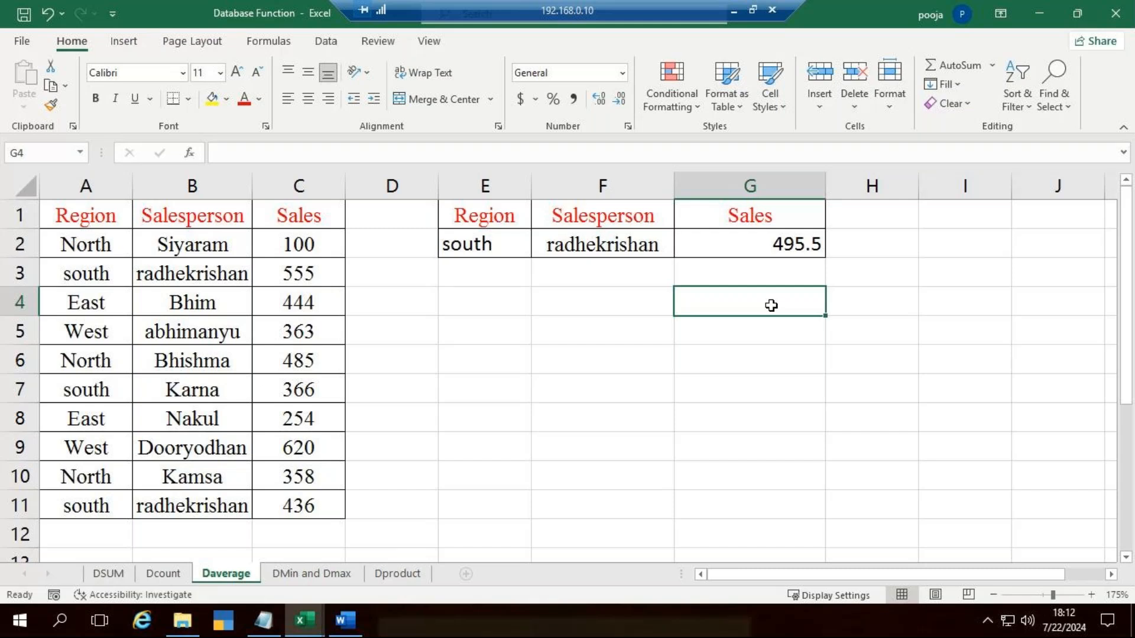
Step: Add a second criteria row in E3:F3 with the region East and the salesperson's name from row 4
click(483, 266)
text(East)
key(Tab)
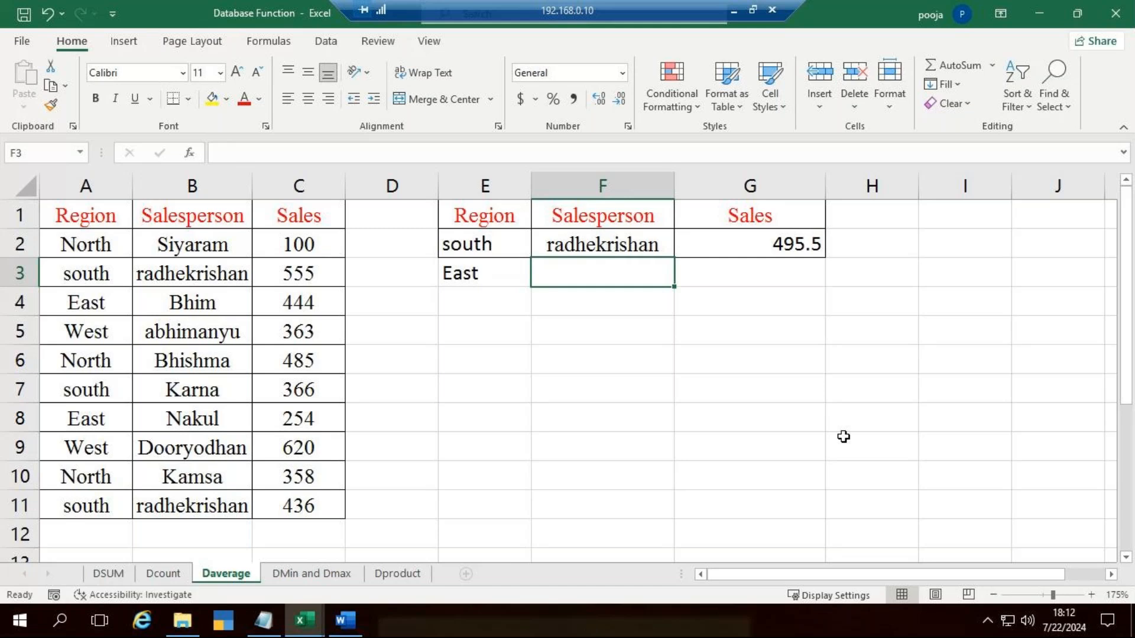
text(Bhim)
key(Tab)
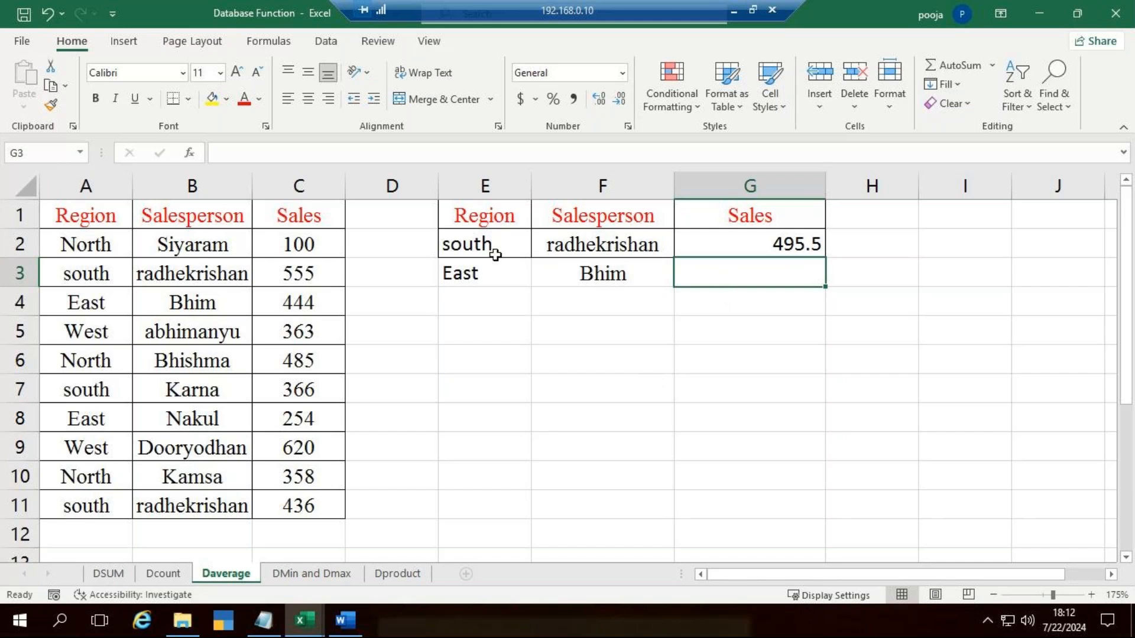
Step: Clear the criteria in E2:F2, move the East row up into their place, and undo both changes
drag(494, 245, 552, 249)
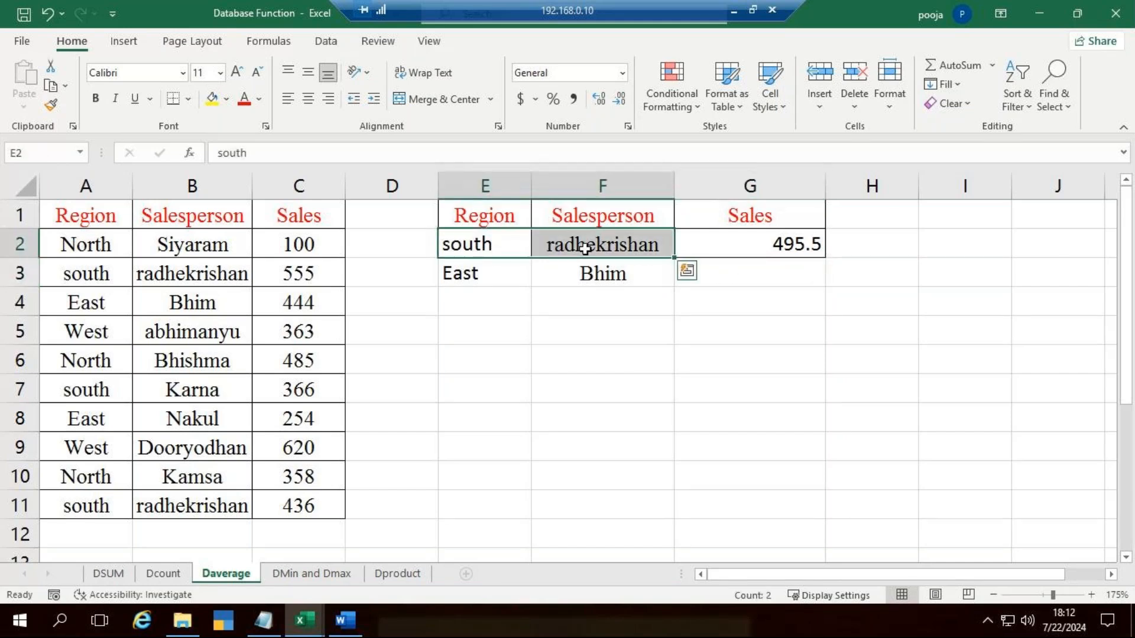
key(Delete)
drag(440, 267, 557, 231)
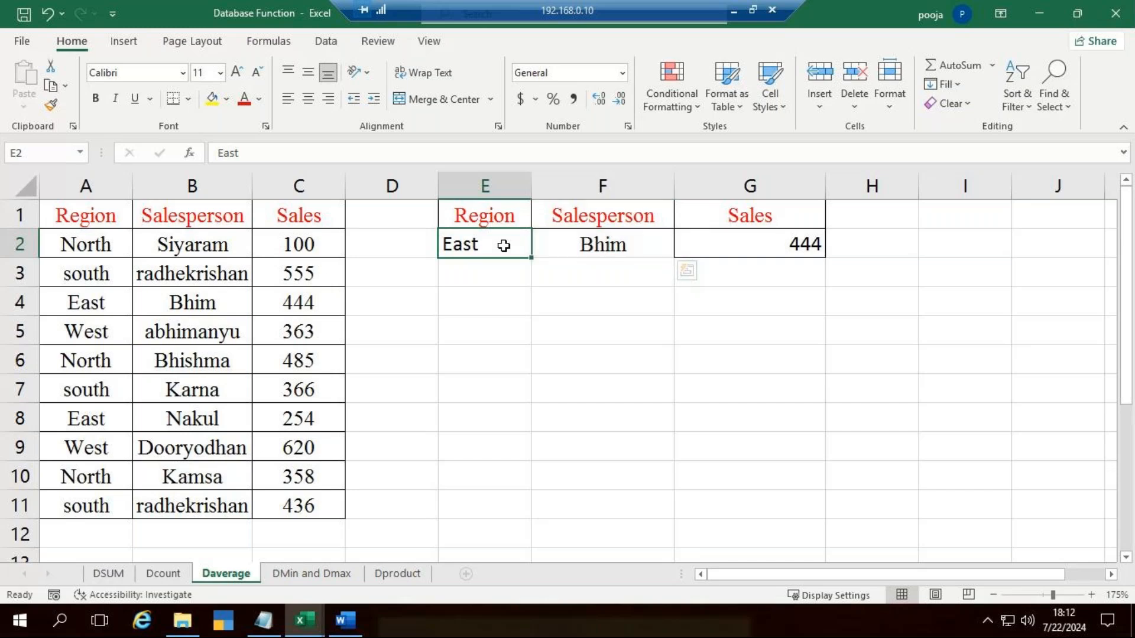
key(ctrl+z)
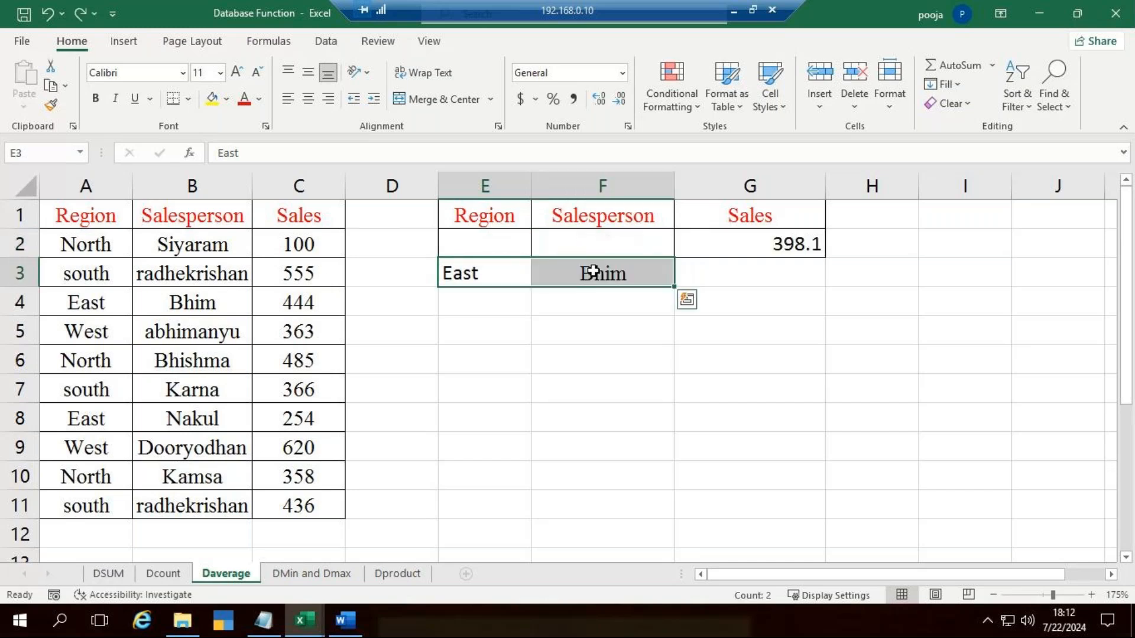
click(851, 332)
key(ctrl+z)
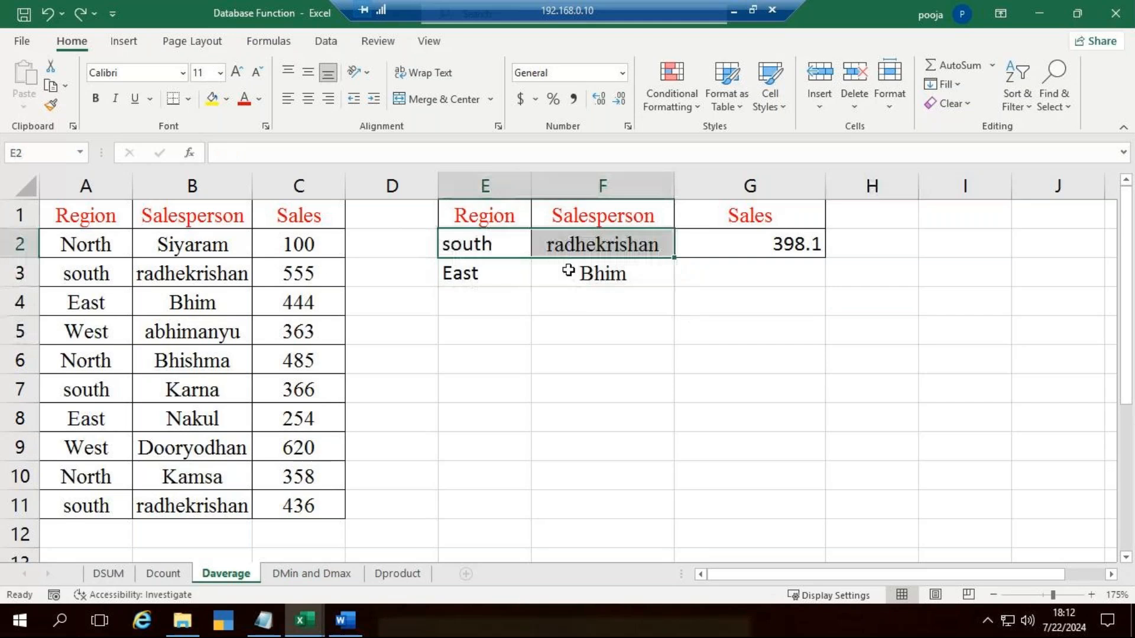
click(679, 384)
Step: Move the East criteria pair to E6:F6 and copy the headers from E1:G1 to E5:G5
drag(508, 275, 646, 362)
drag(494, 213, 791, 218)
drag(650, 200, 660, 329)
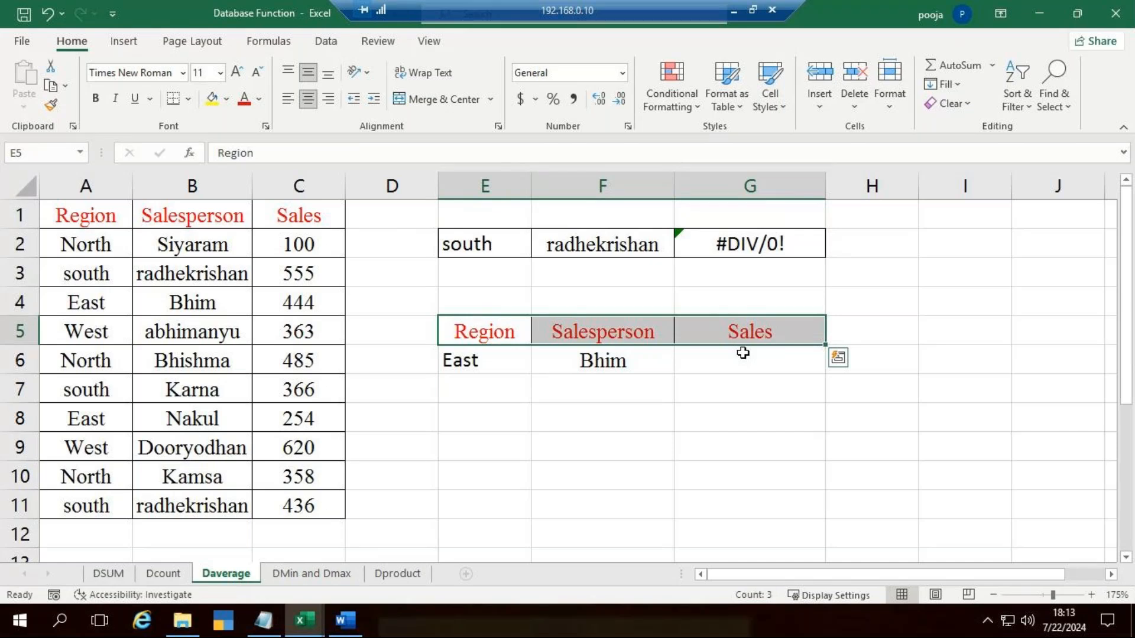
key(ctrl+z)
key(ctrl+c)
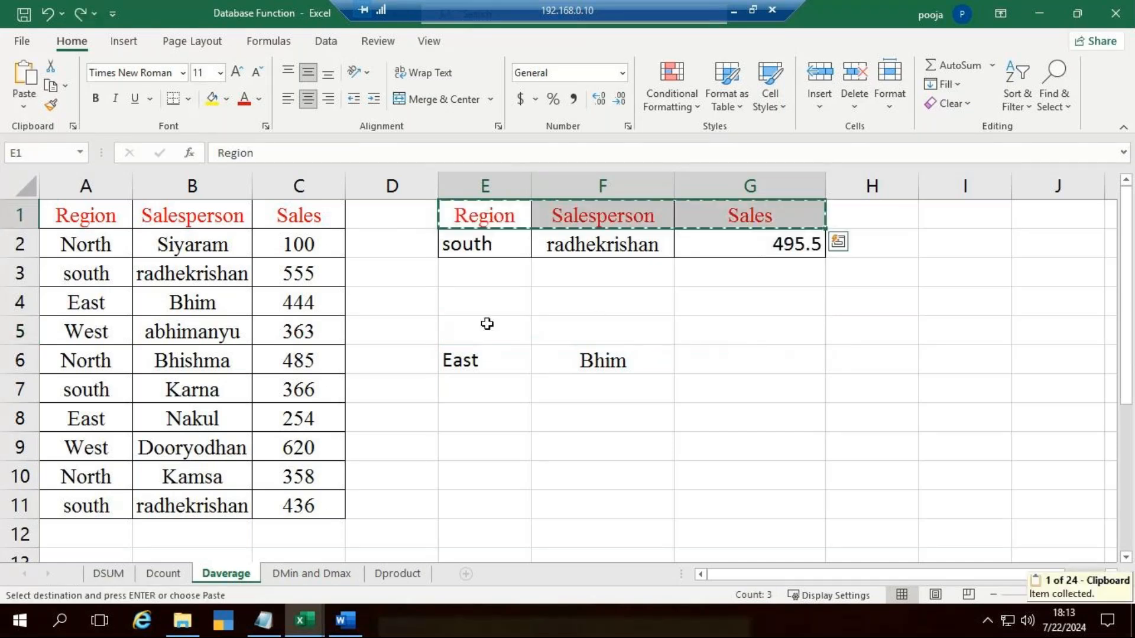
click(487, 324)
key(ctrl+v)
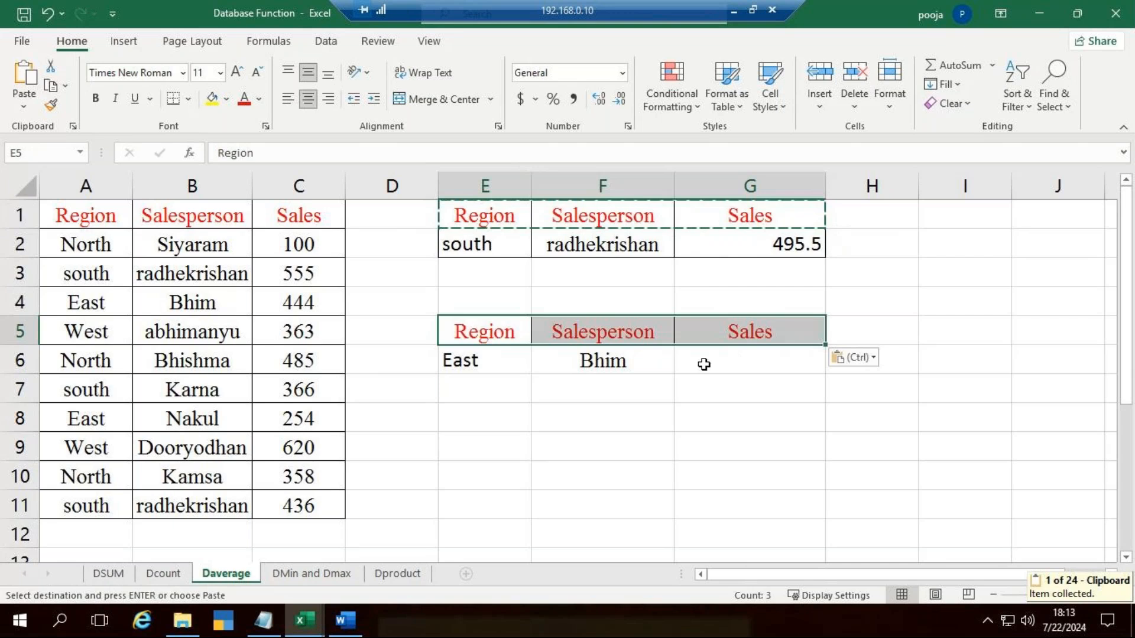
Step: Enter a DAVERAGE formula in G6 using database A1:C11, field C1 and criteria range E5:F6
click(805, 368)
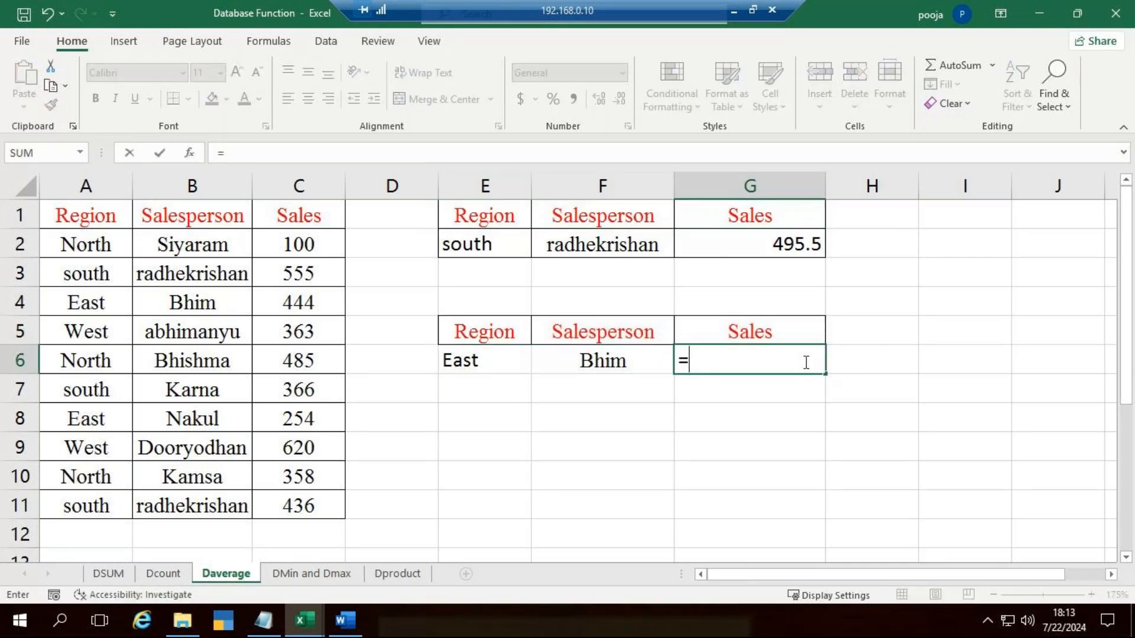
text(da)
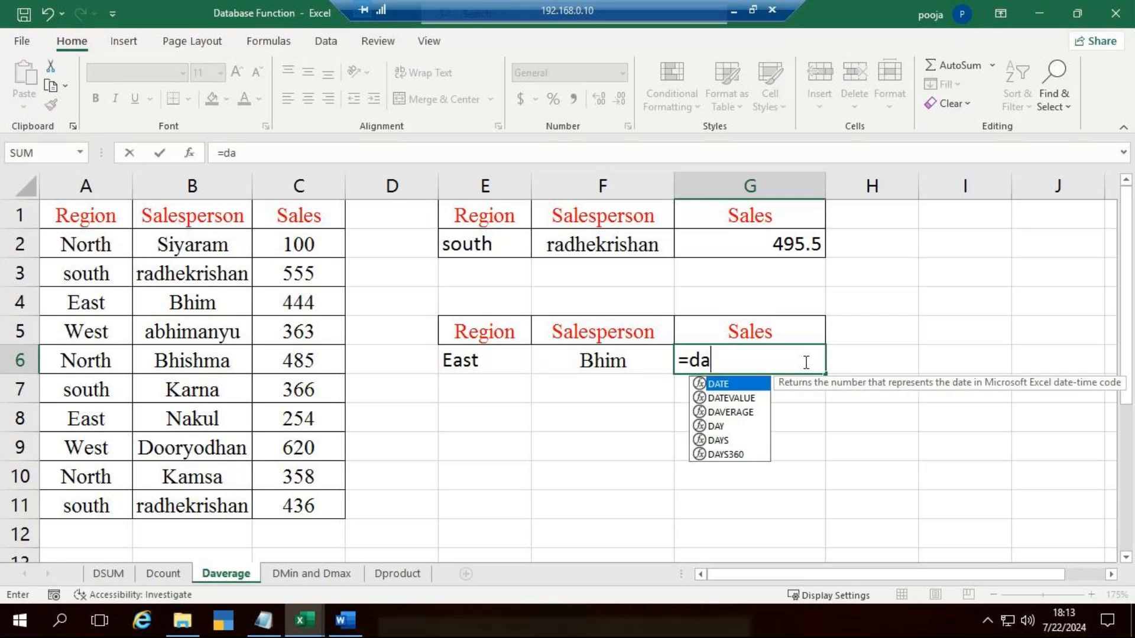
key(BackSpace)
text(av)
key(Tab)
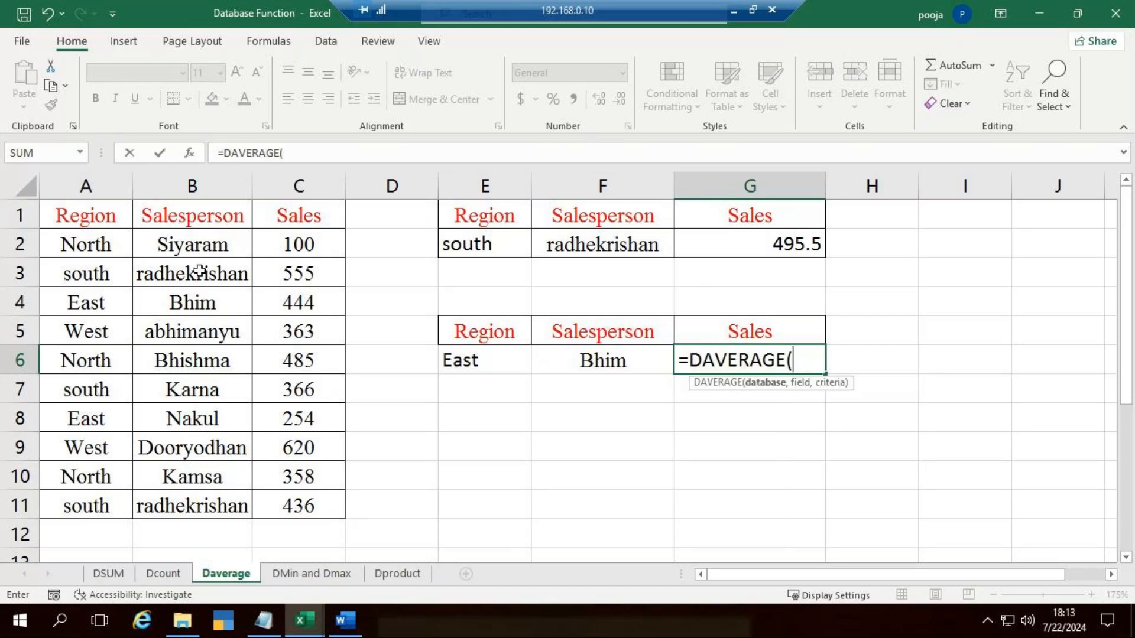
drag(86, 218, 291, 504)
text(,)
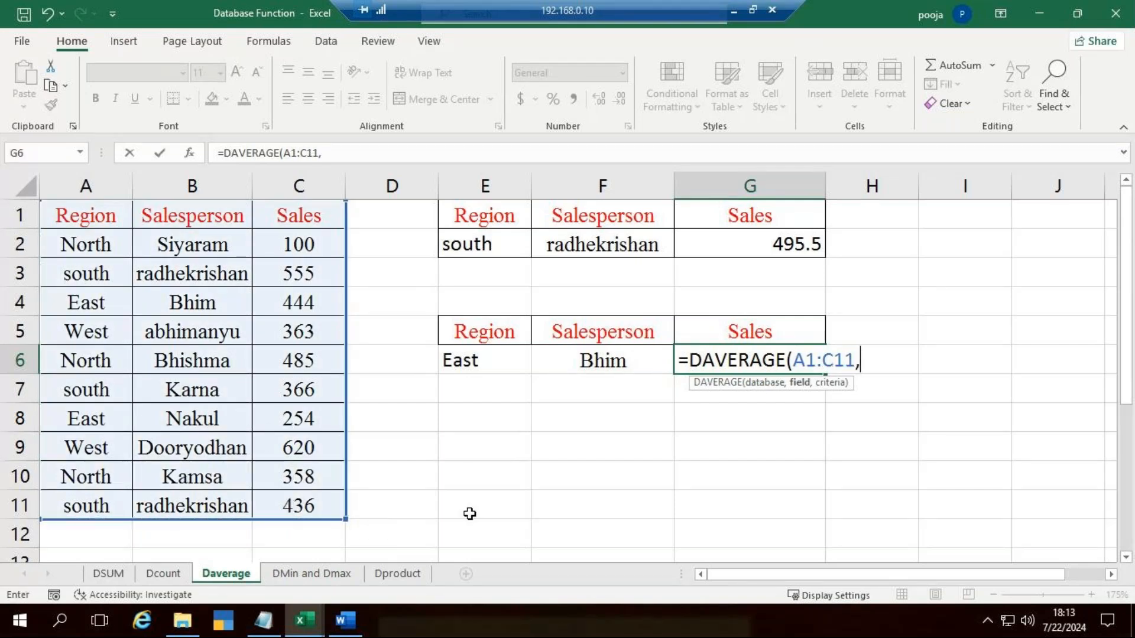
click(330, 215)
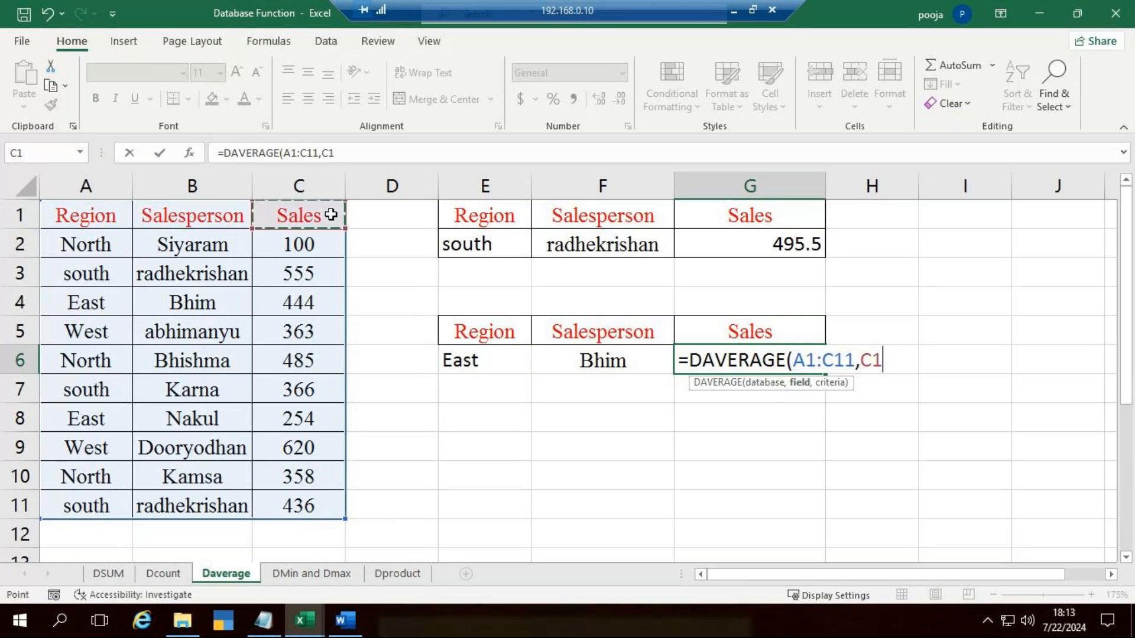
text(,)
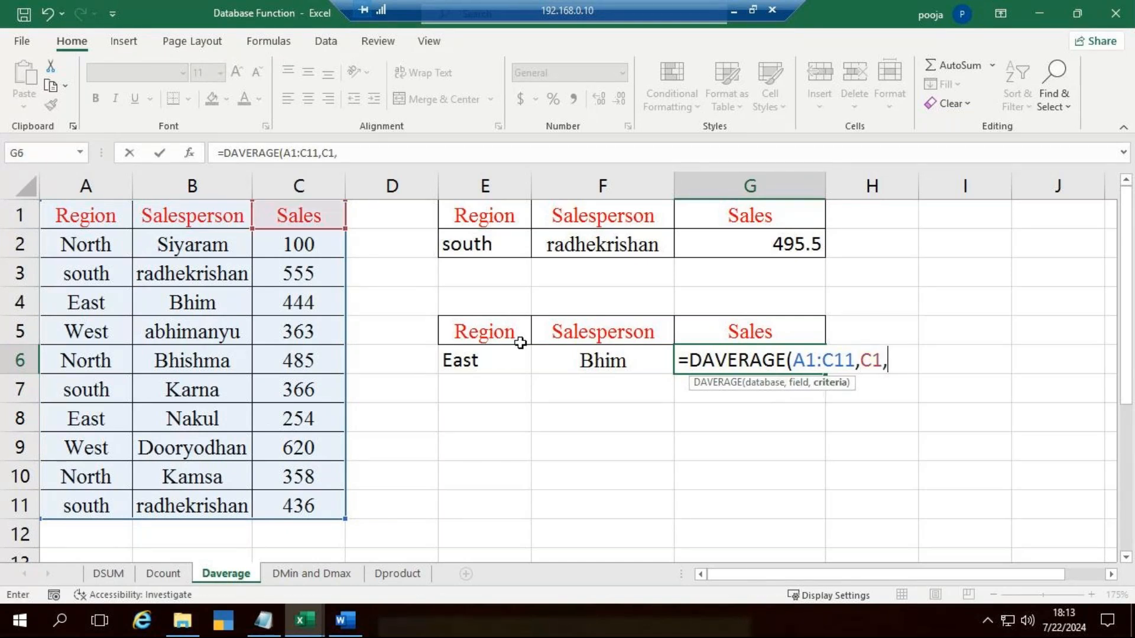
drag(506, 336, 566, 360)
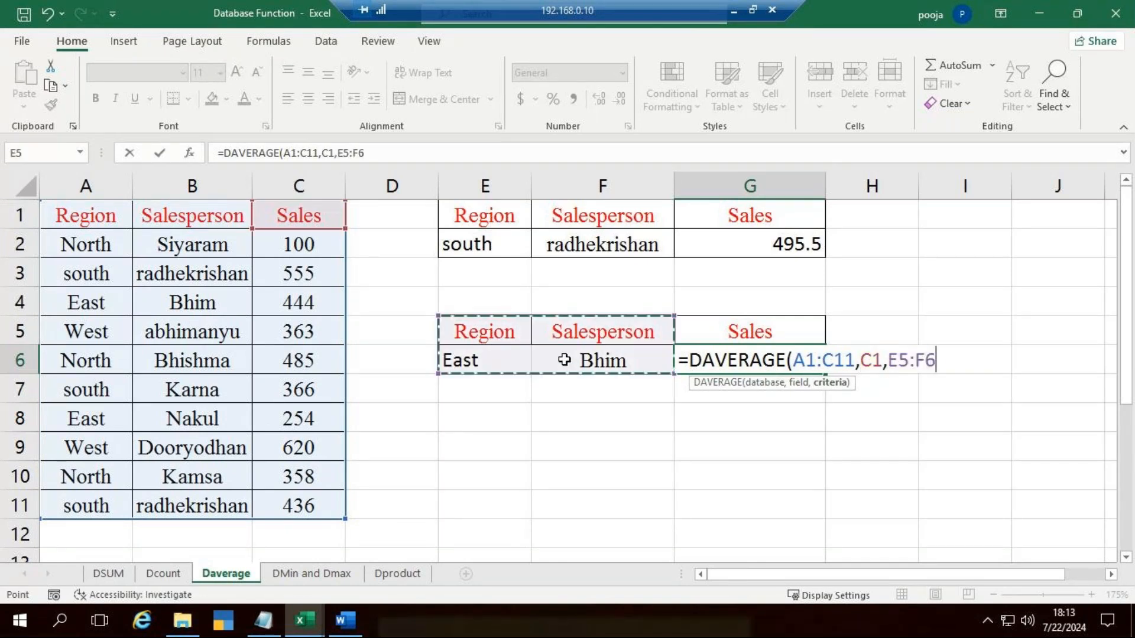
text())
key(Return)
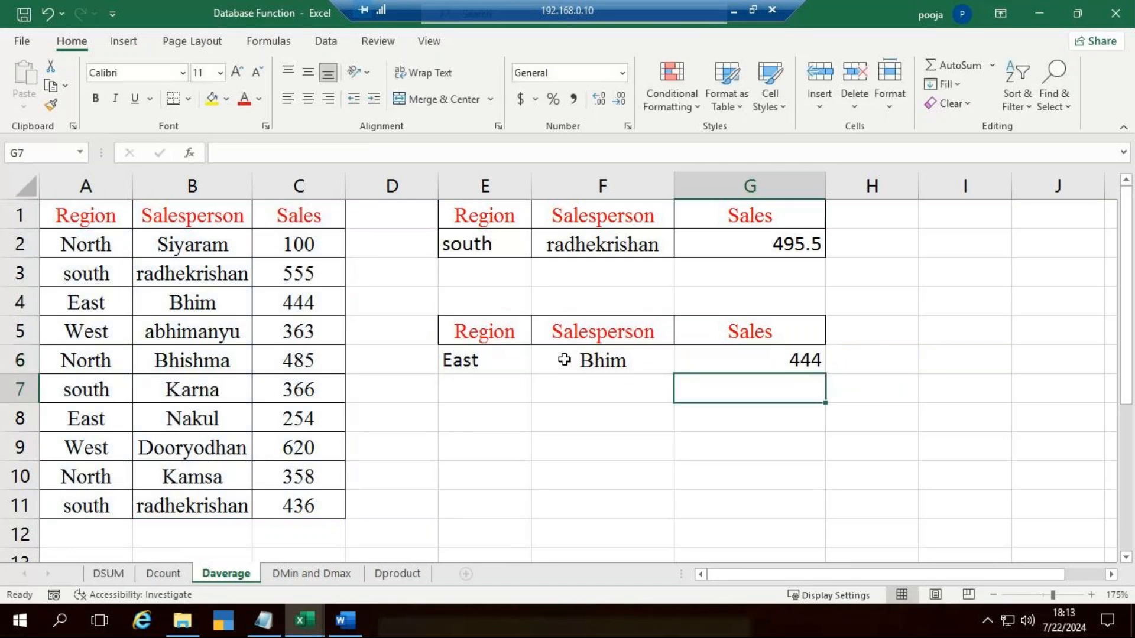
Step: Clear the contents of the second criteria table in E4:G6
click(512, 246)
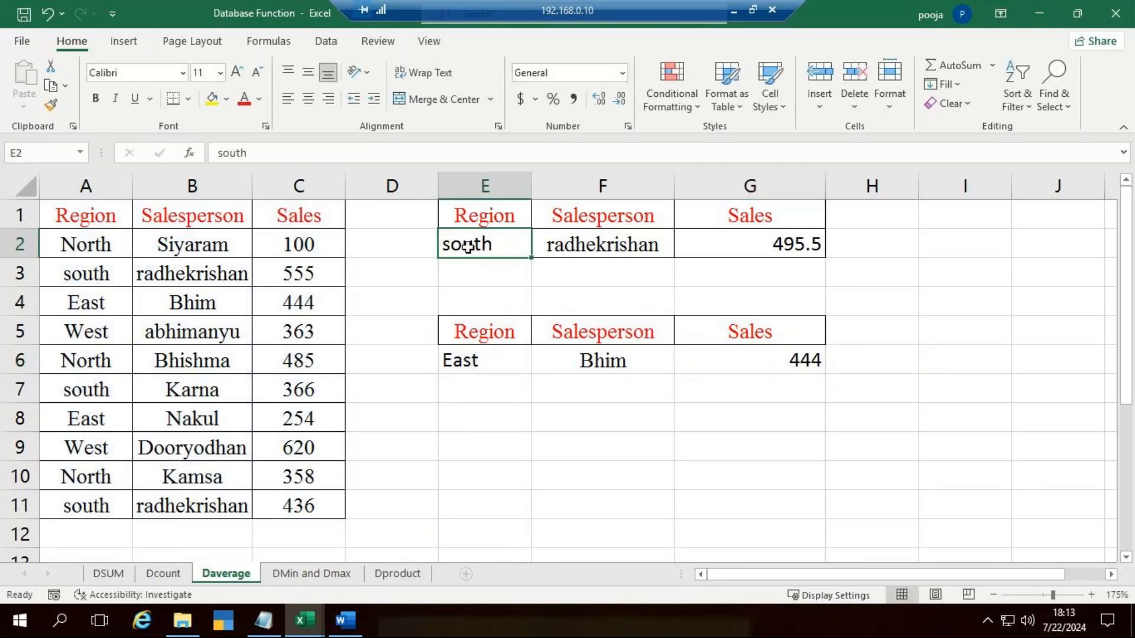
click(666, 255)
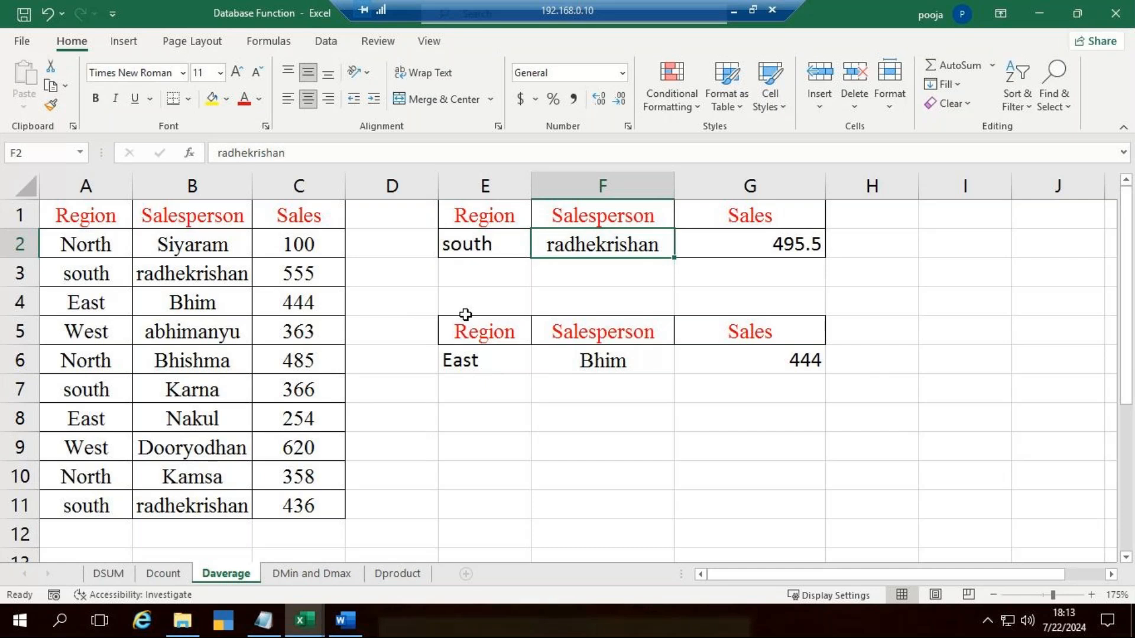
drag(479, 312, 801, 368)
key(Delete)
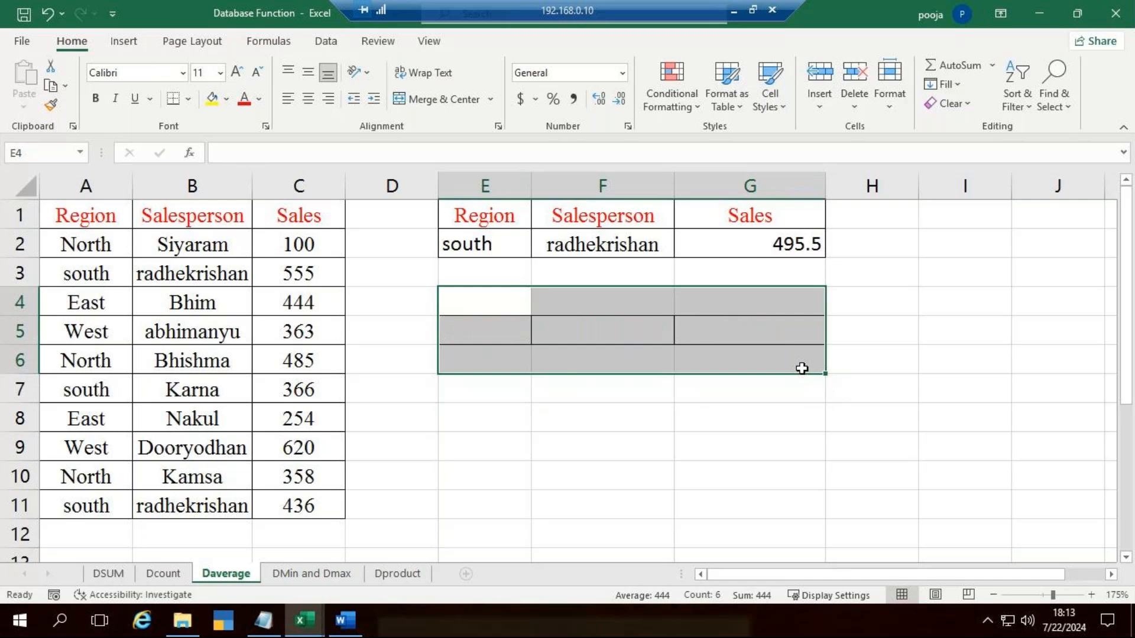
click(964, 389)
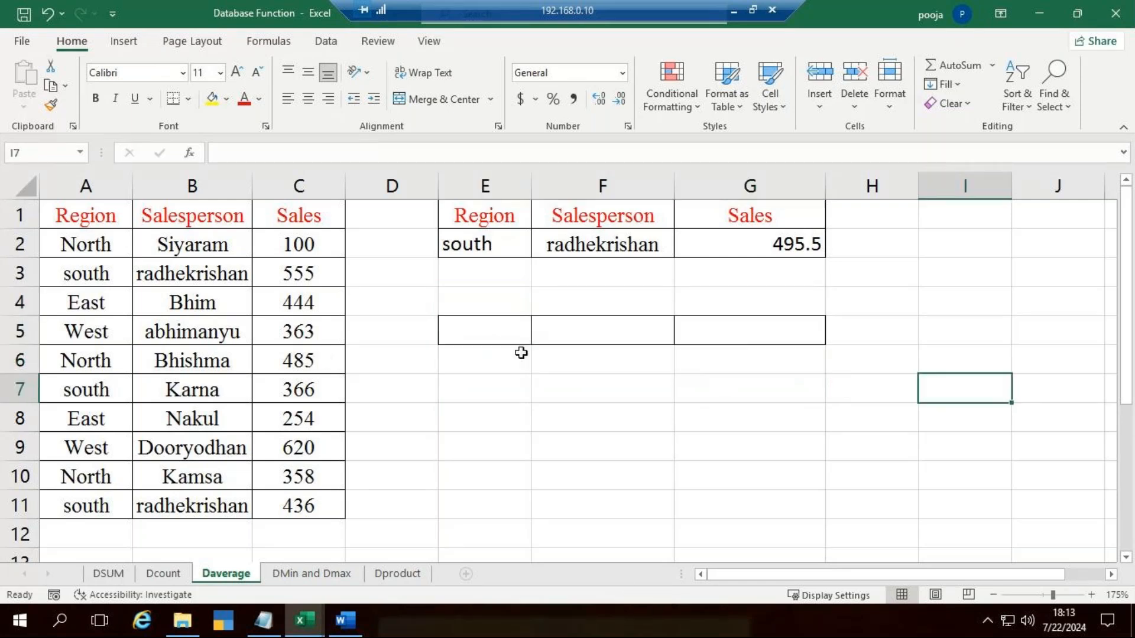
Step: Add list data validation to the Region criterion in E2 with source =$A$2:$A$11 and check its dropdown choices
click(476, 327)
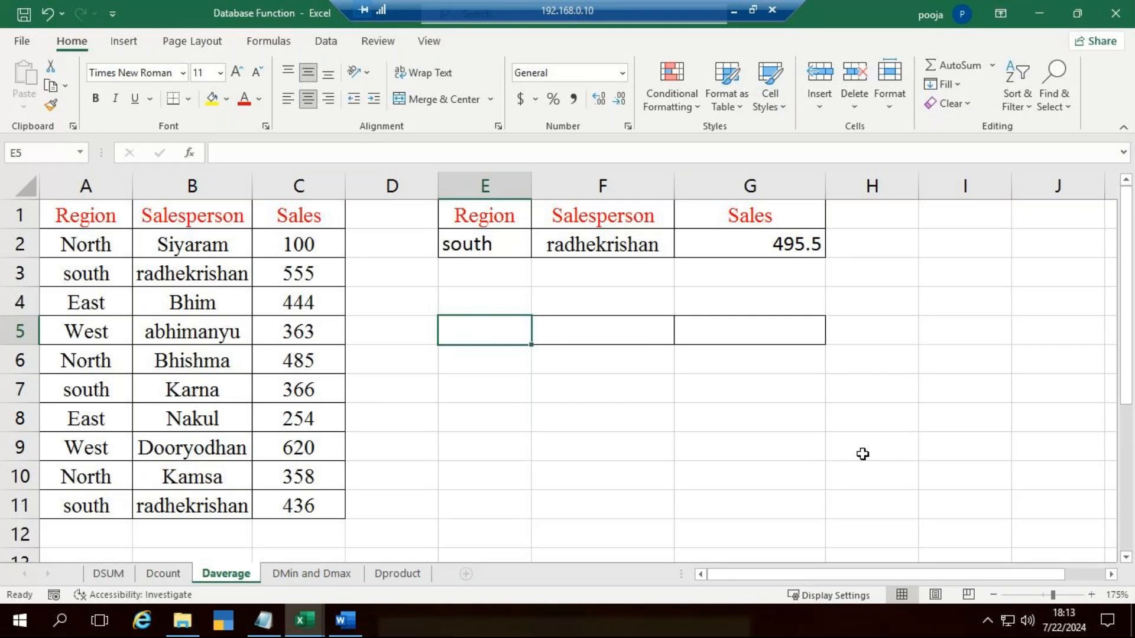
click(483, 244)
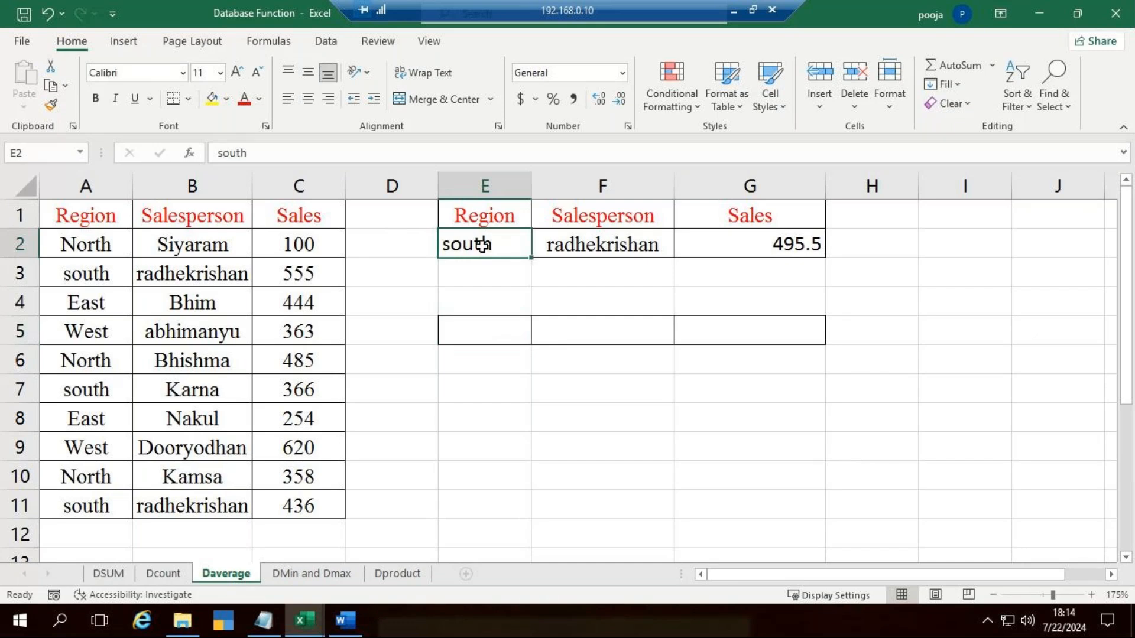
click(326, 41)
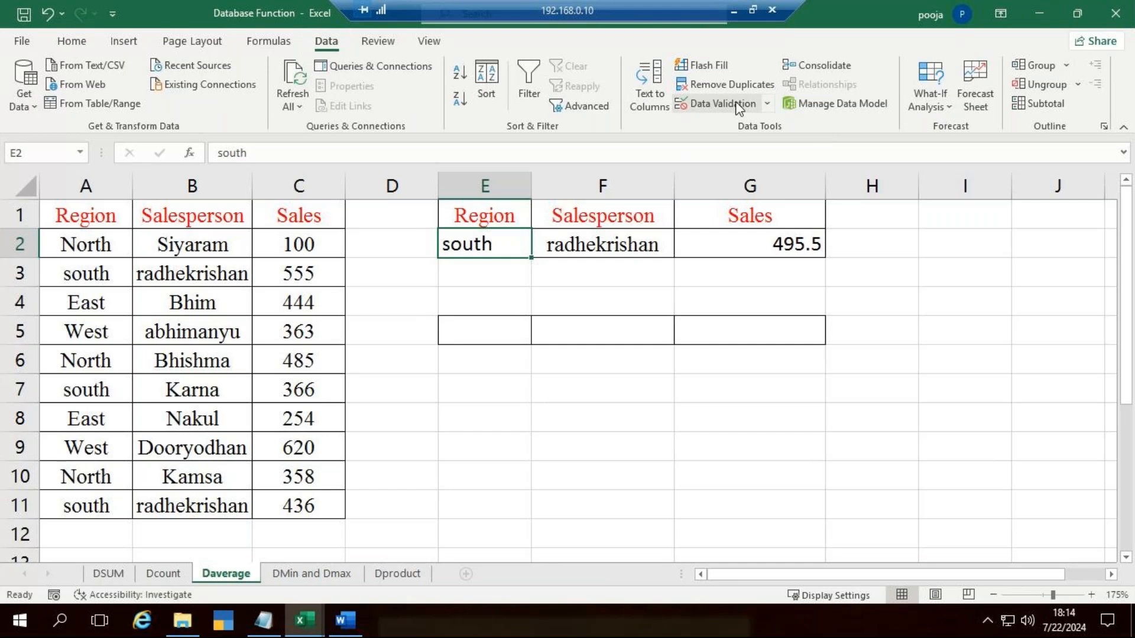
click(771, 109)
click(760, 125)
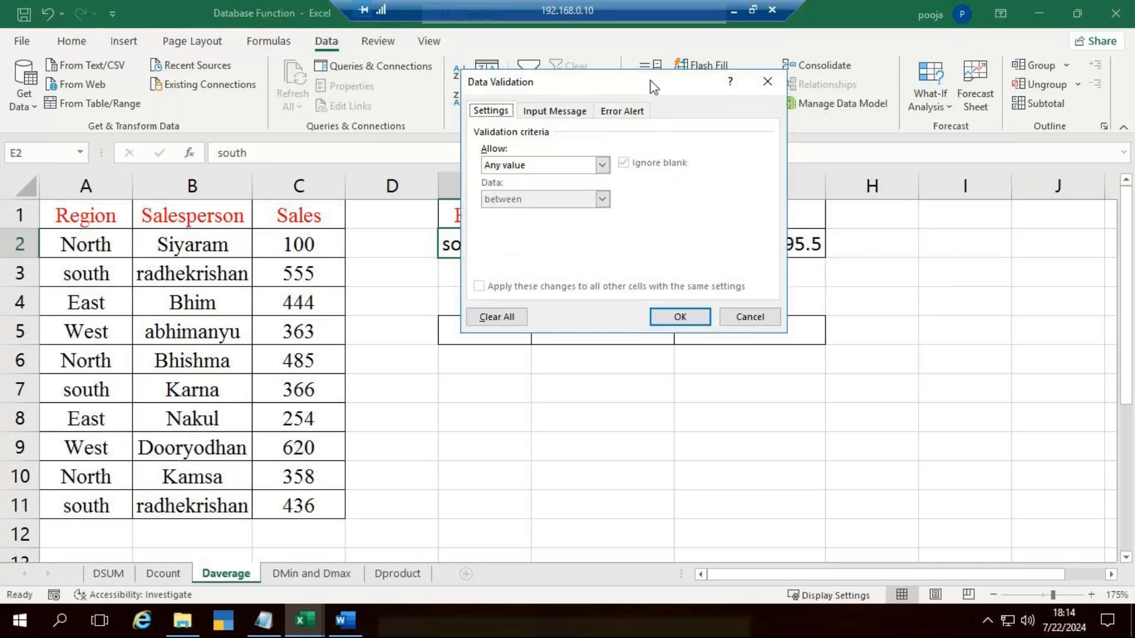
drag(653, 88, 848, 103)
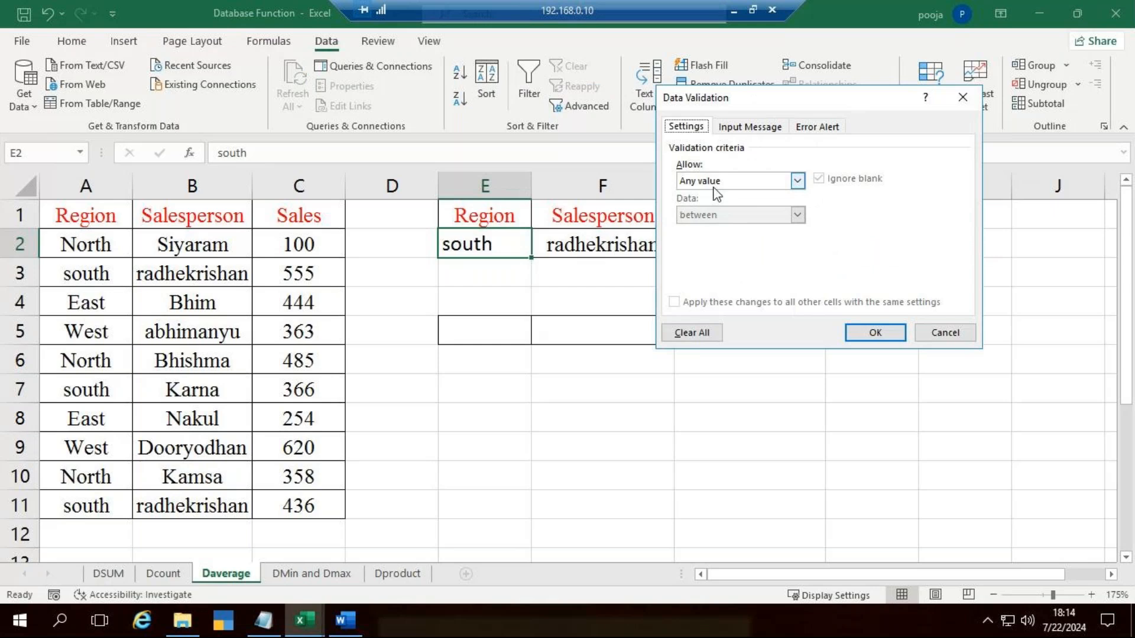
click(796, 181)
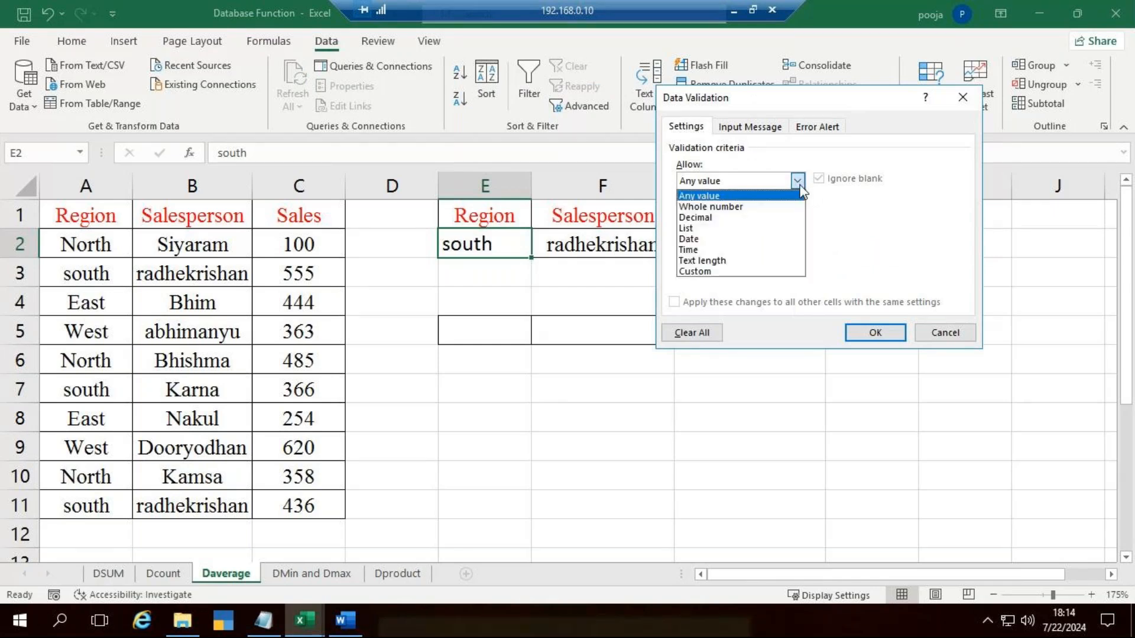
click(754, 228)
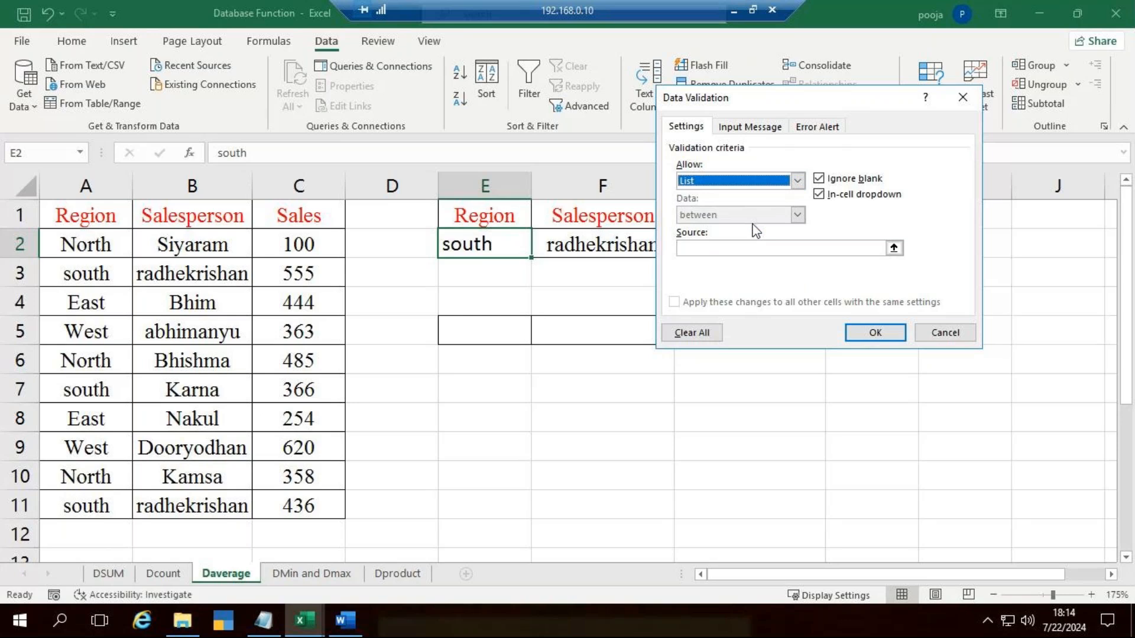
click(757, 248)
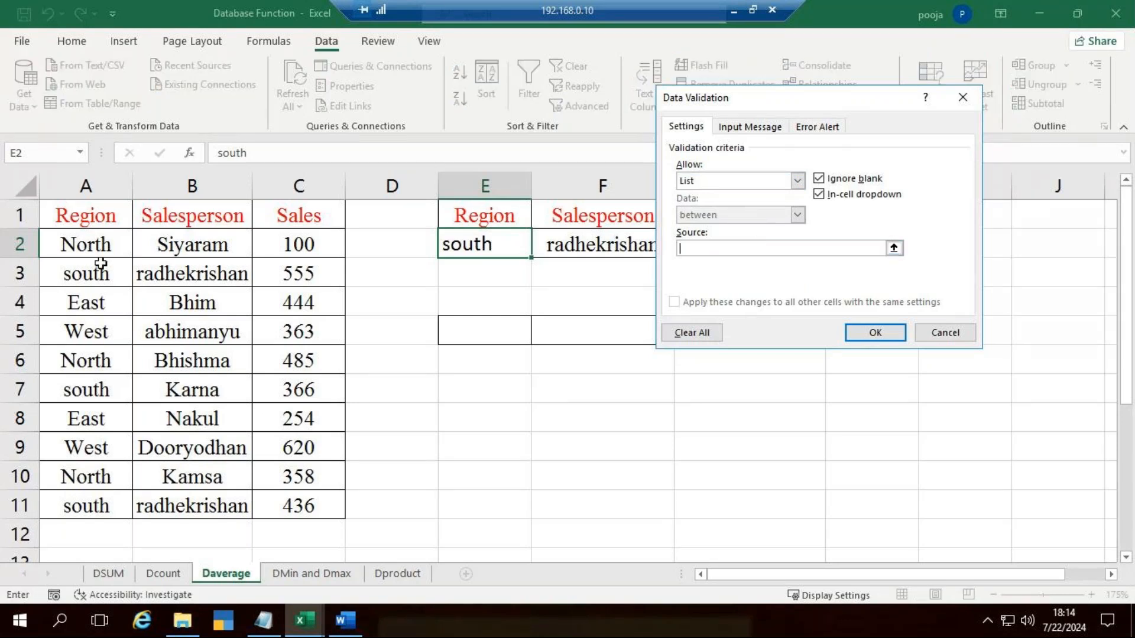
drag(97, 246, 101, 505)
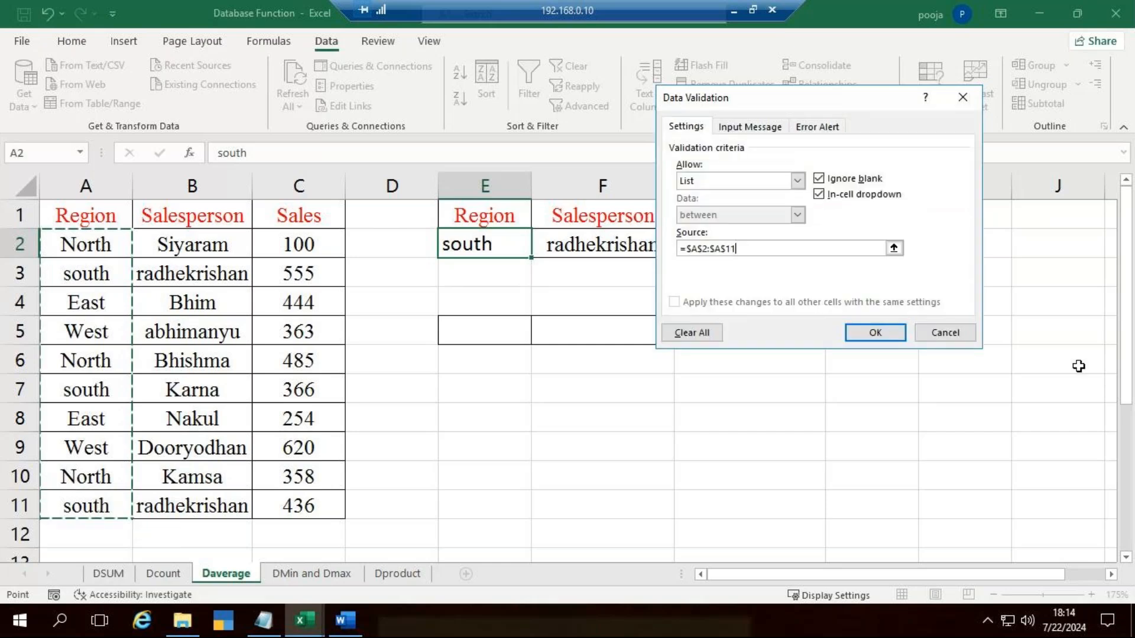
click(875, 334)
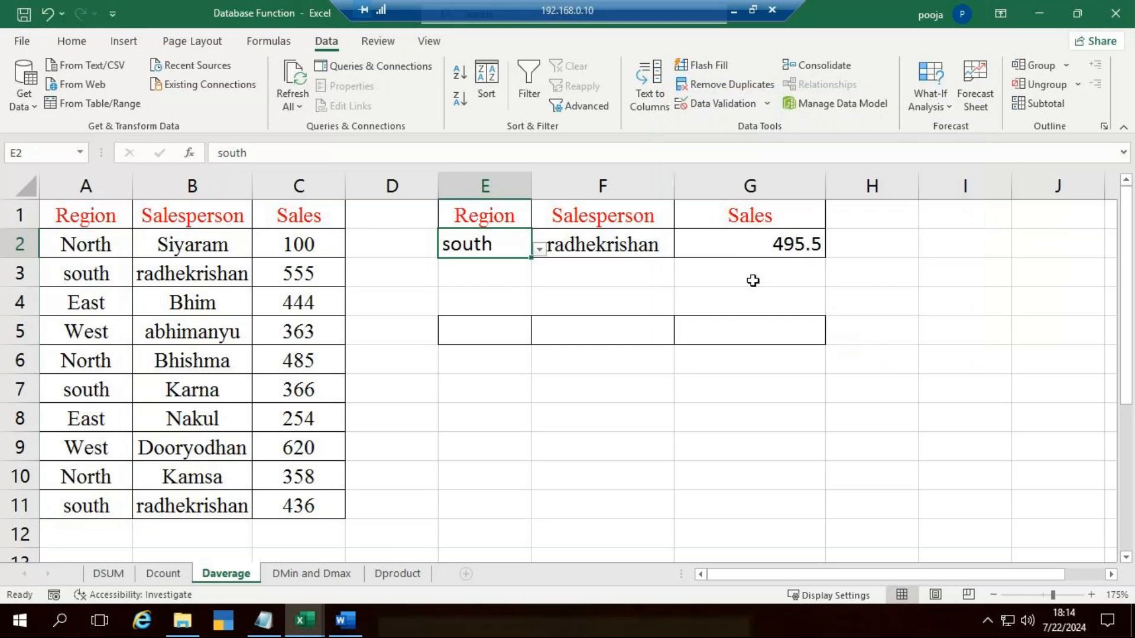
click(539, 249)
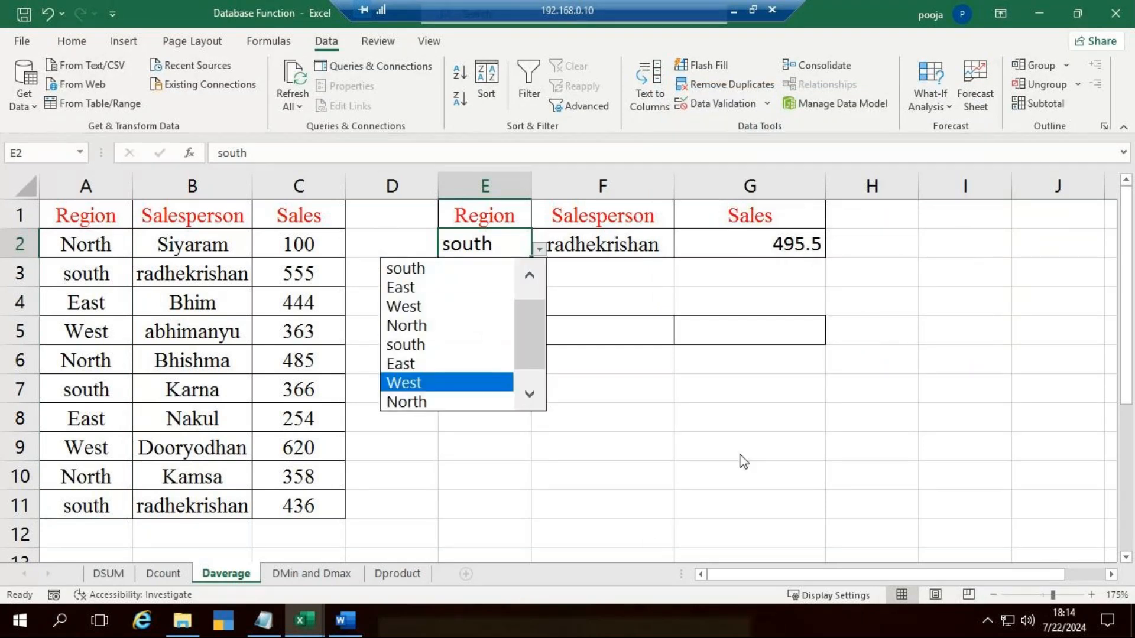
key(Escape)
Step: Add list data validation to the Salesperson criterion in F2 with source =$B$2:$B$11
click(644, 243)
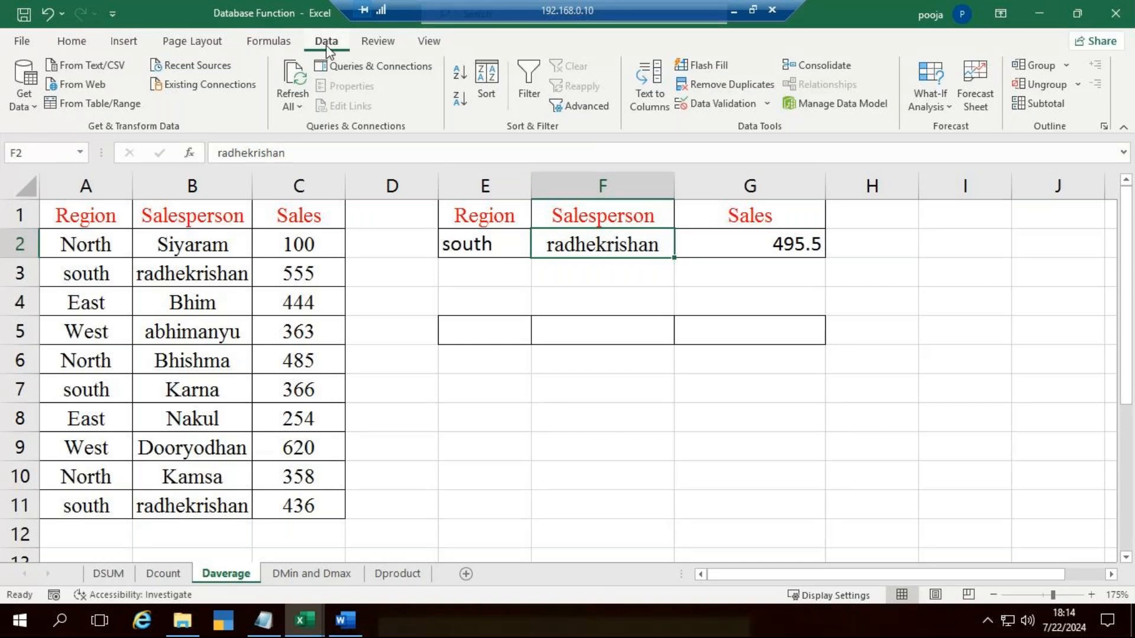
click(768, 108)
click(724, 124)
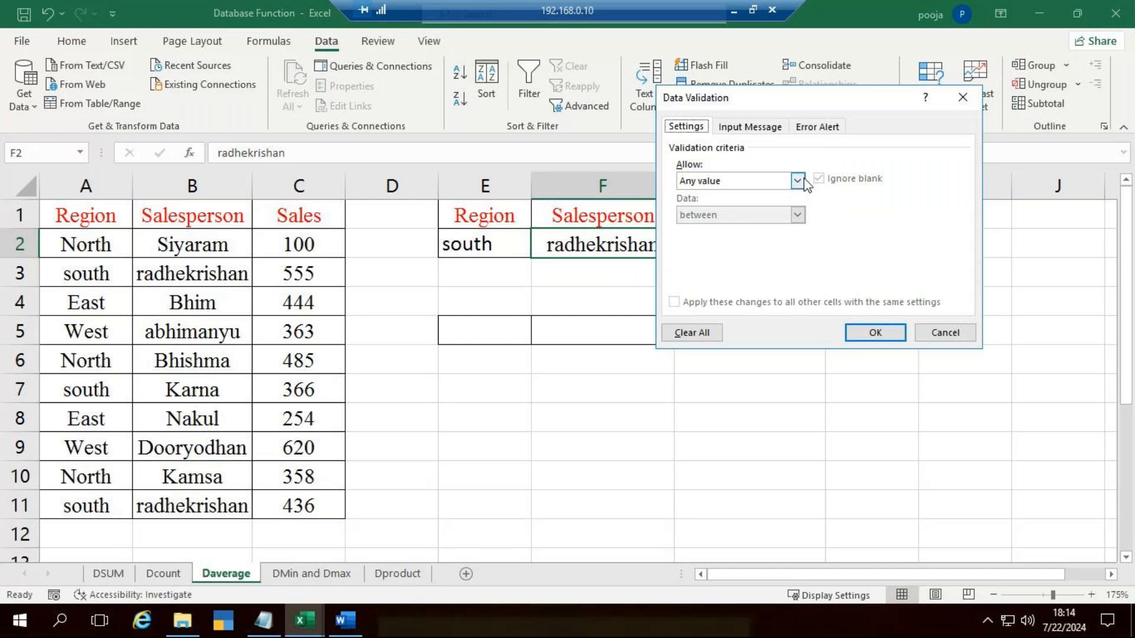
click(804, 180)
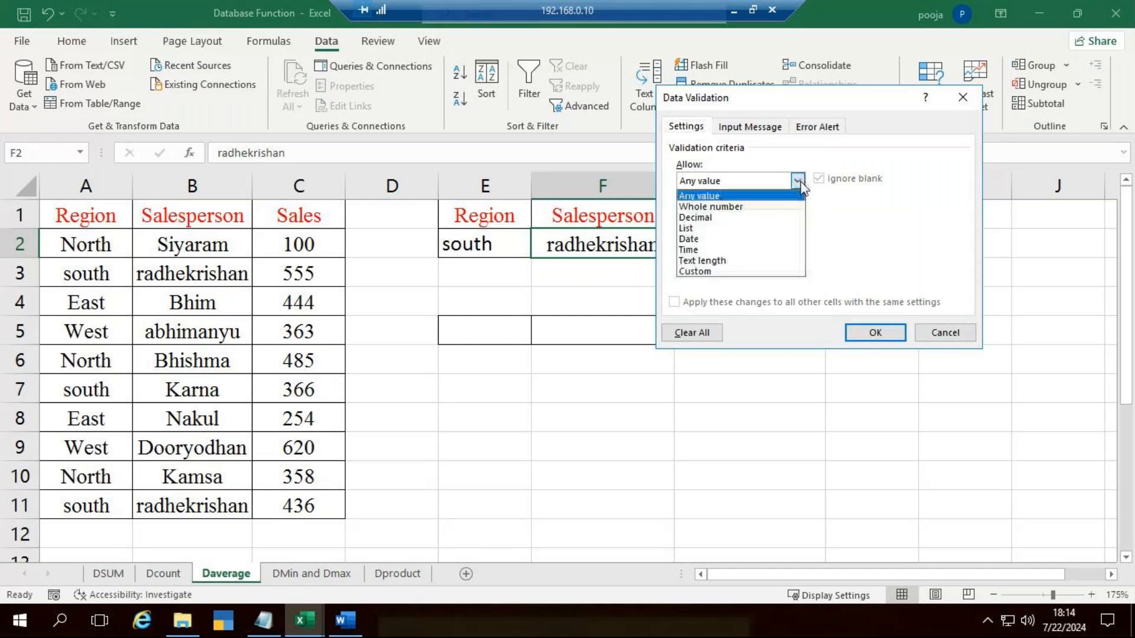
click(715, 223)
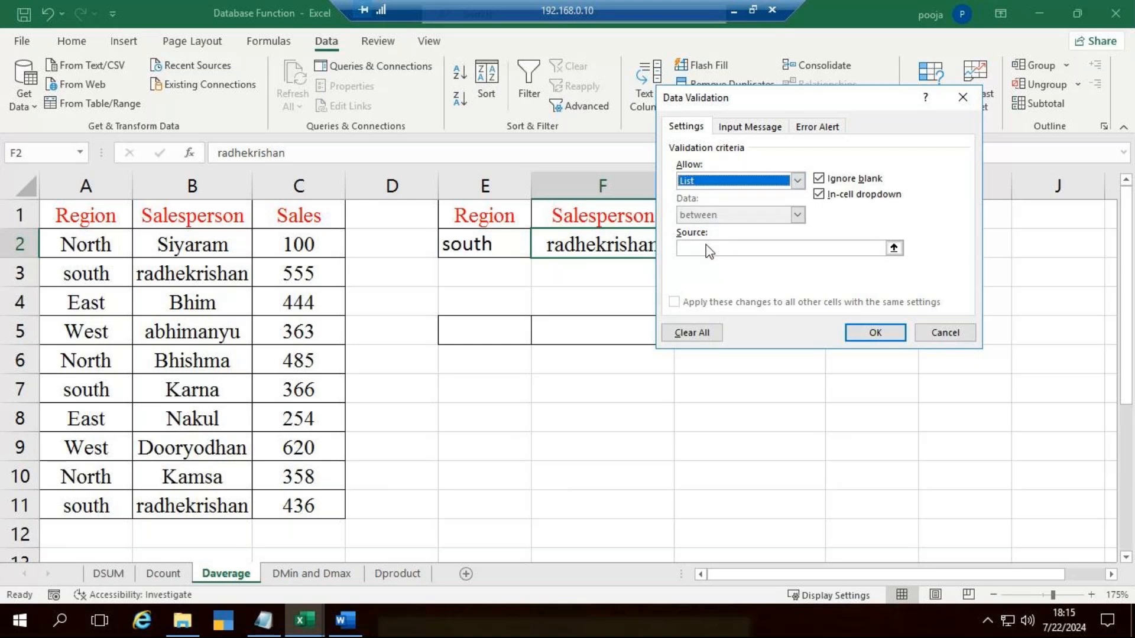
click(709, 252)
drag(192, 244, 226, 504)
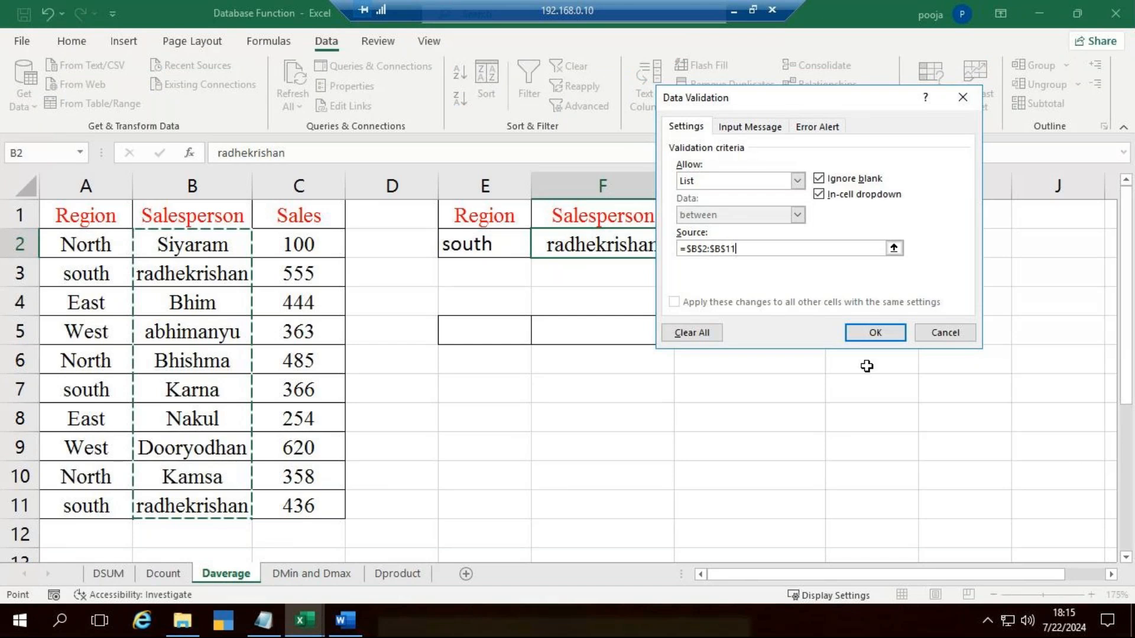
click(874, 333)
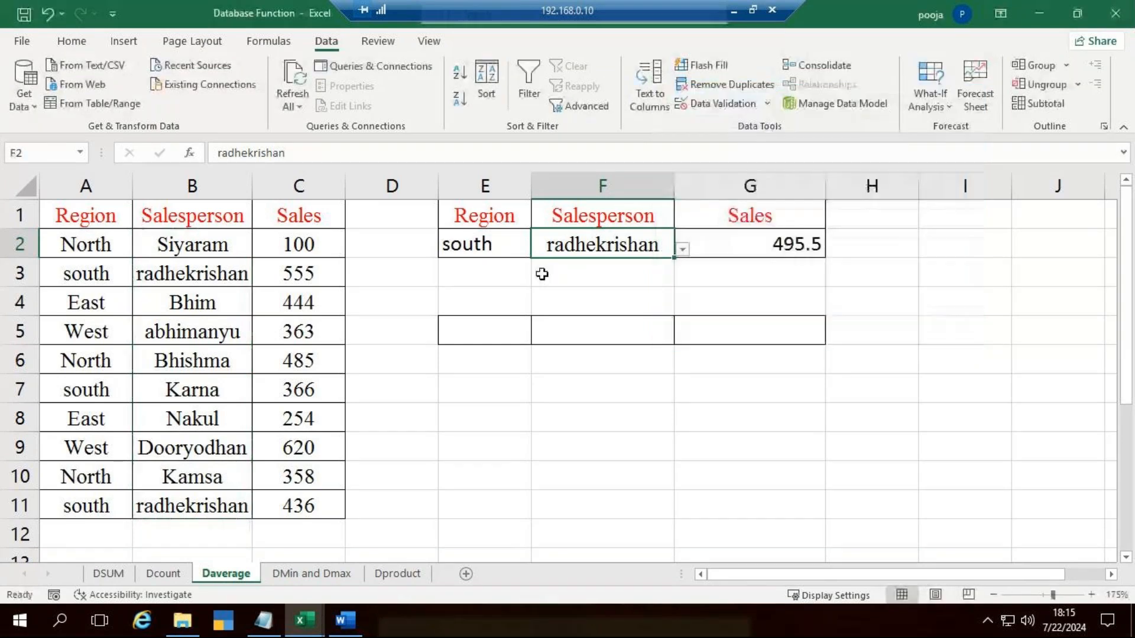
Step: Choose East as the region in E2 and the salesperson from B4 in F2
click(510, 253)
click(539, 249)
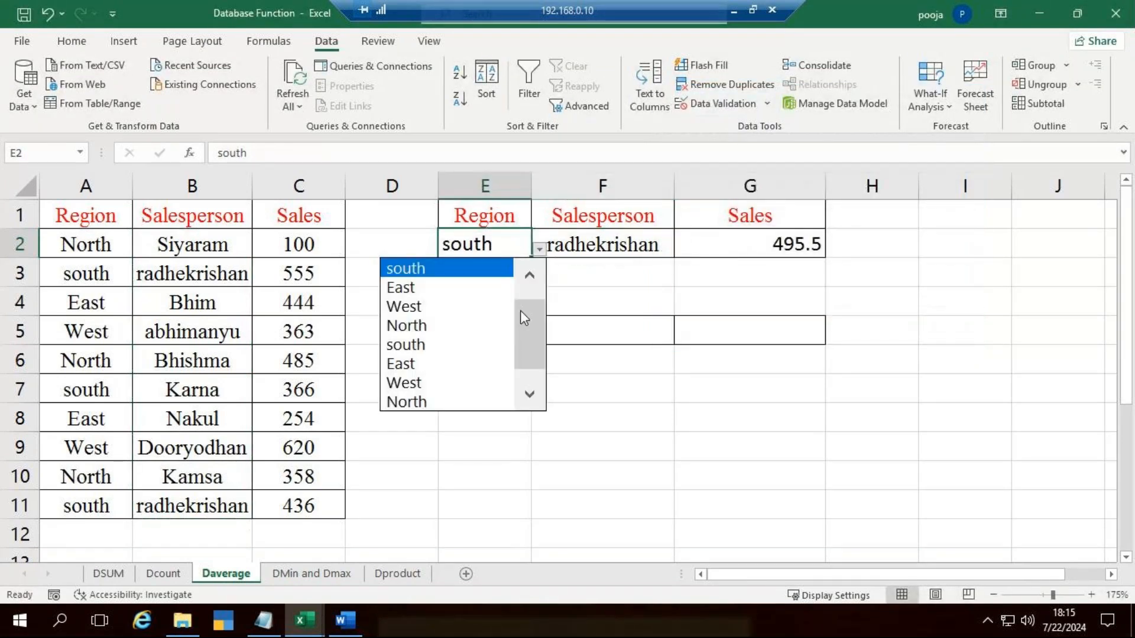
click(467, 286)
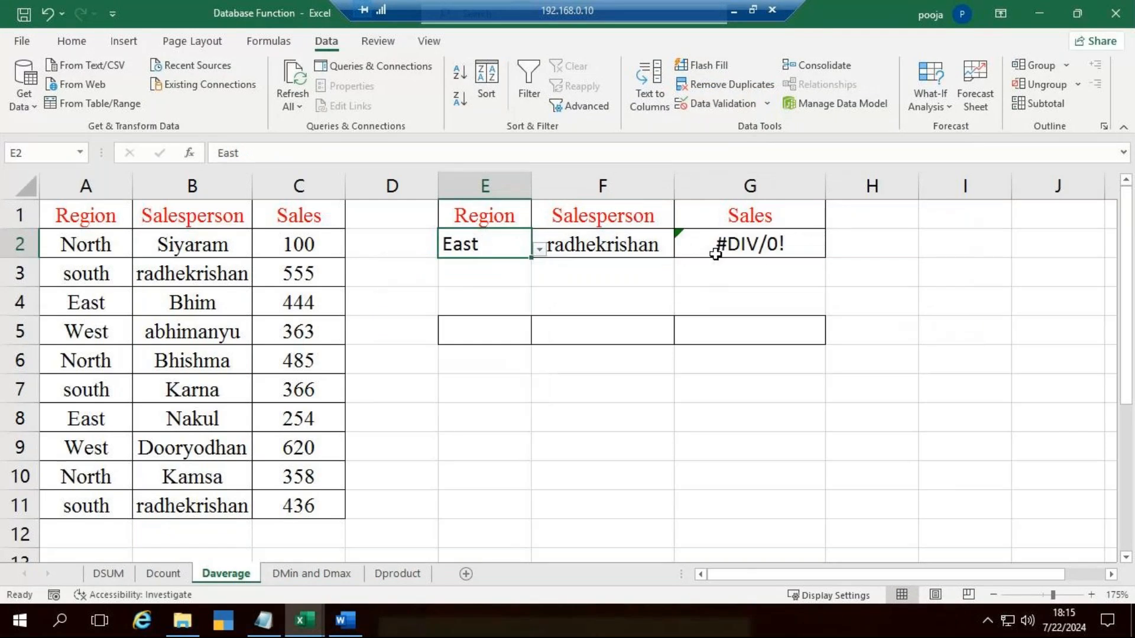
click(653, 245)
click(682, 249)
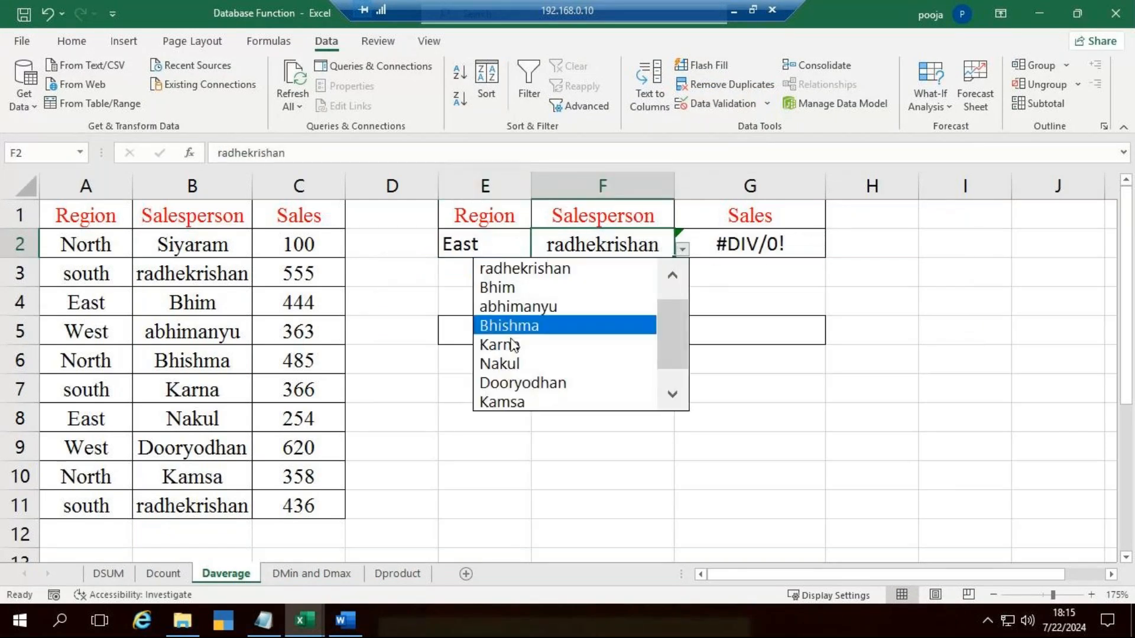
click(517, 291)
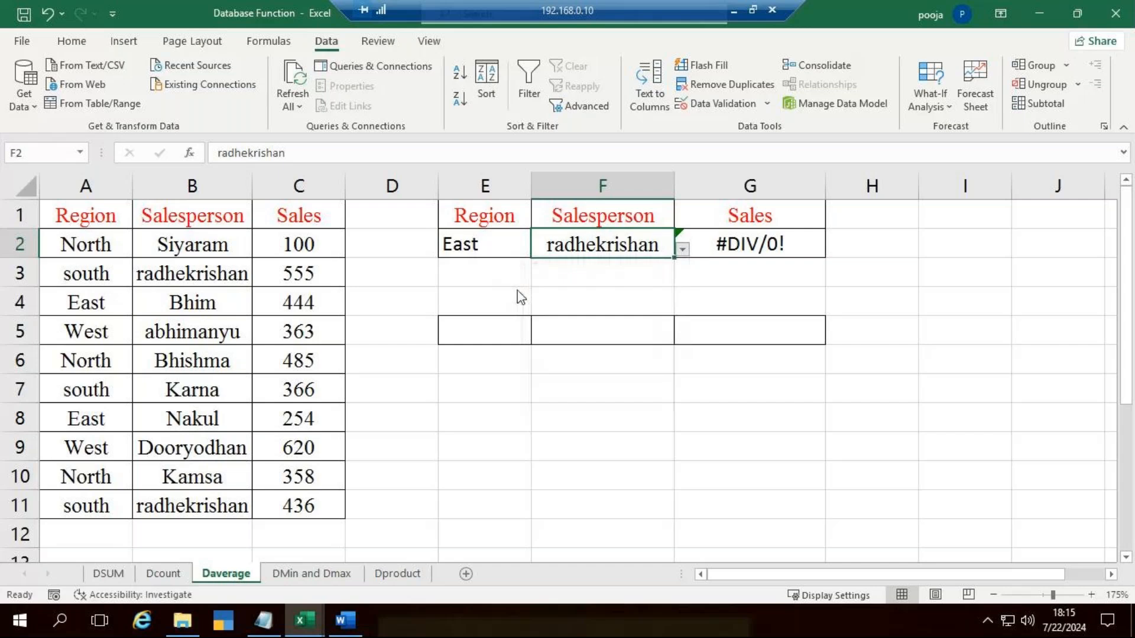
Step: Switch the criteria to region North in E2 and the salesperson from B2 in F2
click(472, 246)
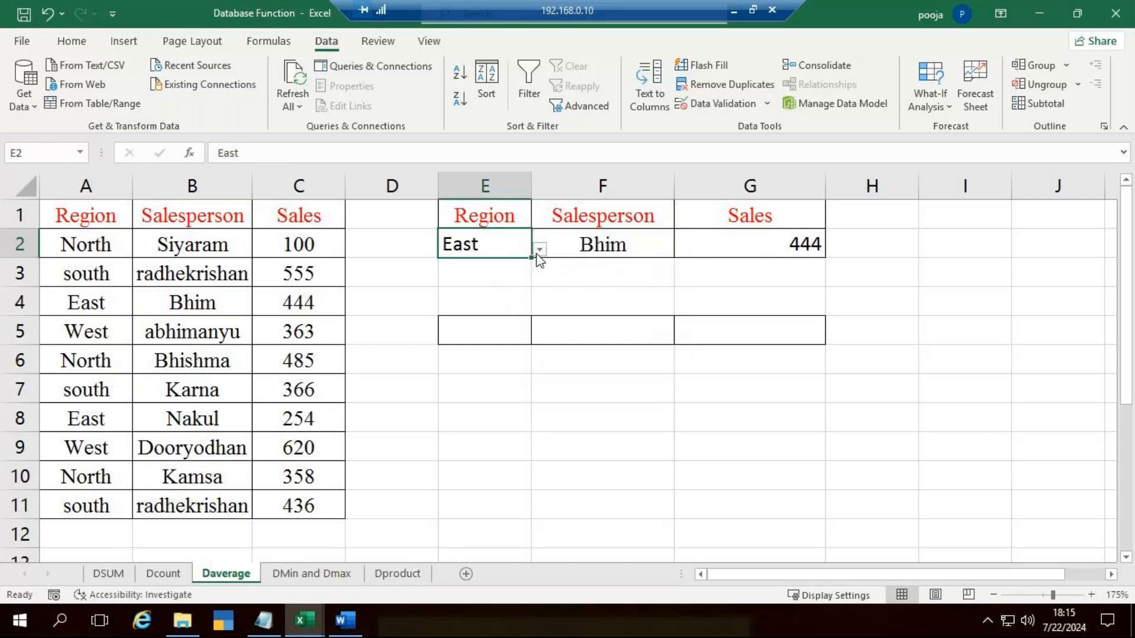
click(539, 250)
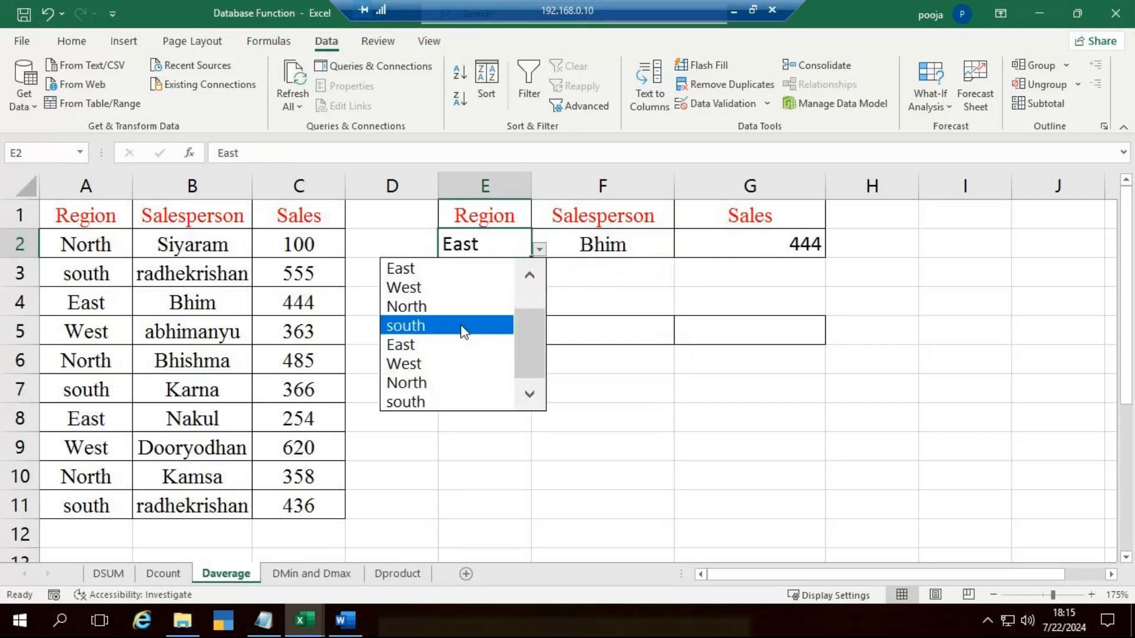
click(459, 307)
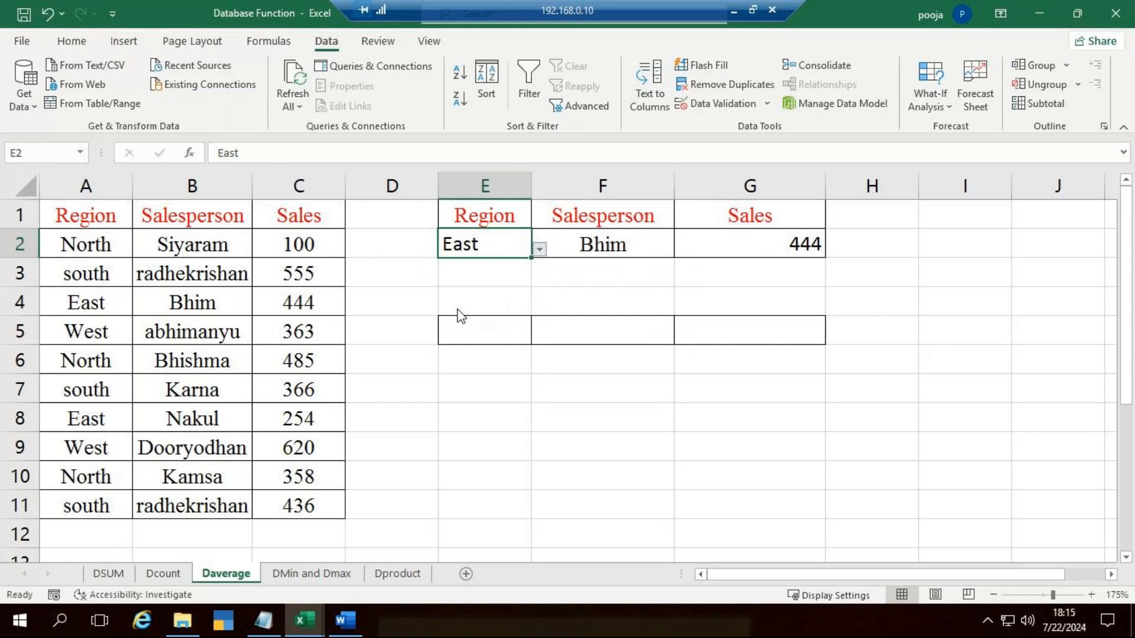
click(653, 241)
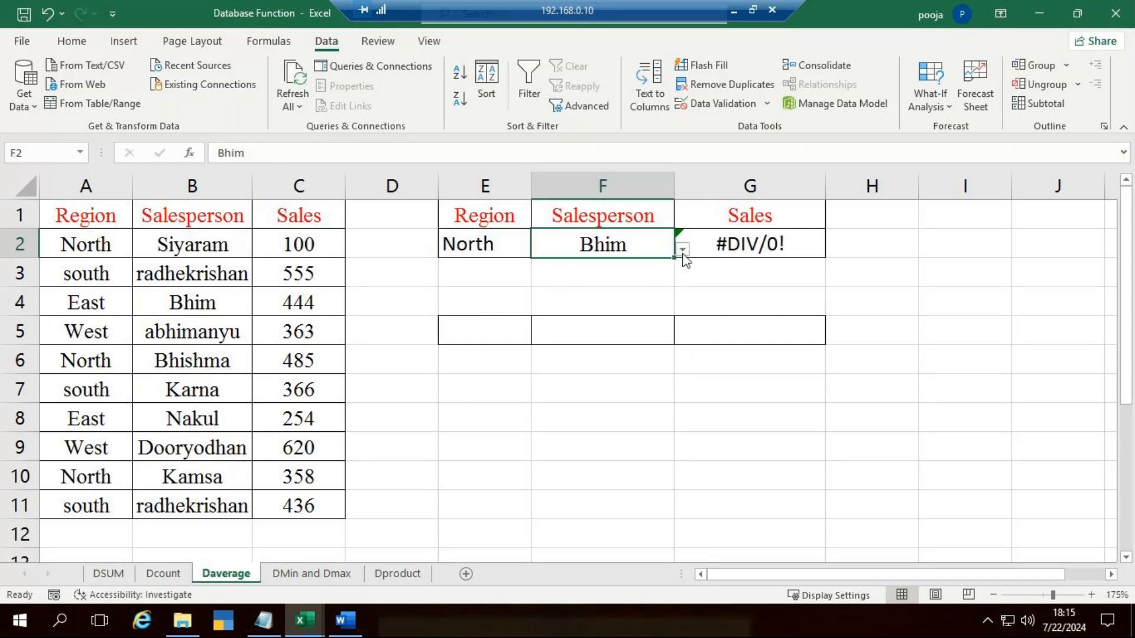
click(683, 251)
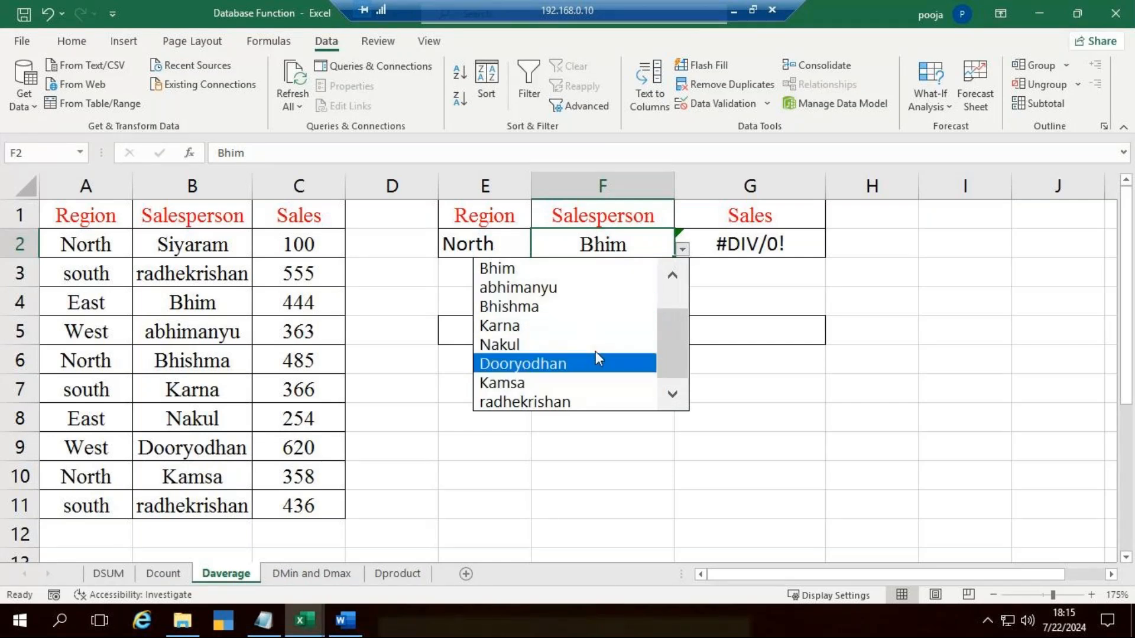
scroll(666, 266, up, 2)
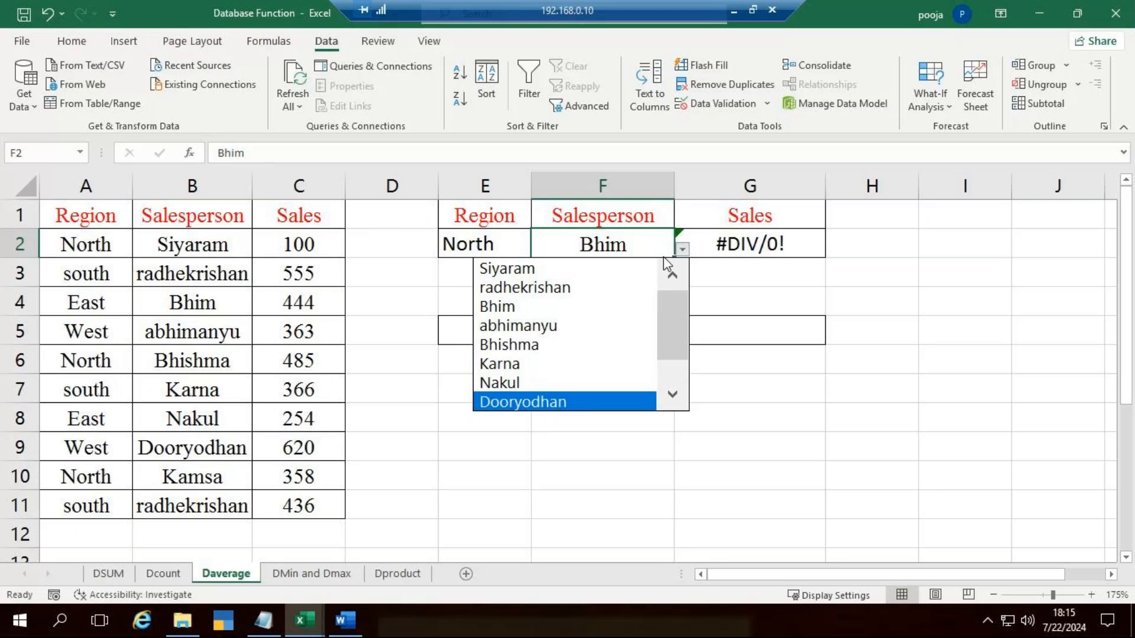
click(532, 268)
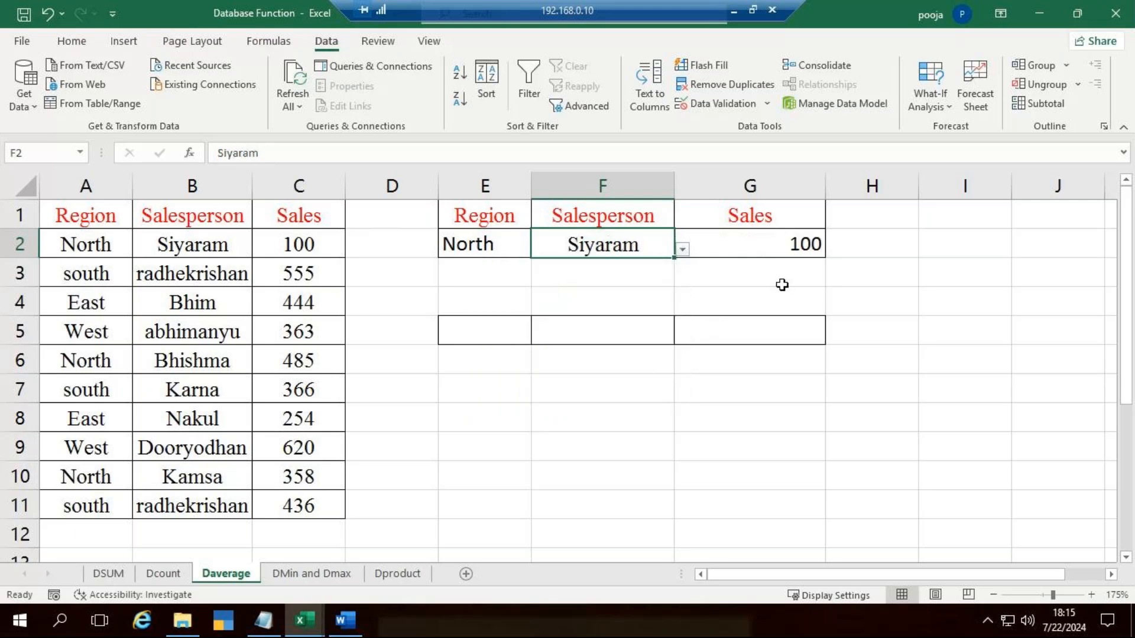
Step: Replace the salesperson in B10 with the same name as in B2
click(191, 482)
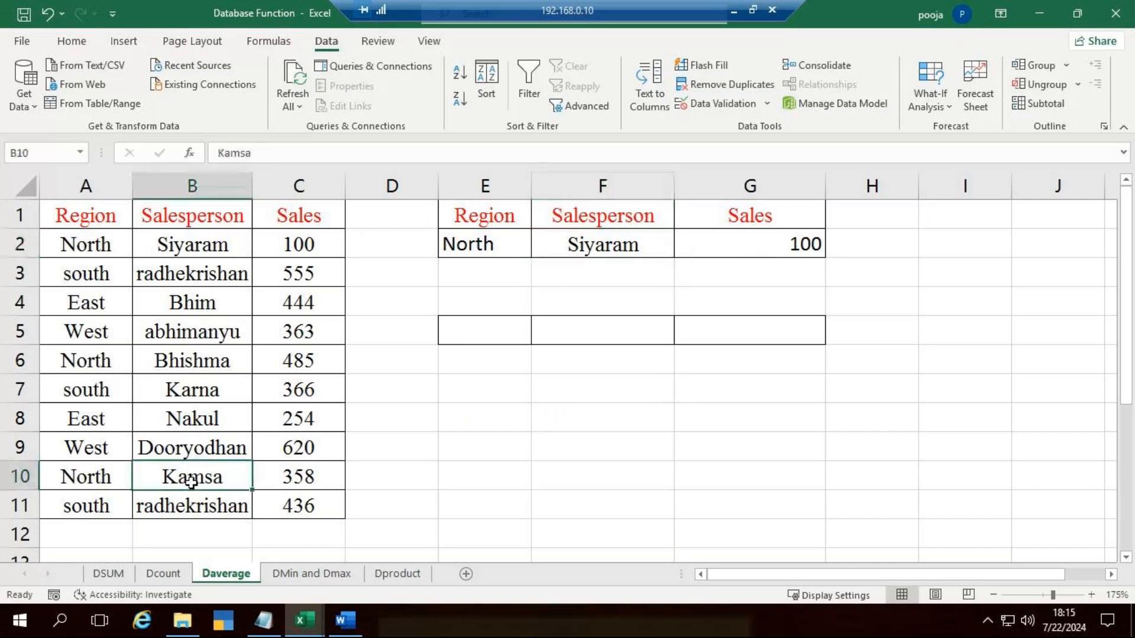
text(Si)
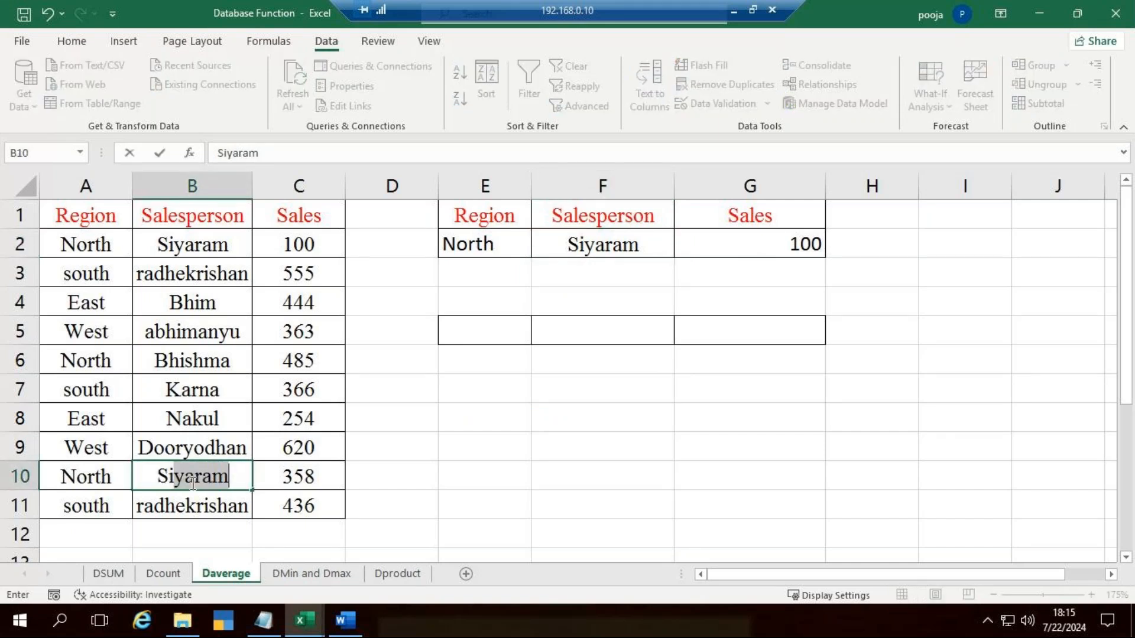
key(Return)
click(649, 437)
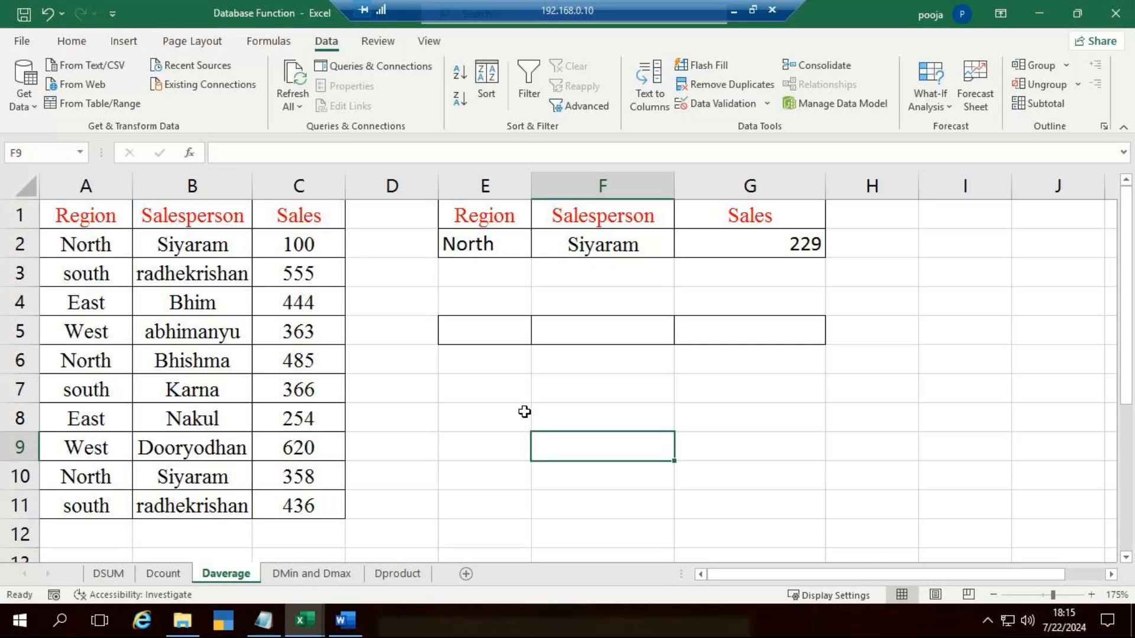
Step: Review the region choices available in E2 and switch to the DMin and Dmax sheet
click(471, 243)
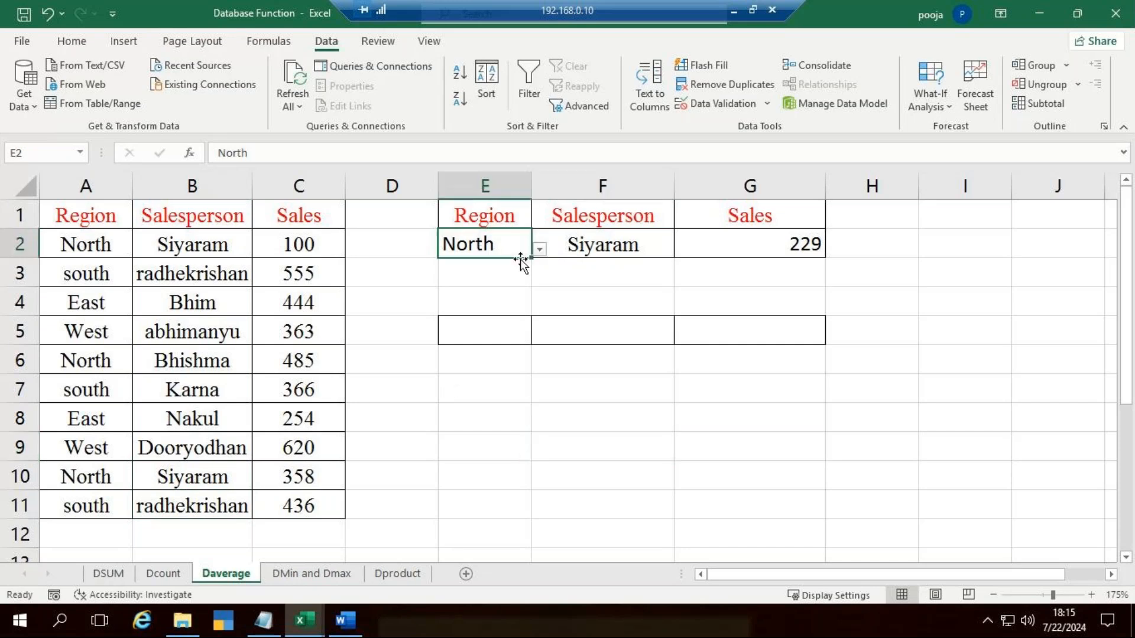
click(540, 249)
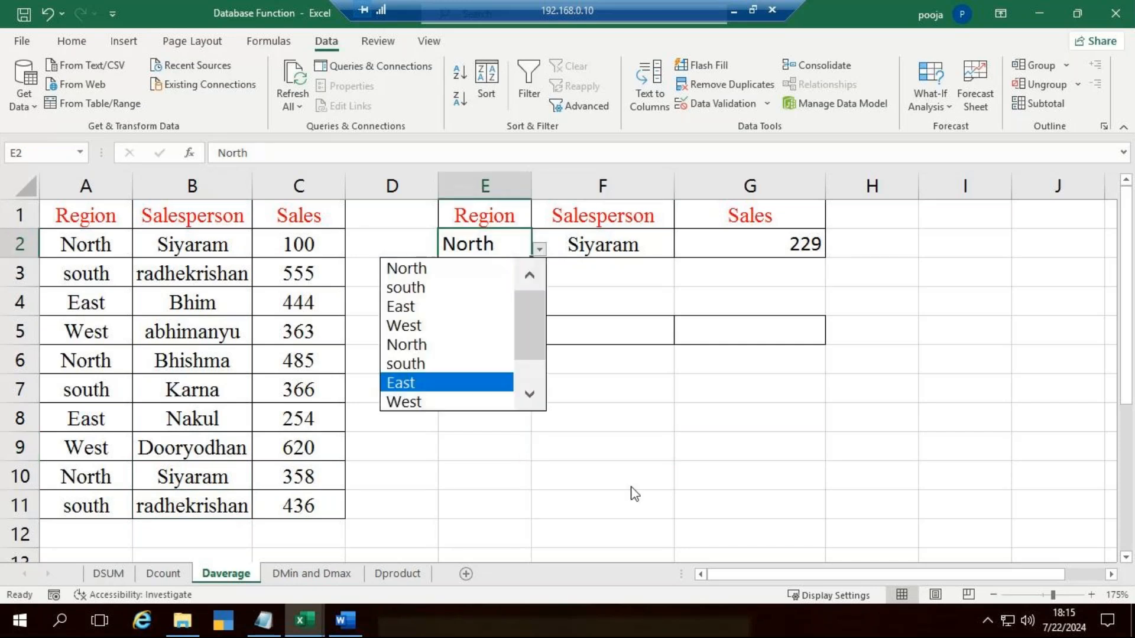
key(Escape)
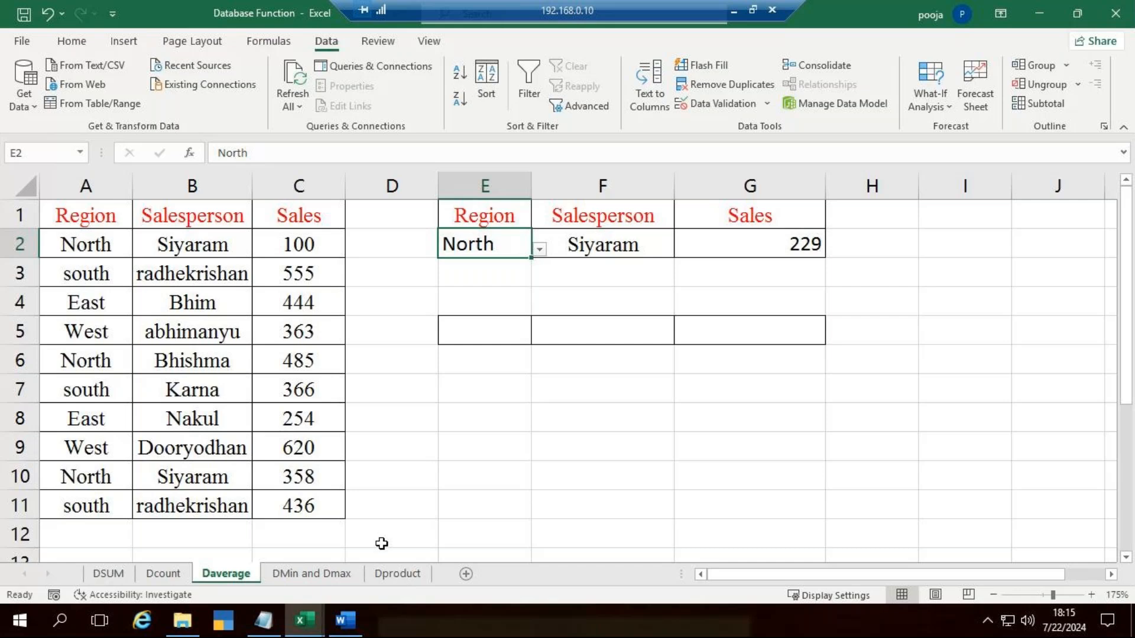
click(329, 573)
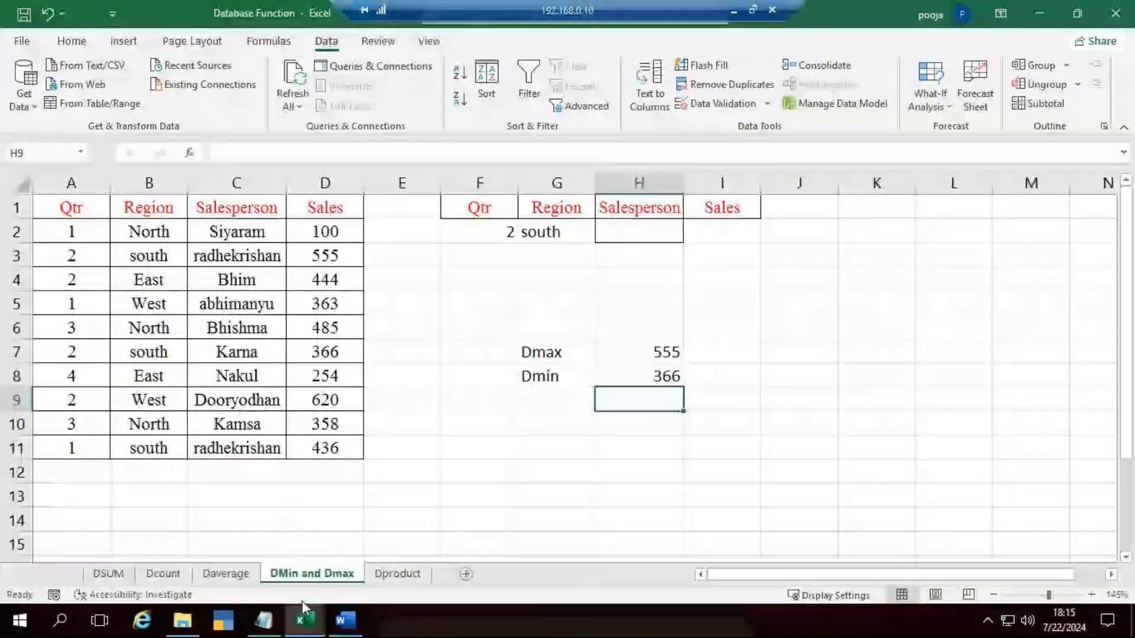
Step: Inspect the arguments of the existing DMAX formula in H7 without changing it
click(708, 440)
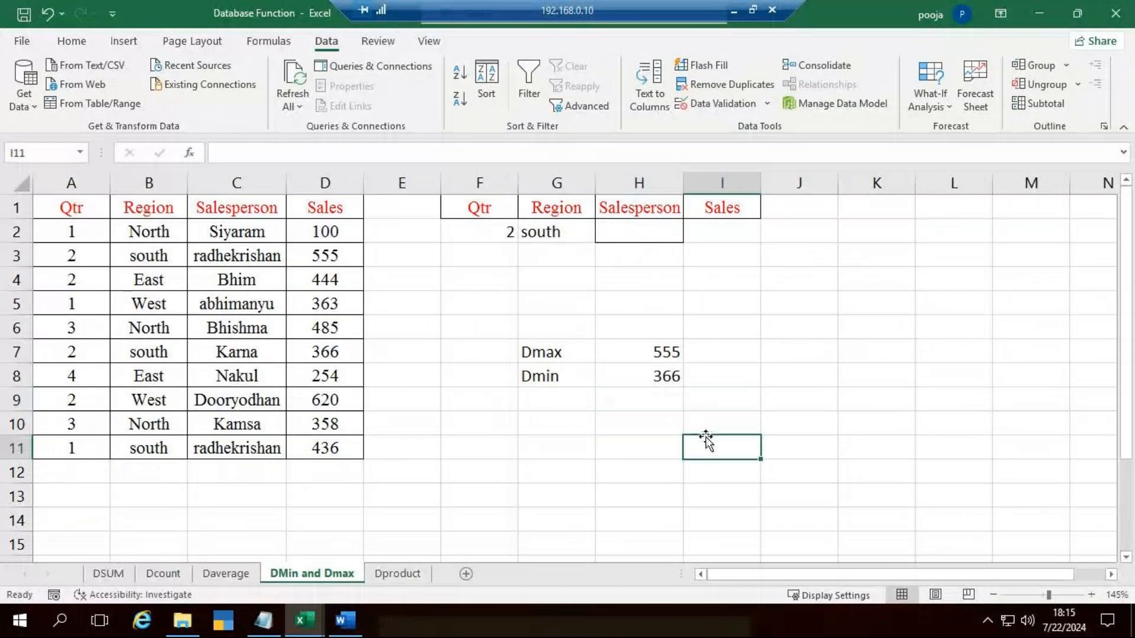
double_click(659, 352)
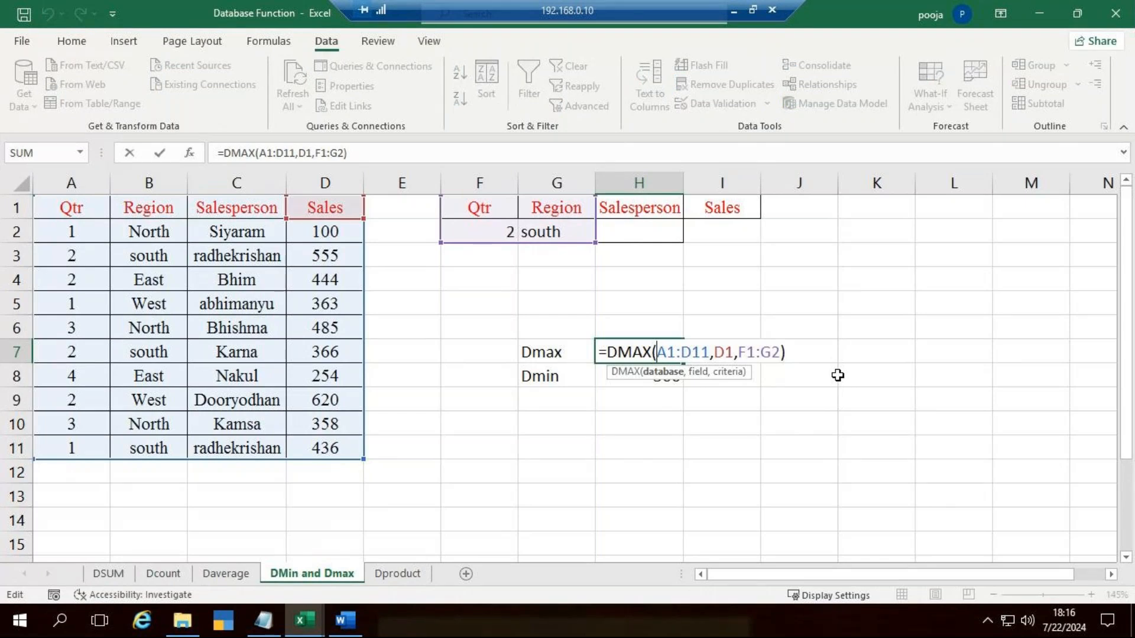
key(Escape)
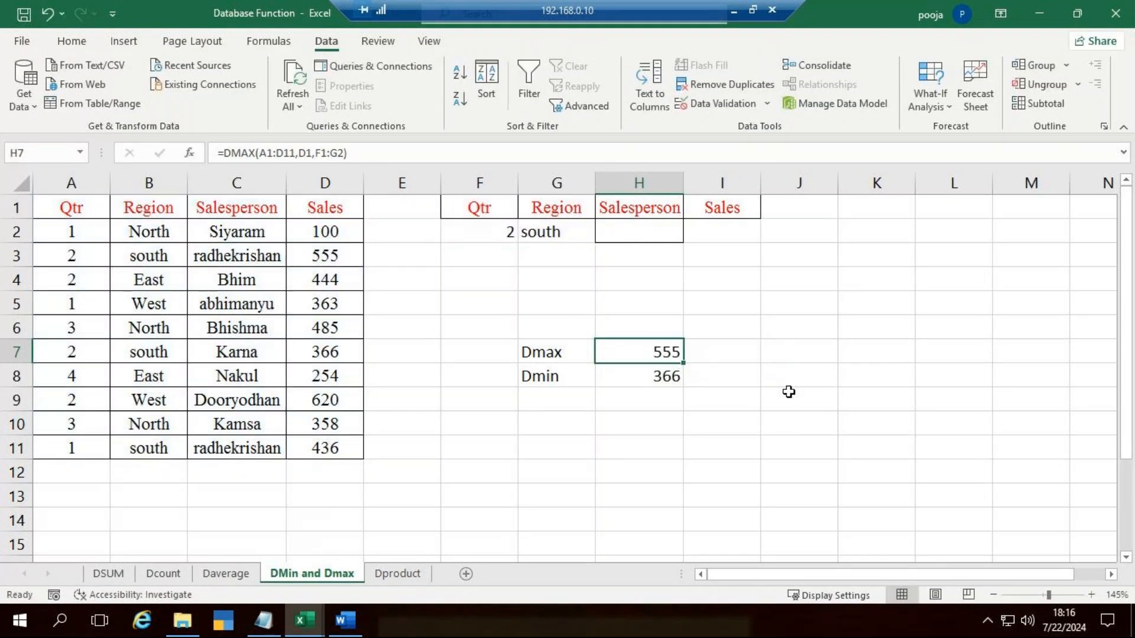
click(788, 392)
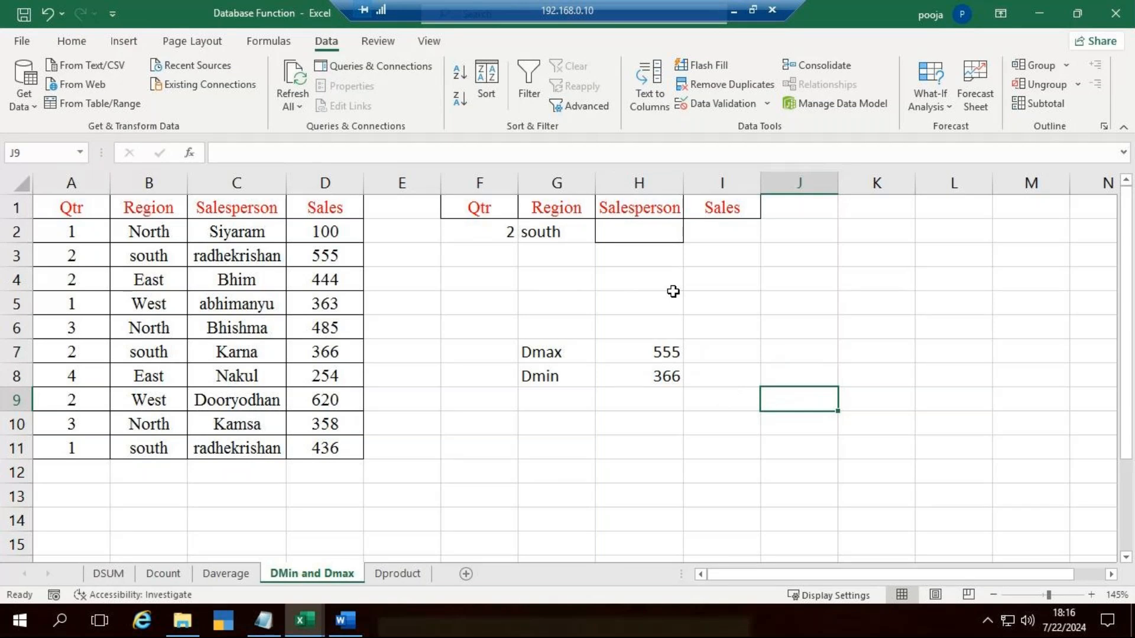
double_click(668, 348)
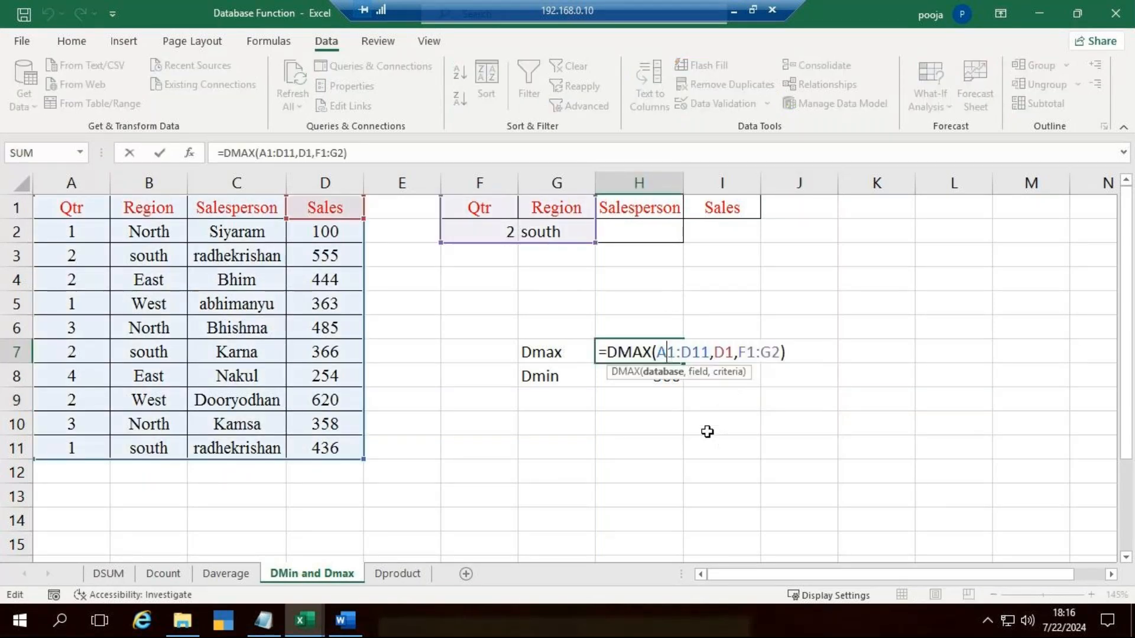
key(Escape)
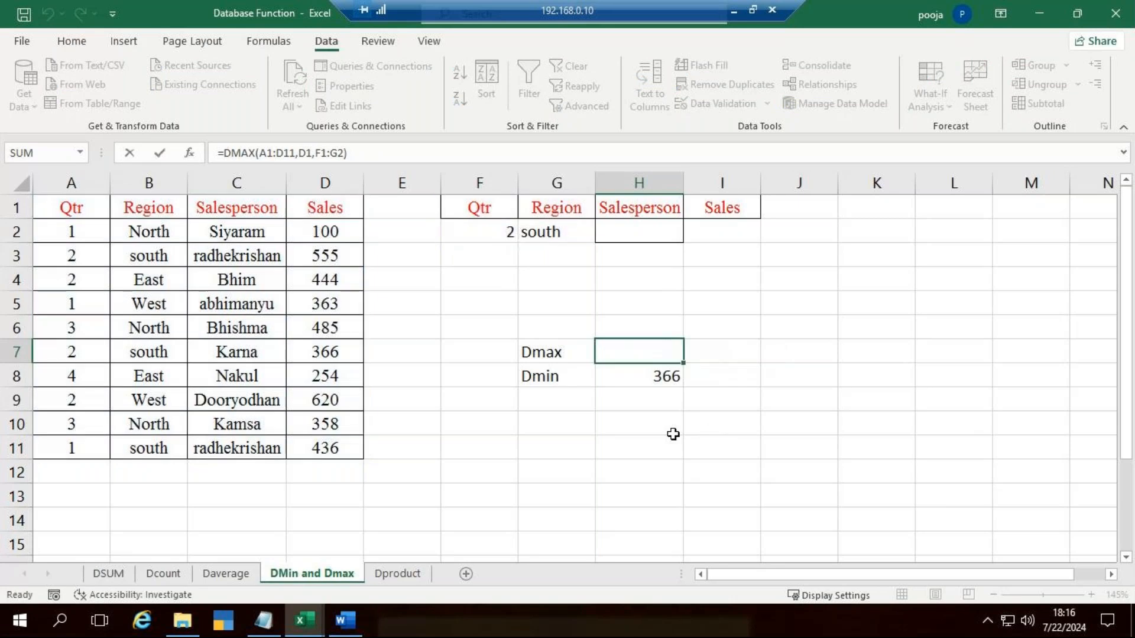
click(707, 310)
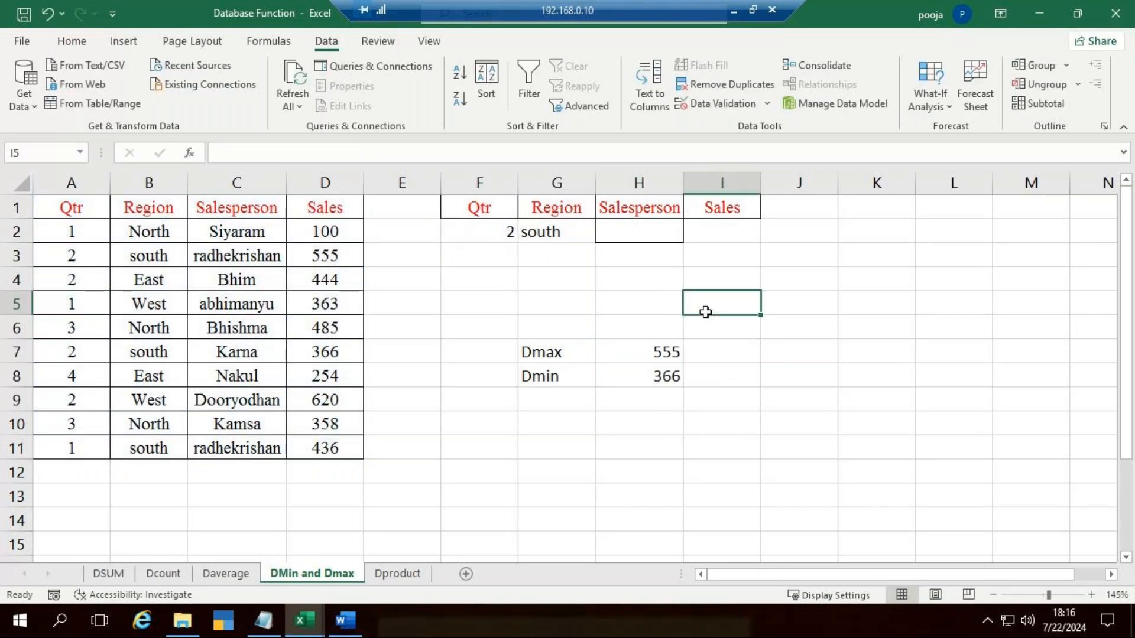
Step: Go through the database headings in A1:D1 and the quarter and region criteria in F2 and G2
click(69, 208)
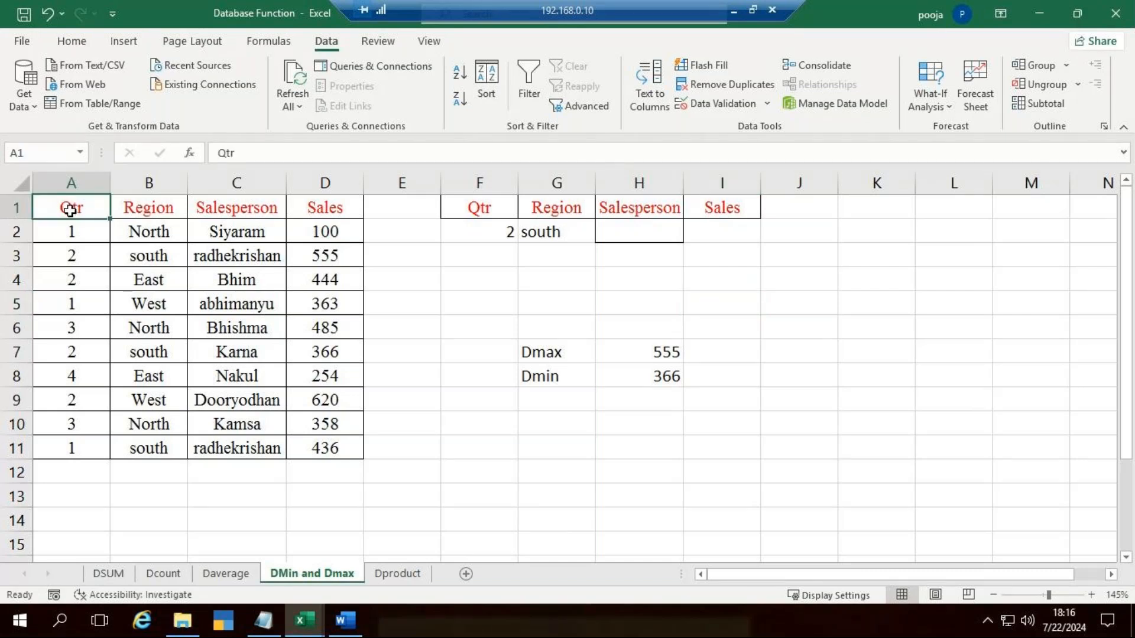
click(142, 213)
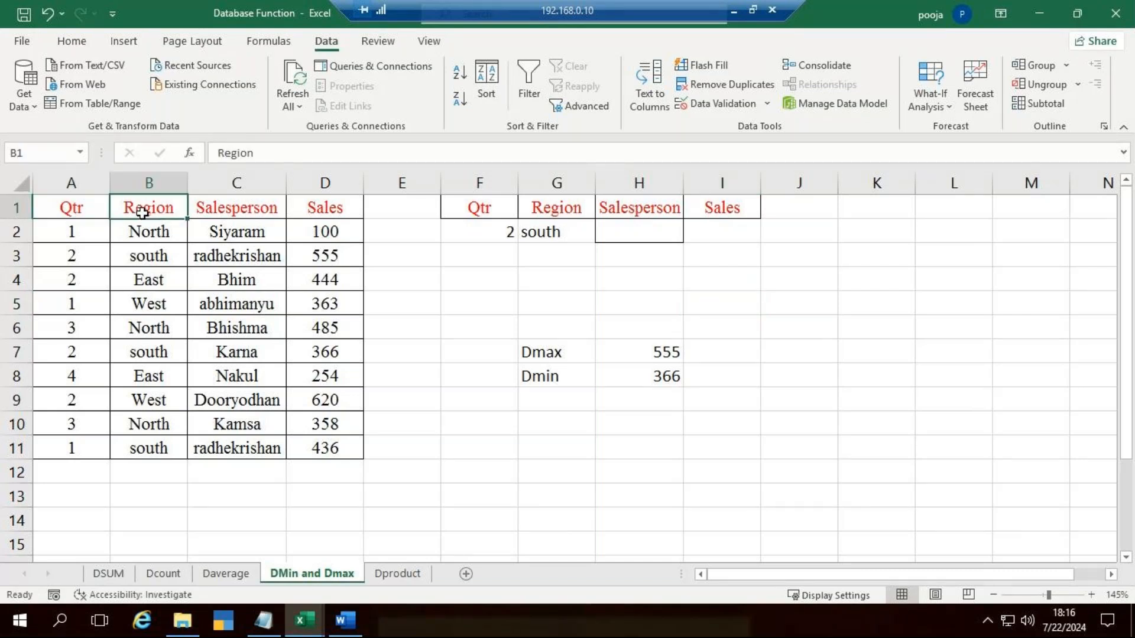
click(258, 208)
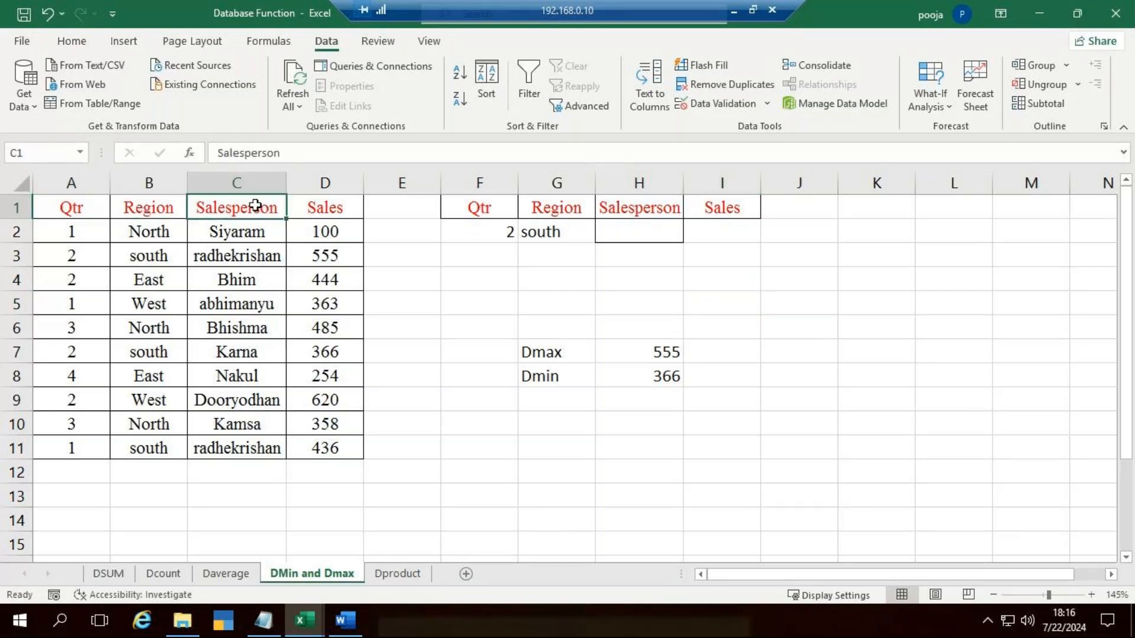
click(332, 205)
click(781, 278)
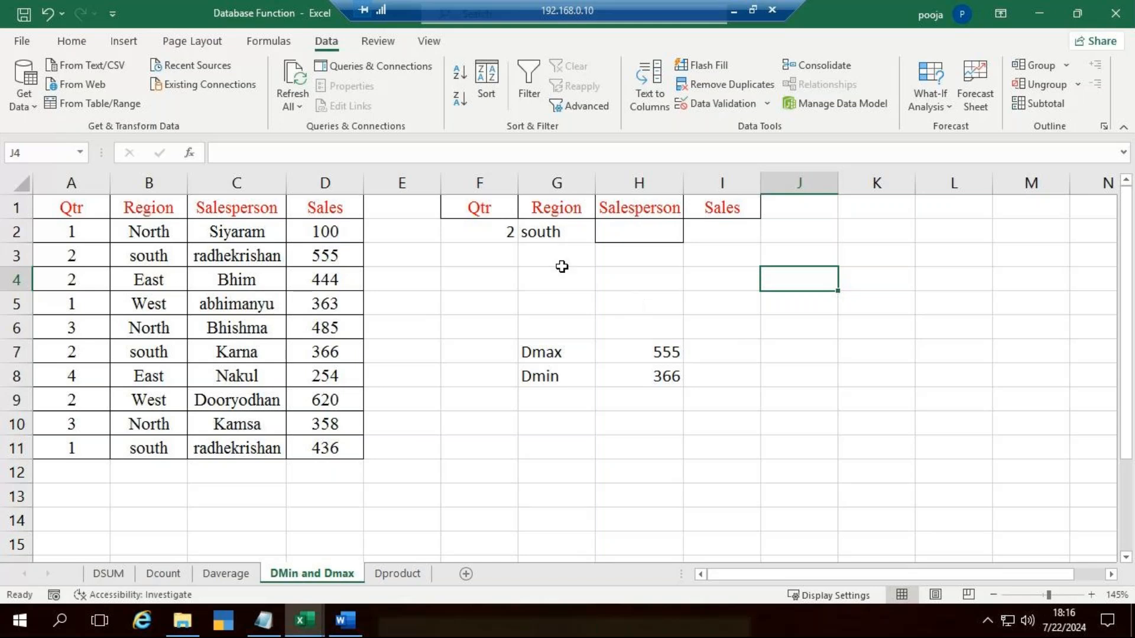
click(479, 233)
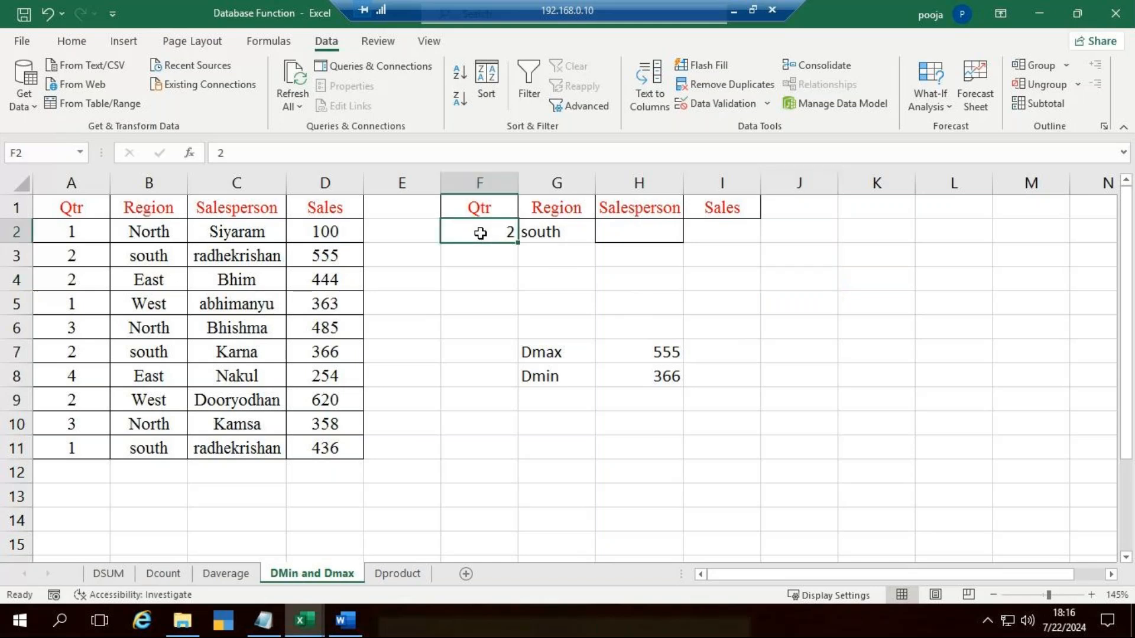
click(543, 233)
Step: Clear the existing DMAX and DMIN formulas from H7:H8
click(665, 355)
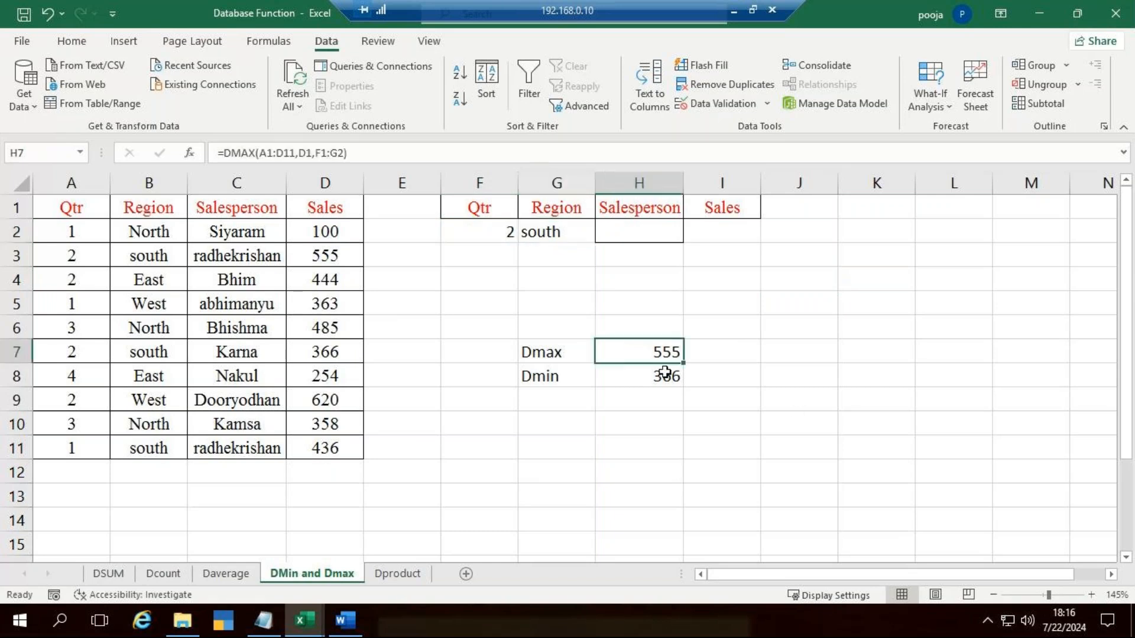
drag(665, 373, 667, 381)
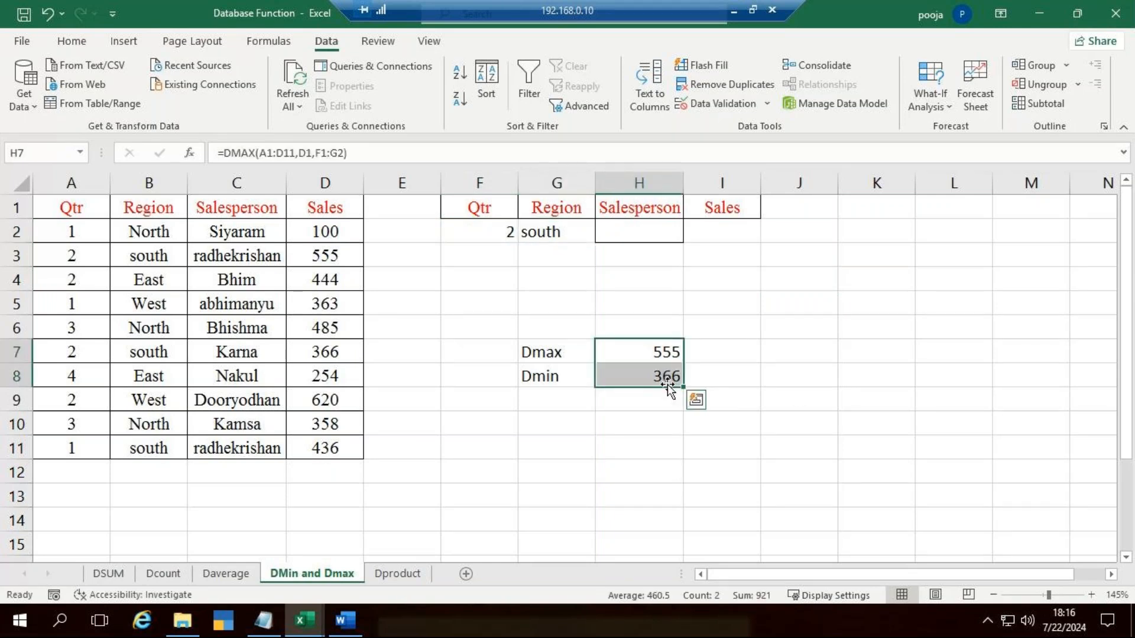
key(Delete)
click(795, 376)
Step: Delete the Salesperson criteria column H and widen the Sales column that takes its place to about double
click(690, 186)
drag(690, 186, 738, 186)
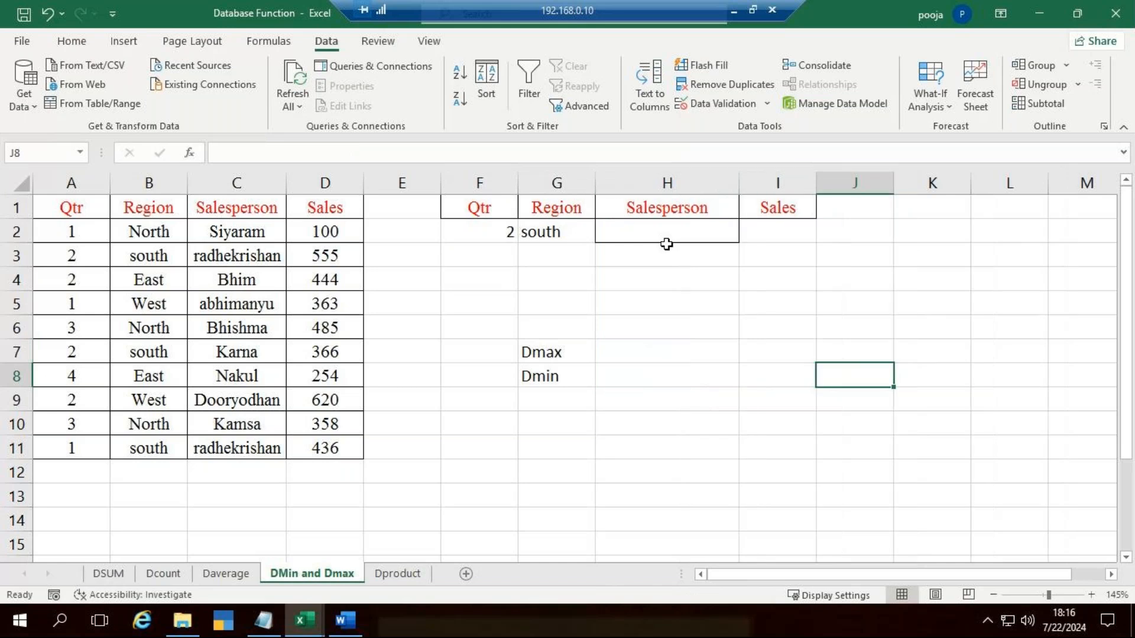
click(672, 177)
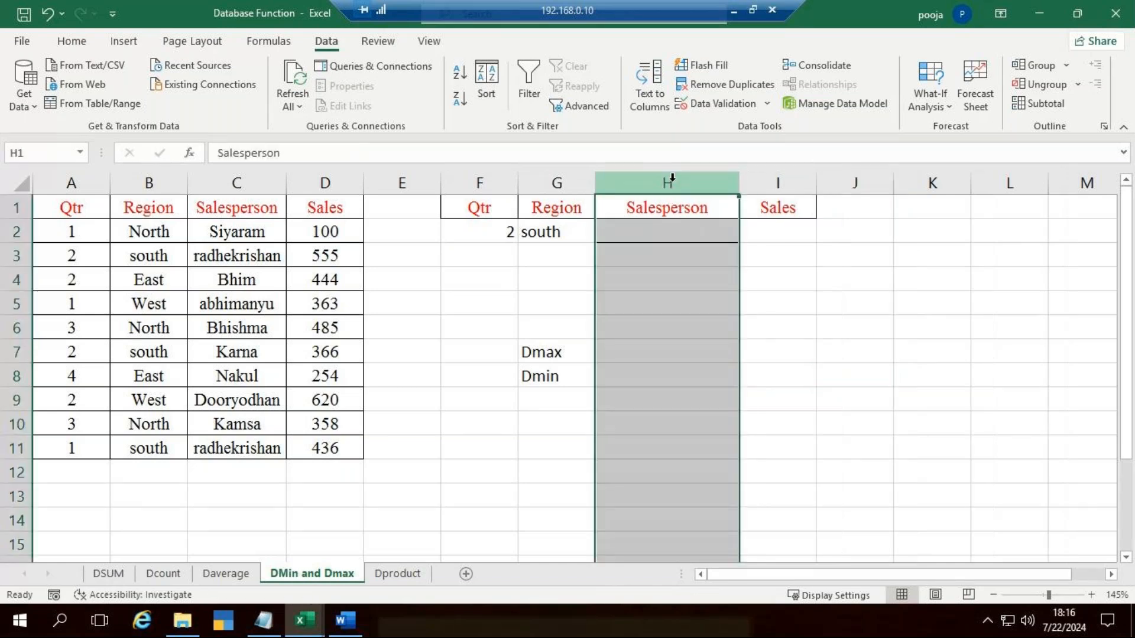
key(ctrl+minus)
click(735, 324)
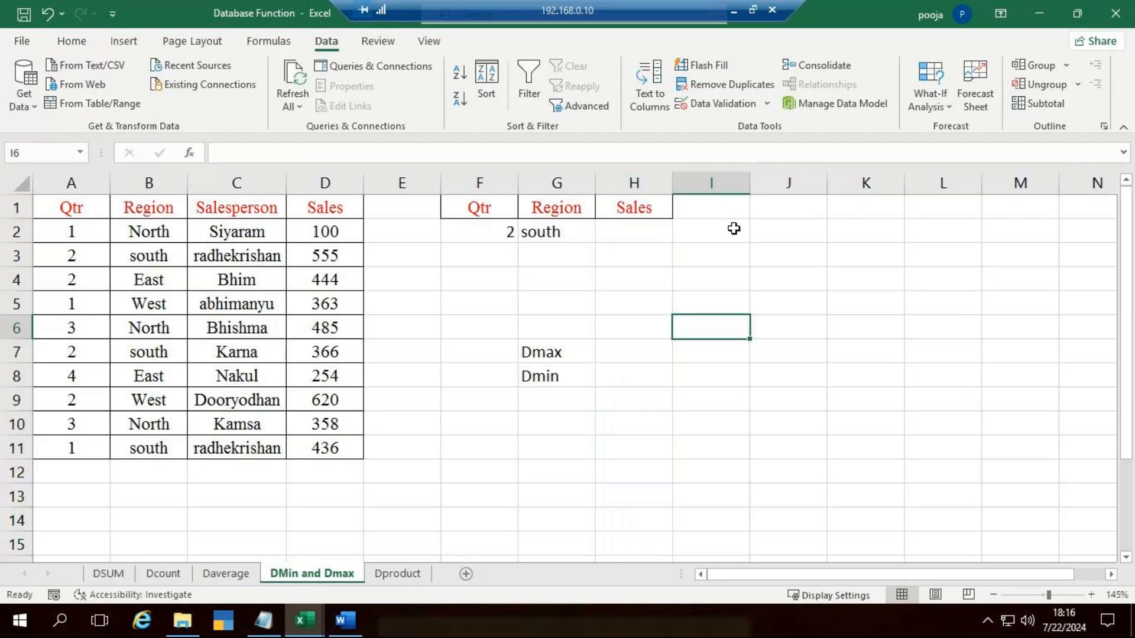
drag(672, 182, 747, 190)
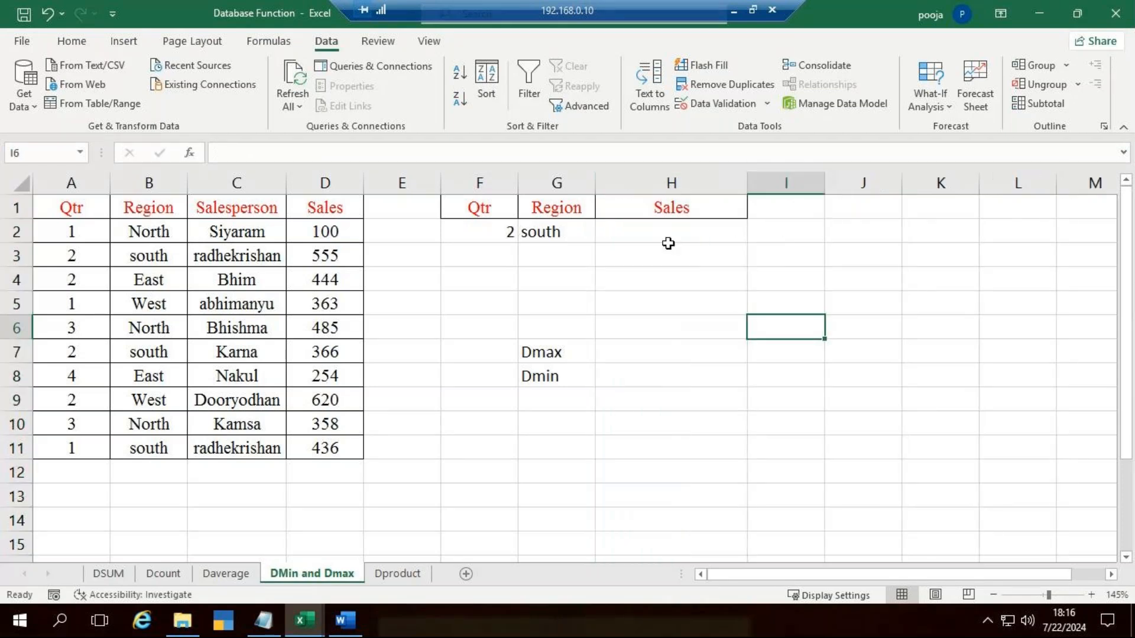
Step: Start a DMAX formula in H7 with A1:D11 as the database
click(649, 354)
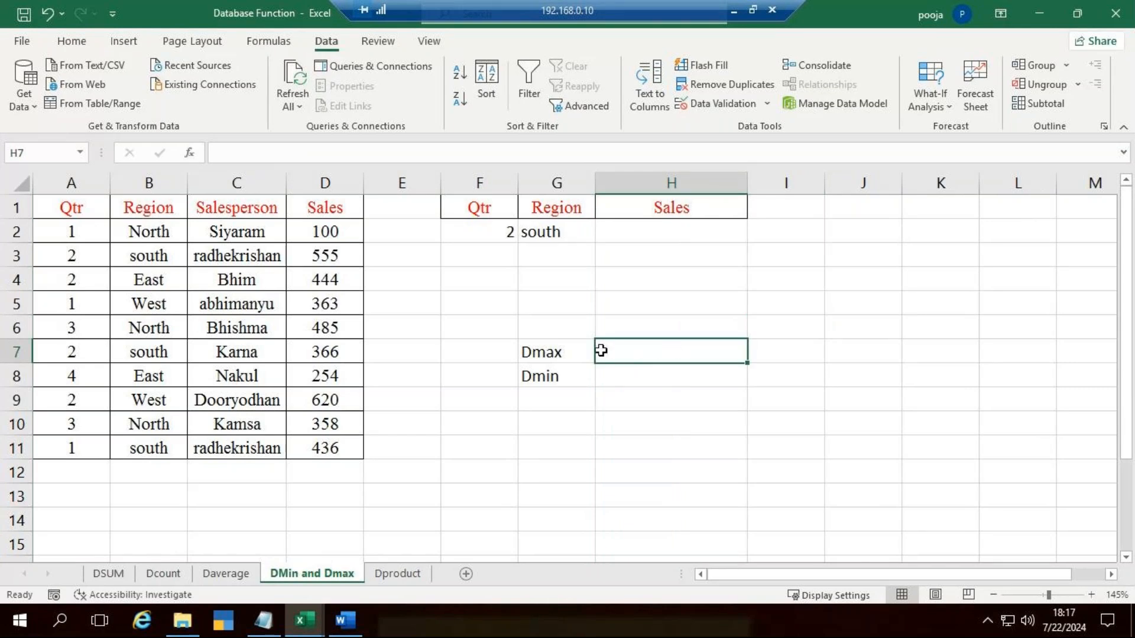
click(496, 240)
click(558, 234)
click(669, 349)
text(=)
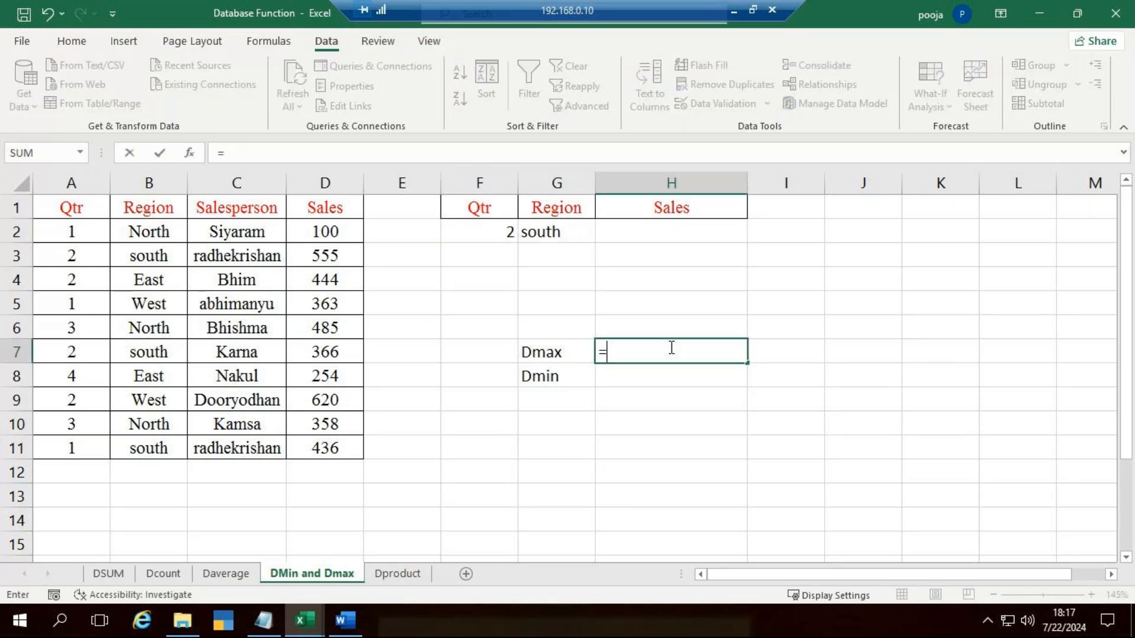
text(dma)
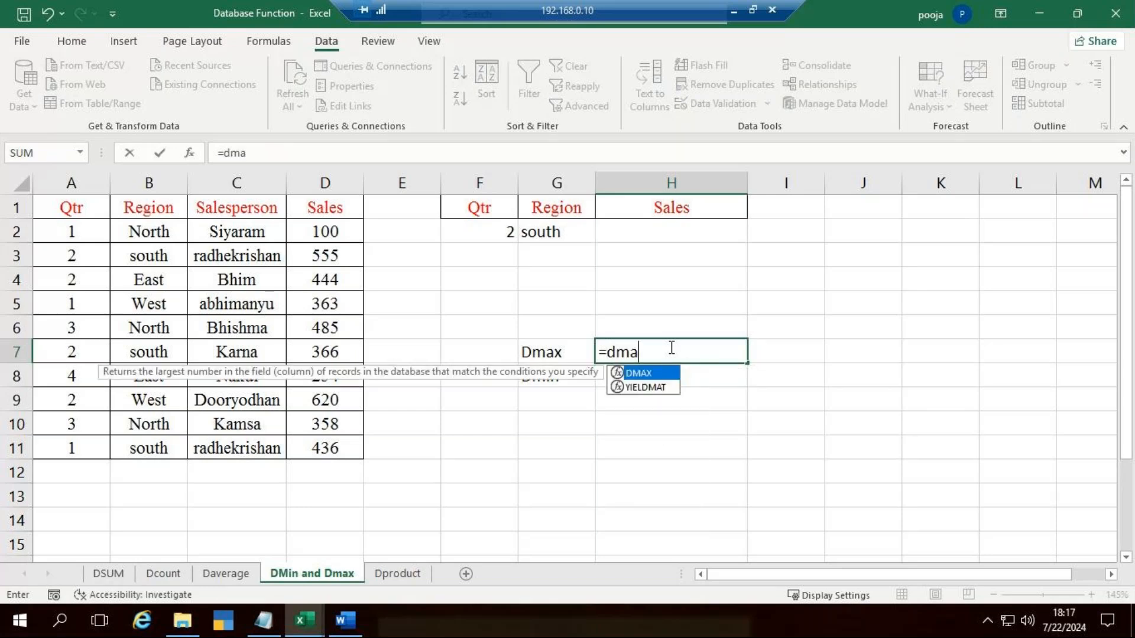
key(Tab)
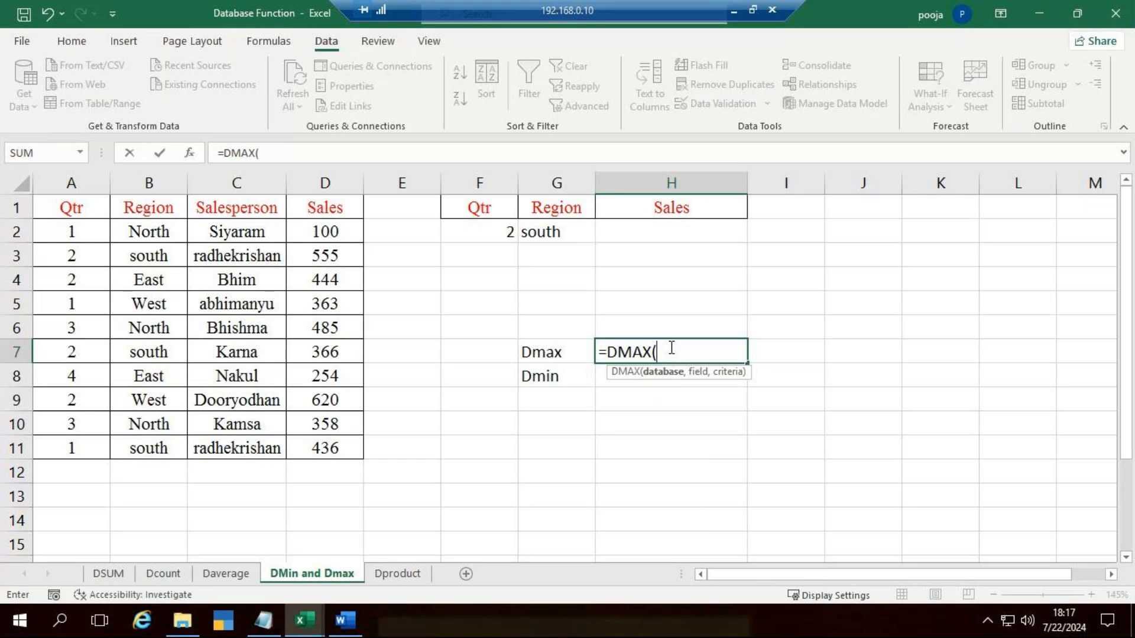
click(53, 211)
drag(77, 225, 323, 441)
text(,)
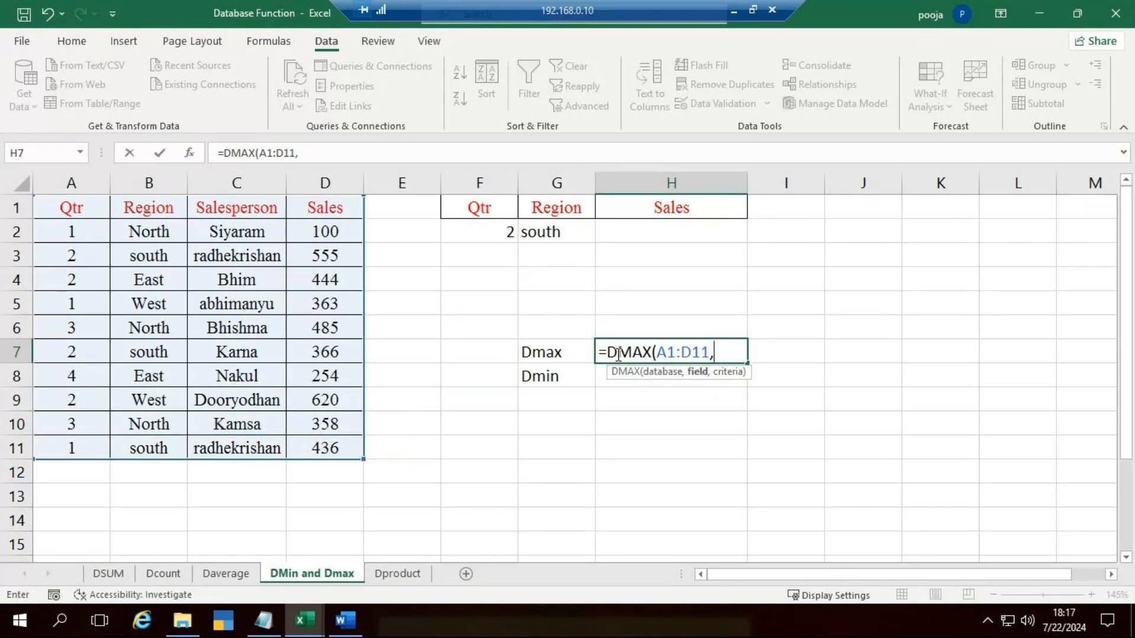
Step: Complete the DMAX formula with D1 as the field and F1:G2 as the criteria range
click(331, 211)
text(,)
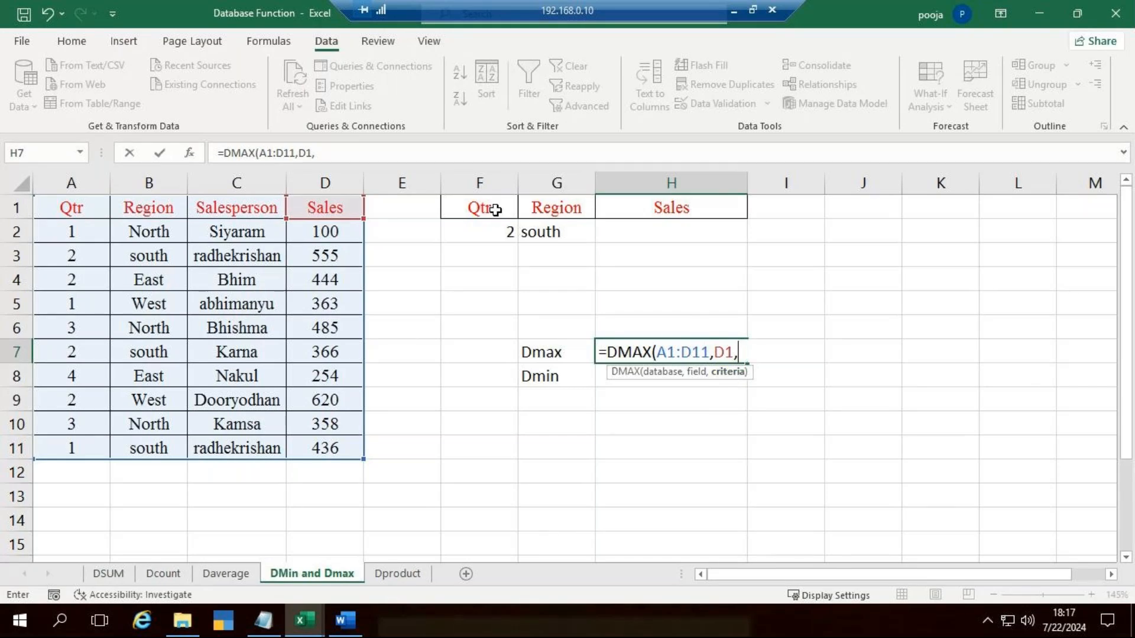
drag(496, 210, 524, 225)
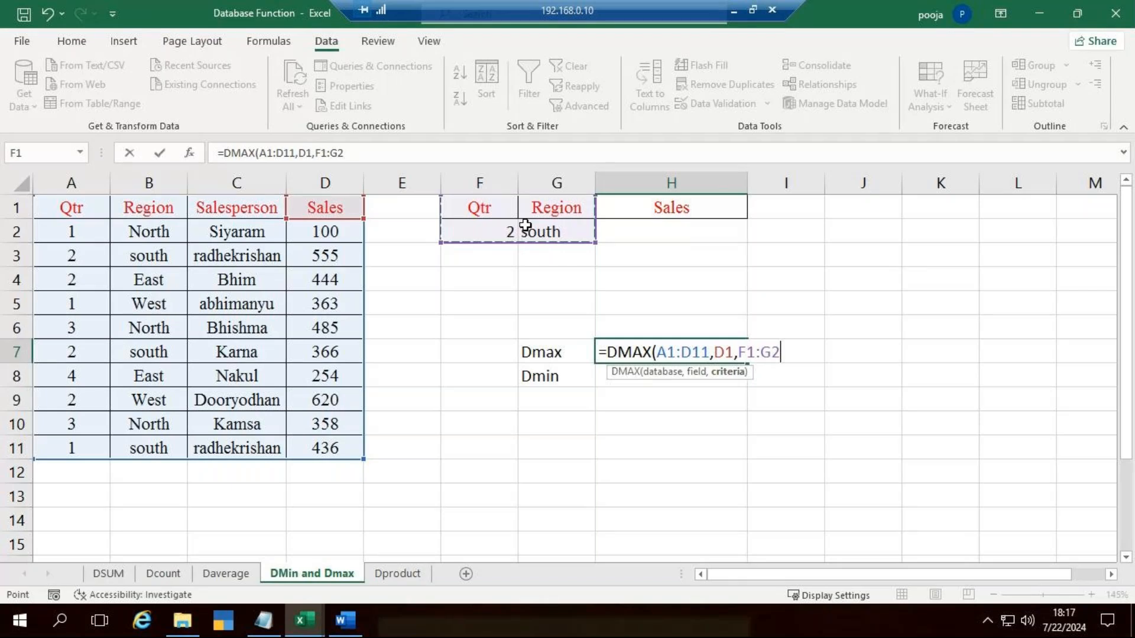
text())
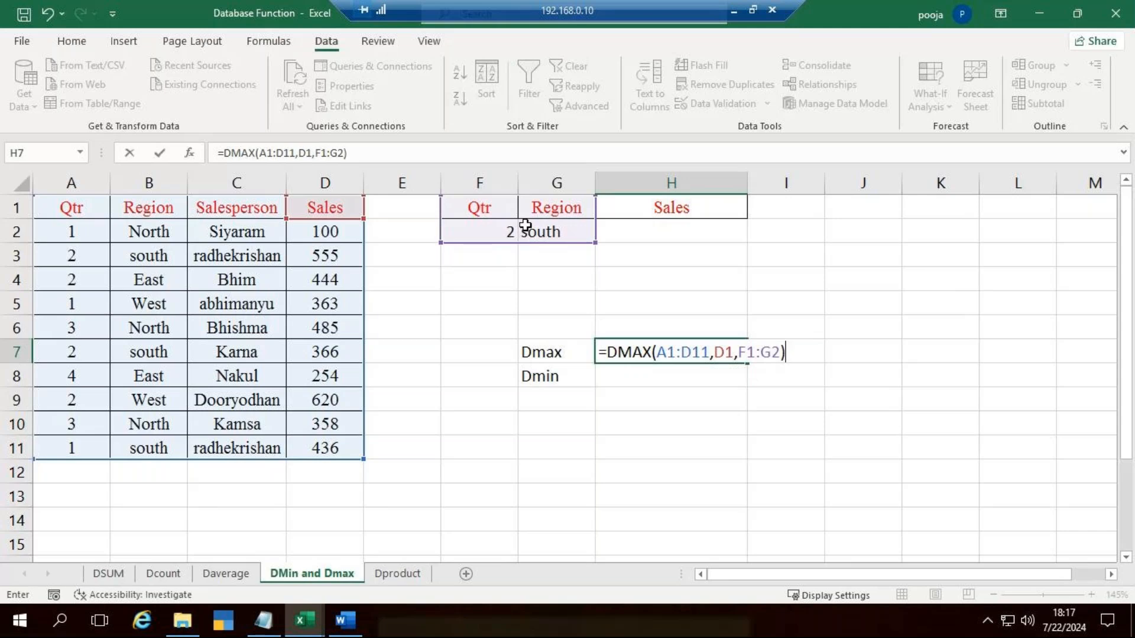
key(Return)
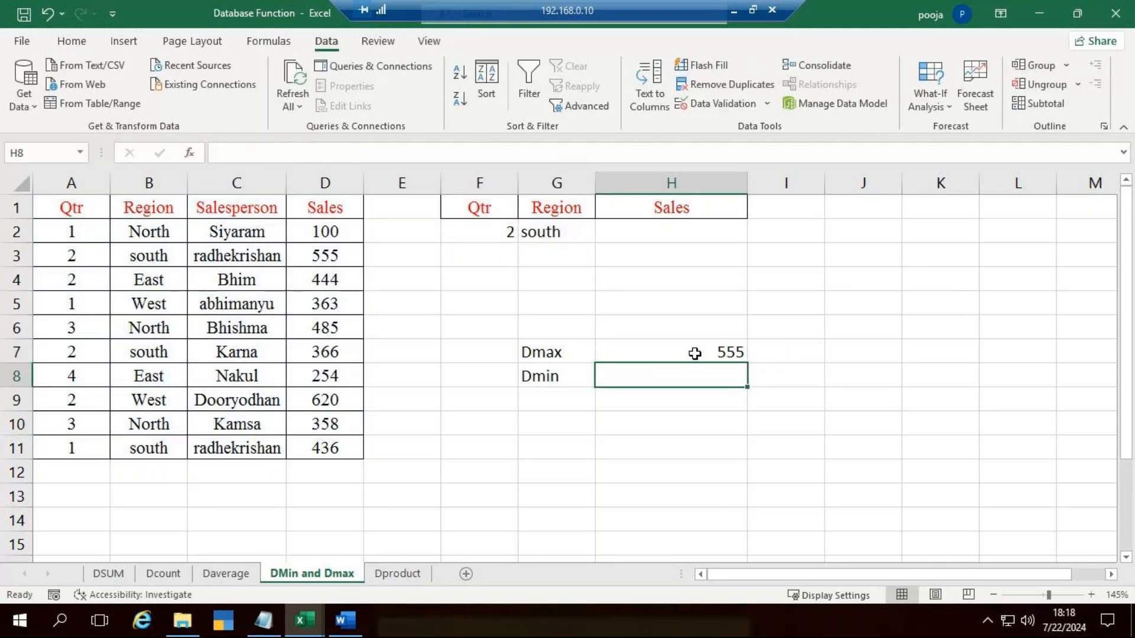
Step: Check the DMAX result in H7 against the quarter 2 south records in the sales table
click(694, 352)
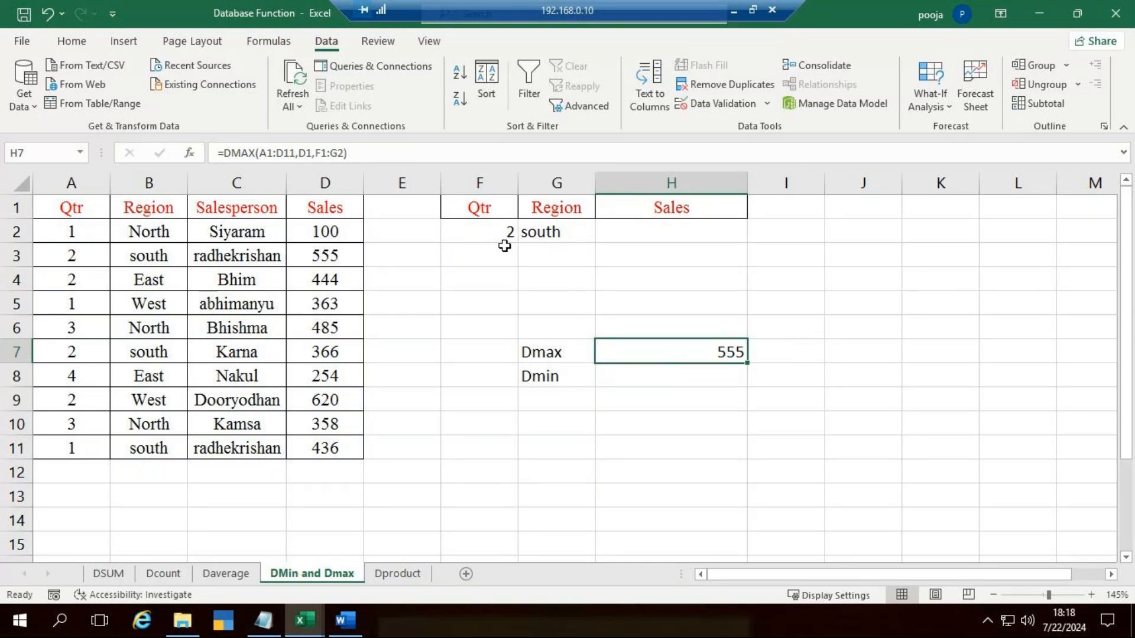
click(87, 261)
drag(87, 261, 319, 260)
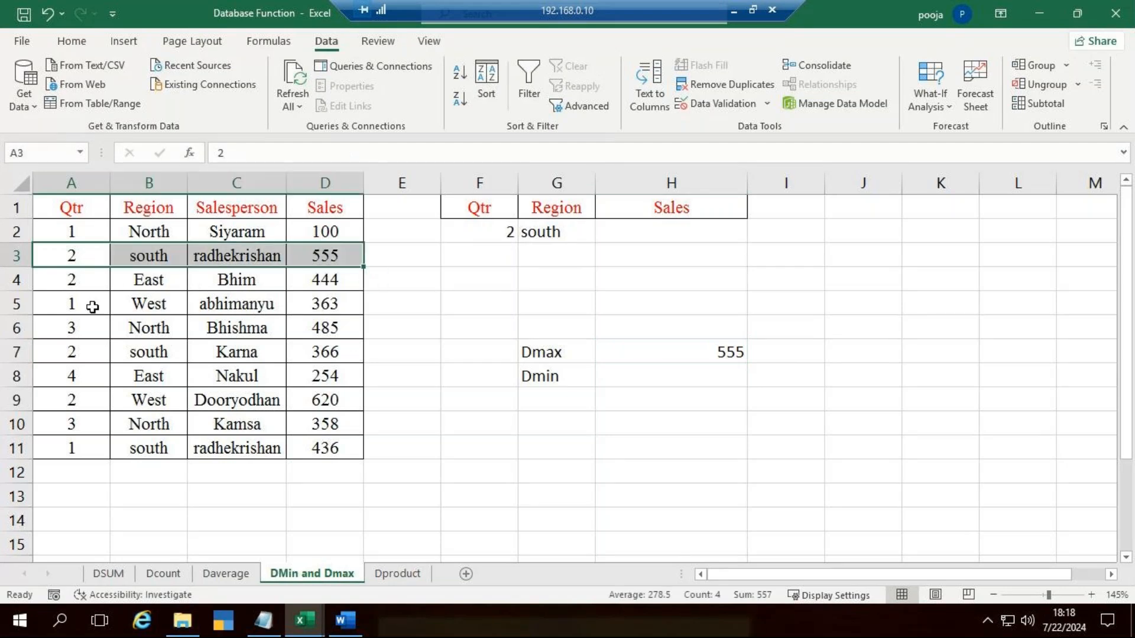
drag(77, 352, 339, 352)
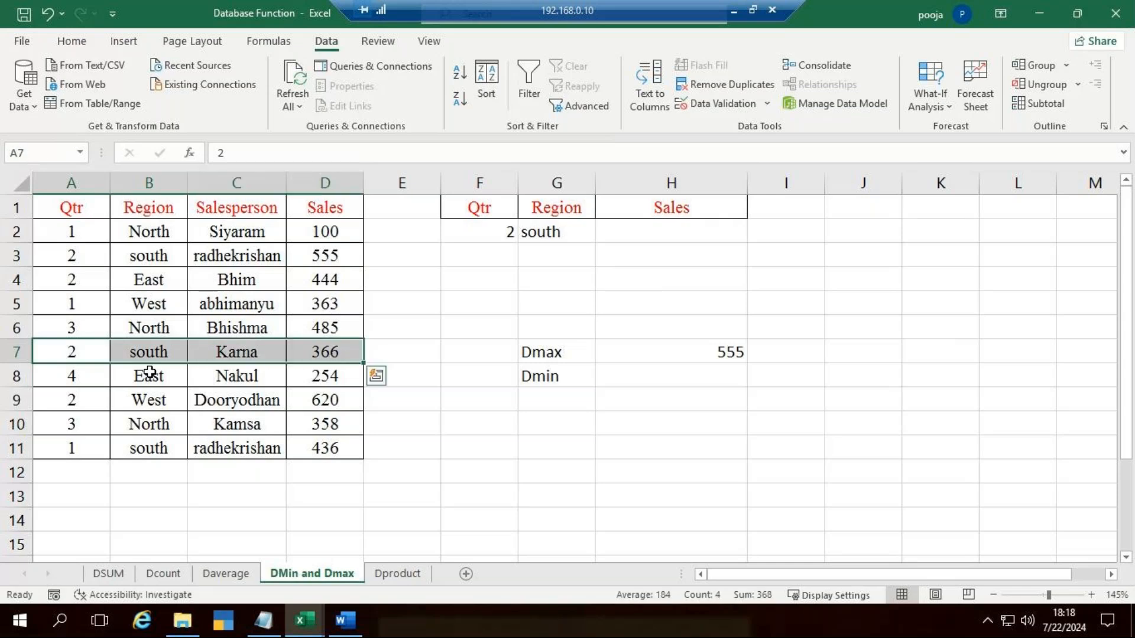
click(70, 402)
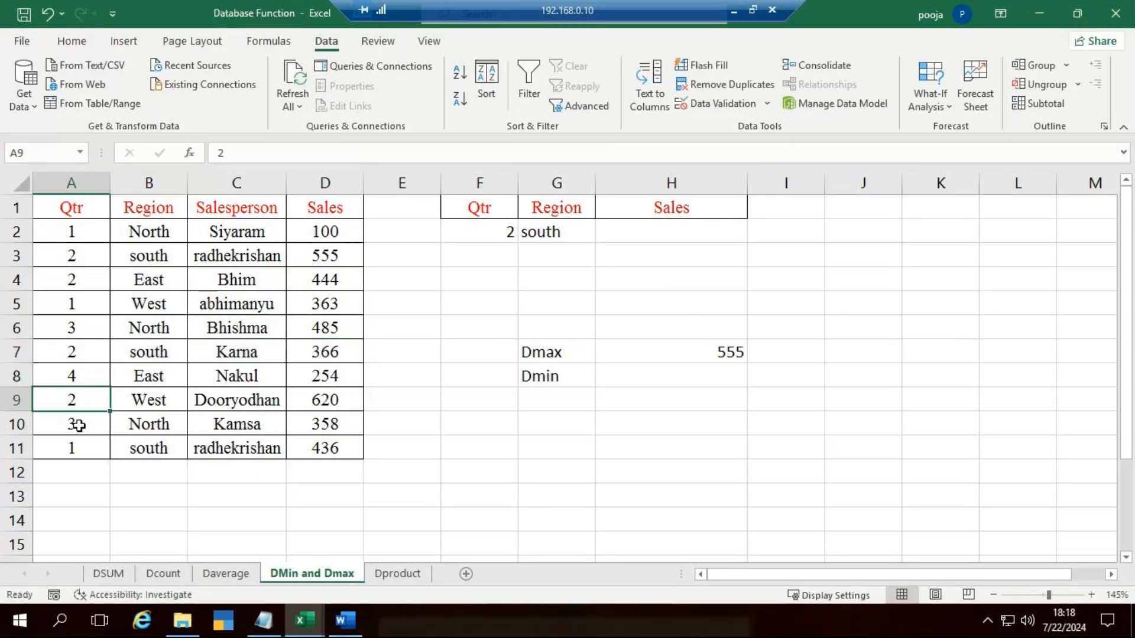
drag(76, 447, 248, 447)
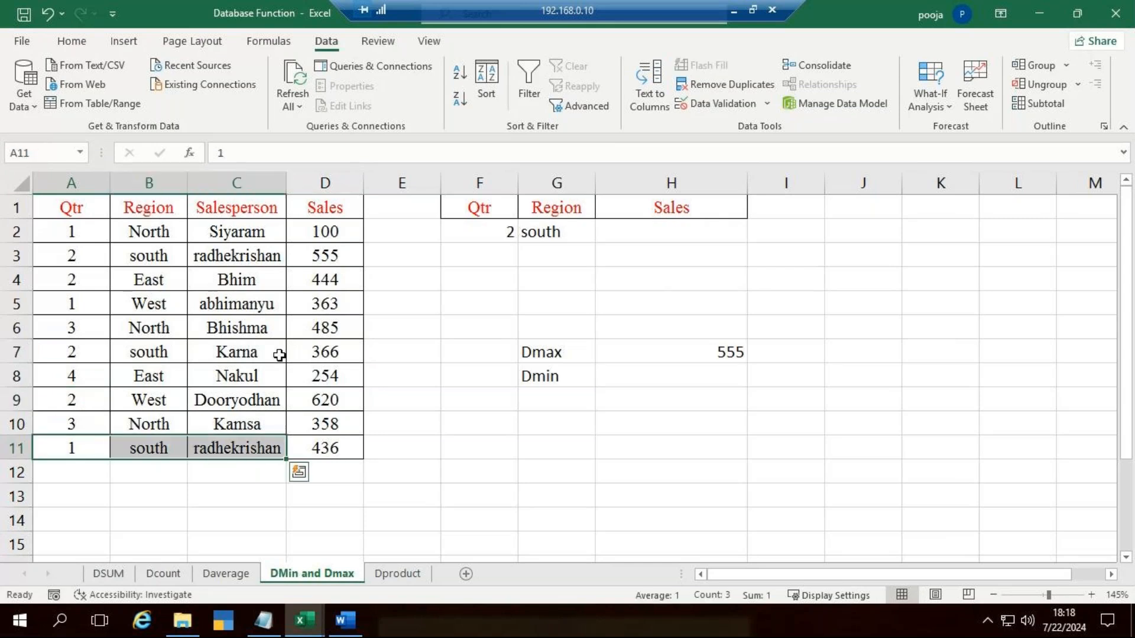
click(342, 255)
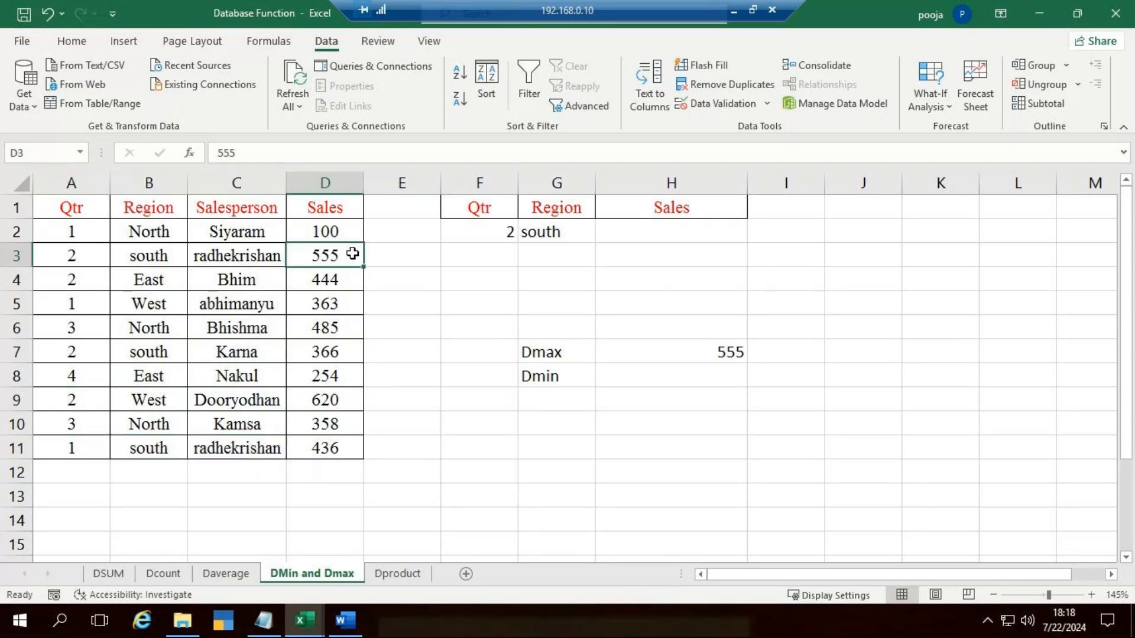
click(668, 350)
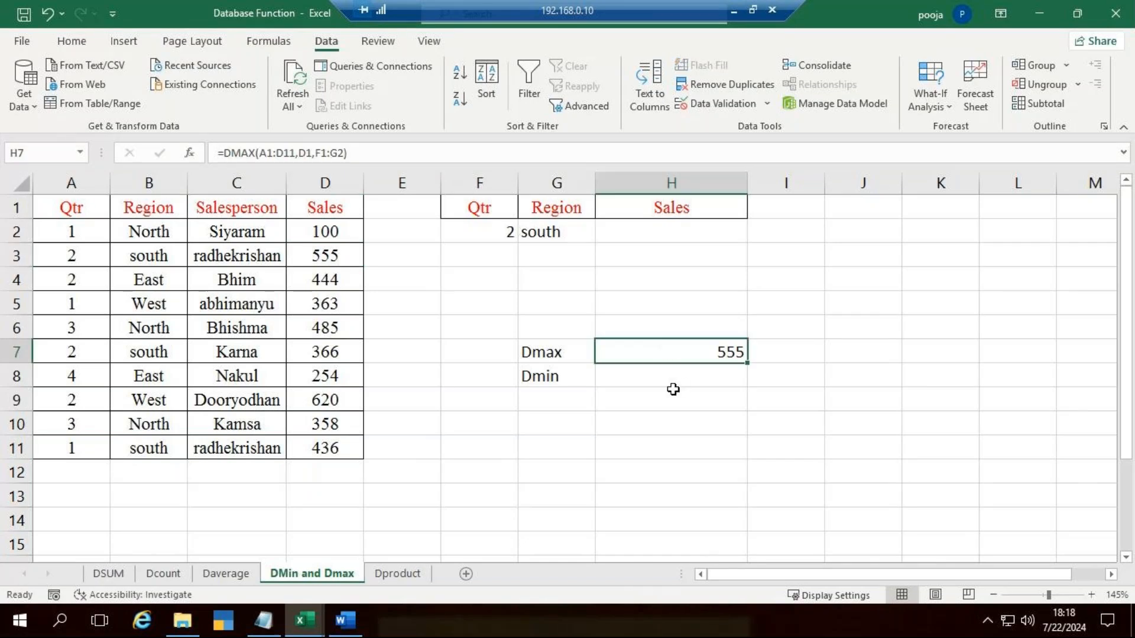
click(674, 376)
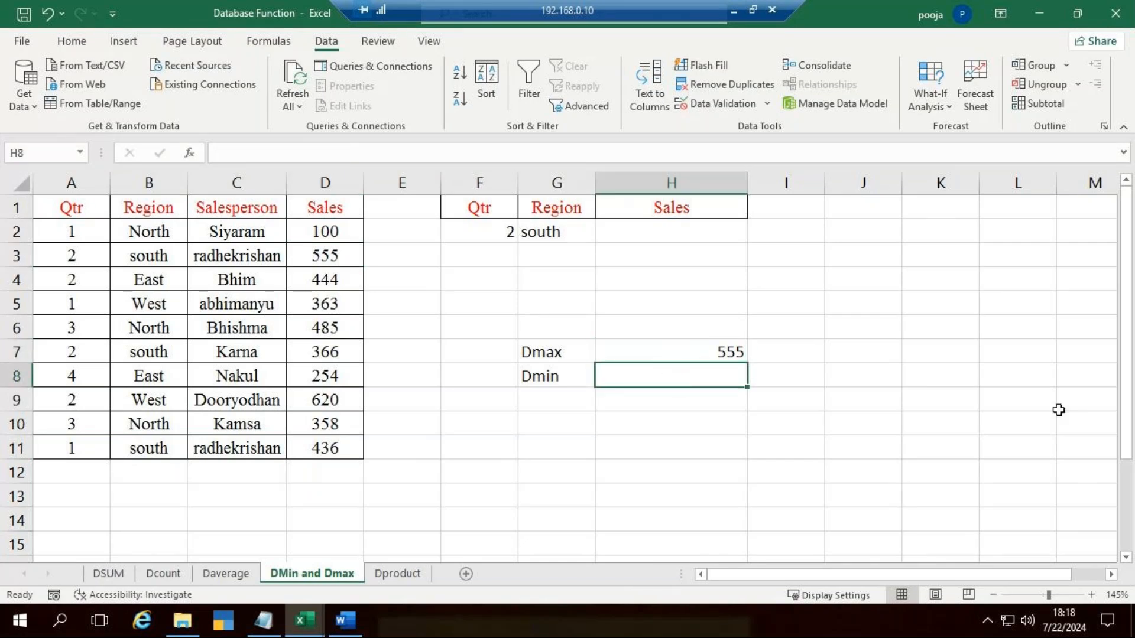
Step: Enter a DMIN formula in H8 with A1:D11 as the database, D1 as the field and F1:G2 as the criteria range
text(=dmi)
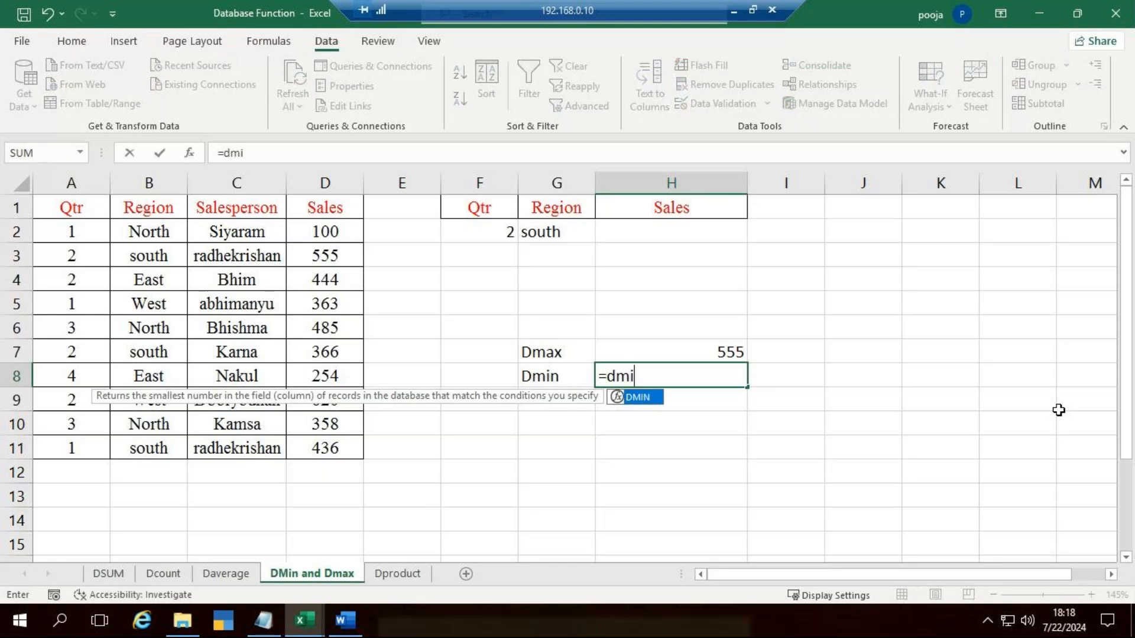
key(Tab)
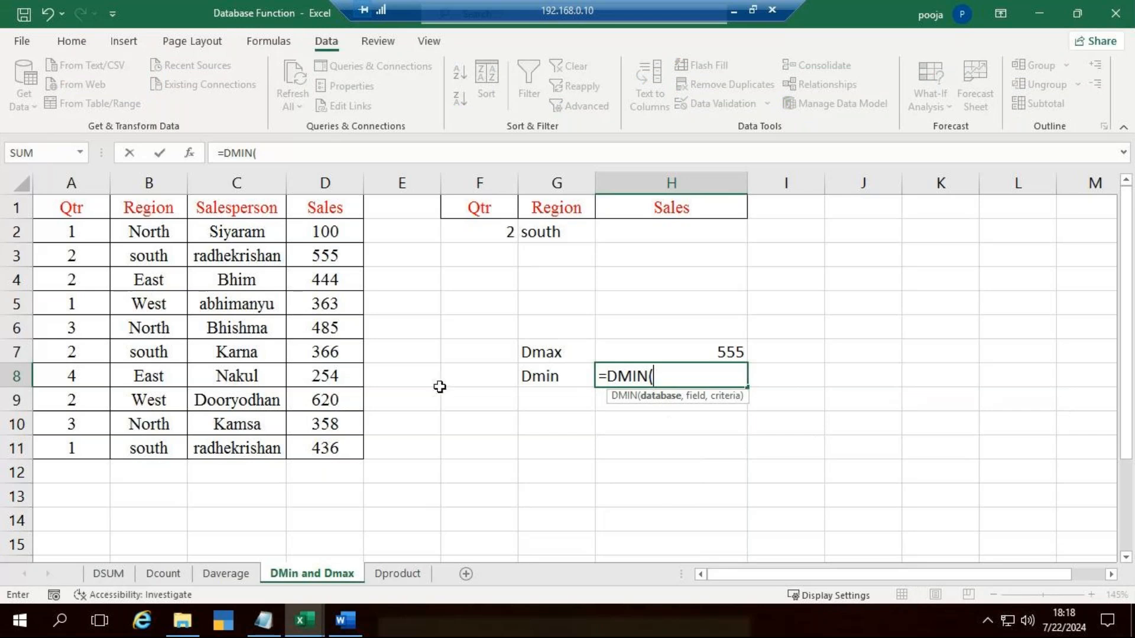
drag(44, 208, 299, 446)
text(,)
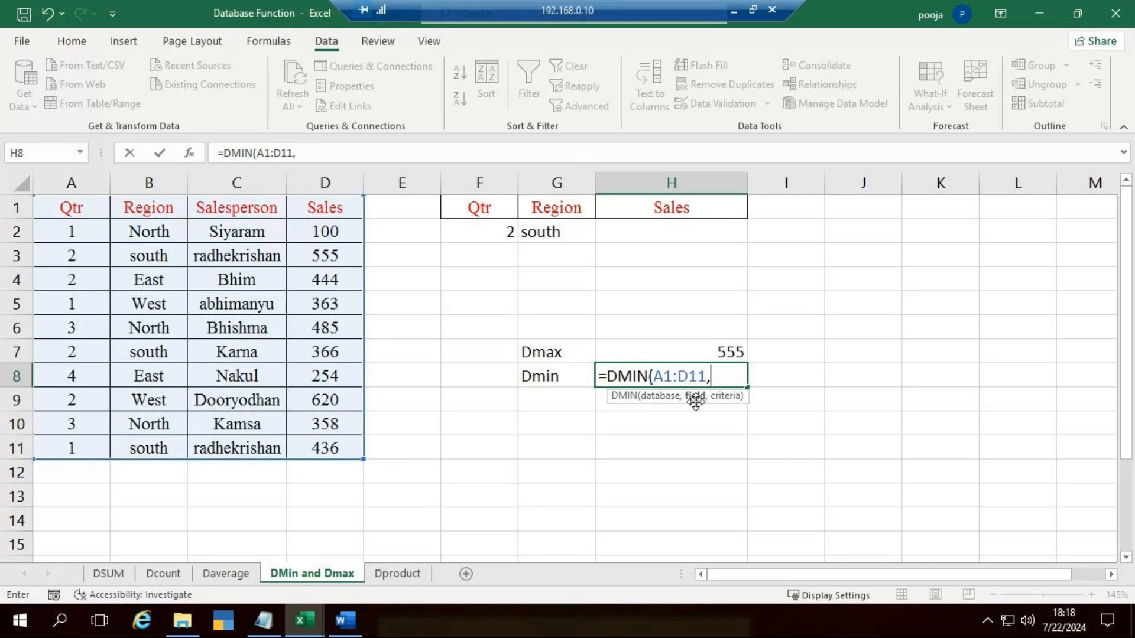
click(314, 207)
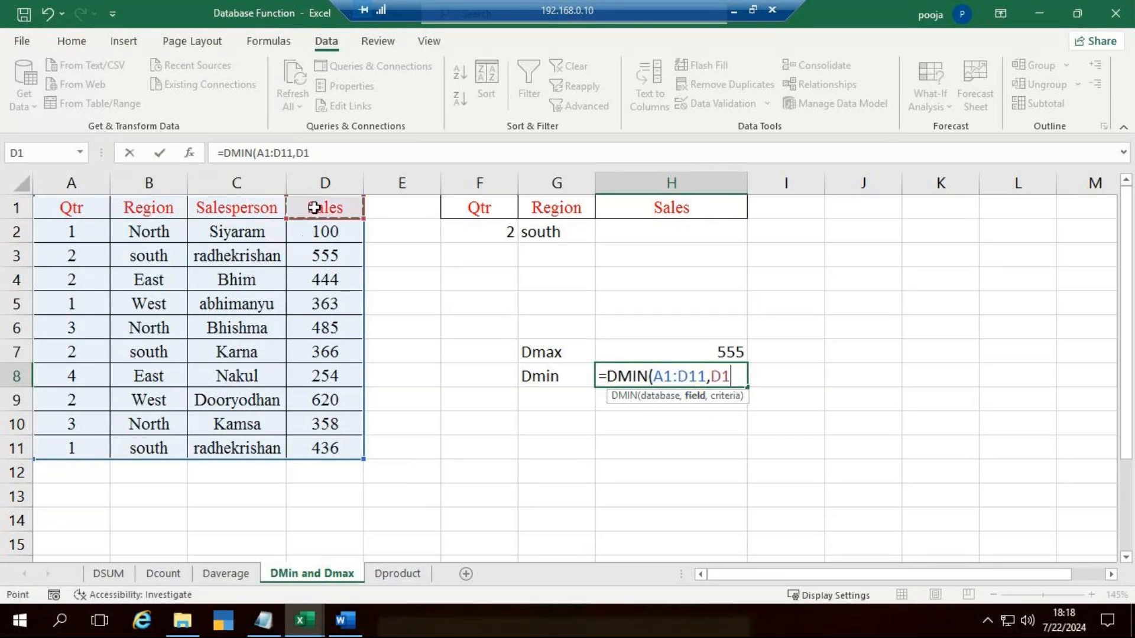
text(,)
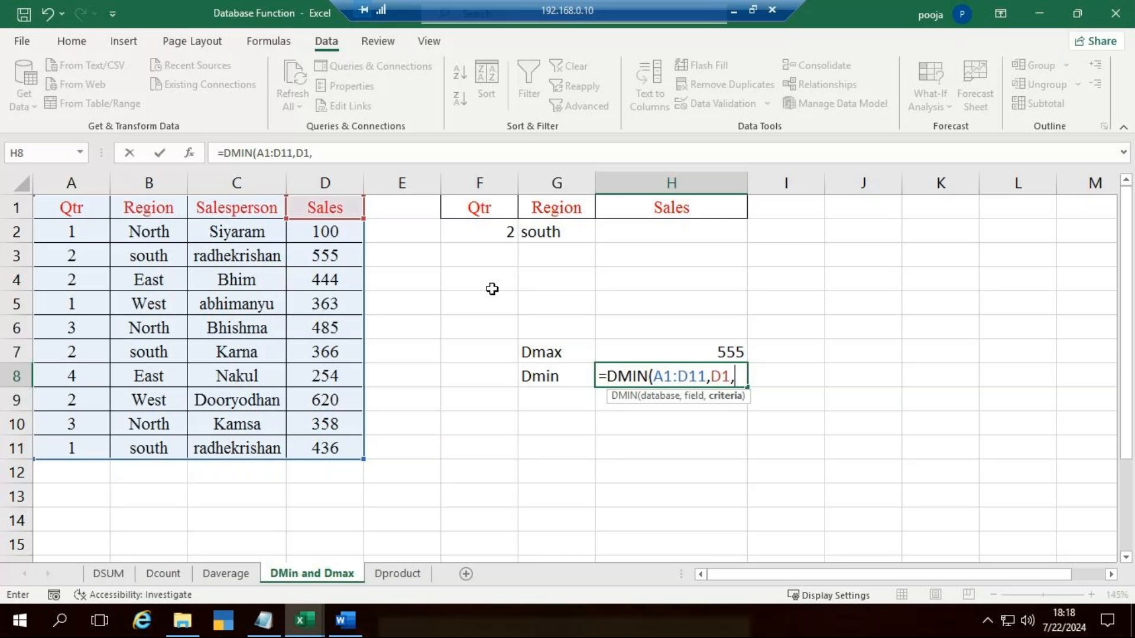
drag(481, 208, 544, 236)
text())
key(Return)
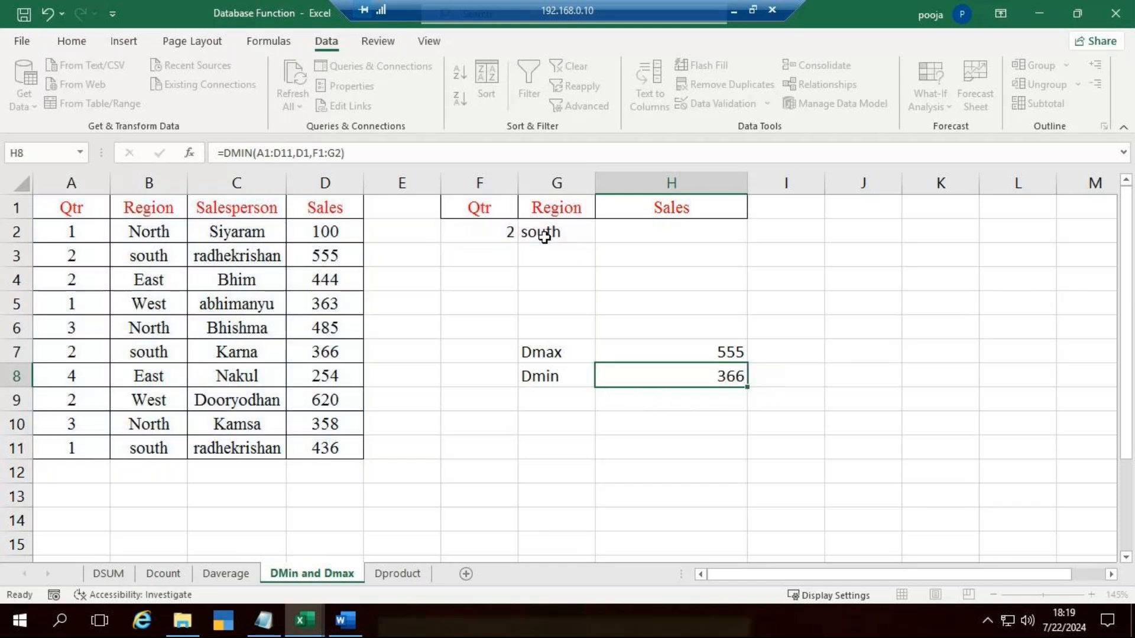
click(668, 378)
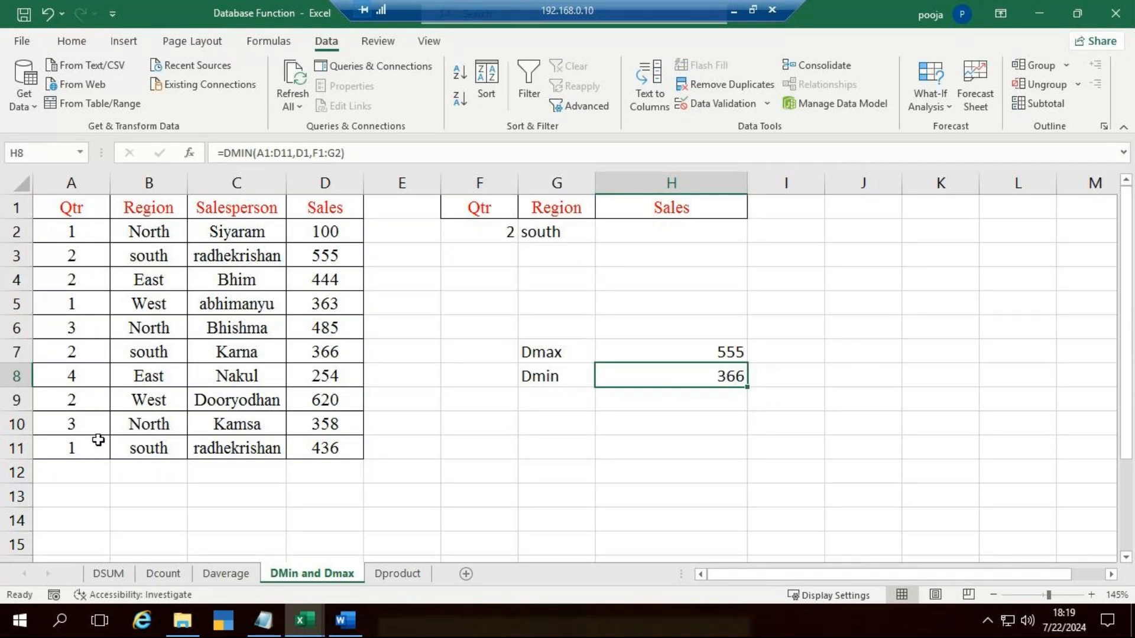
Step: Set the quarter of the last sales record, in A11, to 2
click(69, 445)
key(BackSpace)
text(2)
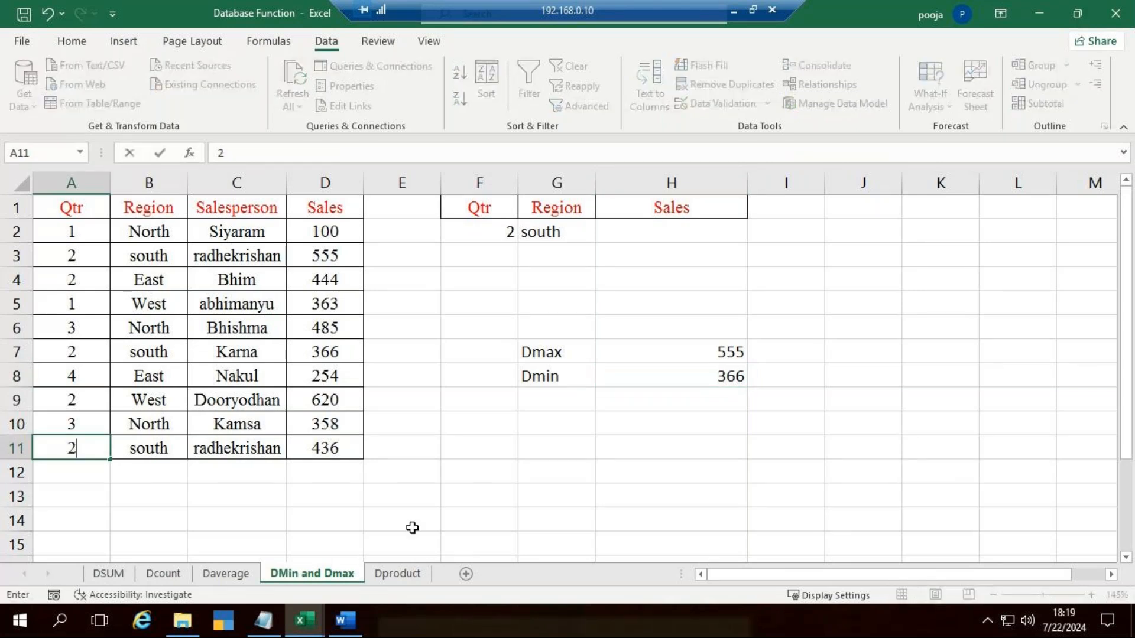
key(Return)
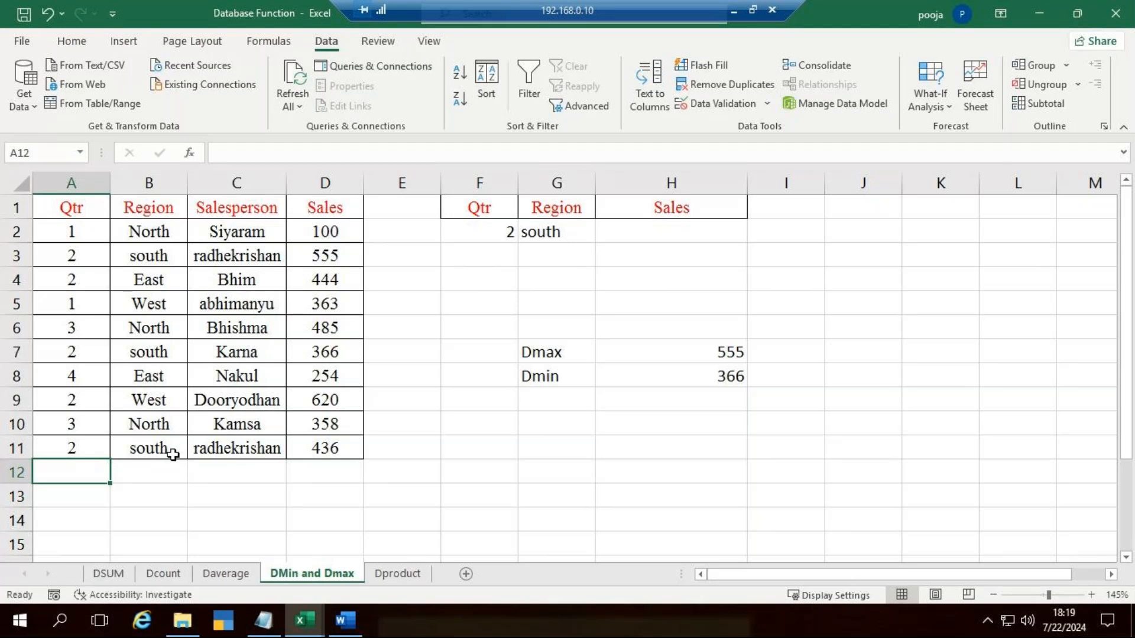
click(98, 446)
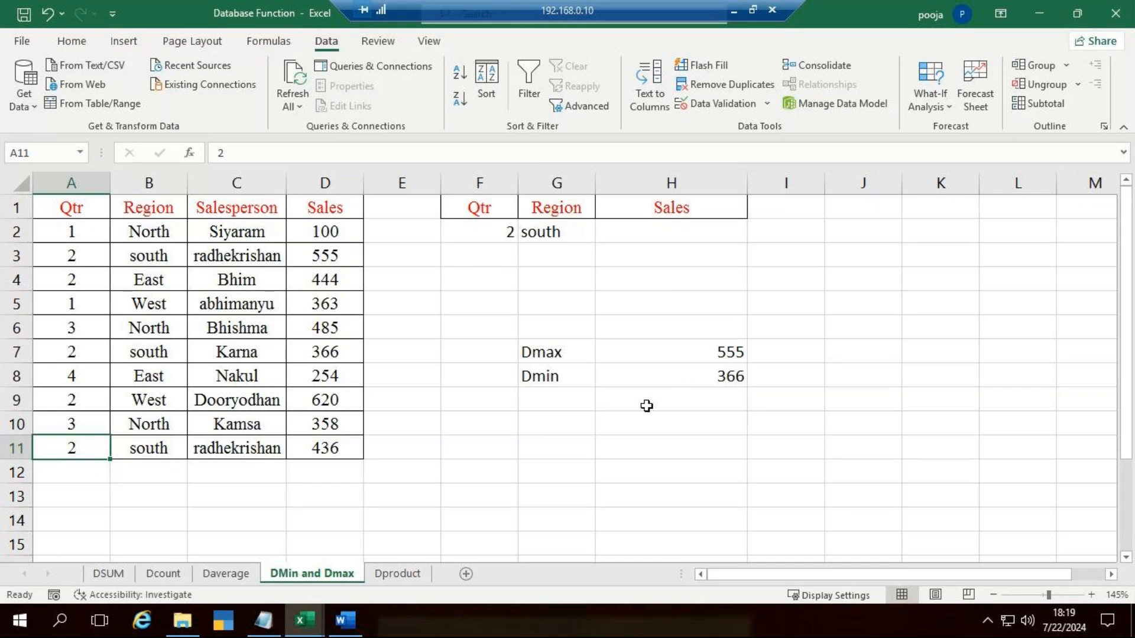
Step: Set the sales amount in D11 to 325 and check the DMIN result in H8
click(355, 454)
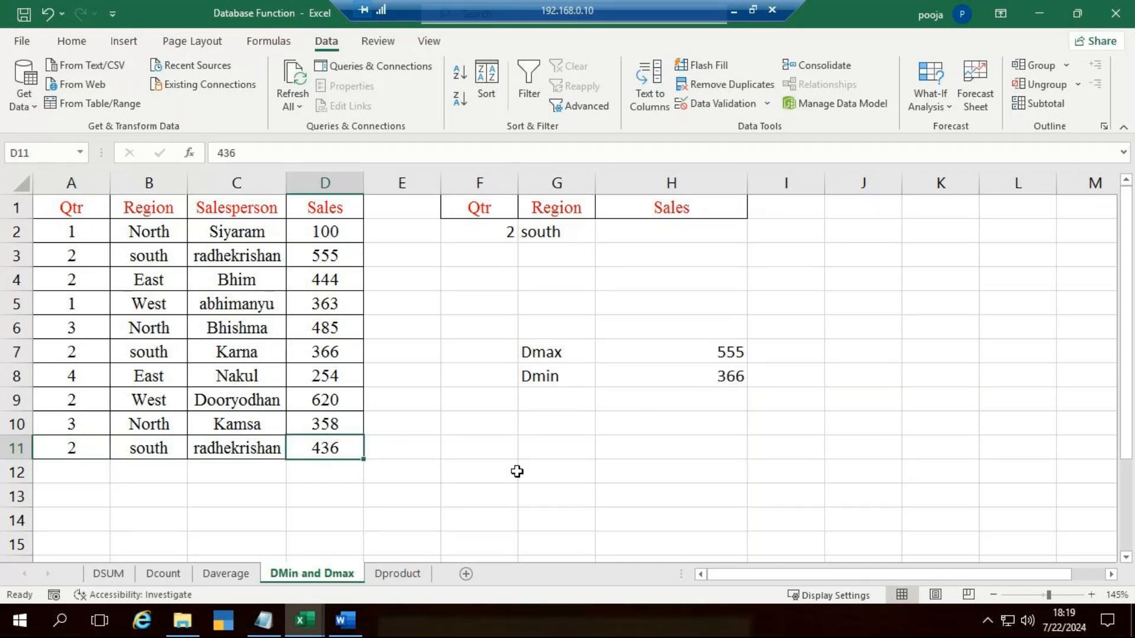
key(F2)
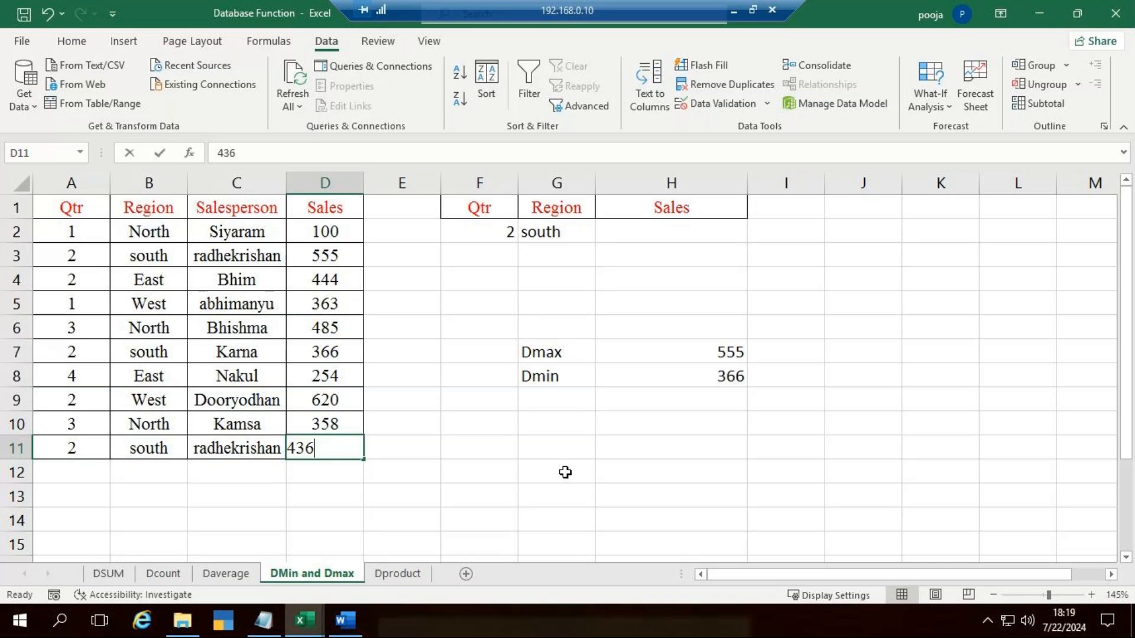
key(BackSpace)
key(BackSpace)
key(BackSpace)
text(325)
key(ctrl+Return)
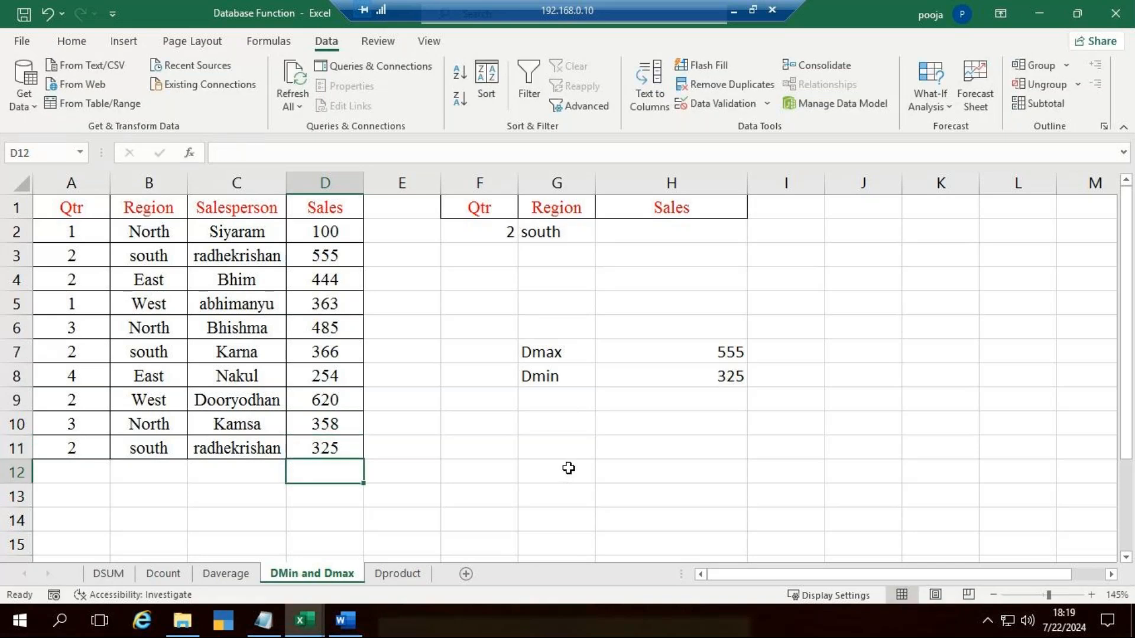
click(692, 378)
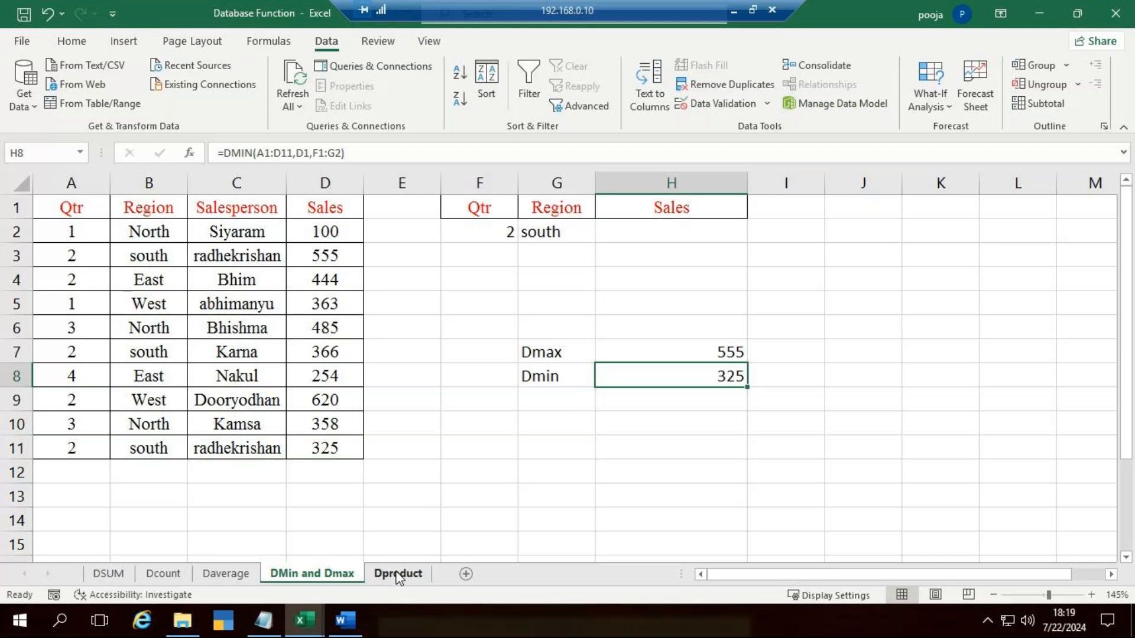
Step: Open the Dproduct sheet and review the name and date criteria in F2 and G2
click(398, 574)
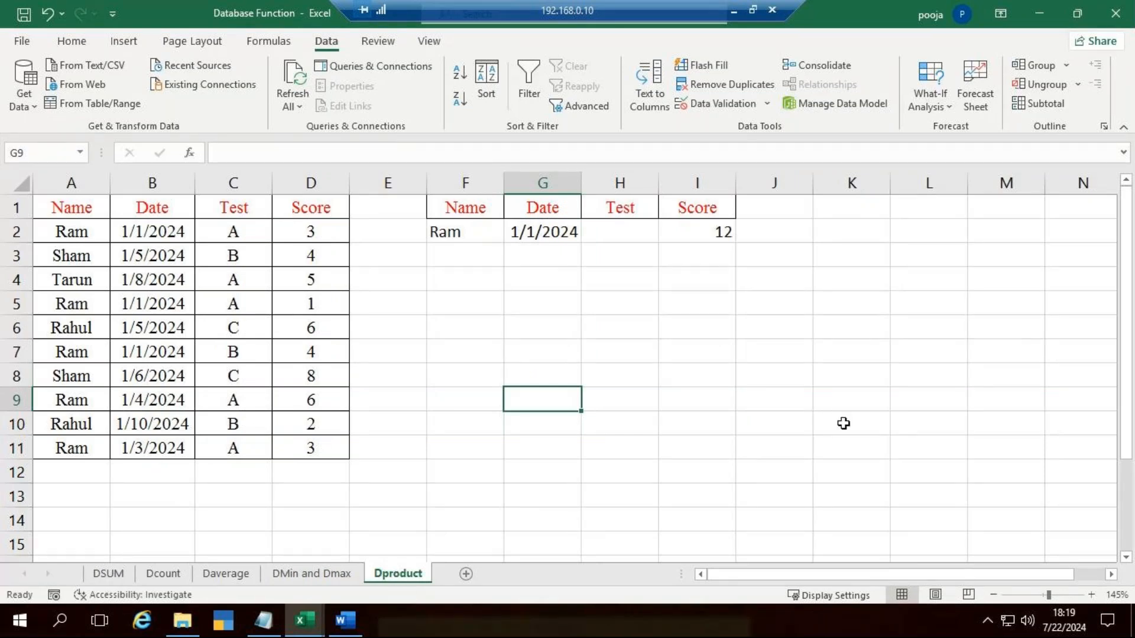
click(893, 251)
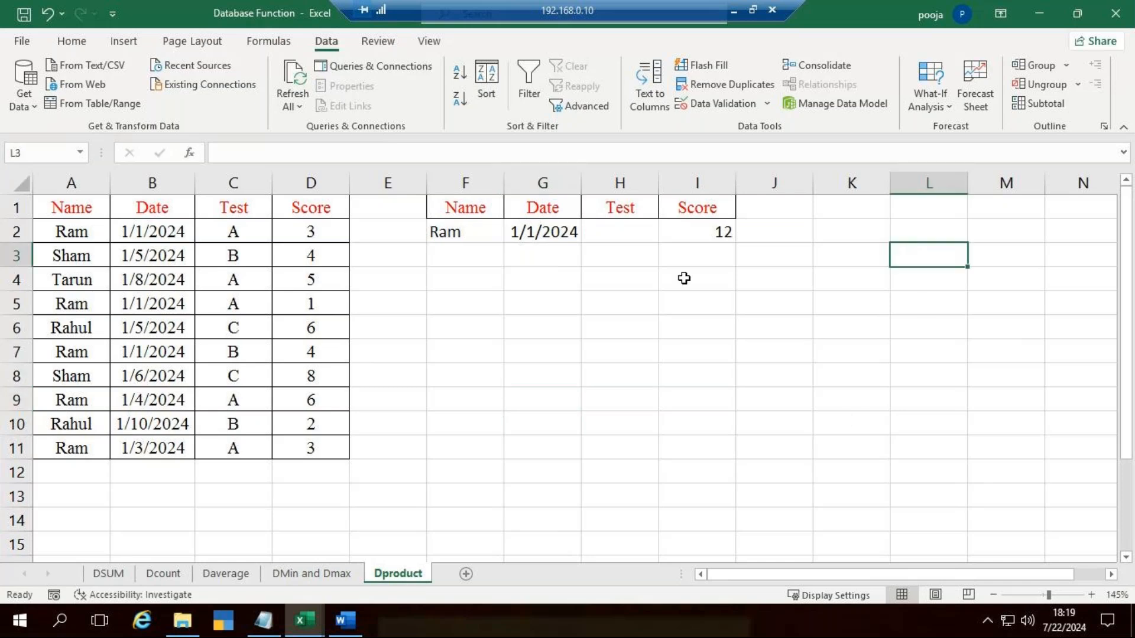
click(489, 234)
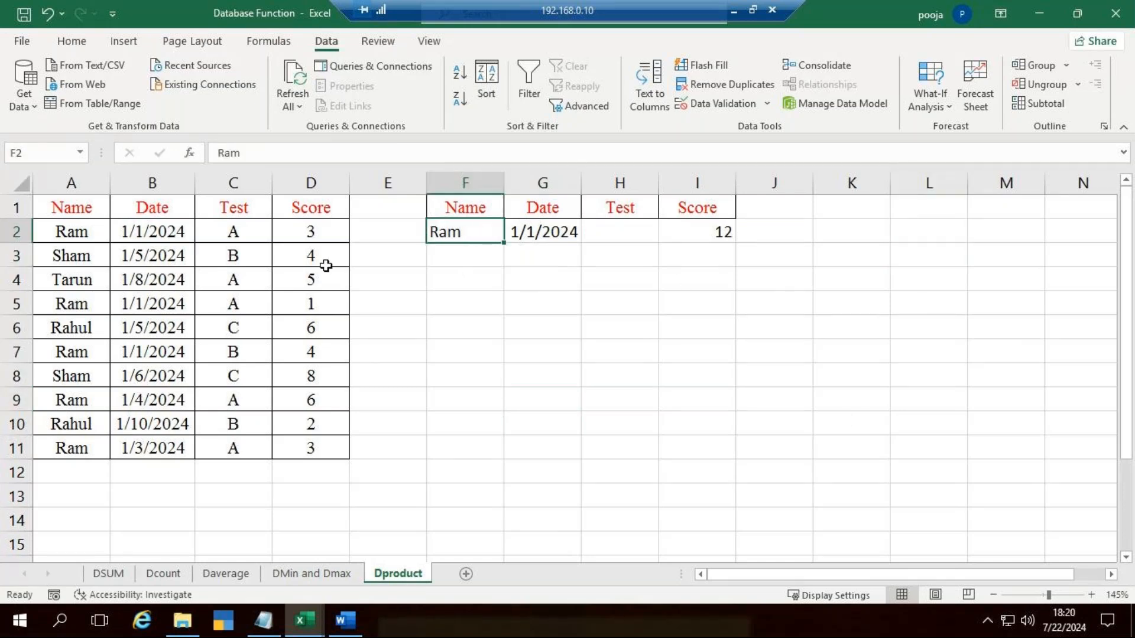
click(550, 230)
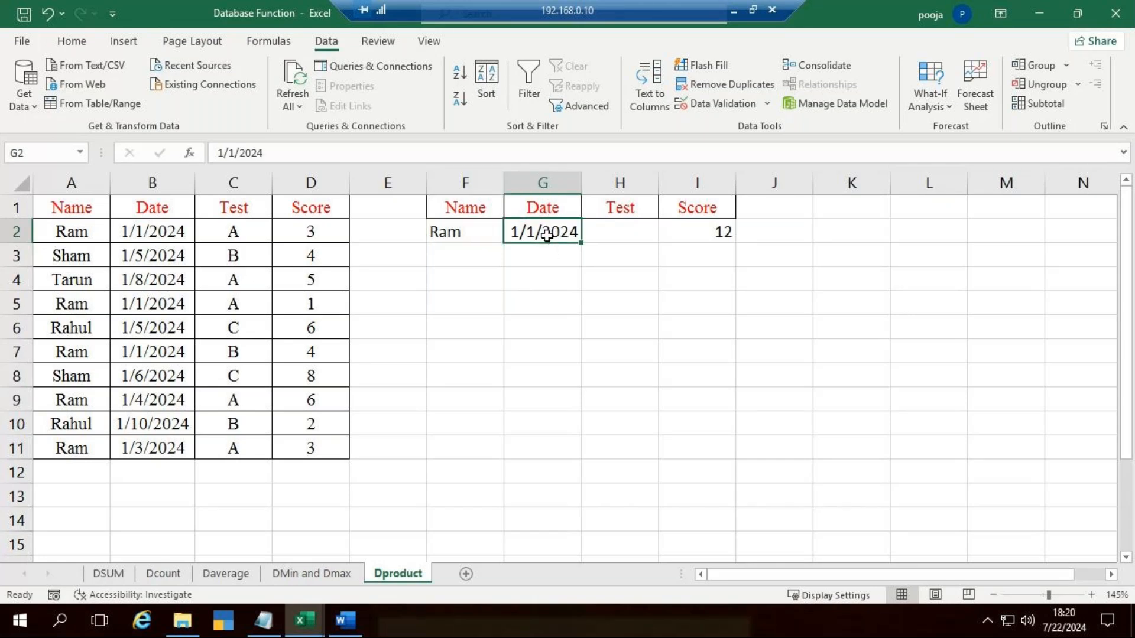
Step: Enter a DPRODUCT formula in I2 with A1:D11 as the database, D1 as the field and F1:G2 as the criteria range
click(698, 239)
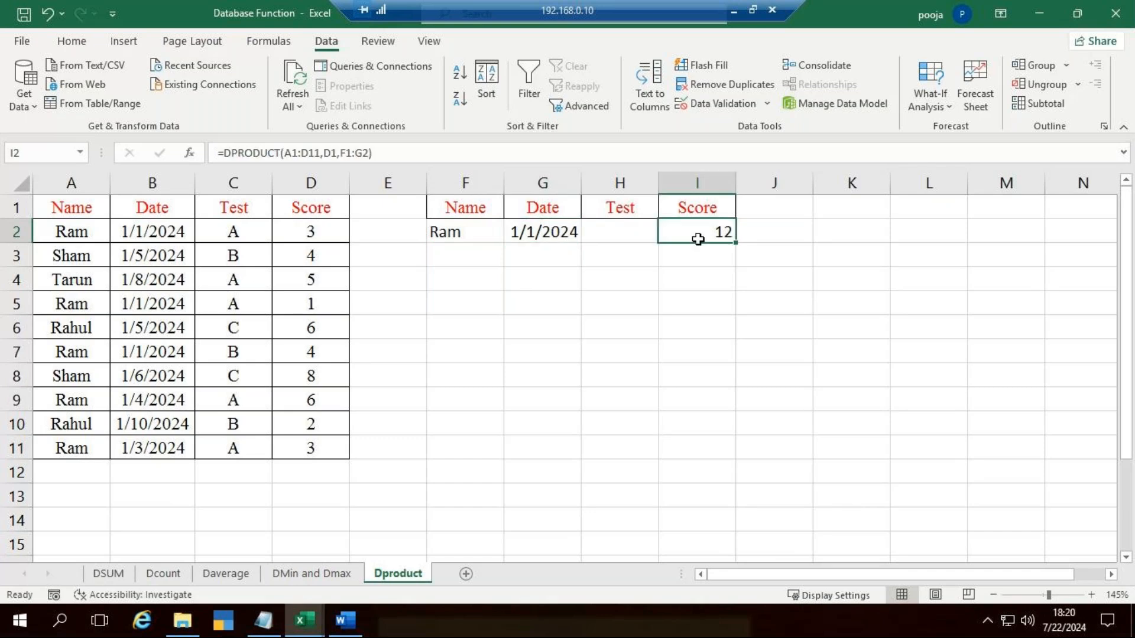
text(=dpro)
key(Tab)
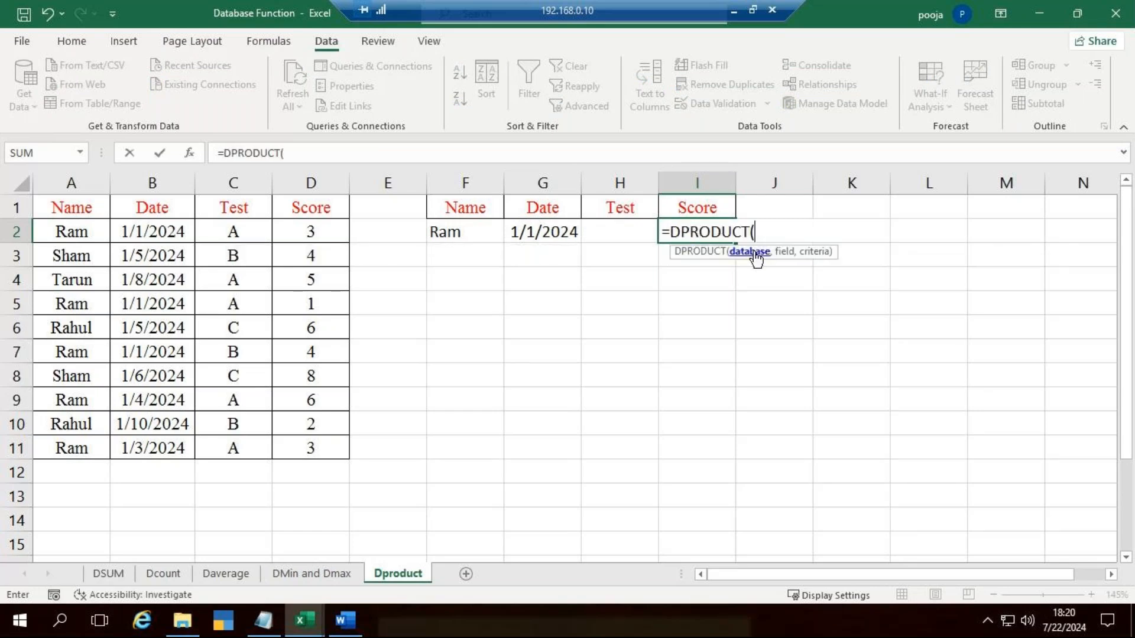
drag(71, 207, 305, 446)
text(,)
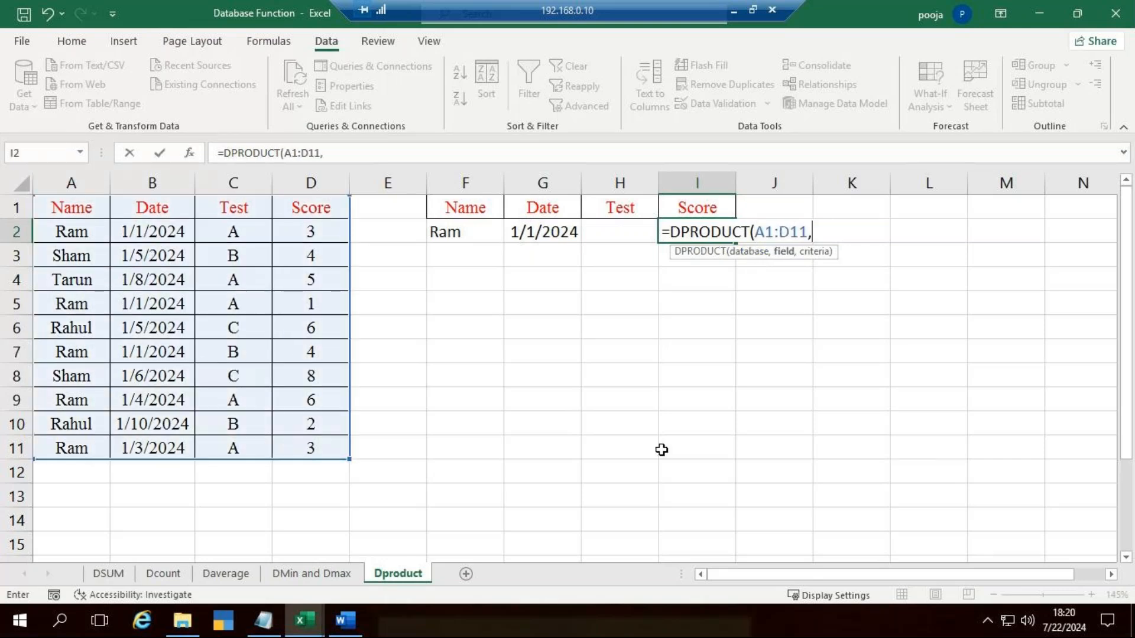
click(330, 204)
text(,)
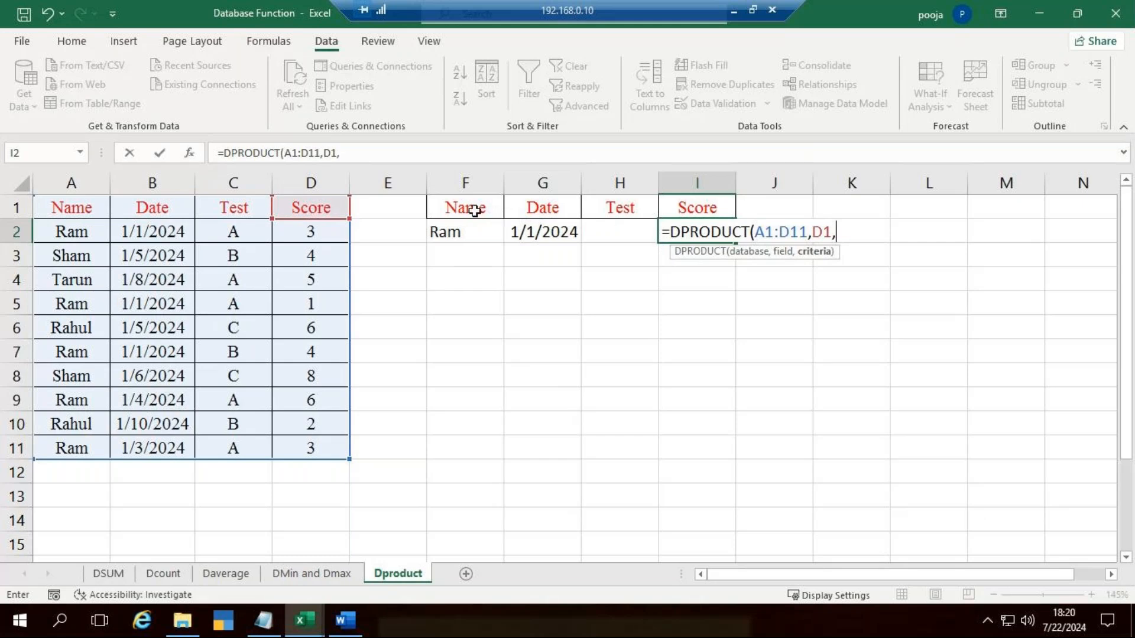
drag(475, 211, 526, 234)
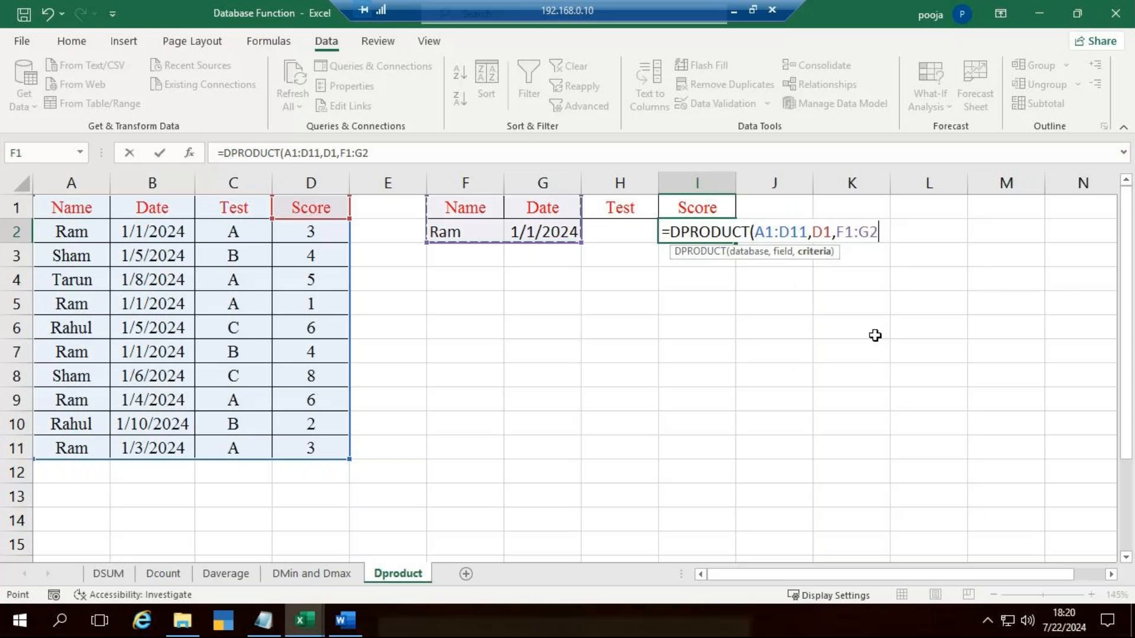
text())
key(Return)
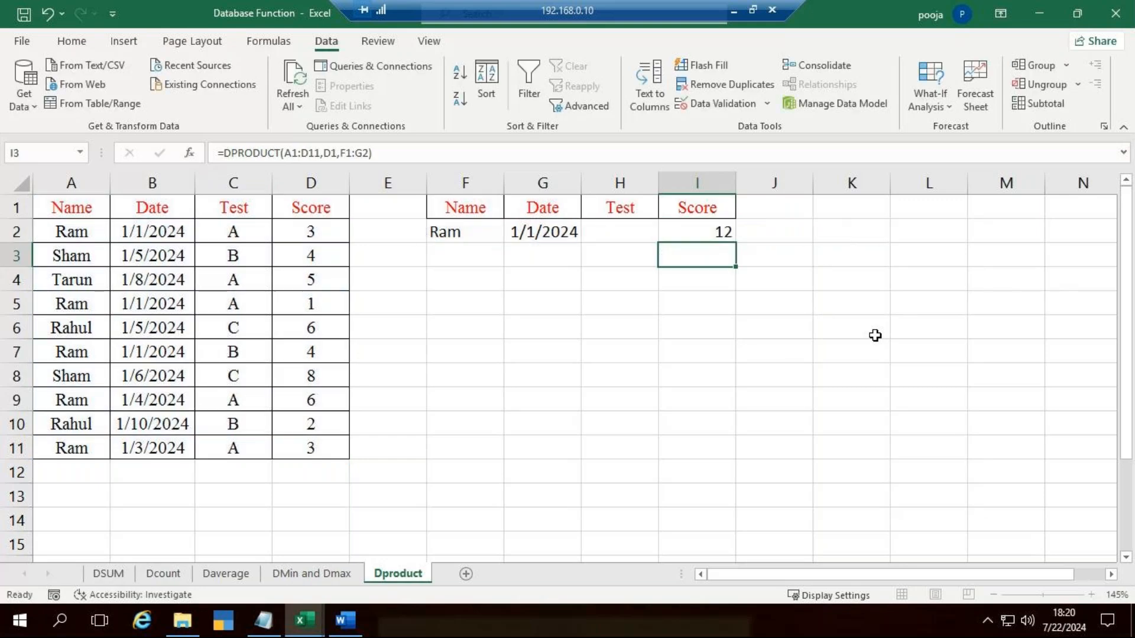
Step: Enter the check formula =D2*D5*D7 in I3 to multiply the scores of the matching records manually
text(=)
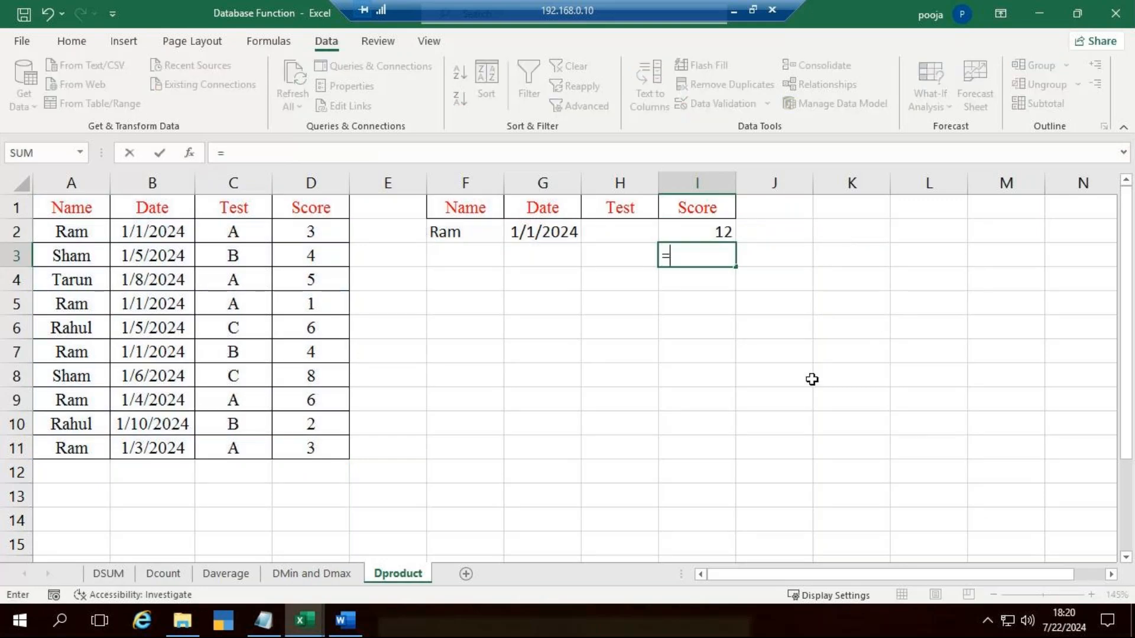
click(304, 235)
text(*)
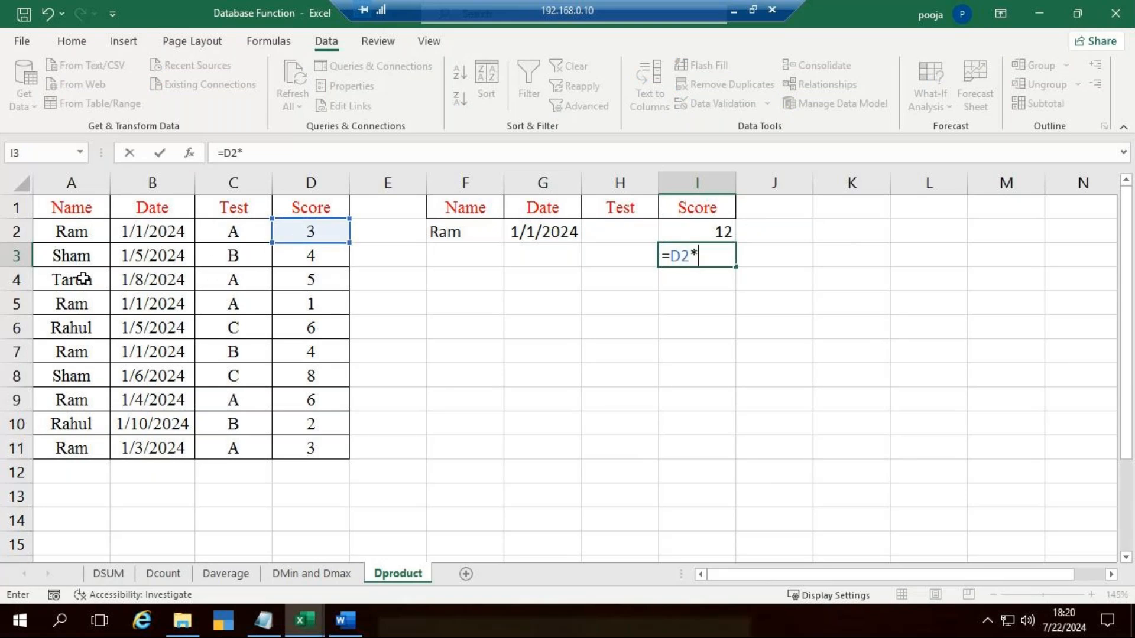
click(326, 304)
text(*)
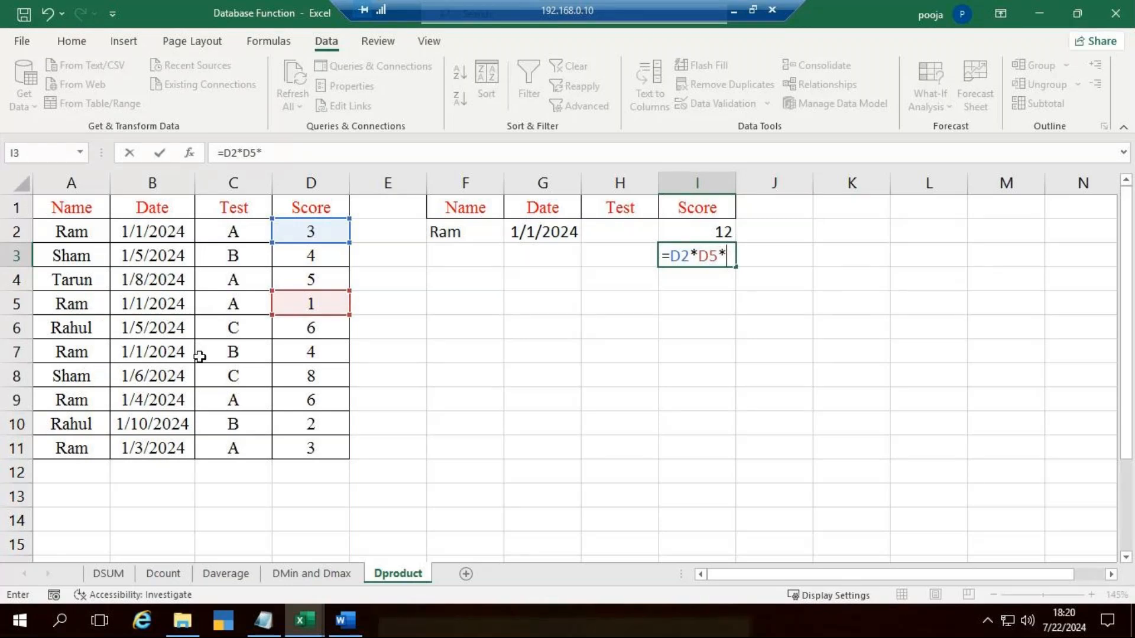
click(298, 347)
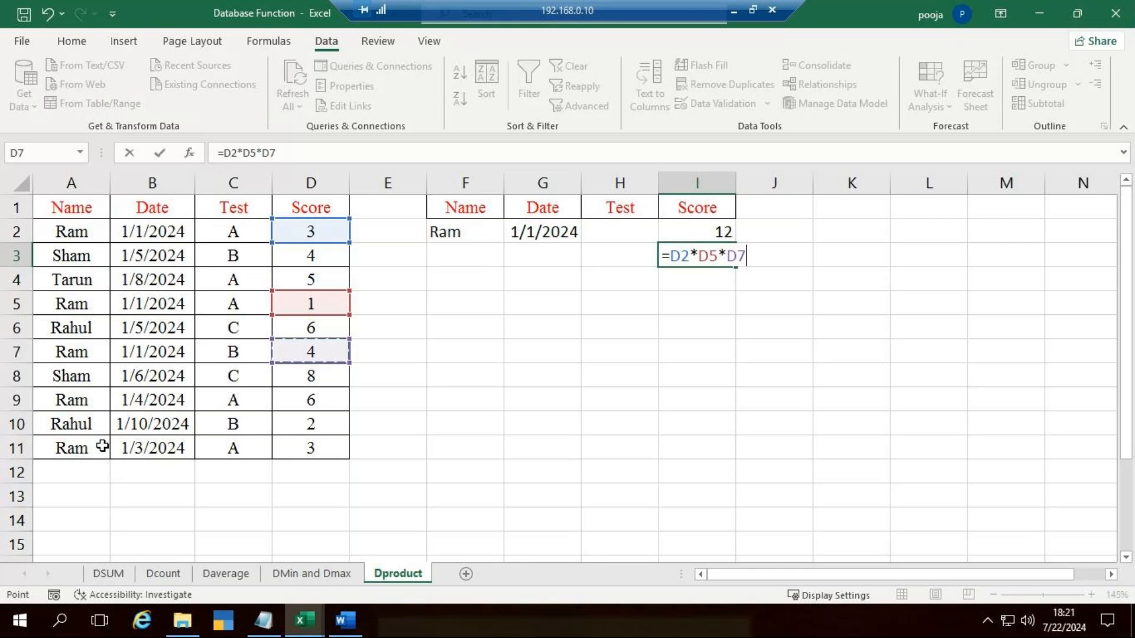
key(Return)
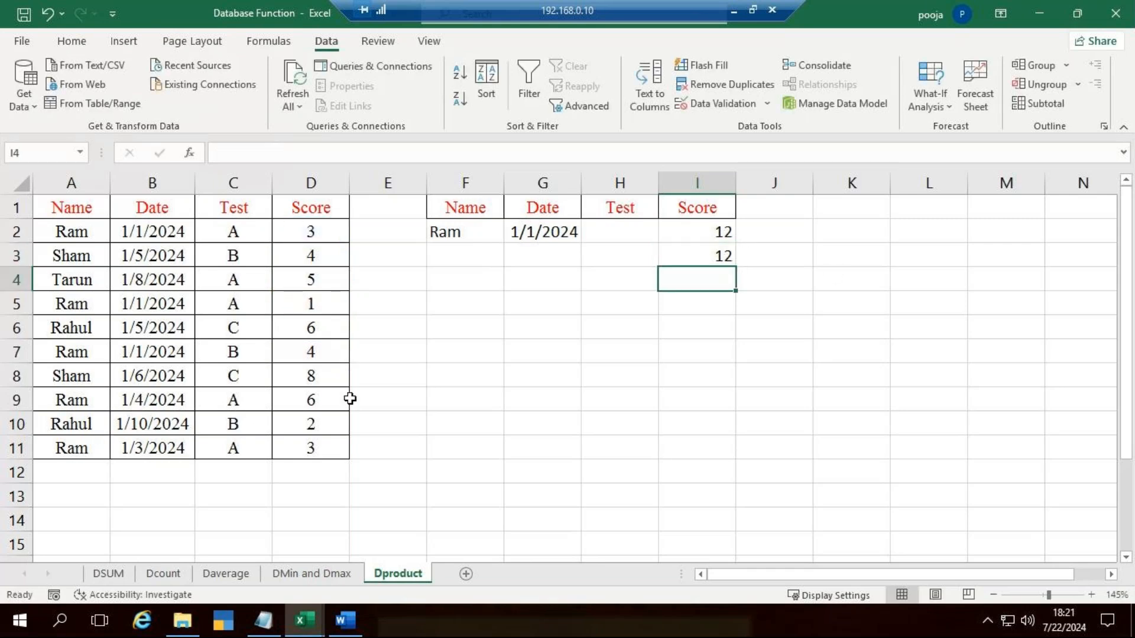
Step: Delete the manual multiplication formula from I3
click(719, 260)
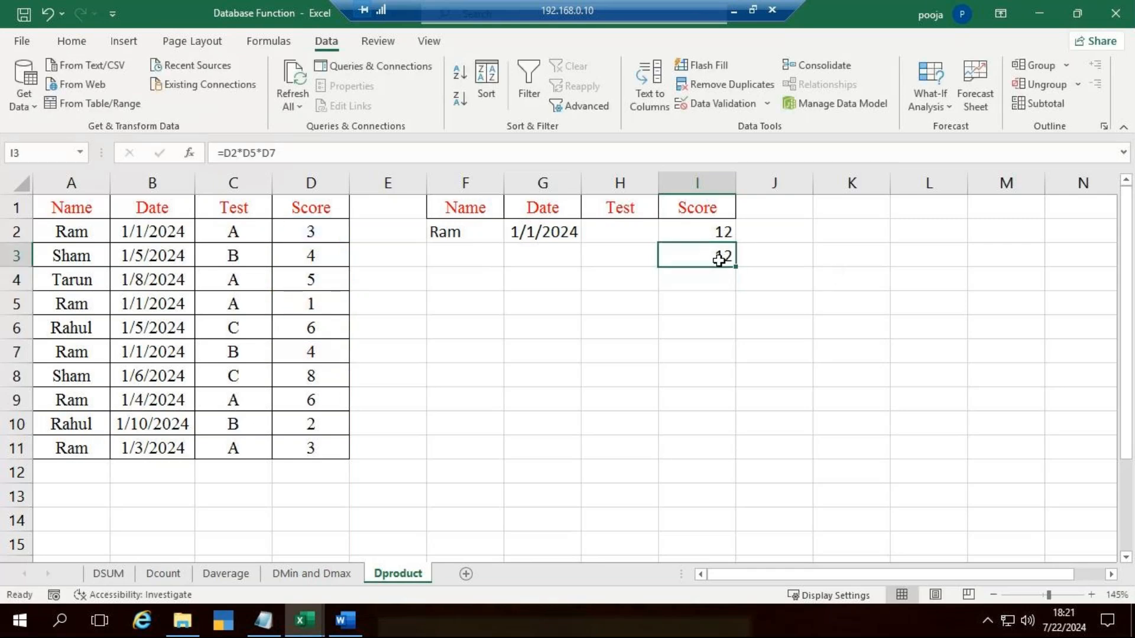
key(Delete)
click(851, 303)
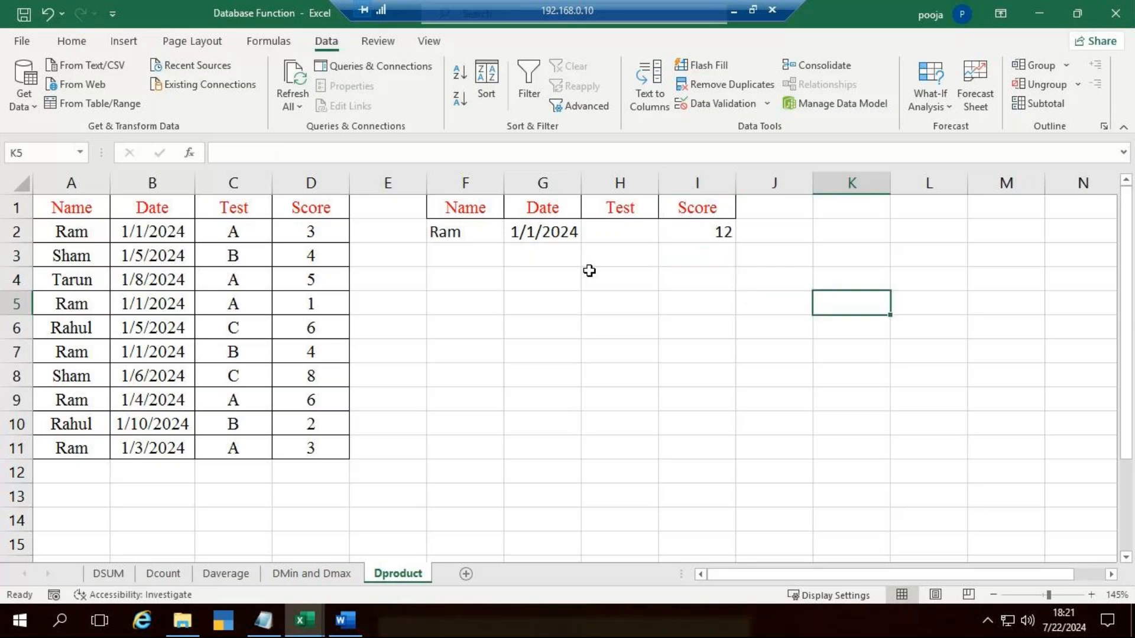
Step: Examine the database, field and criteria ranges of the DPRODUCT formula in I2, leaving the formula as it is
click(703, 237)
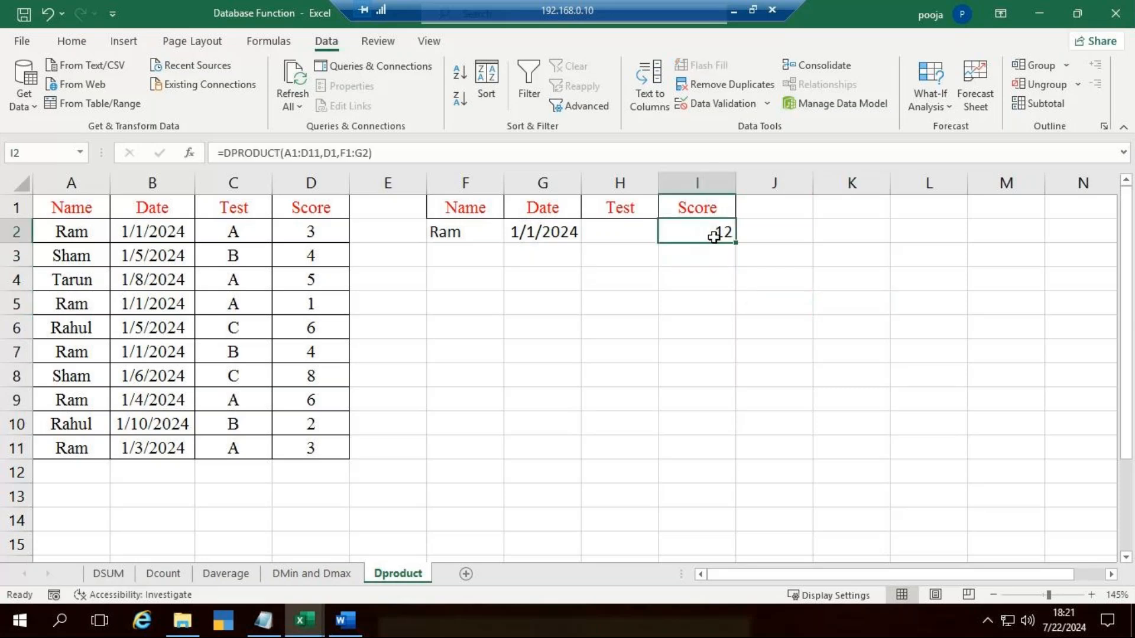
double_click(713, 235)
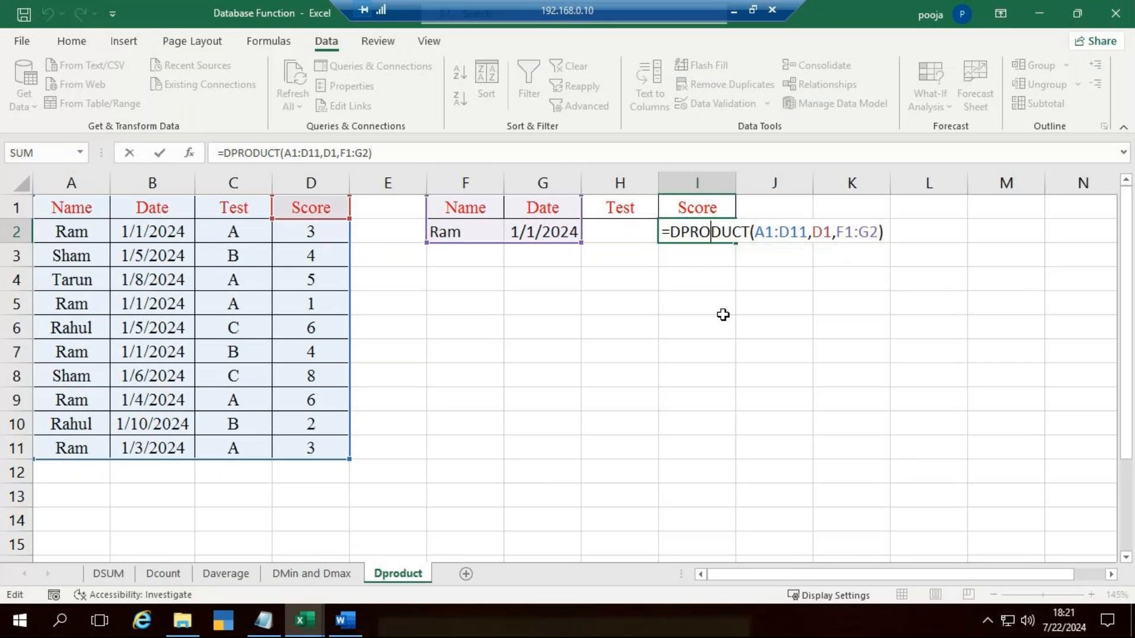
key(ctrl+Return)
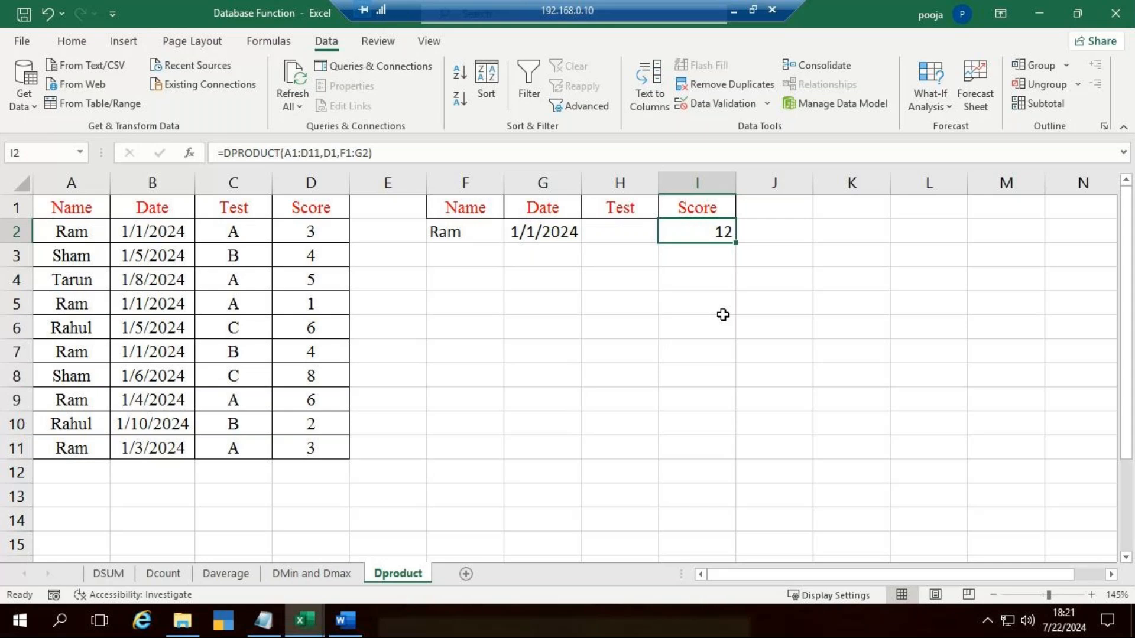
click(304, 619)
mouse_move(306, 602)
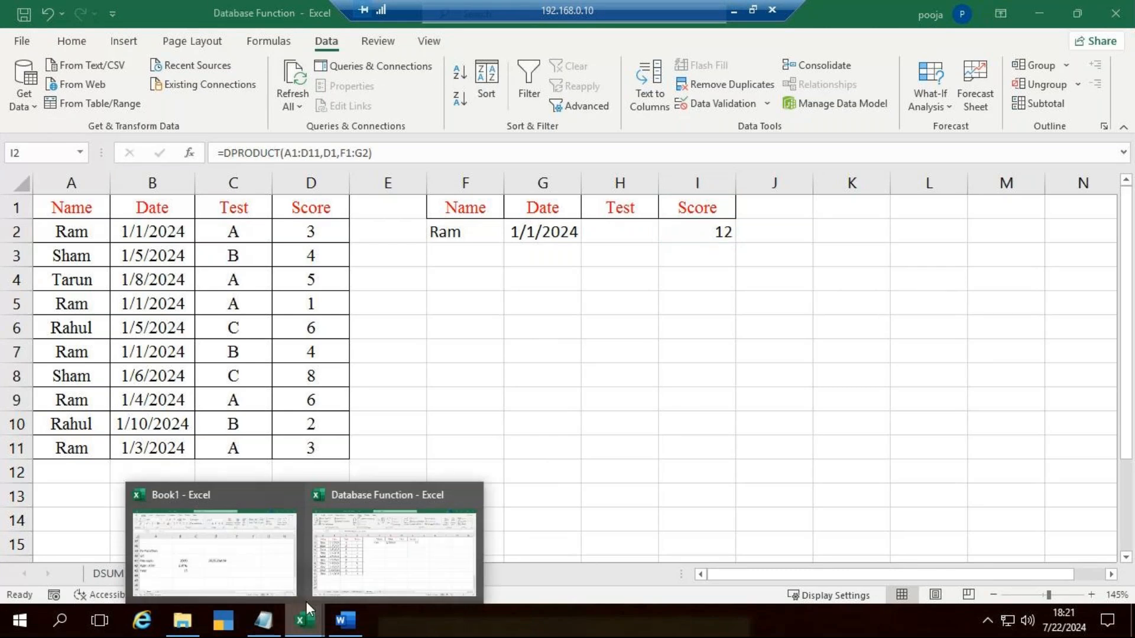
click(411, 571)
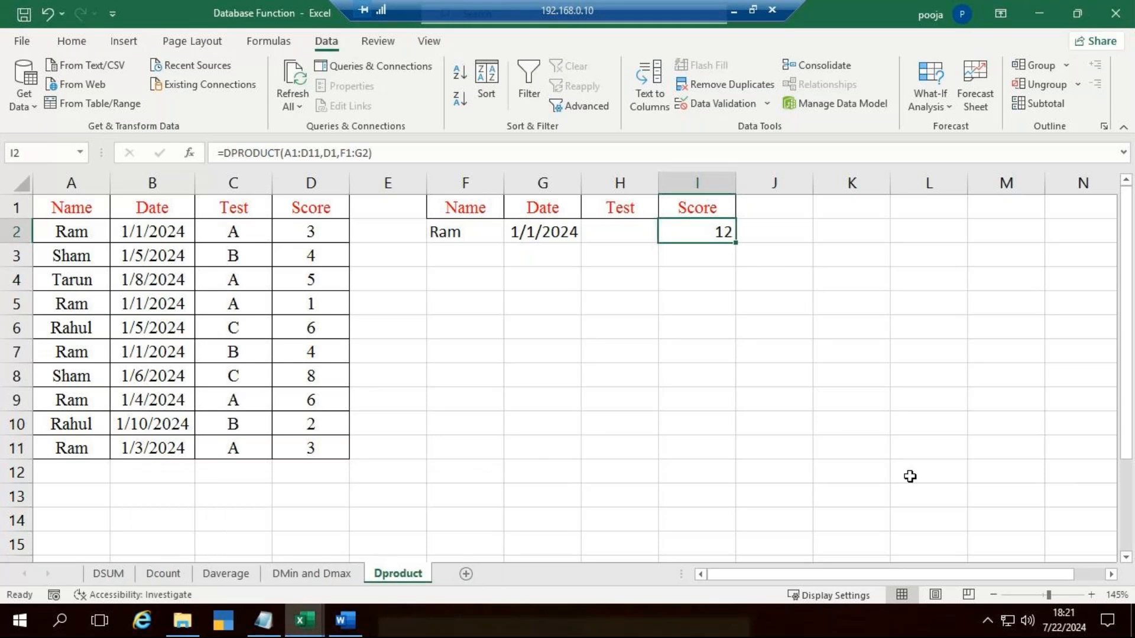
click(332, 572)
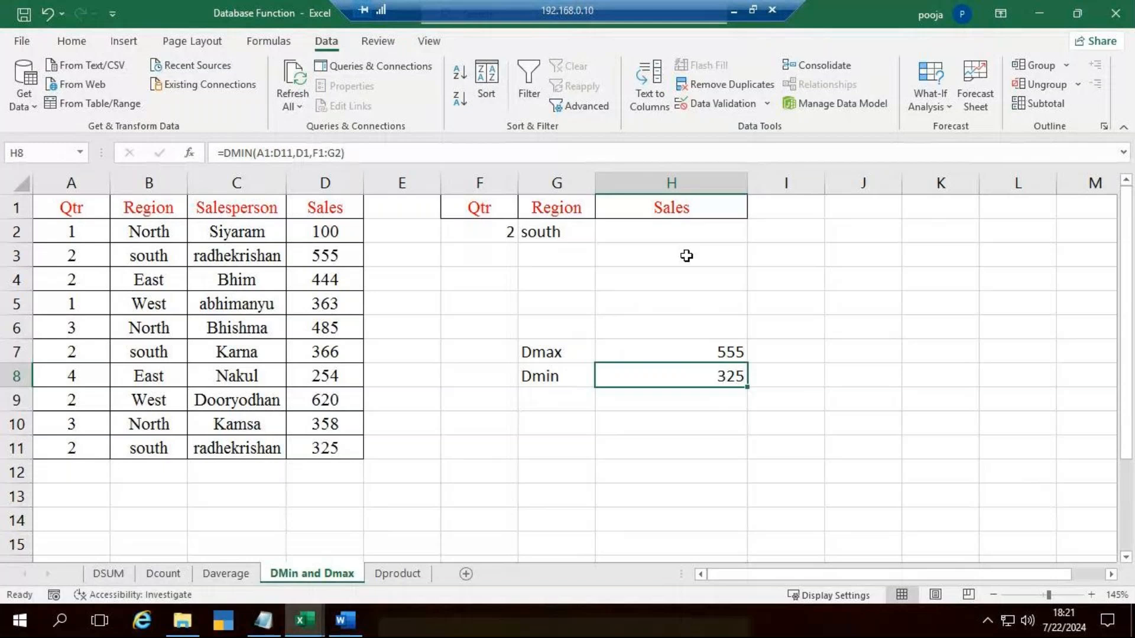
click(231, 571)
click(403, 569)
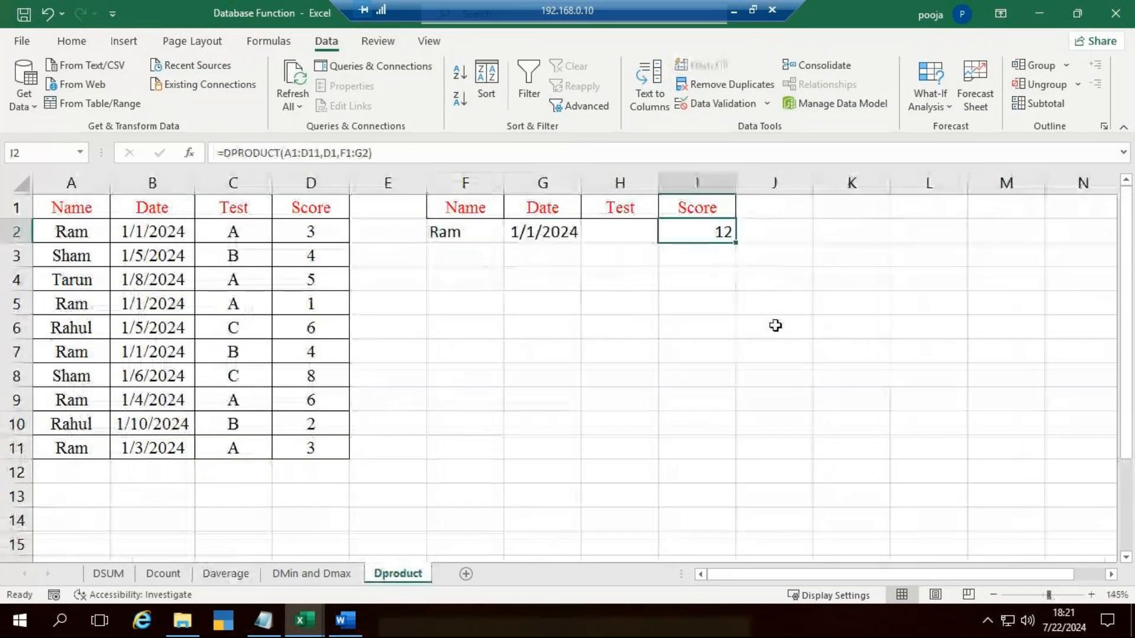
Step: Re-enter the DPRODUCT formula in I2, using database A1:D11, the Score header D1 as field and criteria F1:G2
text(=dpr)
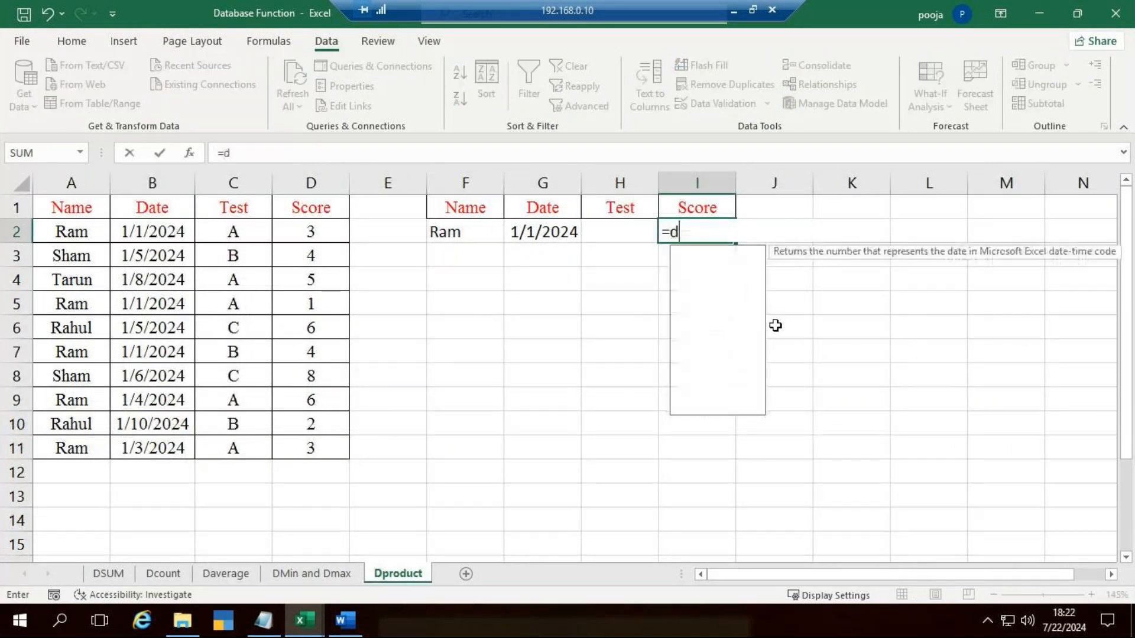
key(Tab)
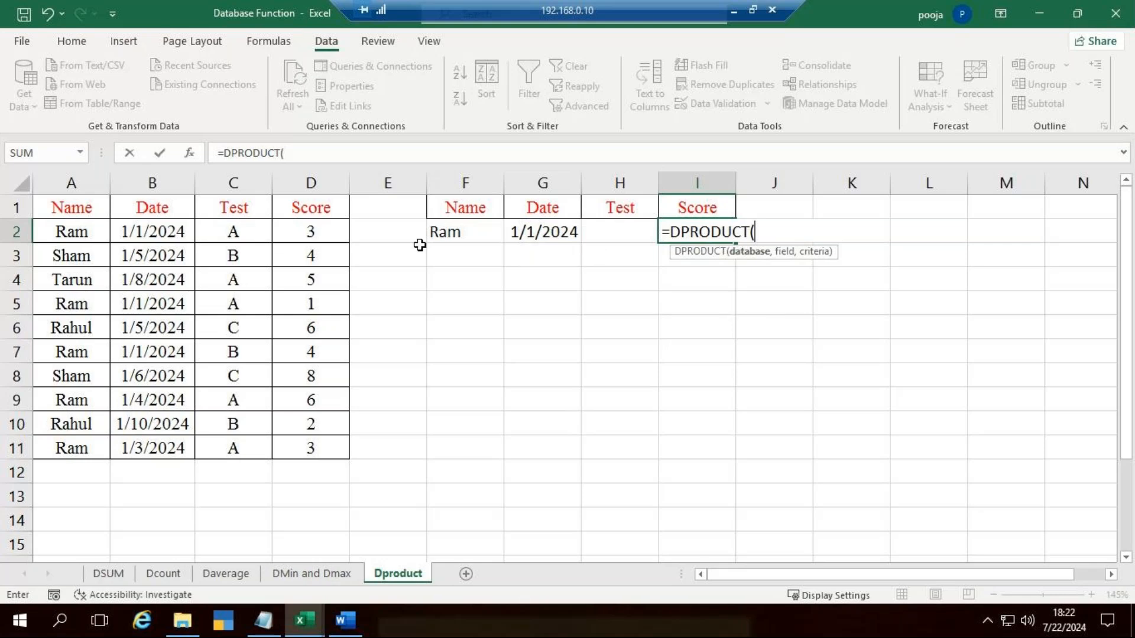
drag(83, 217, 300, 451)
text(,)
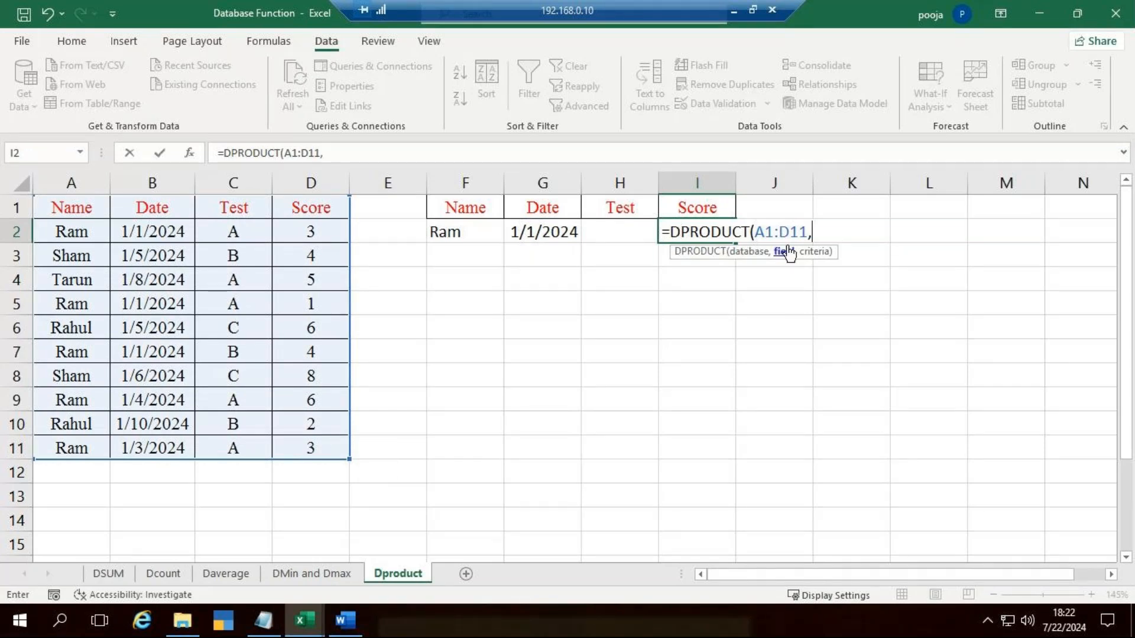
click(323, 205)
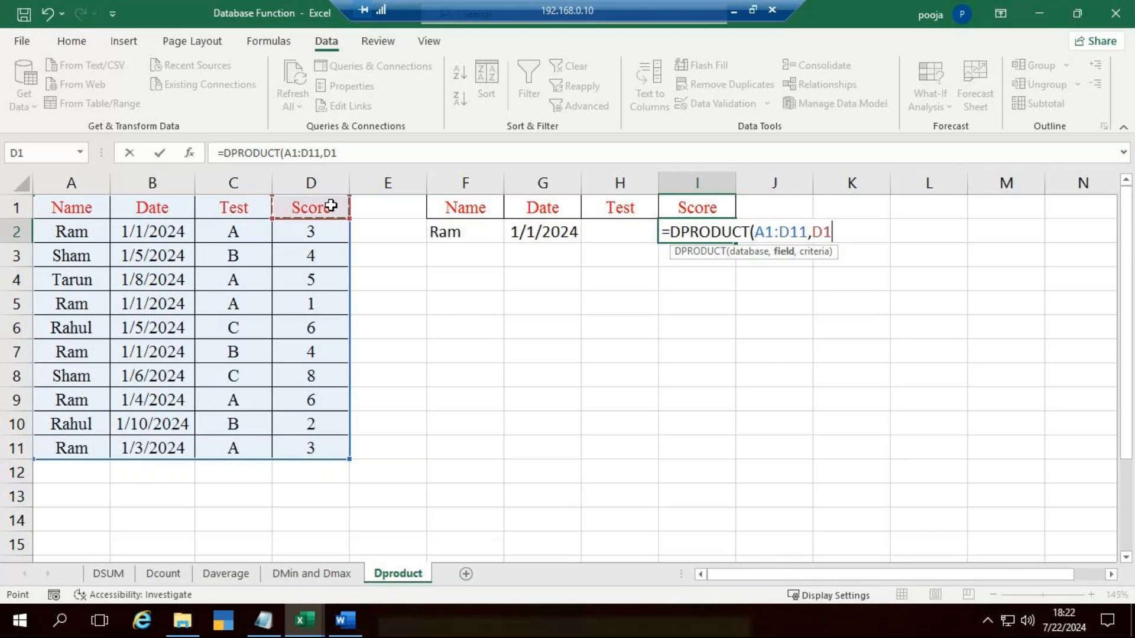
text(,)
drag(456, 208, 532, 232)
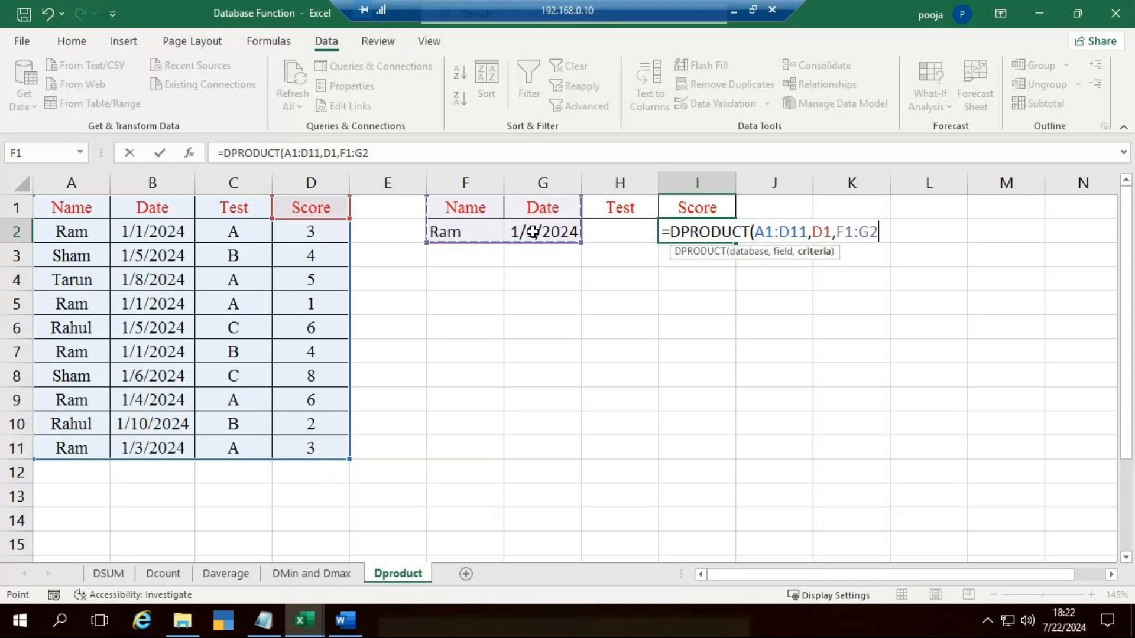
text())
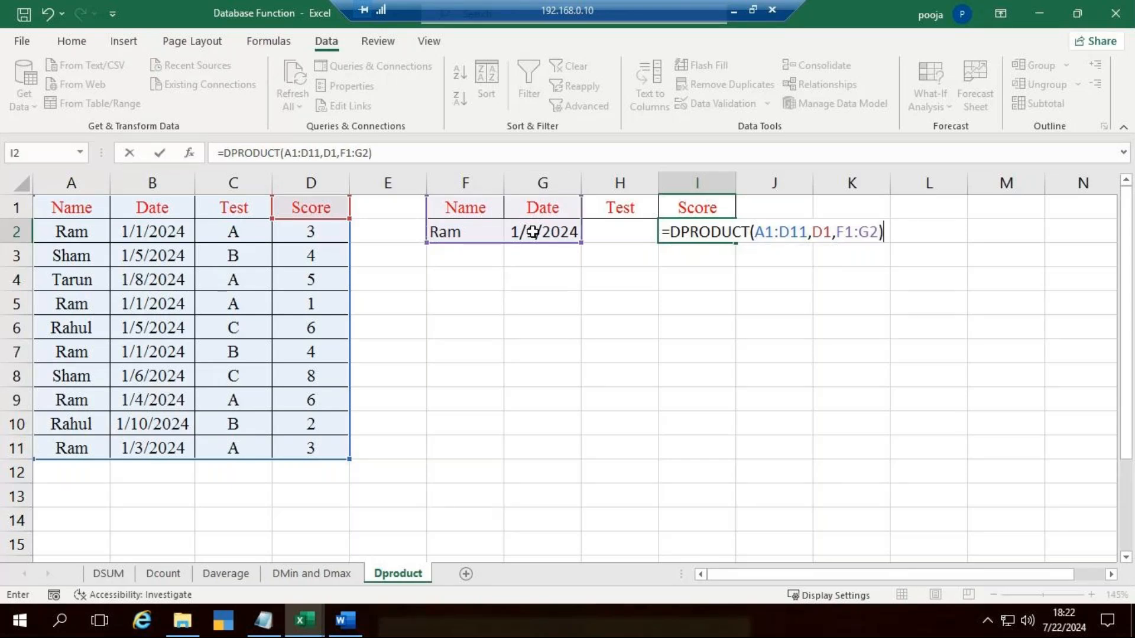
key(Return)
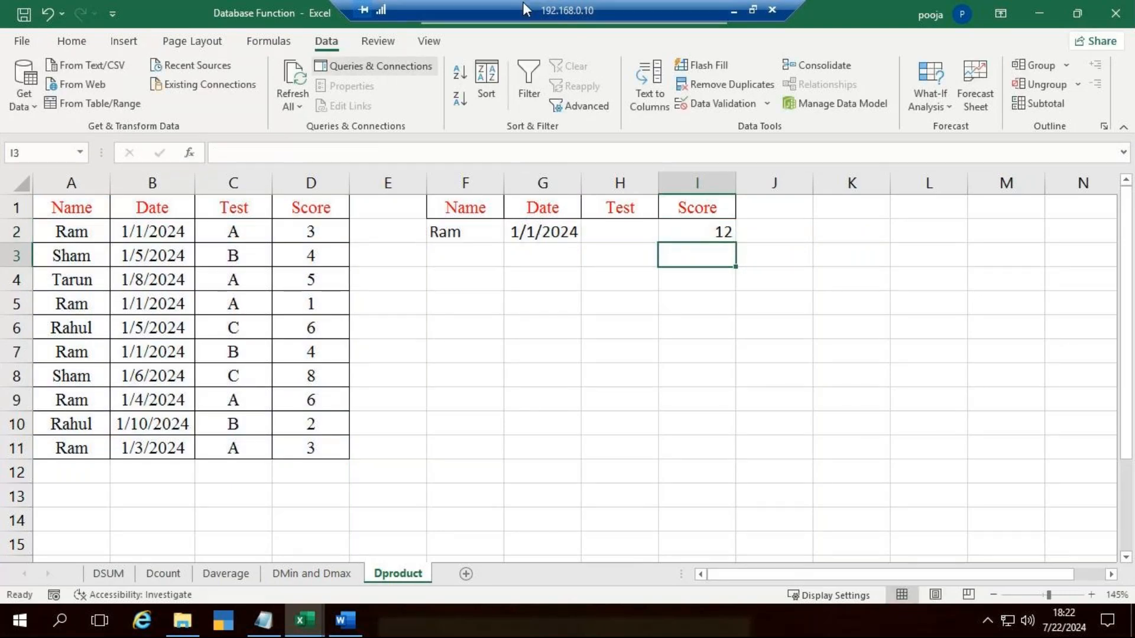
Step: Minimize the remote desktop session to return to the GoTo Meeting window
click(733, 11)
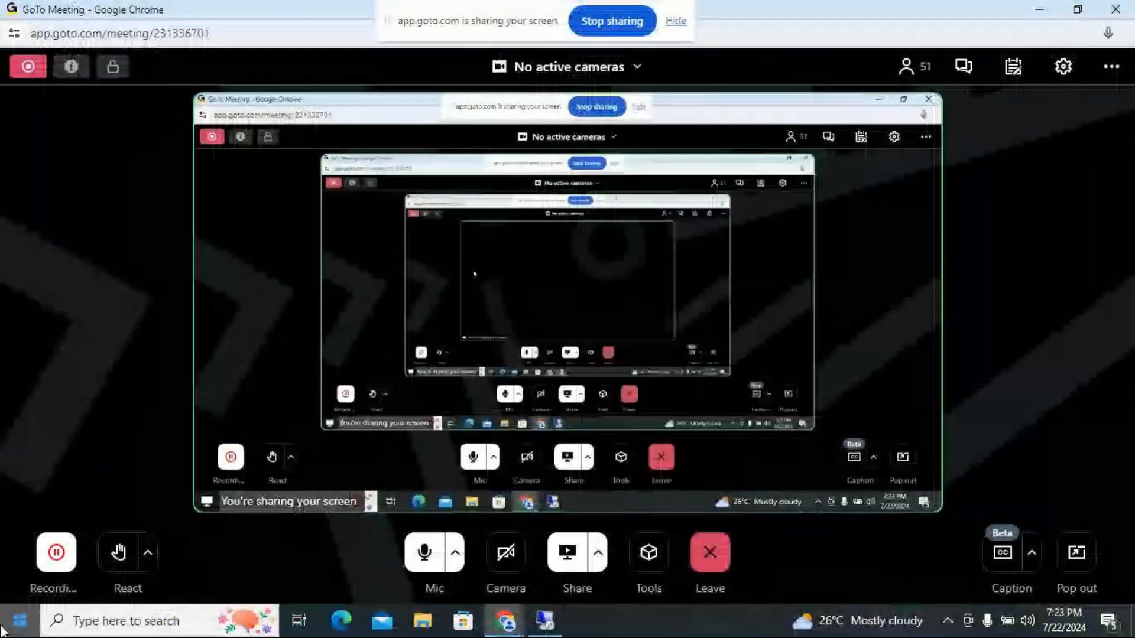